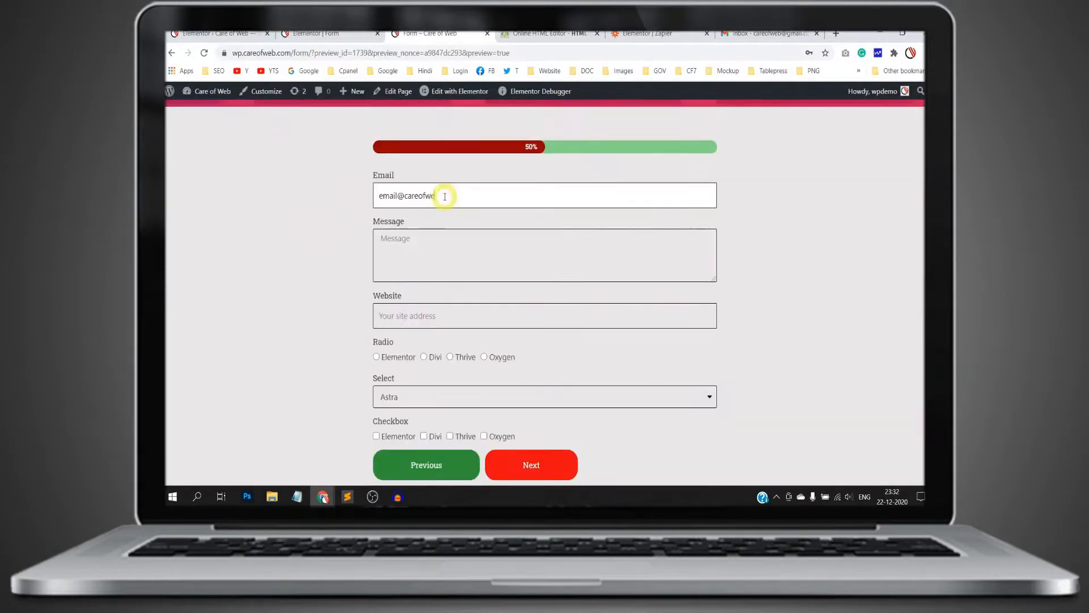
click(553, 382)
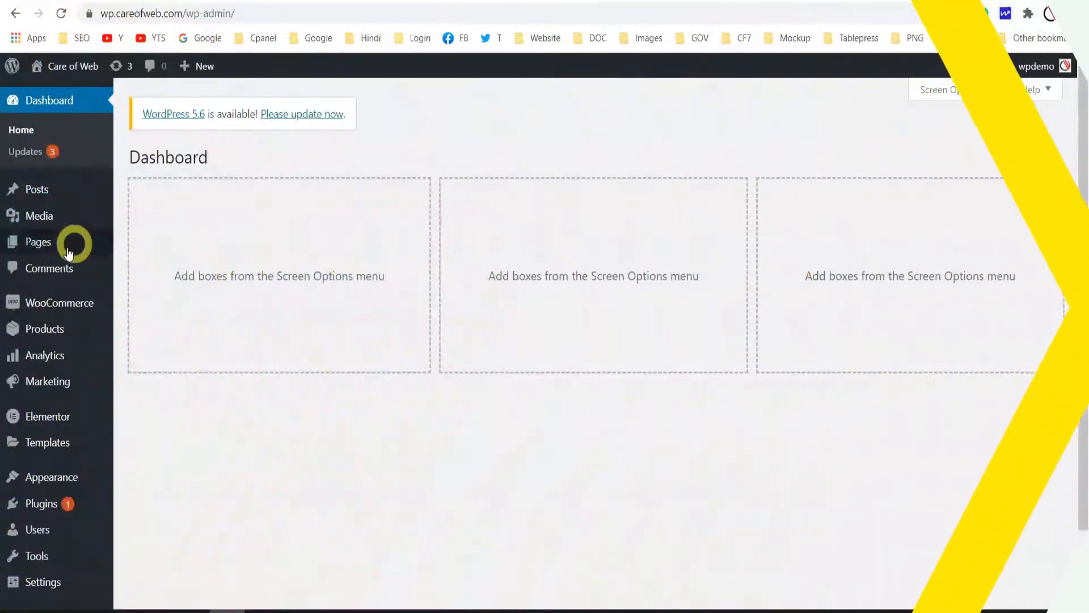
Step: Create a new WordPress page titled "Form" and open it for editing with Elementor
mouse_move(55, 242)
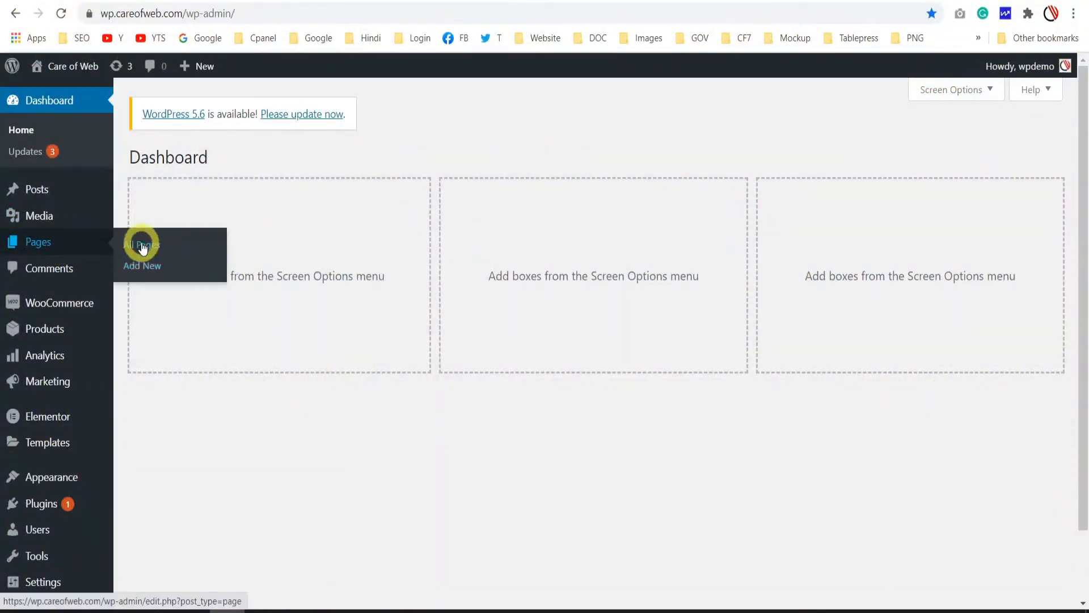
click(146, 266)
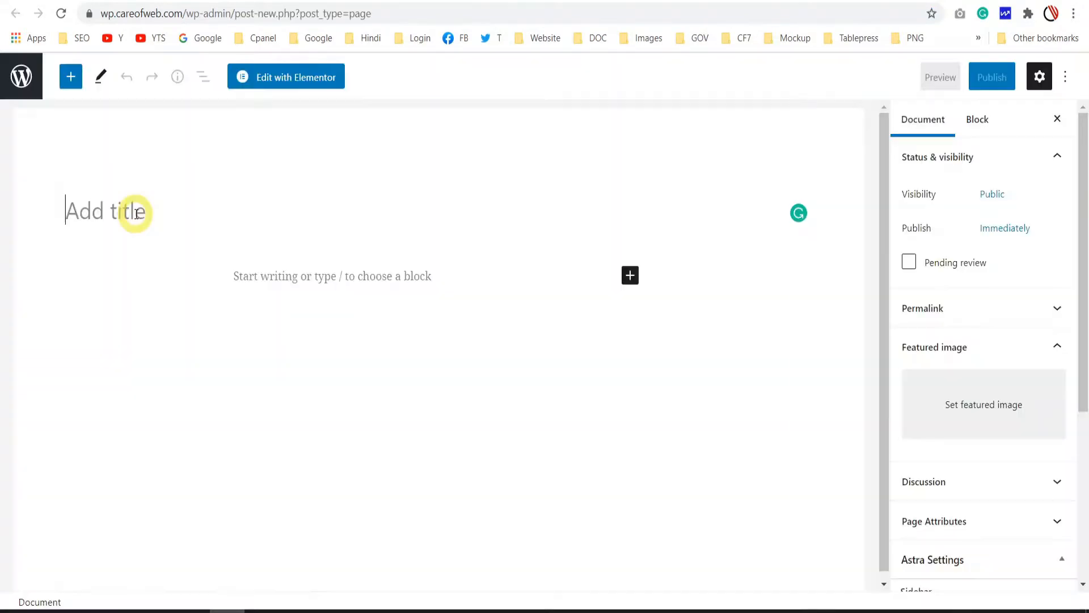
text(Form)
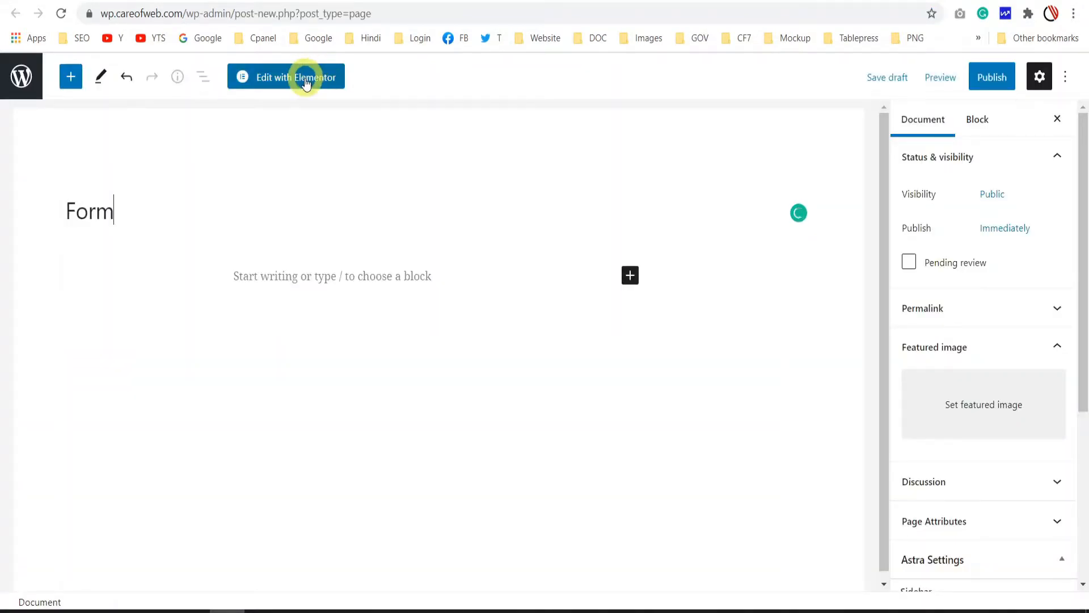
click(307, 83)
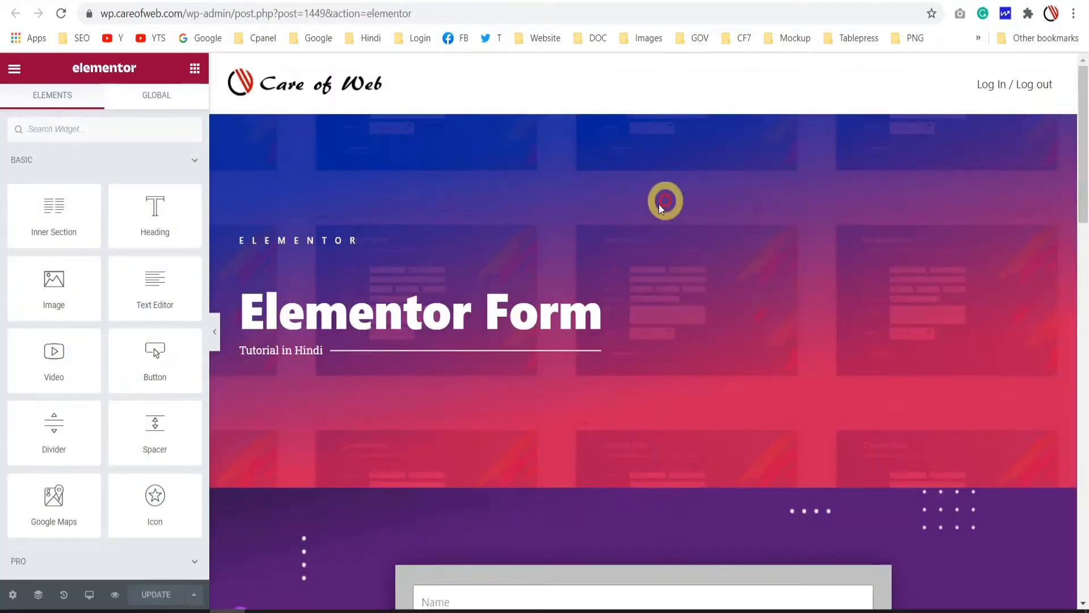
Step: Copy the "Elementor Form" banner section from the existing page and paste it into the new page
right_click(644, 110)
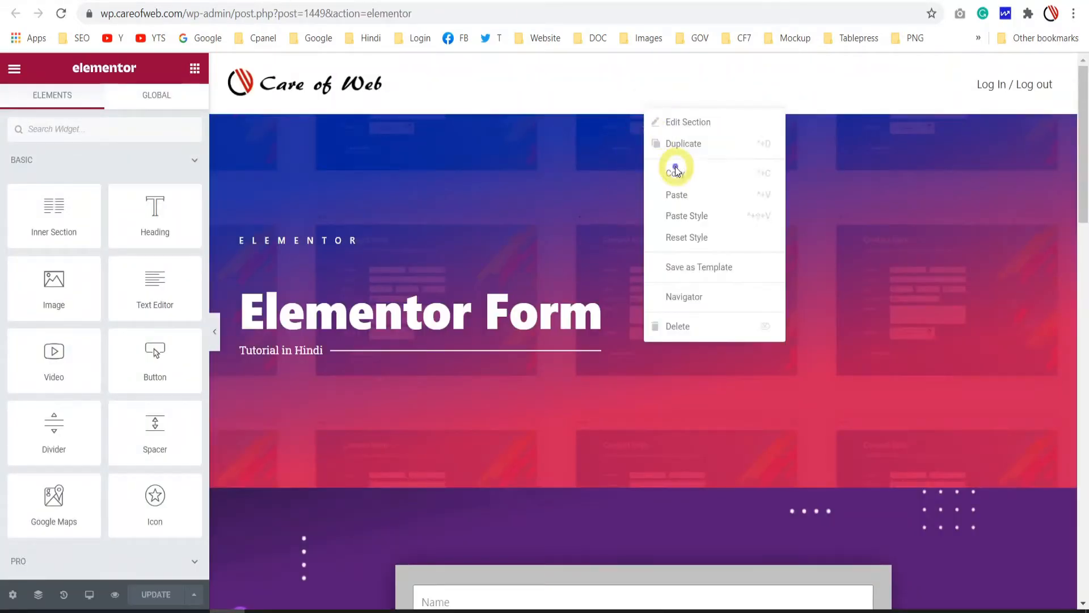
click(680, 174)
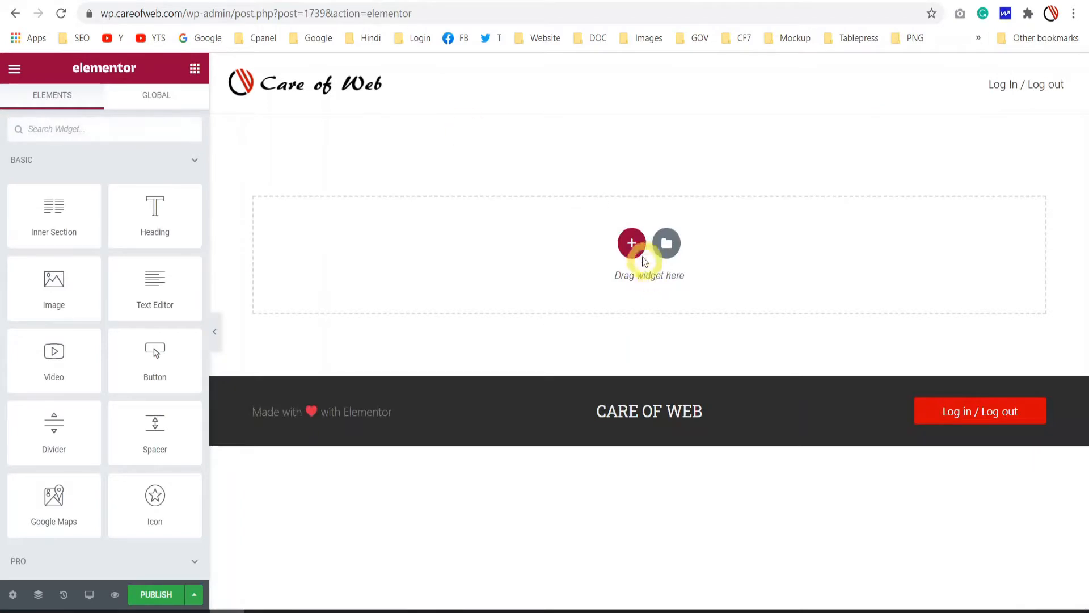
right_click(630, 245)
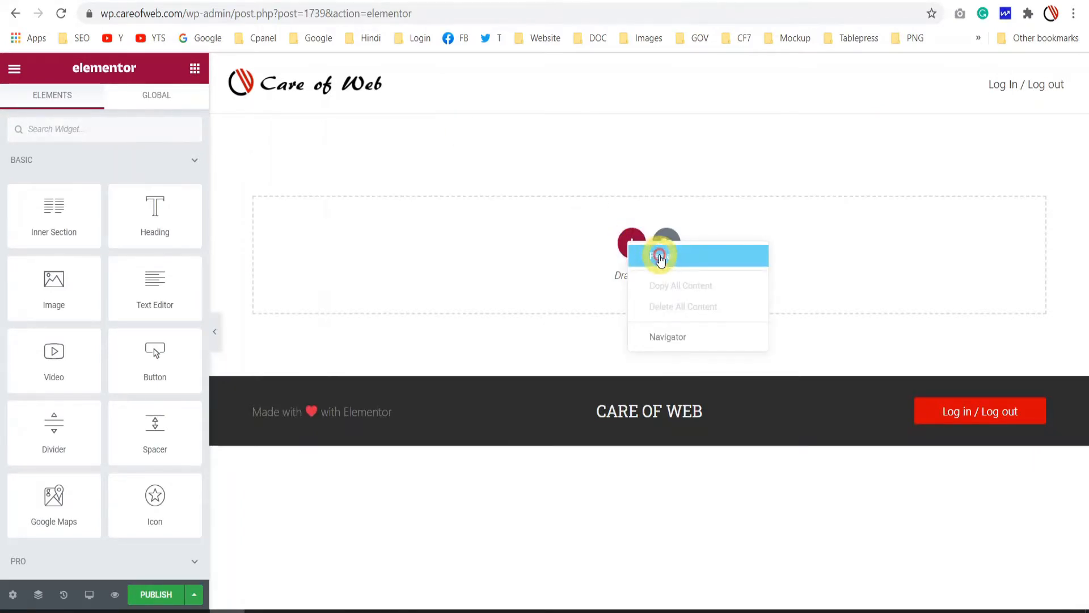
click(659, 257)
Step: Add a single-column section below the banner with a boxed content width of 700
scroll(596, 238, down, 3)
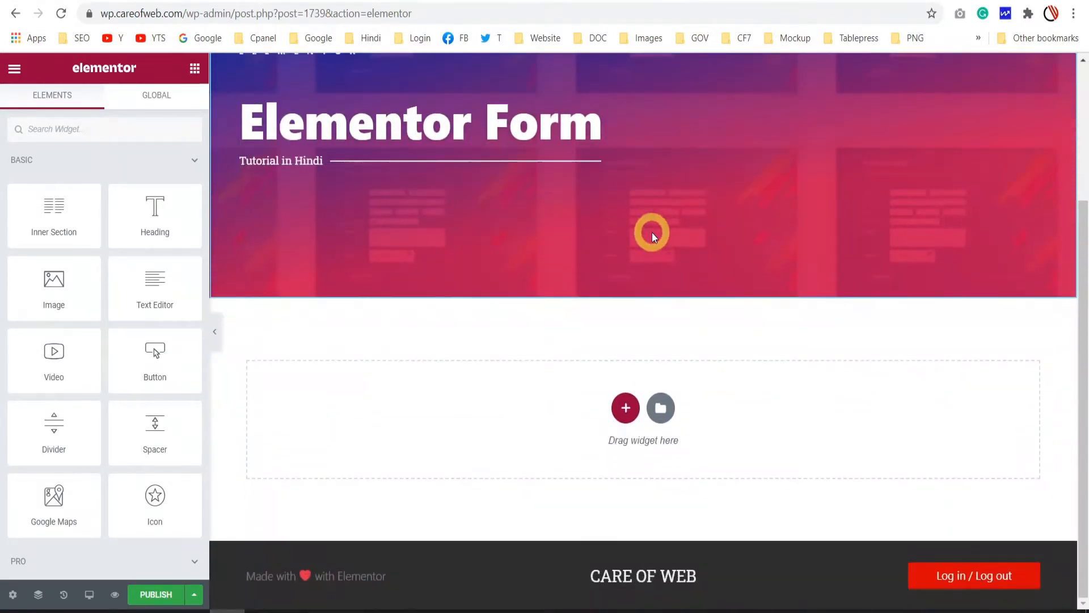
scroll(653, 234, up, 1)
scroll(652, 234, down, 1)
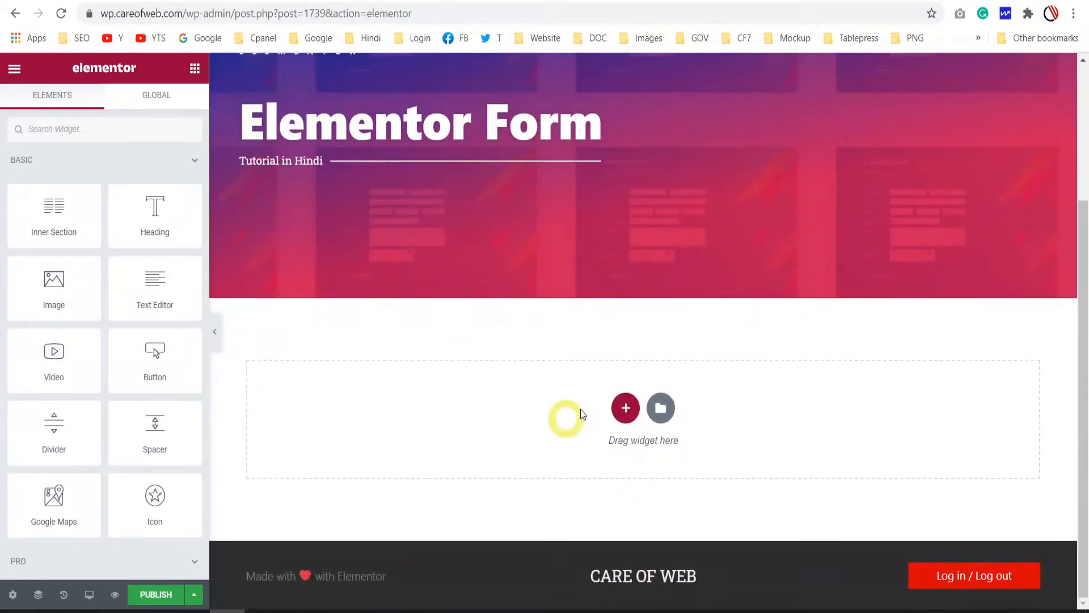
click(626, 409)
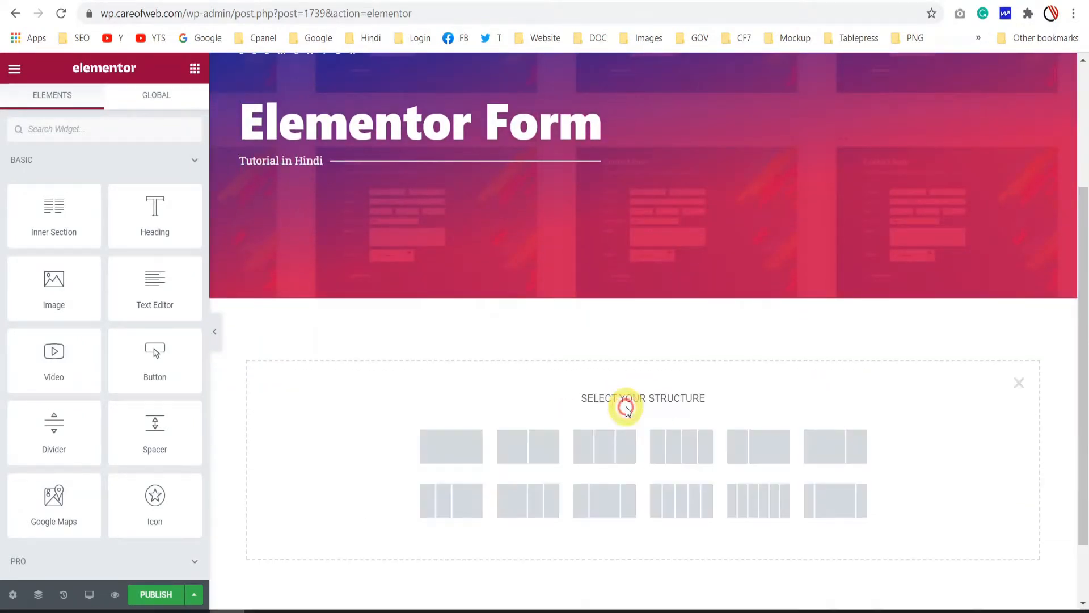
click(449, 445)
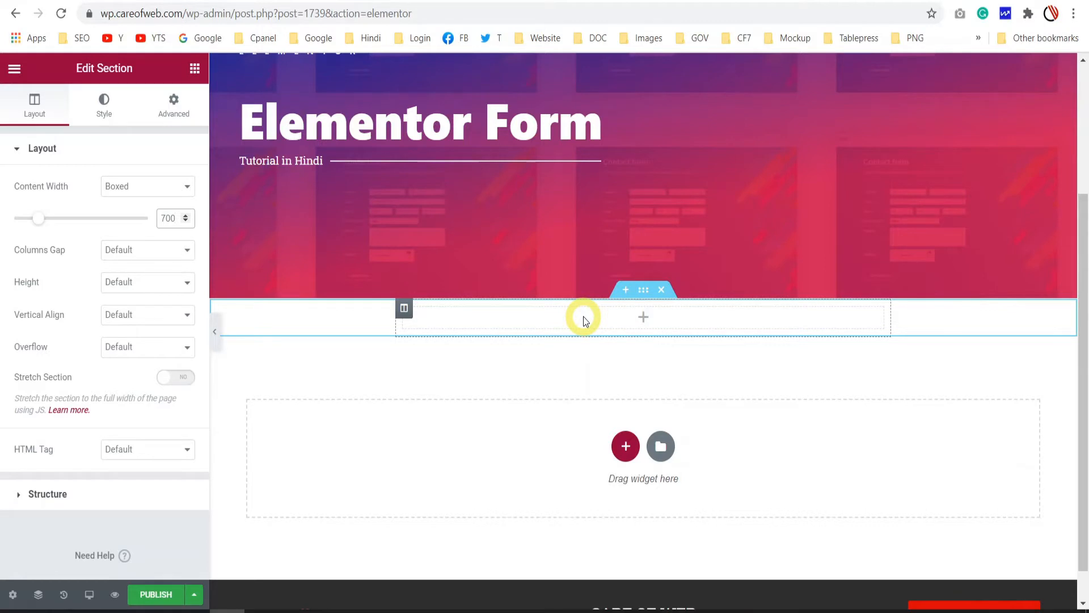
Step: Unlink the new section's padding values and set the top and bottom padding to 50 px
click(174, 103)
click(177, 284)
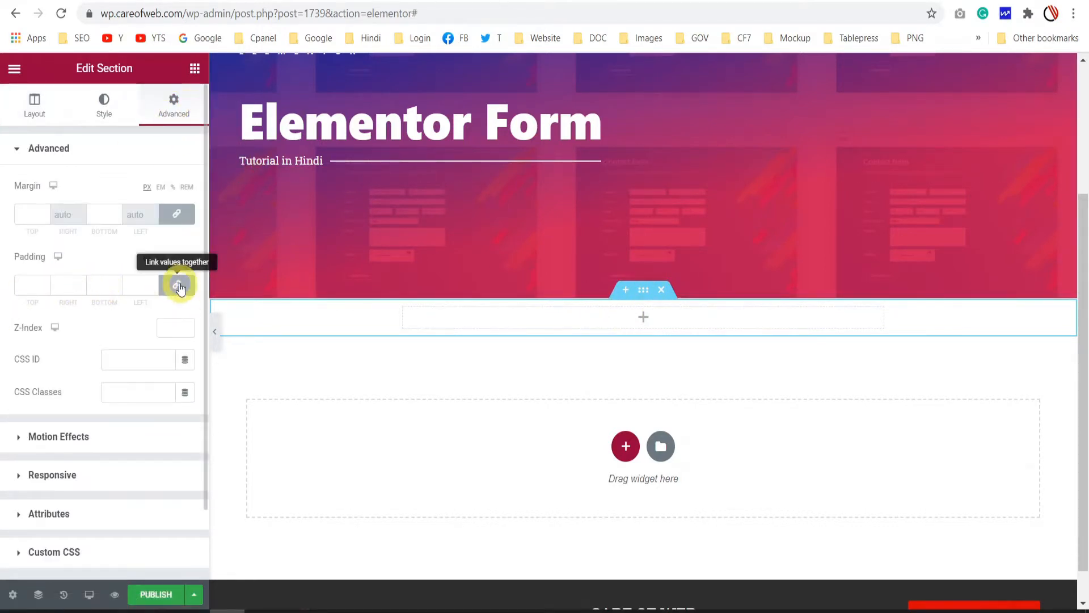
click(105, 283)
double_click(95, 283)
text(50)
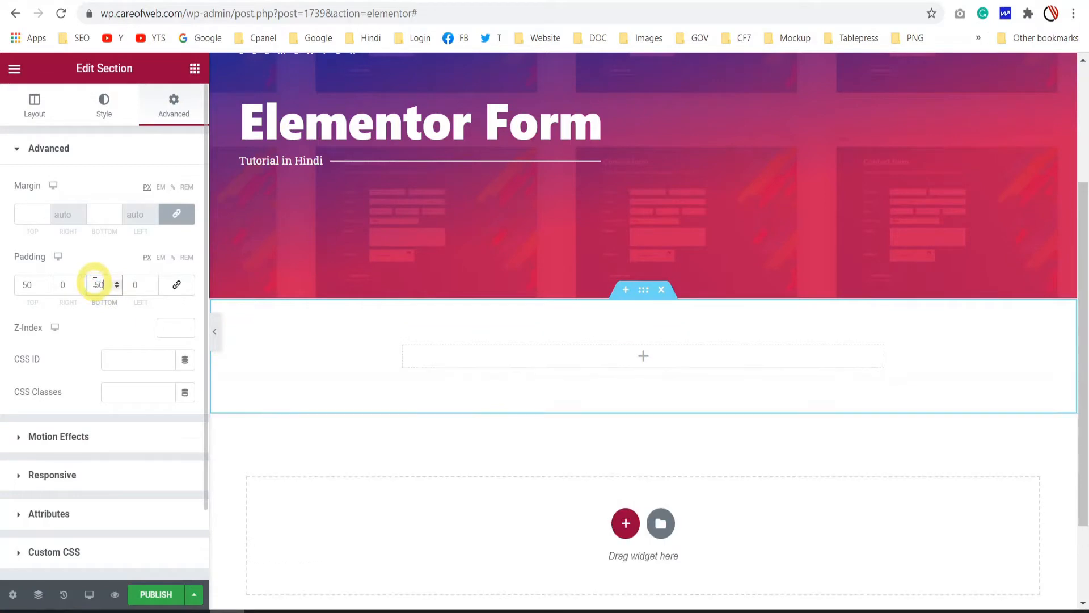
Step: Give the new section a classic background in light grey
click(105, 107)
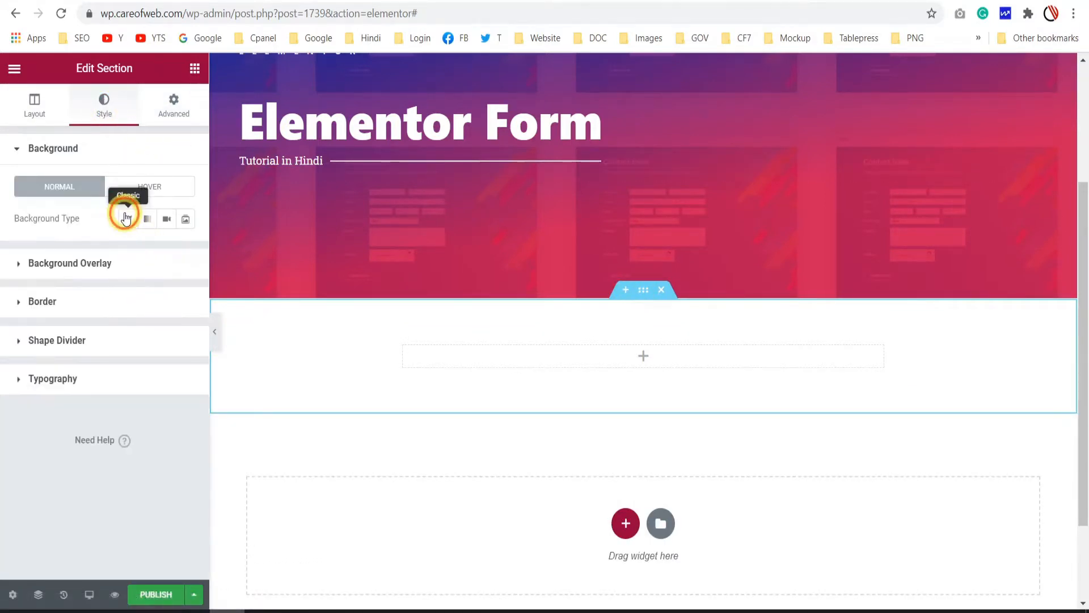
click(129, 219)
click(186, 251)
click(639, 357)
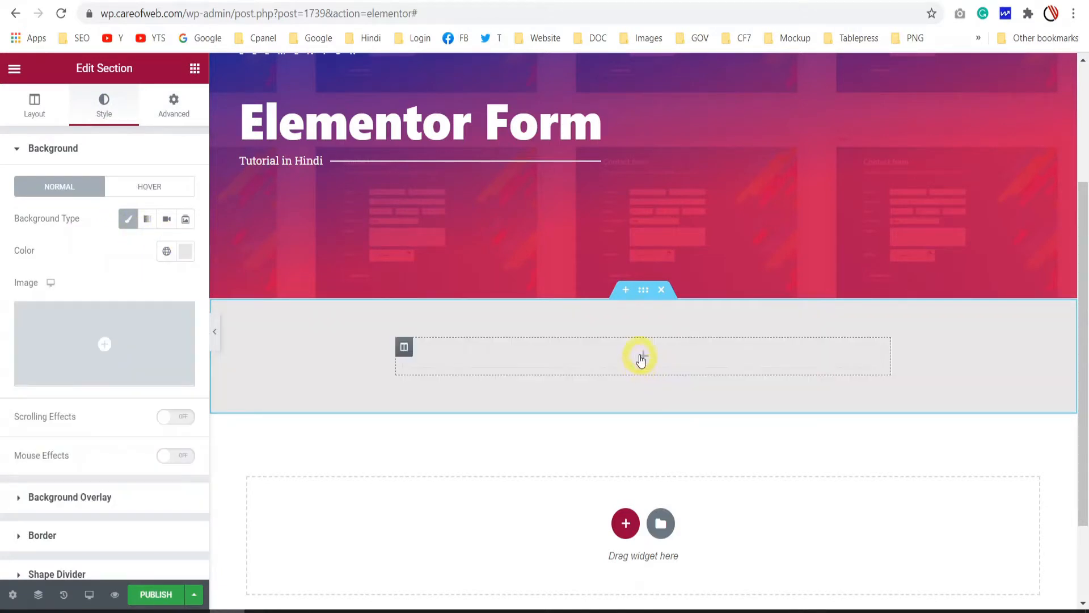
Step: Place a Form widget in the empty column of the grey section
click(640, 356)
scroll(44, 368, down, 8)
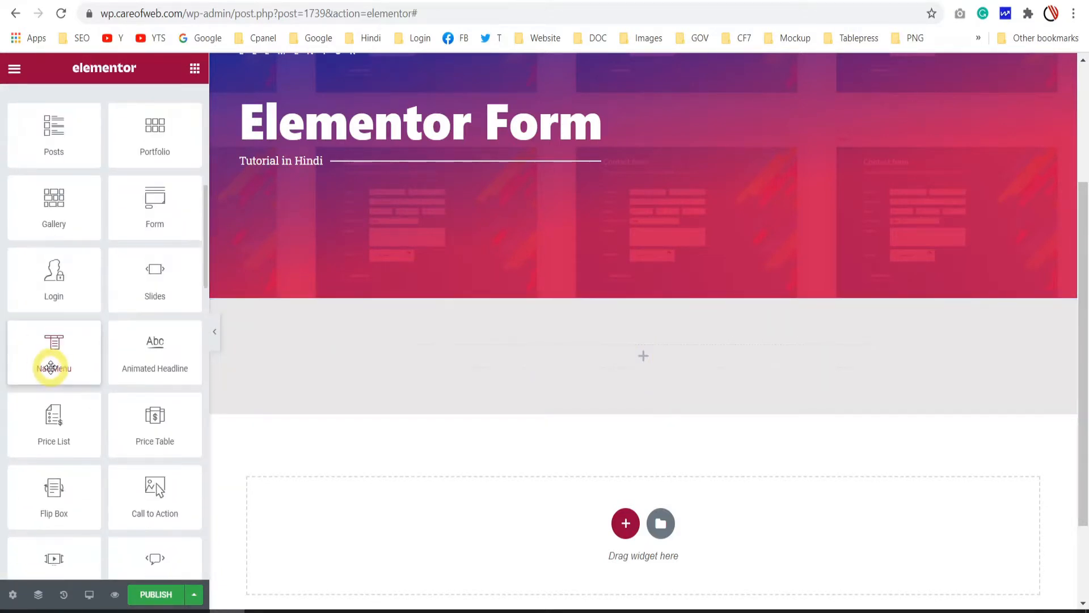
scroll(102, 324, up, 2)
drag(160, 301, 549, 350)
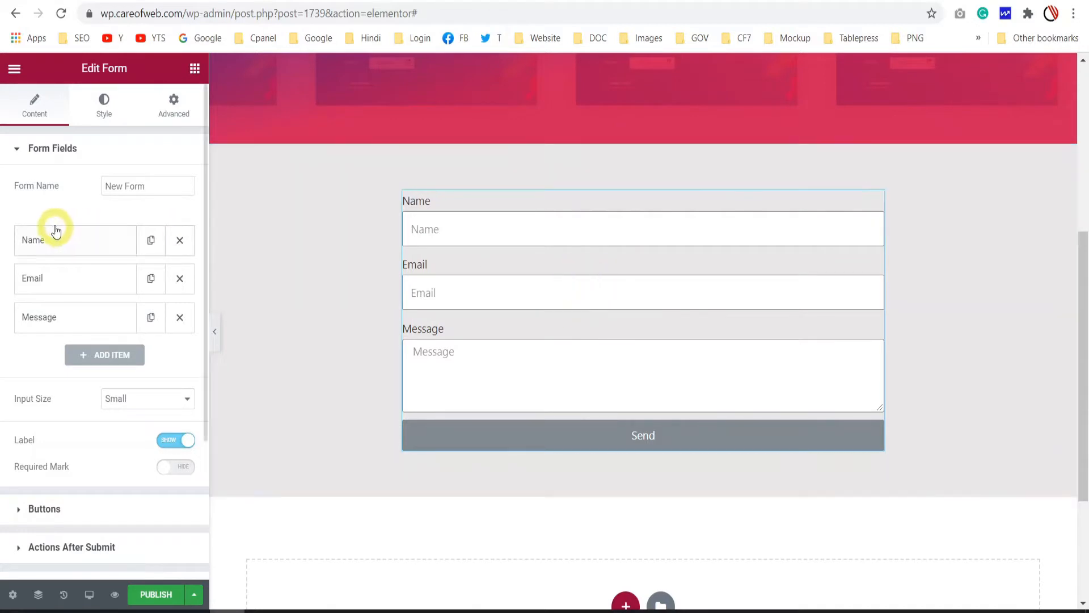
Step: Examine the Form widget's content settings and the finished example forms on the existing page's preview
scroll(11, 200, down, 3)
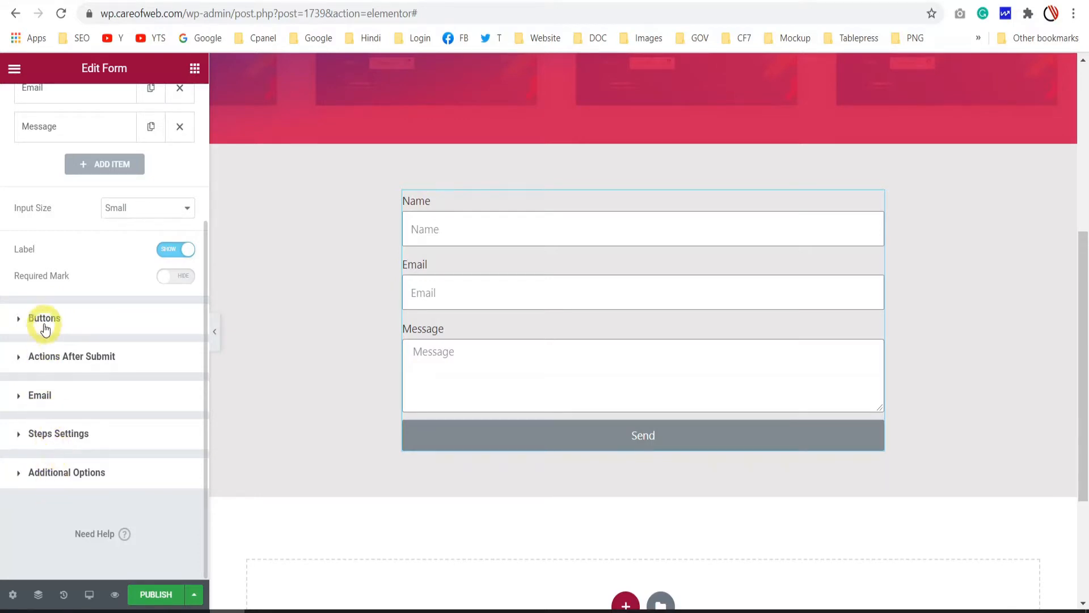
scroll(42, 323, up, 3)
scroll(43, 312, down, 3)
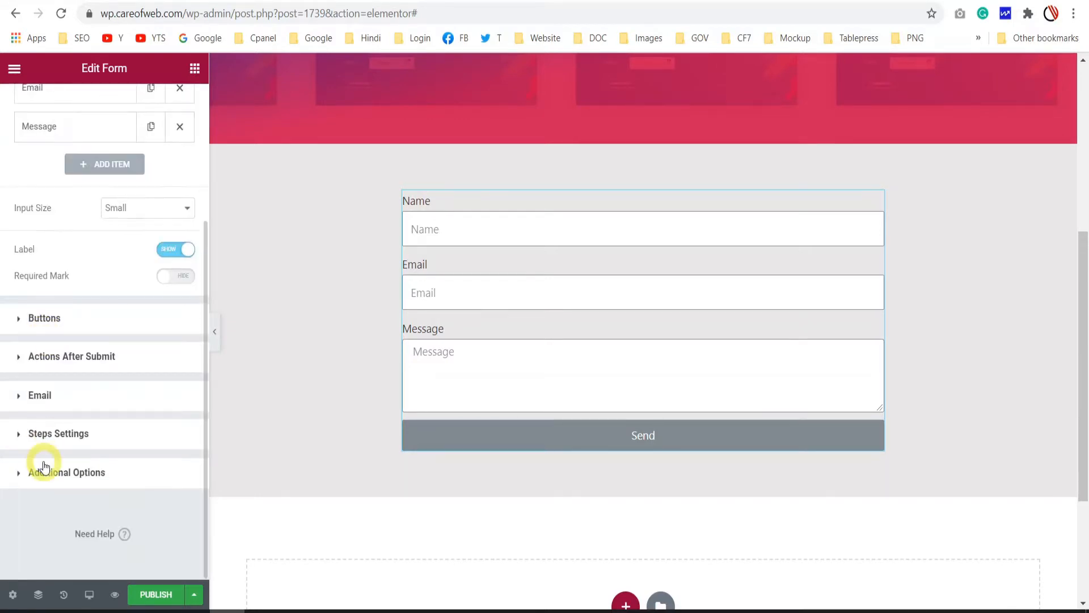
scroll(54, 429, up, 3)
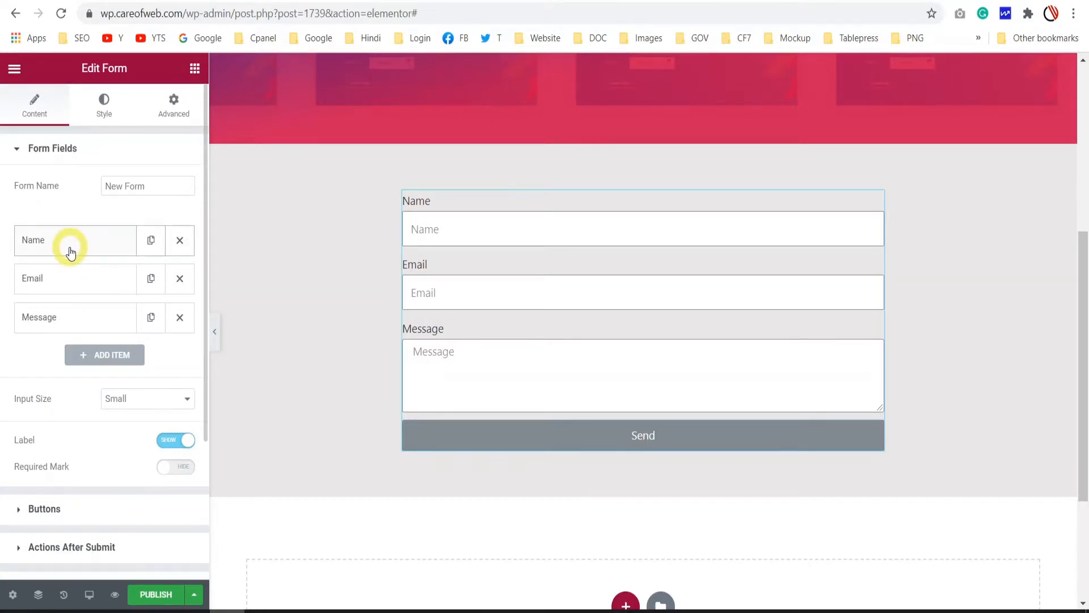
click(600, 0)
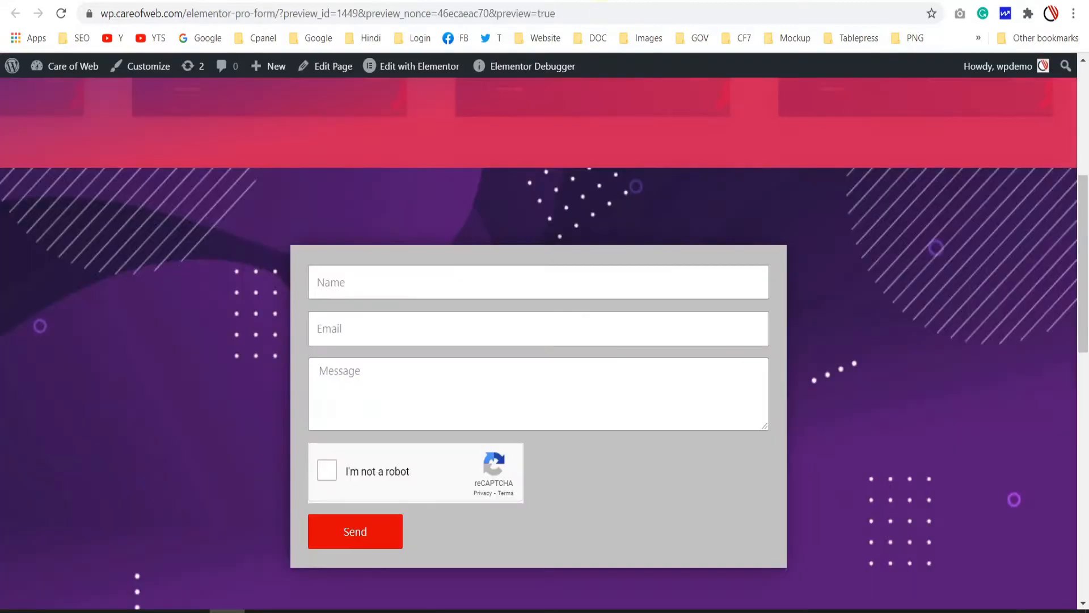
scroll(702, 357, down, 10)
scroll(556, 336, up, 4)
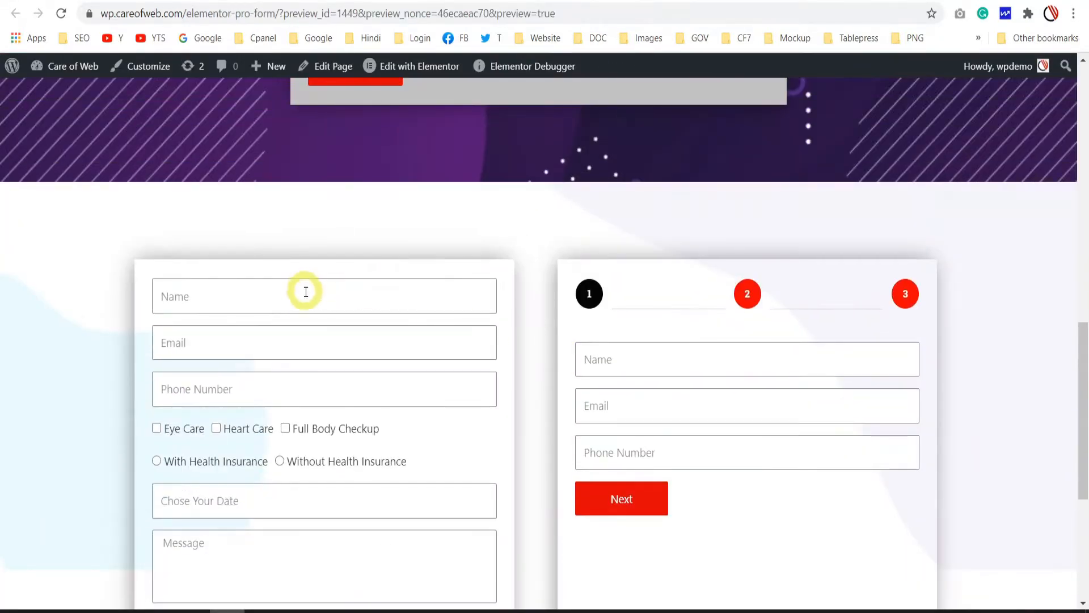
scroll(306, 292, down, 3)
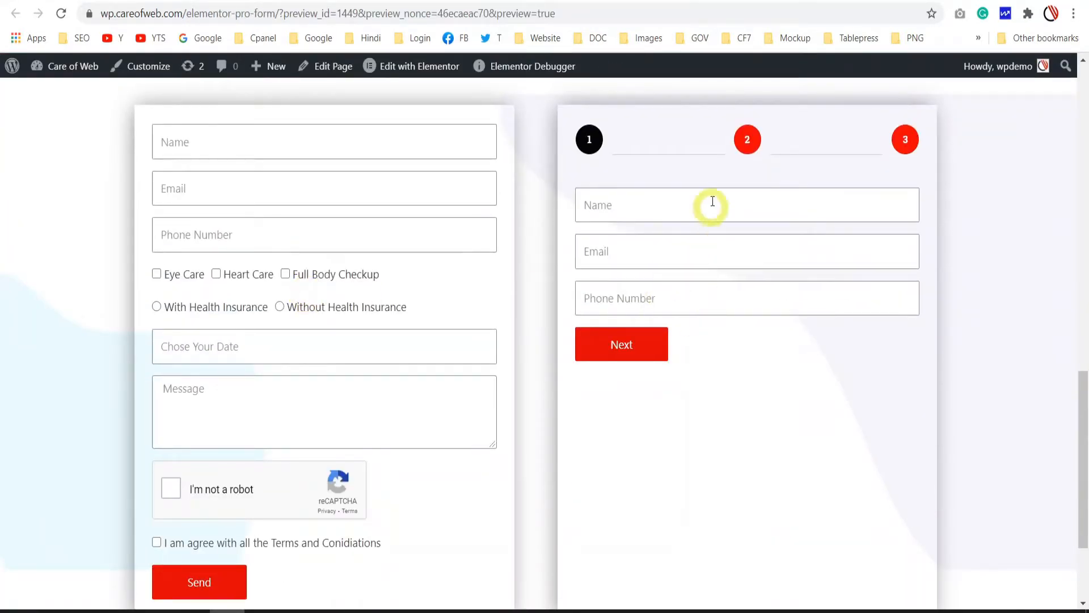
scroll(709, 327, up, 1)
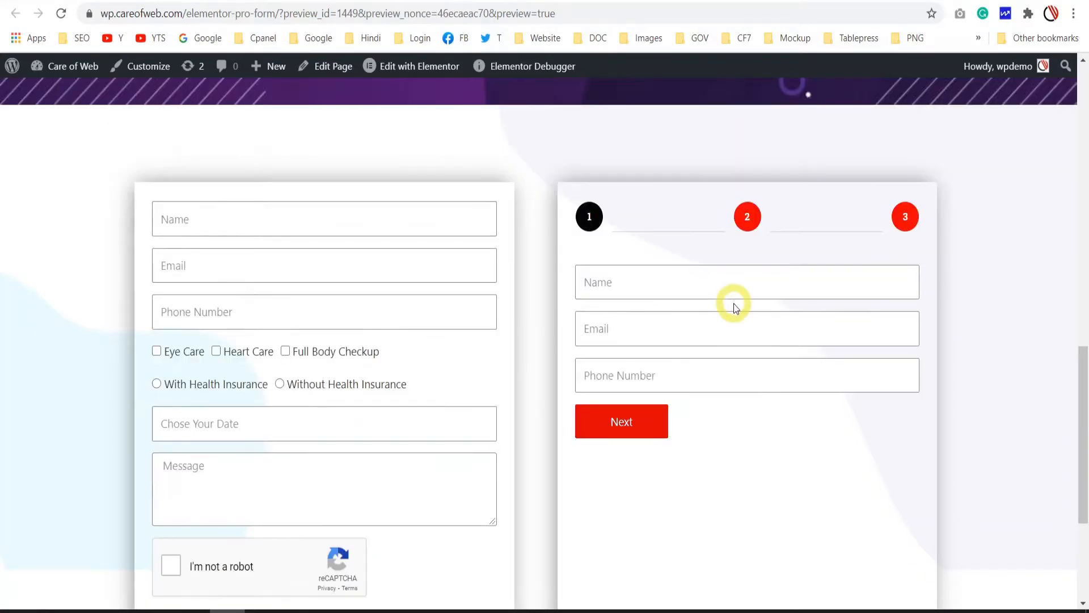
Step: Return to the new page's editor and name the form "care of web"
click(283, 1)
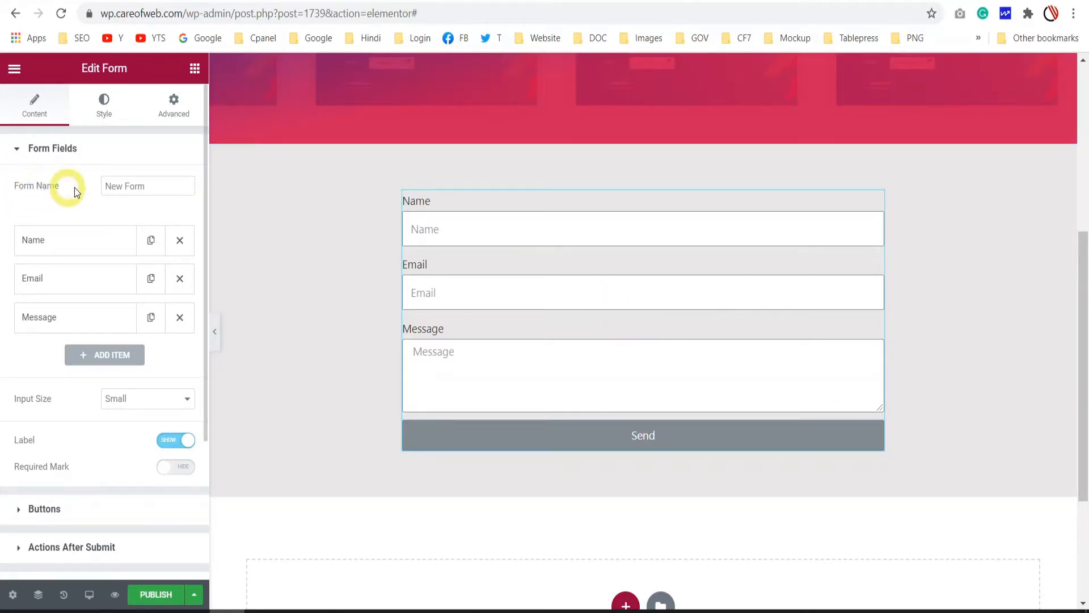
triple_click(157, 185)
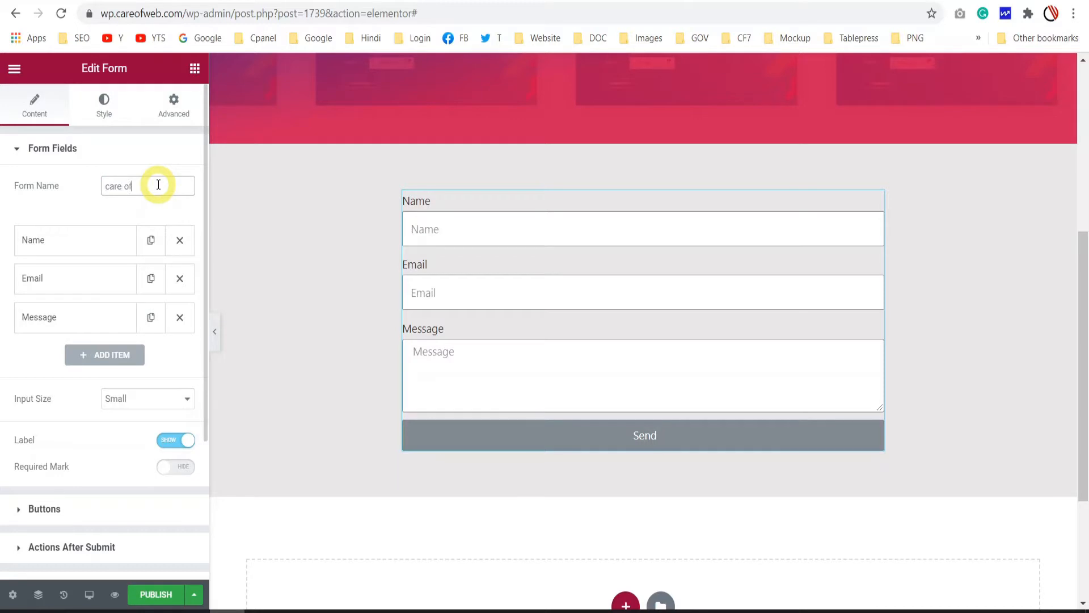
click(82, 227)
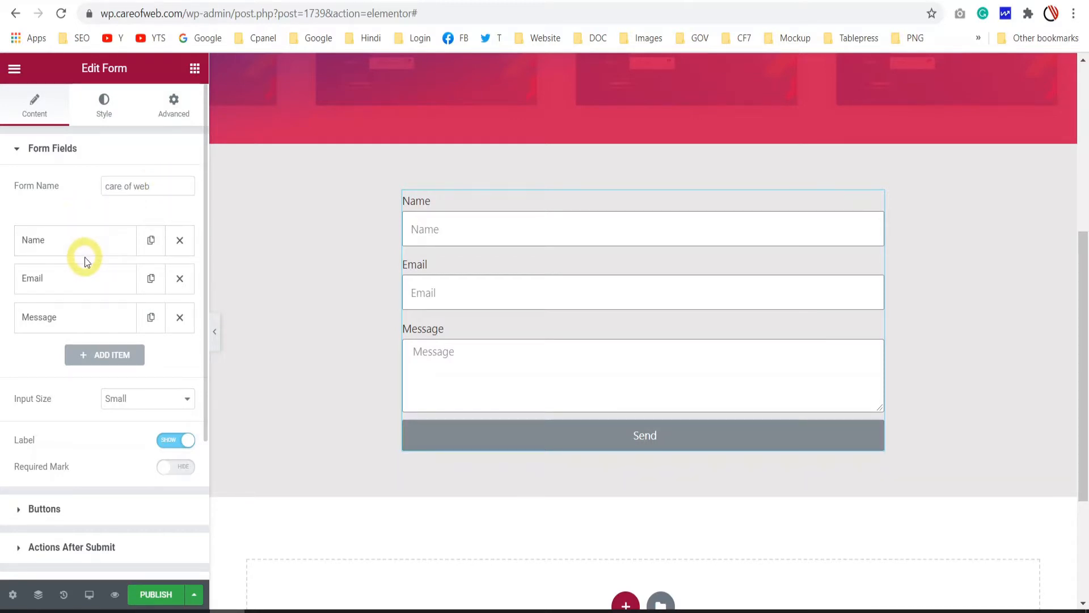
Step: Set the Name field's placeholder to "Your Name"
scroll(94, 256, down, 2)
scroll(85, 254, up, 2)
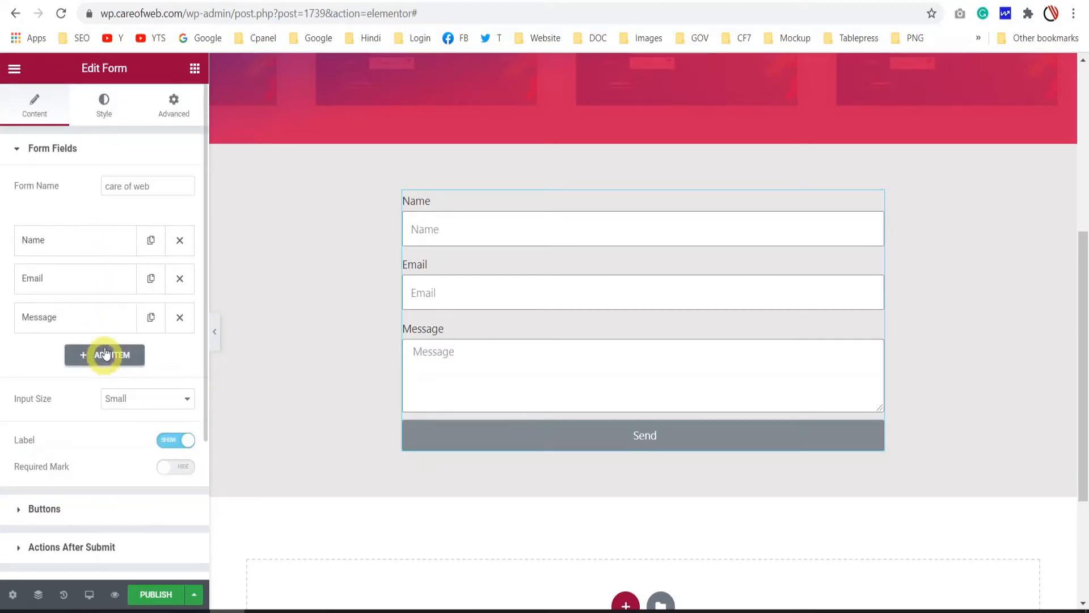
click(84, 242)
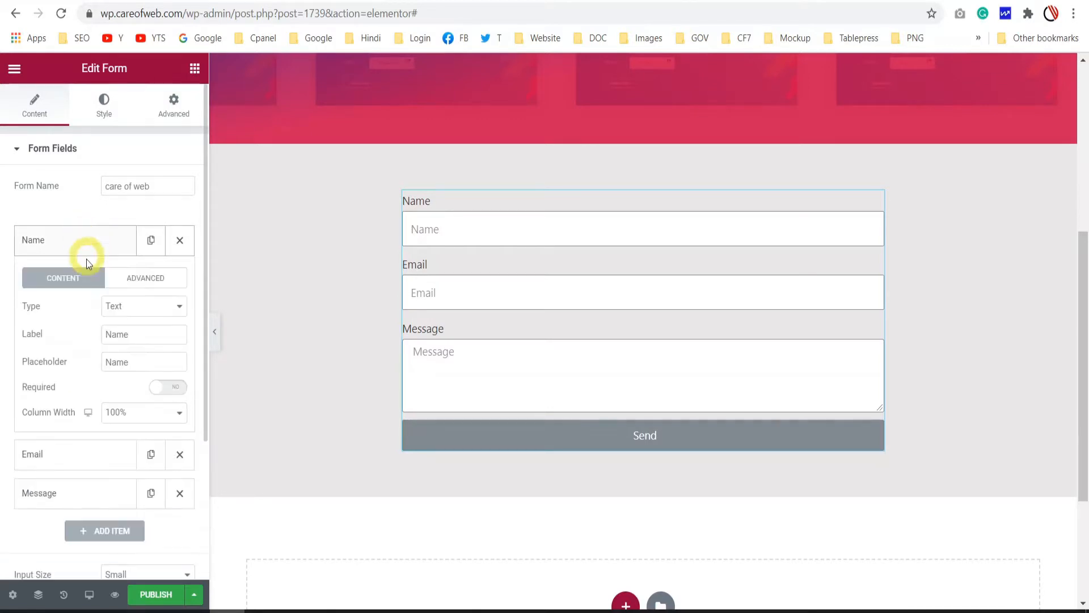
scroll(82, 260, down, 2)
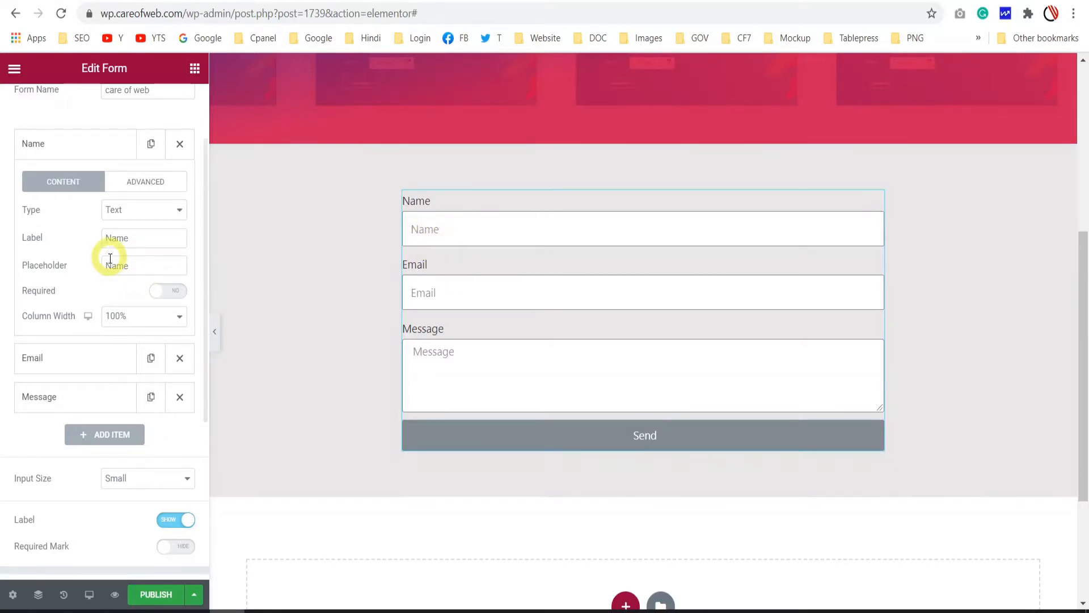
drag(137, 266, 98, 270)
text(Your Name)
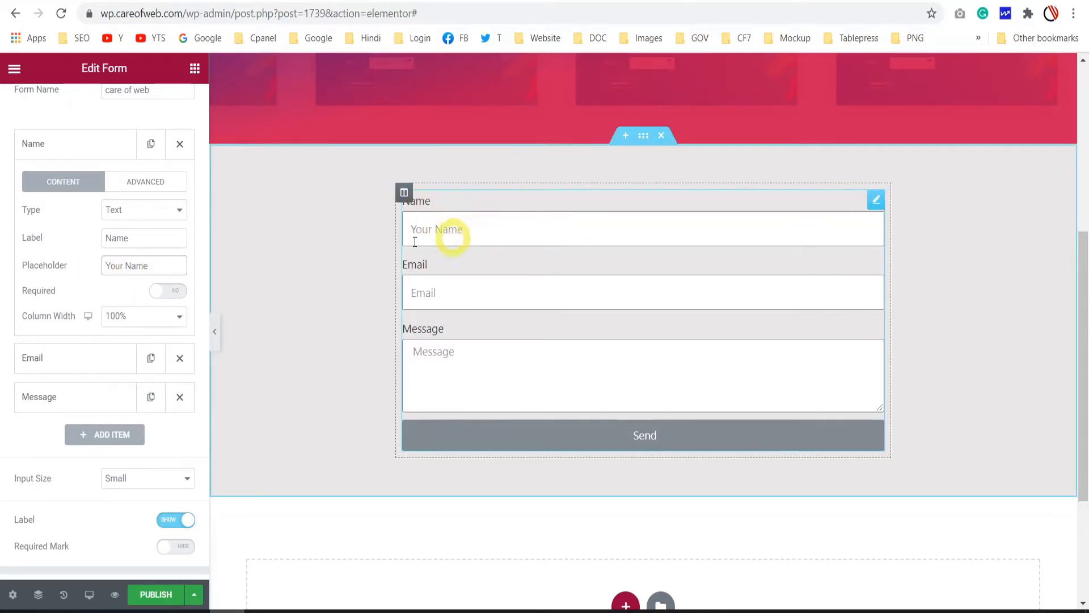
Step: Make the Name field required and set its column width to 50%
click(176, 293)
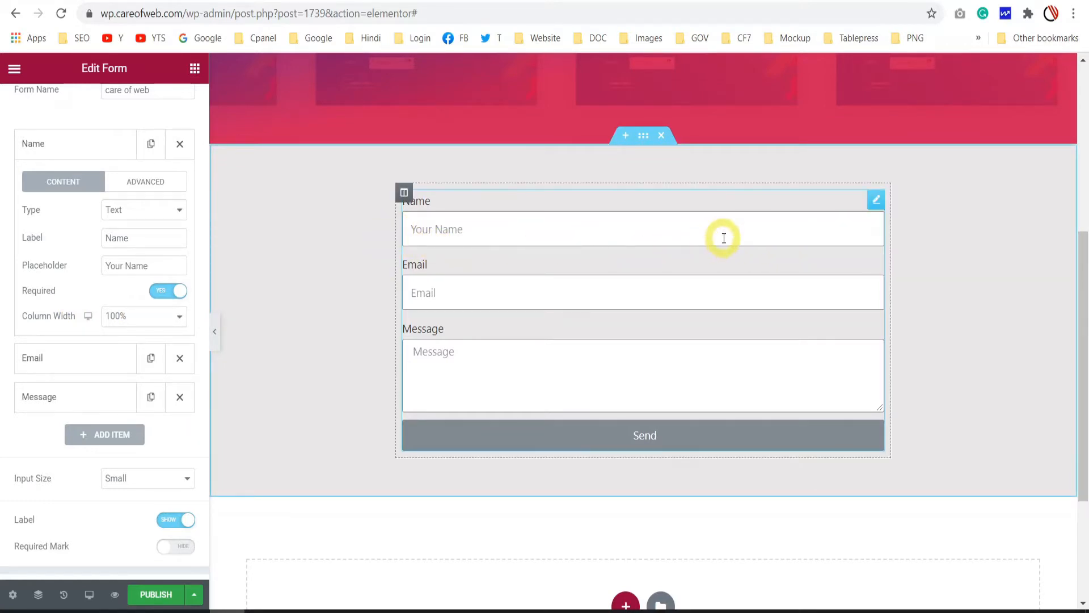
click(149, 316)
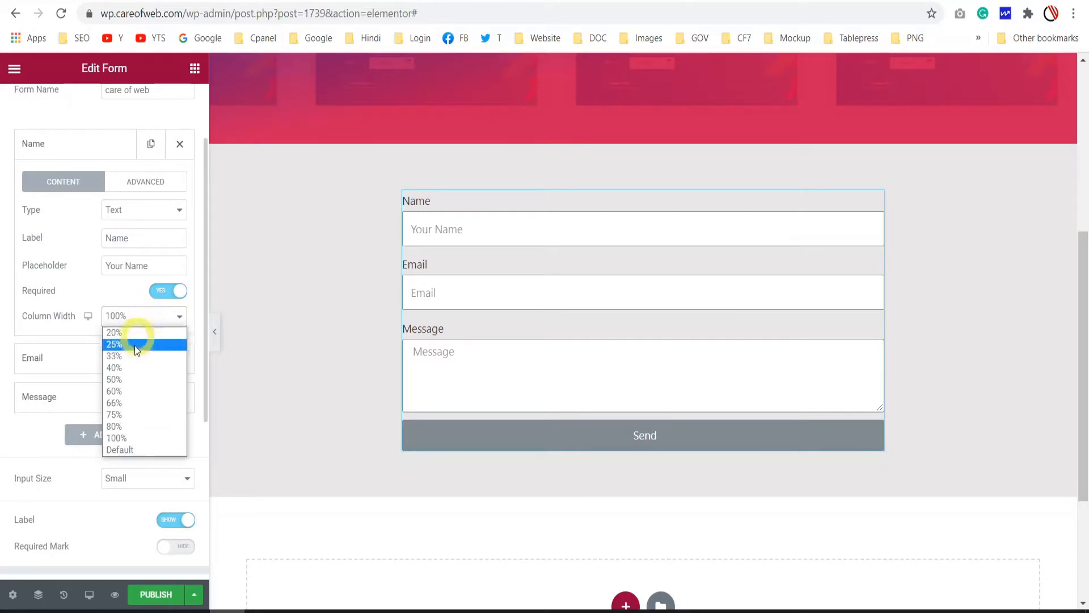
click(121, 379)
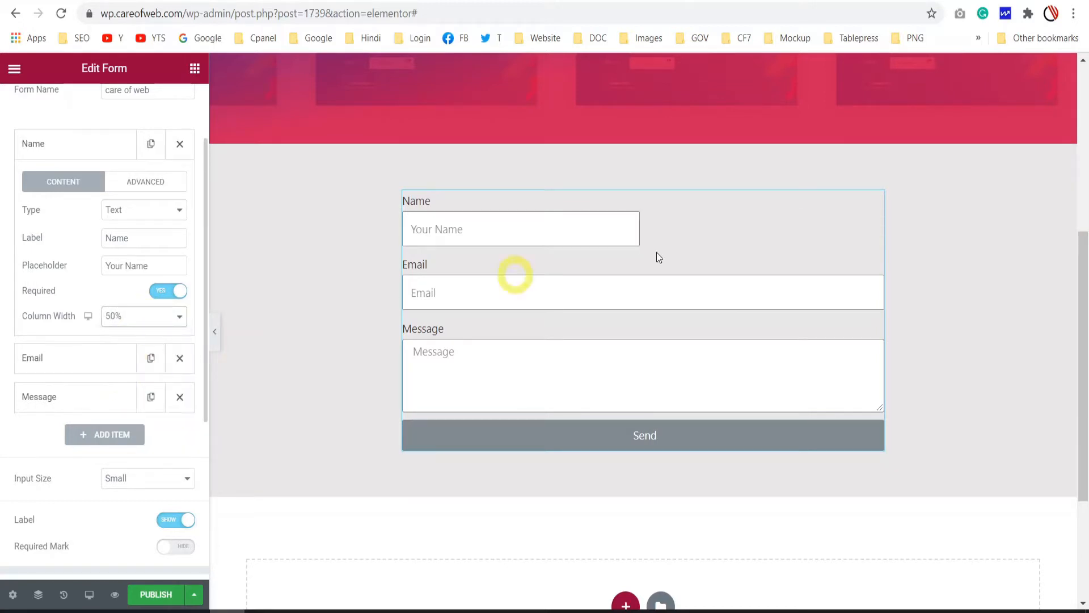
Step: Set the Email field's column width to 50%
click(93, 363)
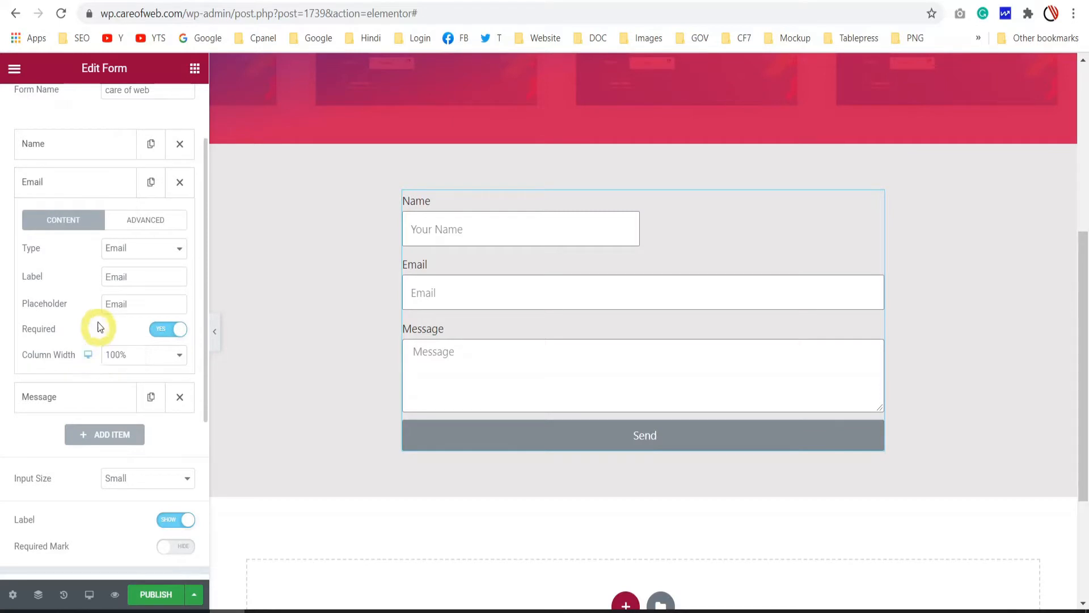
click(140, 355)
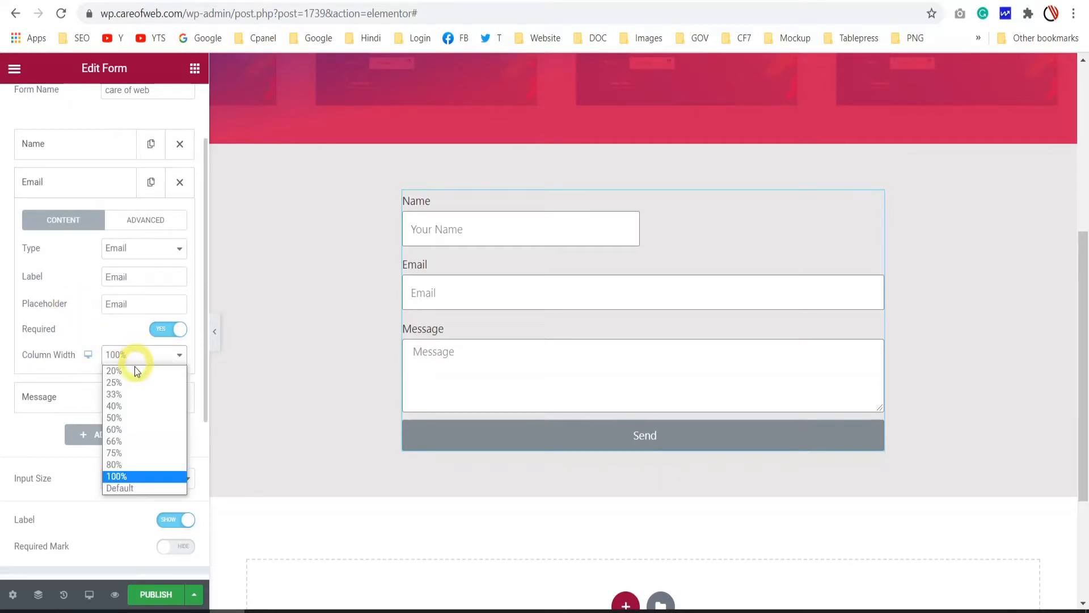
click(122, 418)
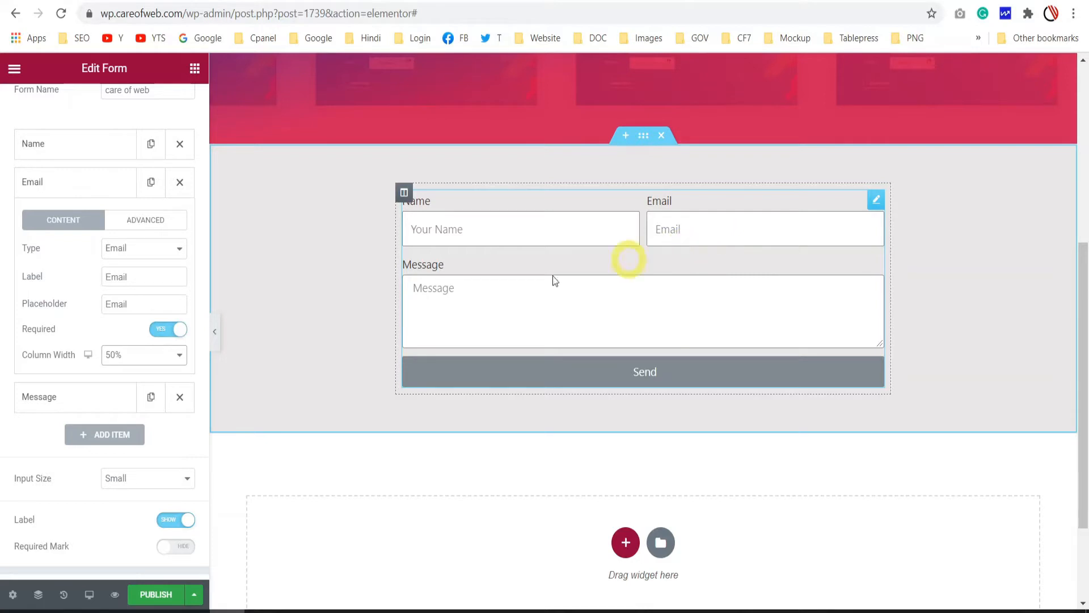
Step: Set the column widths of the Email and Name fields back to 100%
click(170, 355)
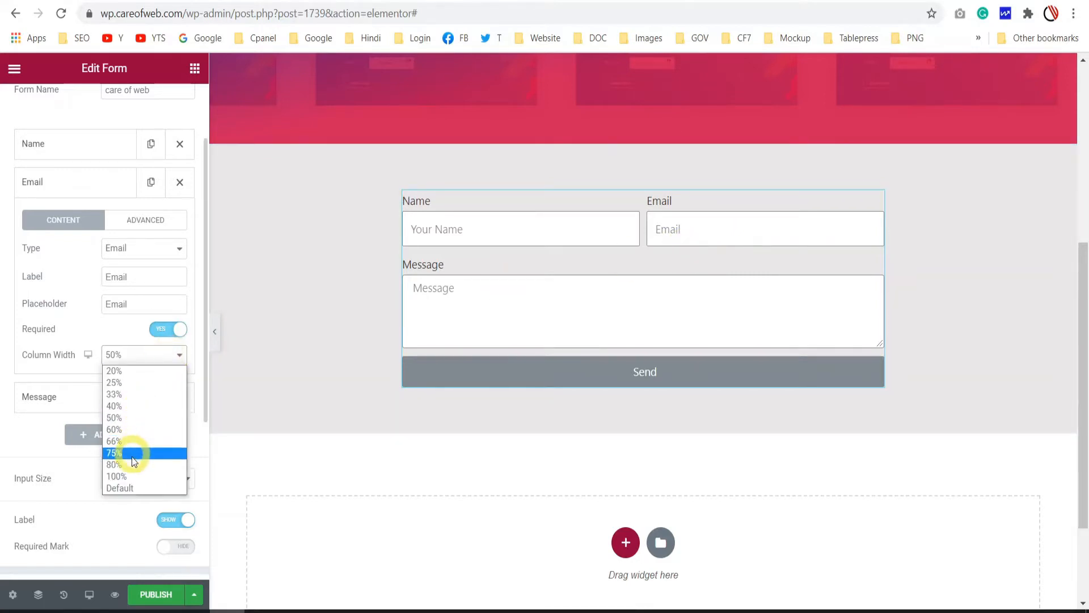
click(121, 476)
click(115, 157)
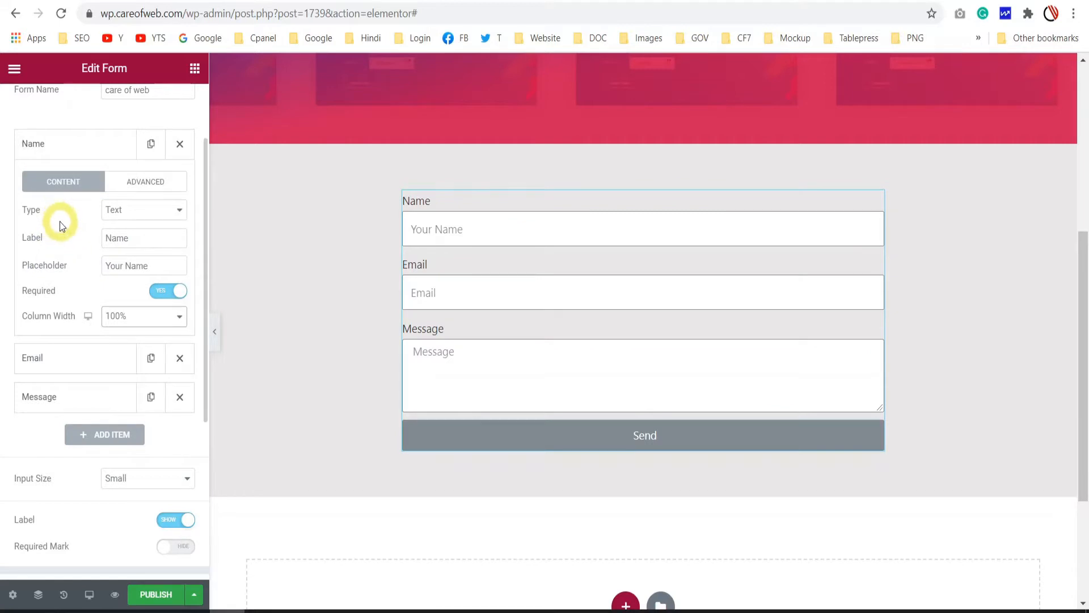
Step: Use the User Info dynamic tag as the Name field's default value
click(147, 183)
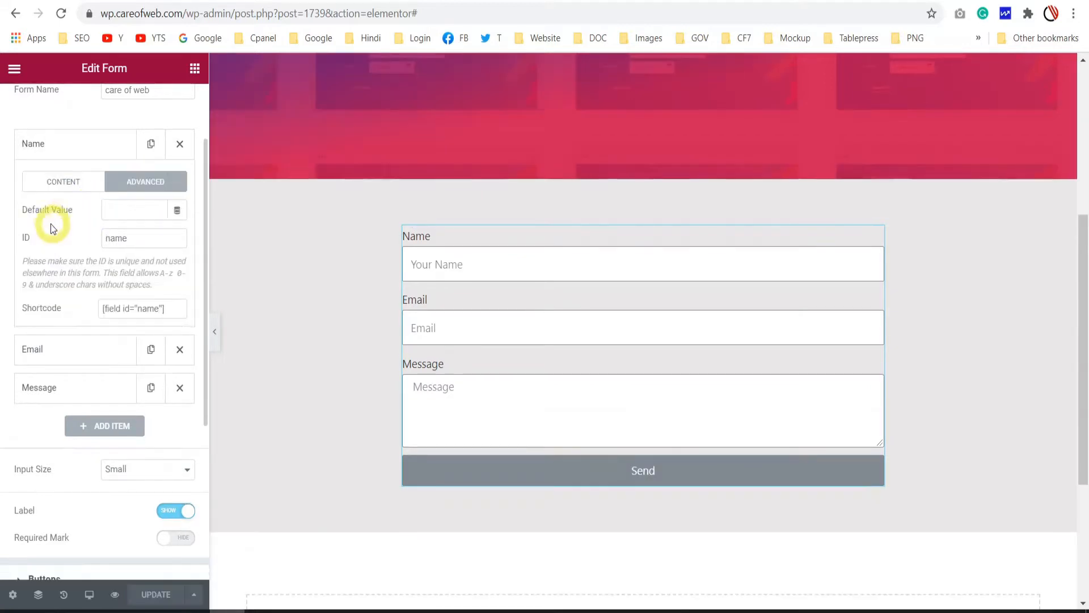
click(177, 210)
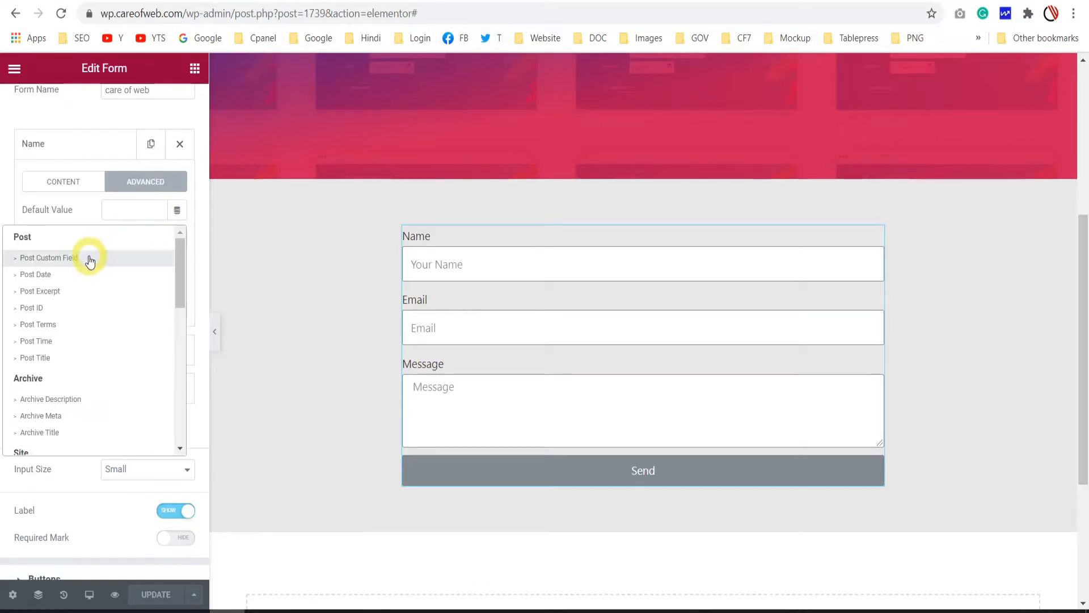
scroll(88, 263, down, 5)
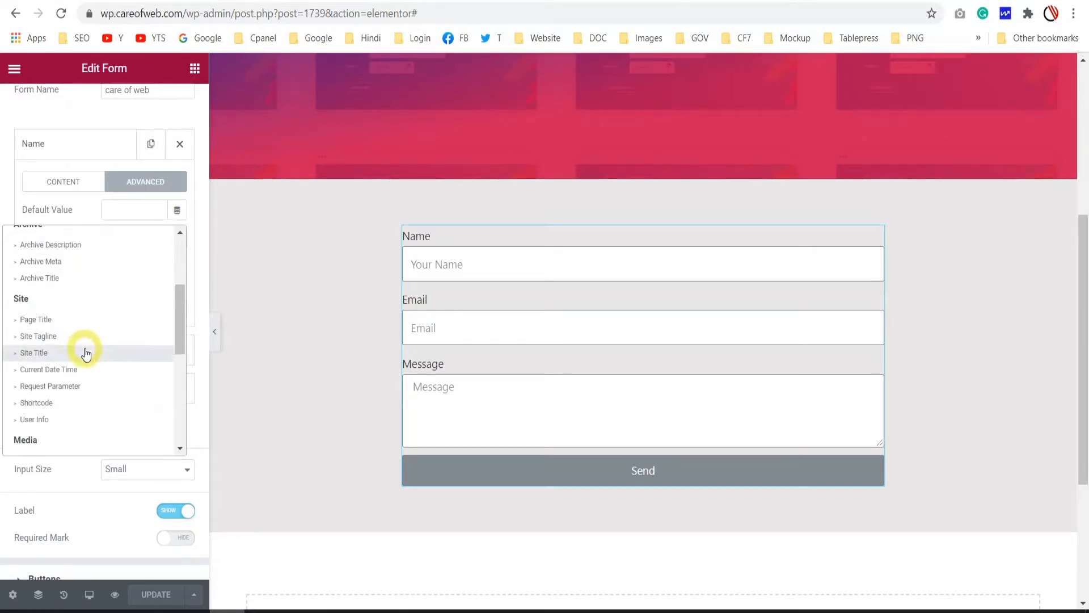
scroll(85, 353, up, 5)
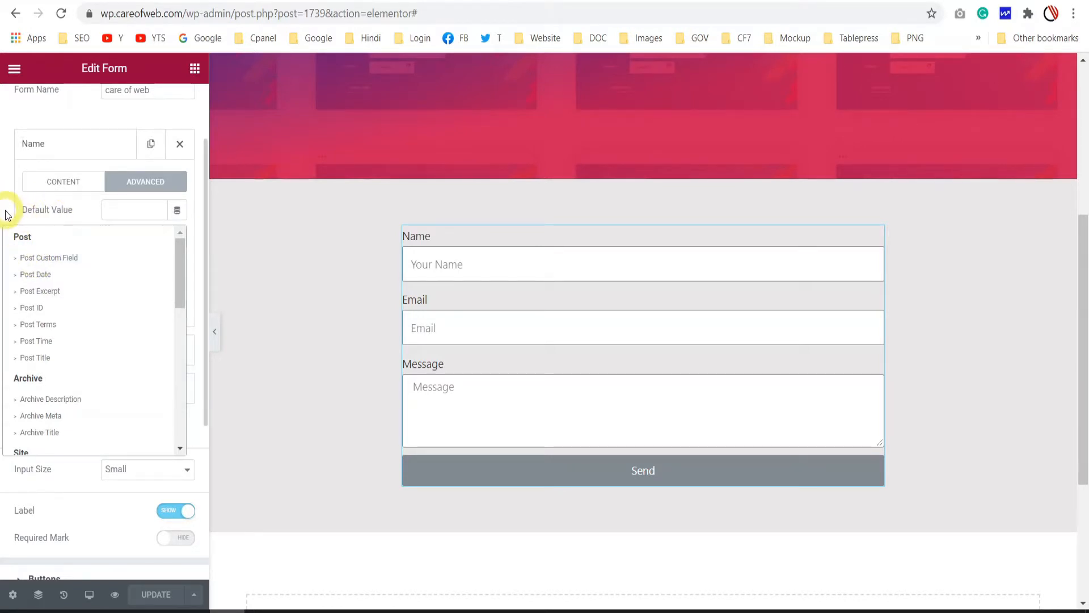
scroll(6, 216, up, 4)
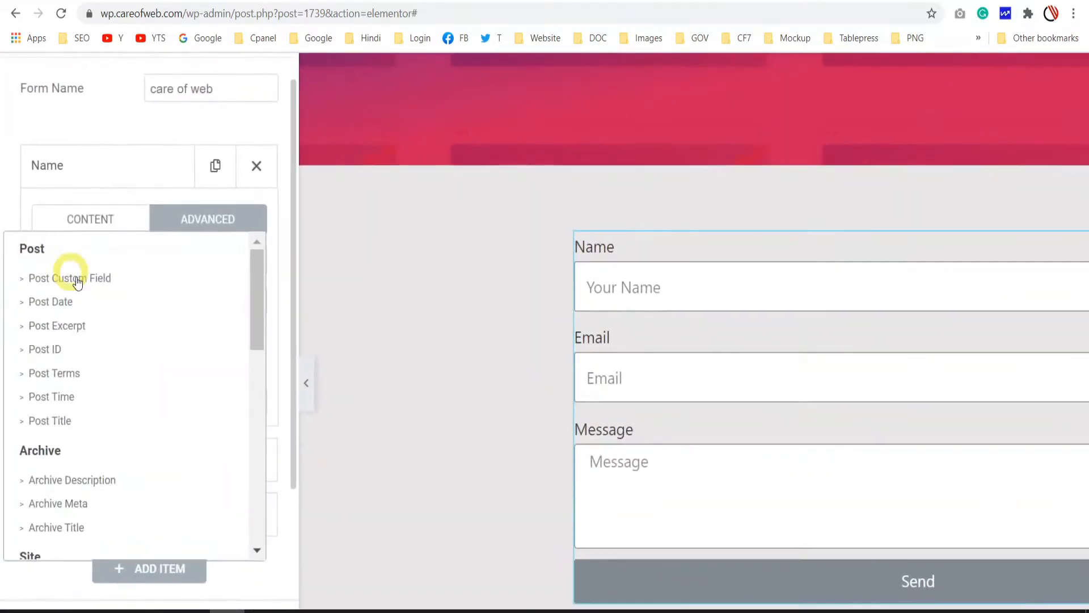
scroll(700, 295, down, 1)
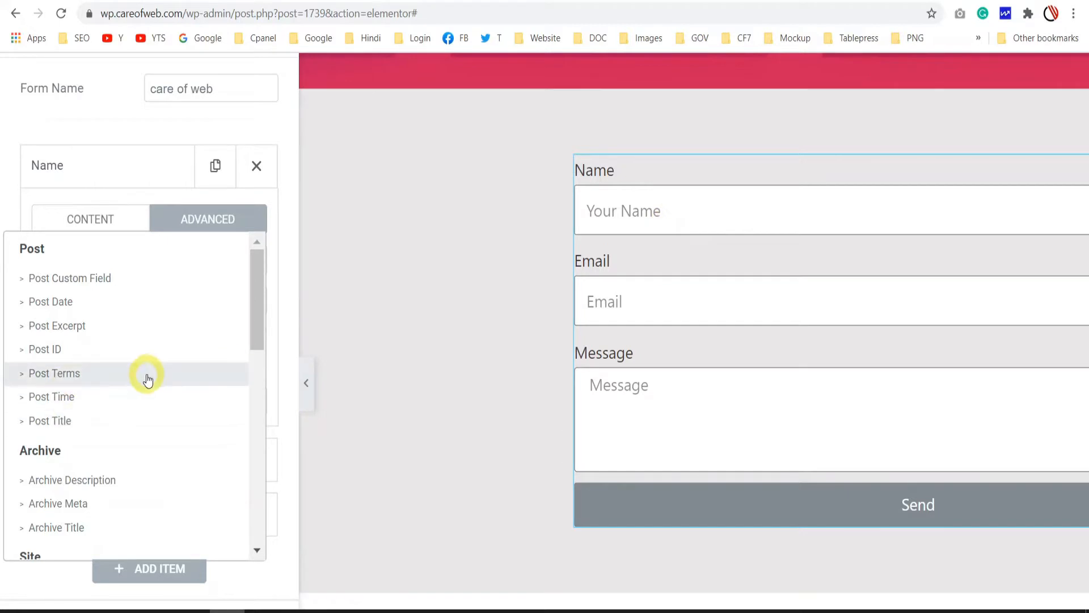
scroll(145, 377, down, 3)
scroll(94, 431, down, 1)
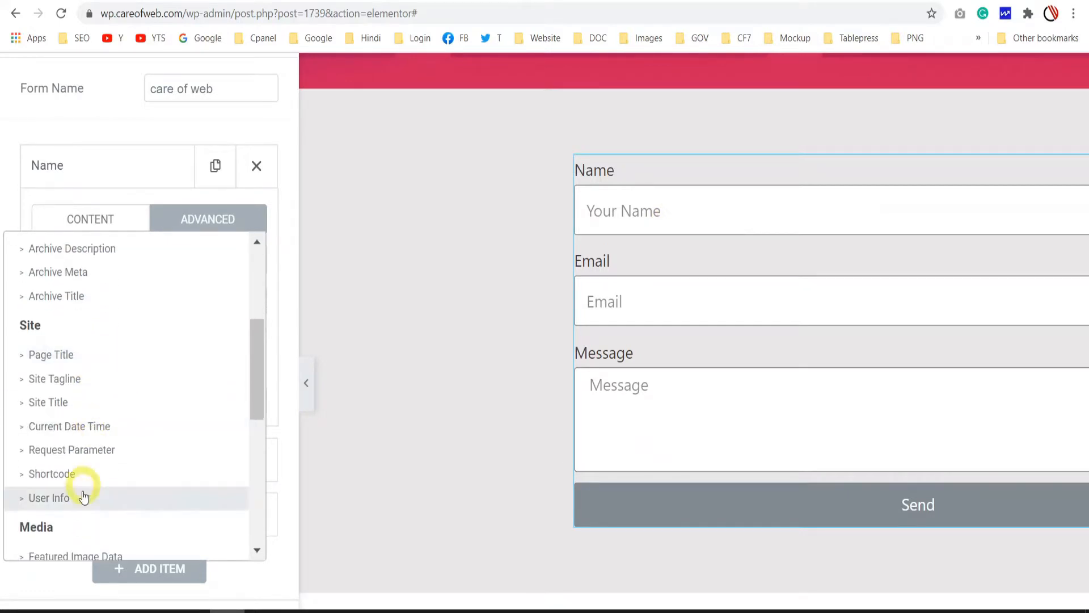
click(30, 503)
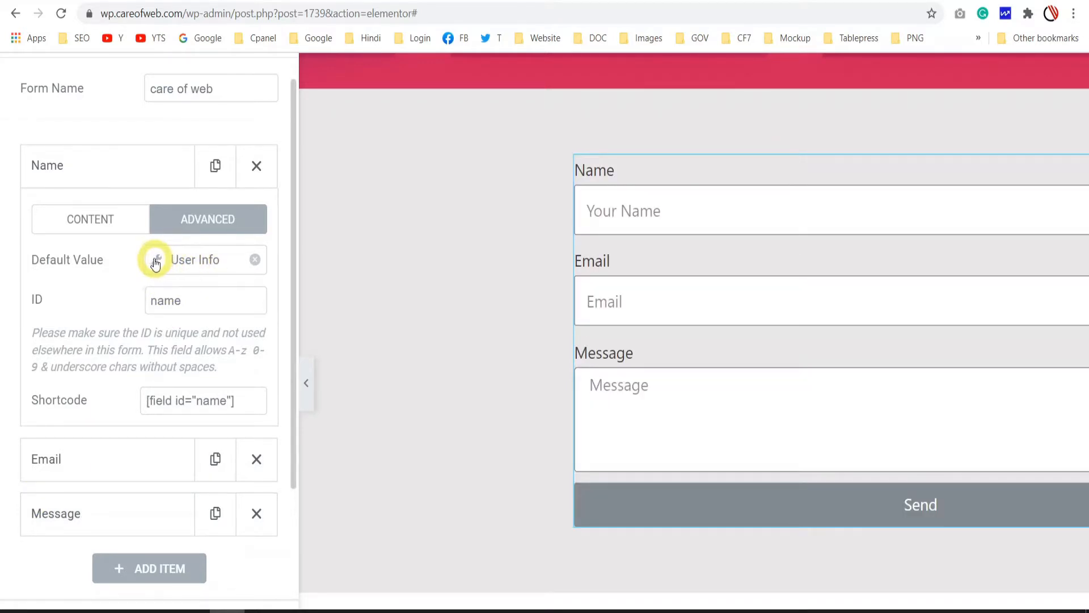
Step: Configure the Name field's User Info tag to pull the First Name, and collapse the field's settings
click(158, 259)
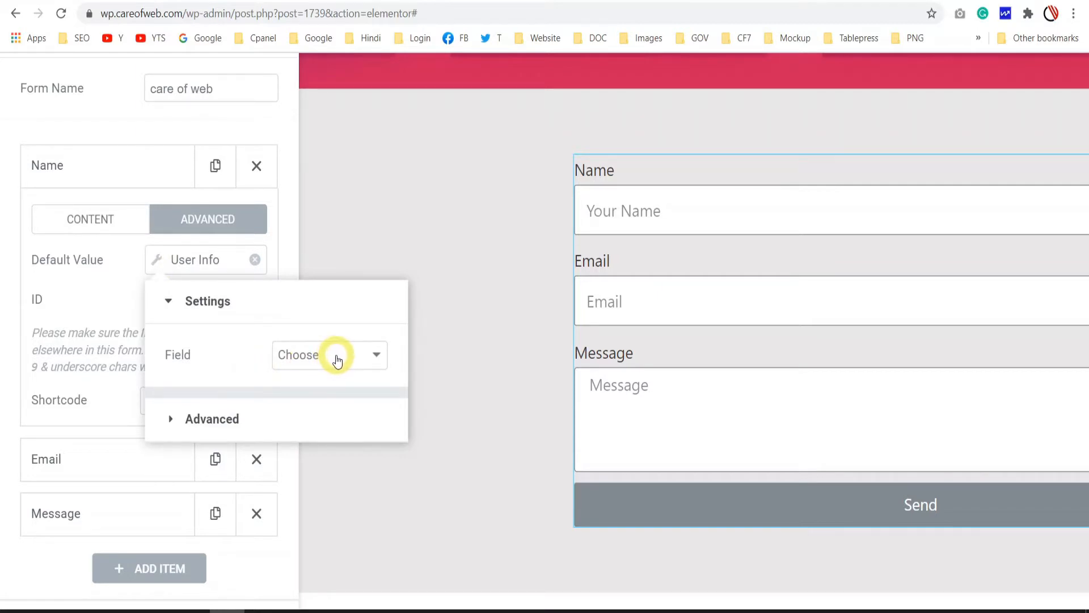
click(337, 361)
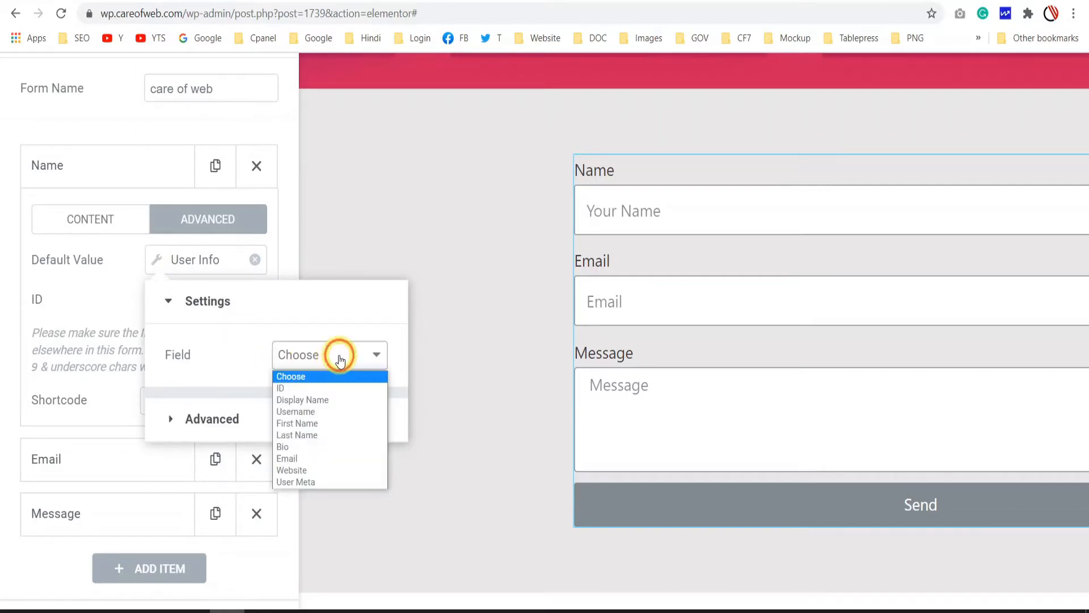
click(327, 429)
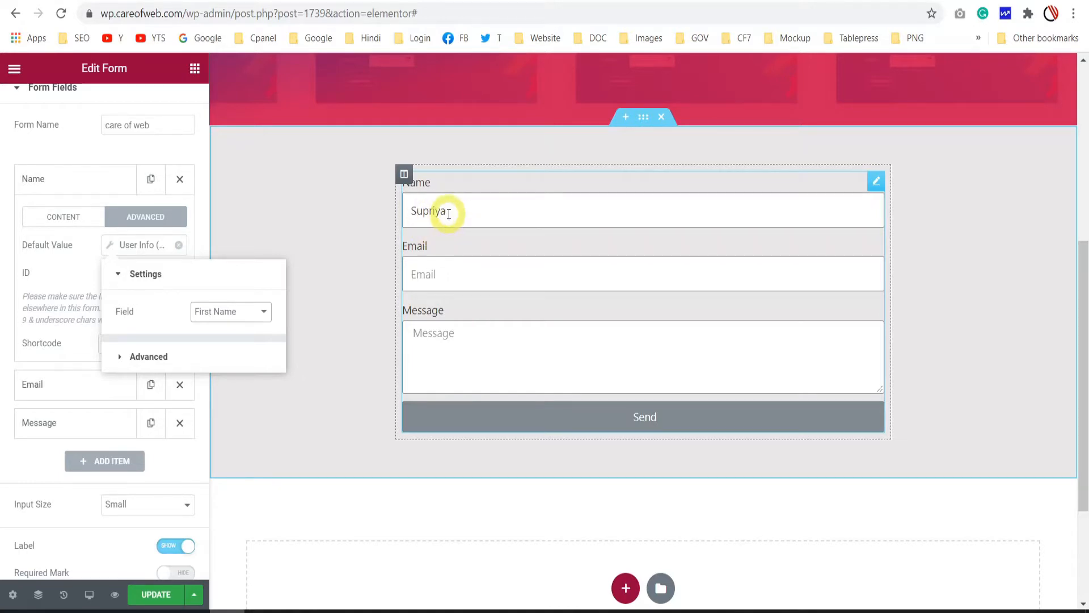
click(23, 187)
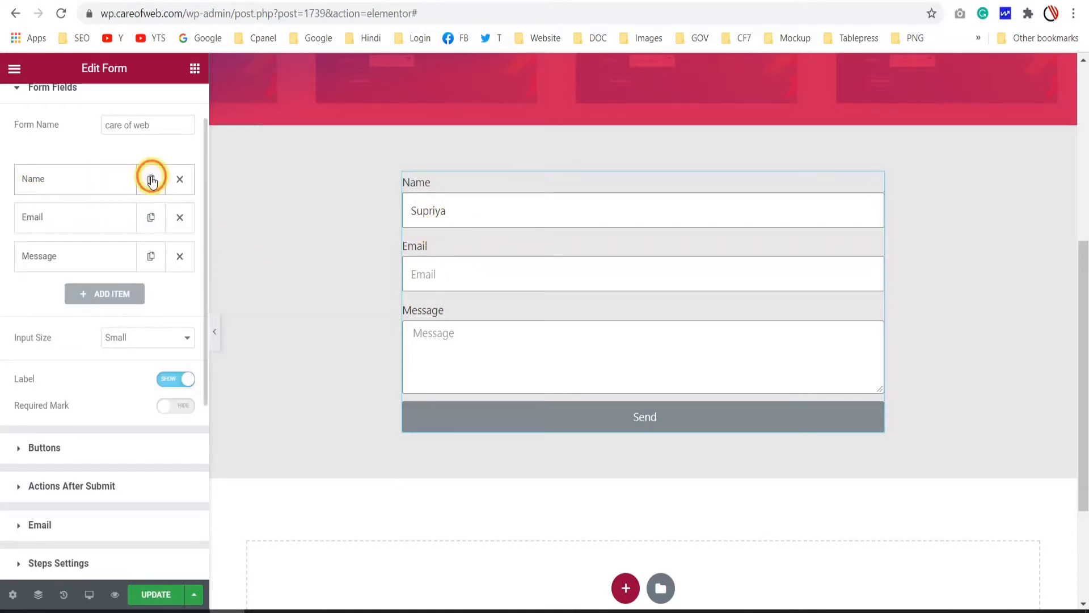
Step: Duplicate the Name field and label the copy "Last Name"
click(152, 180)
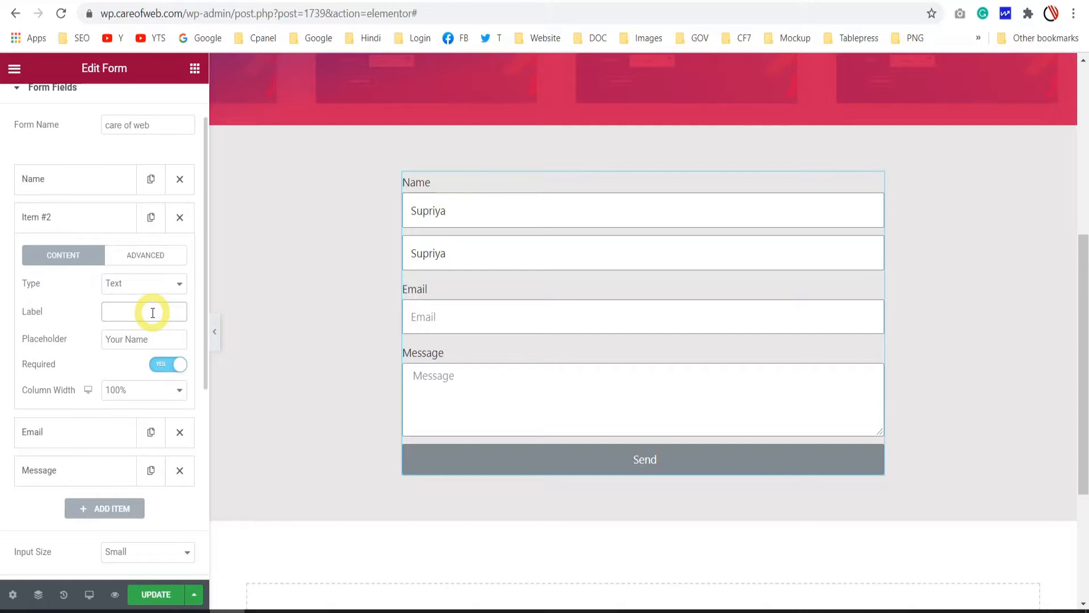
text(Last Nam)
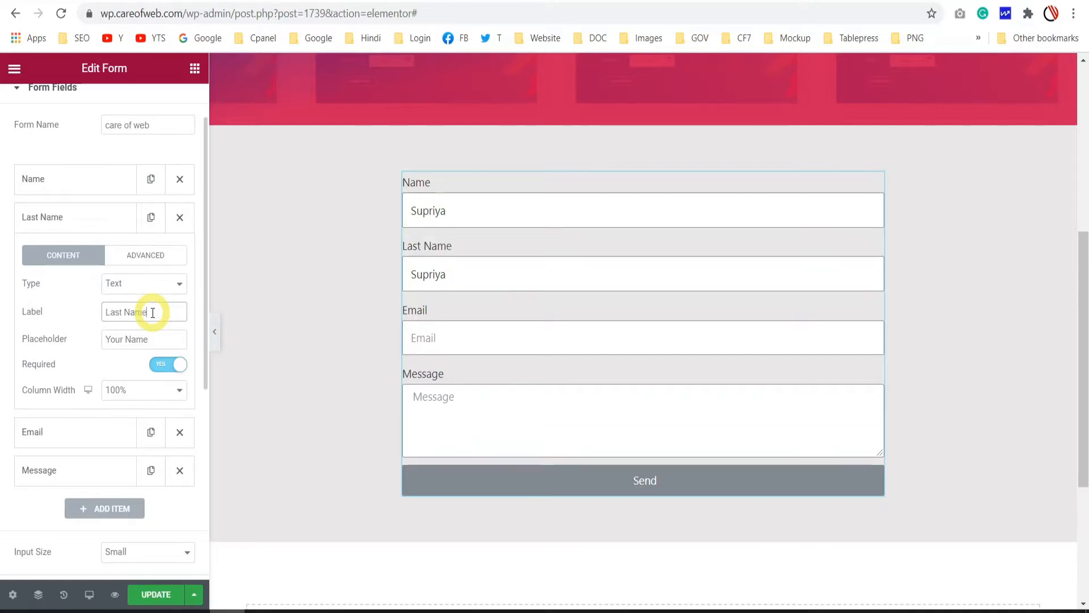
text(e)
Step: Change the original Name field's label to "First Name"
click(90, 181)
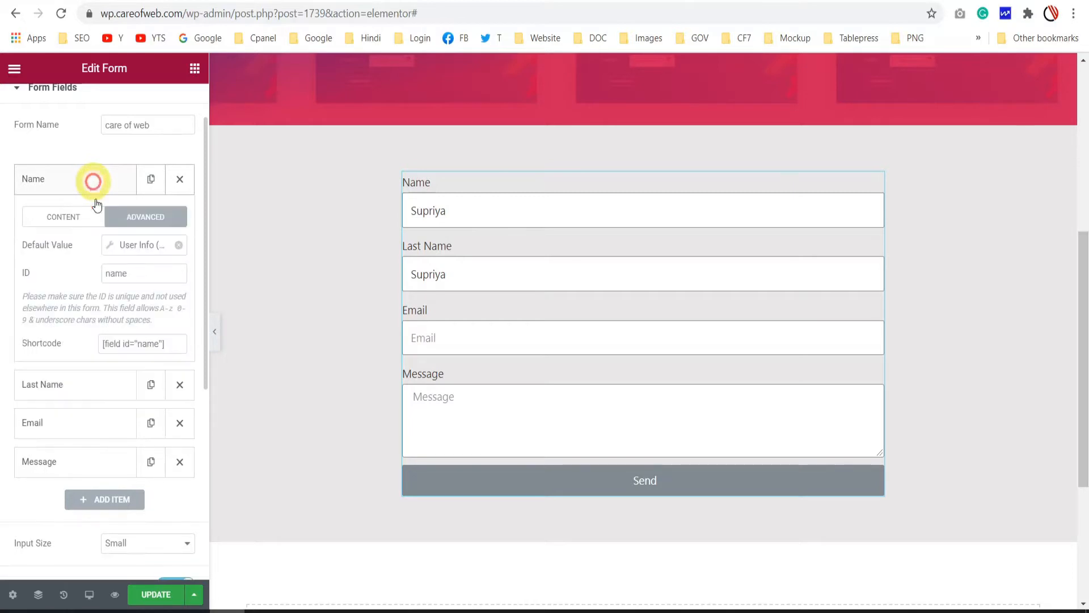
click(68, 216)
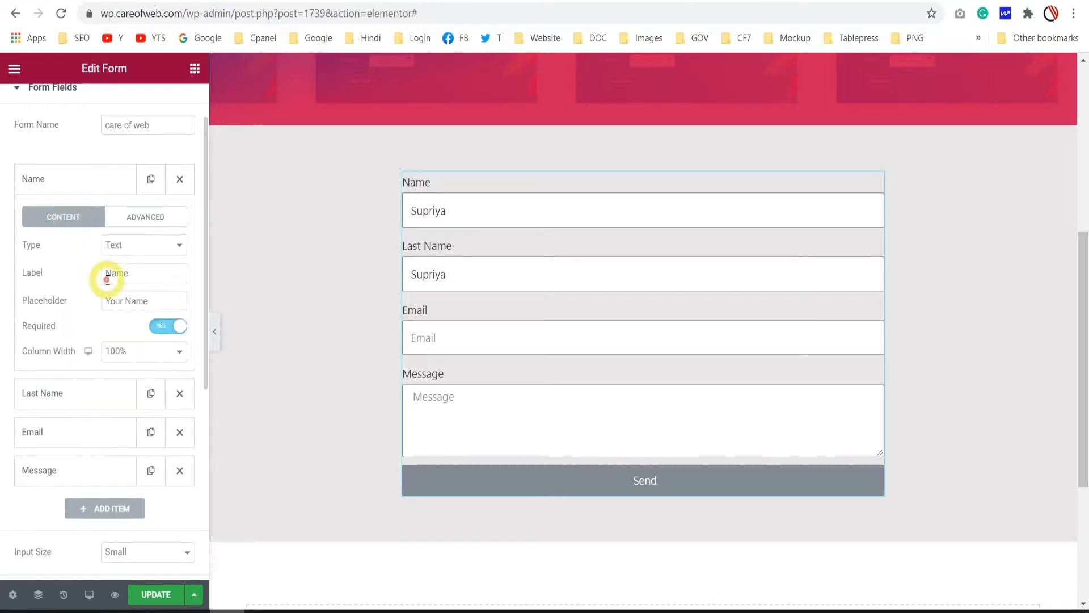
click(108, 275)
text(First)
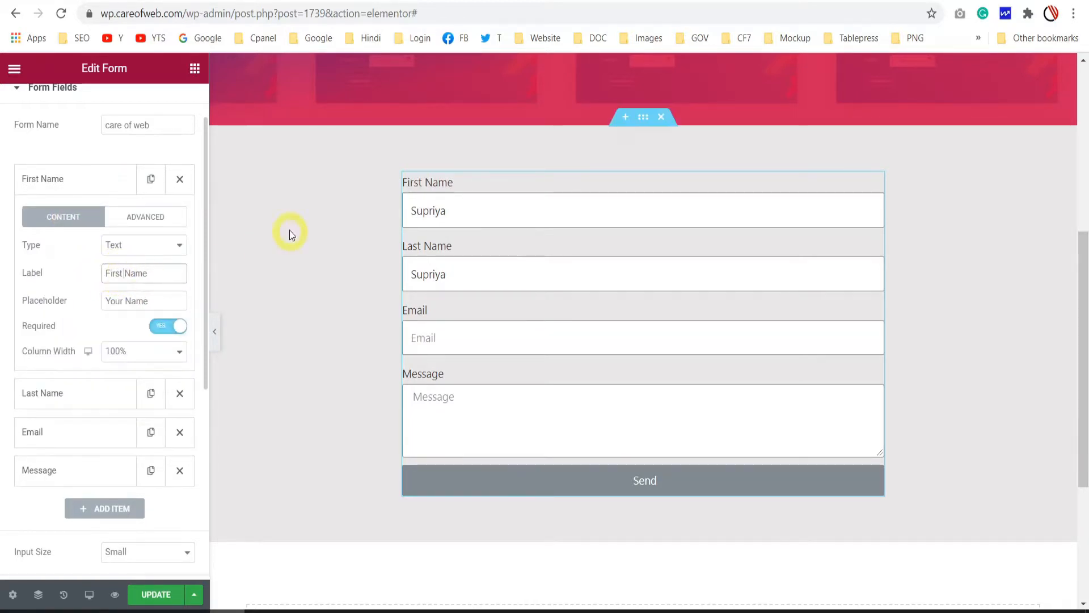
Step: Switch the Last Name field's default value to the Last Name entry of its User Info tag and collapse its settings
click(469, 275)
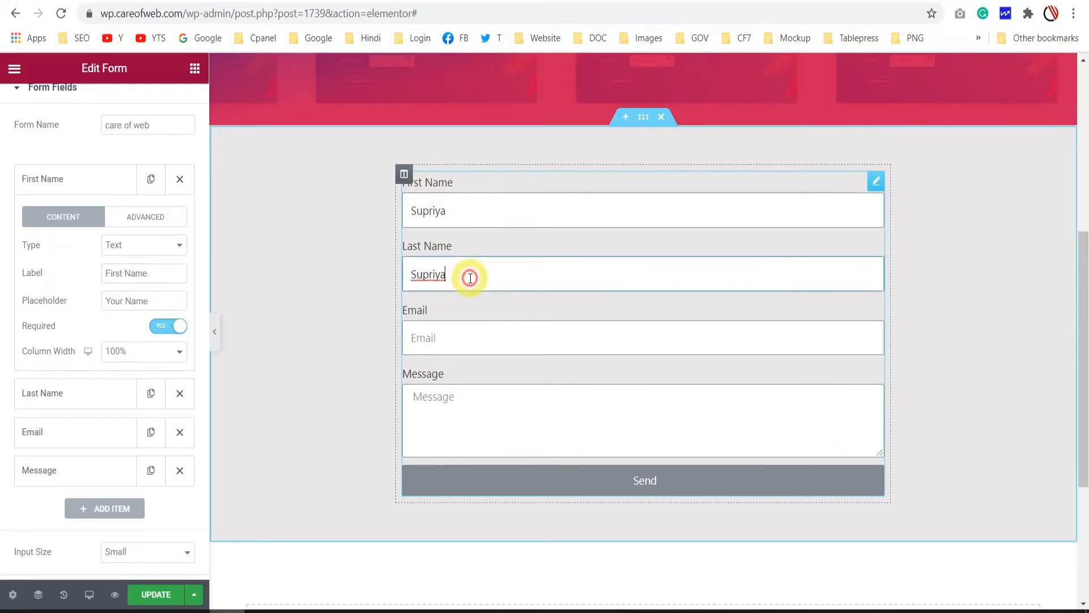
click(63, 391)
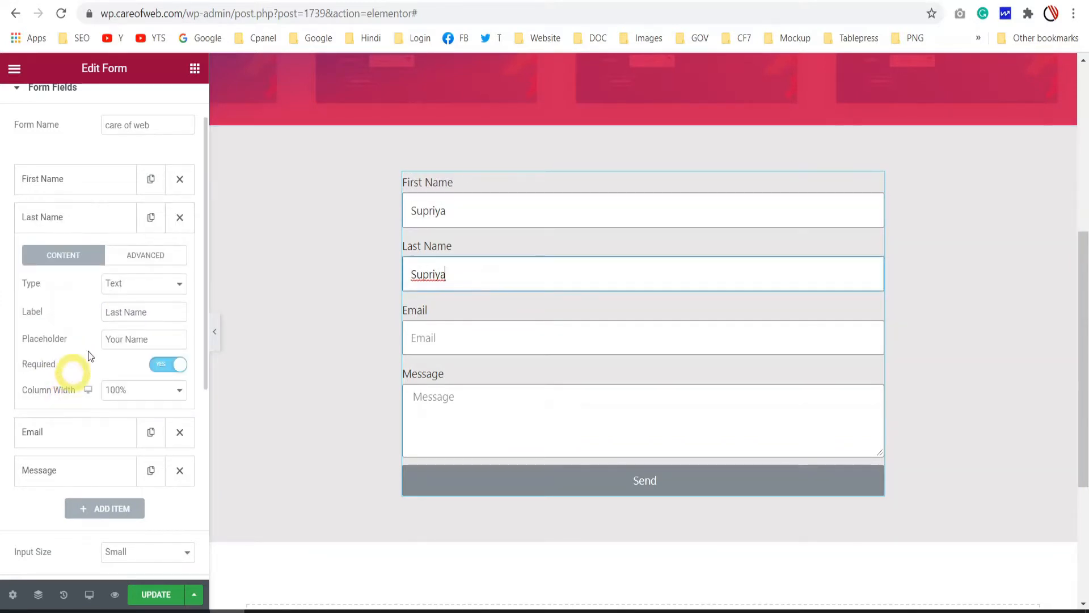
click(140, 256)
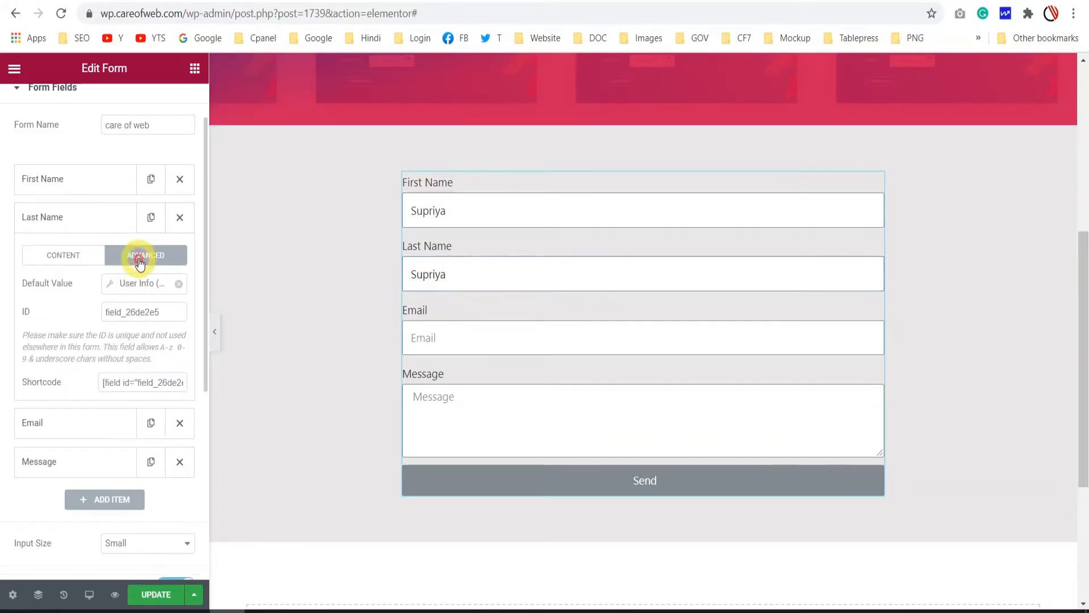
click(110, 281)
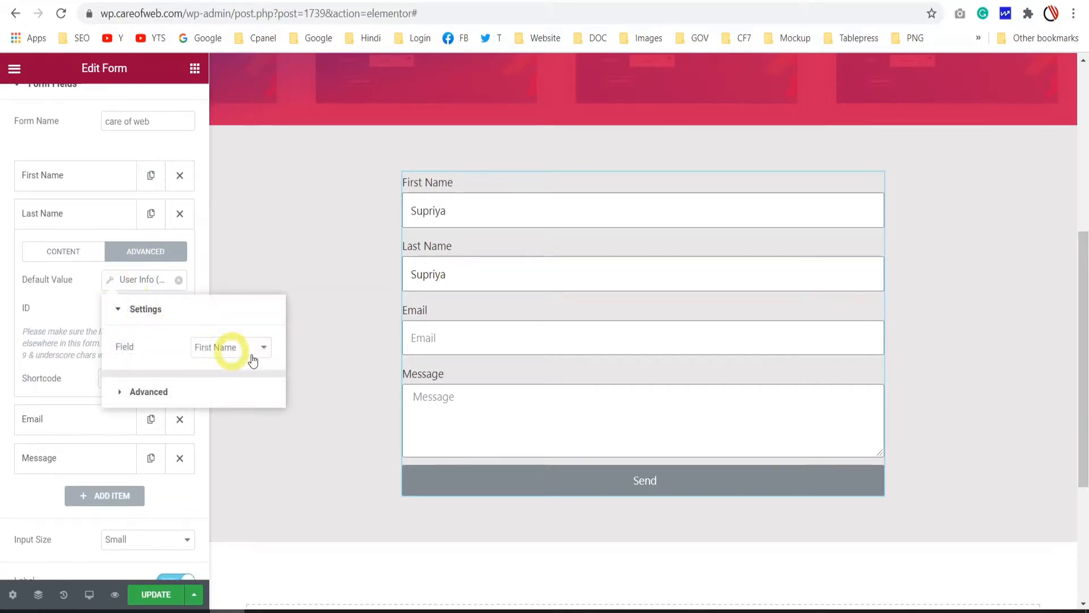
click(246, 348)
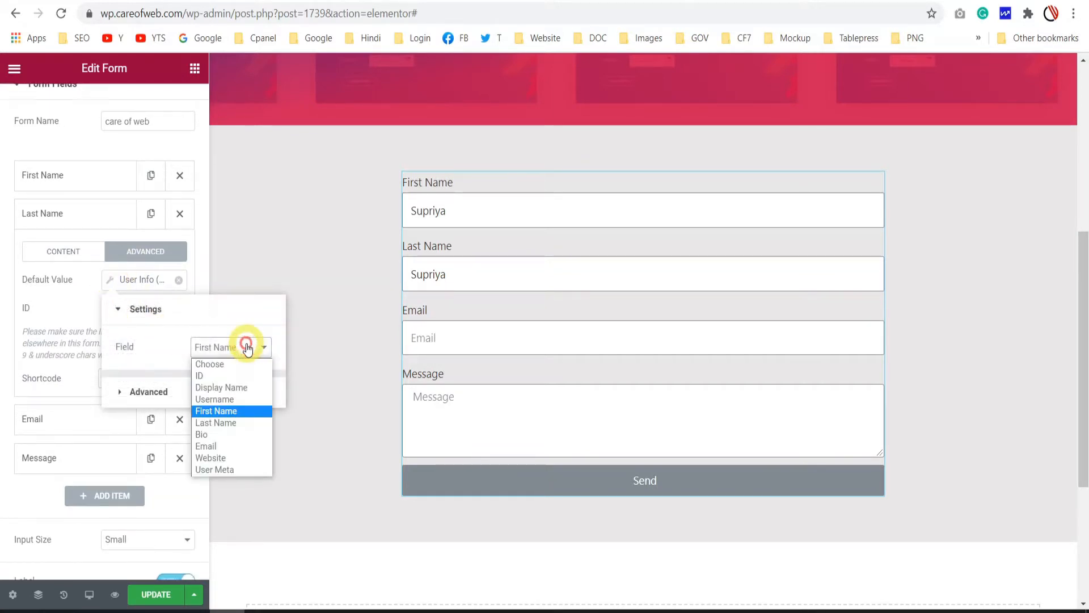
click(227, 422)
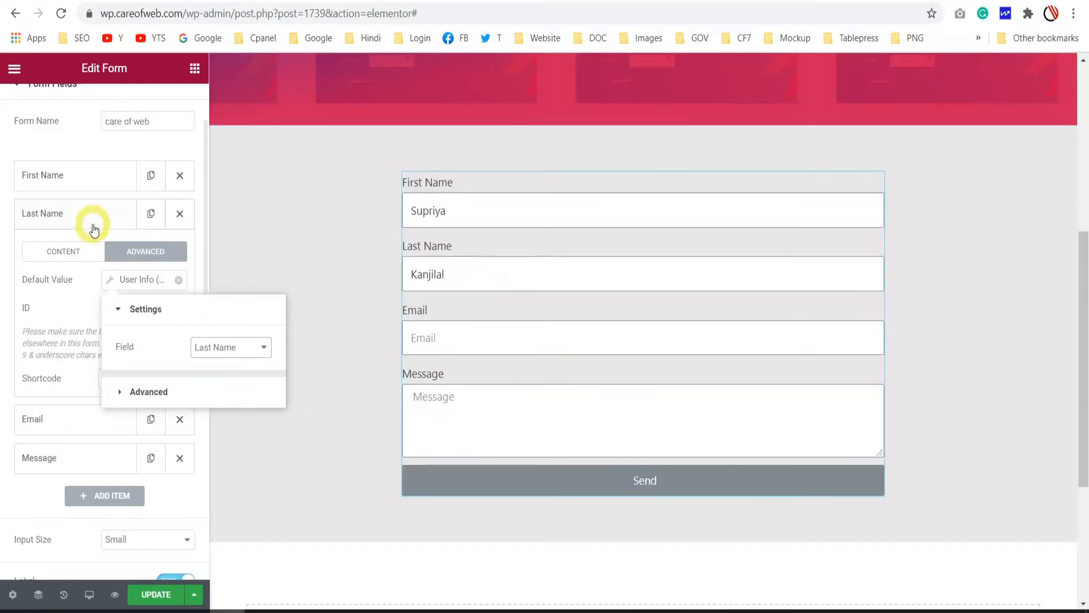
click(94, 215)
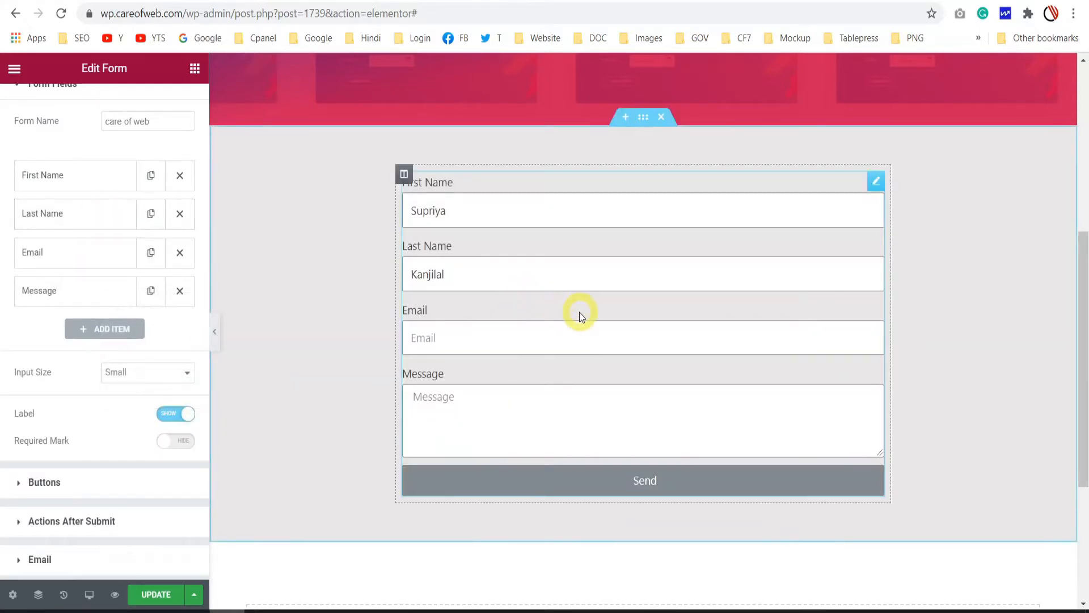
scroll(580, 312, down, 1)
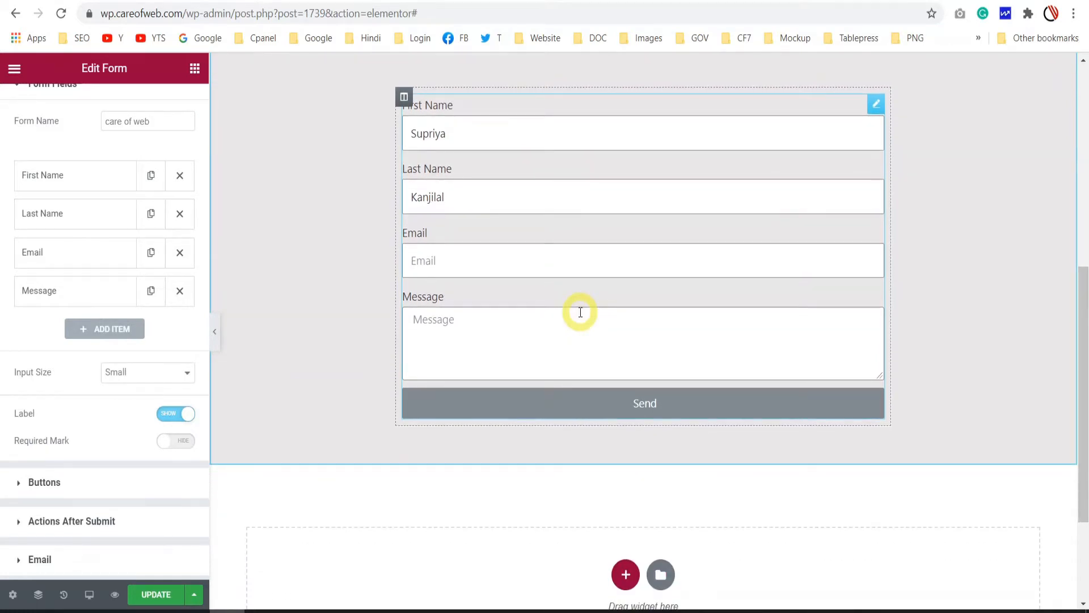
scroll(581, 312, up, 1)
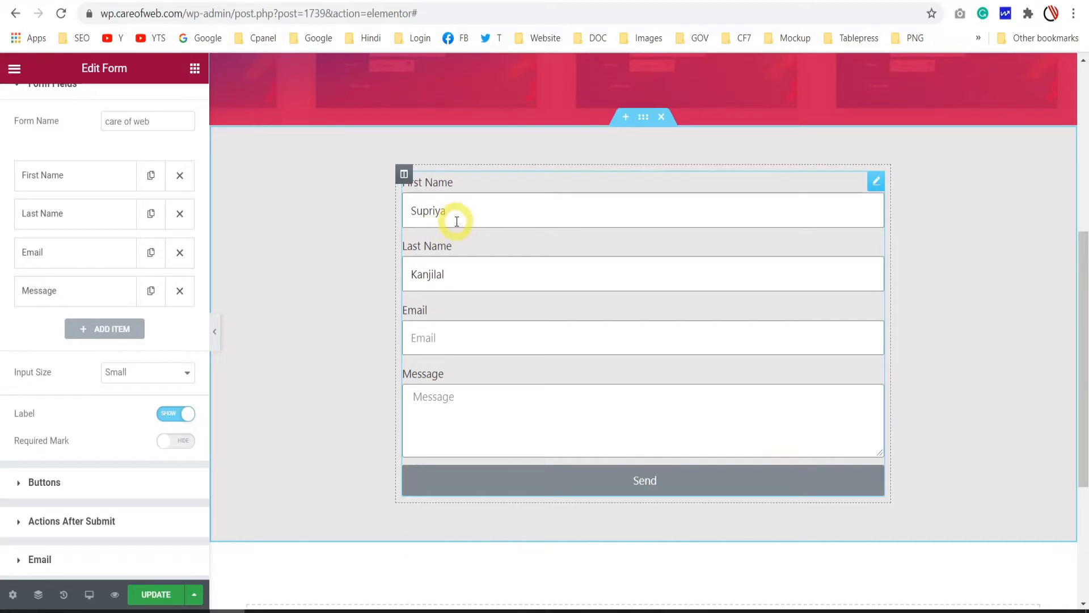
Step: Examine the Email field's content settings and available field types, keeping its type as Email
click(86, 256)
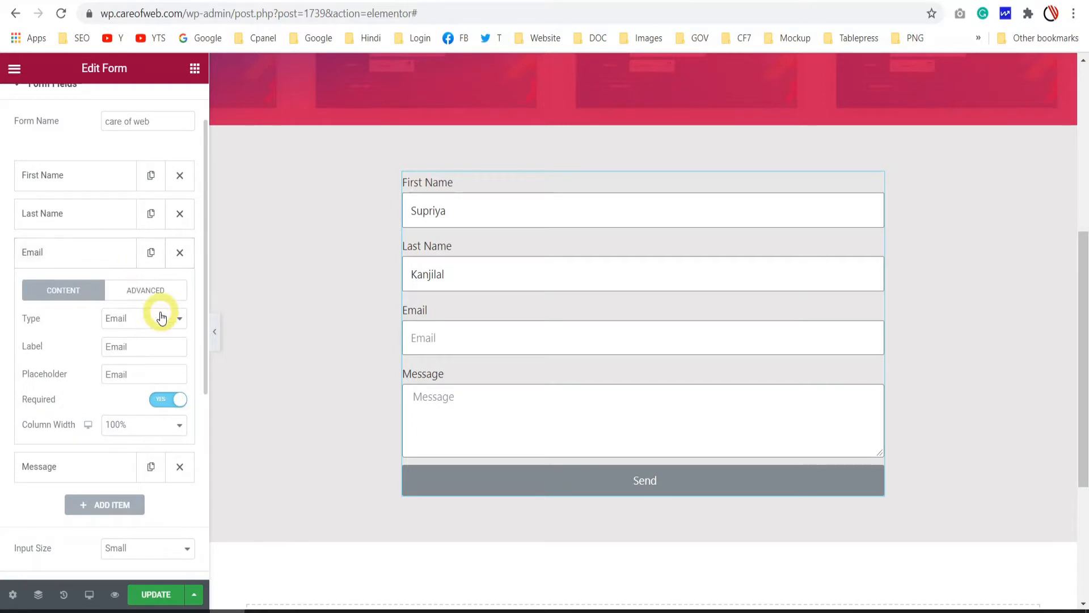
click(85, 246)
click(85, 244)
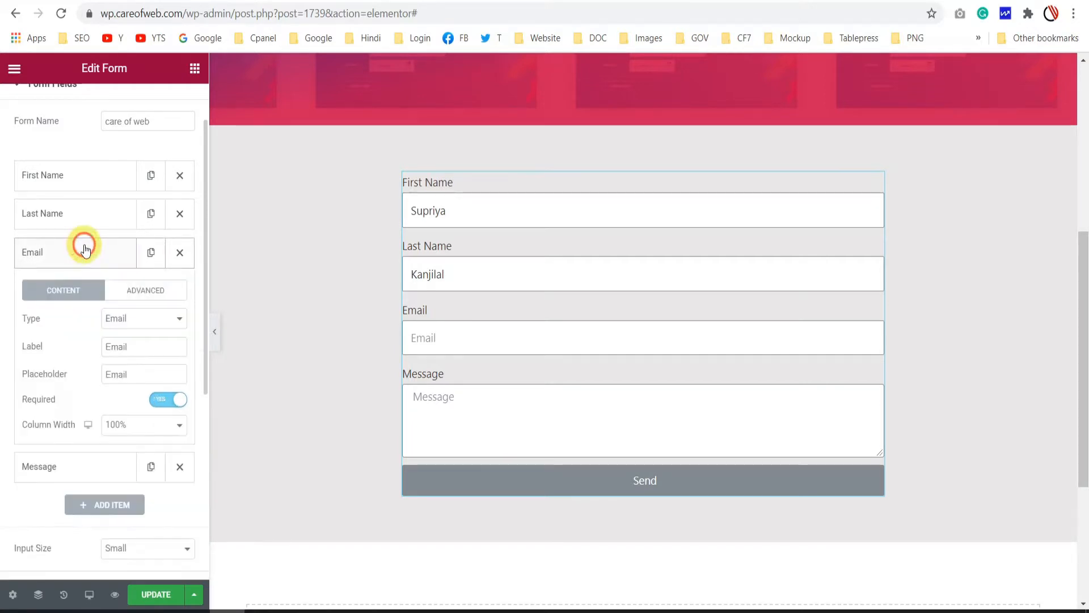
click(152, 323)
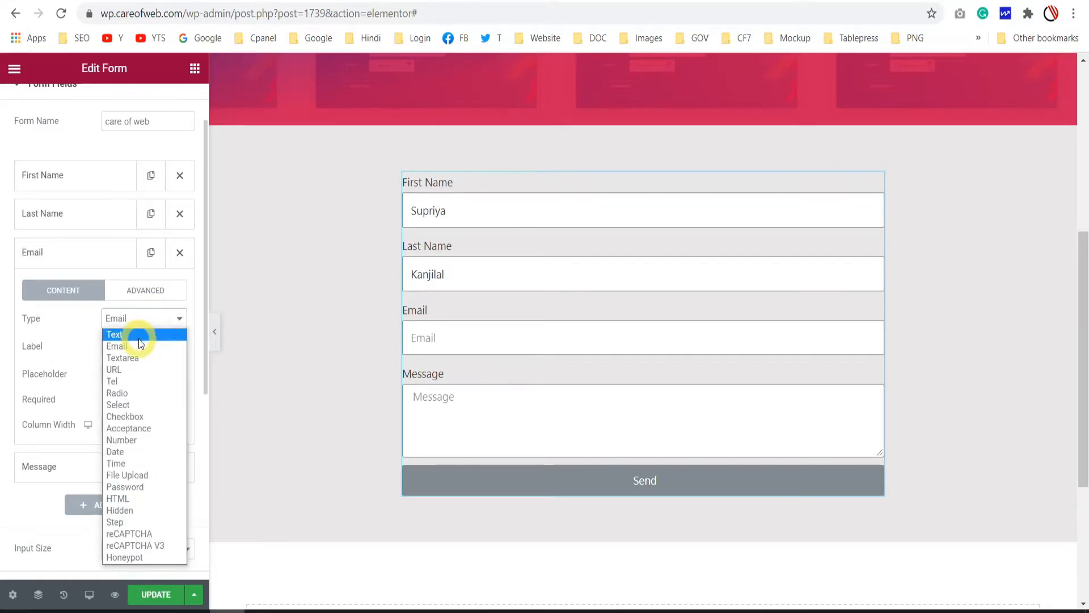
click(138, 344)
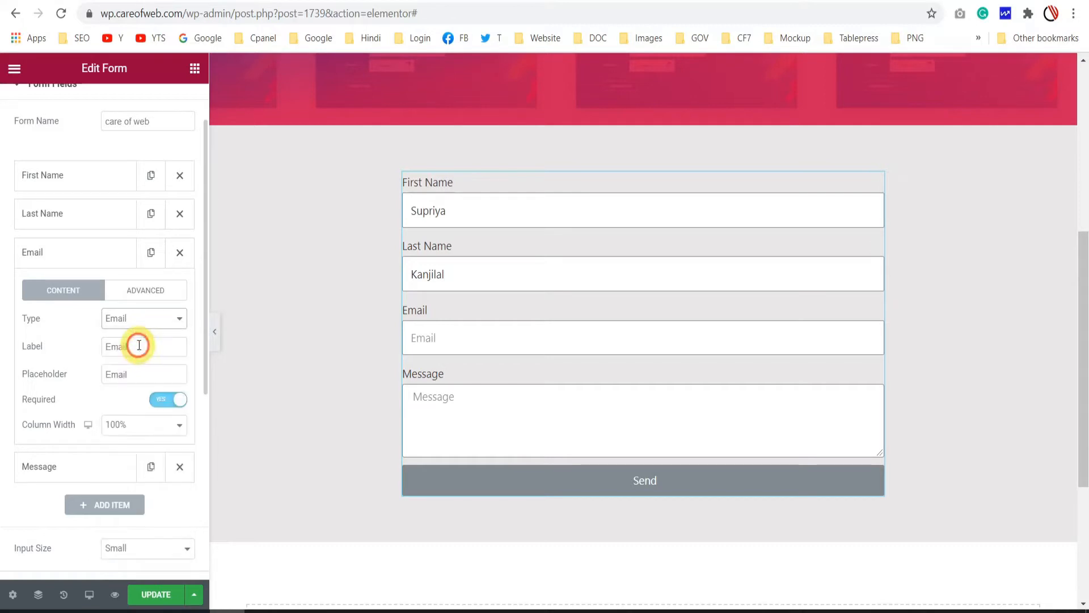
Step: Set the Email field's default value to the Email entry of a User Info dynamic tag and collapse its settings
click(156, 293)
click(177, 319)
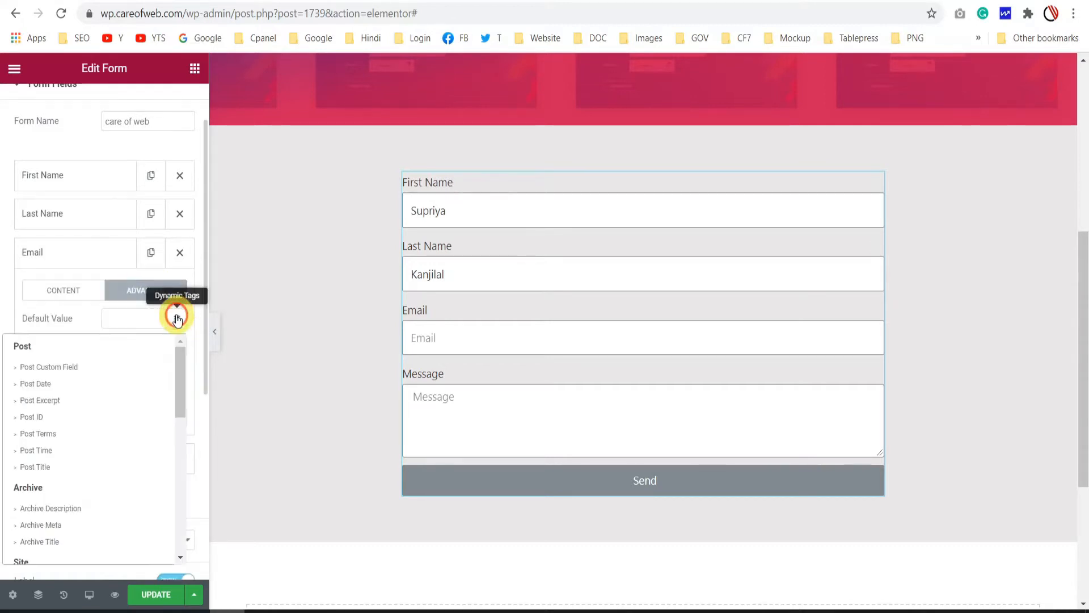
scroll(91, 390, down, 7)
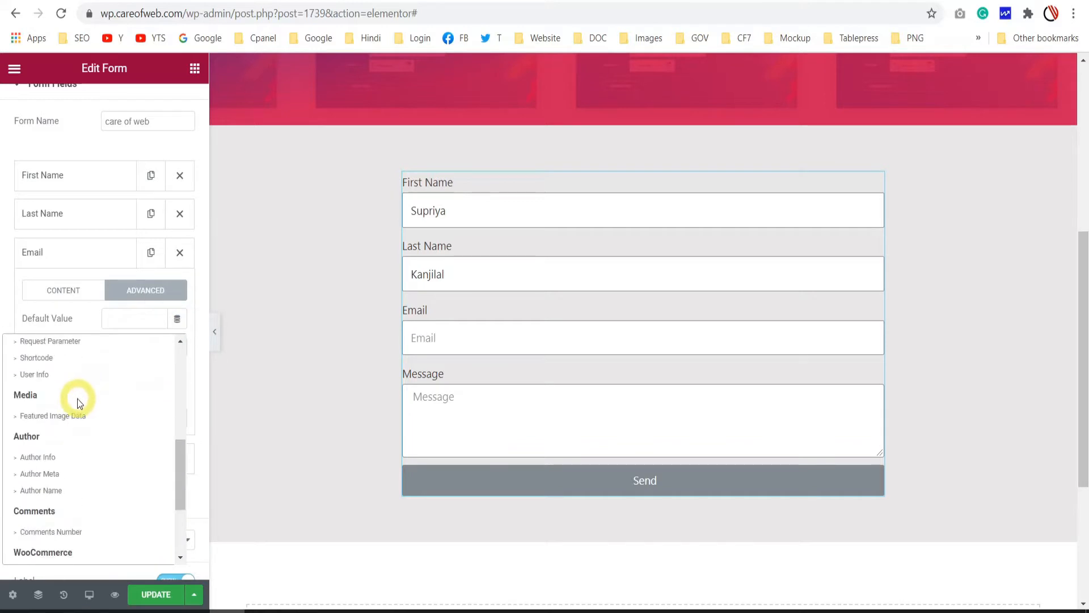
click(30, 376)
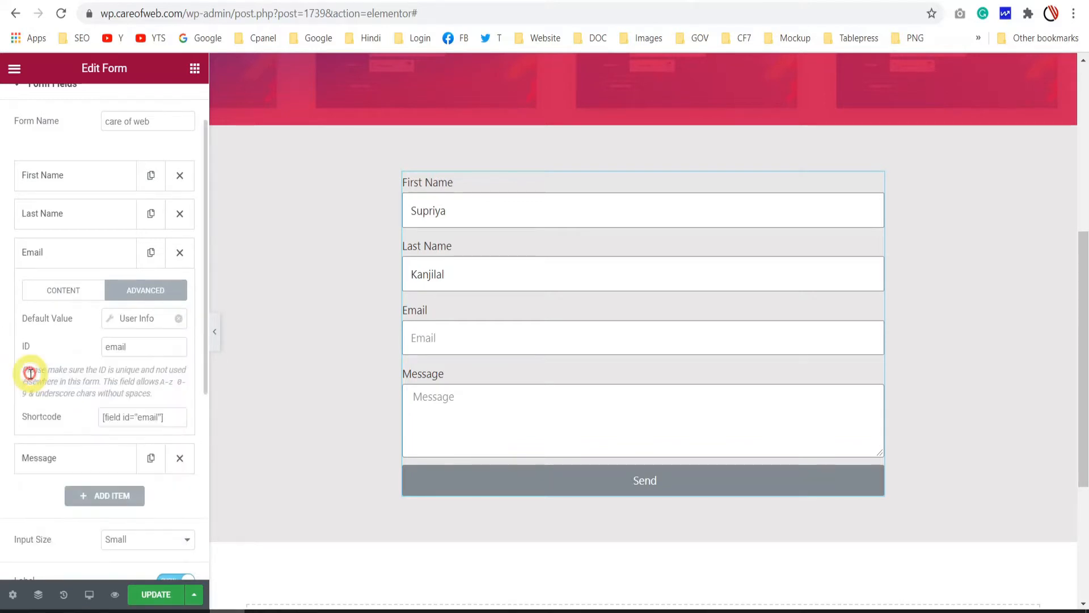
click(112, 320)
click(224, 384)
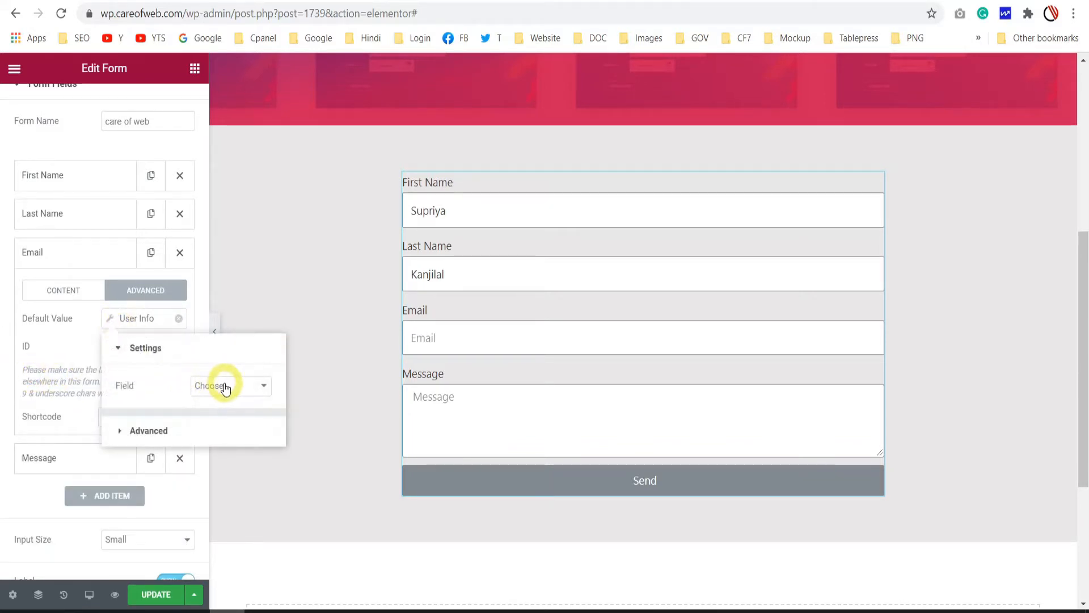
click(211, 485)
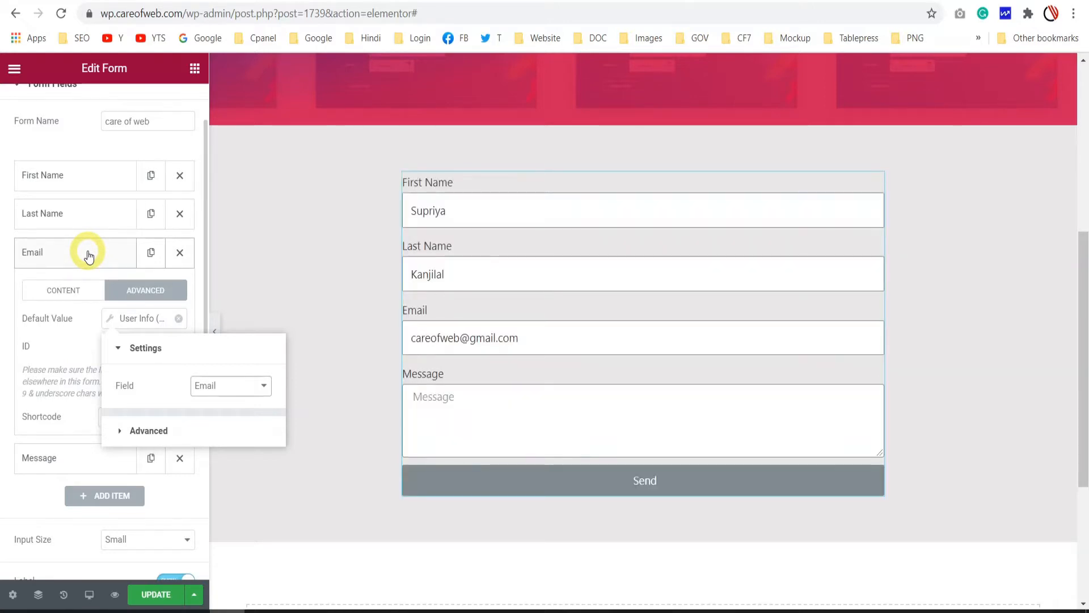
click(88, 255)
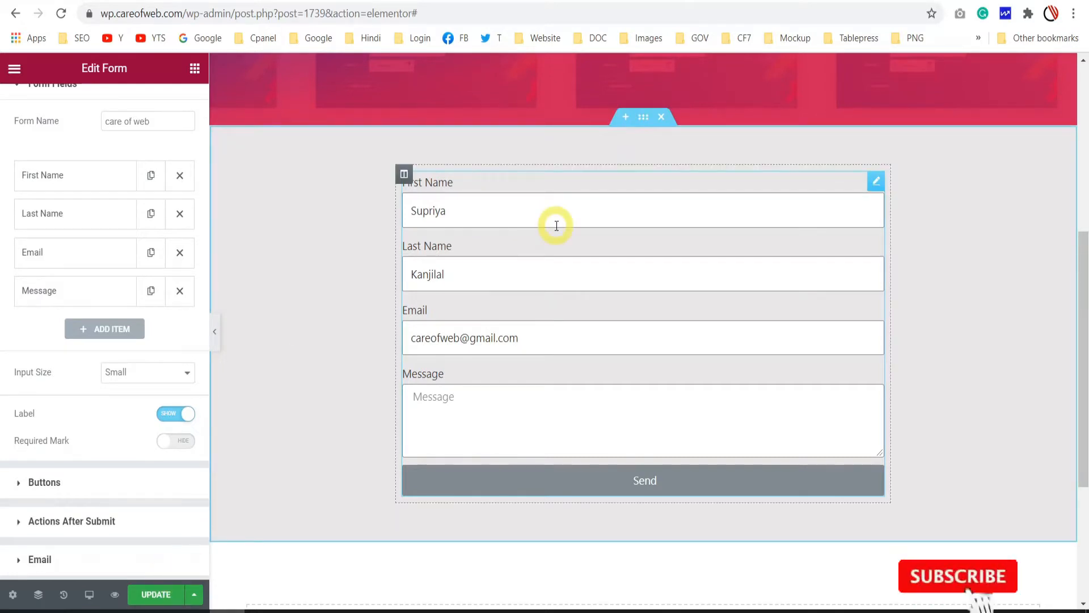
Step: Update the page, open its preview, copy the base page address and examine the form fields
click(154, 595)
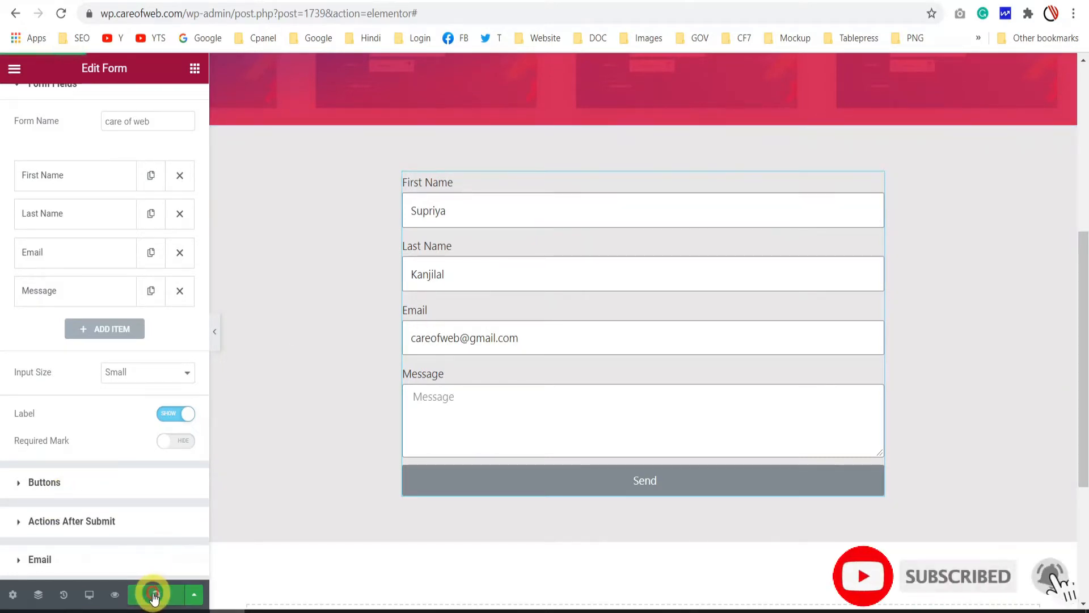
click(115, 595)
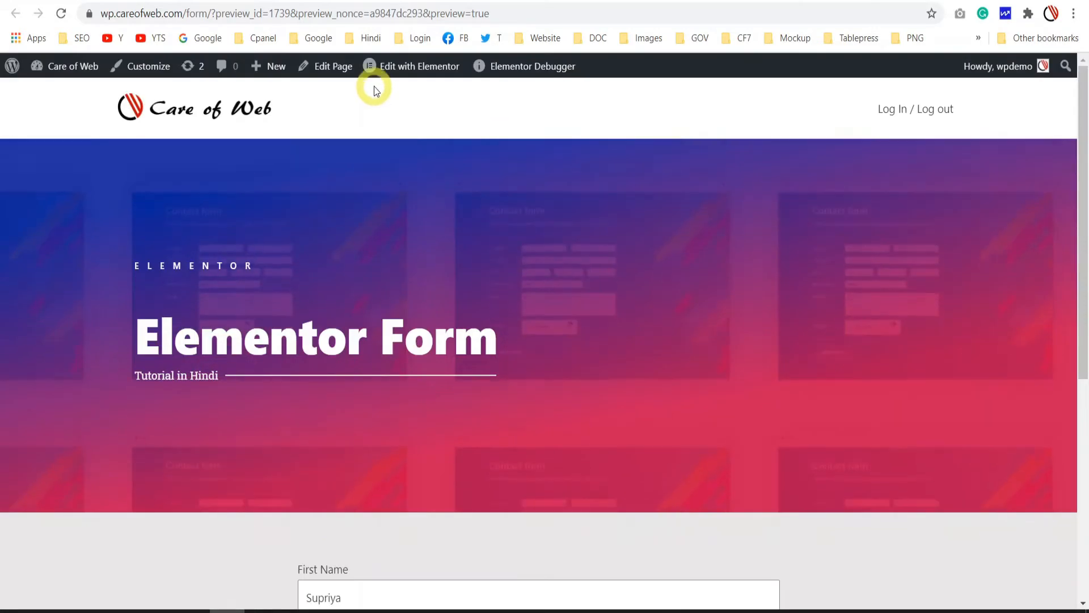
drag(209, 13, 101, 15)
scroll(526, 205, down, 6)
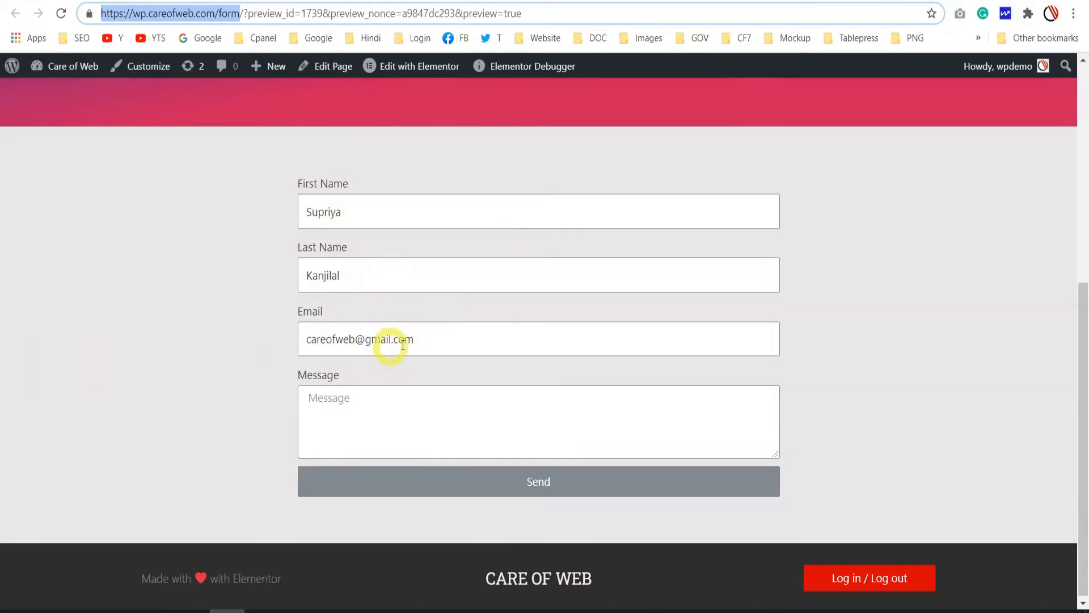
Step: Load wp.careofweb.com/form in an incognito window and compare its logged-out form fields with those in the logged-in preview
click(1073, 13)
click(986, 72)
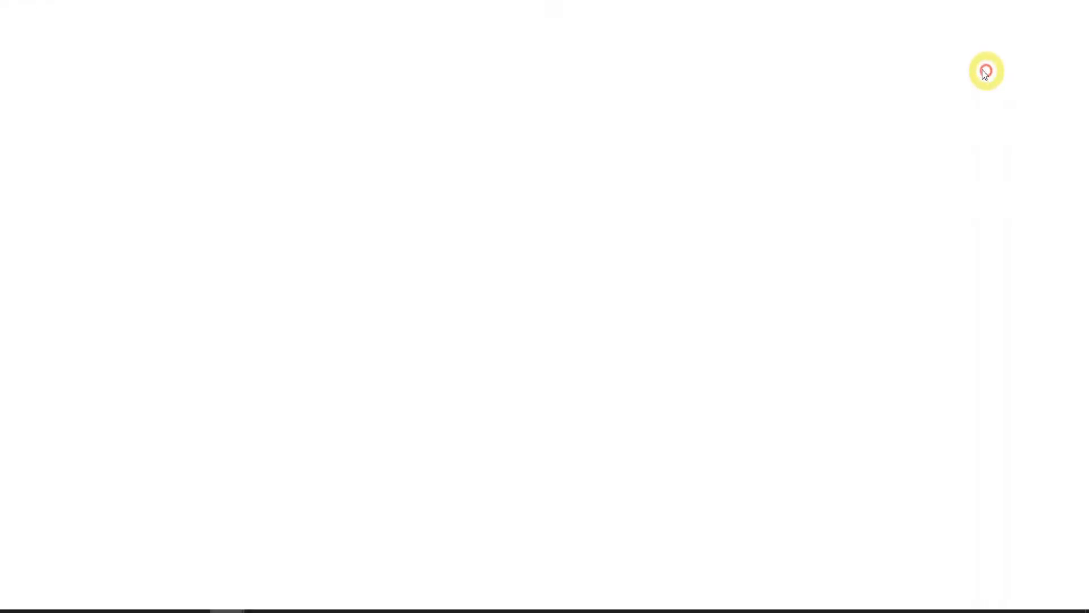
text(wp.careofweb.com/form)
key(Return)
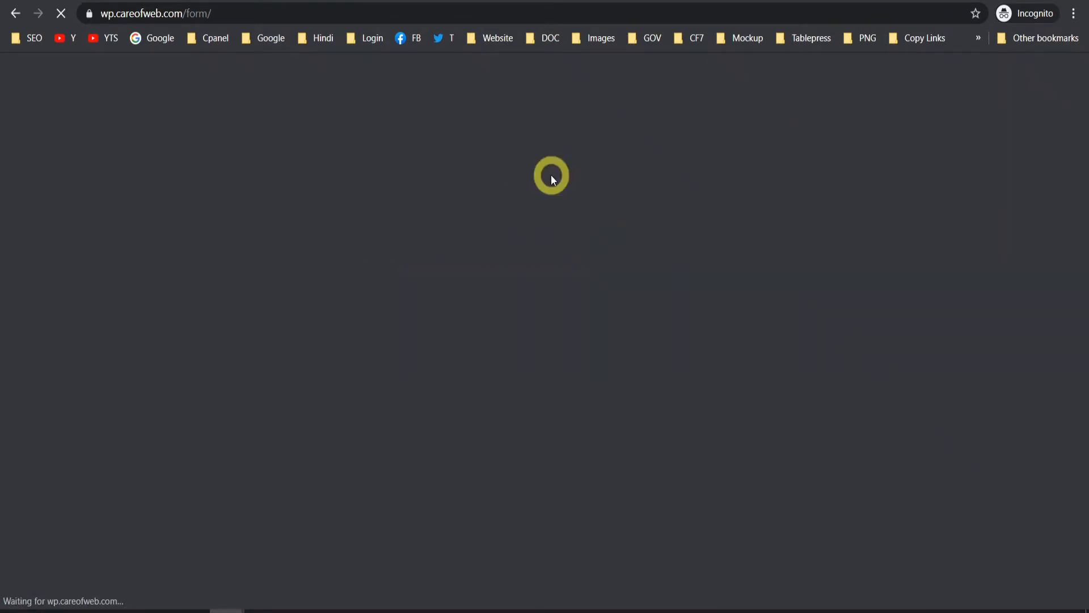
scroll(551, 180, down, 6)
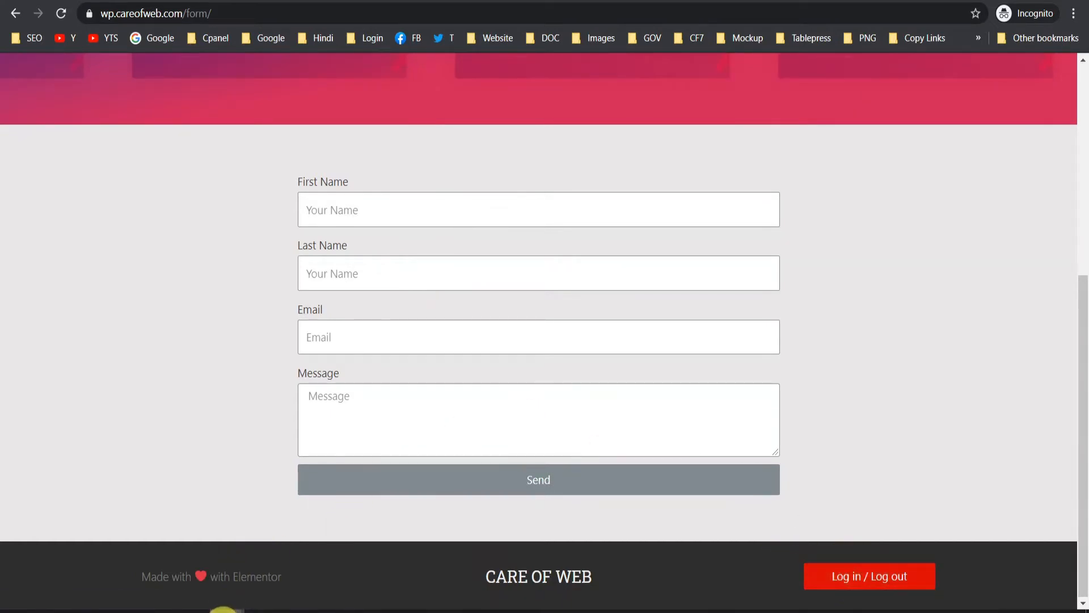
mouse_move(226, 609)
click(165, 554)
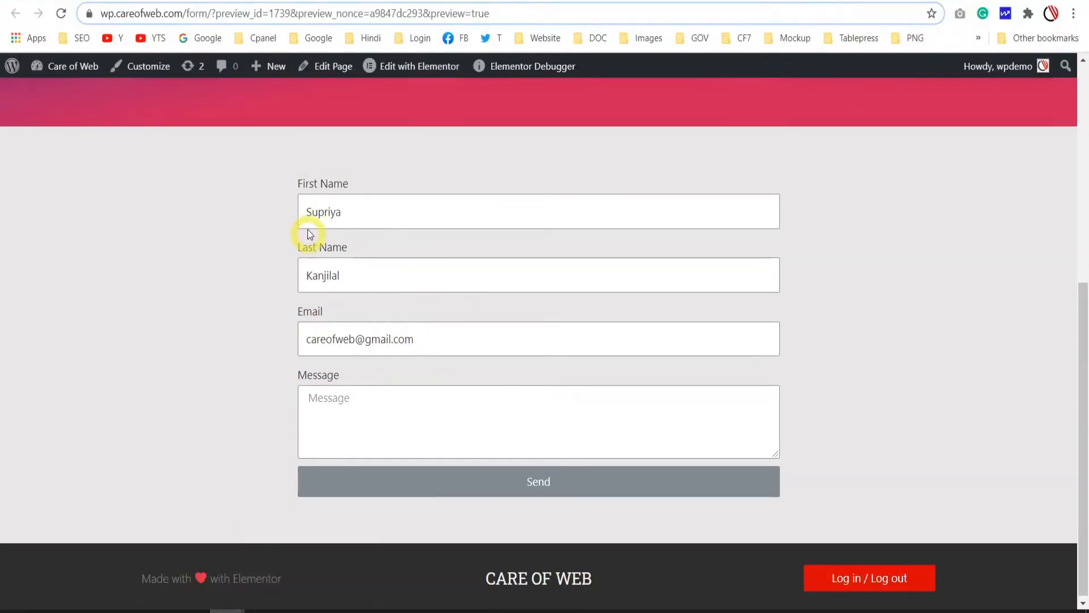
click(389, 210)
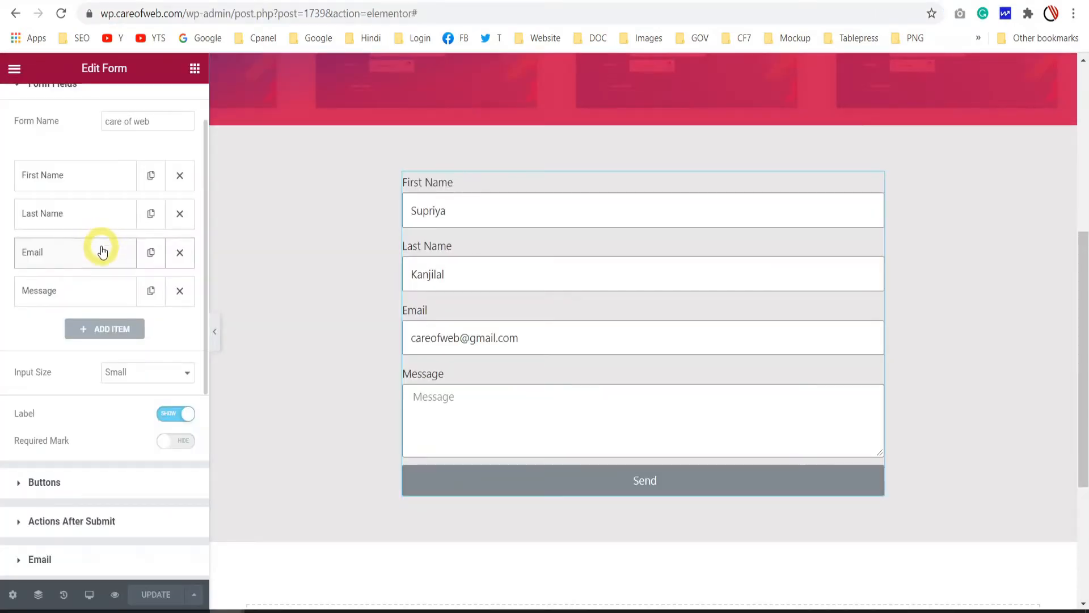
Step: Remove the User Info tag from the Email field's default value, browse the available dynamic tags and collapse the field
click(102, 251)
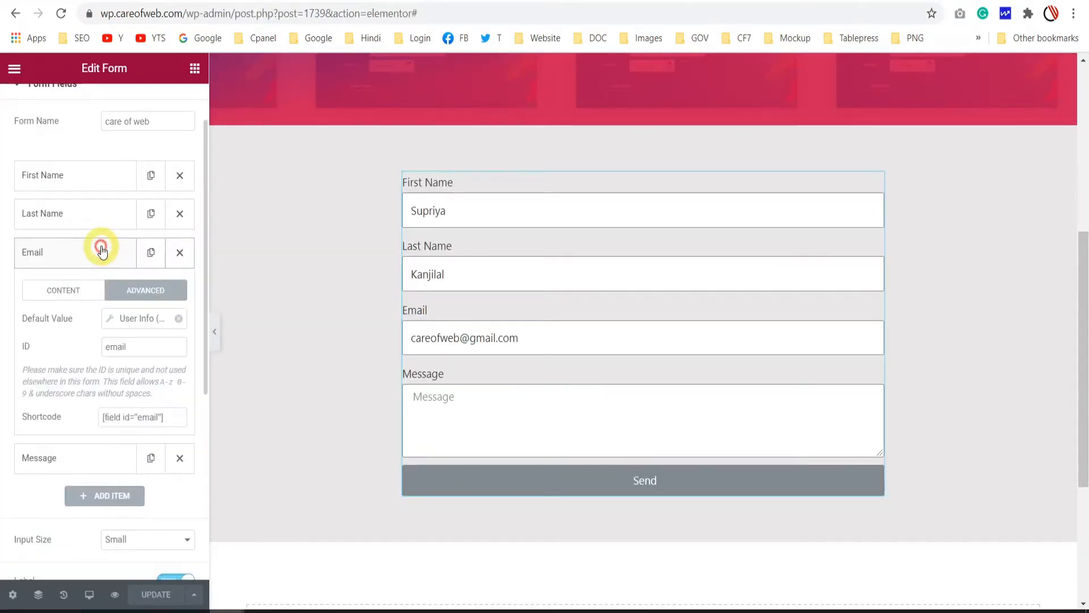
click(179, 319)
click(177, 319)
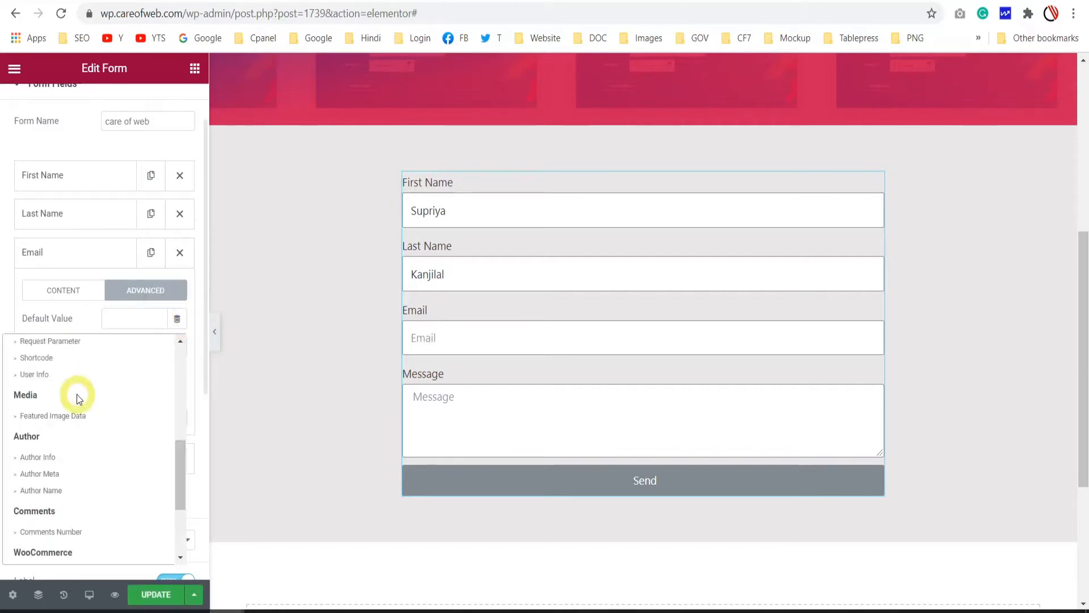
scroll(78, 399, down, 3)
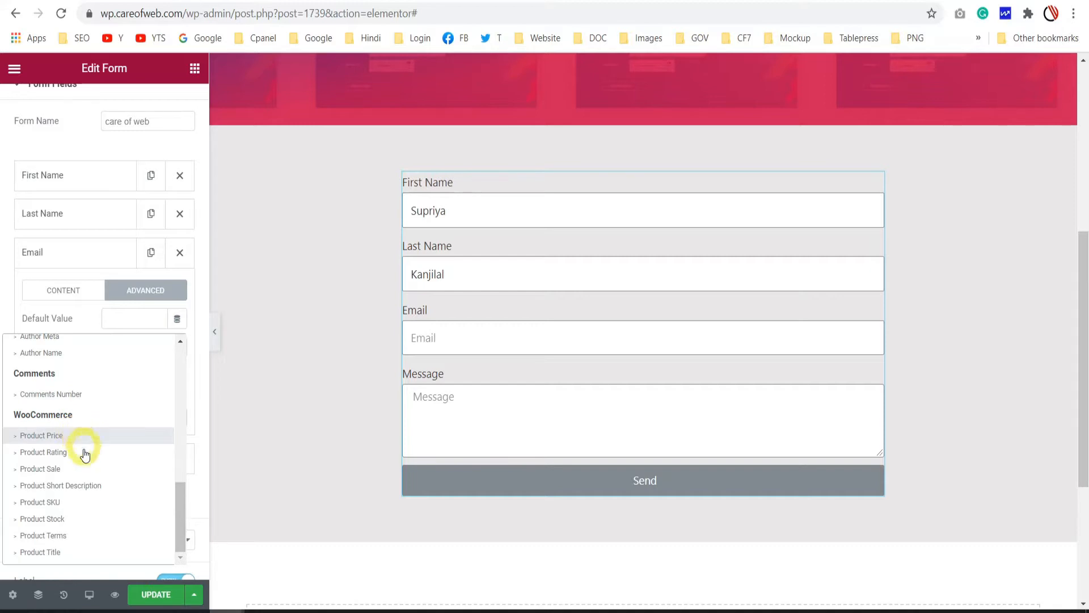
scroll(85, 479, up, 3)
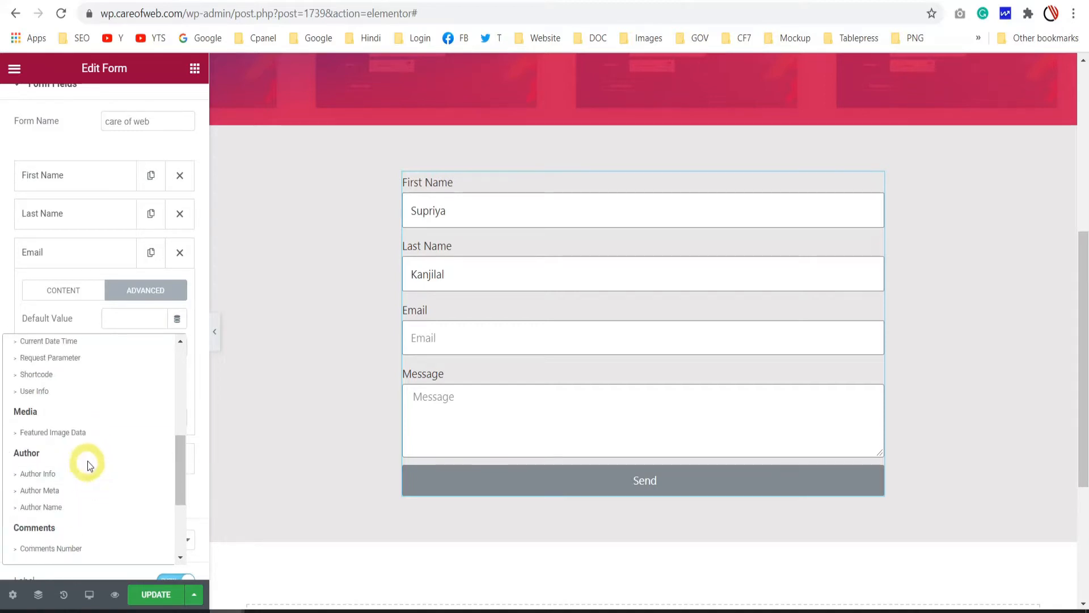
scroll(85, 454, up, 5)
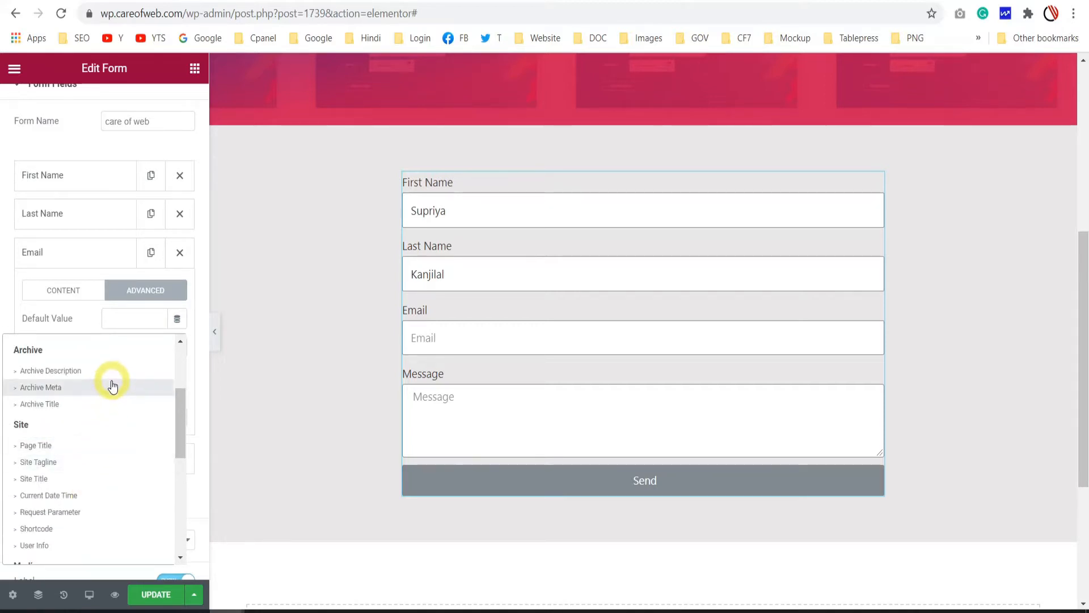
scroll(112, 386, up, 3)
scroll(113, 385, down, 2)
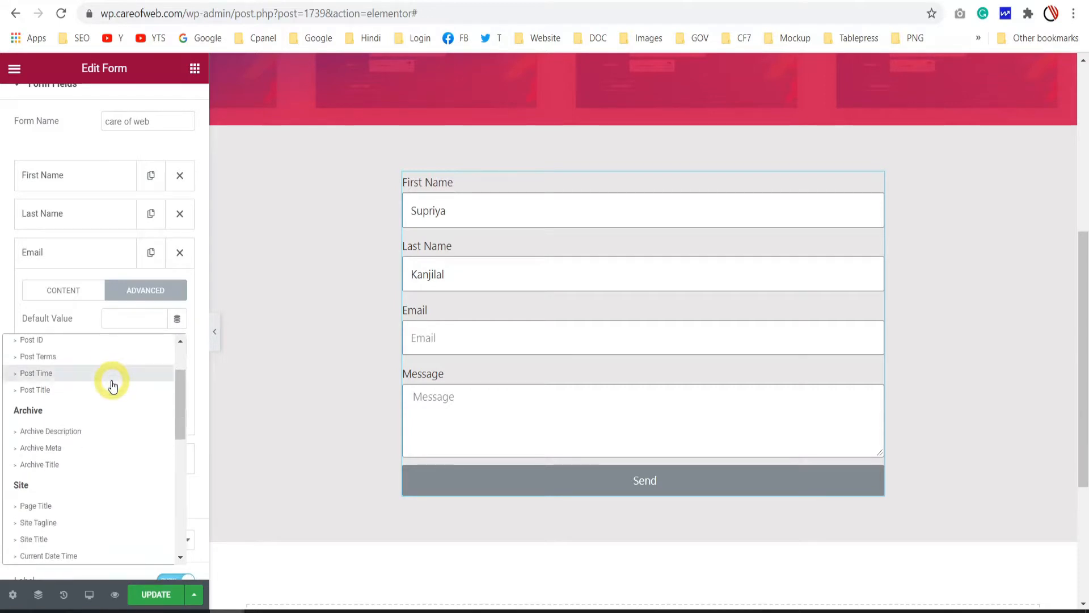
click(97, 253)
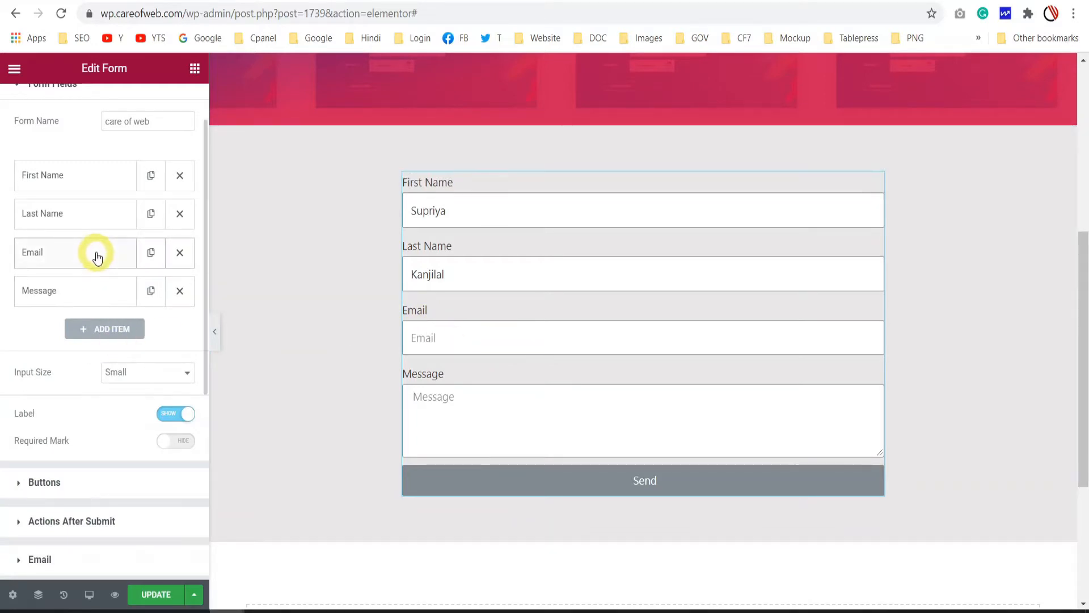
Step: Add a new form field of type Tel and label it "Phone Number"
click(99, 329)
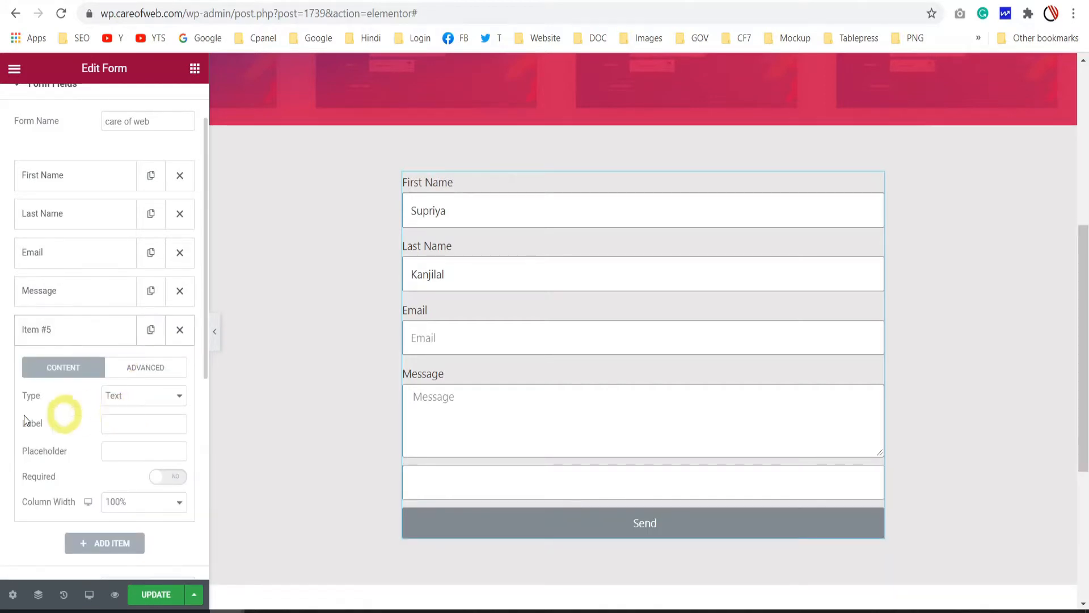
scroll(69, 400, down, 2)
click(157, 310)
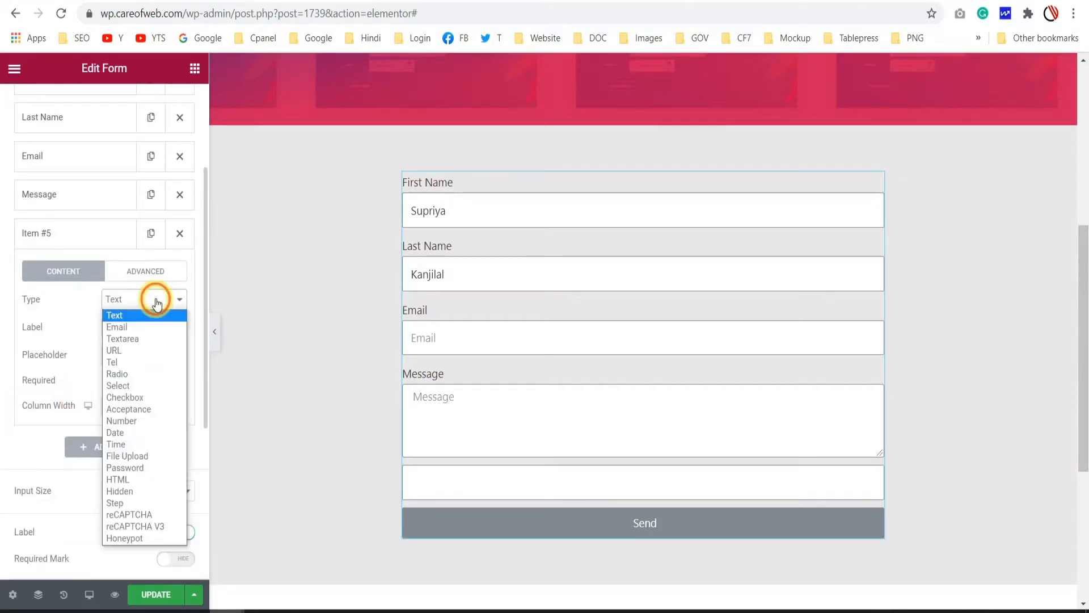
click(142, 365)
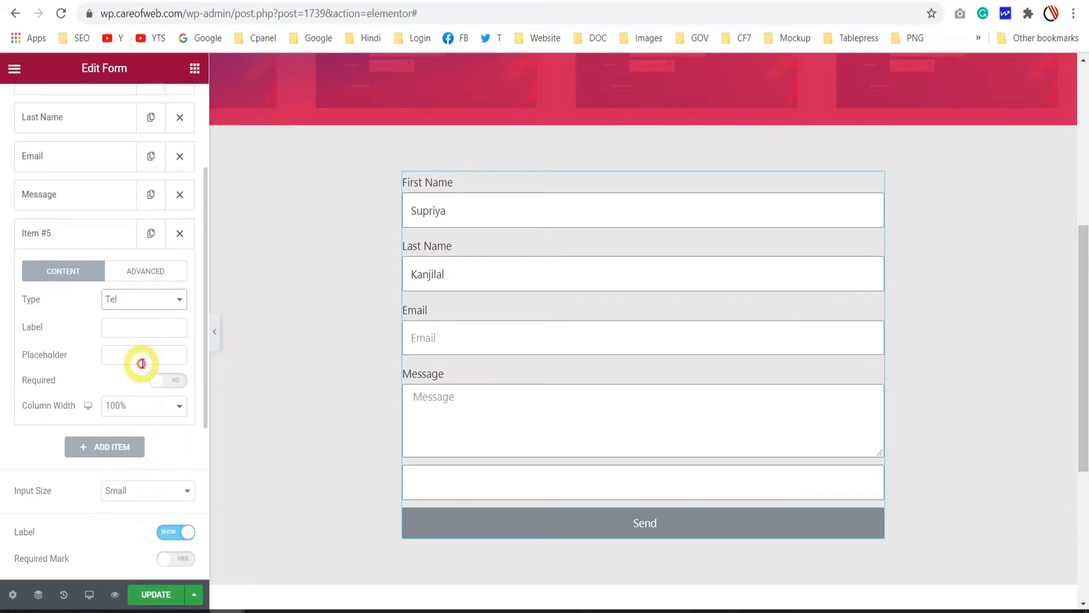
click(123, 325)
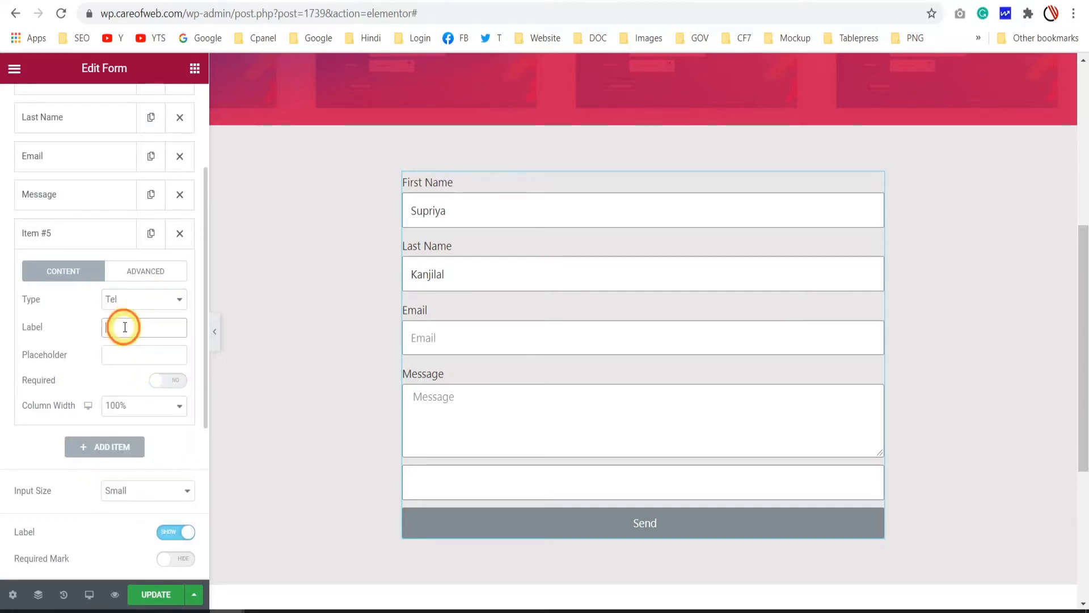
text(Pho)
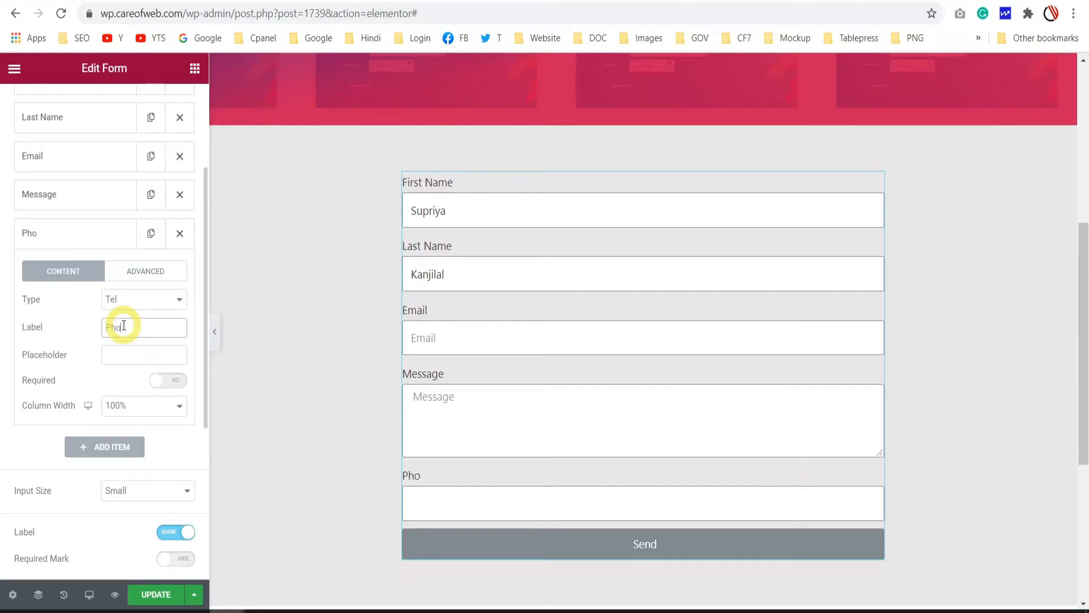
text(ne Number)
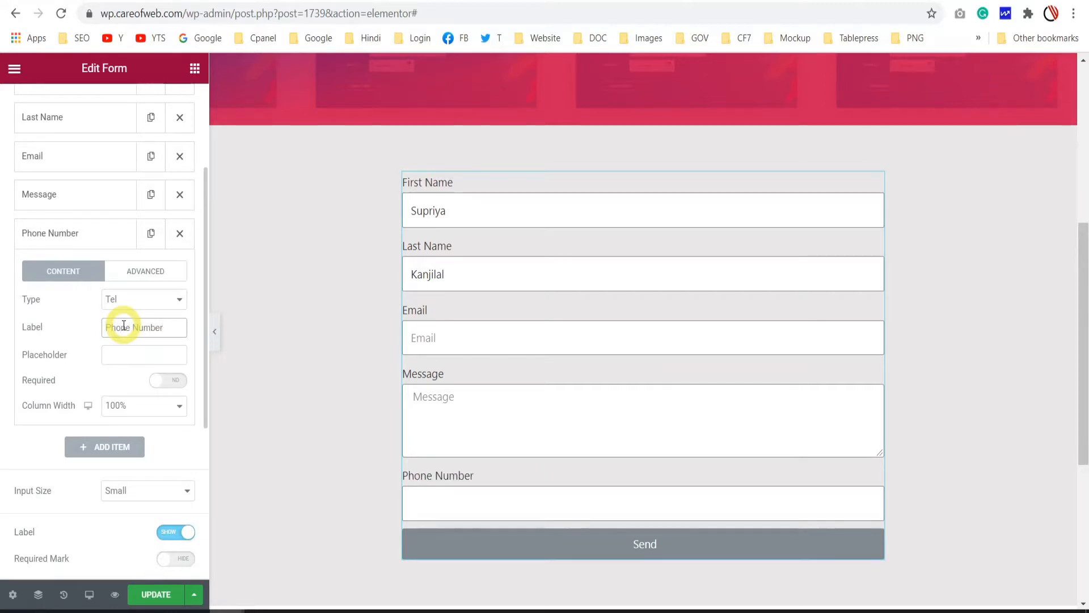
Step: Set the new Tel field's placeholder to "Phone Number" and collapse its settings
click(119, 352)
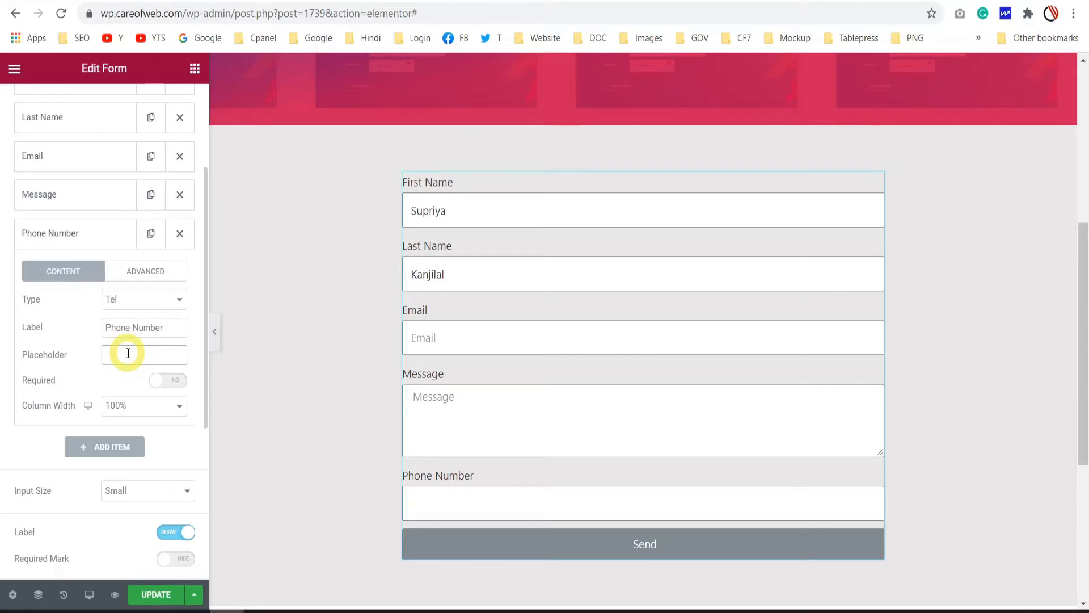
text(Phone Number)
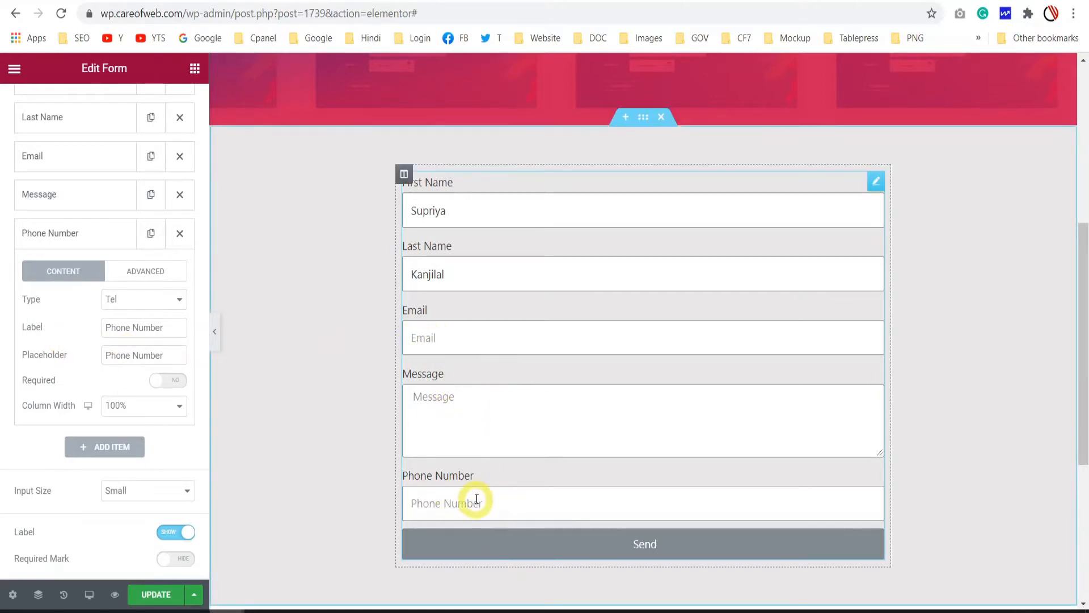
click(94, 240)
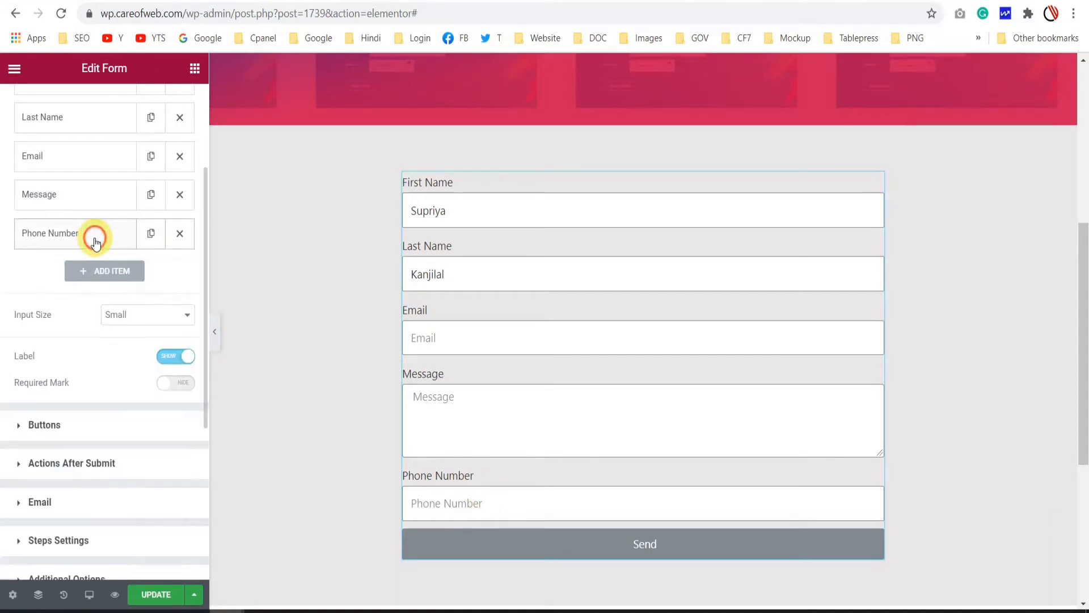
Step: Reorder the form fields so that Phone Number sits between Email and Message
scroll(85, 233, up, 2)
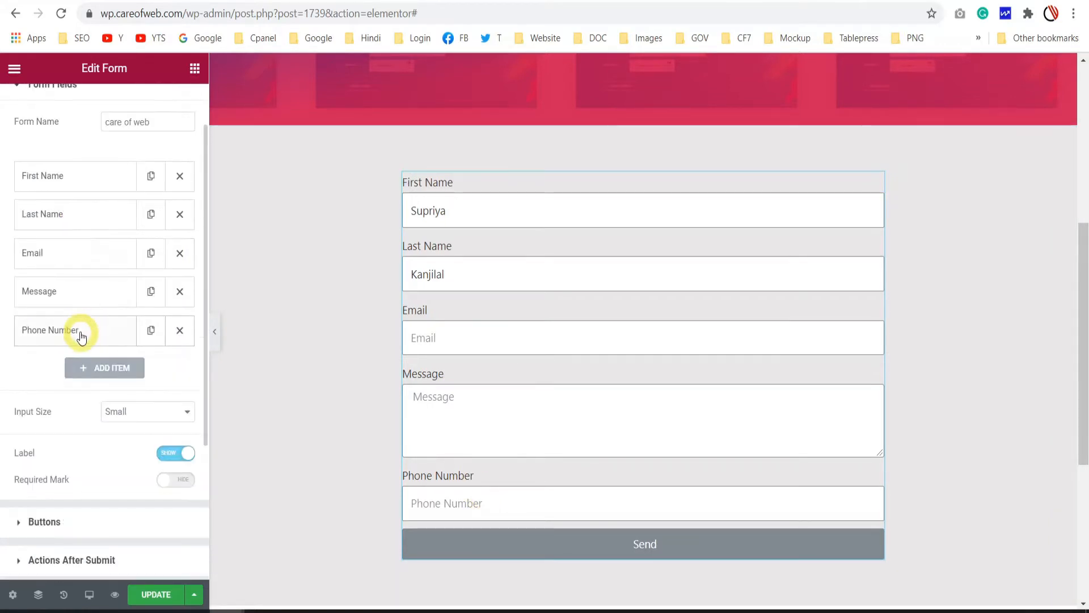
drag(81, 335, 77, 250)
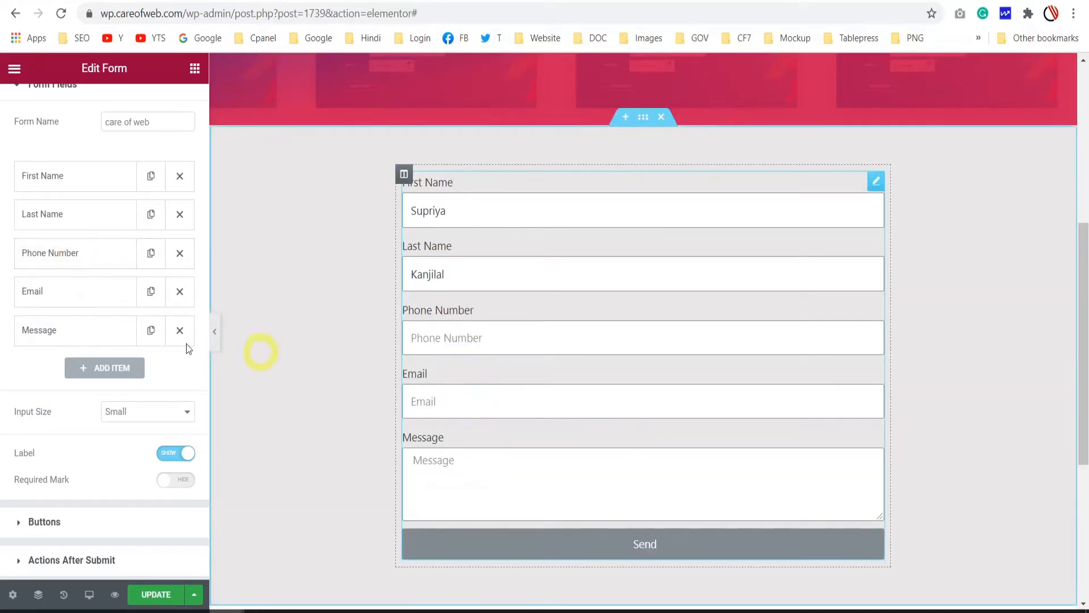
drag(74, 294, 78, 255)
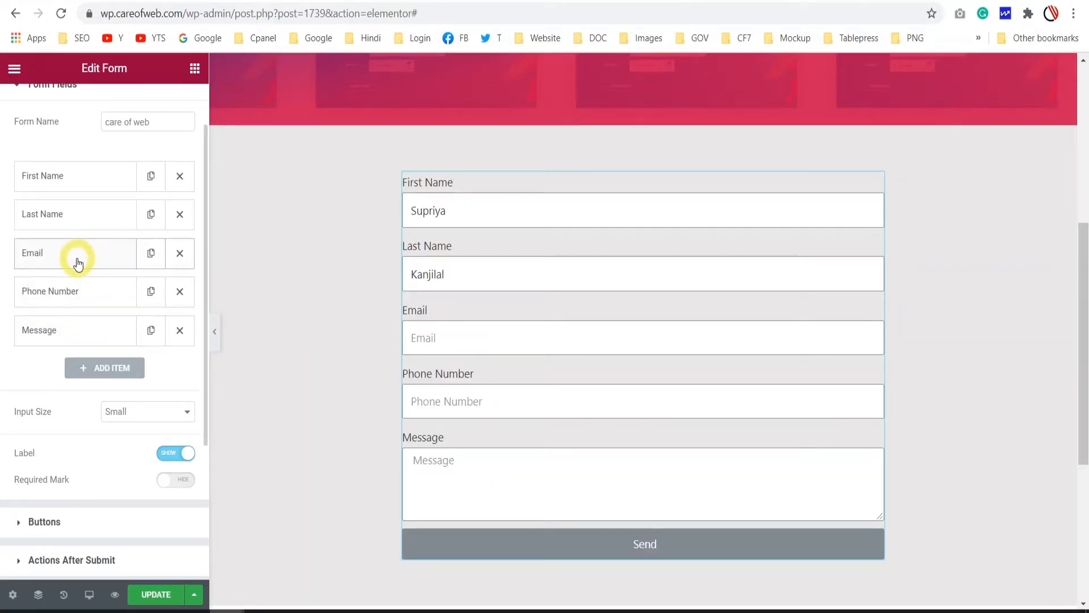
Step: Hide the labels of all form fields
scroll(80, 263, down, 2)
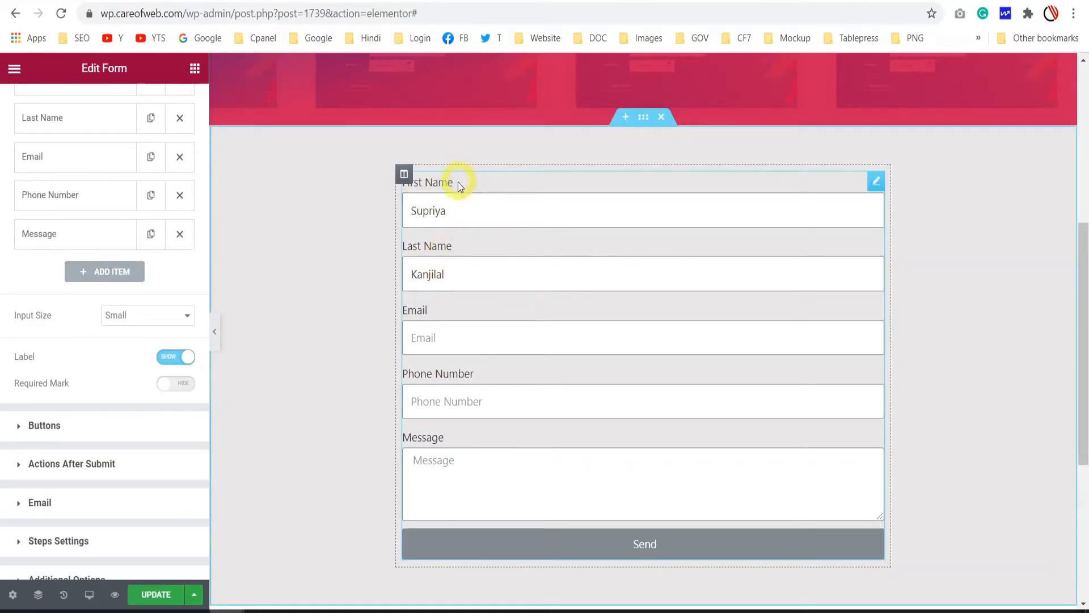
click(169, 357)
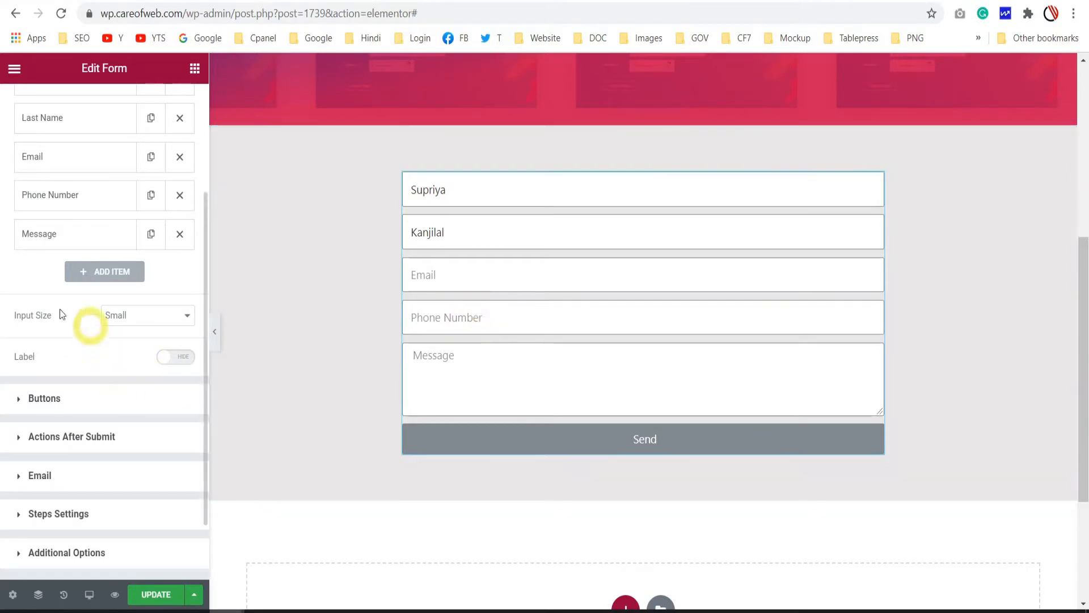
Step: Add a new form field below Message, try the Textarea type, and set its type to URL
click(106, 272)
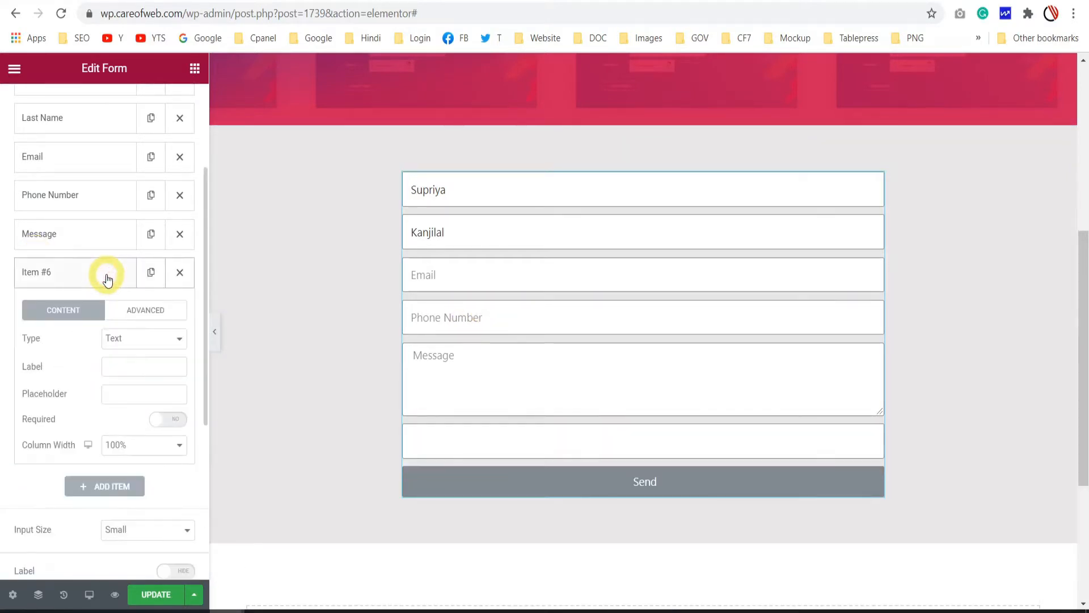
scroll(83, 362, down, 2)
click(157, 242)
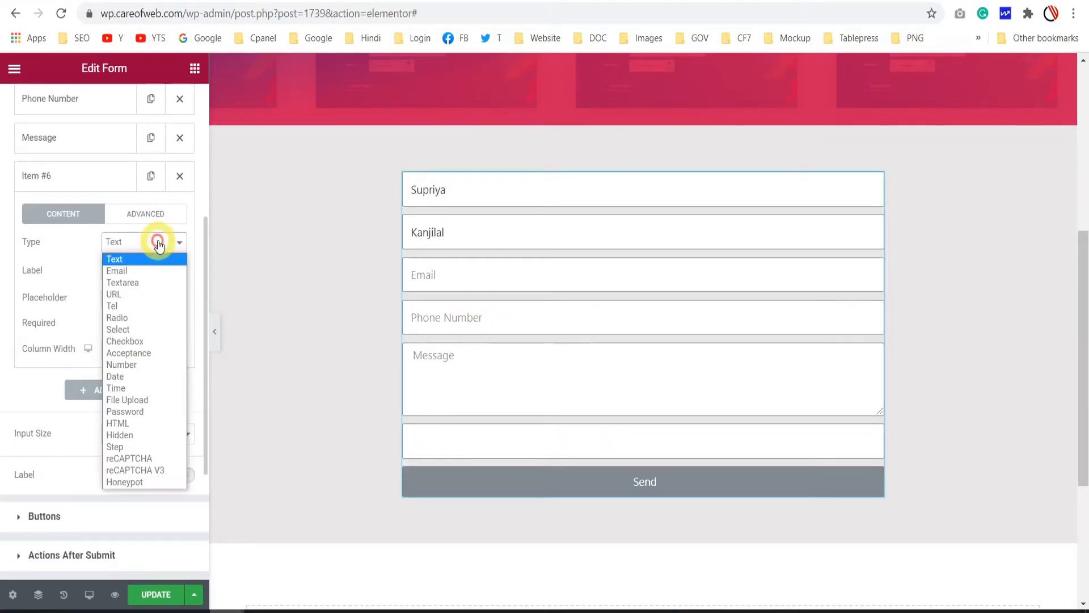
click(141, 283)
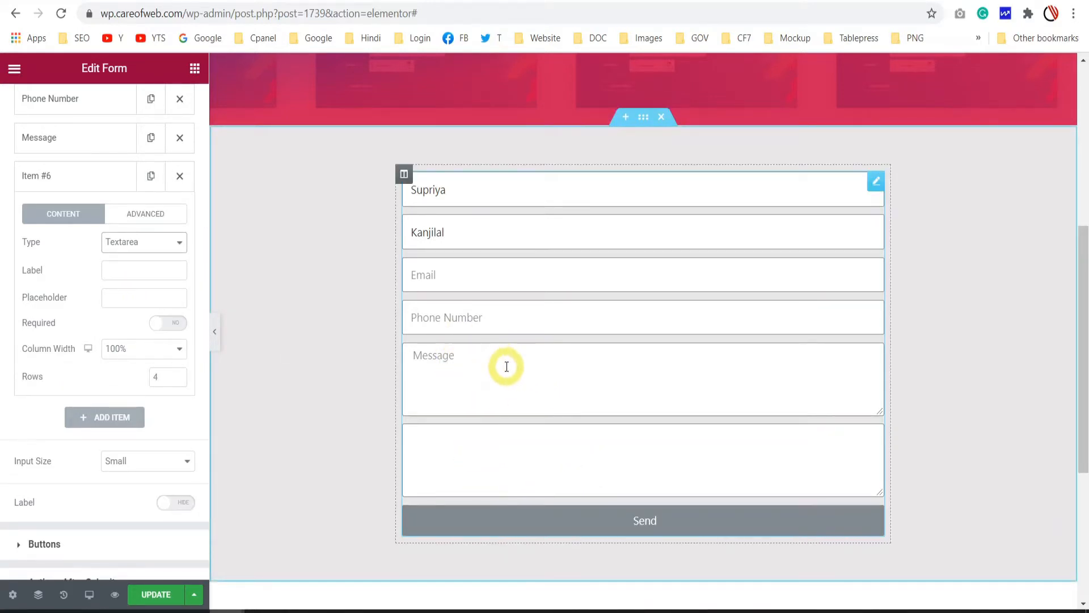
click(168, 242)
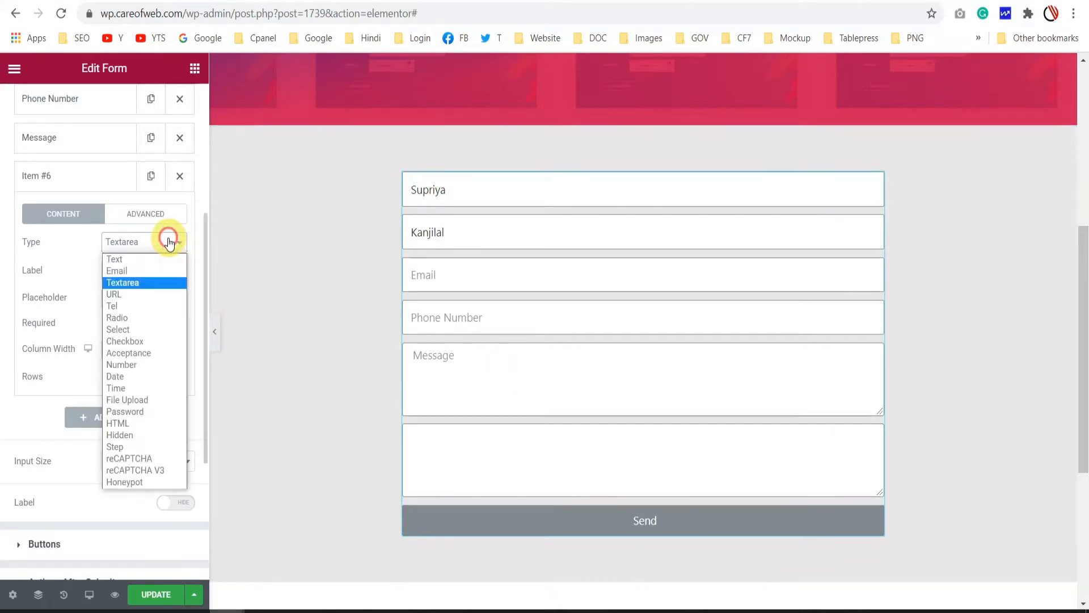
click(136, 295)
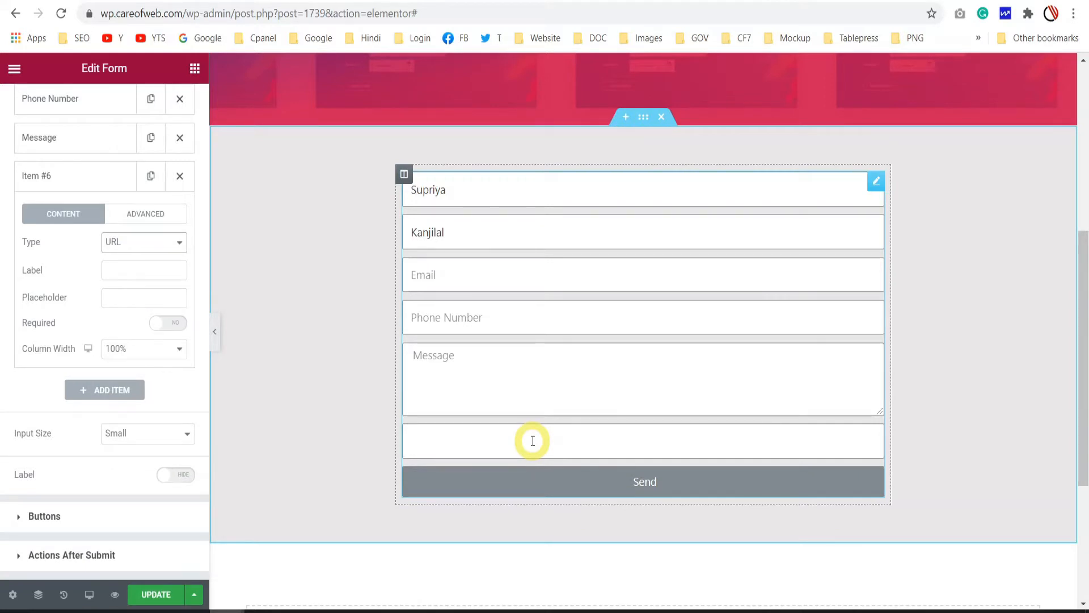
Step: Label the new URL field "Website" and set its placeholder to "Your site address"
click(123, 269)
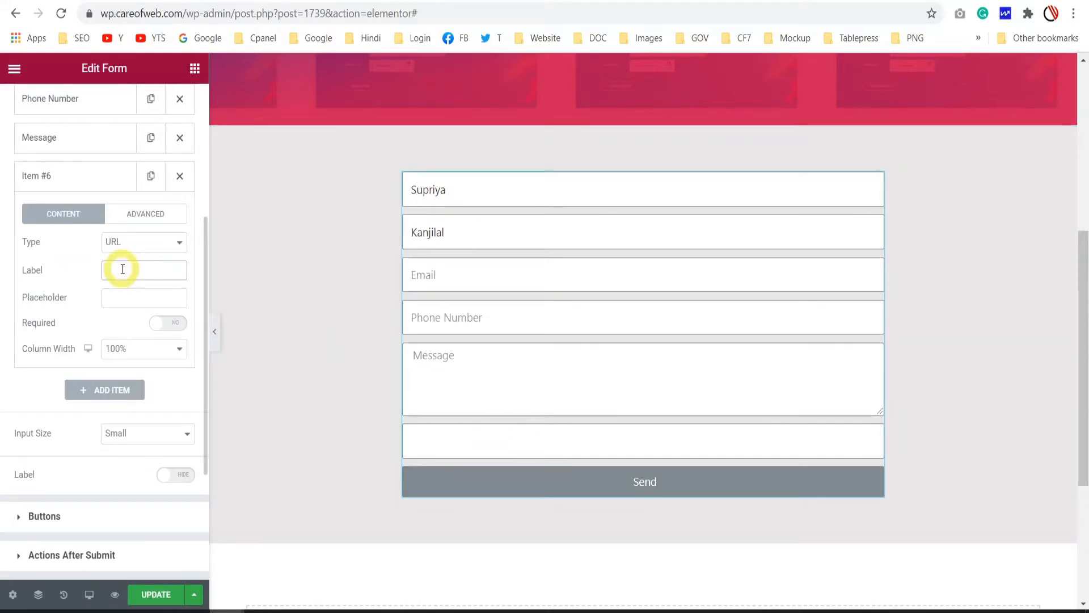
text(Website)
click(129, 298)
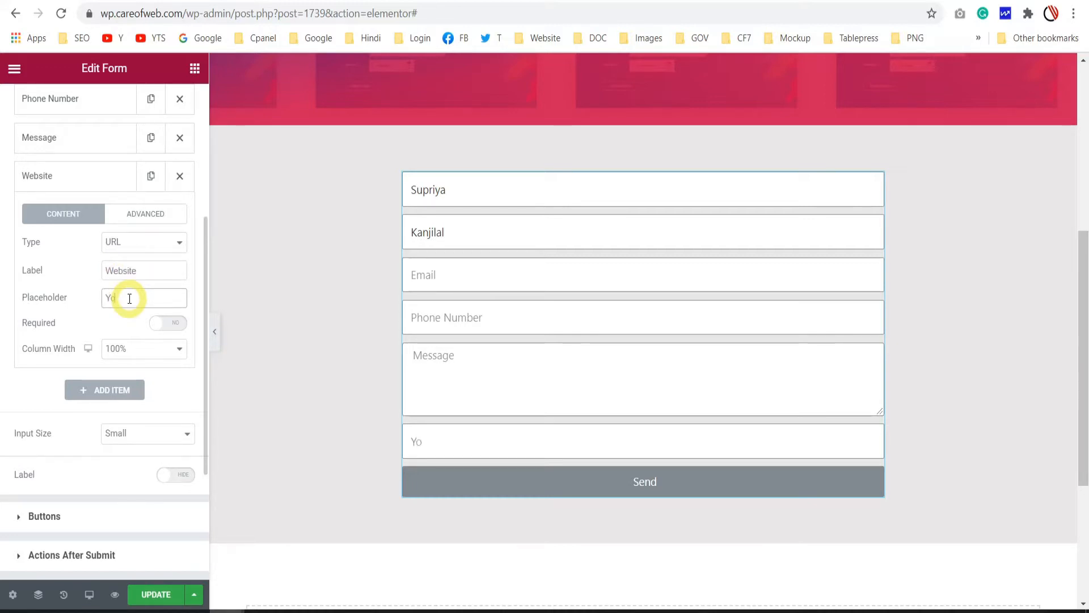
text(Your site address)
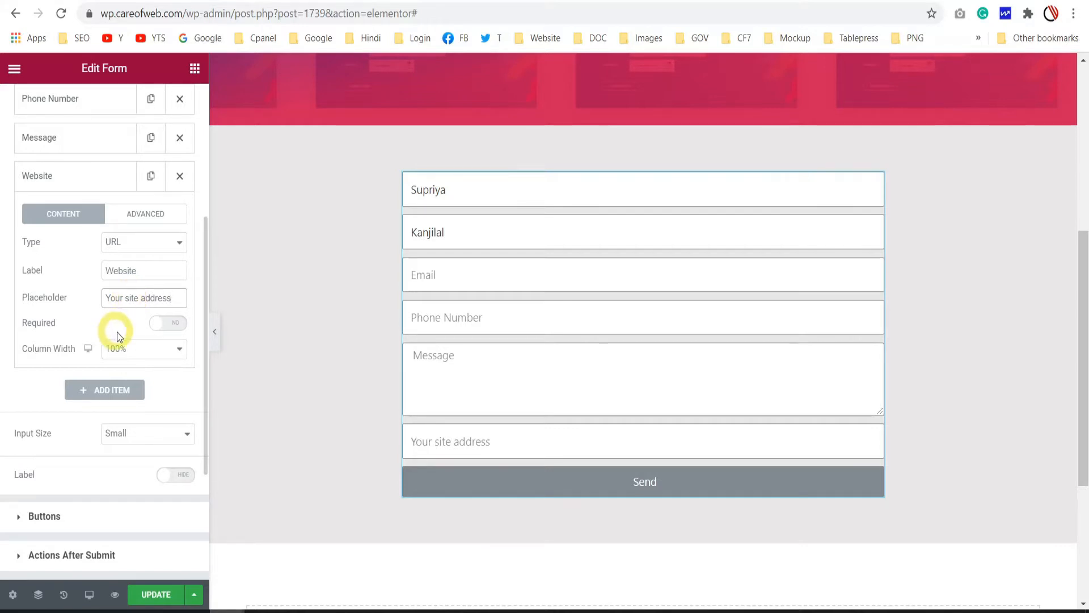
click(177, 324)
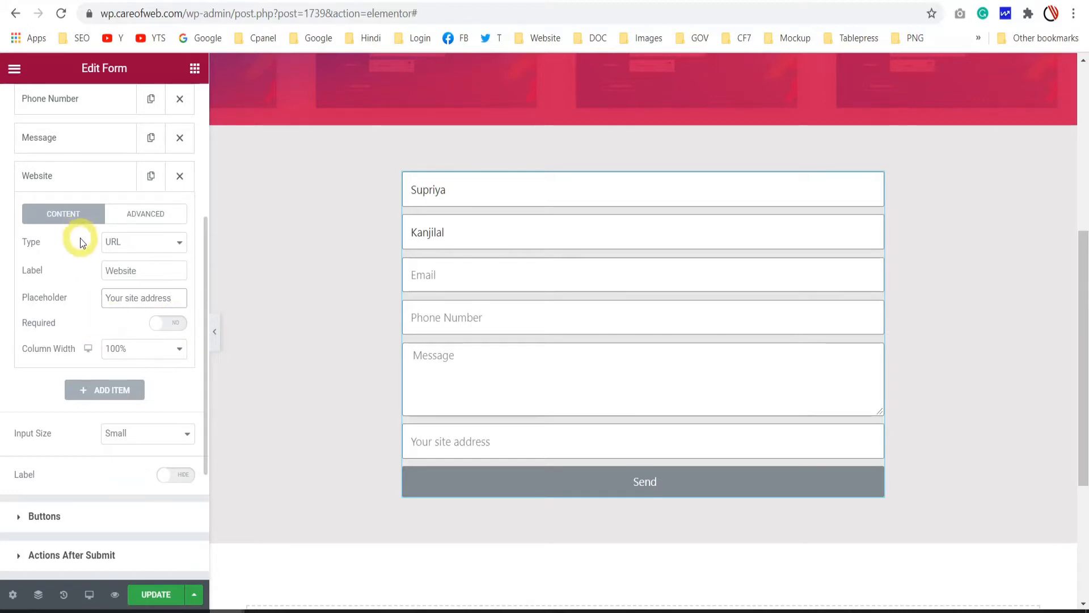
Step: Add another form field below Website and set its type to Radio
click(101, 390)
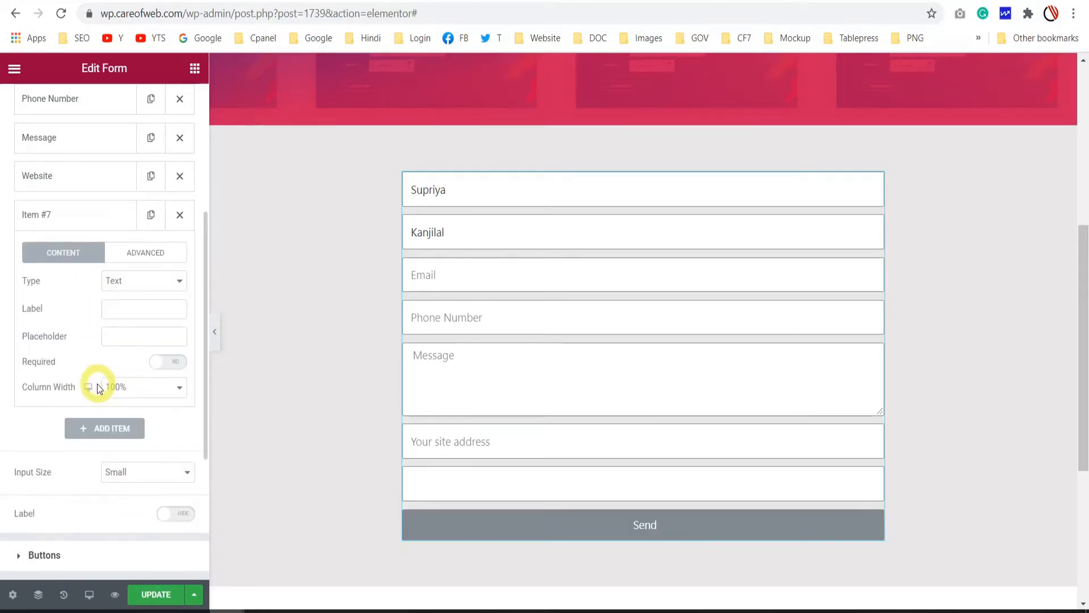
scroll(98, 388, down, 2)
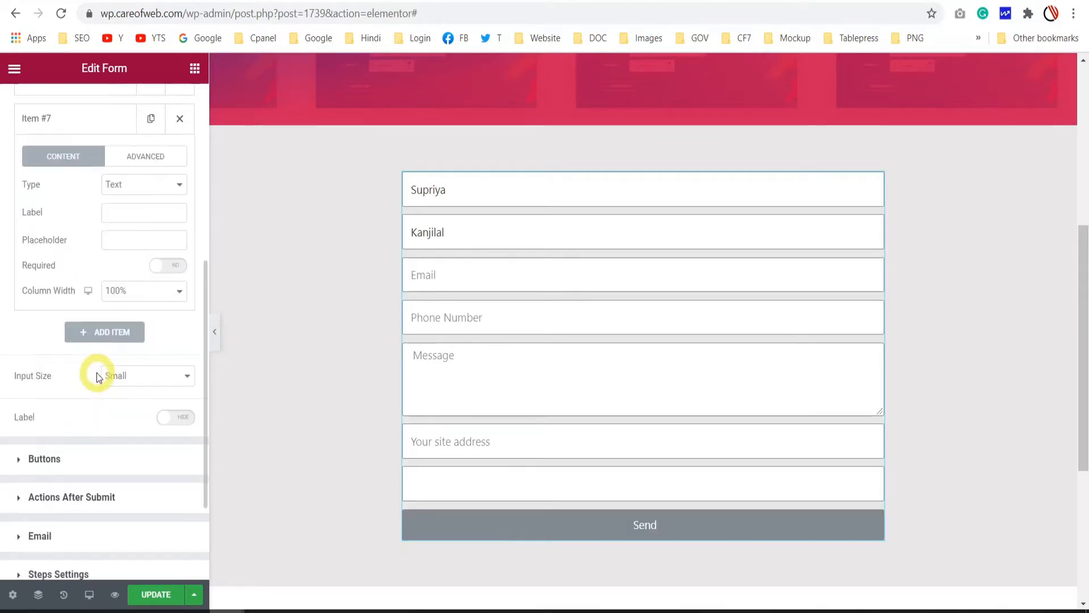
click(150, 193)
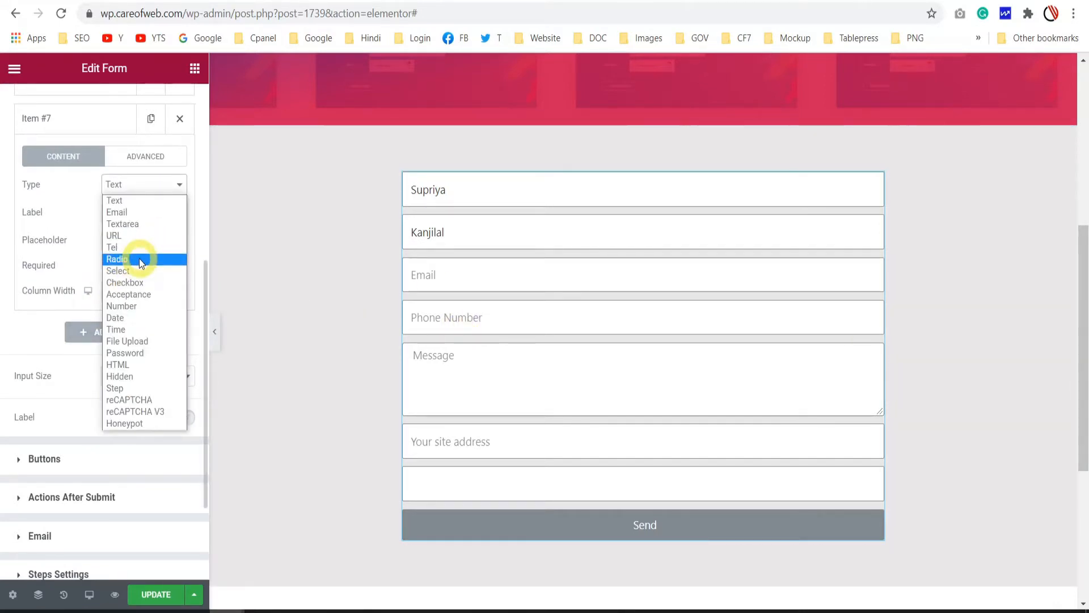
click(138, 258)
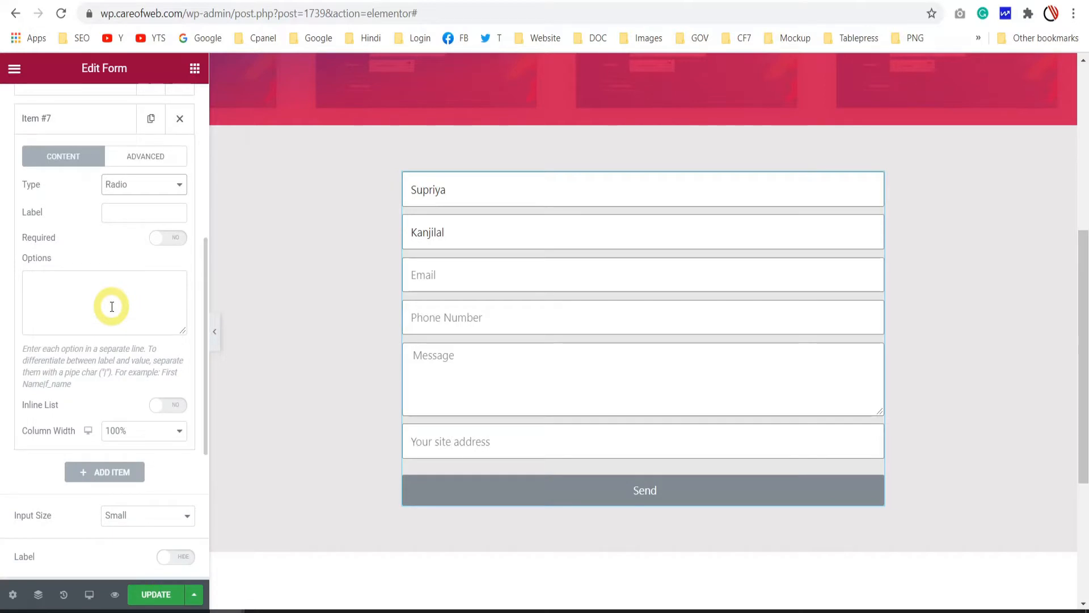
Step: Enter Elementor, Divi, Thrive and Oxygen as the radio field's options, each on its own line
scroll(107, 296, down, 2)
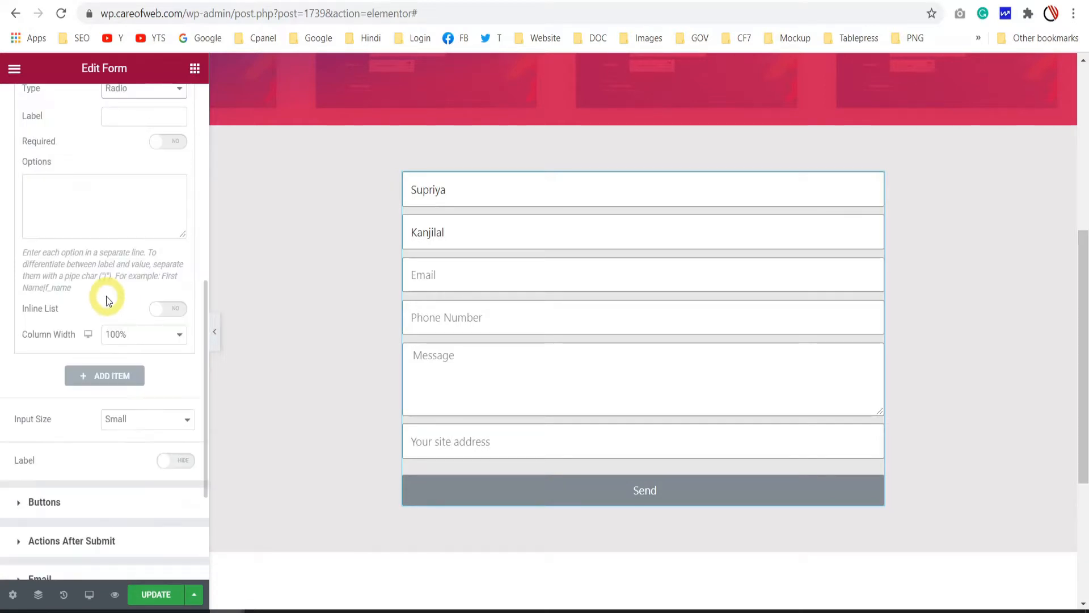
click(95, 198)
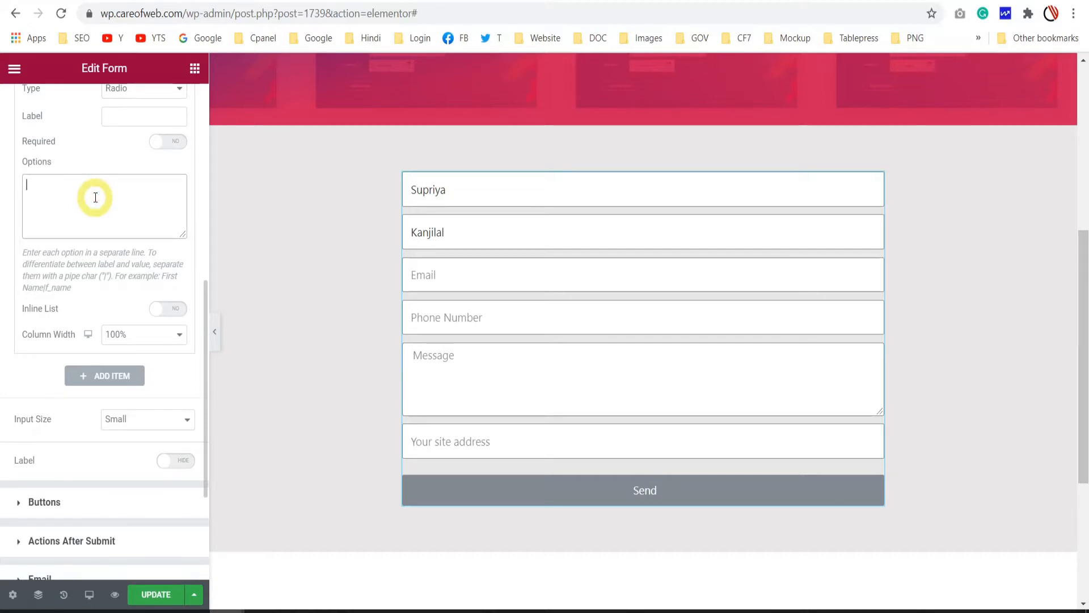
text(Elementor)
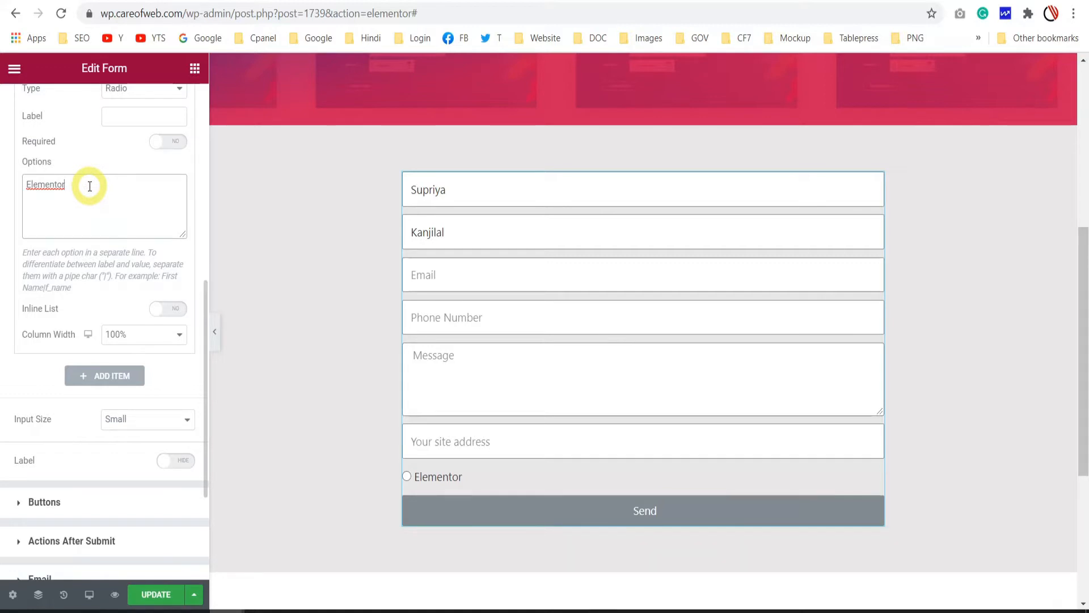
key(Return)
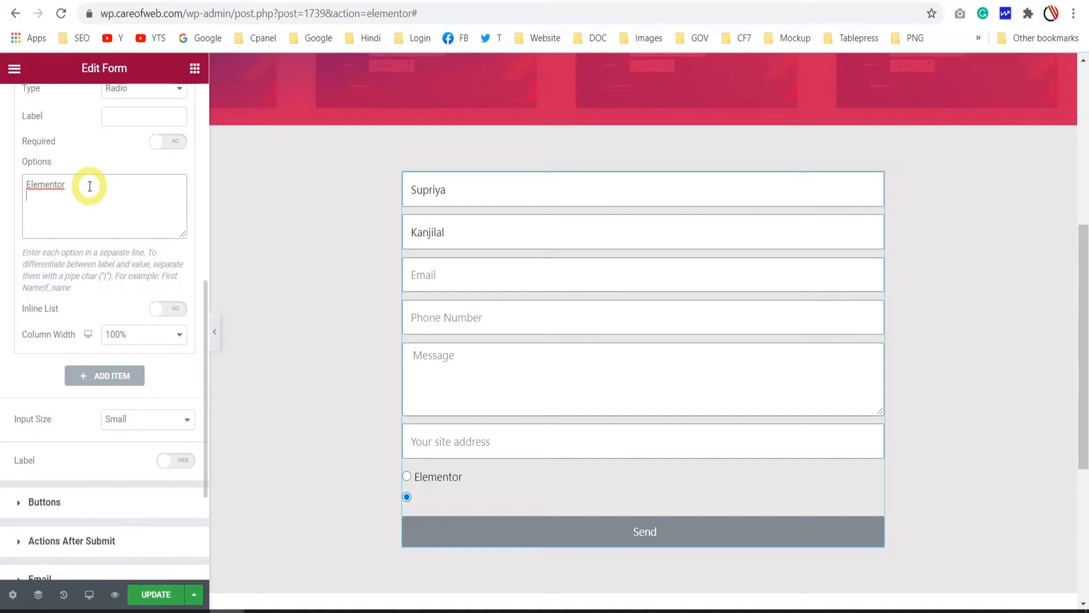
text(Divi)
key(Return)
text(O)
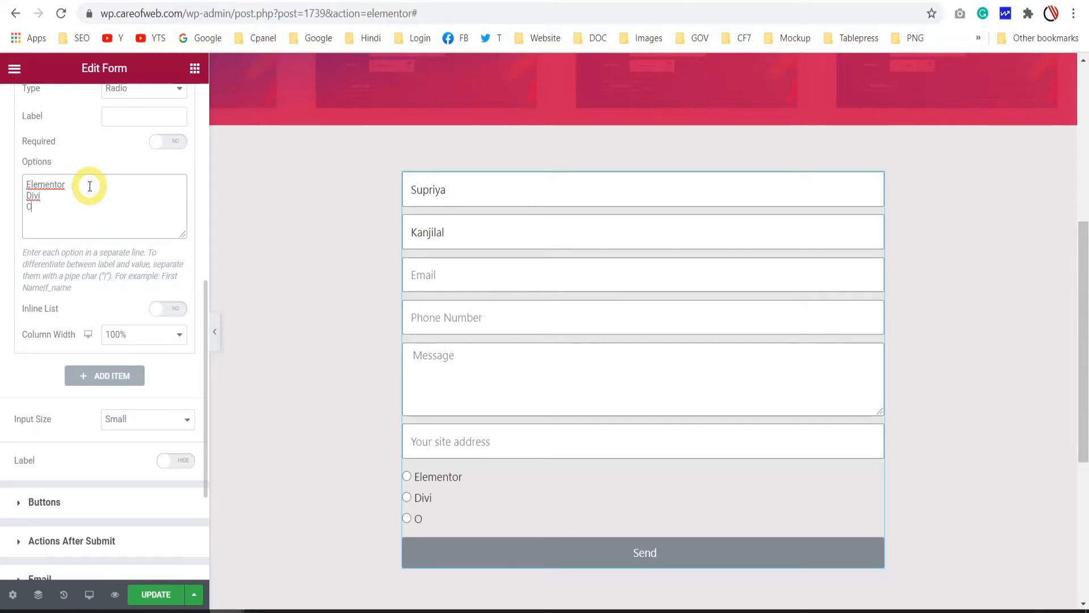
key(BackSpace)
text(Th)
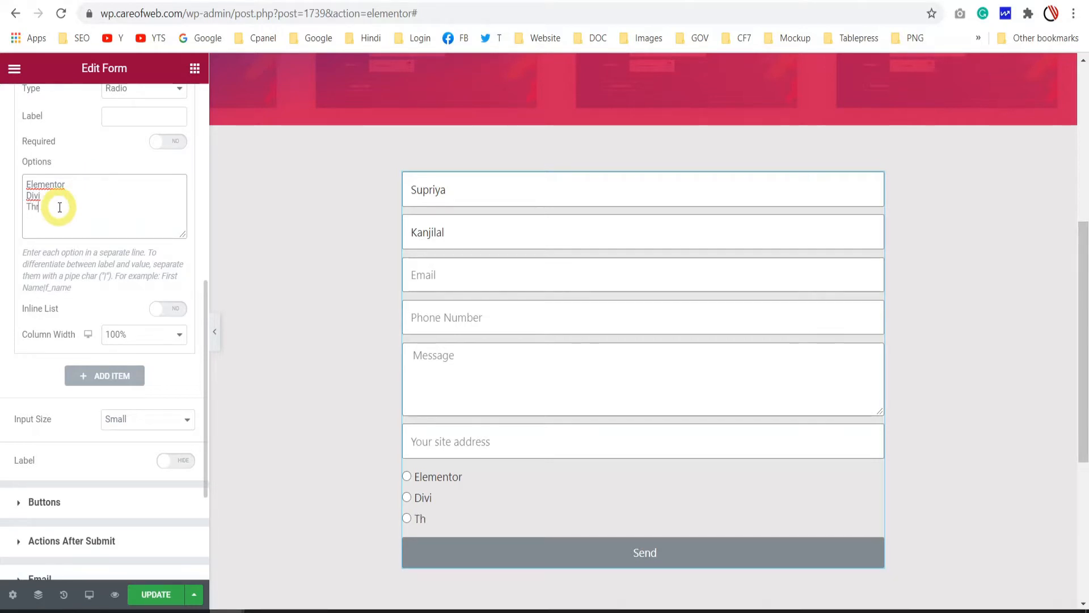
text(rive)
key(Return)
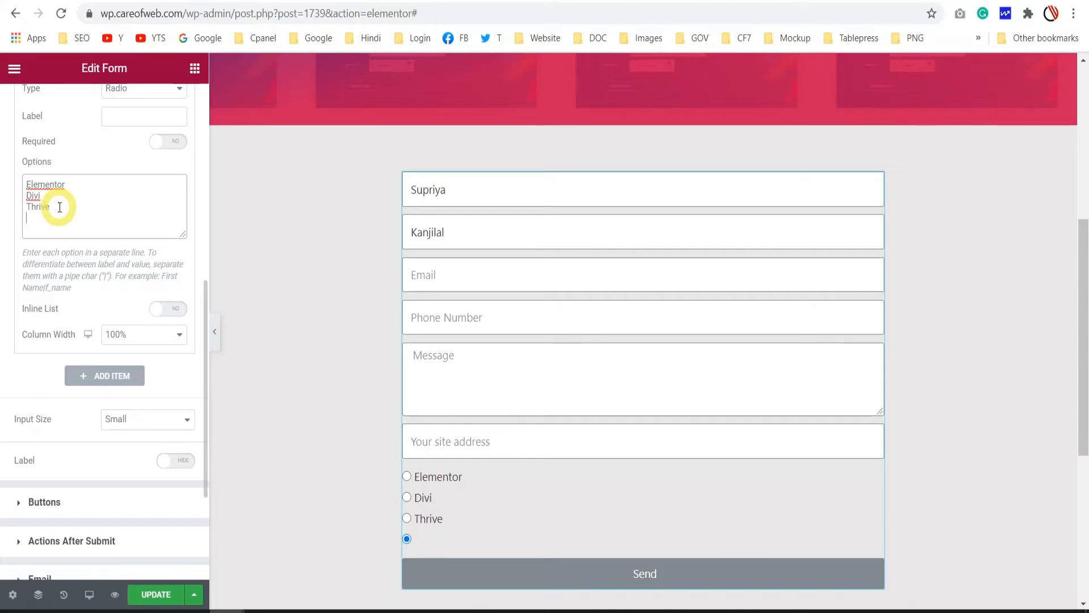
text(Oxygen)
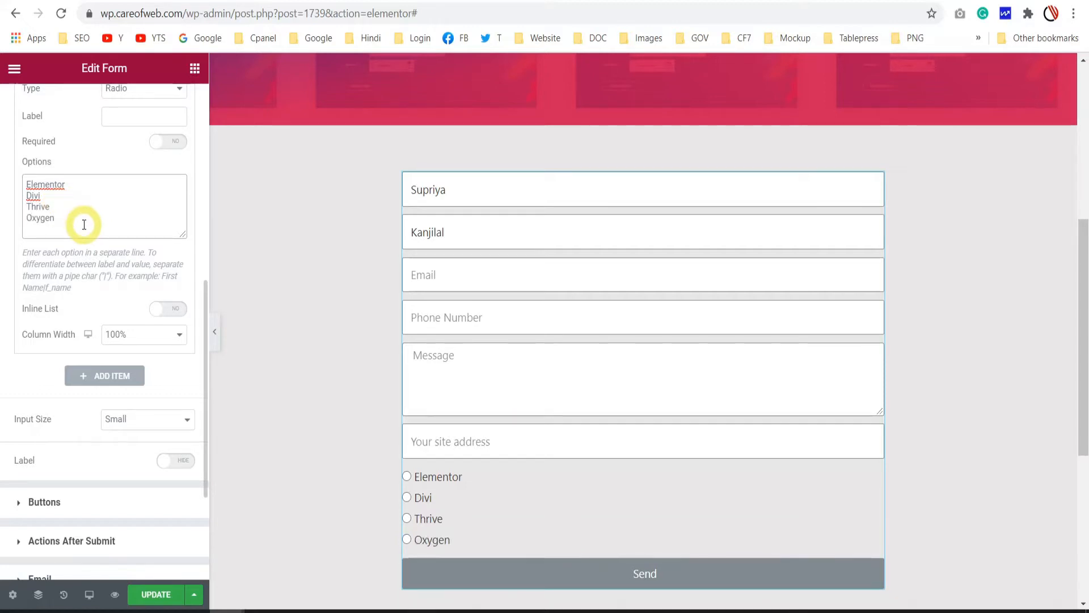
Step: Show the radio options as an inline list and label the field "Radio"
scroll(83, 219, down, 3)
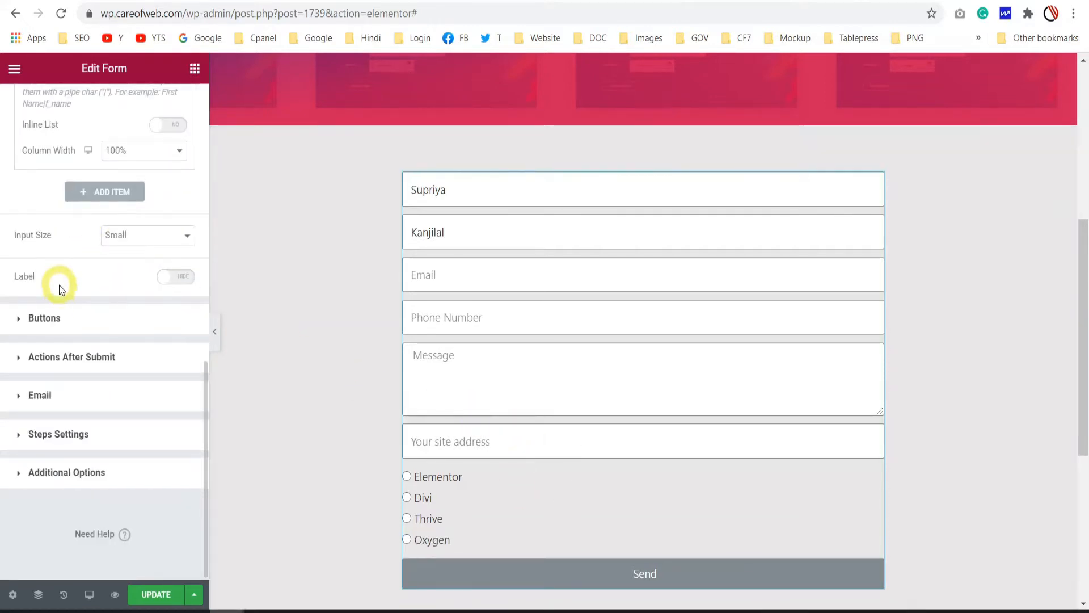
scroll(79, 239, up, 3)
scroll(338, 291, down, 3)
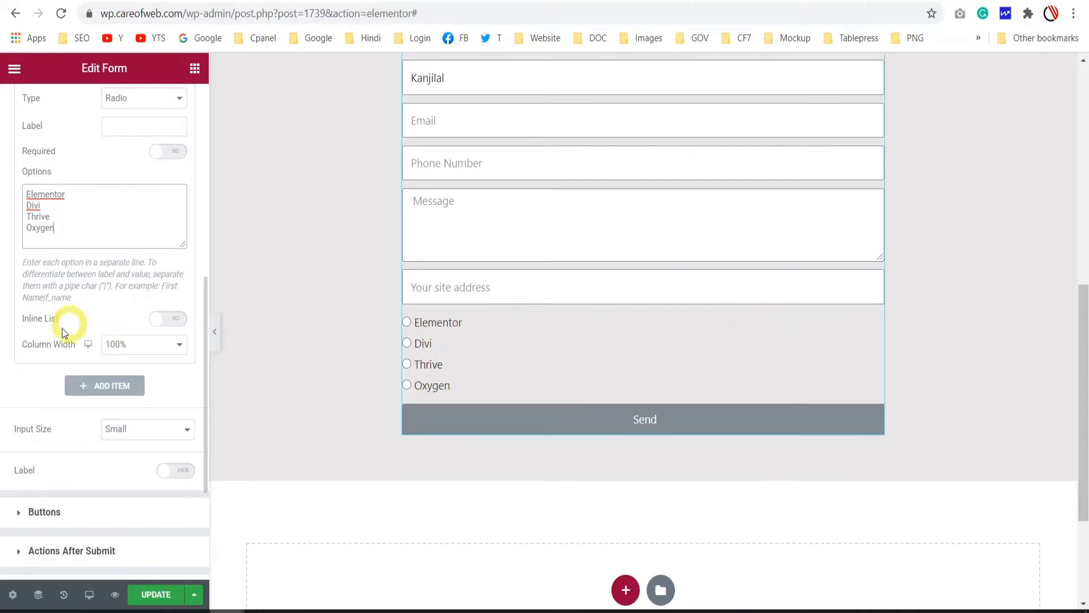
click(175, 320)
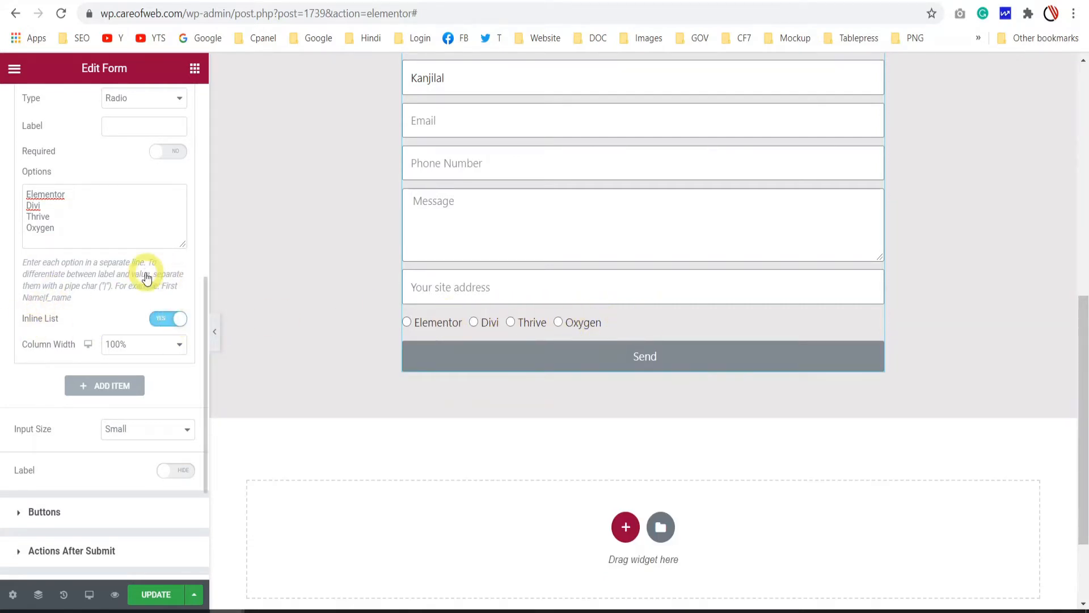
scroll(141, 275, up, 3)
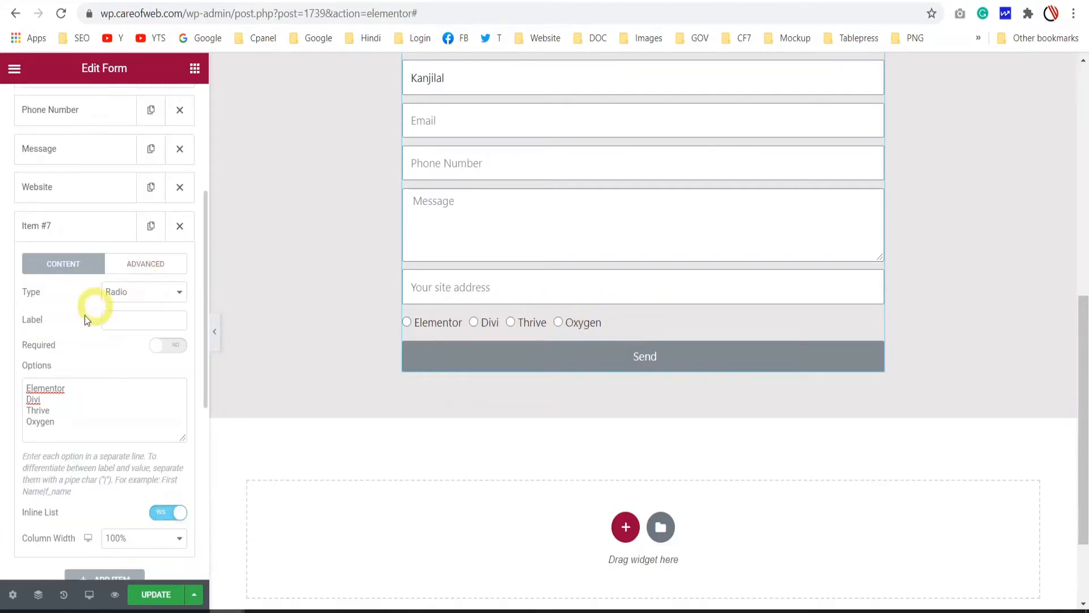
click(133, 321)
text(Radio)
Step: Add a form field of type Select with the options Astra, Hello, Ocean WP and Generate Press
click(141, 329)
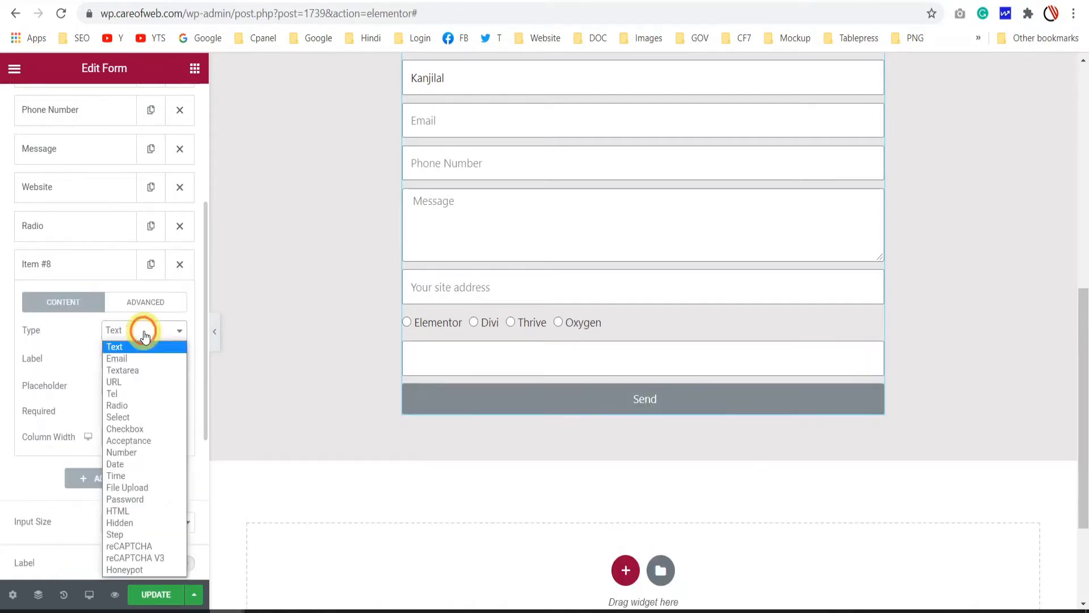
click(156, 417)
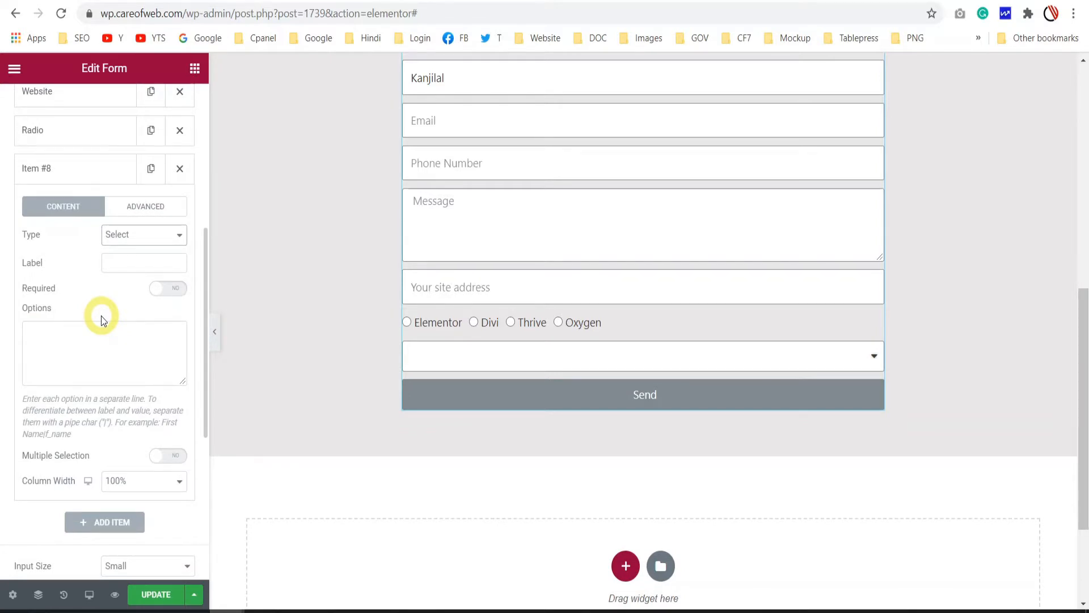
click(74, 335)
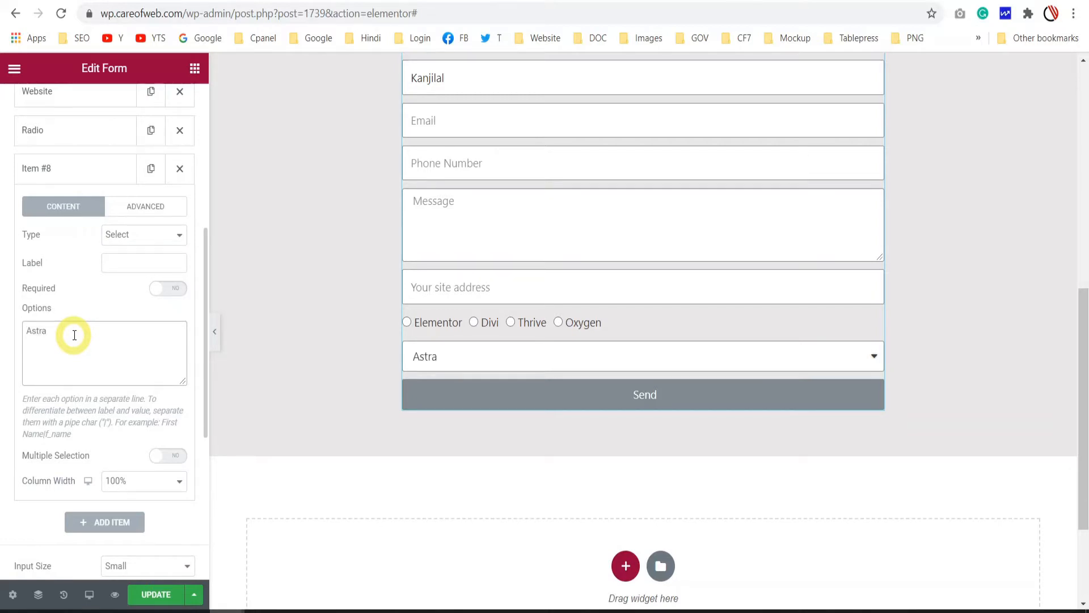
text(Hello)
key(Return)
text(Ocean WP)
key(Return)
text(Generate Press)
Step: Expand the new Select field's dropdown in the form preview to check its options
scroll(108, 335, down, 2)
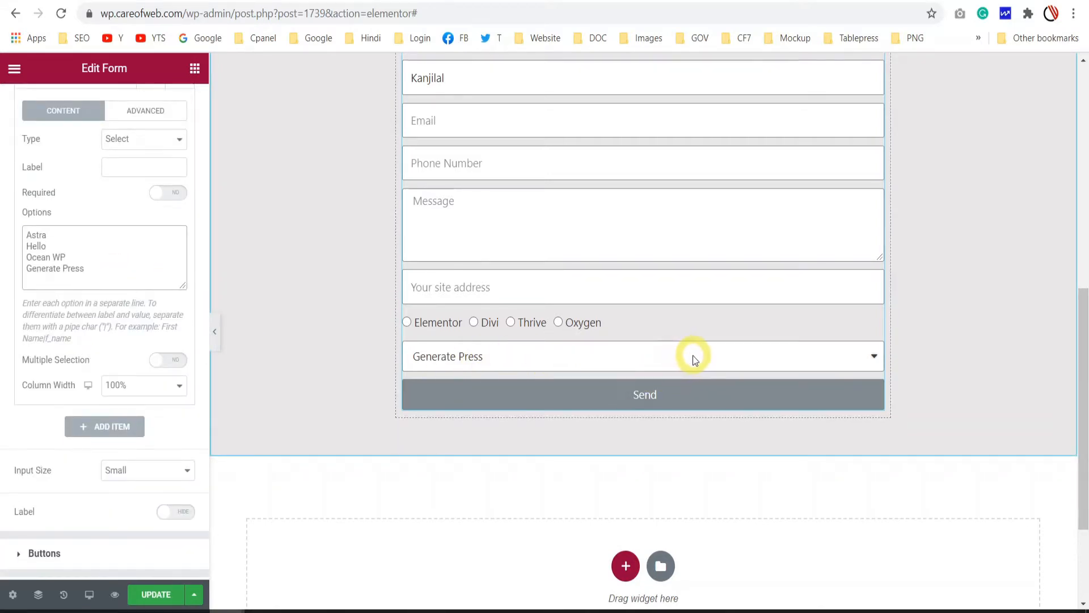
scroll(693, 355, down, 1)
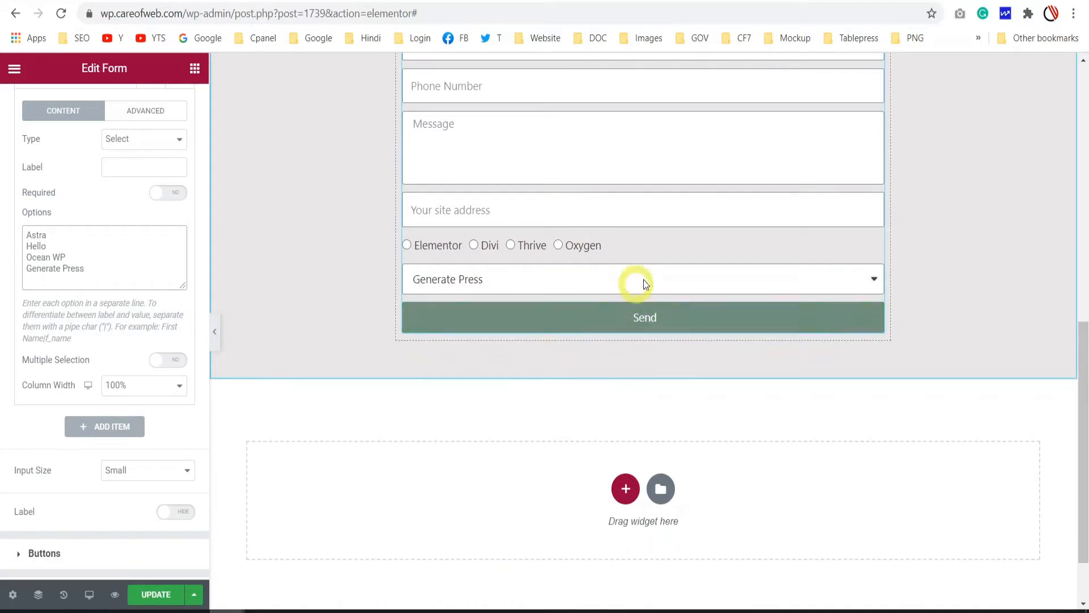
click(674, 276)
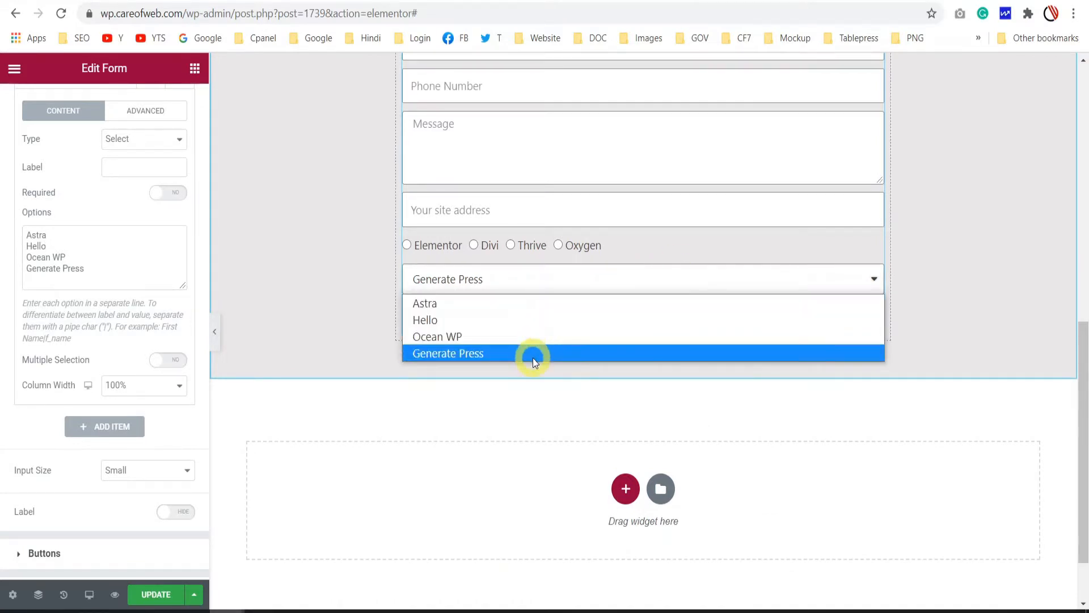
click(556, 284)
scroll(70, 270, down, 2)
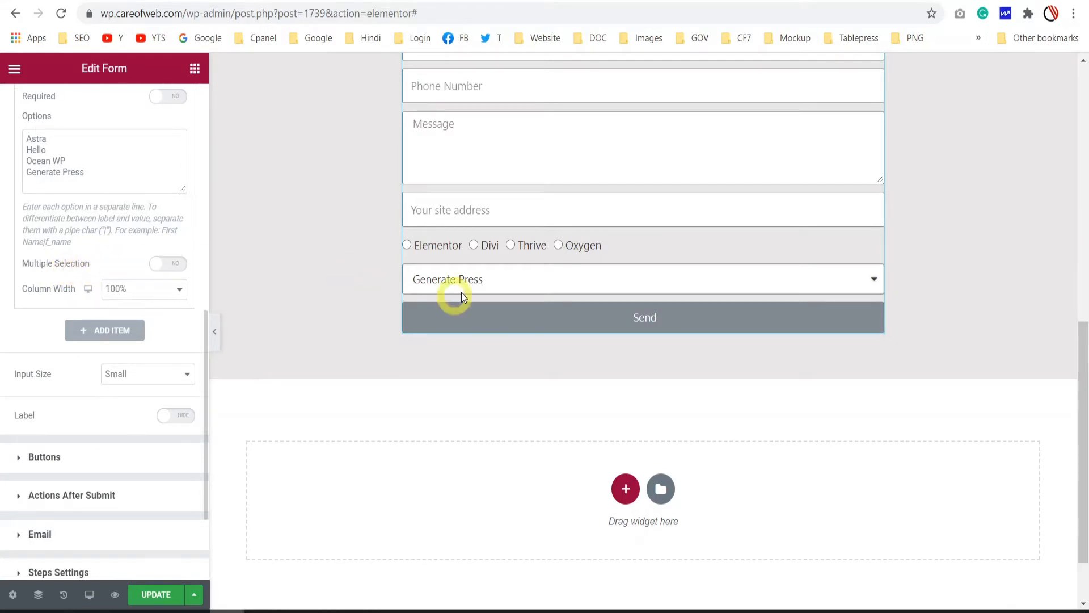
click(504, 282)
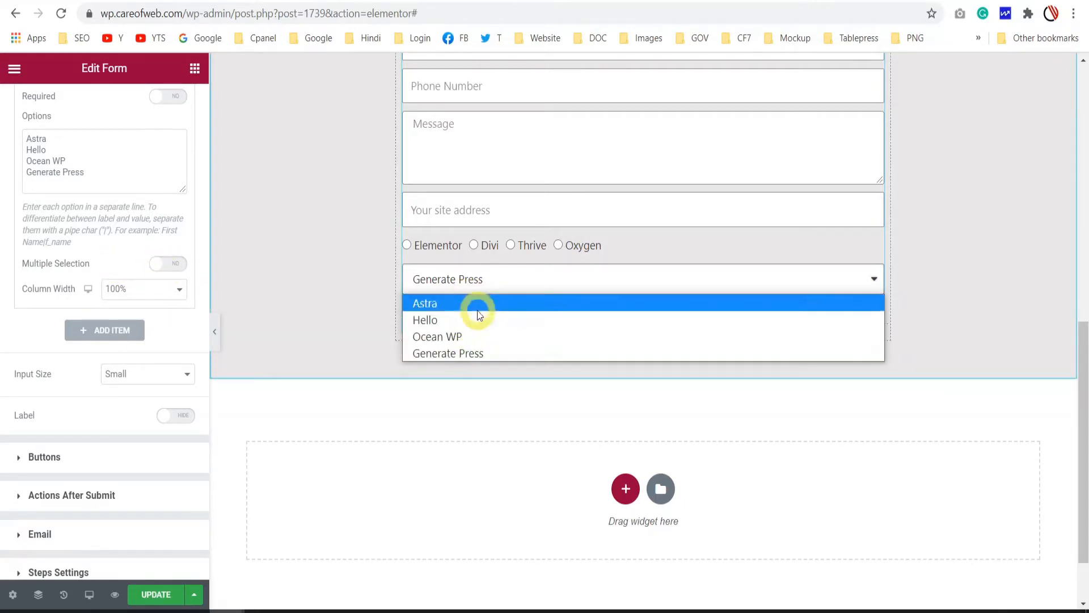
Step: Try multiple selection with 2 rows on the Select field and pick Ocean WP in the form preview's list
click(174, 265)
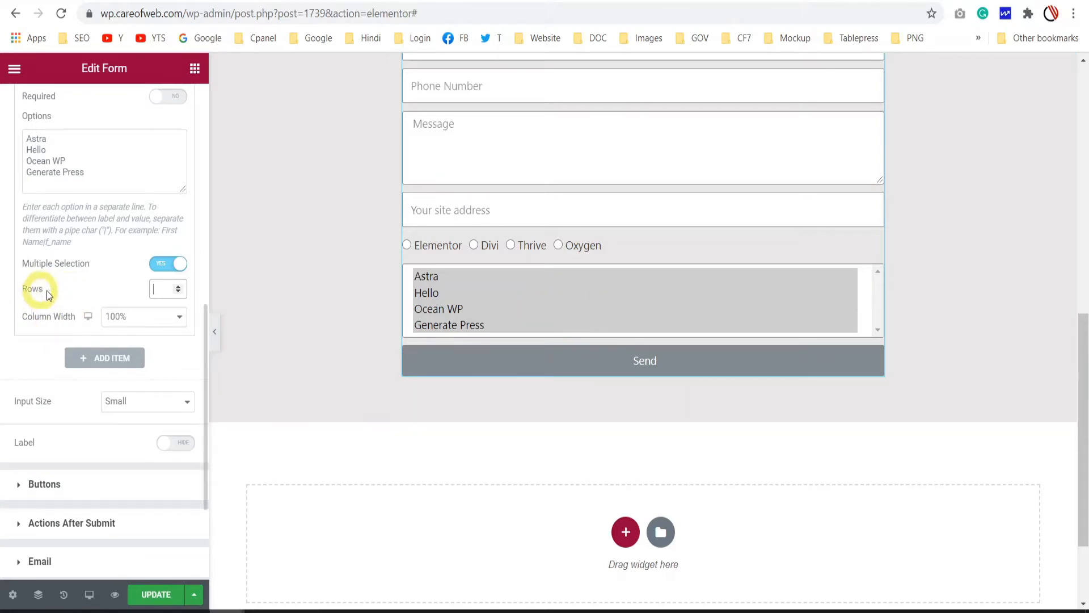
click(164, 289)
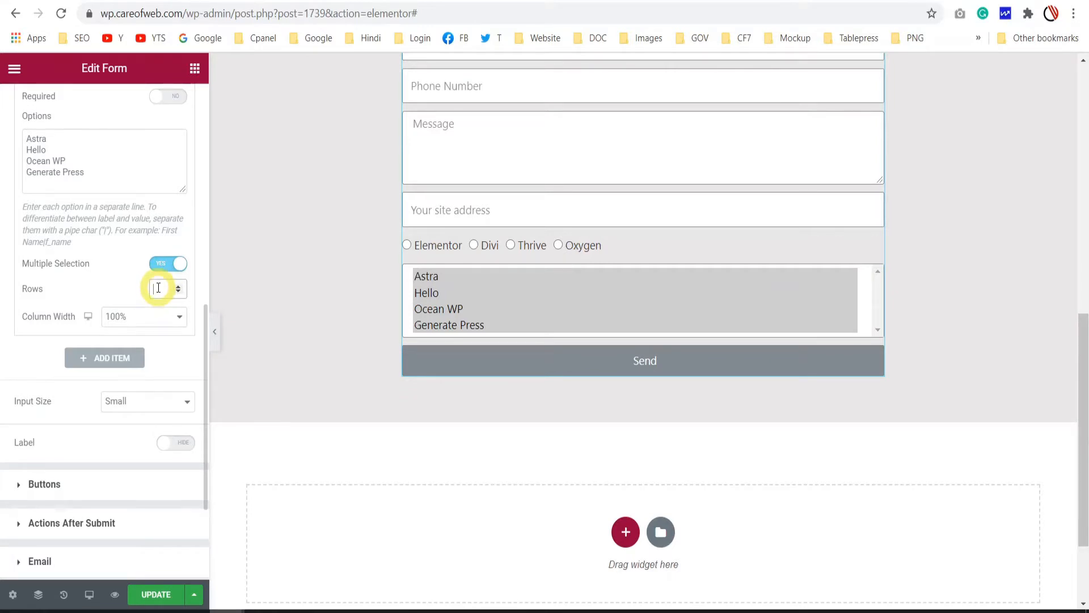
text(2)
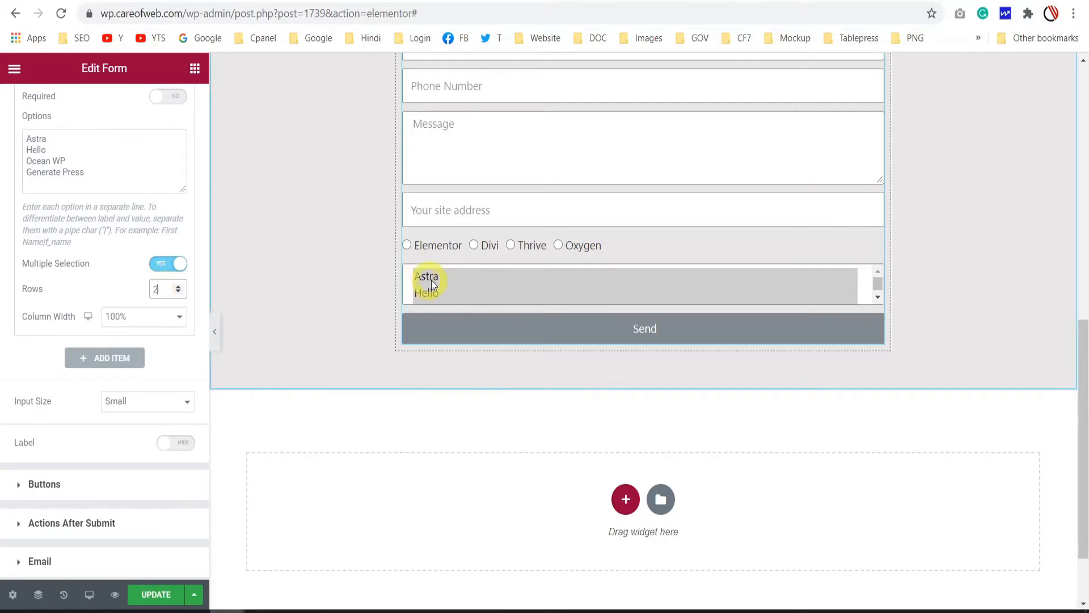
click(451, 279)
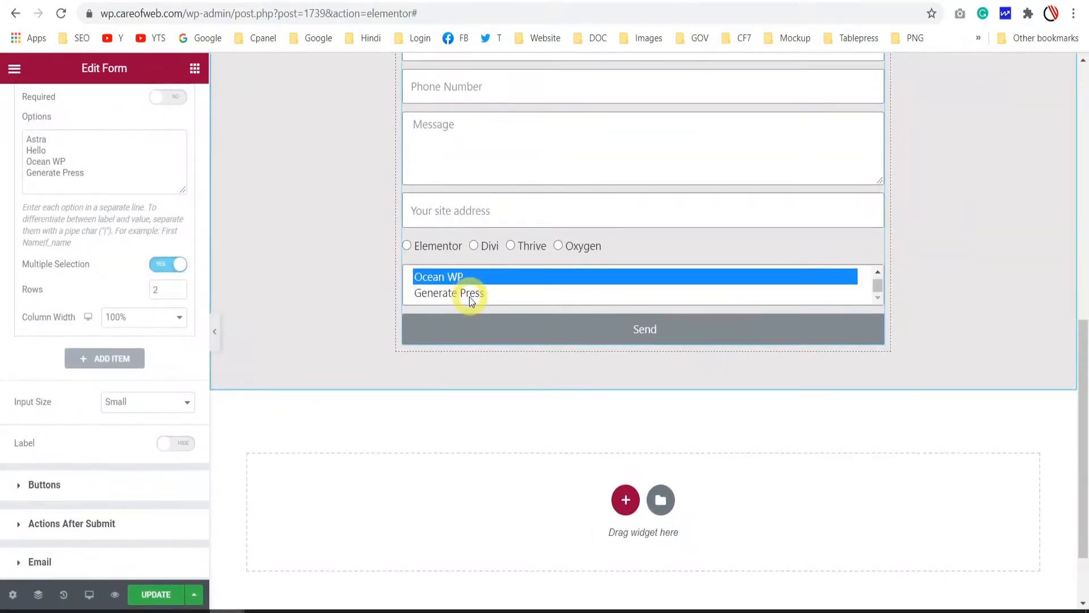
scroll(469, 292, up, 2)
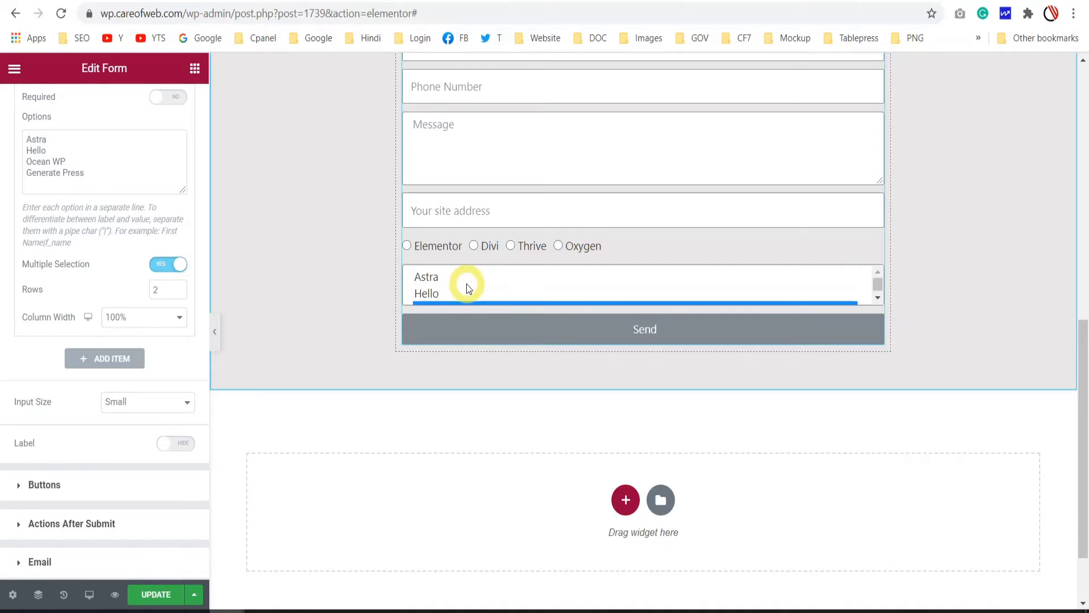
Step: Turn off multiple selection for the Select field and label the field "Select"
scroll(112, 256, up, 3)
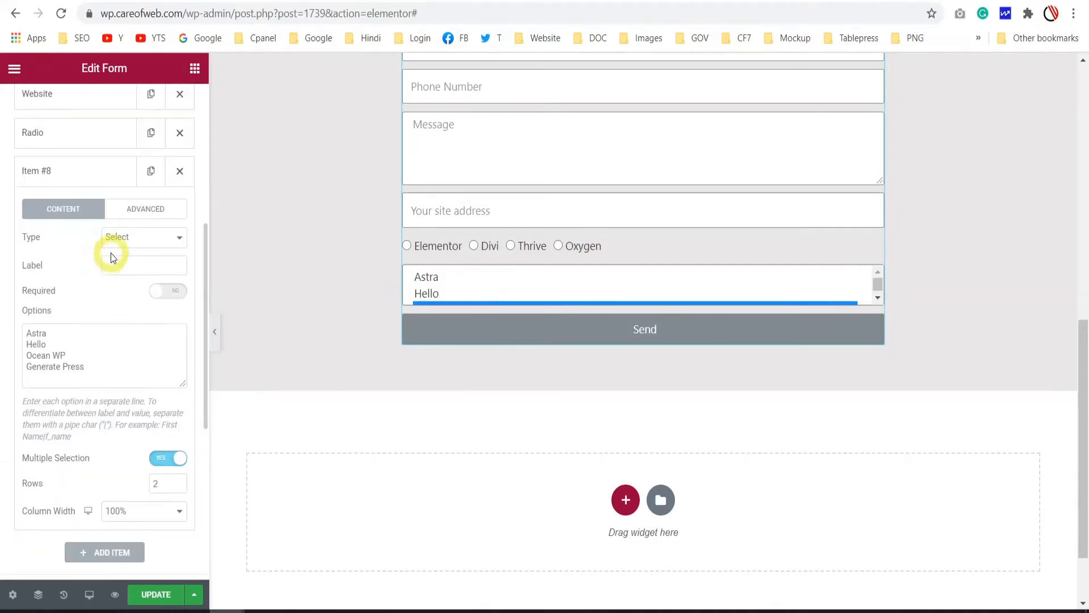
scroll(462, 278, down, 2)
scroll(86, 369, down, 2)
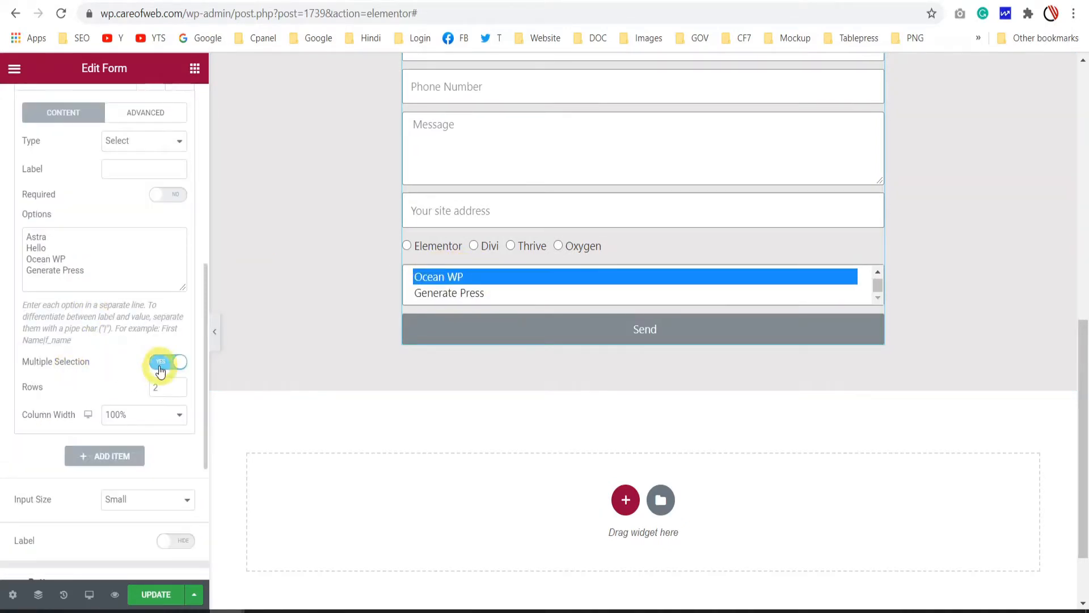
click(159, 363)
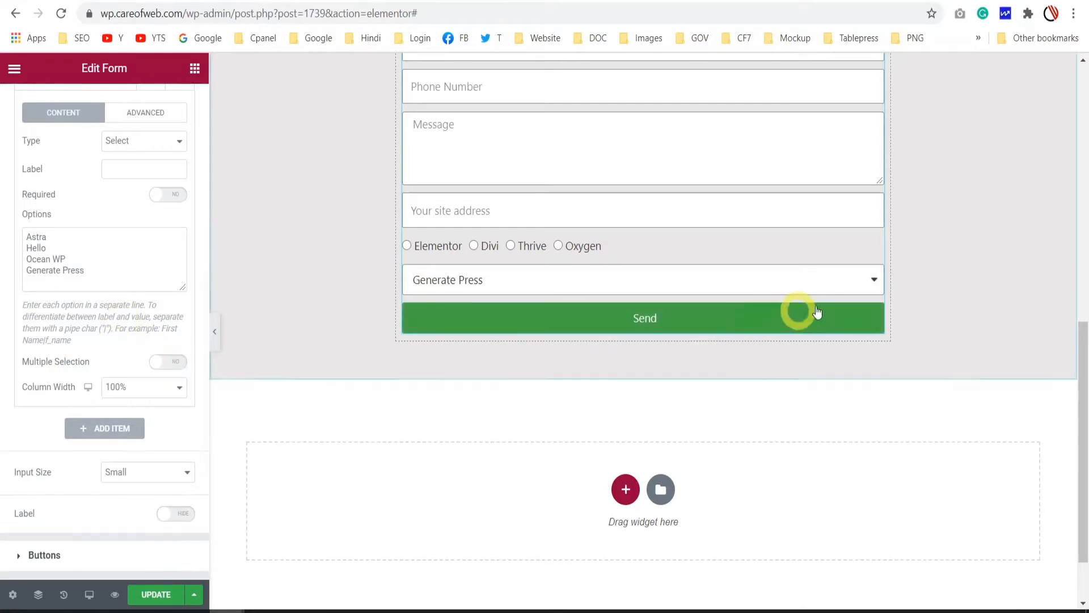
scroll(107, 294, up, 3)
click(82, 279)
scroll(111, 230, down, 2)
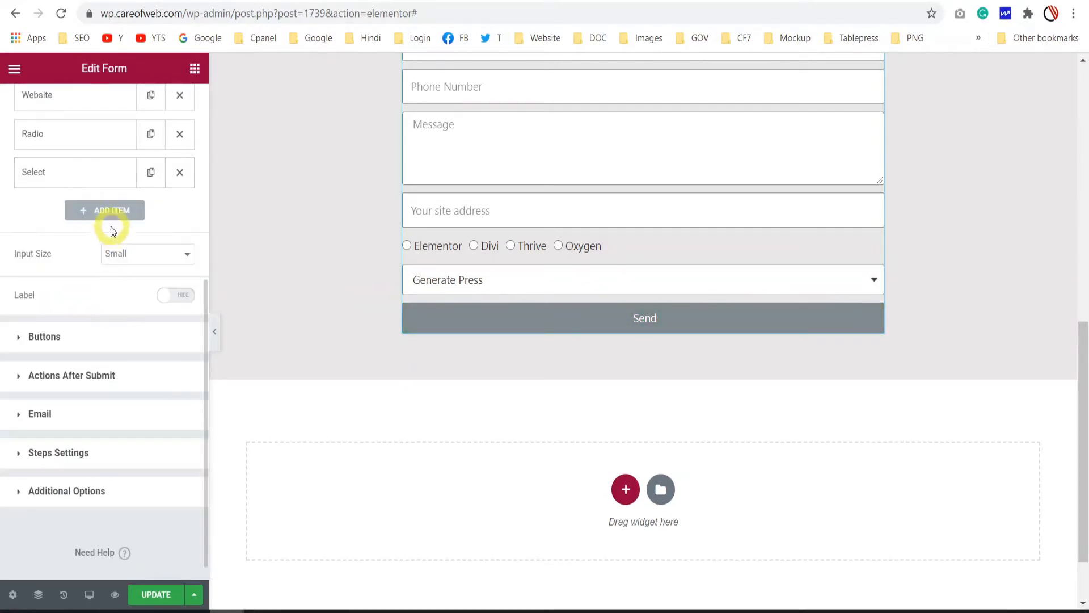
Step: Add another form field below Select and set its type to Checkbox
click(109, 211)
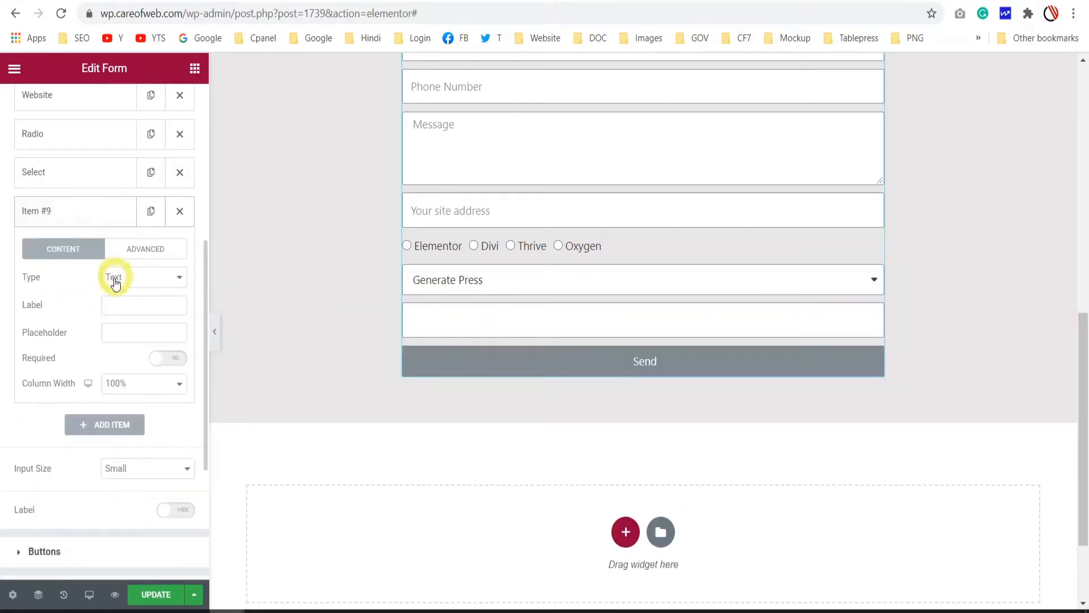
click(161, 279)
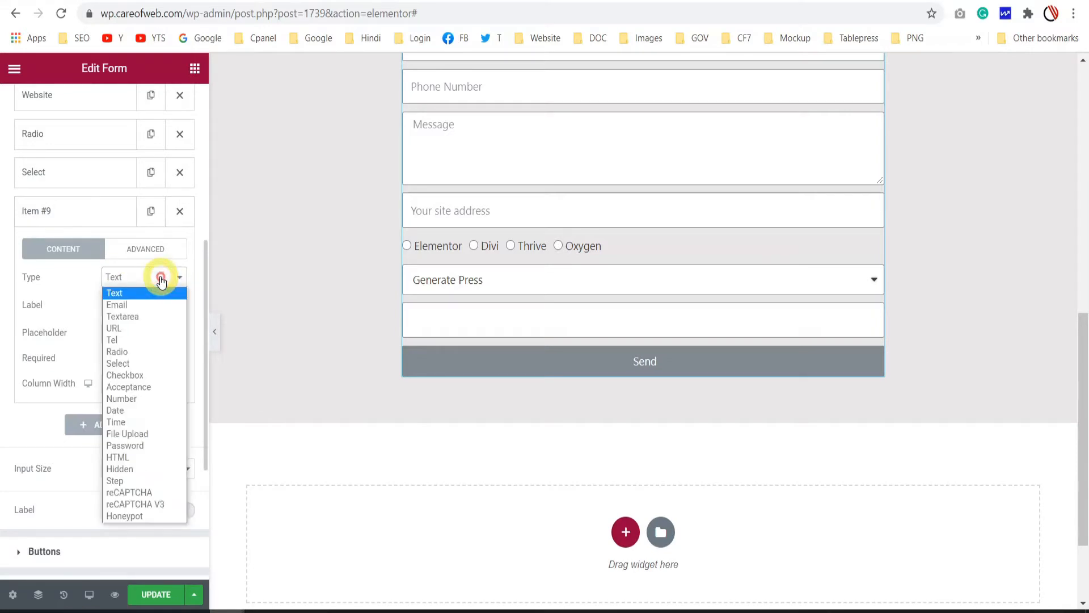
click(160, 376)
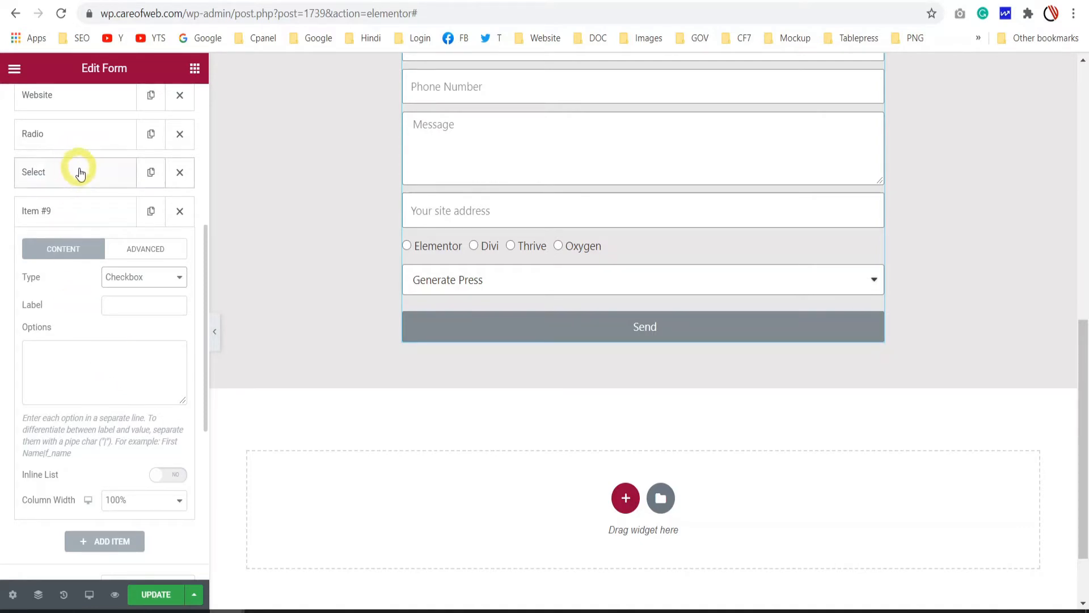
Step: Copy the radio field's options Elementor, Divi, Thrive and Oxygen into the new Checkbox field's options
click(80, 136)
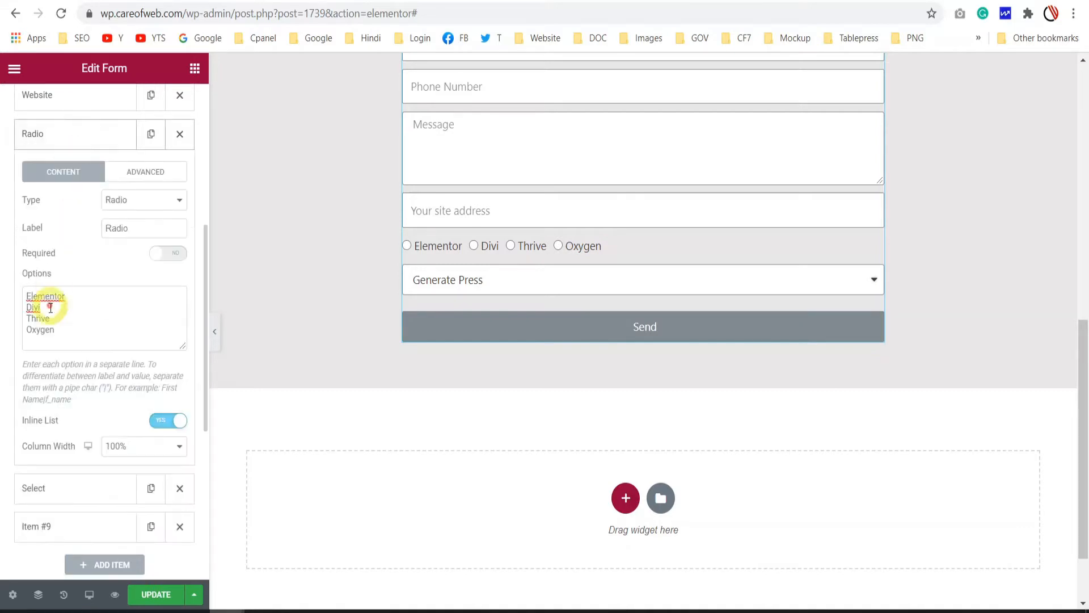
drag(65, 333, 12, 293)
key(ctrl+c)
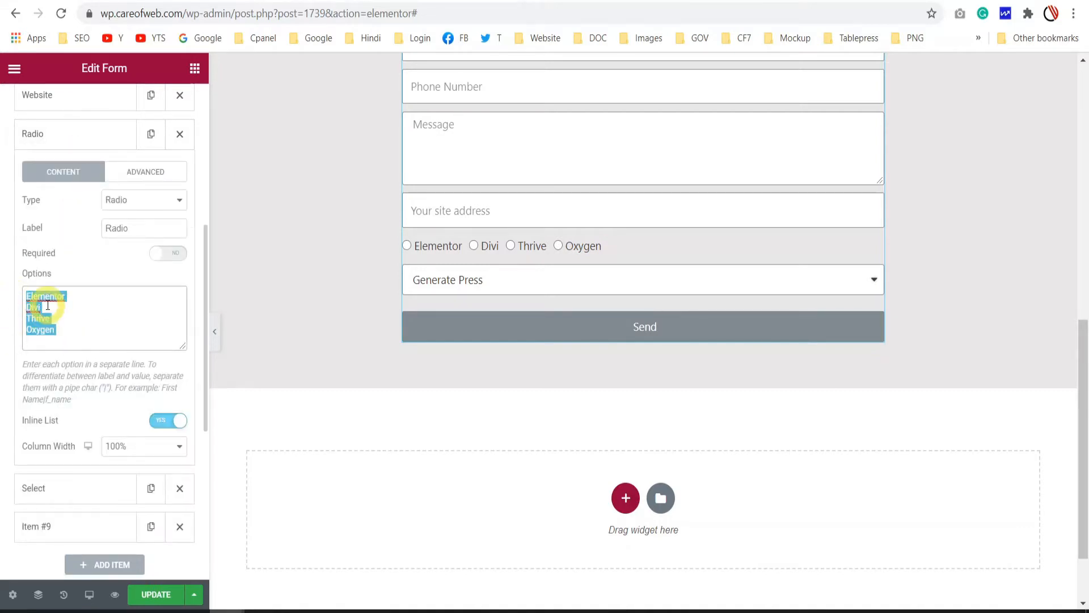
click(85, 137)
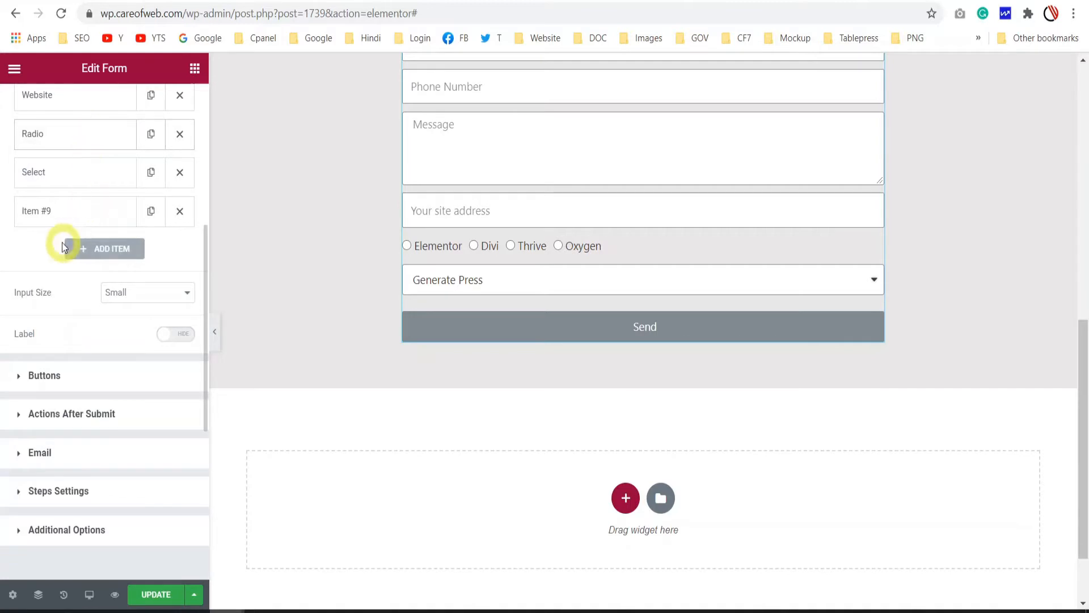
click(81, 213)
click(51, 360)
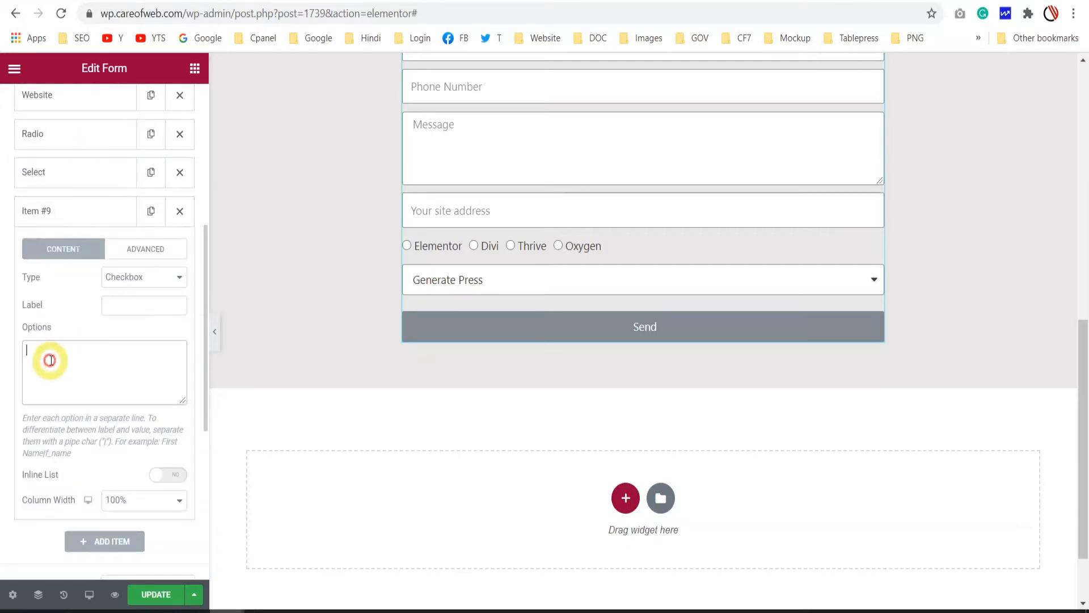
key(ctrl+v)
scroll(51, 360, down, 2)
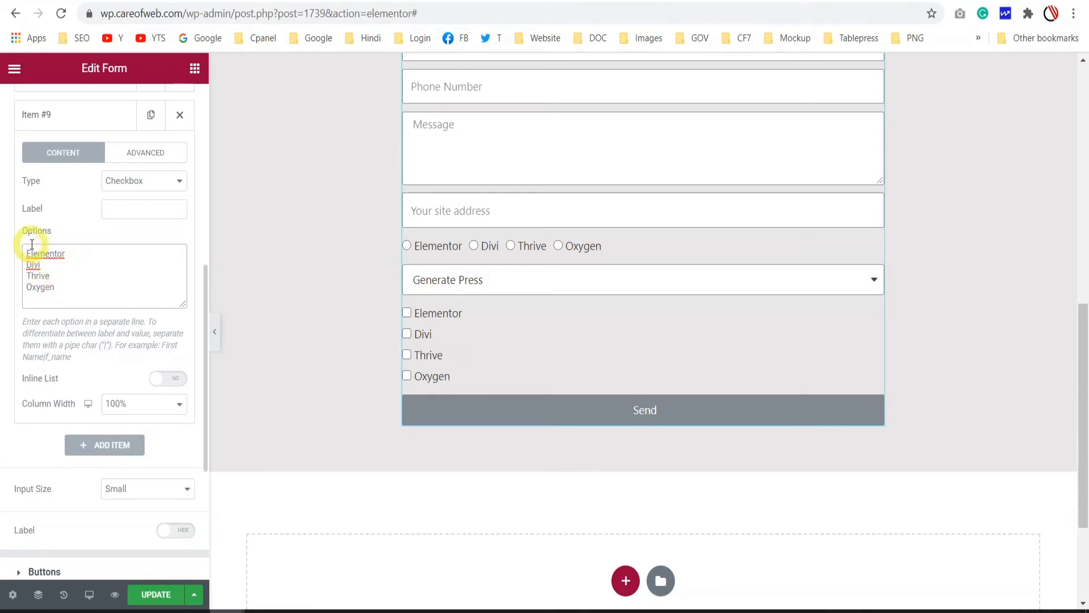
Step: Label the new field "Checkbox" and show its options as an inline list
click(137, 208)
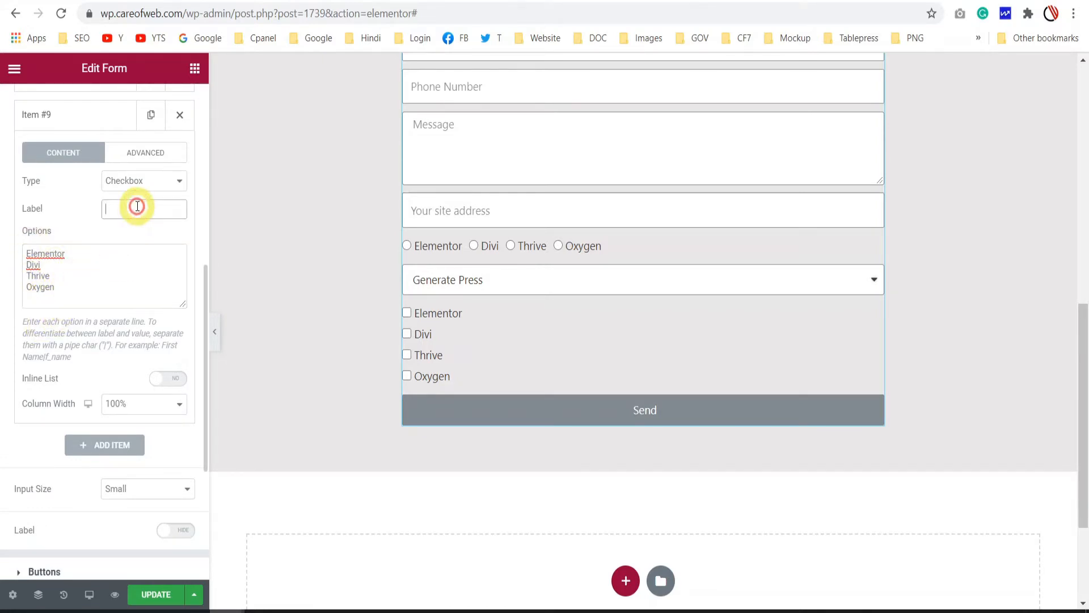
text(Checkbox)
click(127, 271)
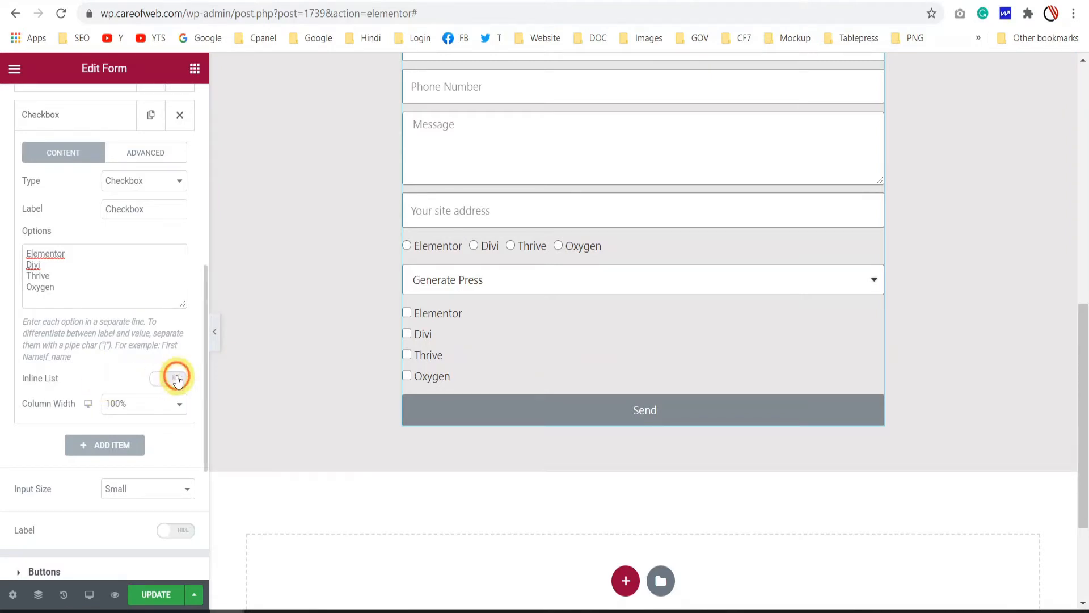
click(178, 379)
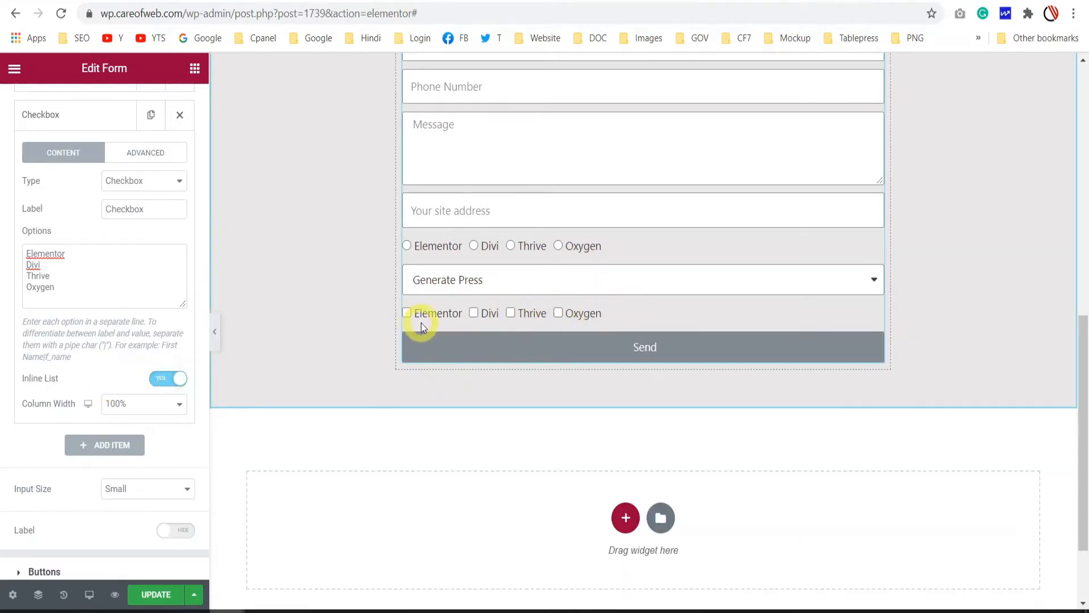
Step: Test the form preview by ticking the Elementor and Divi checkboxes and switching between the radio options
click(407, 312)
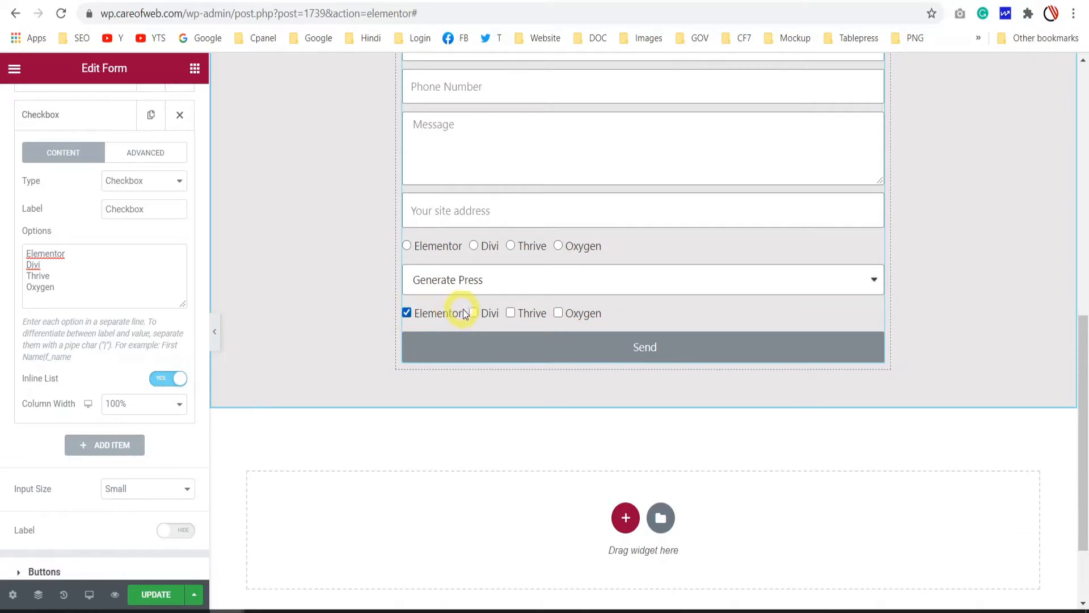
click(478, 313)
click(425, 246)
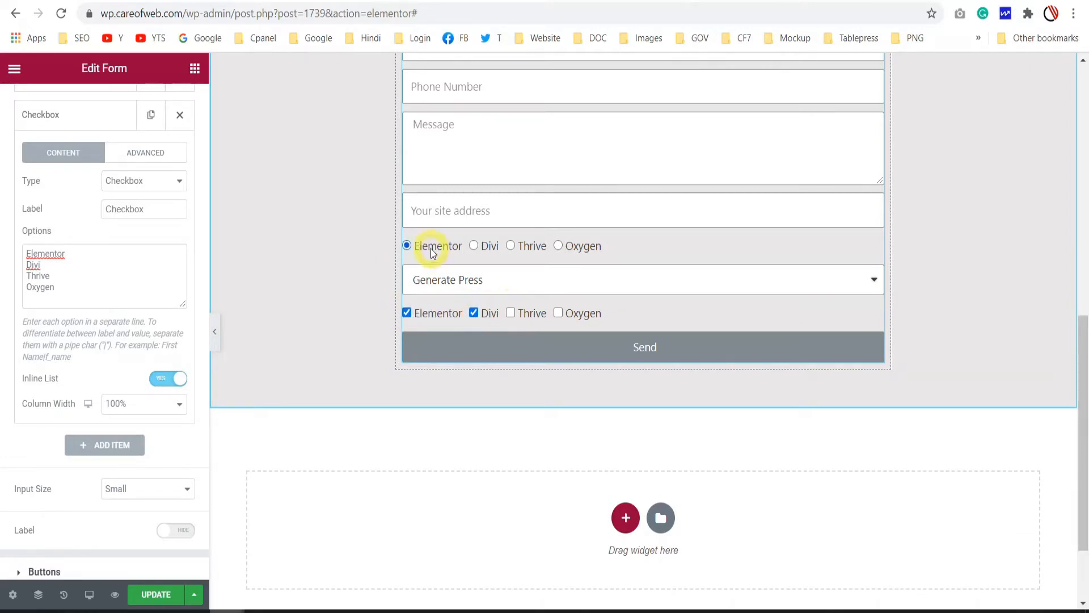
click(474, 245)
click(511, 246)
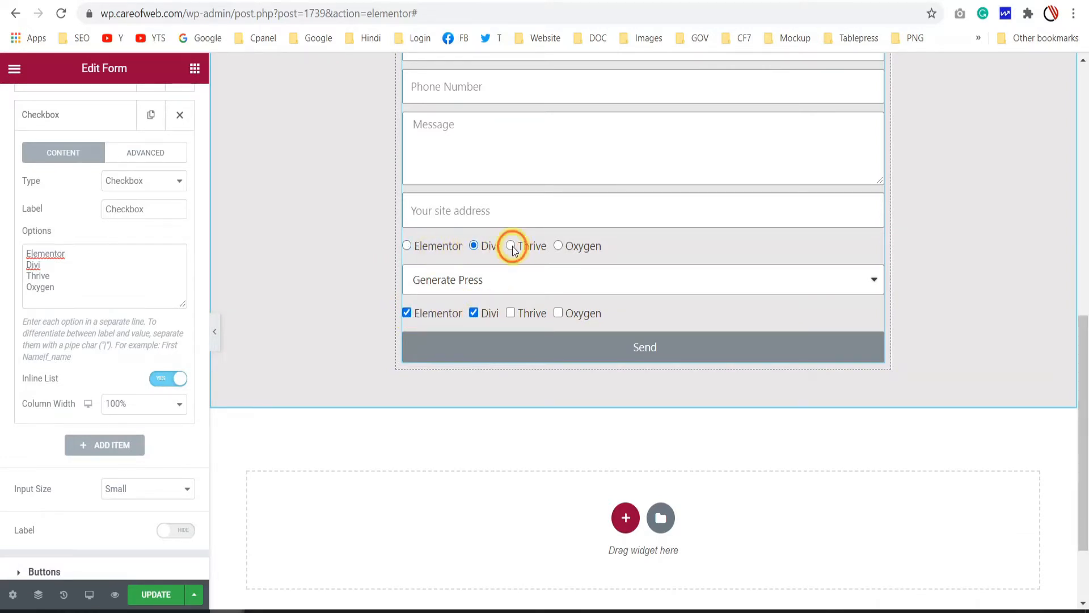
click(558, 246)
click(483, 250)
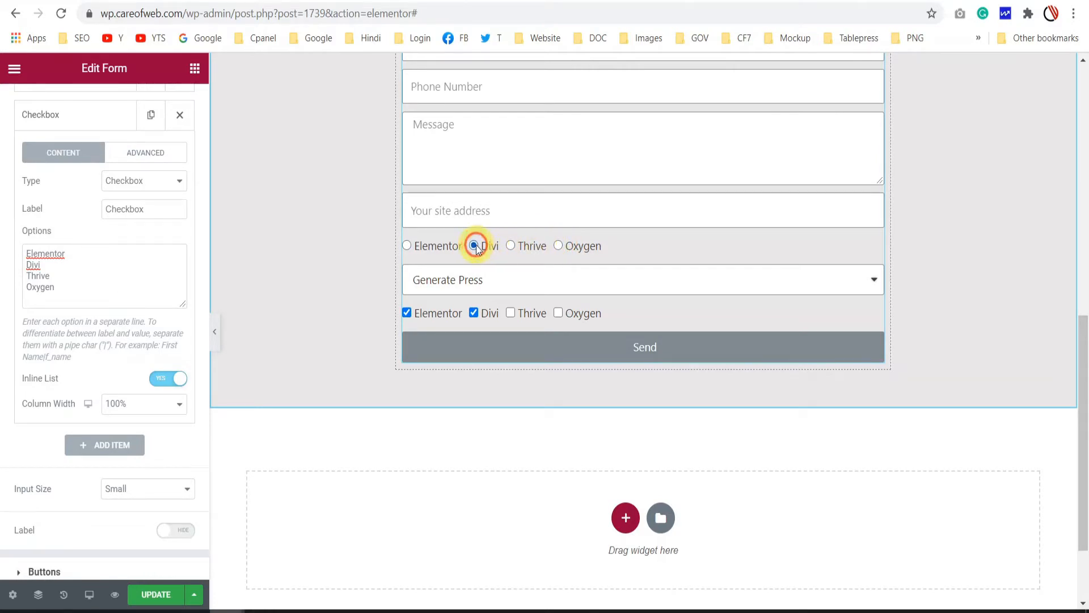
Step: Add a form field of type Acceptance and label it "Accept"
click(104, 445)
click(144, 258)
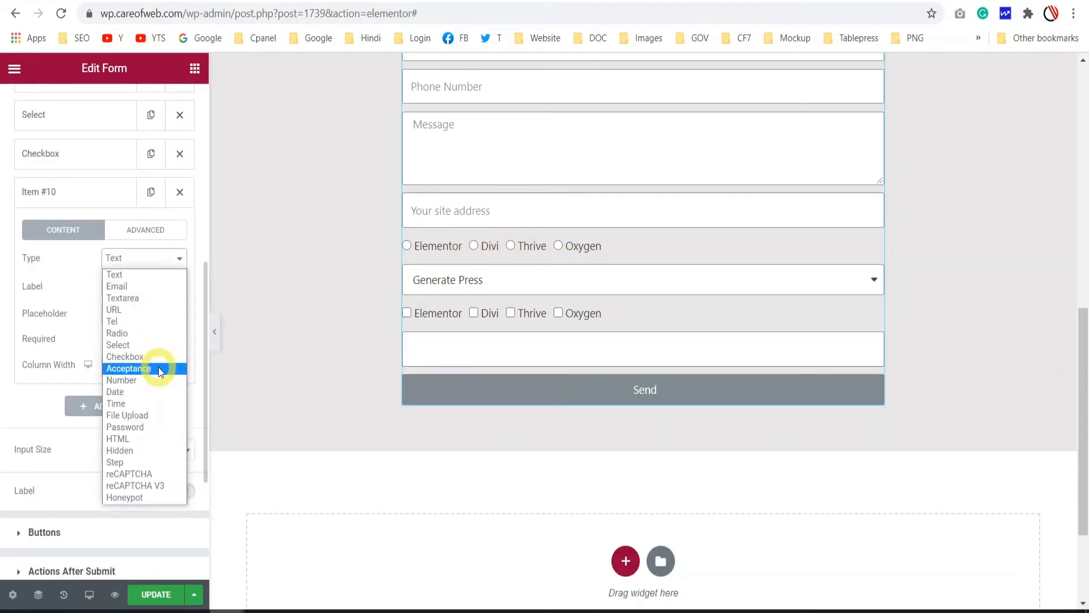
click(158, 368)
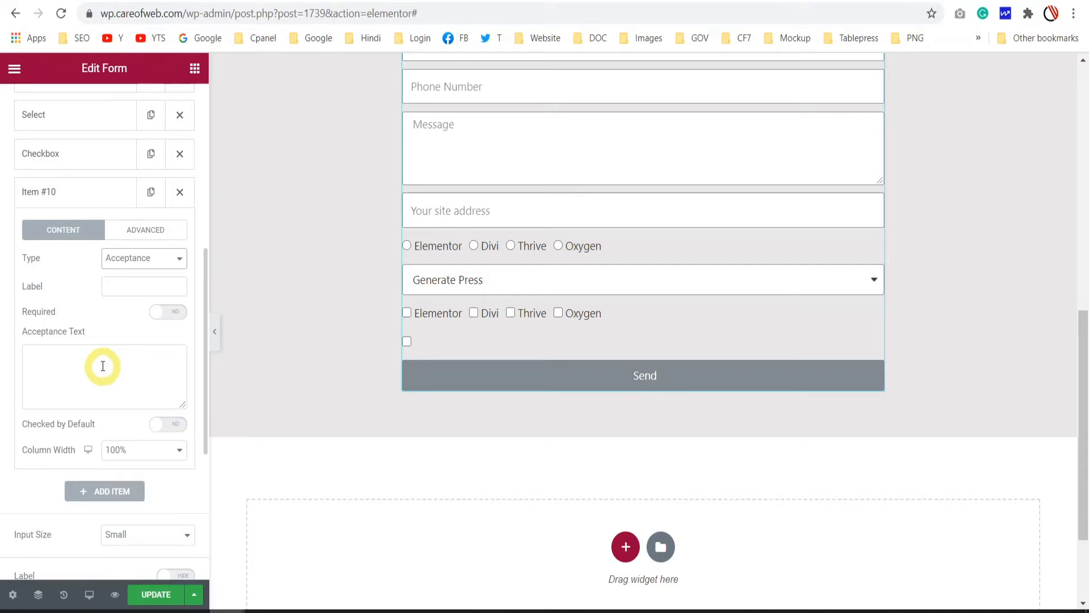
click(136, 283)
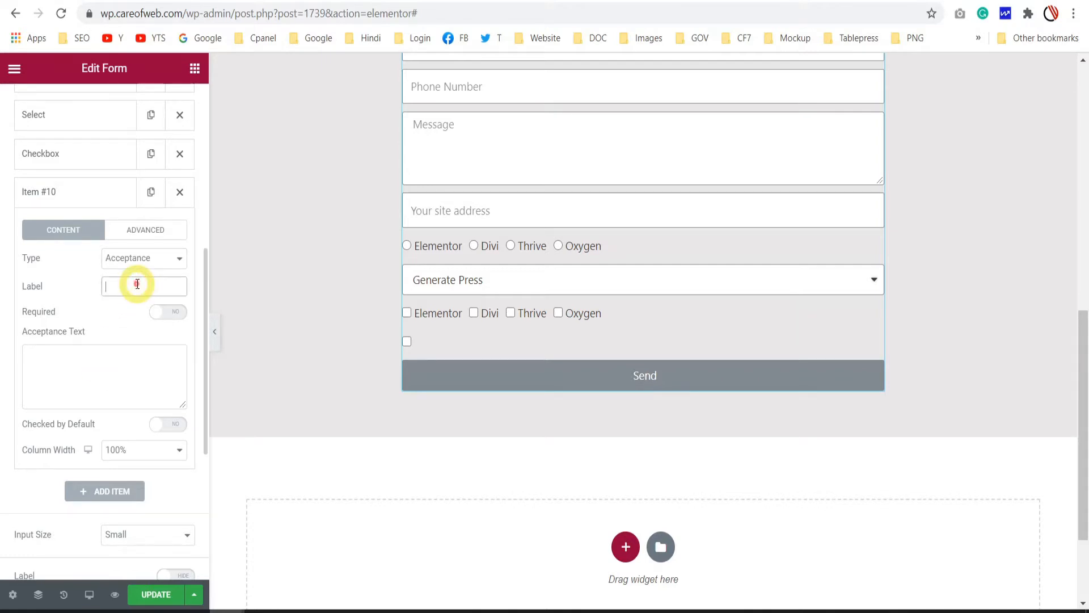
text(Accept)
Step: Enter "I agree all the Terms & Condition" as the Accept field's acceptance text
click(84, 364)
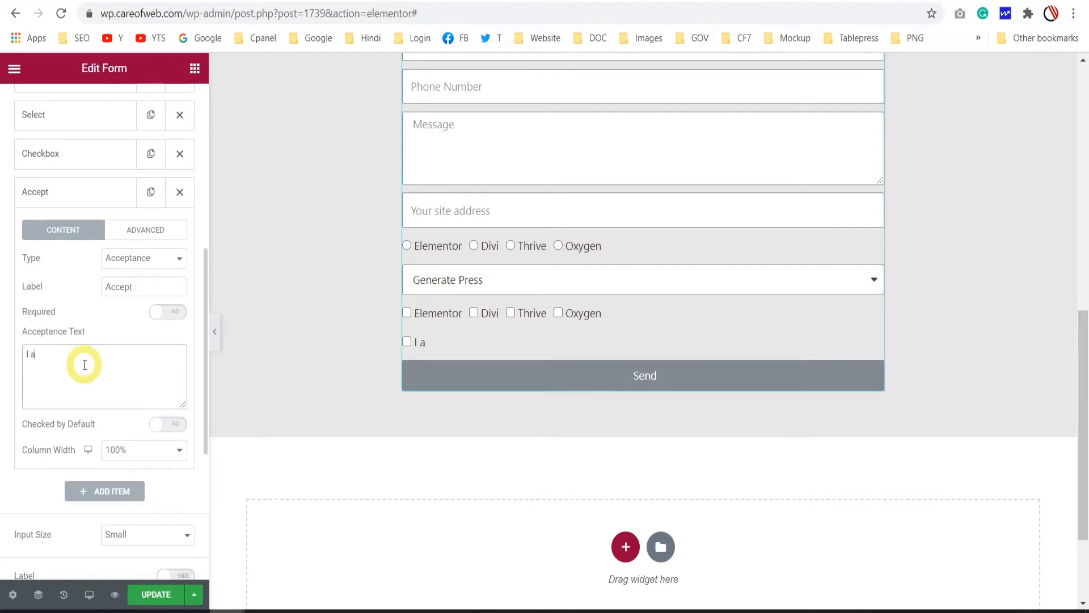
text(I agree all the Terms)
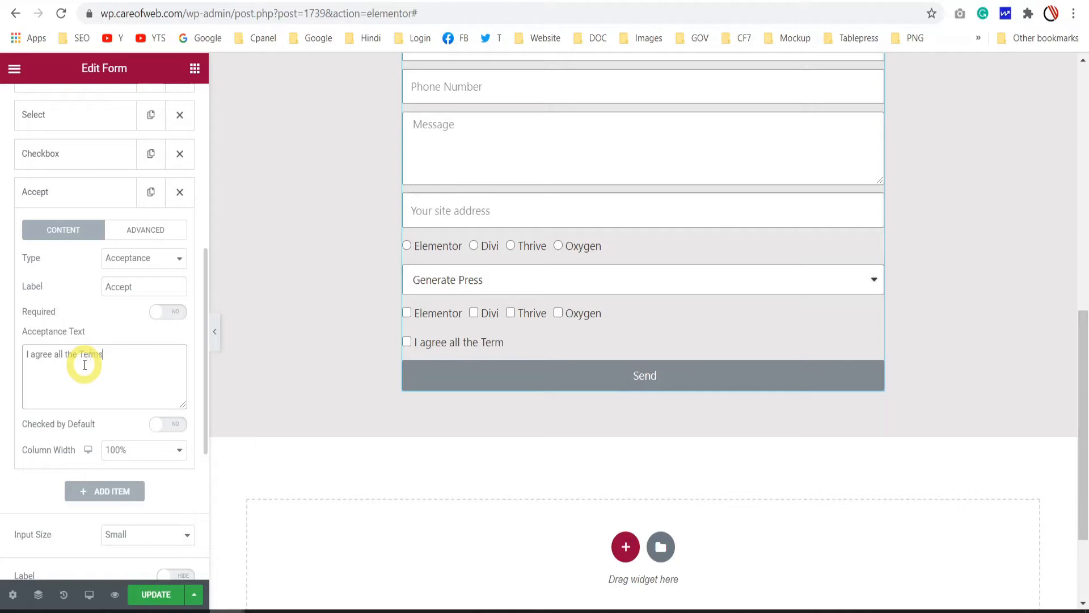
text( & Conditio)
scroll(85, 365, down, 2)
double_click(91, 259)
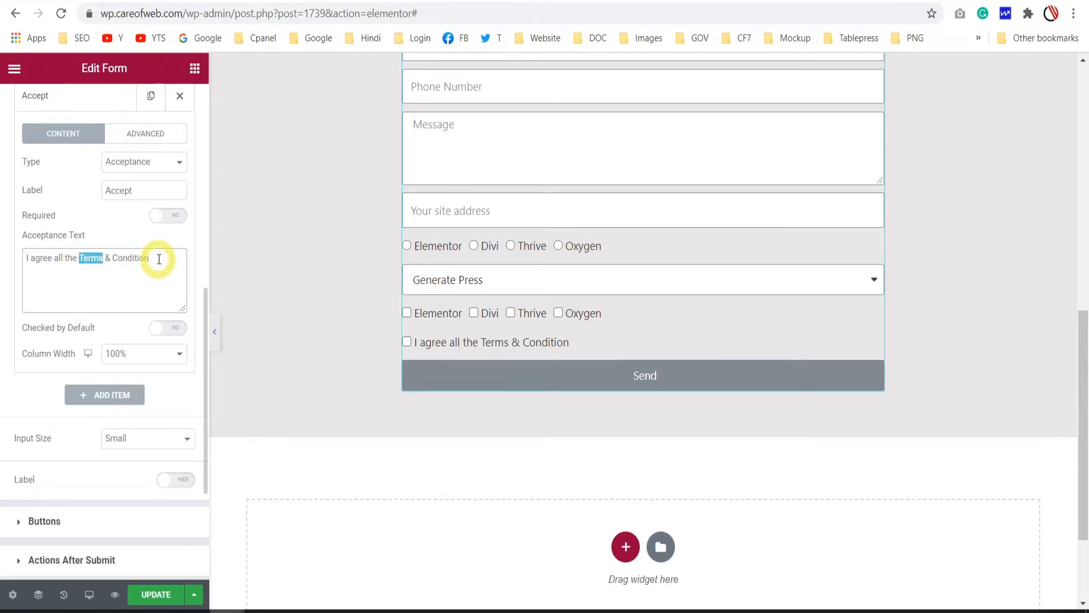
click(98, 268)
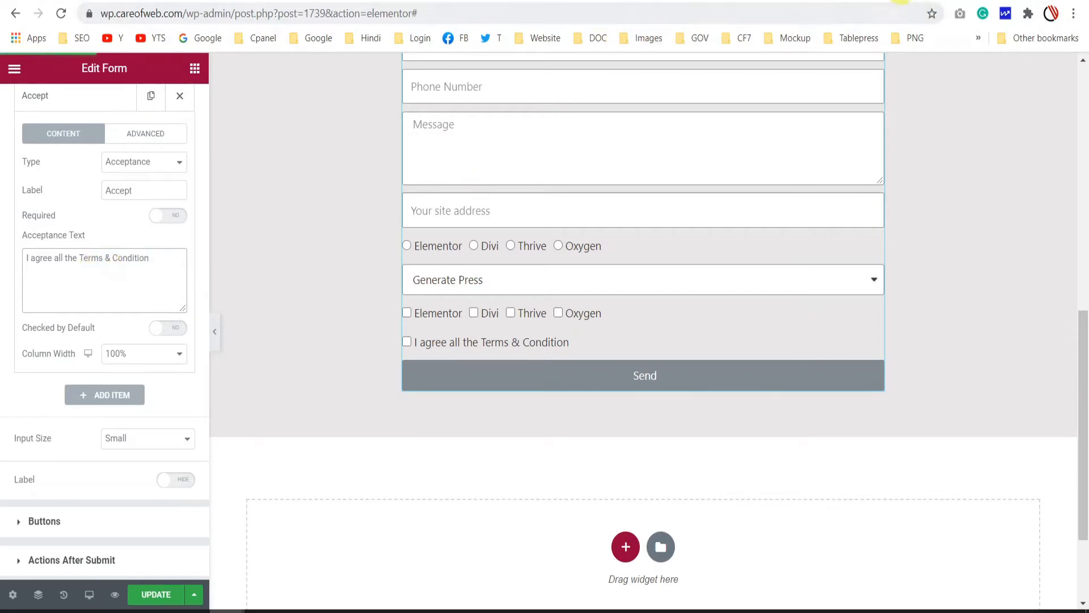
Step: Search Google for "online html" in a new browser tab and open the HTML-Online.com editor
key(ctrl+t)
text(on)
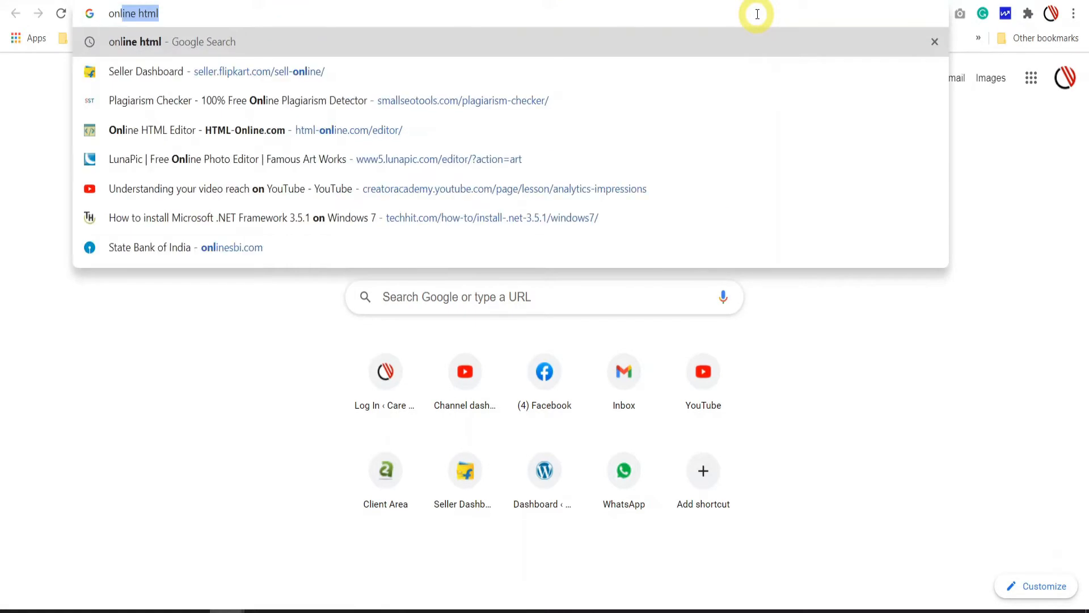
text(line)
key(Return)
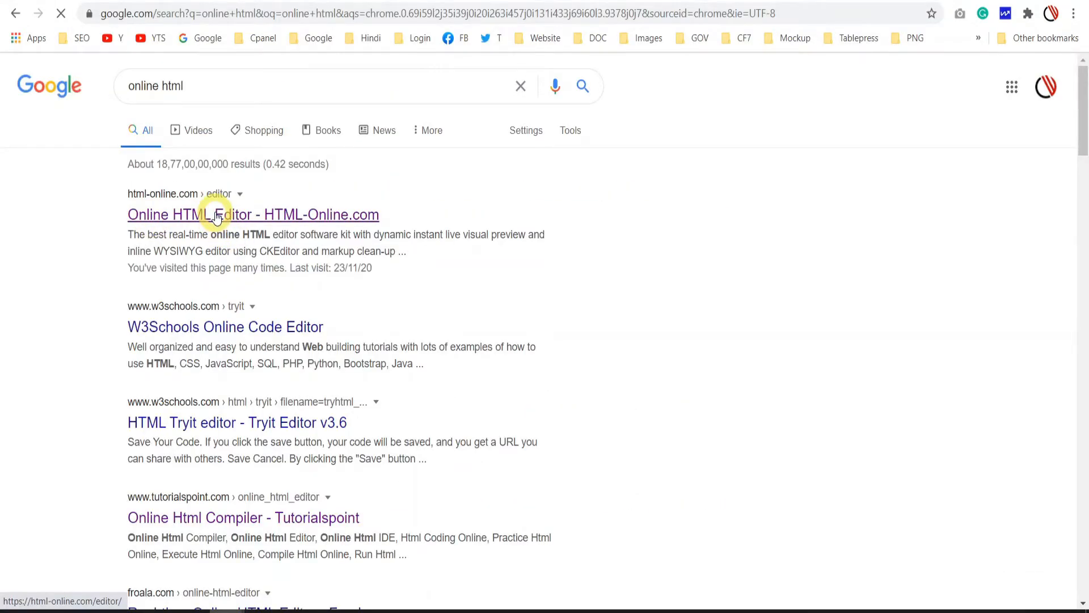
click(217, 217)
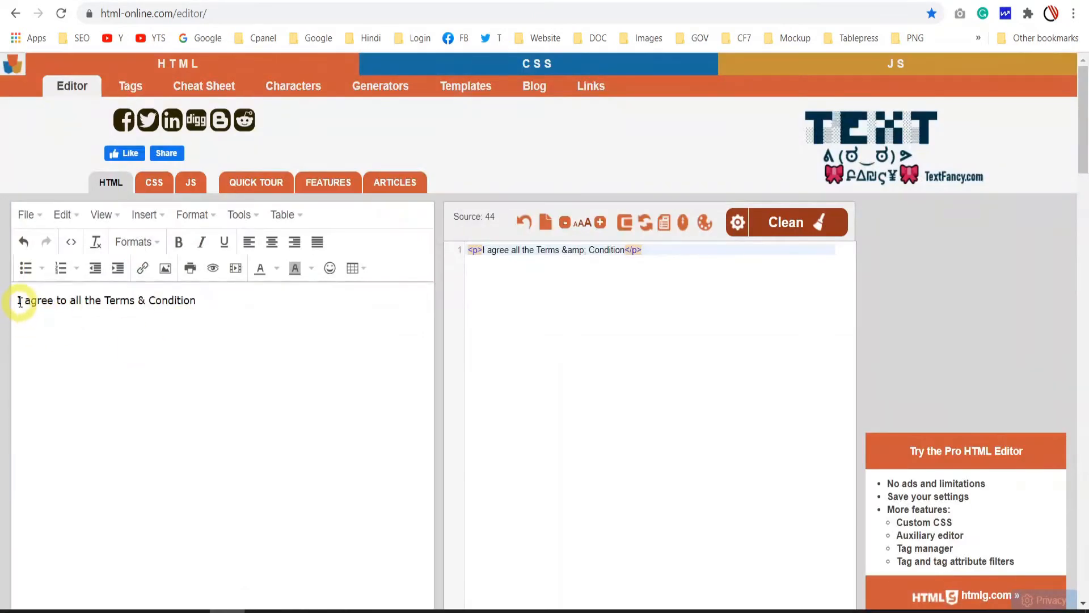
click(70, 302)
double_click(129, 300)
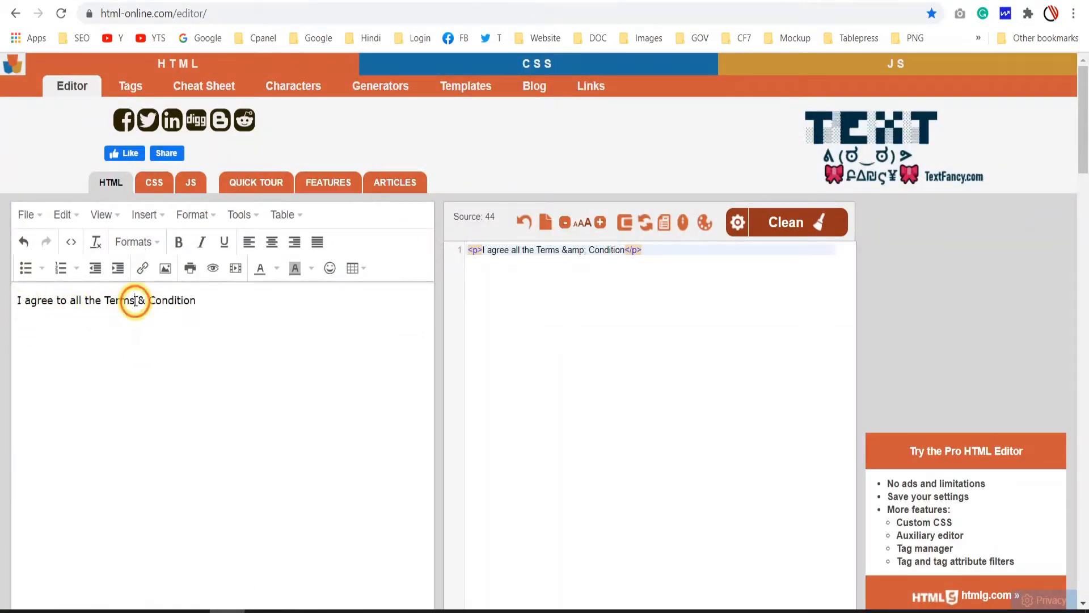
click(111, 342)
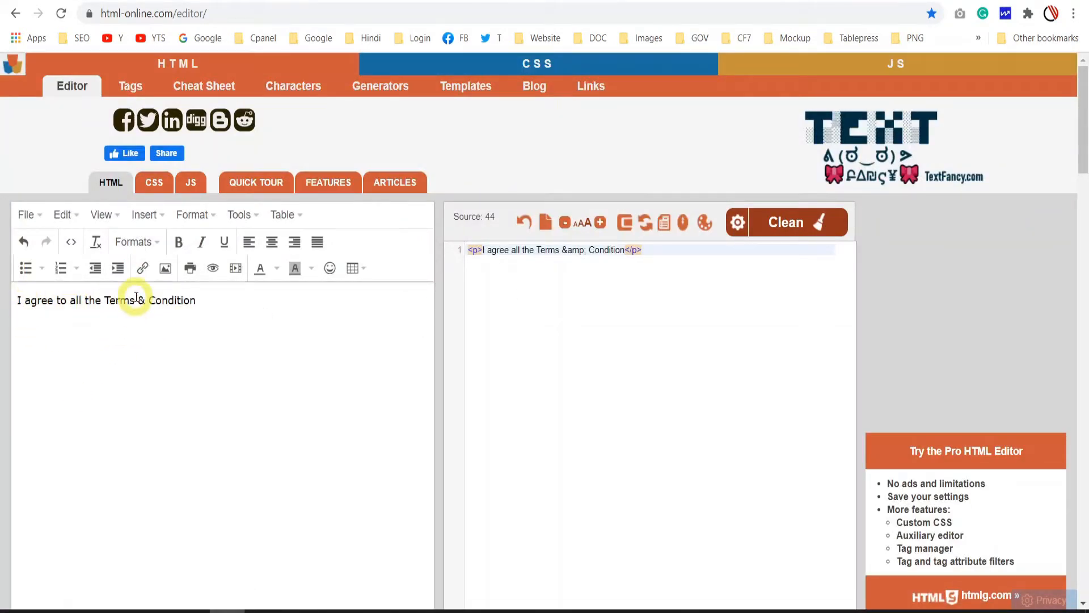
drag(137, 300, 100, 301)
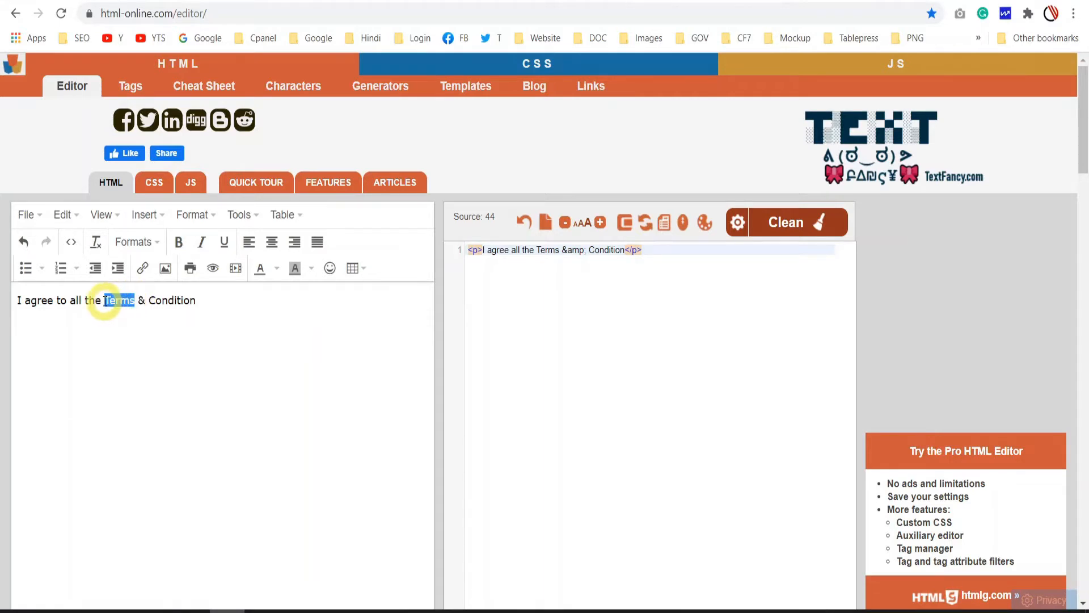
click(144, 270)
click(524, 281)
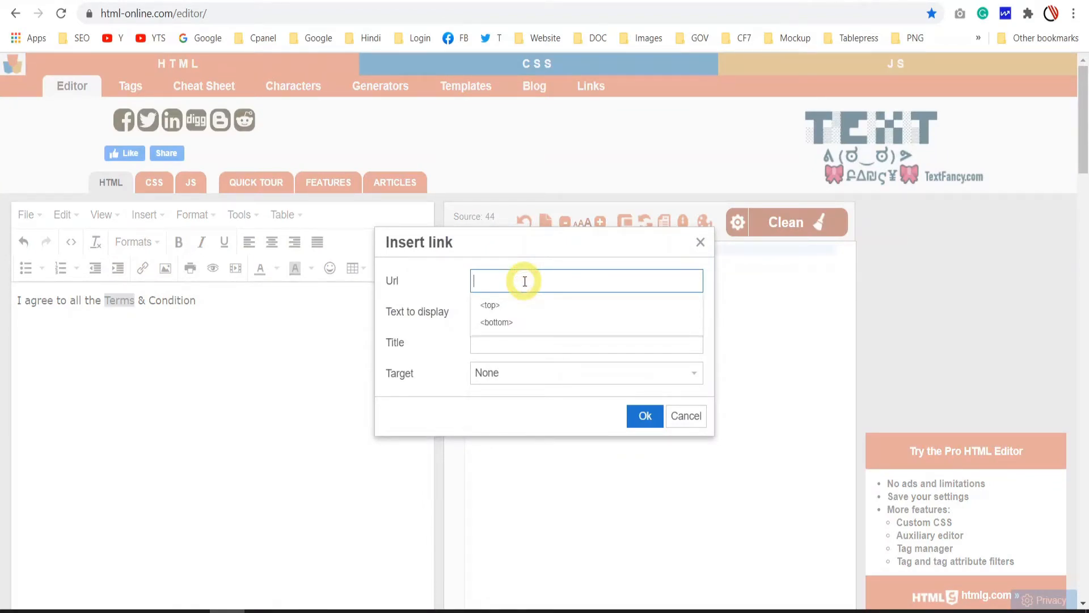
text(https://careofweb.com/blog)
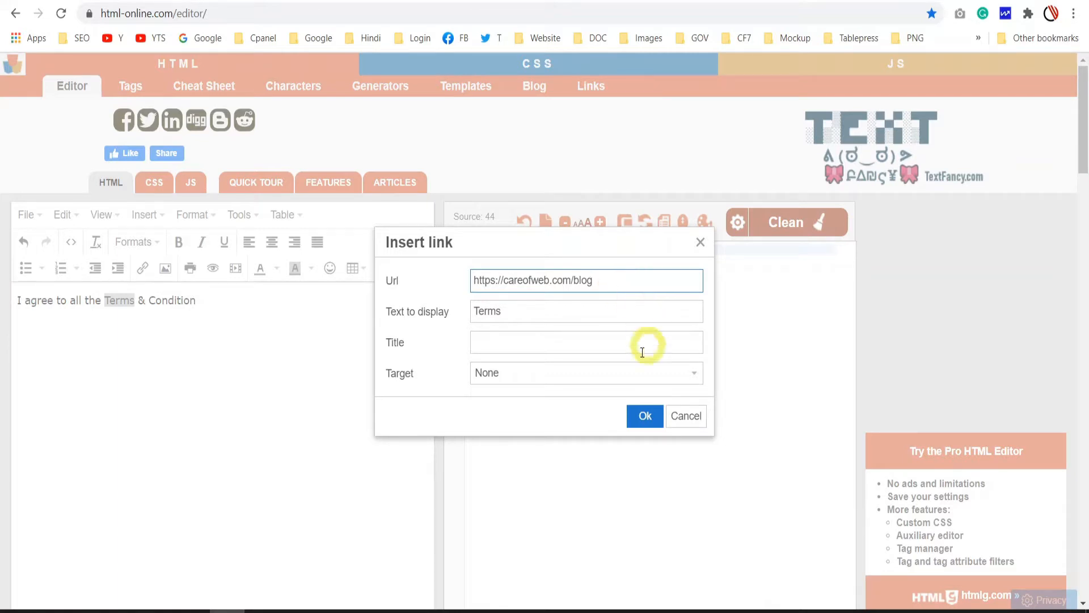
click(648, 419)
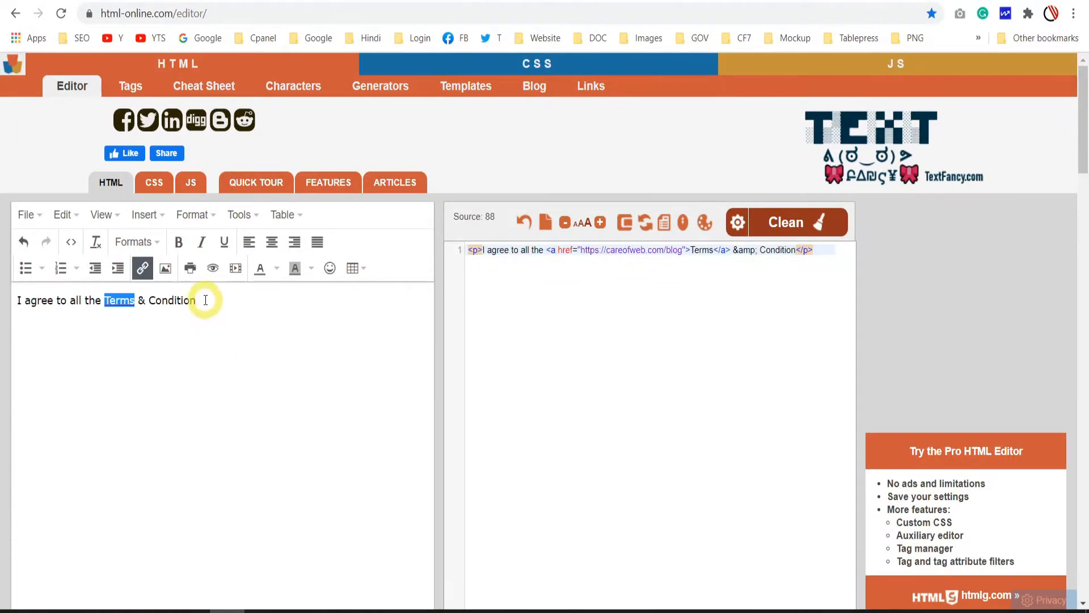
drag(200, 300, 150, 300)
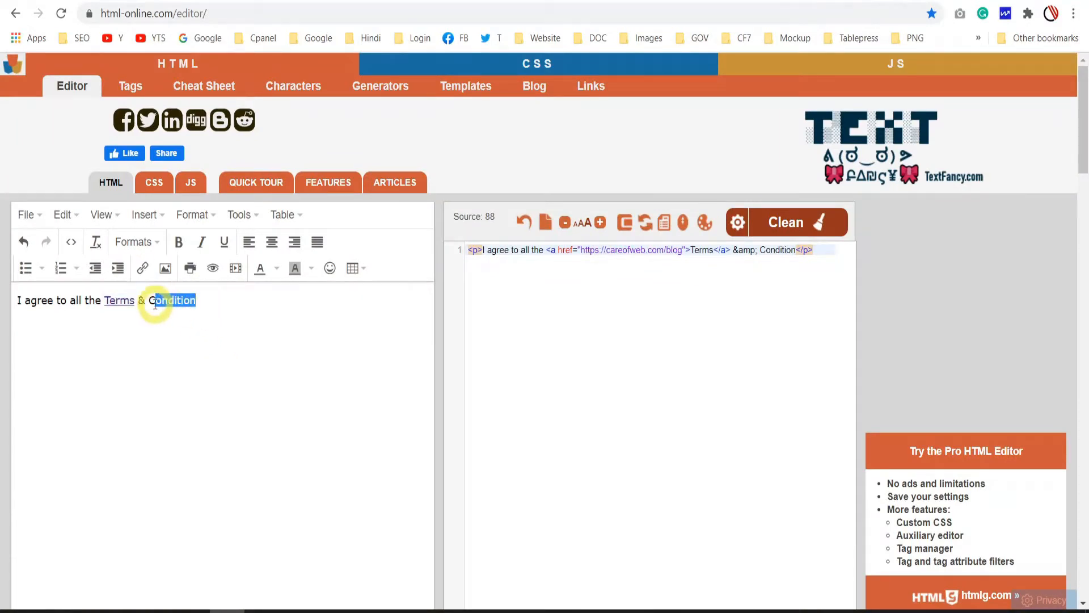
click(142, 267)
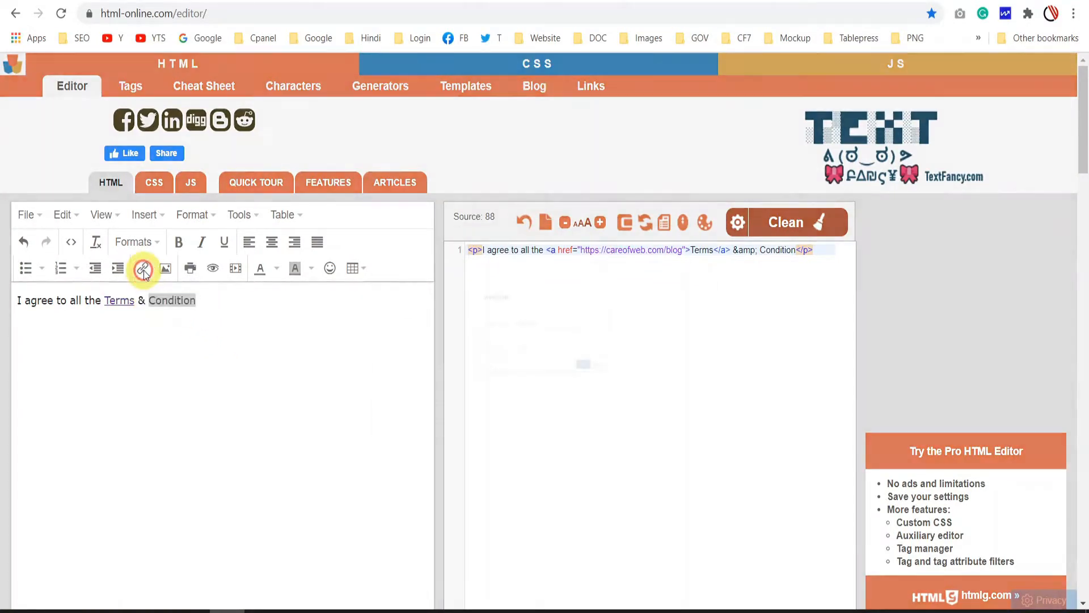
click(507, 276)
text(https://careofweb.com/bl)
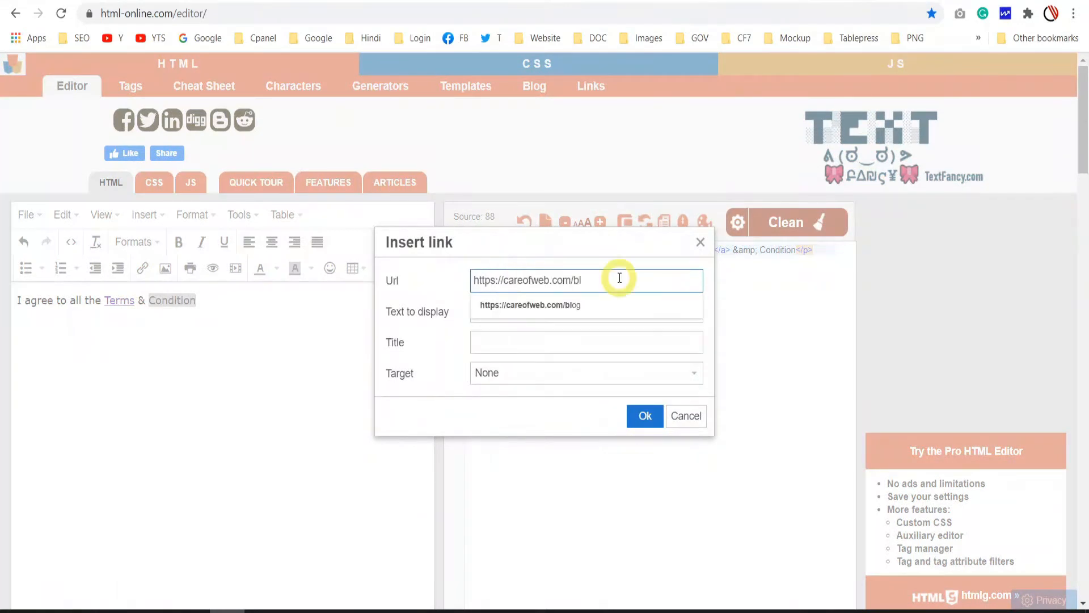
text(co)
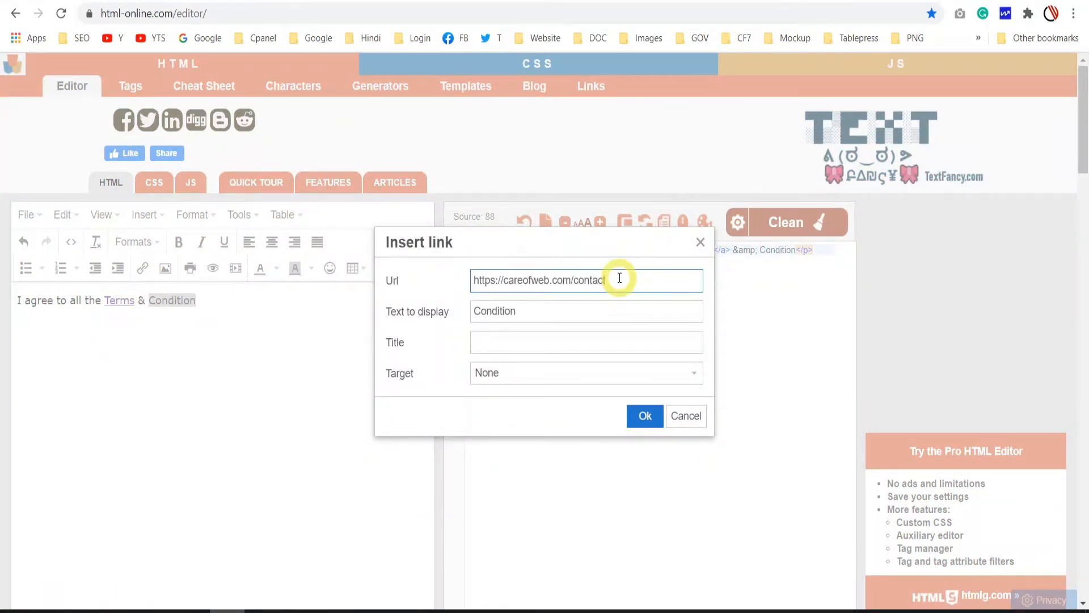
text(ntact)
click(642, 413)
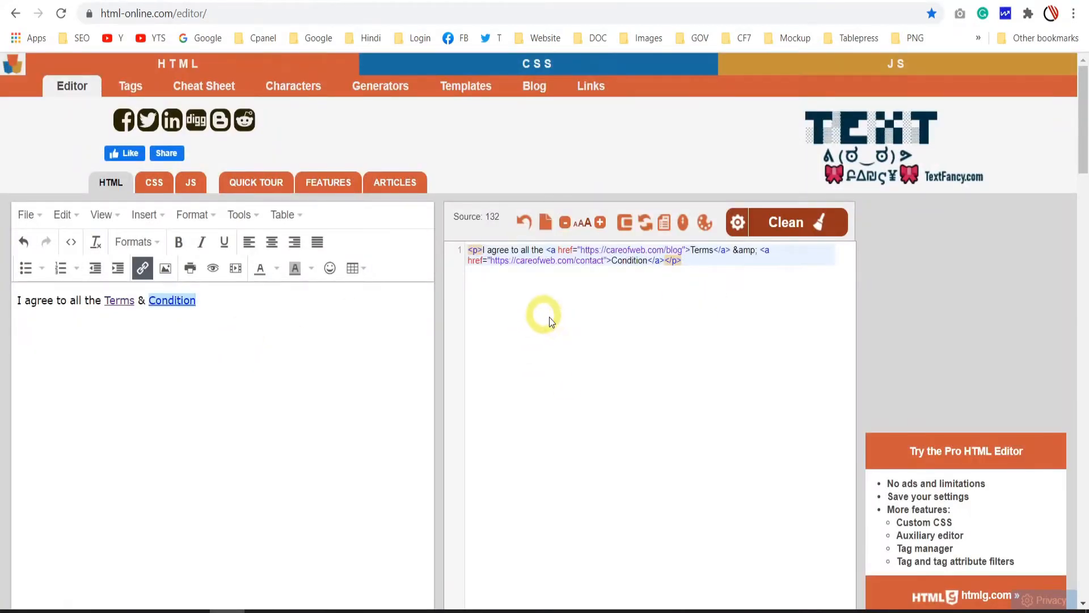
Step: Copy the generated HTML without its paragraph tags and replace the Accept field's acceptance text in the Elementor form with it
scroll(561, 321, up, 5)
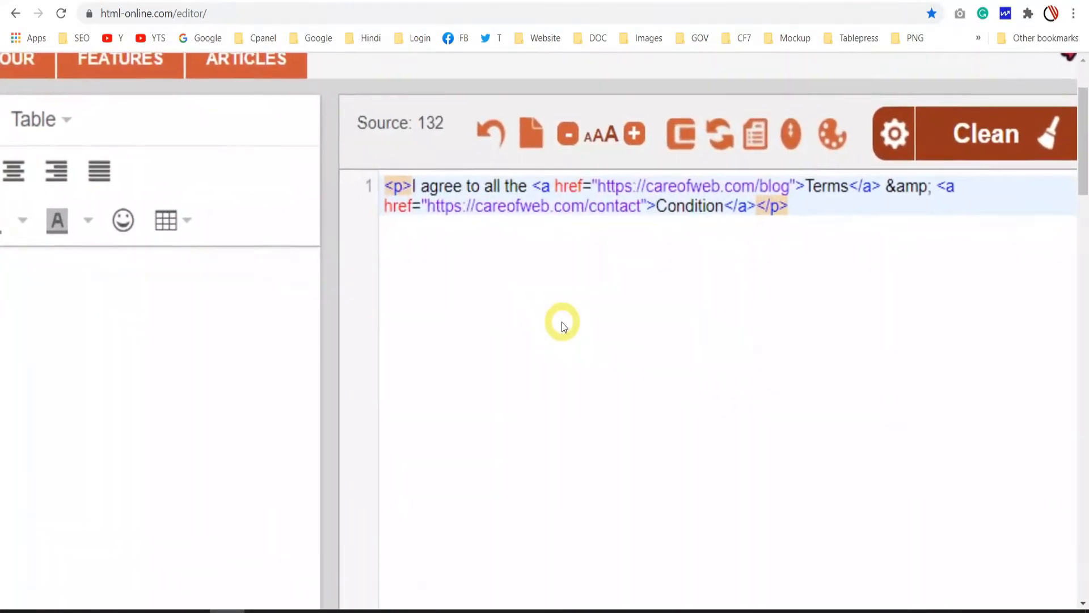
drag(413, 187, 758, 203)
key(ctrl+c)
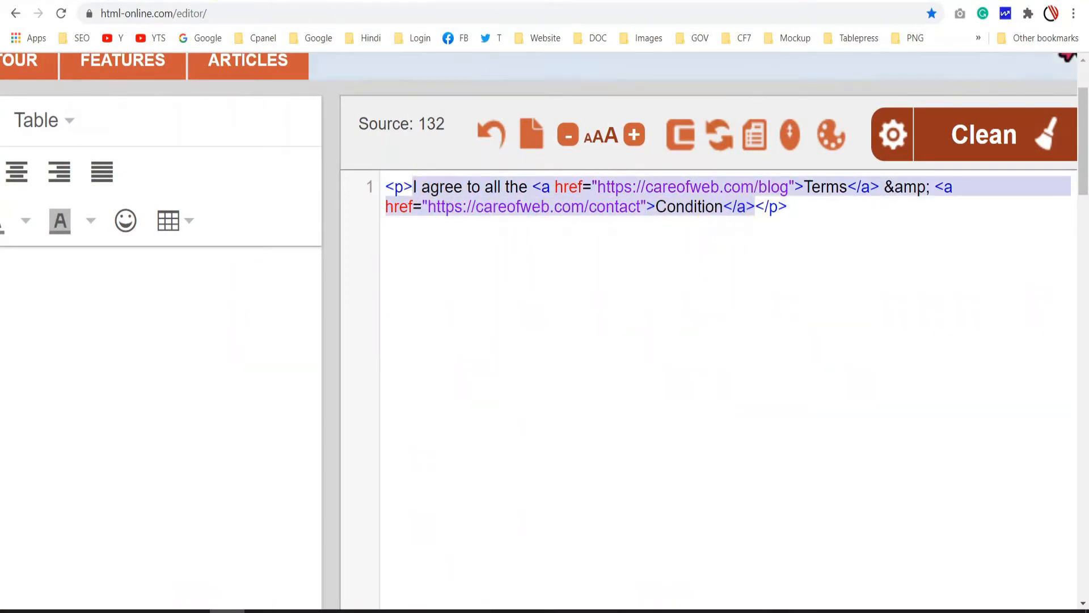
click(266, 1)
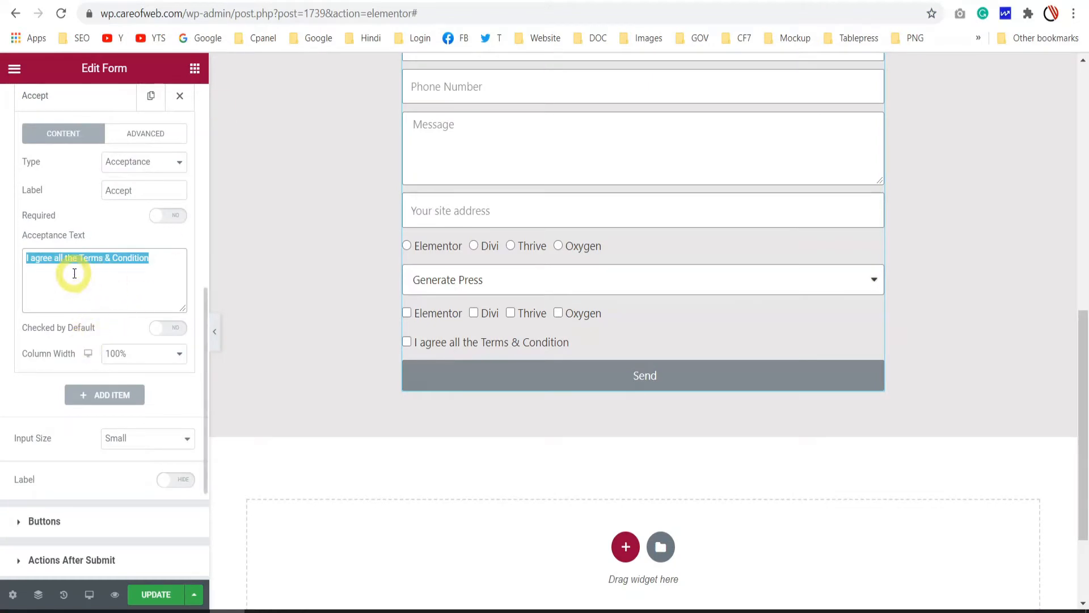
click(152, 261)
drag(163, 260, 7, 262)
key(ctrl+v)
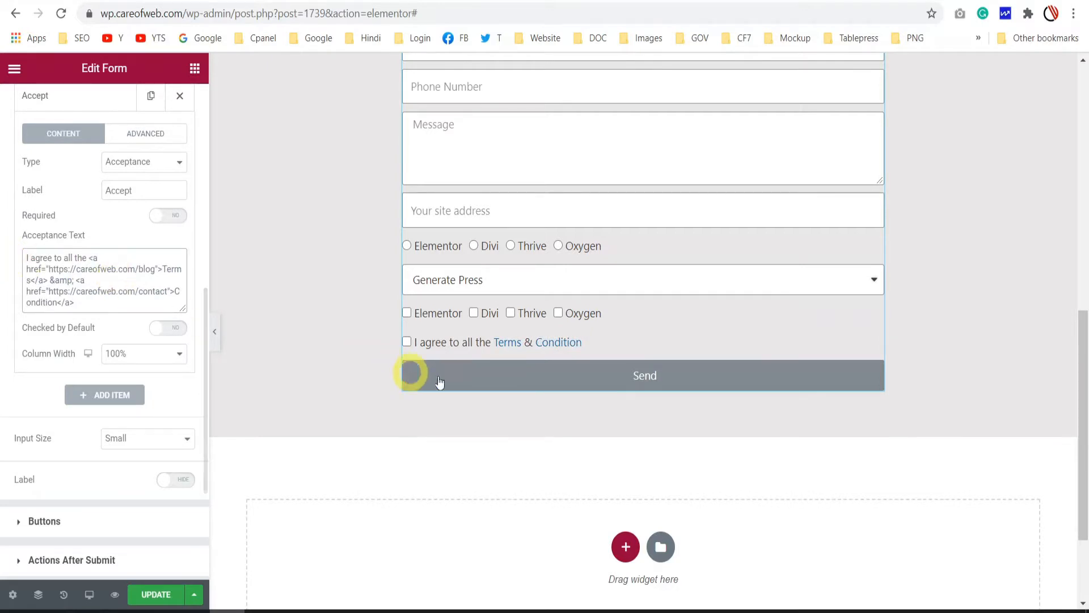
Step: Update the page and test the Terms and Condition links of the acceptance text in the page preview
click(508, 347)
click(154, 595)
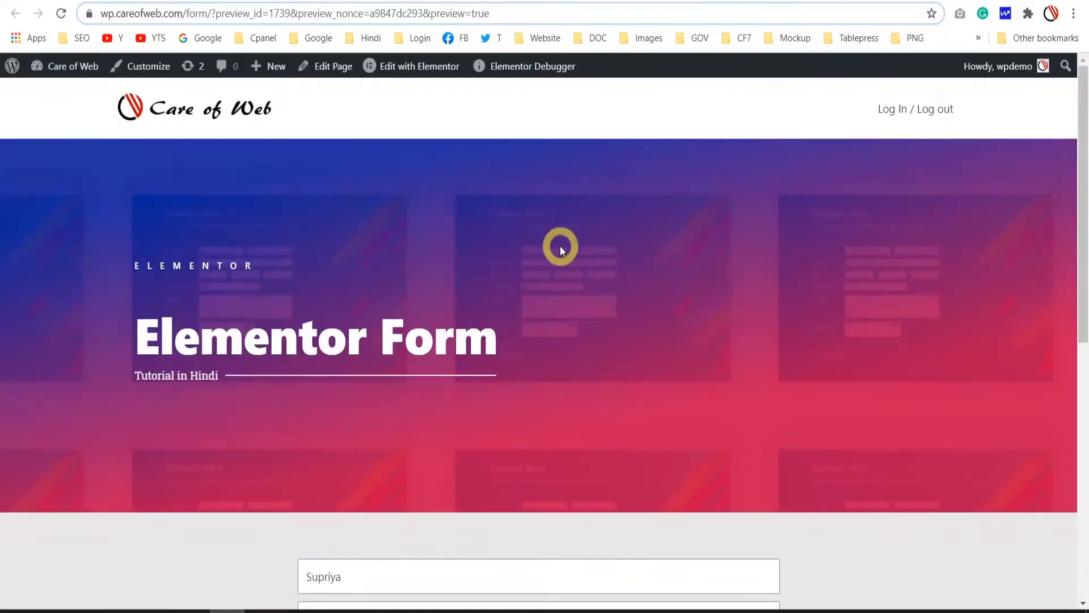
scroll(562, 246, down, 10)
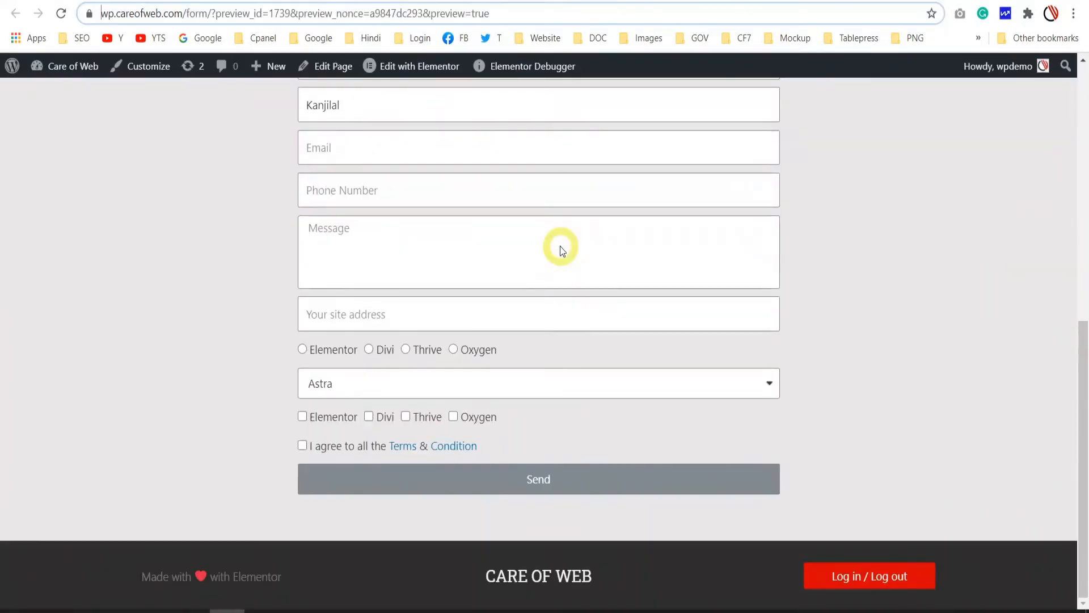
click(408, 448)
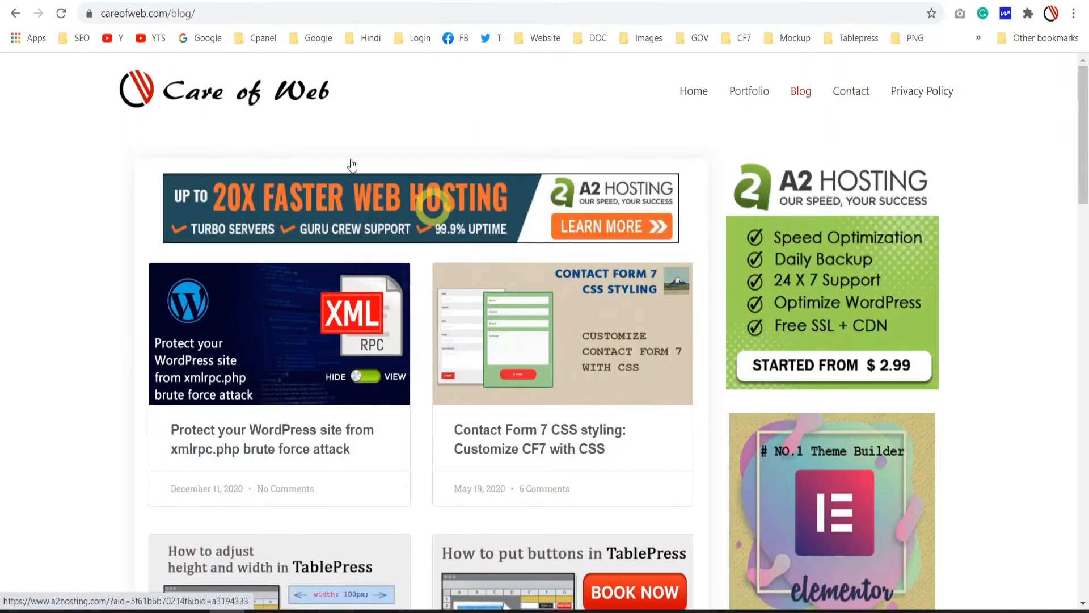
click(15, 16)
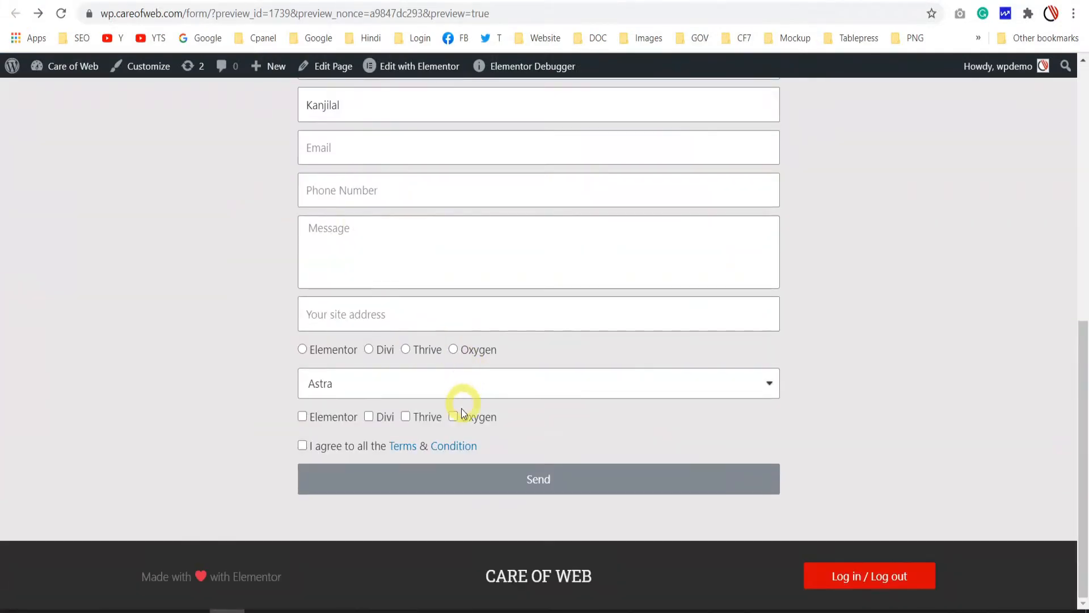
click(456, 446)
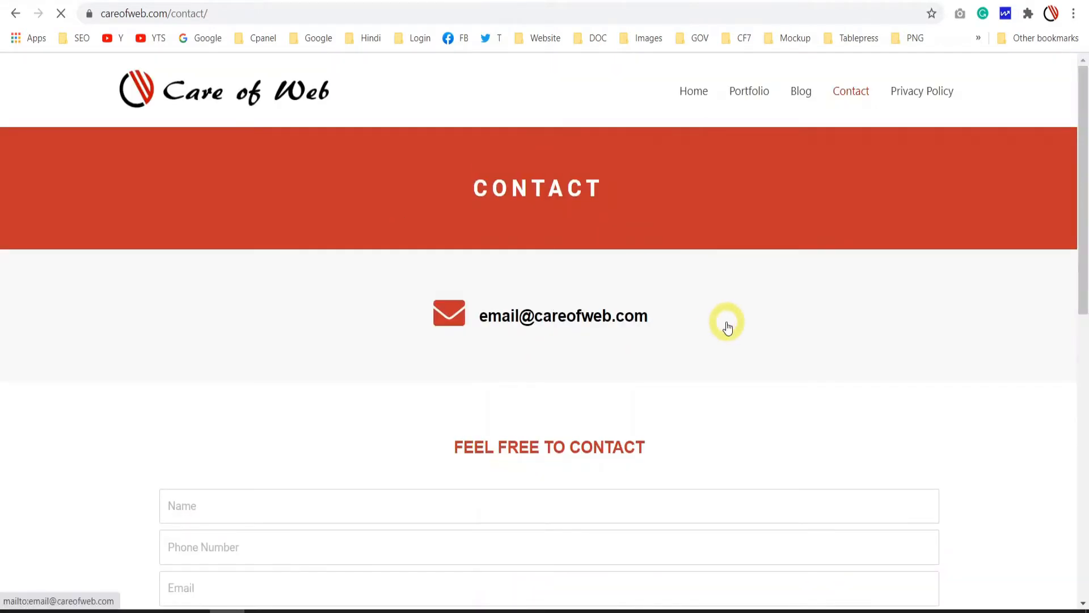
scroll(726, 321, down, 5)
scroll(726, 317, up, 5)
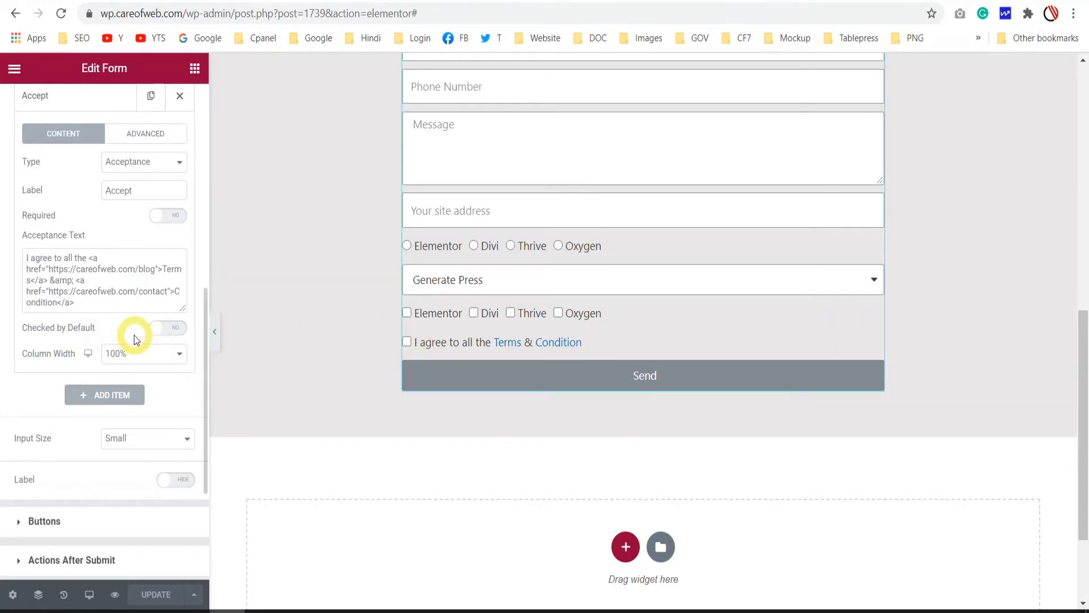
Step: Try the Accept field's Checked by Default option, switch it off again and collapse the field's settings
click(174, 330)
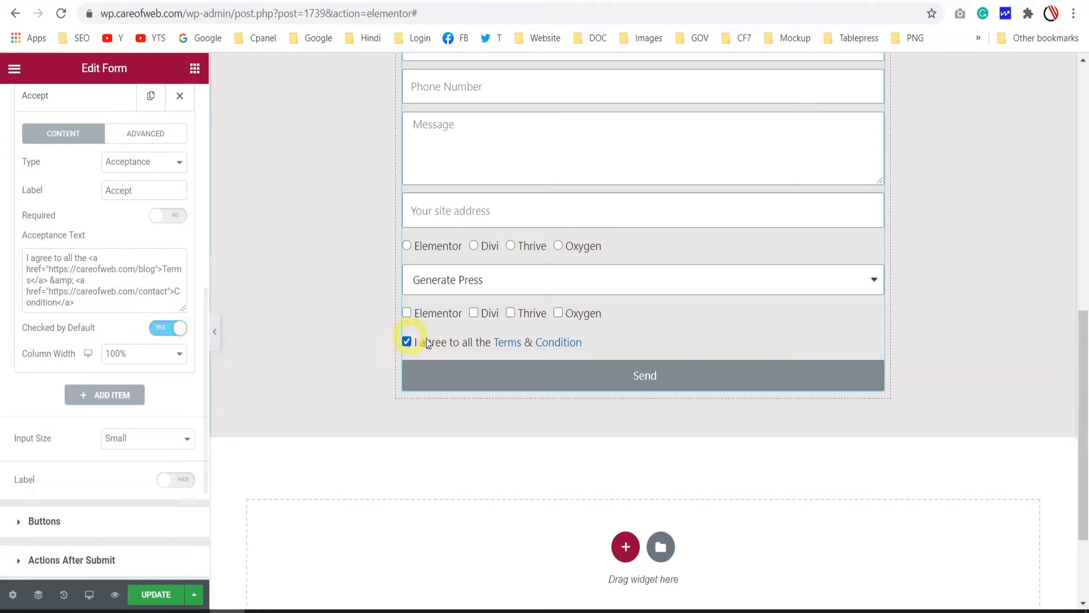
click(160, 333)
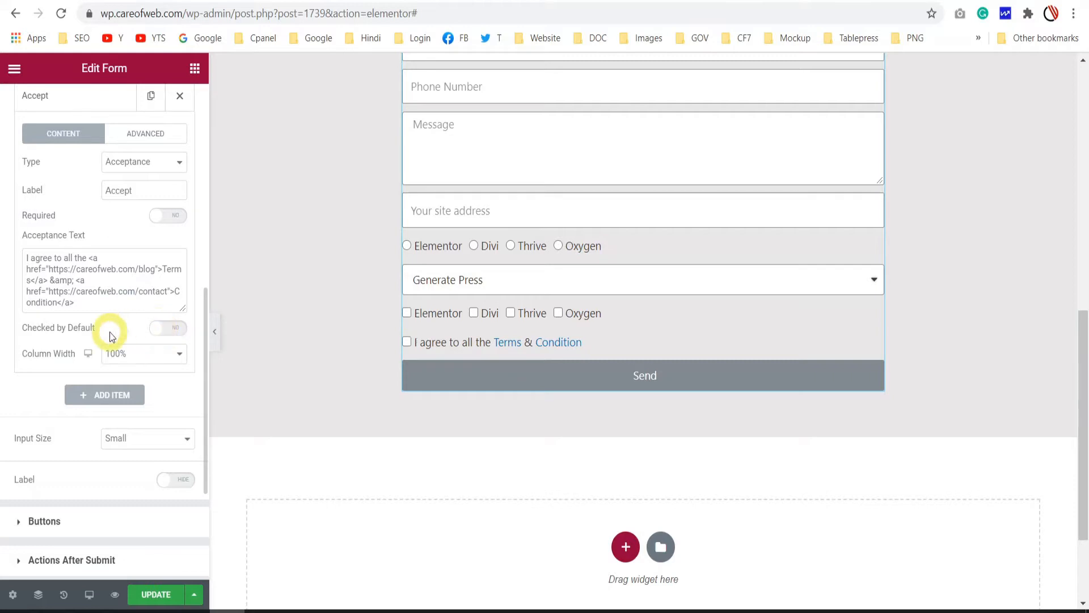
scroll(109, 335, up, 3)
click(107, 290)
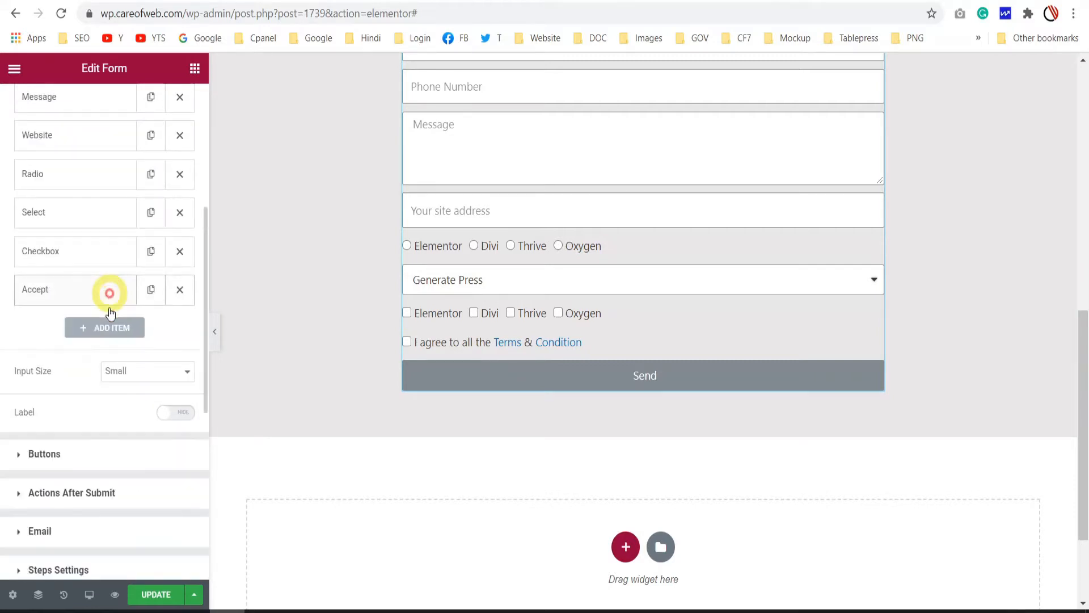
Step: Add a form field of type Number with the placeholder "Age" and the label "Age"
click(107, 326)
click(166, 205)
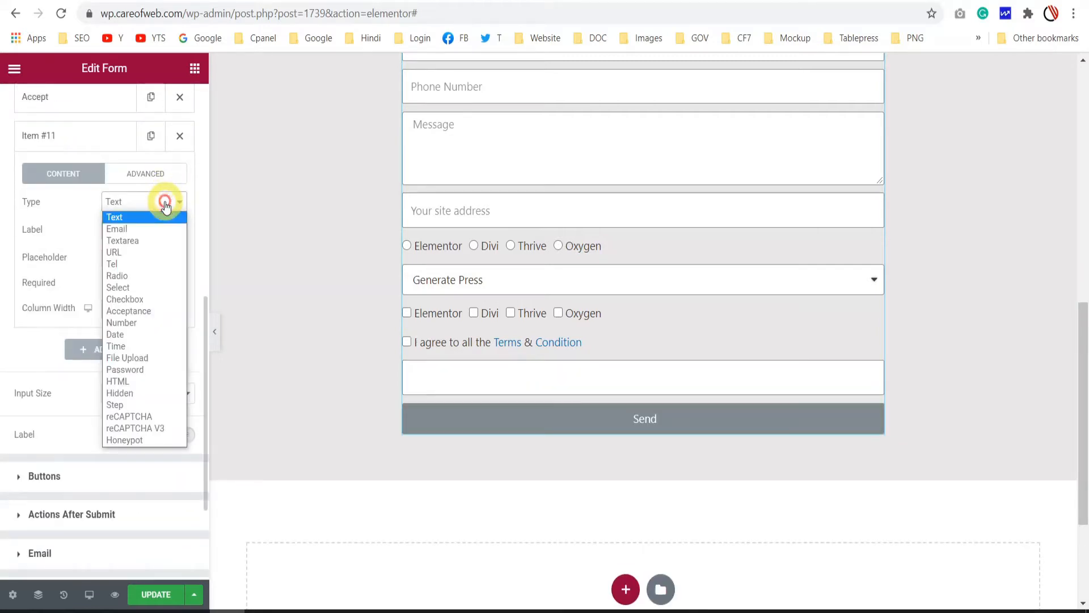
click(172, 325)
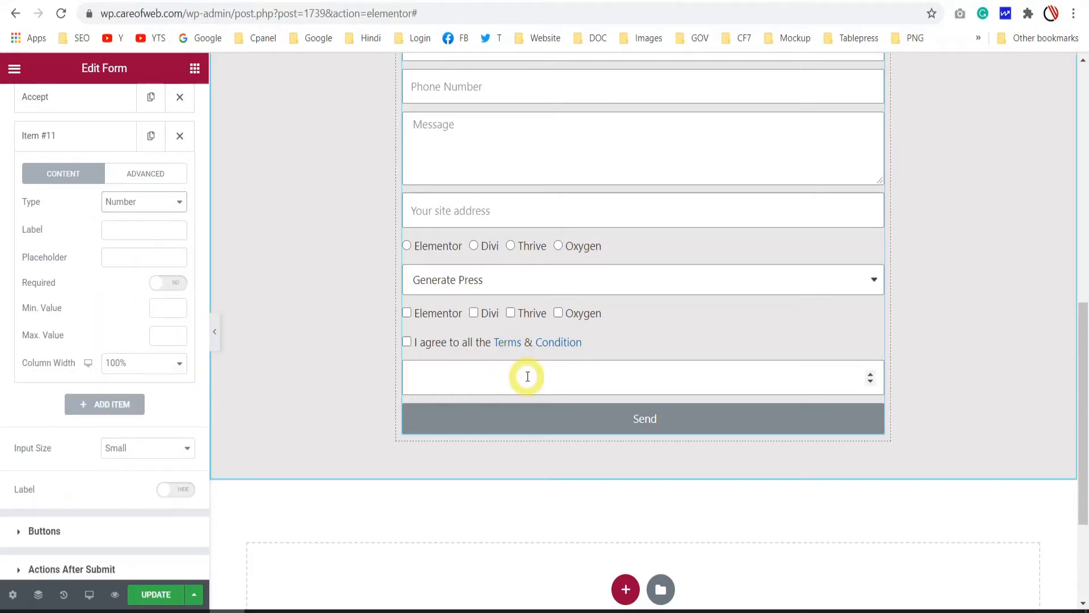
click(128, 260)
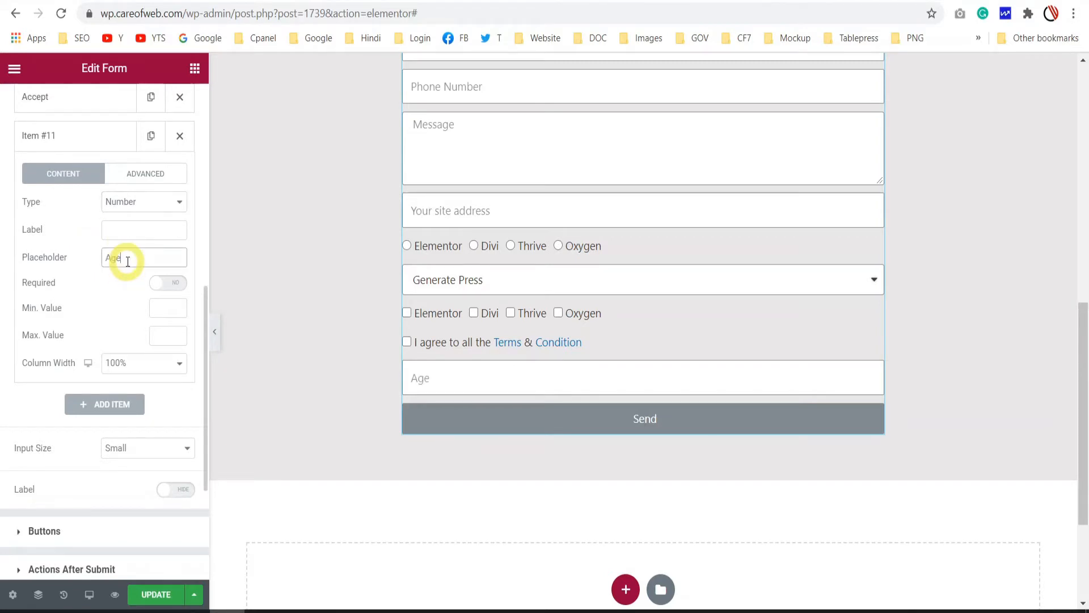
click(138, 229)
text(Ag)
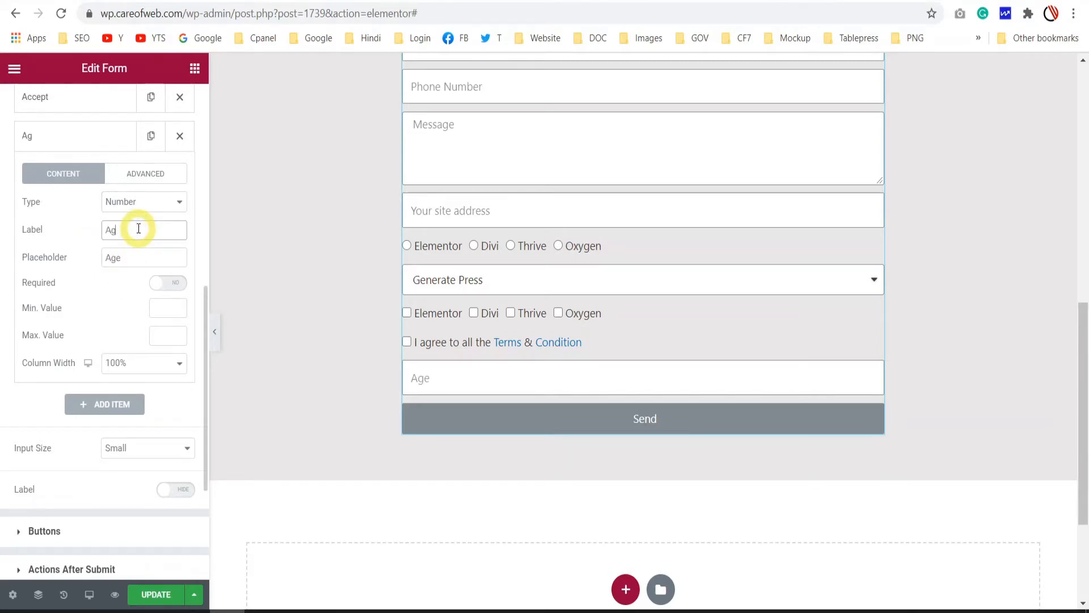
text(e)
Step: Set the Age field's minimum value to 18 and maximum to 60, and enter 17 in the form preview as a test
scroll(126, 199, down, 2)
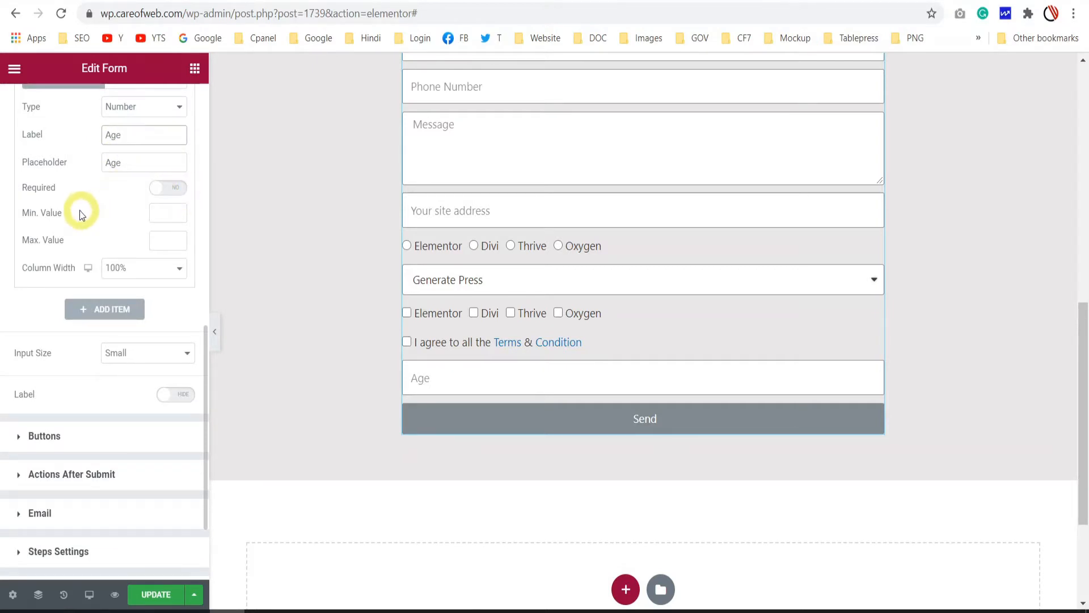
click(163, 215)
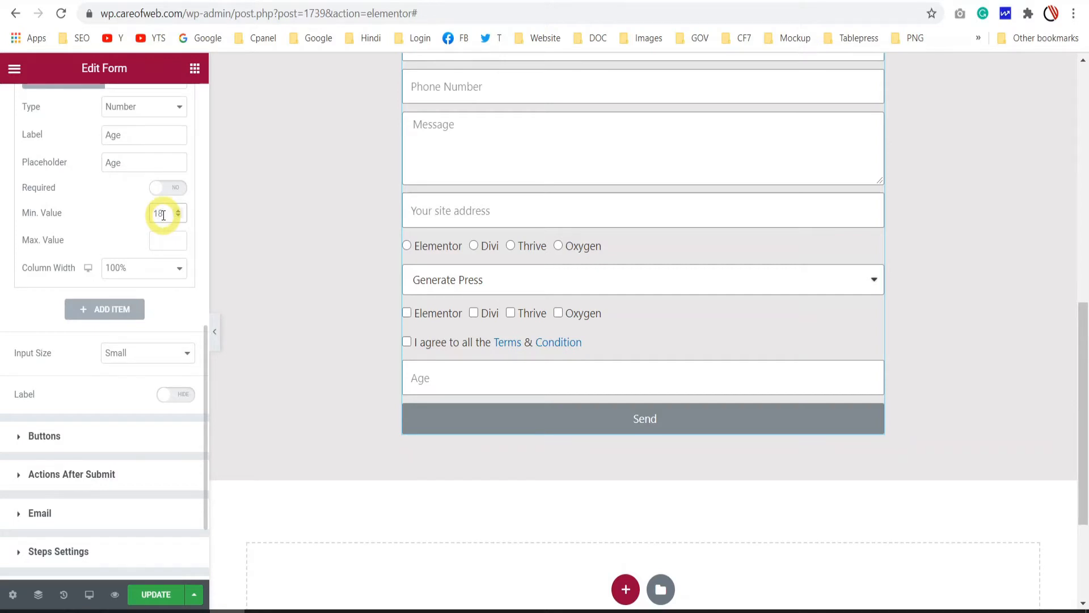
text(18)
click(163, 238)
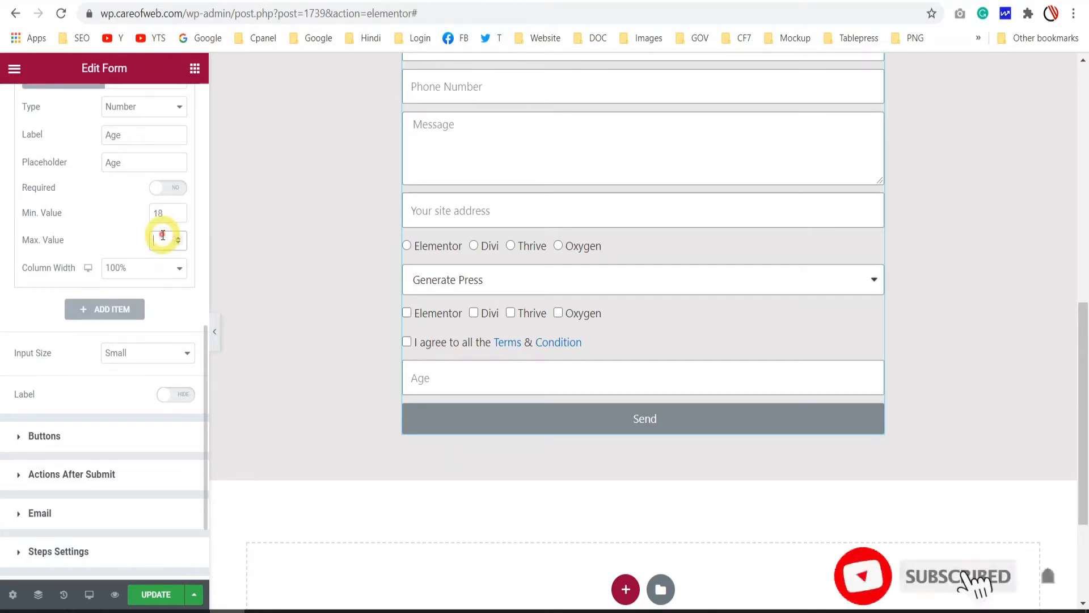
text(60)
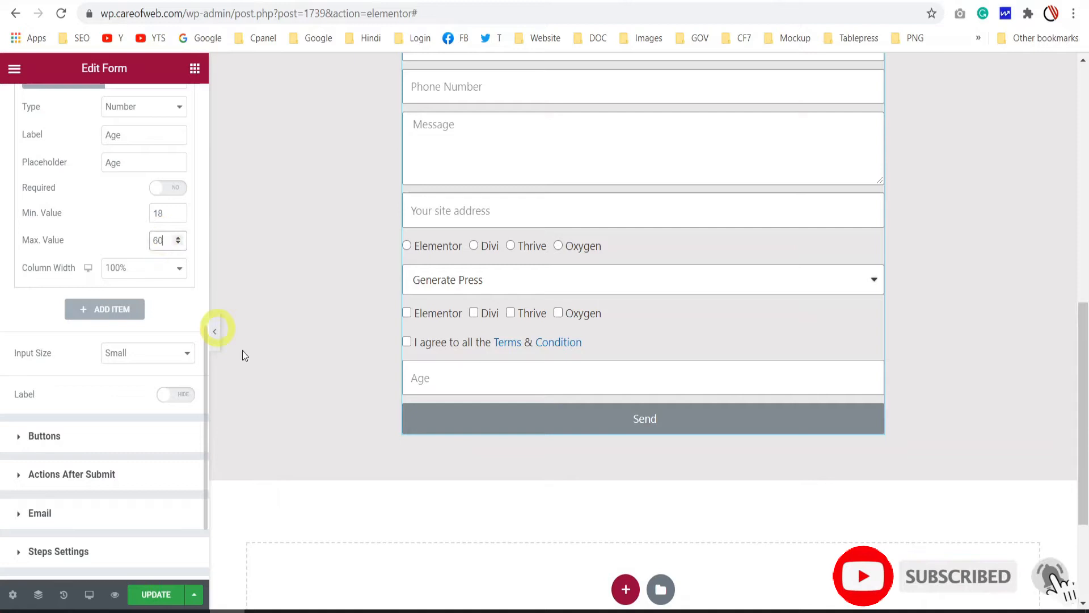
click(623, 374)
text(17)
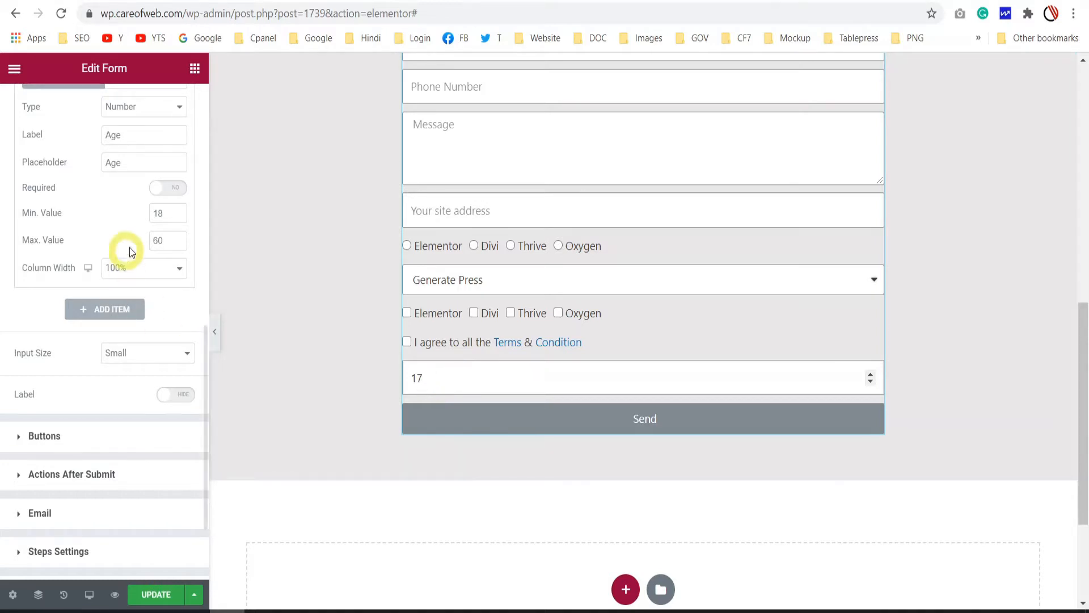
Step: Add a form field of type Date with the label "Date" and the placeholder "Your Desire Date"
scroll(85, 244, up, 2)
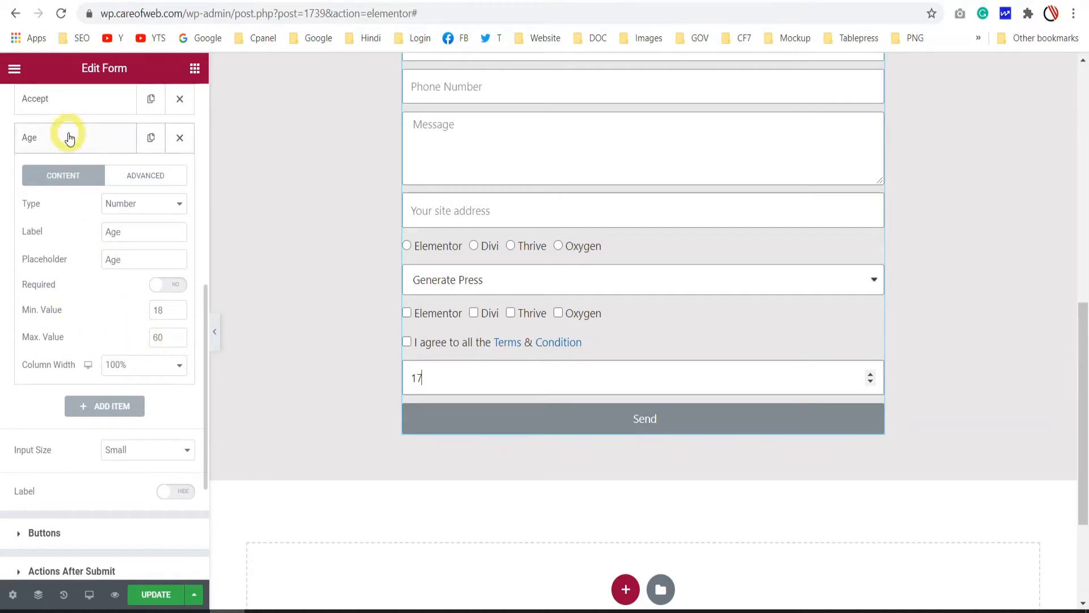
click(141, 258)
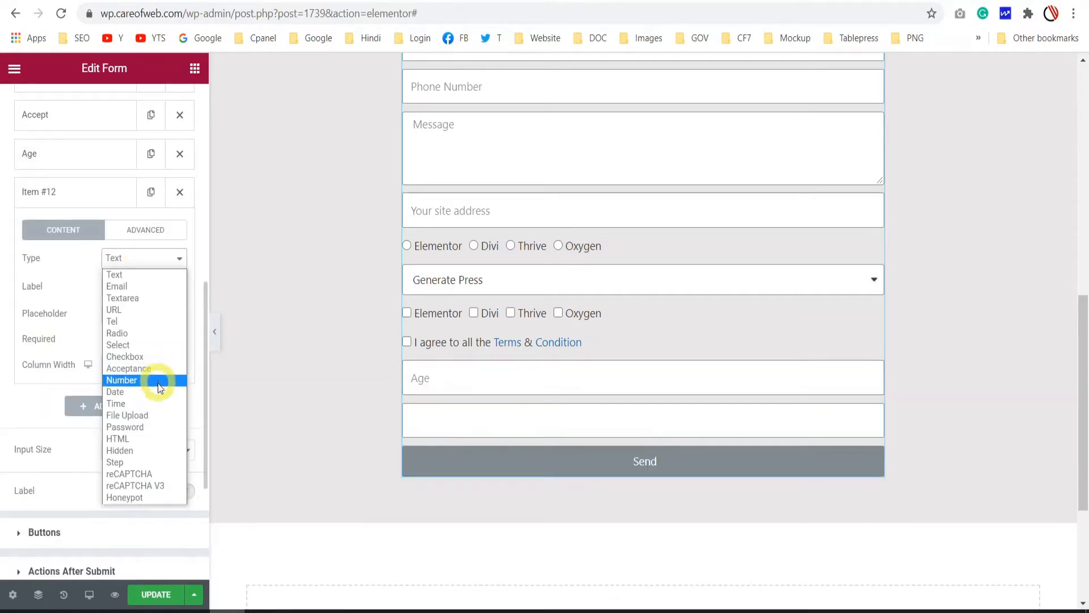
click(159, 394)
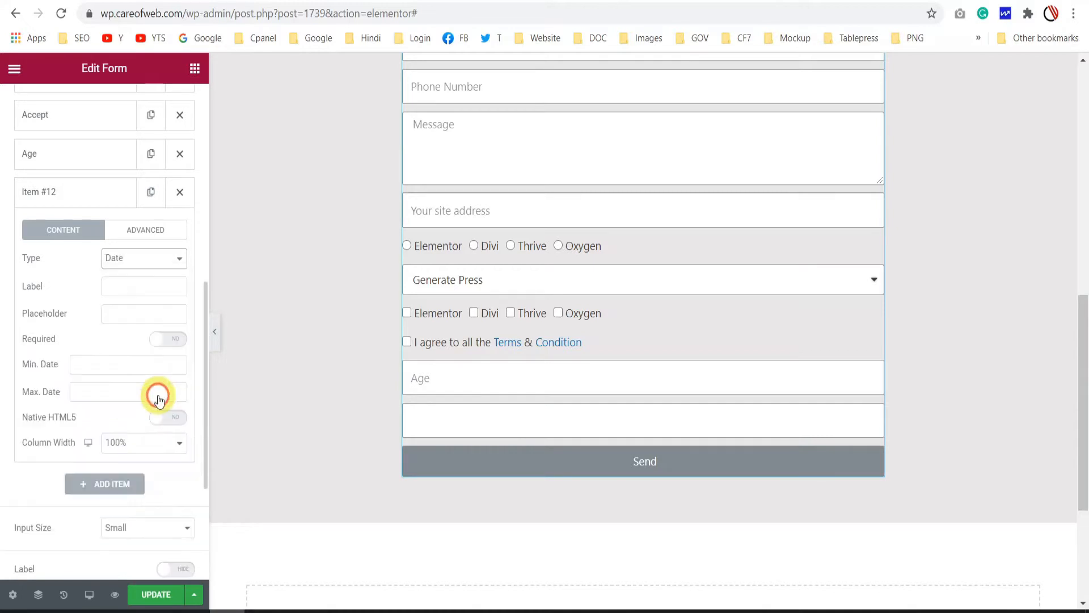
scroll(131, 211, down, 2)
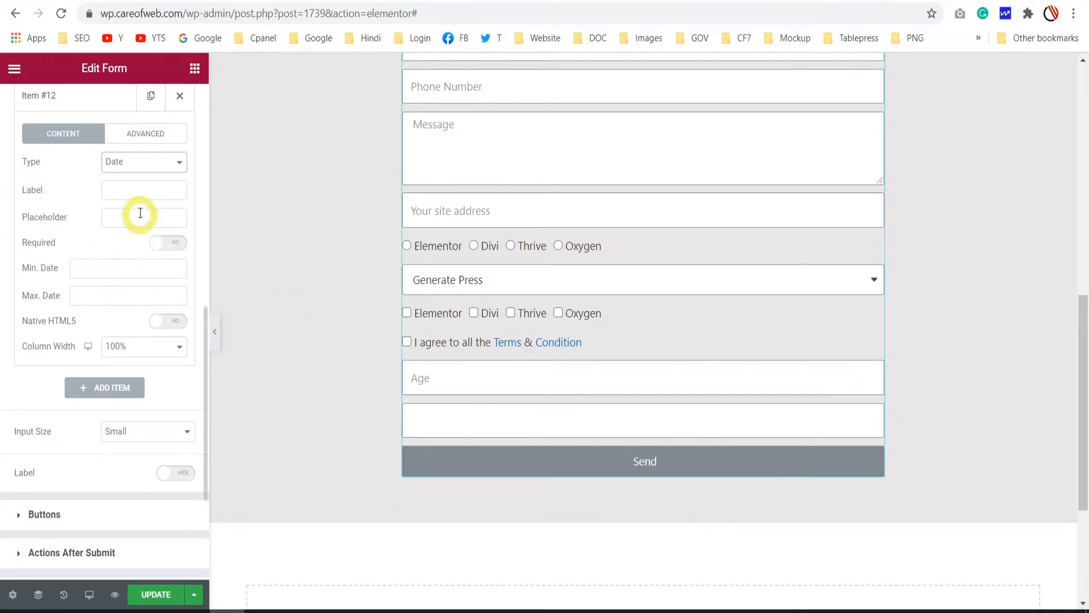
click(138, 190)
text(Date)
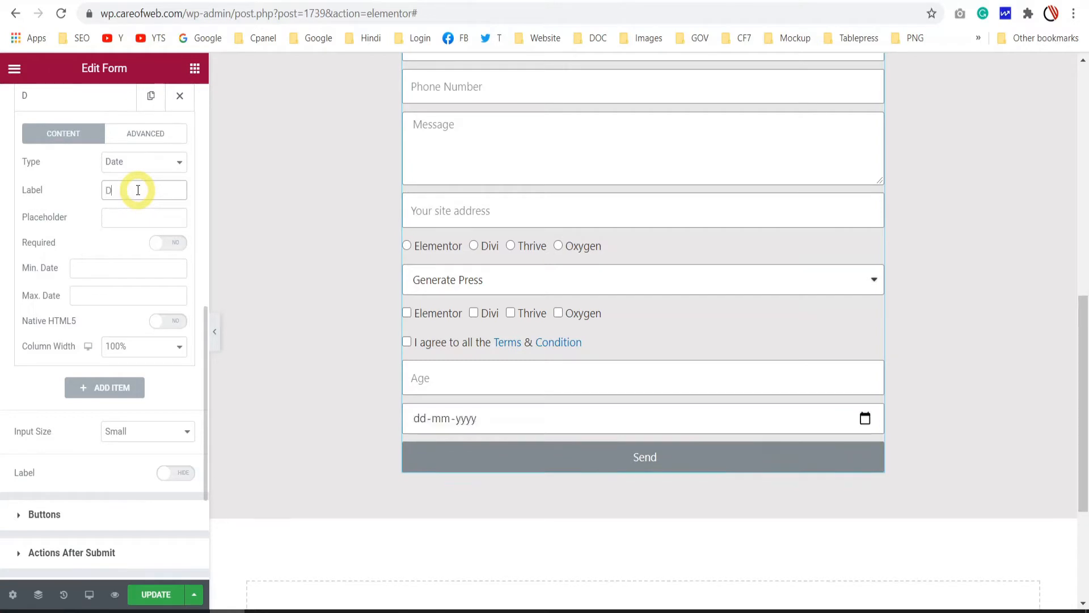
click(139, 216)
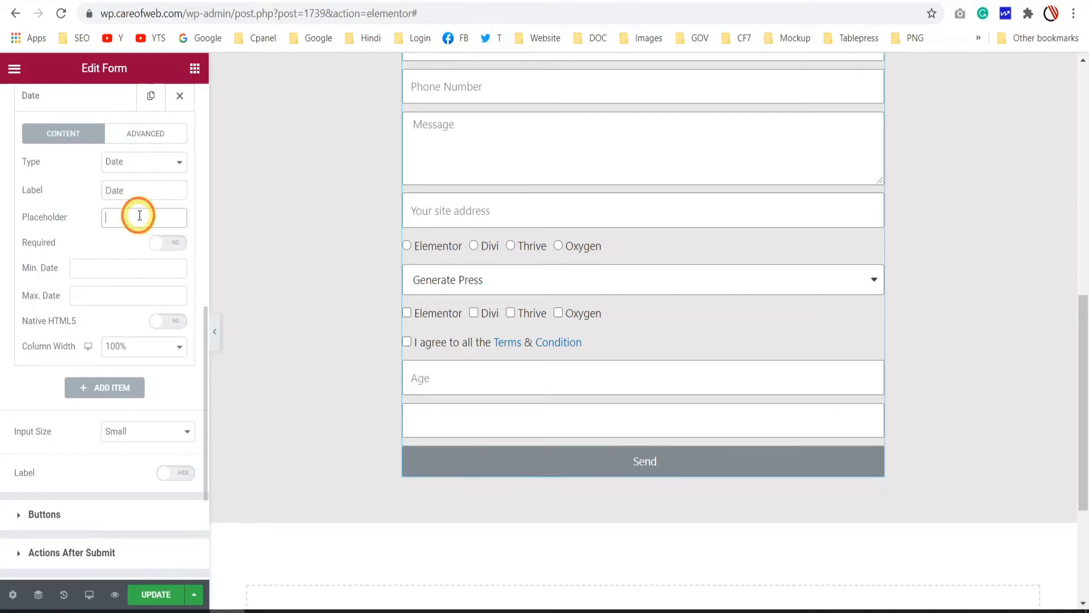
text(Your Desire Date)
Step: Set the Date field's minimum date to 2020-12-22 and maximum date to 2020-12-31, and check the selectable days in the form preview
scroll(125, 374, up, 2)
click(125, 368)
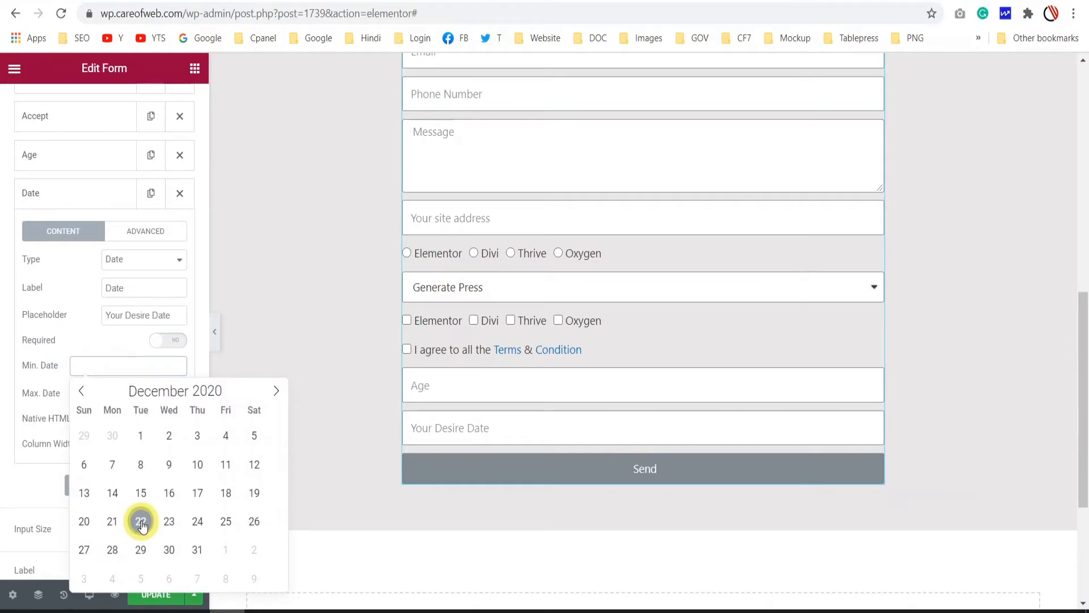
click(141, 521)
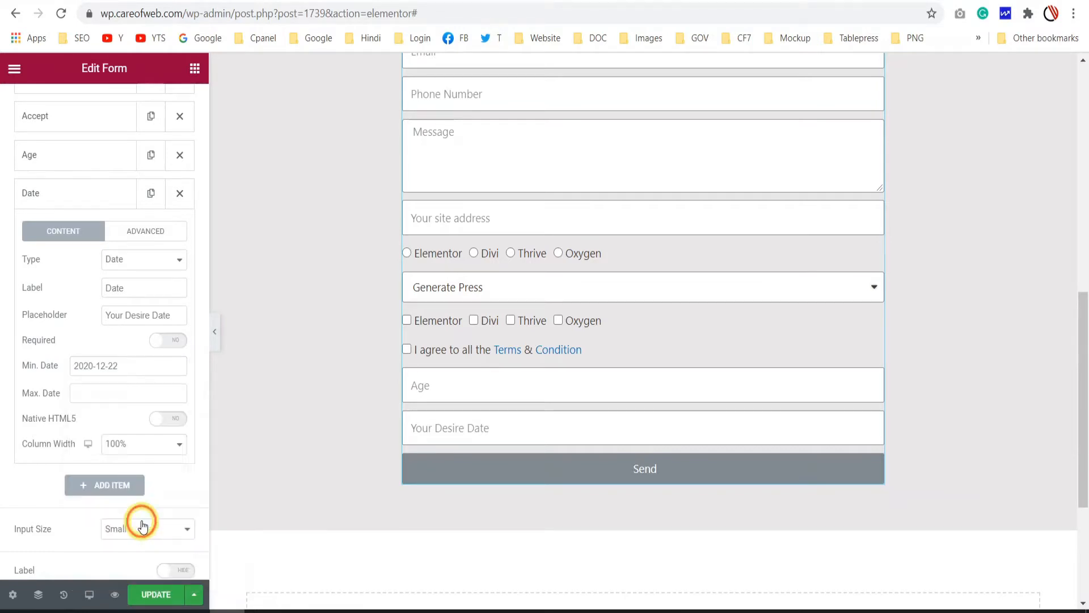
click(111, 396)
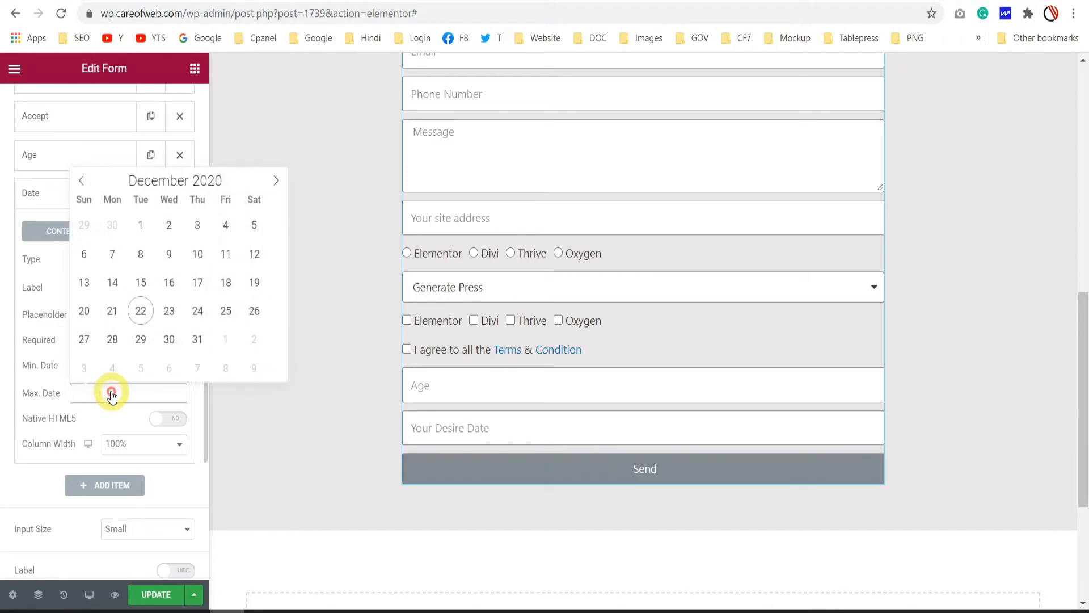
click(197, 340)
scroll(92, 355, down, 3)
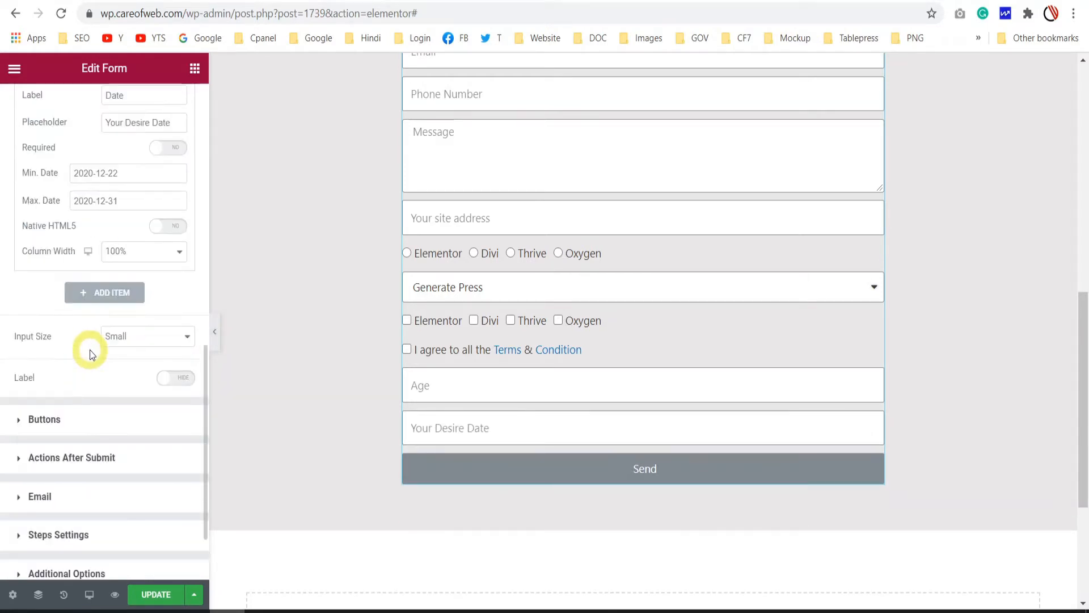
click(523, 438)
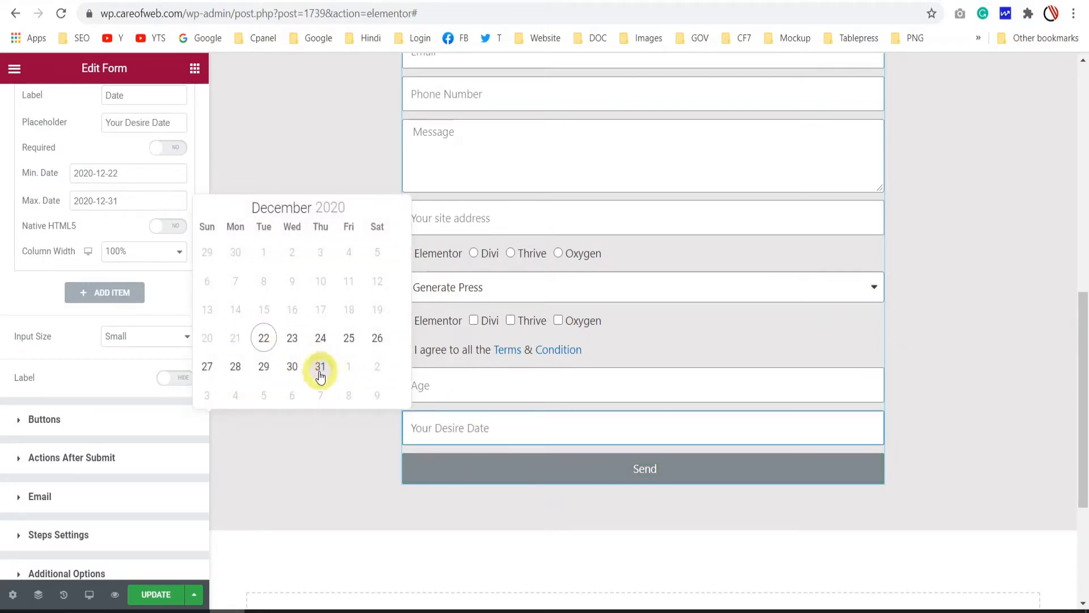
Step: Change the Date field's maximum date to 2020-12-26 and check the selectable days in the form preview
click(115, 200)
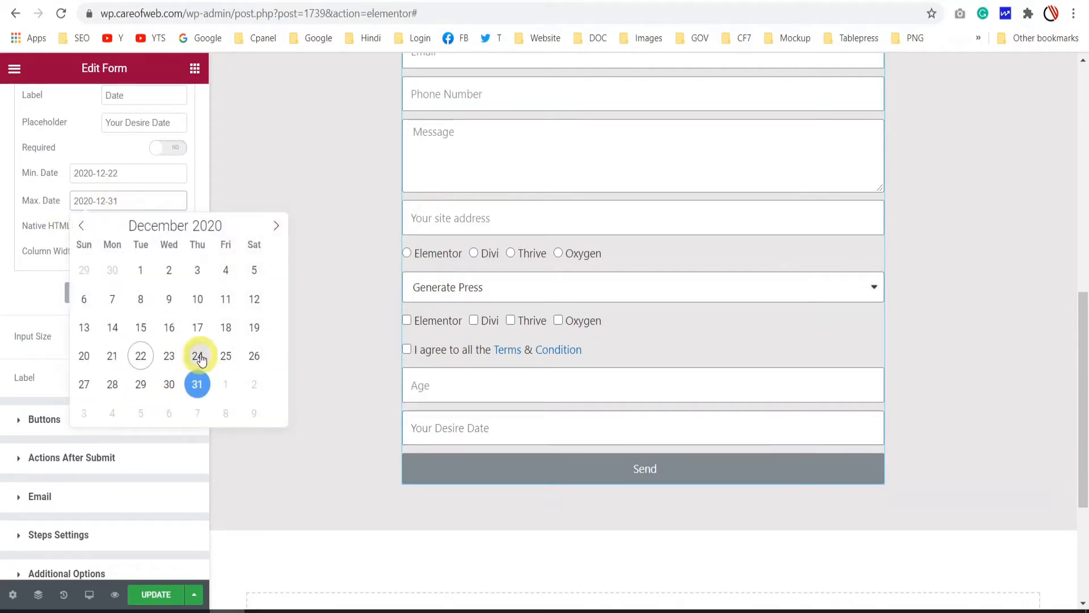
click(254, 356)
click(472, 426)
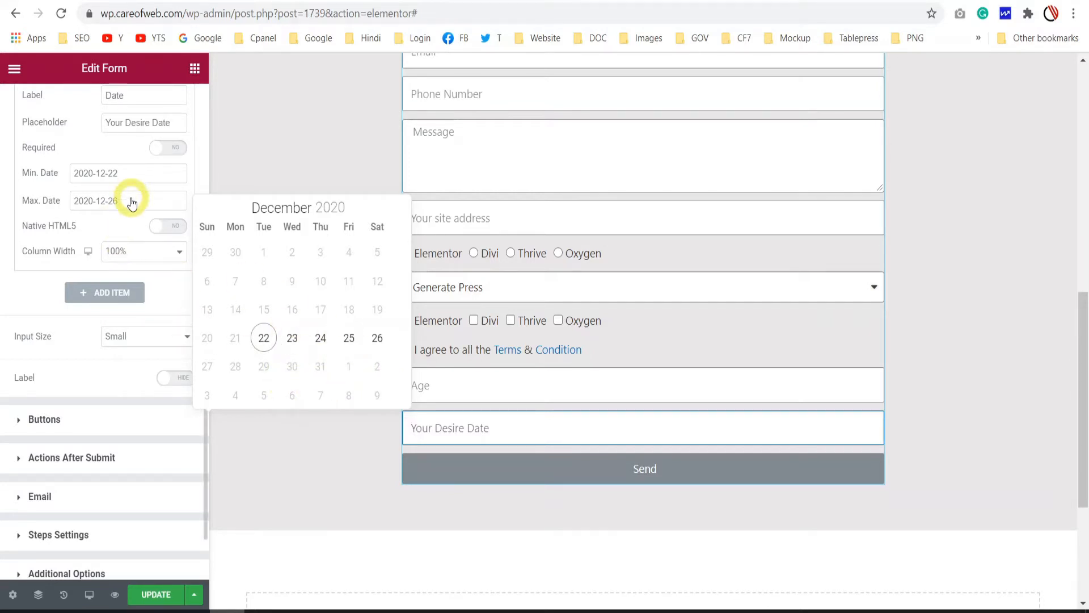
click(57, 215)
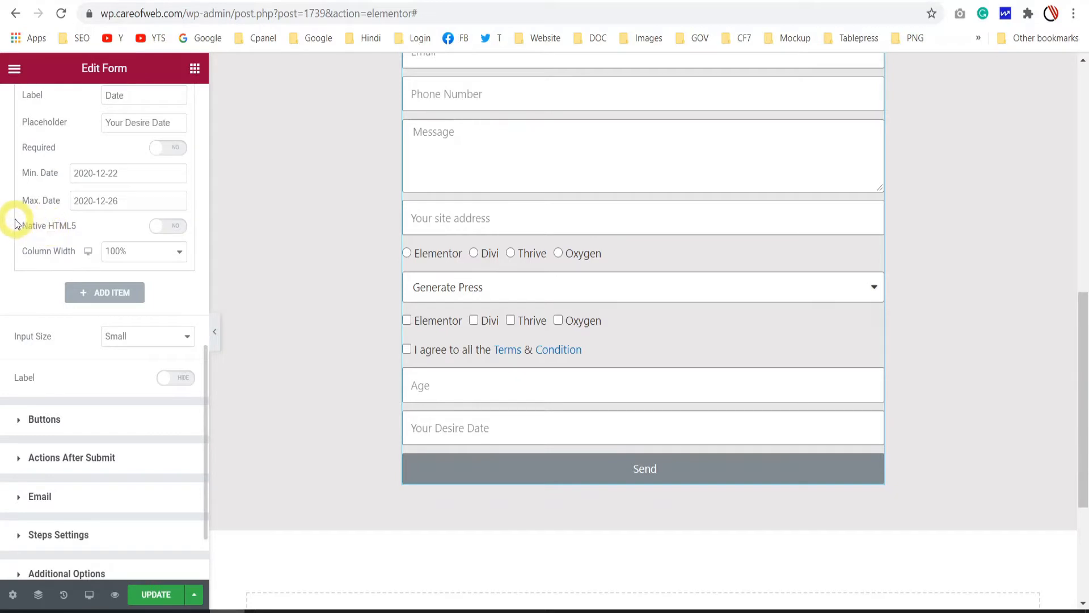
scroll(17, 224, up, 4)
scroll(108, 253, down, 4)
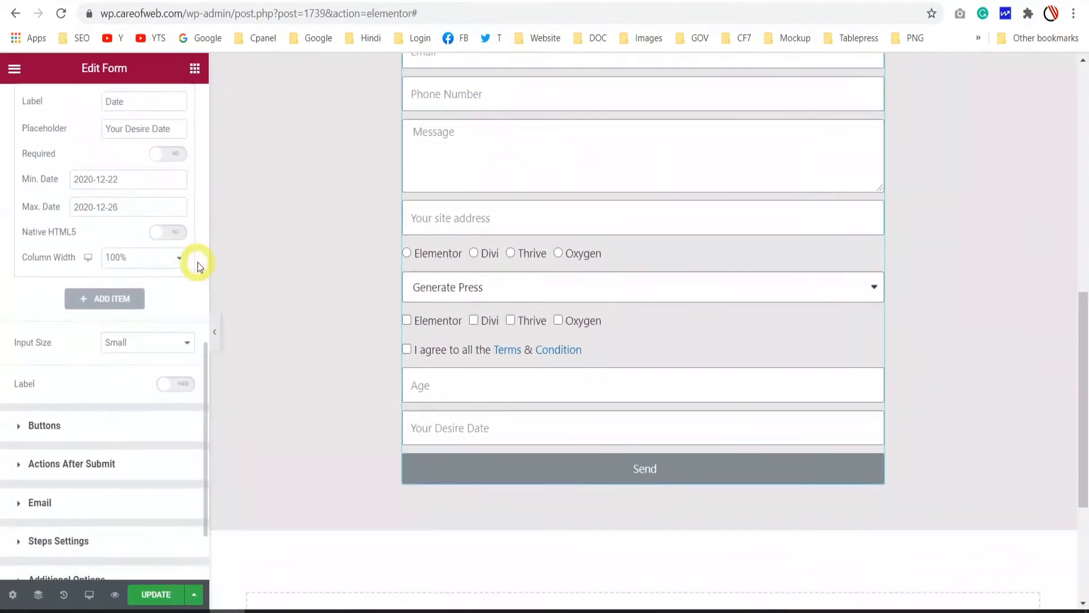
click(568, 426)
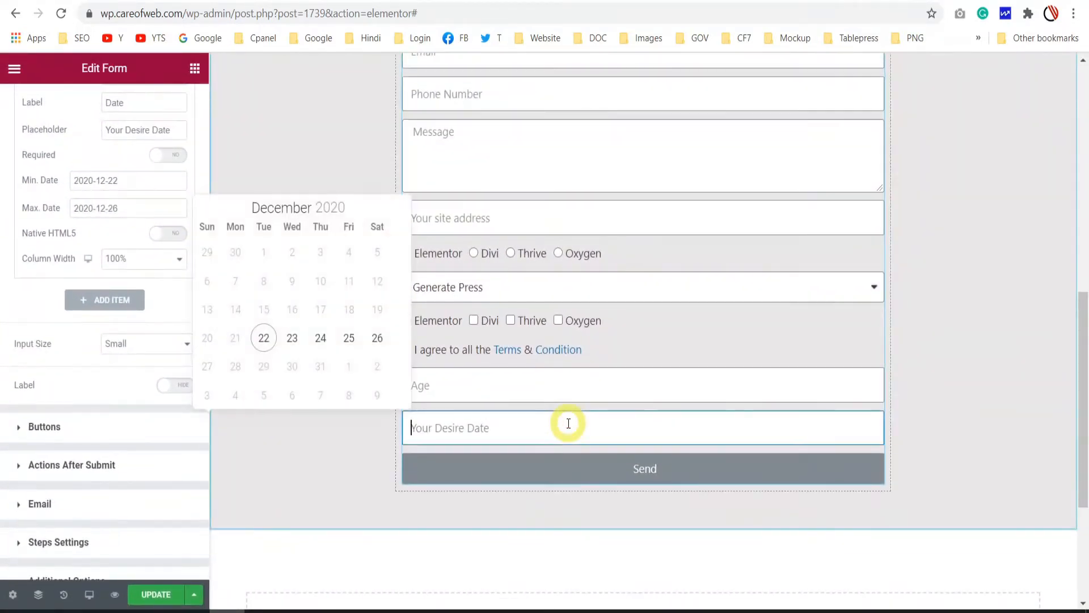
Step: Switch on the Date field's Native HTML5 option and open its calendar in the form preview
click(57, 233)
click(168, 234)
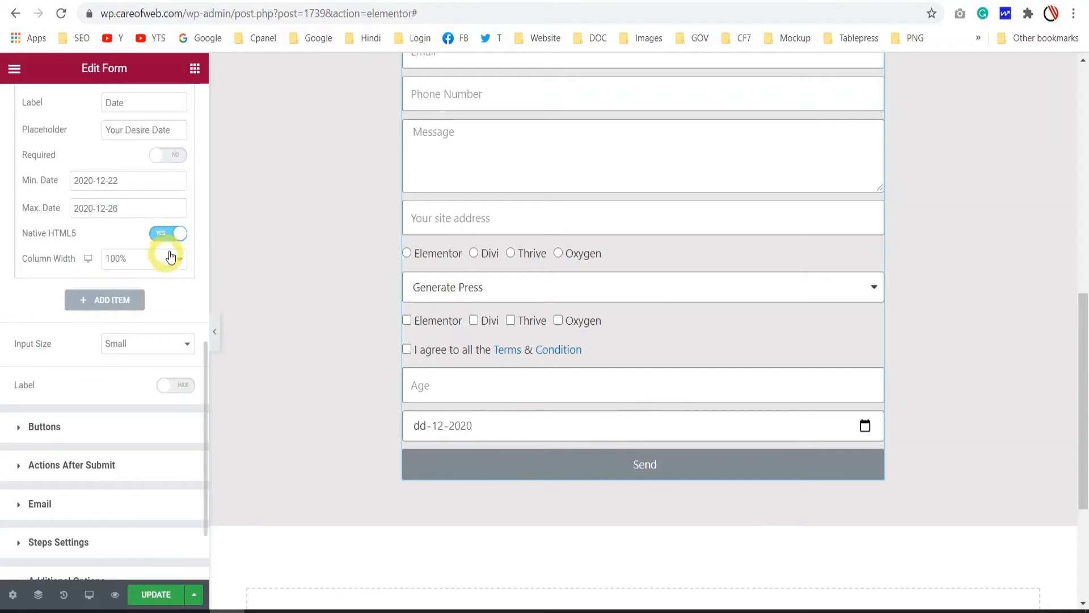
click(566, 427)
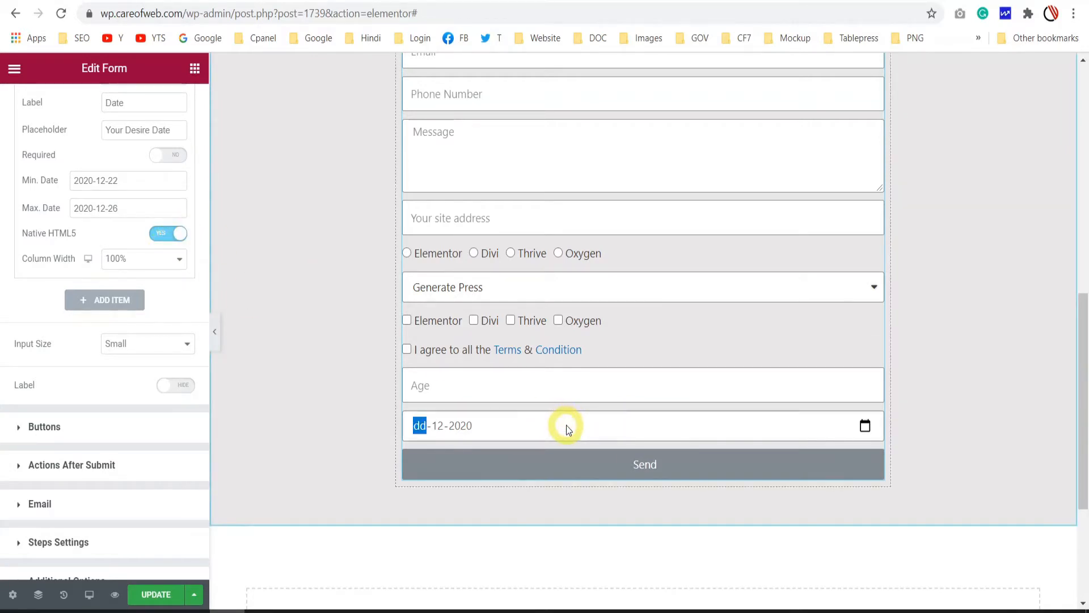
click(864, 425)
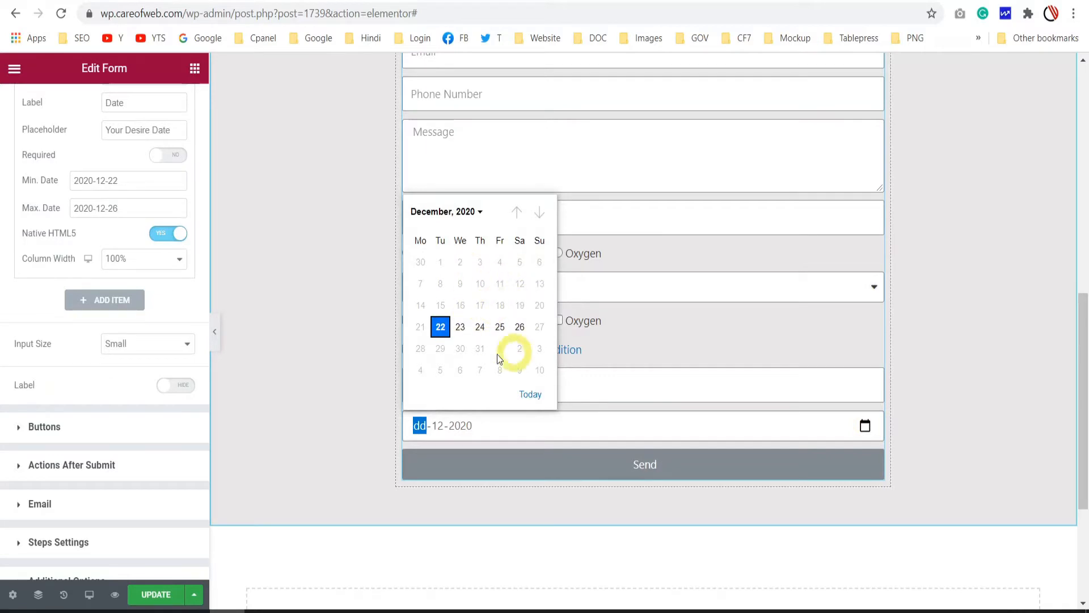
Step: Add a form field of type Time with the label "Time" and the placeholder "Desire Time"
scroll(37, 213, up, 2)
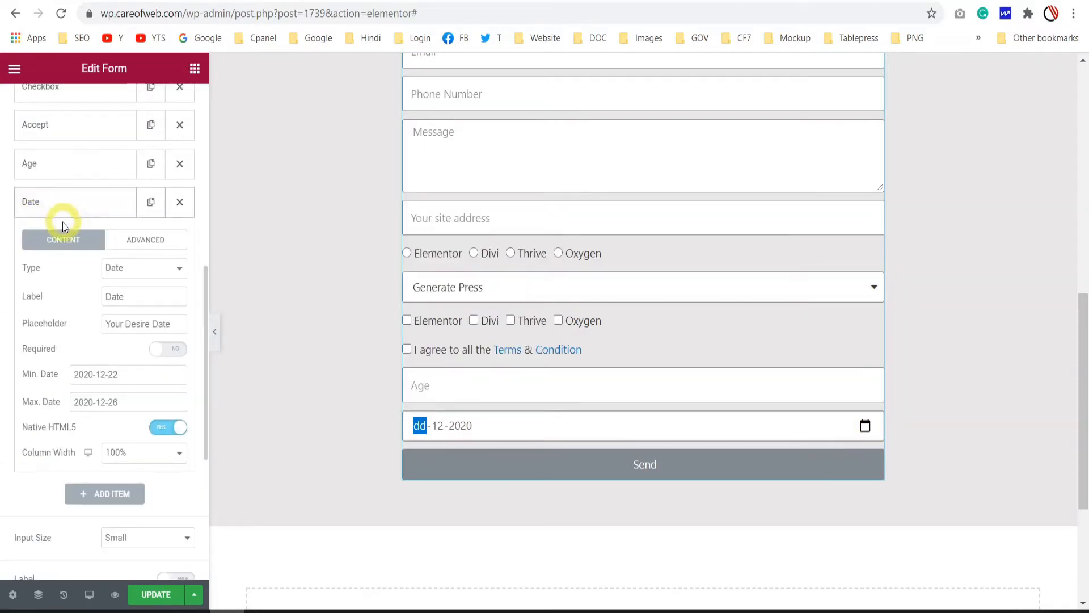
click(105, 491)
click(143, 307)
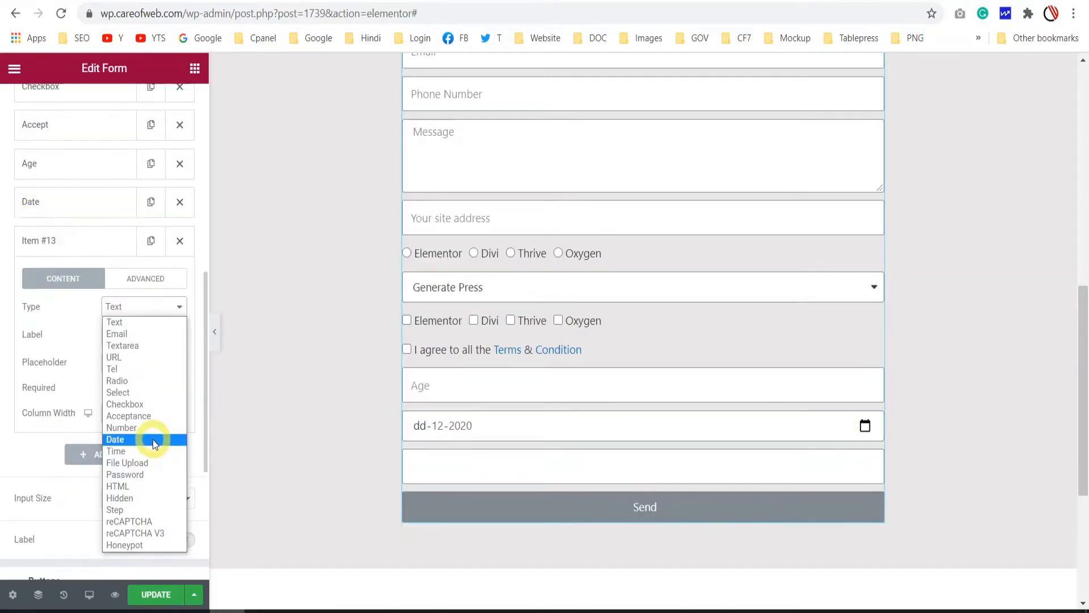
click(152, 450)
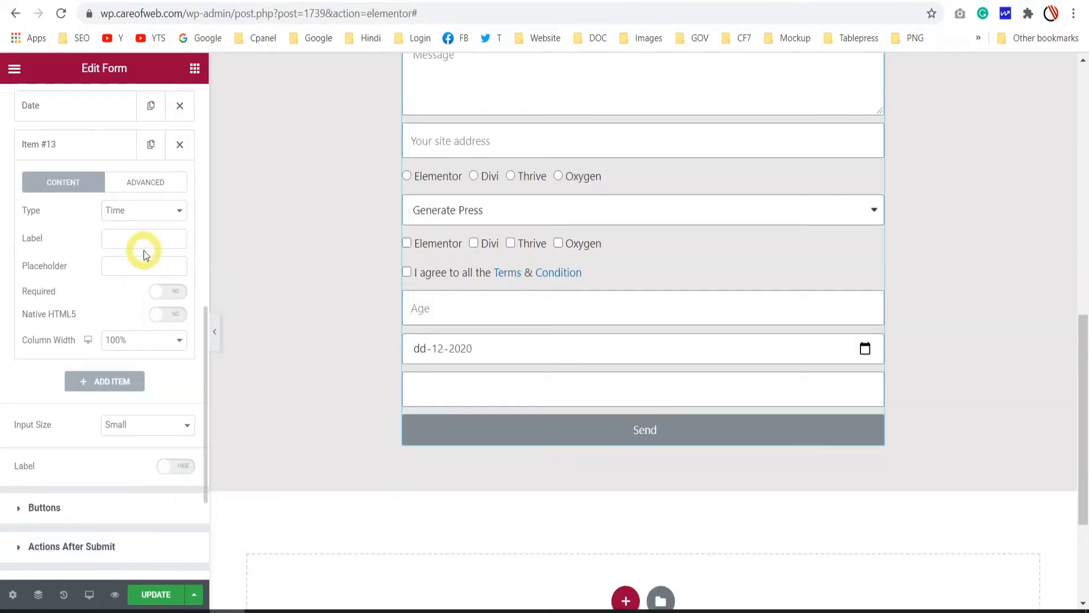
click(142, 239)
text(Time)
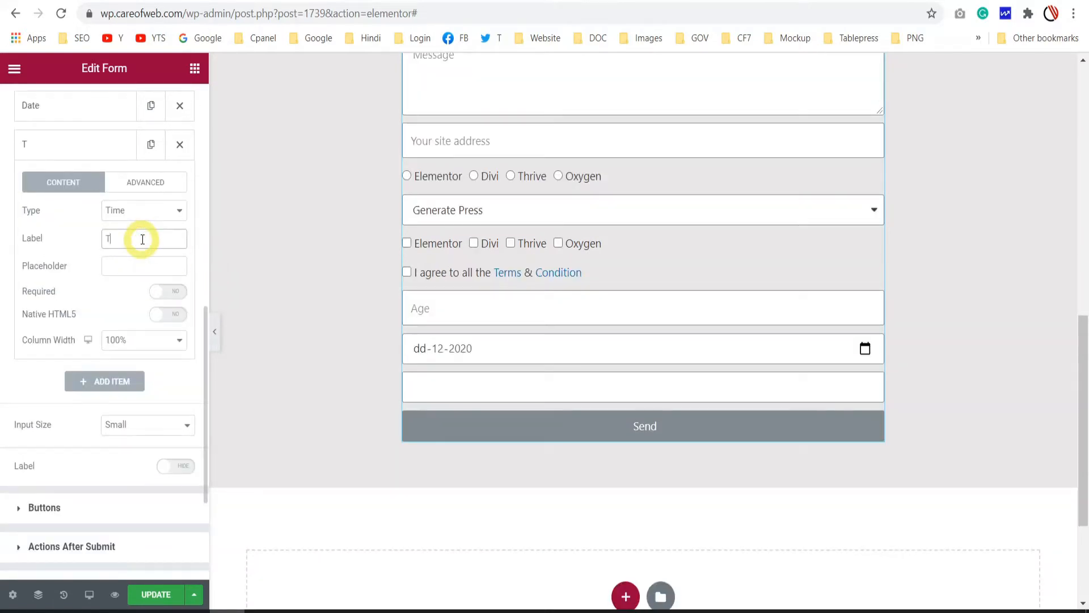
click(139, 264)
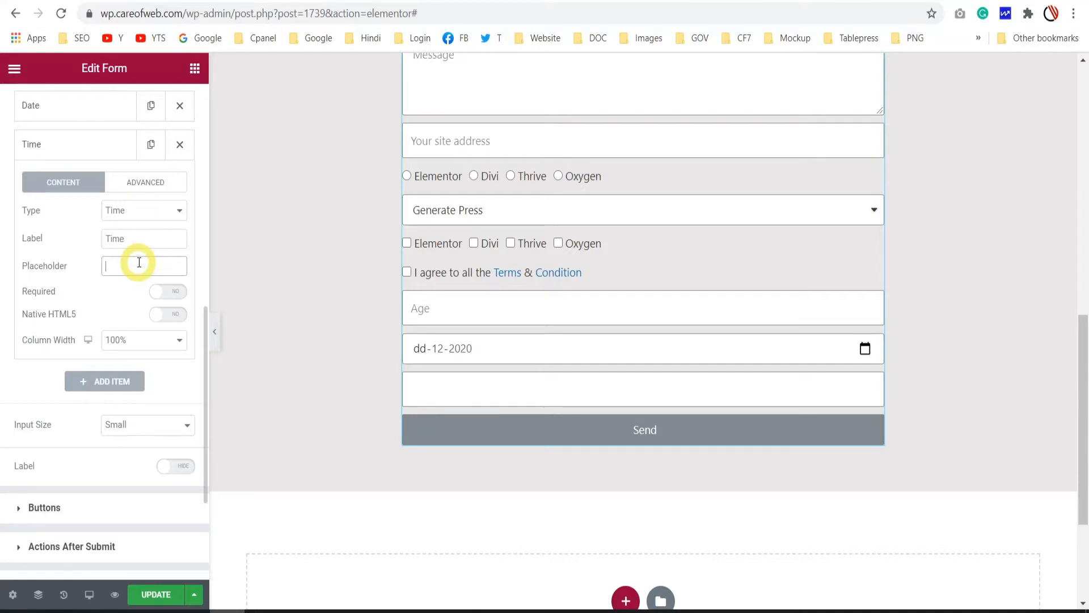
text(Desire Time)
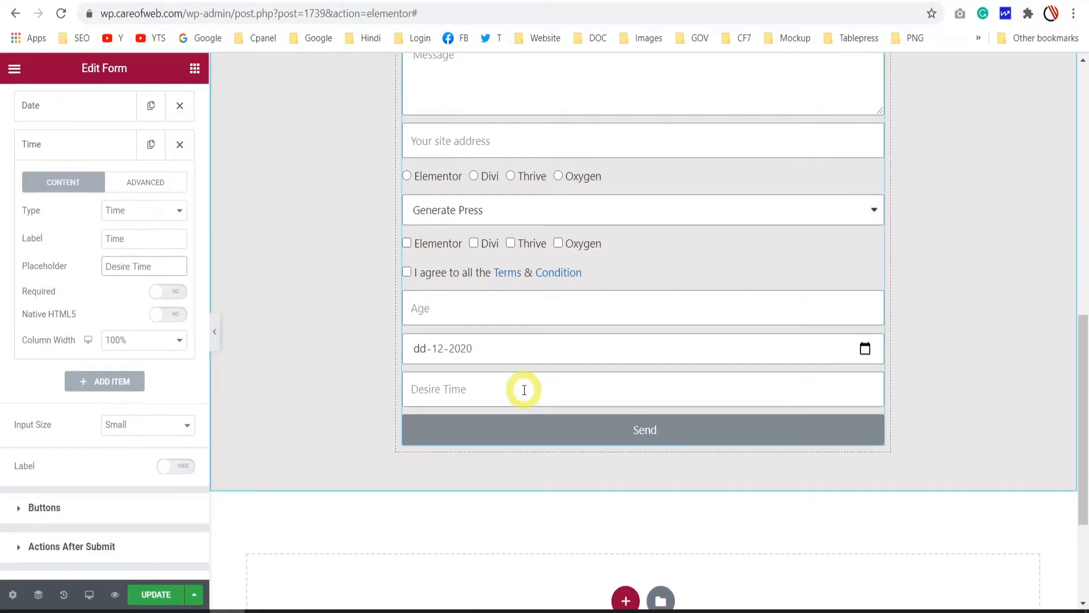
Step: Make the Time field required with Native HTML5 on, viewing its time picker in the form preview before and after the change
click(524, 390)
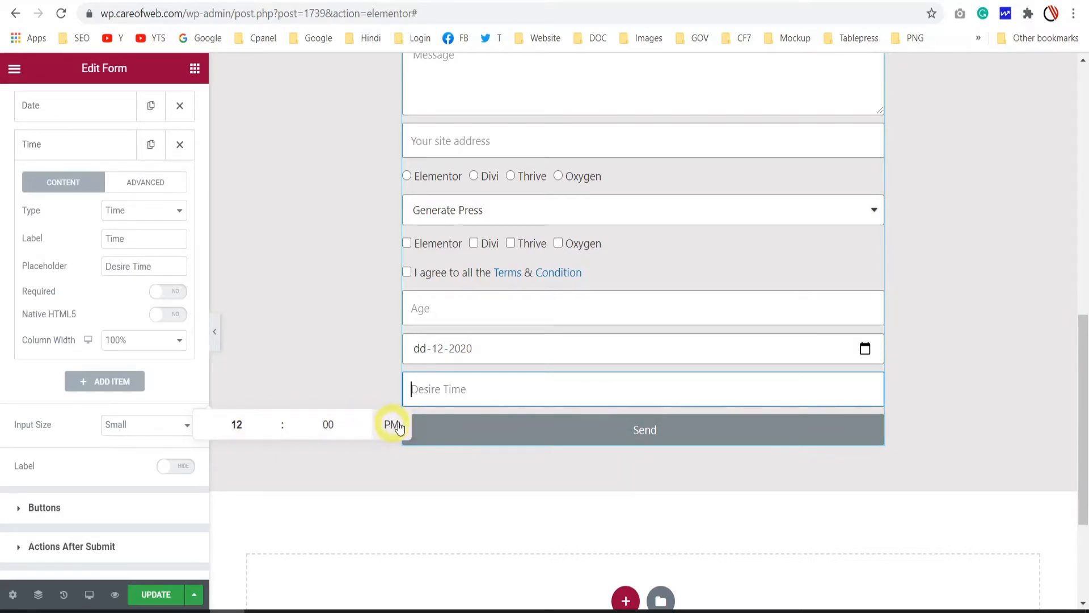
click(56, 289)
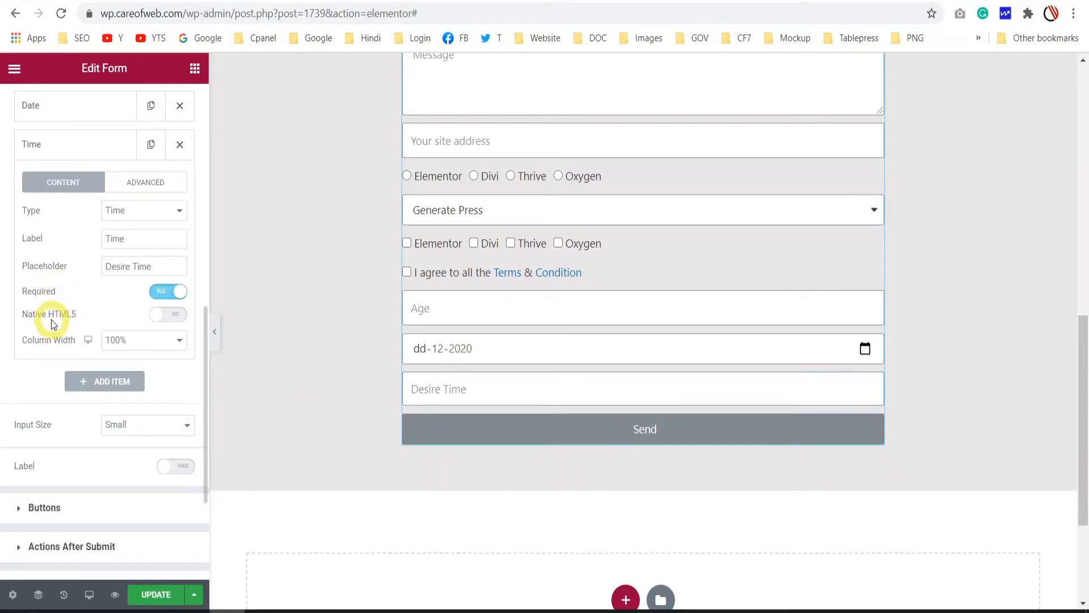
click(176, 316)
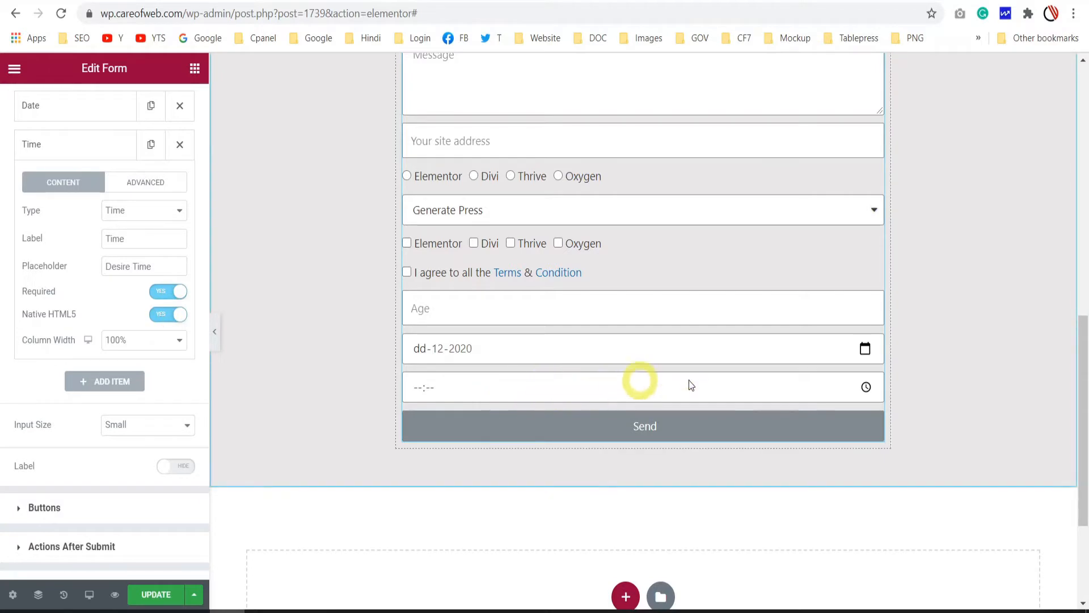
click(866, 388)
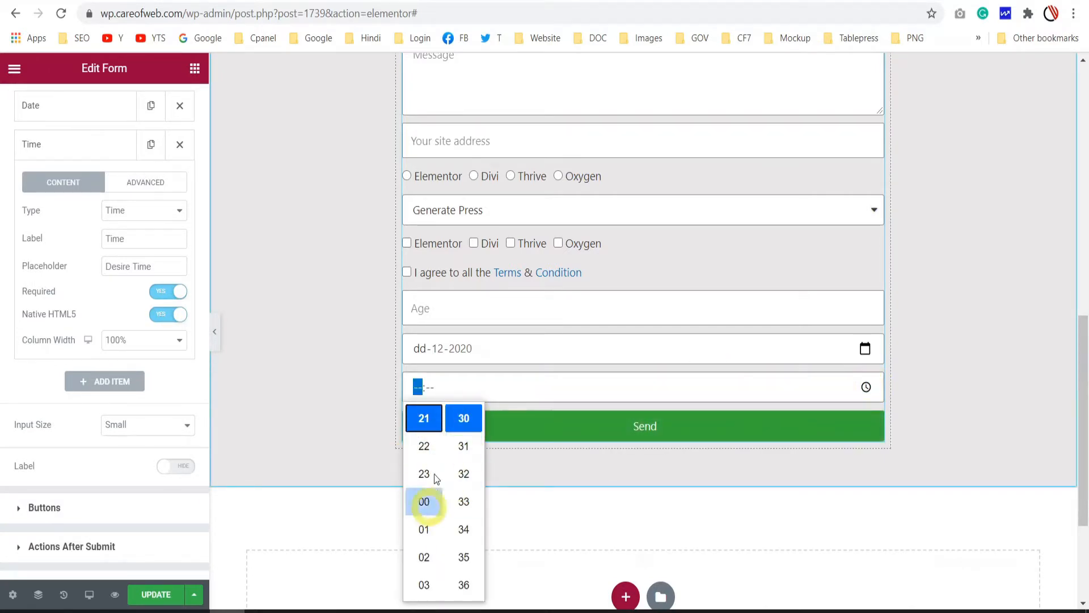
Step: Add a form field of type File Upload with the label "Upload"
click(104, 380)
click(144, 249)
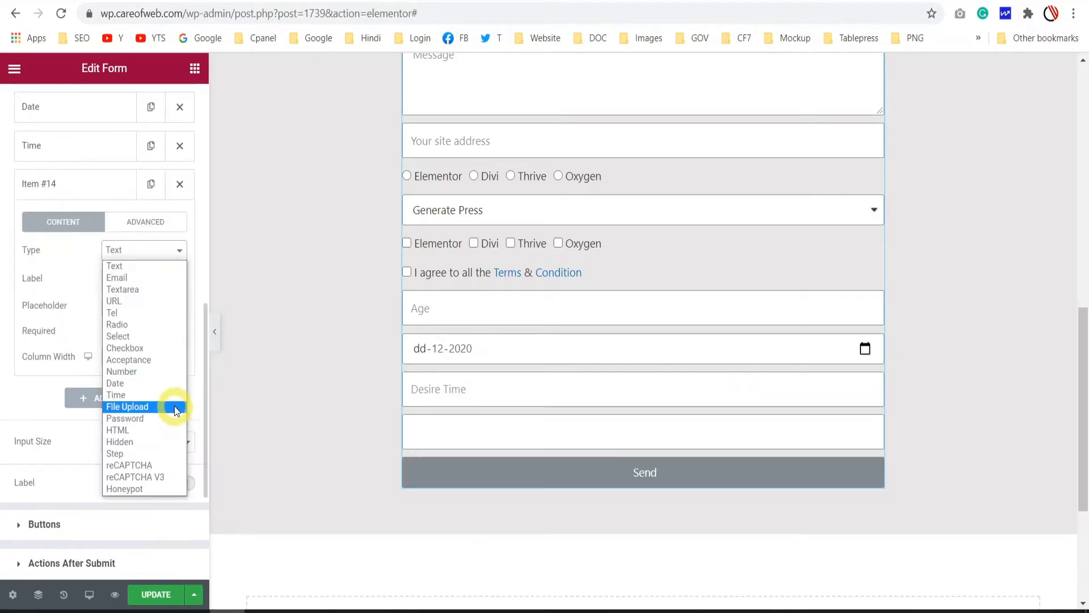
click(175, 406)
click(132, 277)
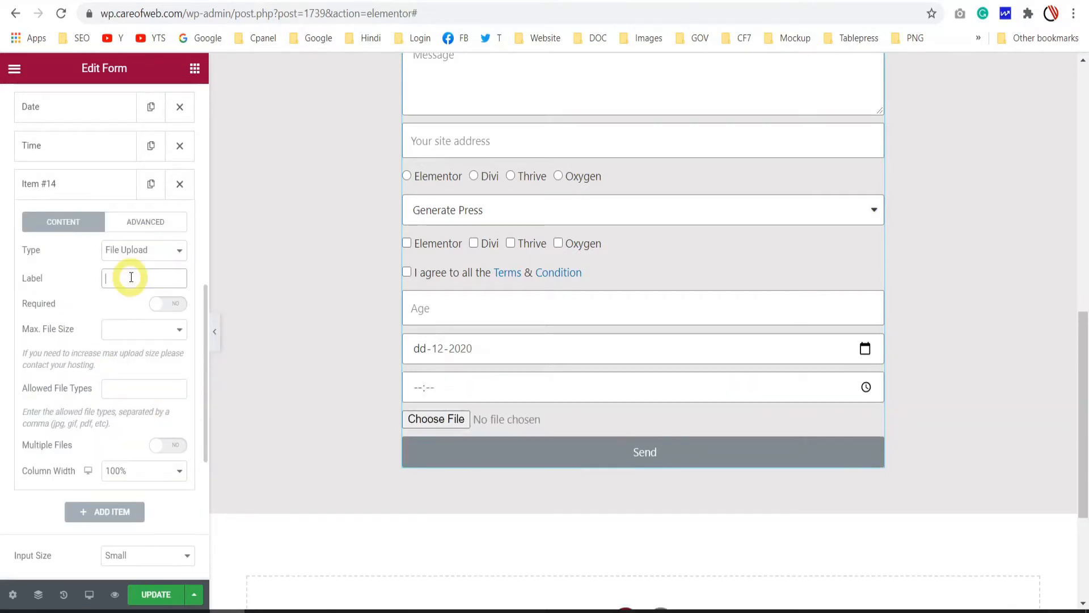
text(Upload)
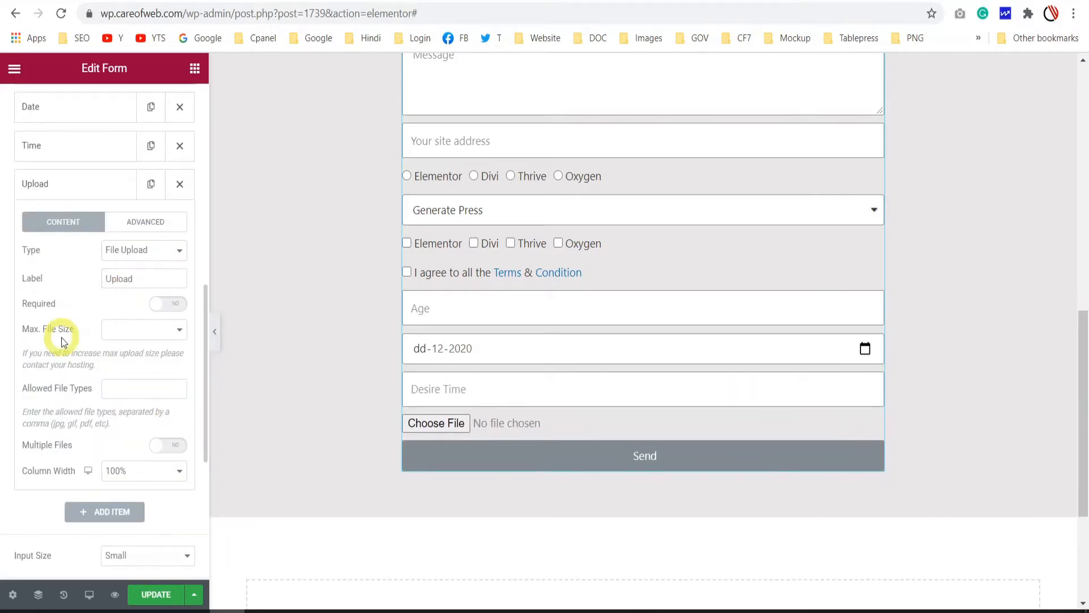
Step: Limit the Upload field's maximum file size to 1MB
click(141, 333)
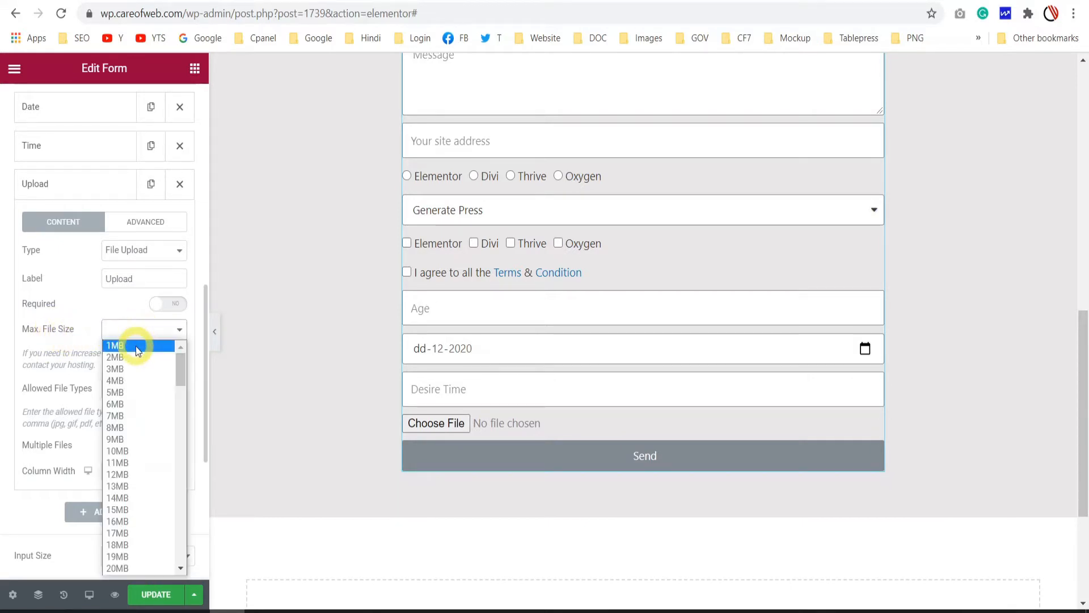
click(136, 346)
scroll(75, 313, down, 2)
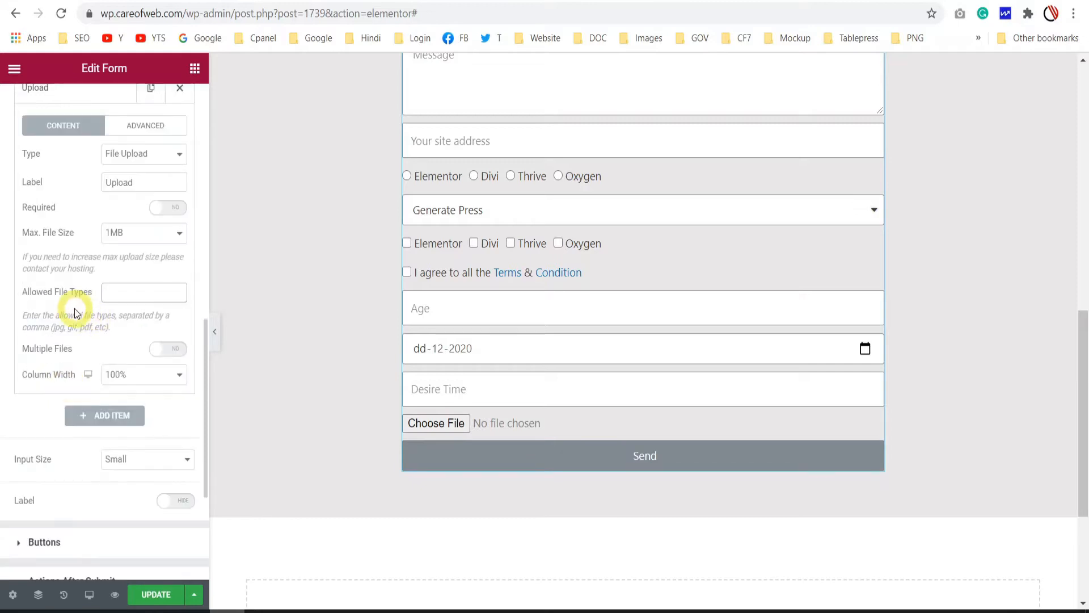
Step: Set the Upload field's allowed file types to jpg,gif,pdf,psd,ttf
click(140, 292)
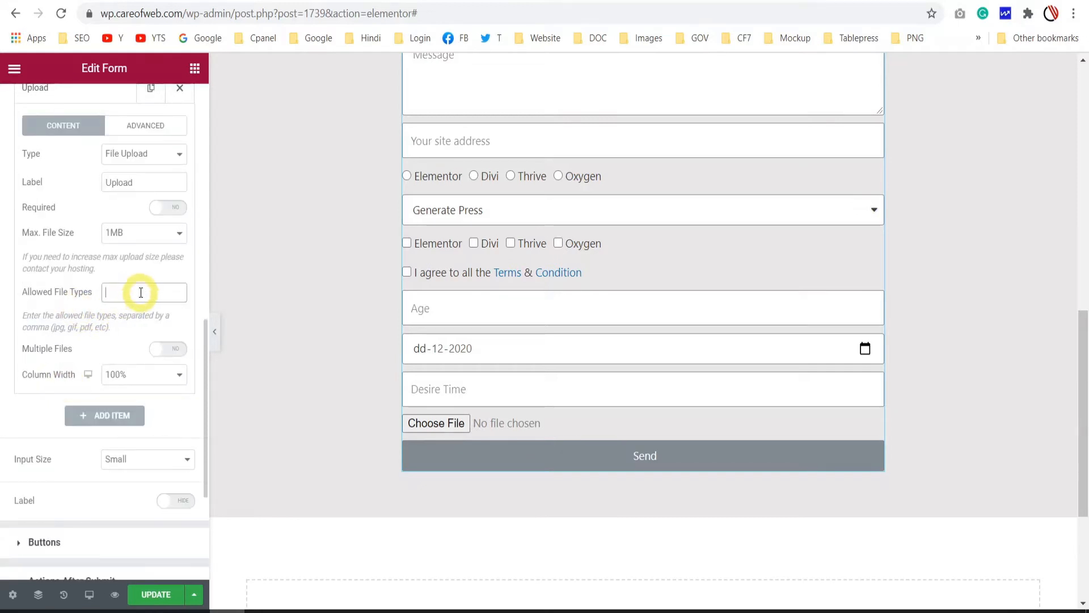
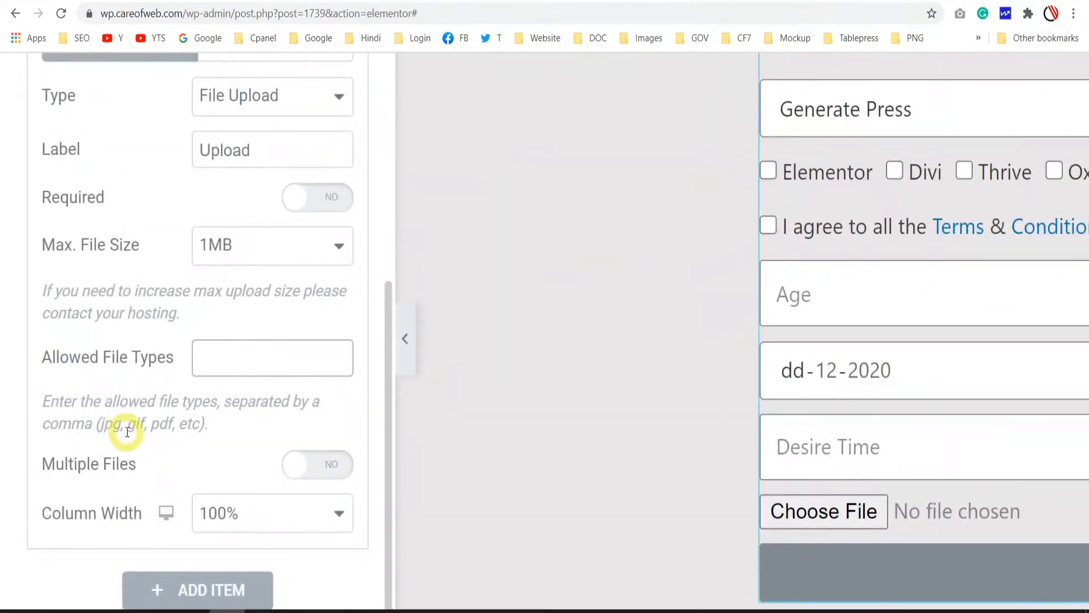
click(240, 358)
text(jpg,gi)
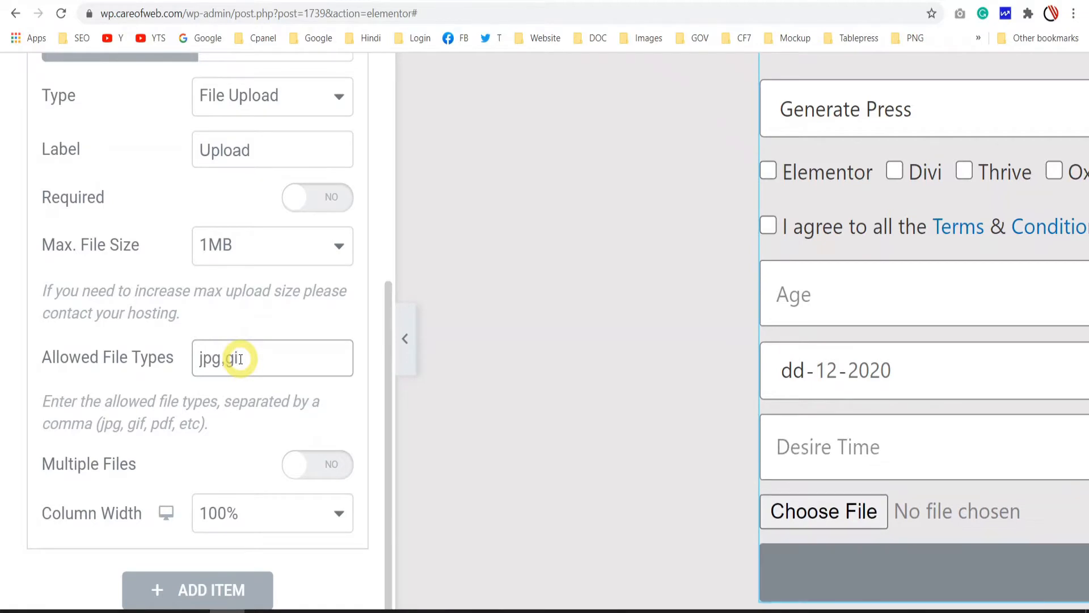
text(f,pdf)
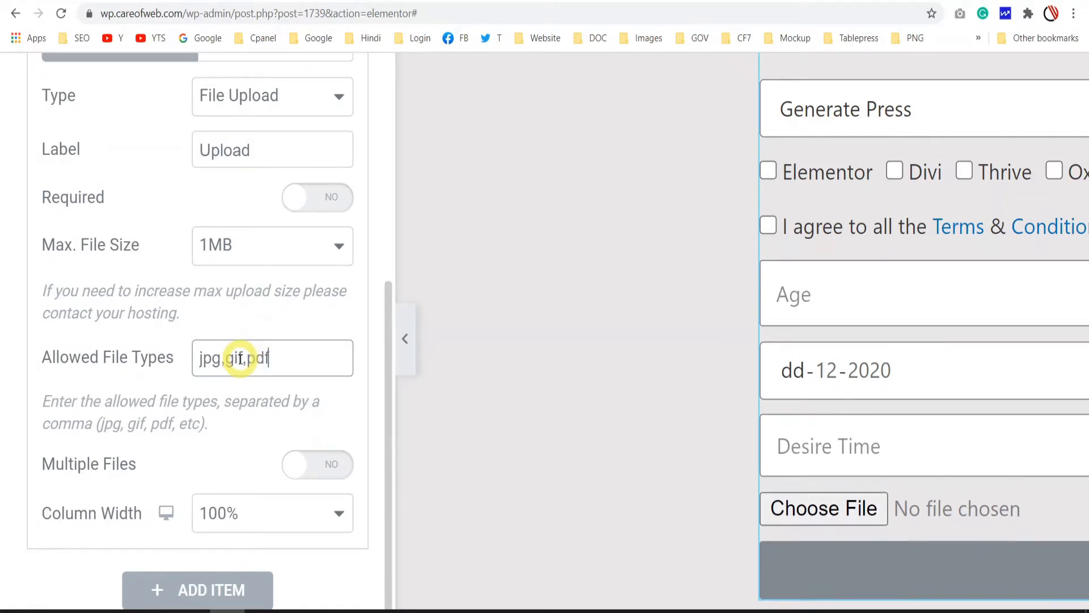
text(,psd,t)
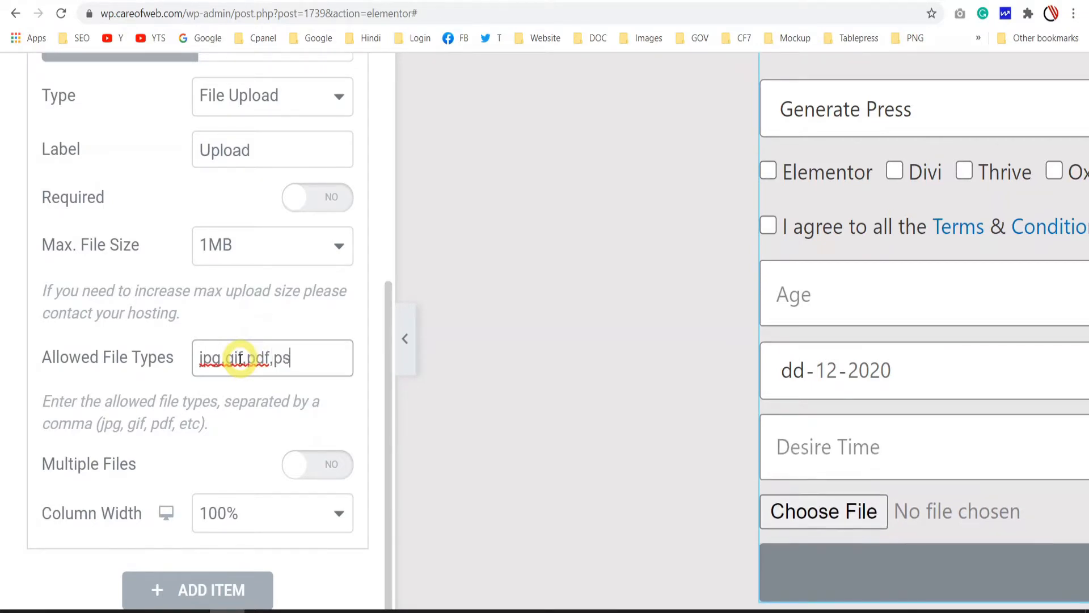
text(tf)
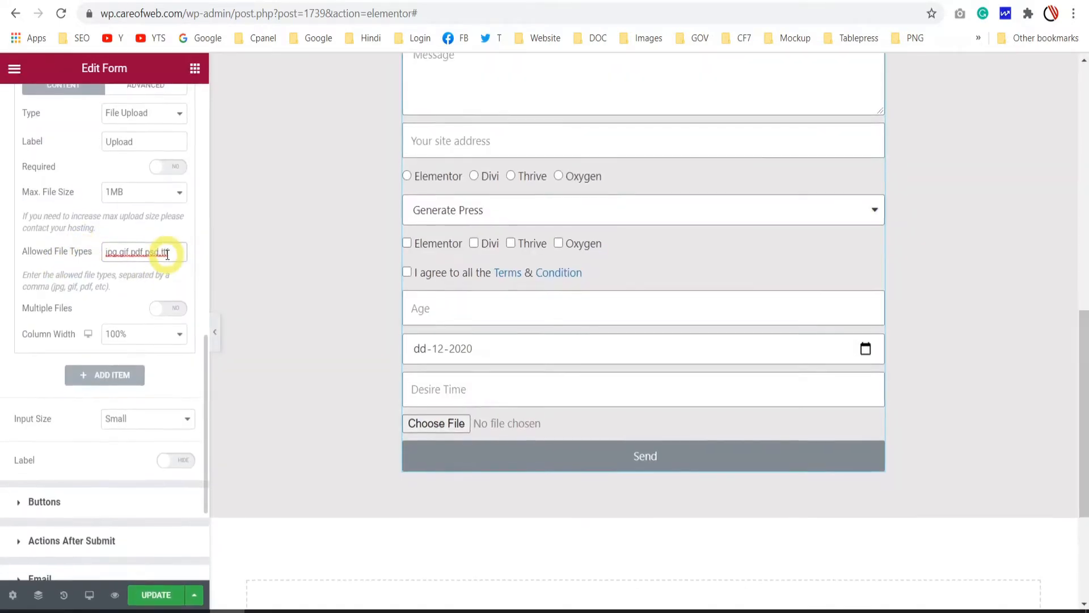
click(131, 271)
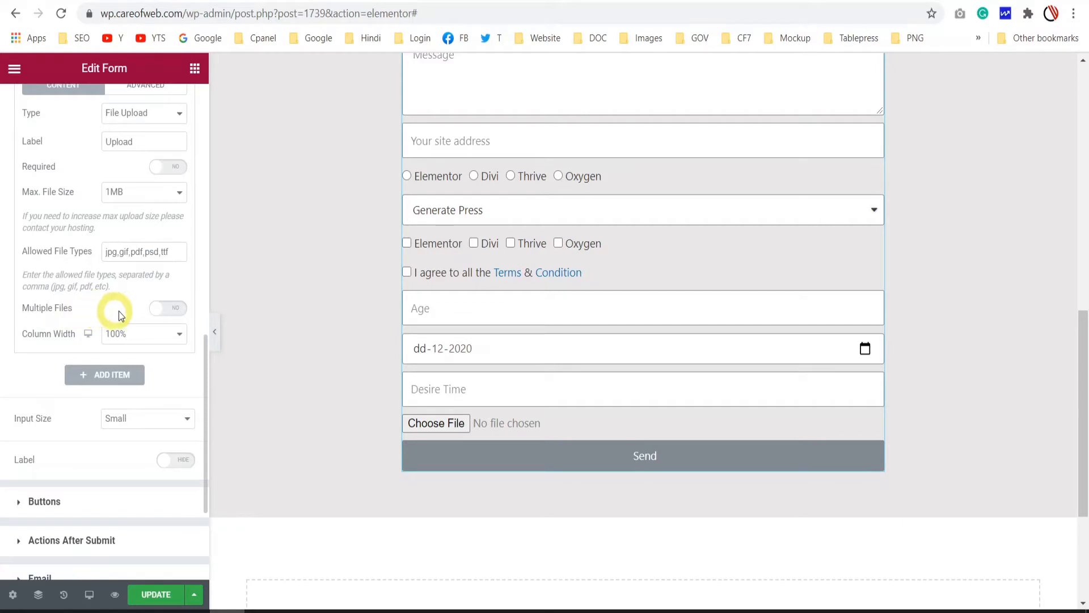
Step: Allow multiple files in the Upload field, with a maximum of 3 files
click(171, 319)
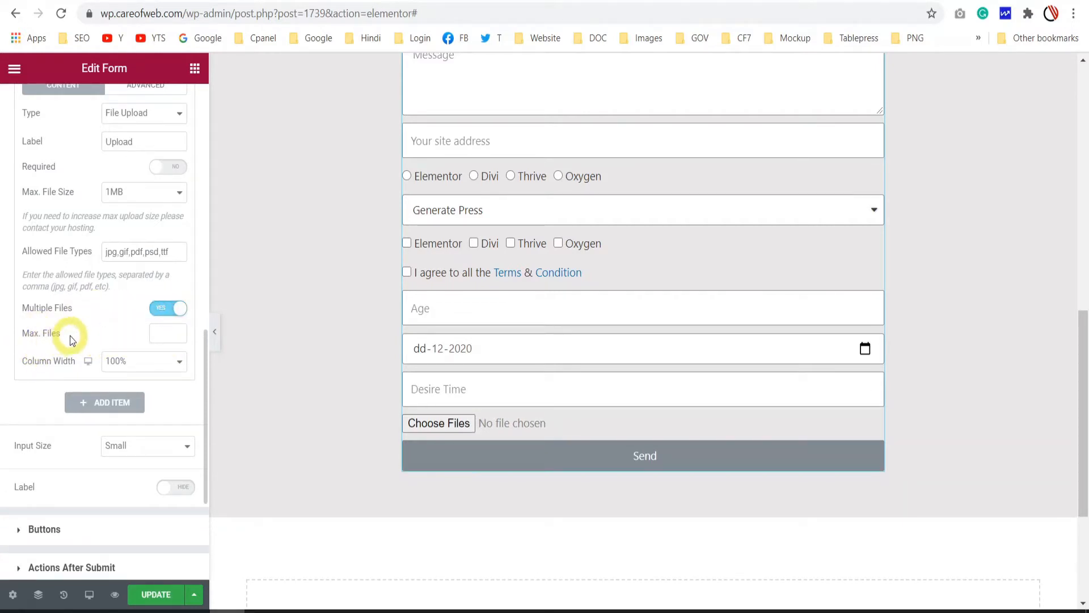
click(161, 333)
text(3)
Step: Add a form field of type Password with both the label and the placeholder "Password", and collapse its settings
click(104, 402)
click(143, 346)
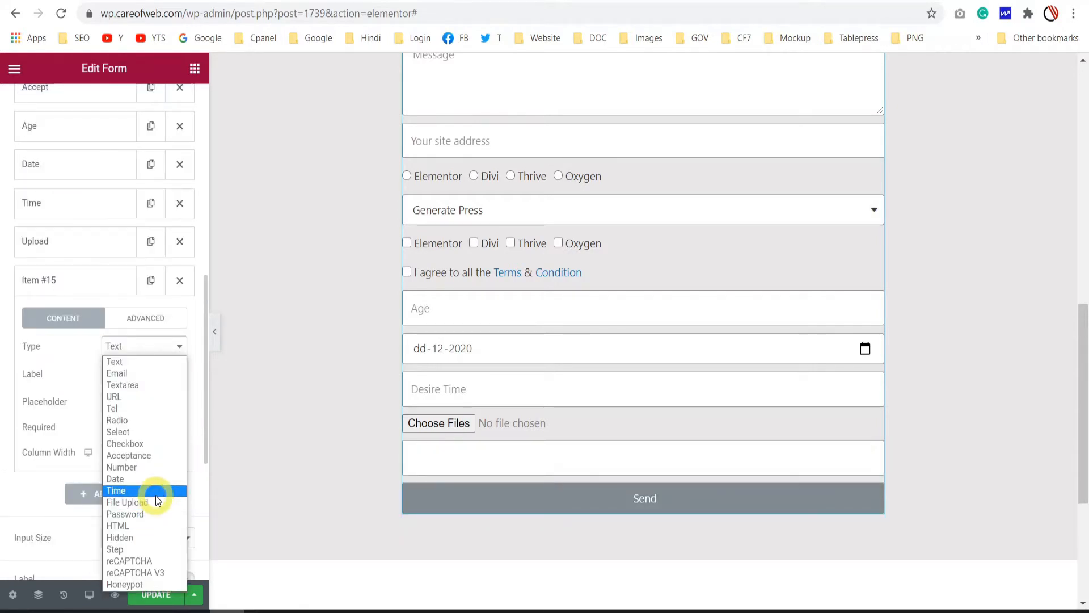
click(146, 514)
scroll(65, 382, down, 2)
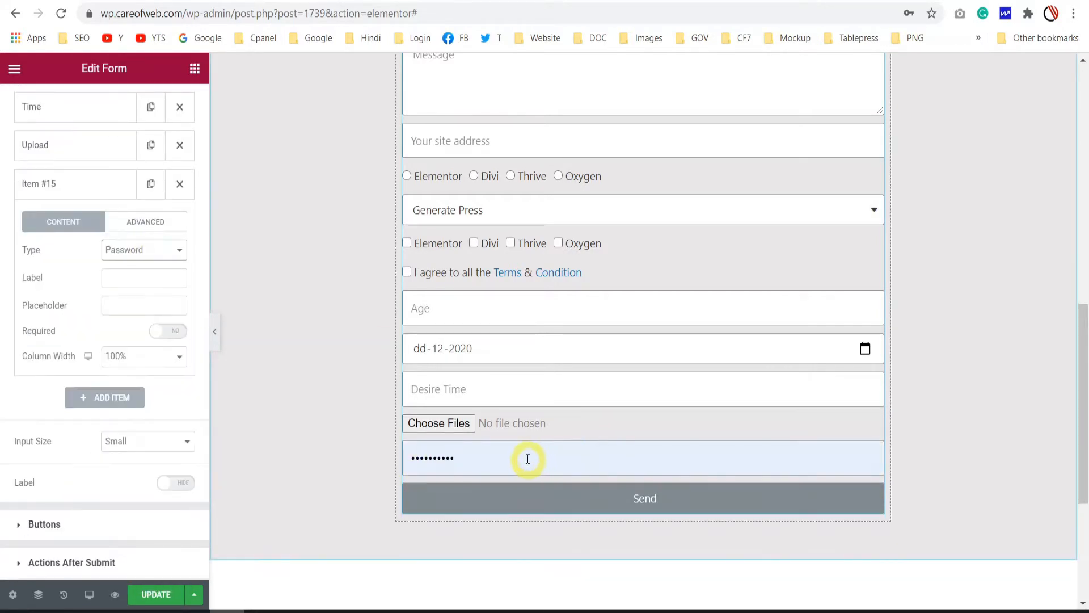
scroll(532, 452, down, 3)
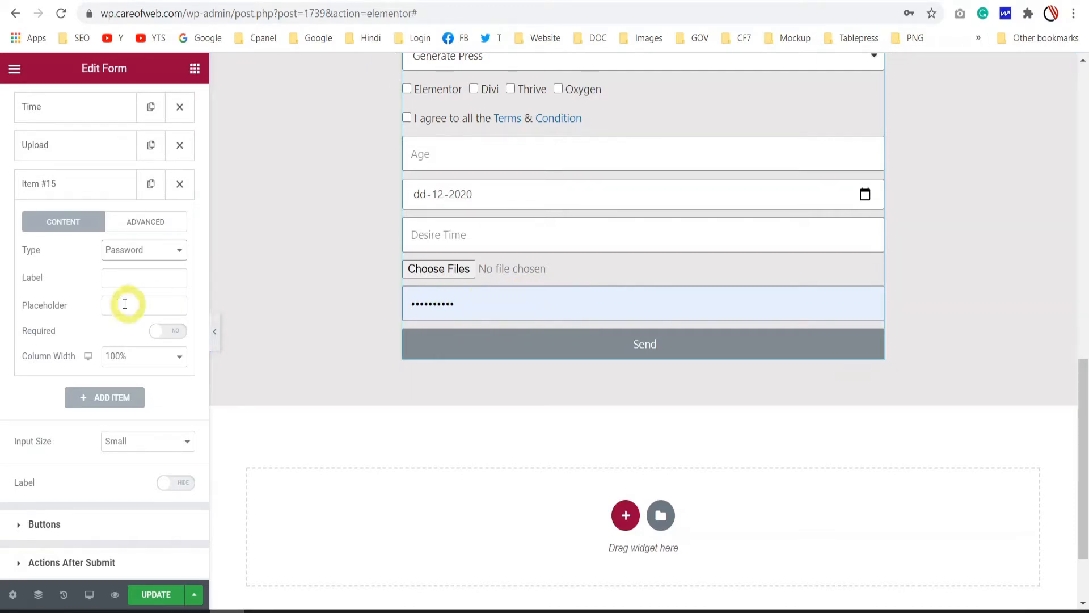
click(119, 279)
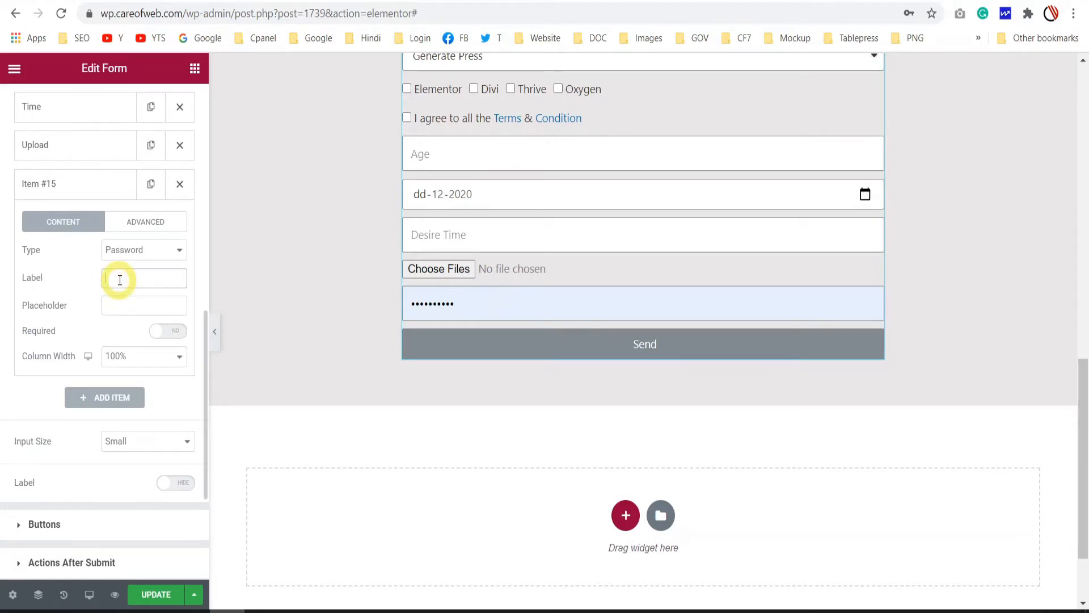
text(Password)
click(121, 307)
text(Password)
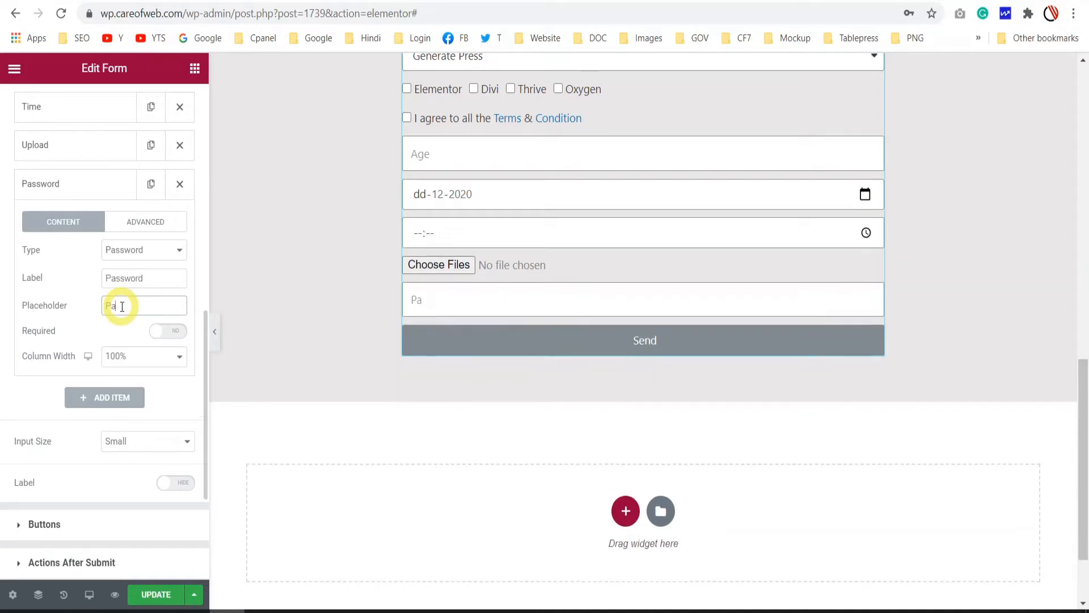
click(100, 191)
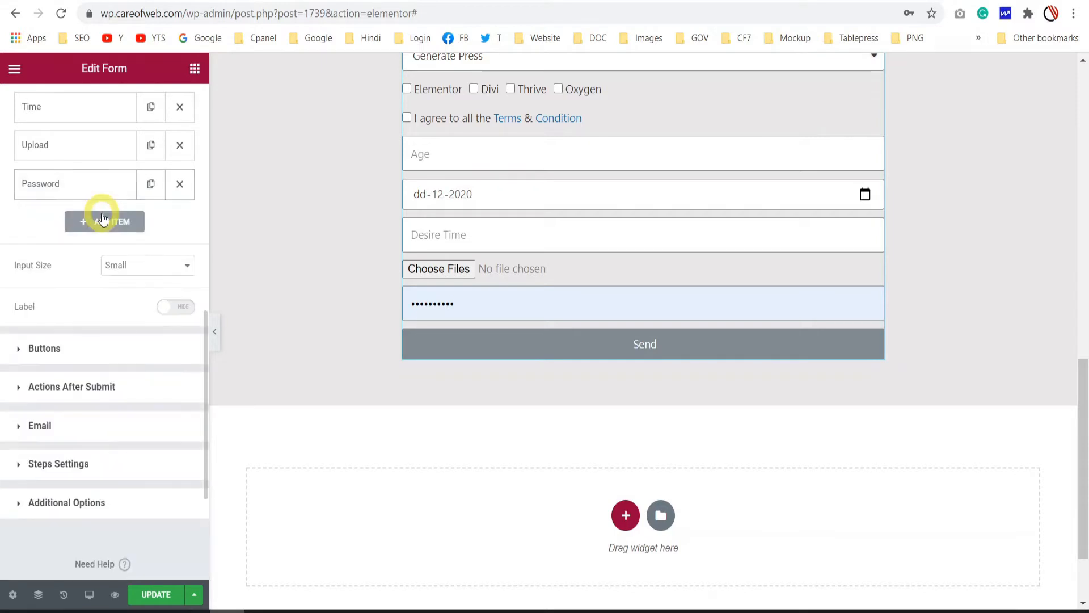
Step: Add a form field of type HTML and make its empty code box ready for input
click(104, 214)
click(143, 289)
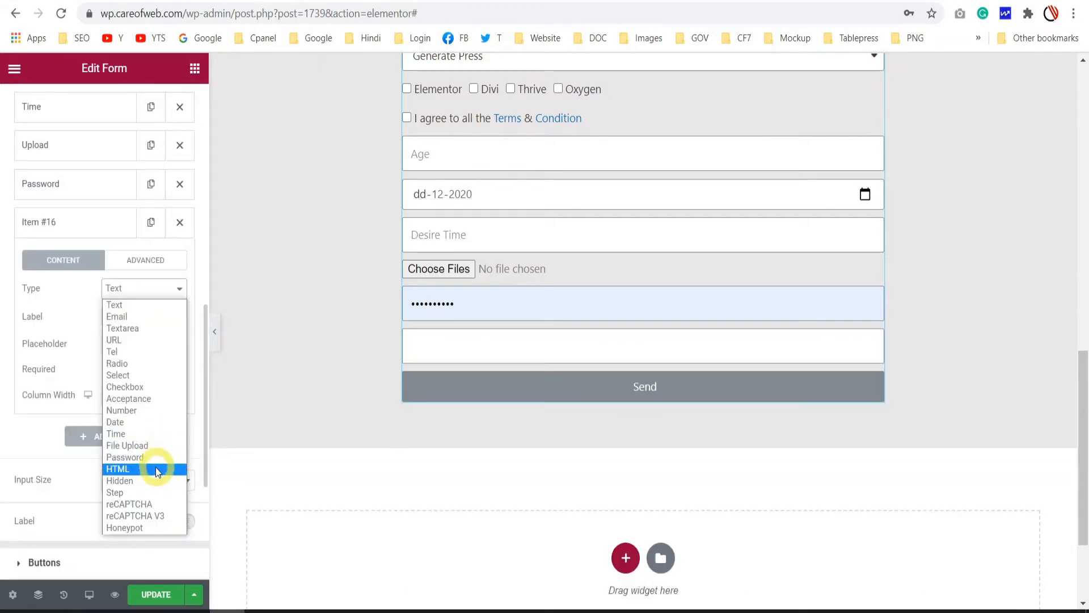
click(155, 468)
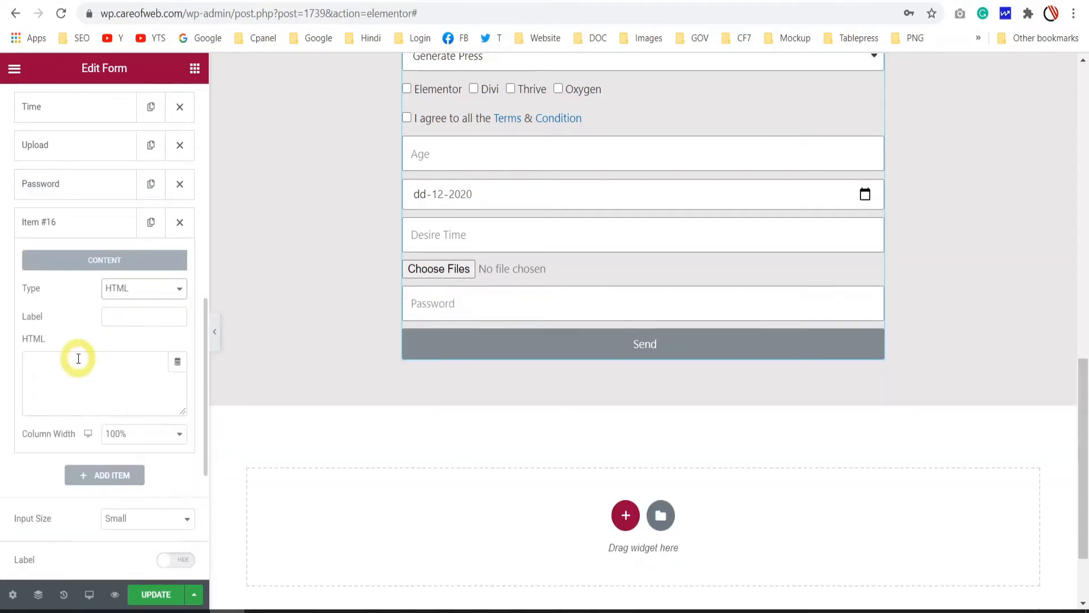
scroll(83, 369, up, 3)
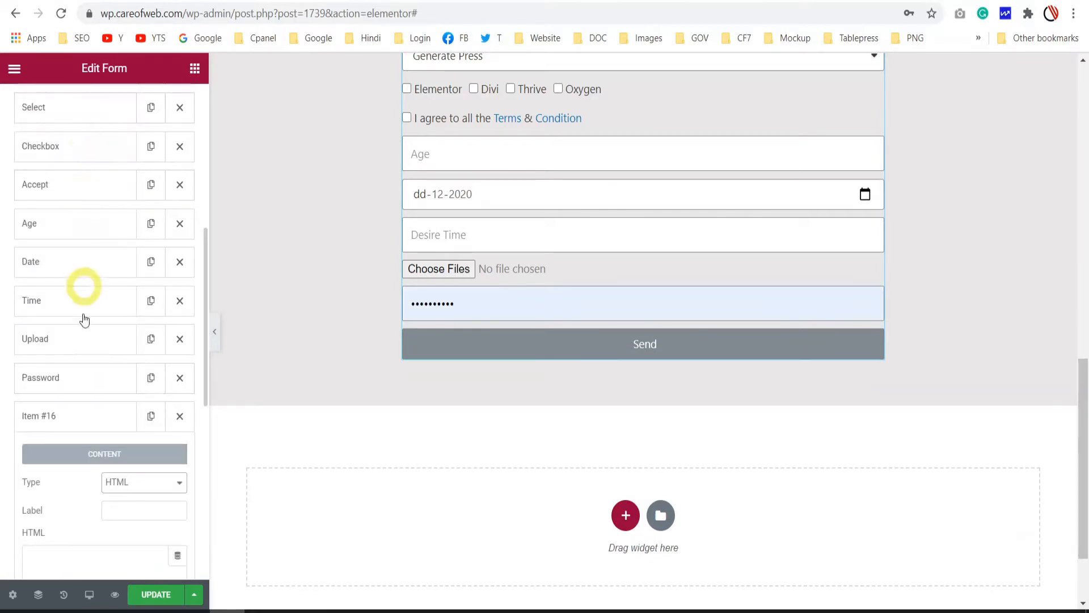
scroll(82, 306, down, 2)
scroll(87, 332, down, 2)
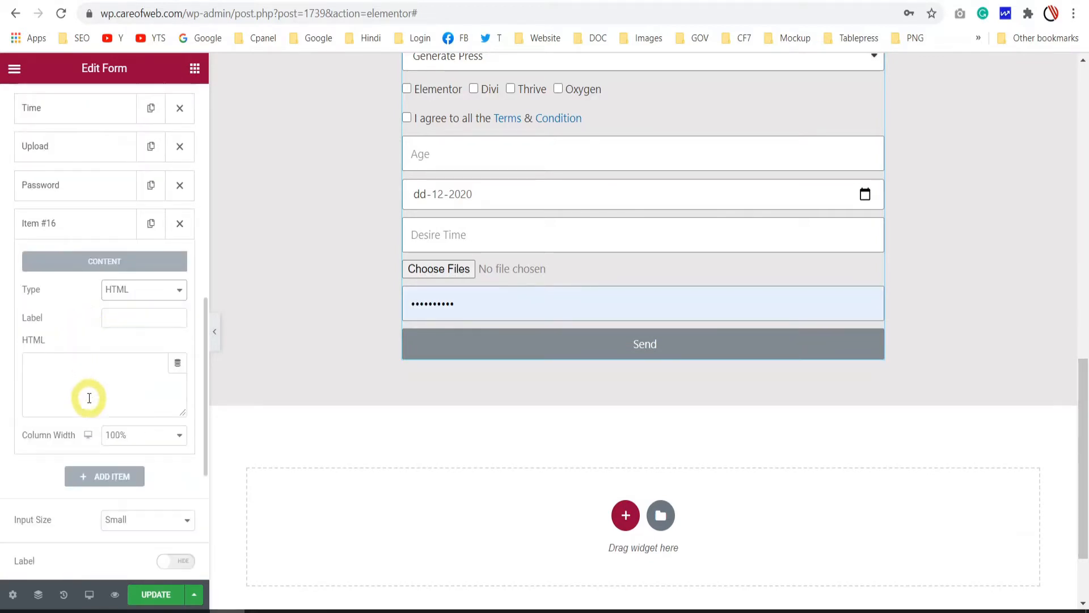
click(88, 367)
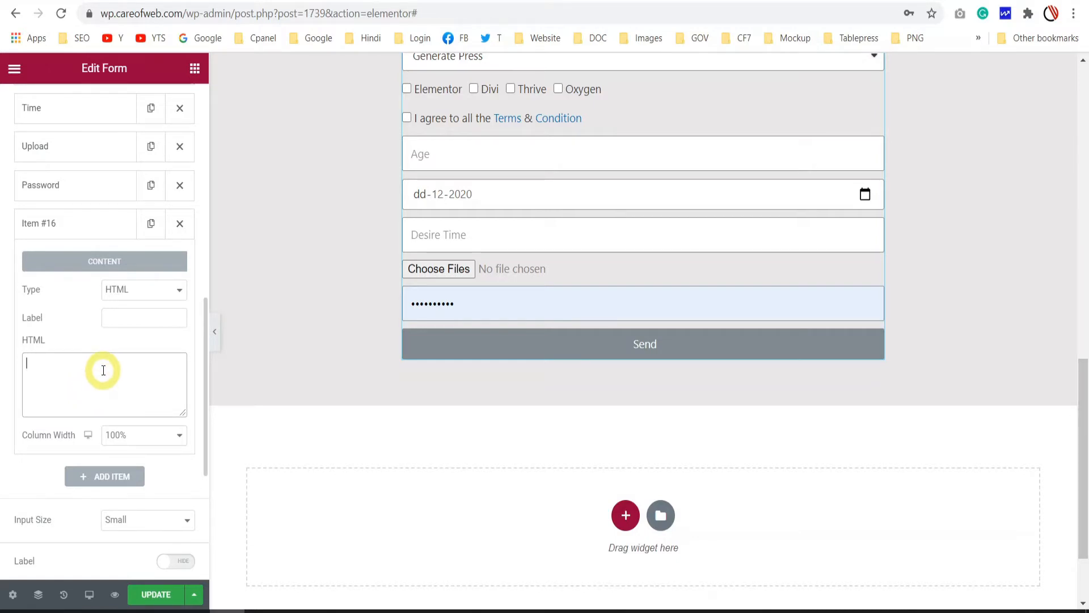
Step: In the html-online.com editor, insert the "RECOMMENDED PAGE BUILDER" heading with hearts and a table rating Elementor 4.8, DIVI 4.6, Thrive 4.6 and Oxygen 4.5
click(817, 0)
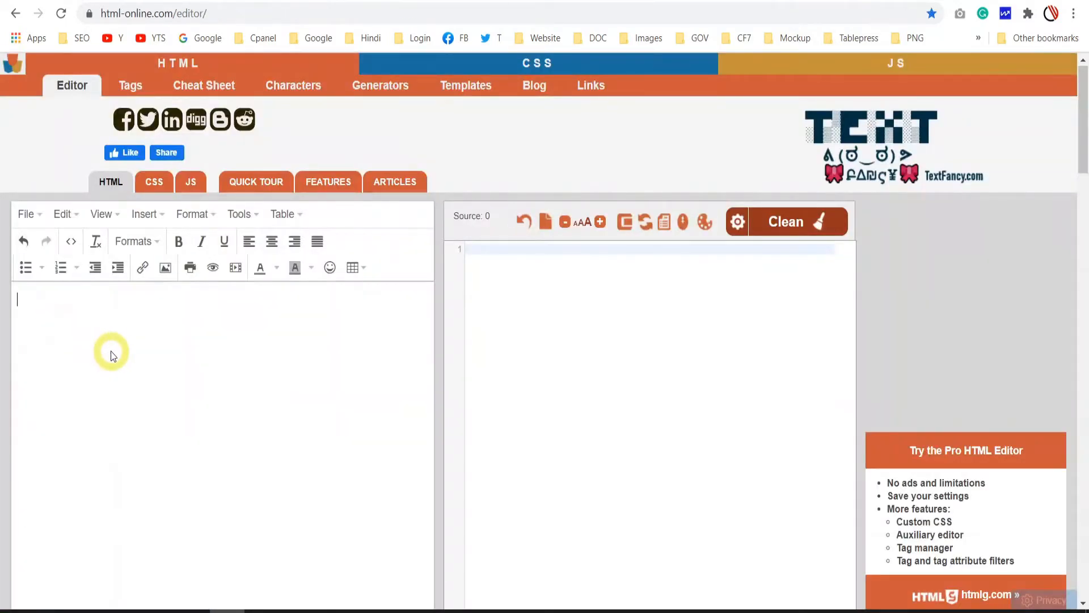
click(224, 329)
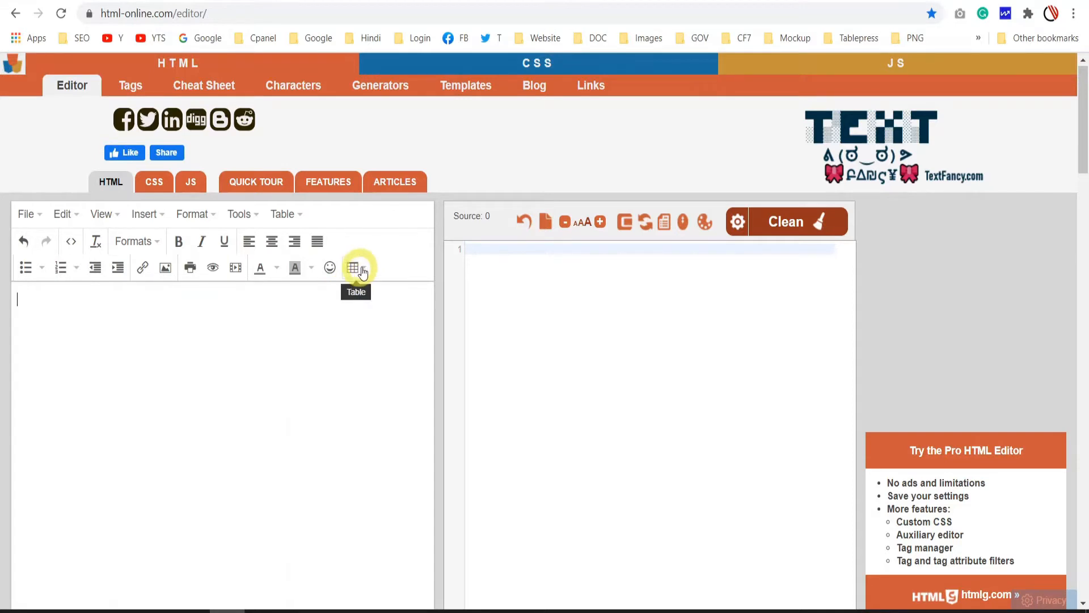
text(♥ ♥ ♥ RECOMMENDED PAGE BUILDER ♥ ♥ ♥ Elementor	DIVI	Thrive	Oxygen 4.8	4.6	4.6	4.5)
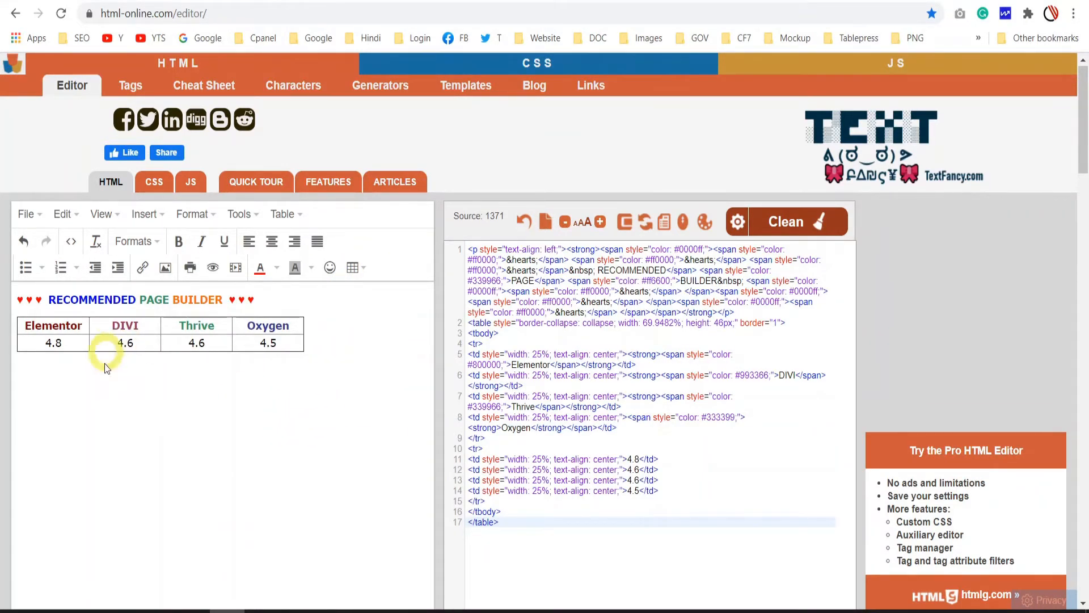
Step: Copy the entire generated source code into the HTML field of the Elementor form and label that field "HTML"
click(615, 391)
key(ctrl+a)
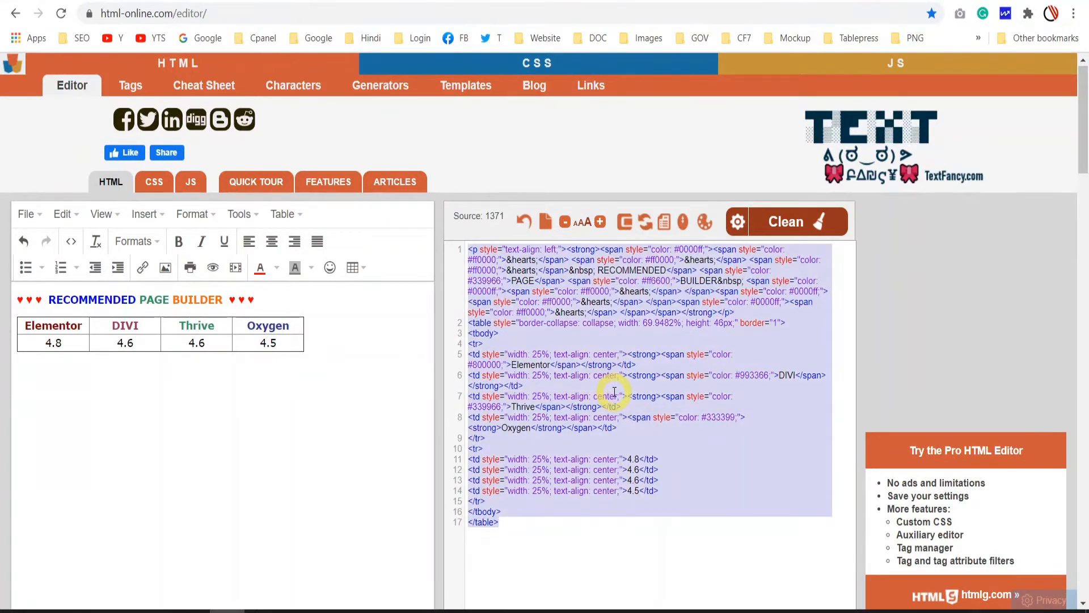
click(208, 3)
click(77, 369)
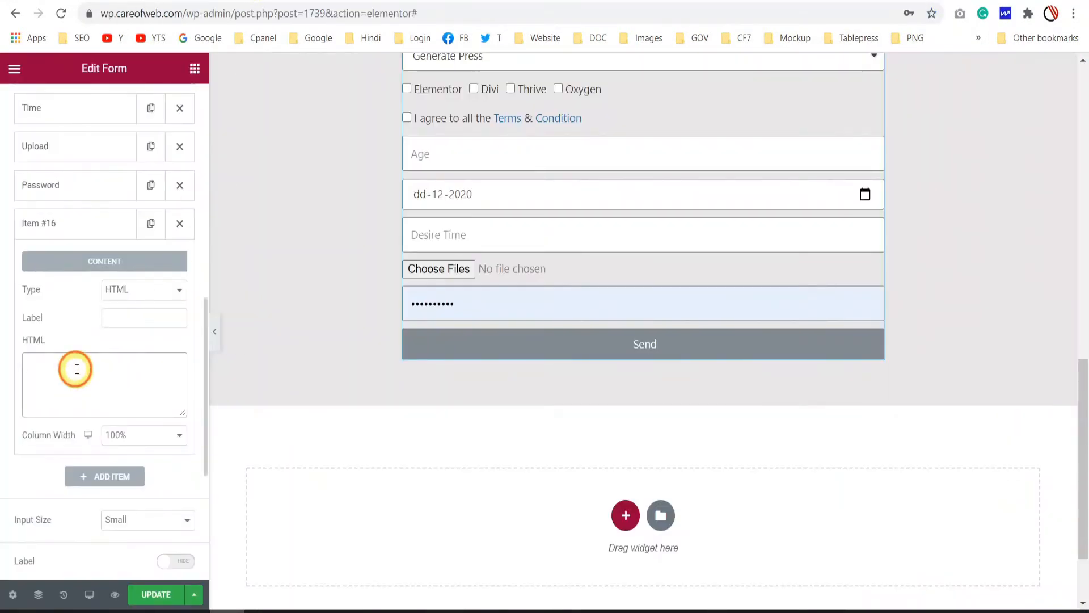
key(ctrl+v)
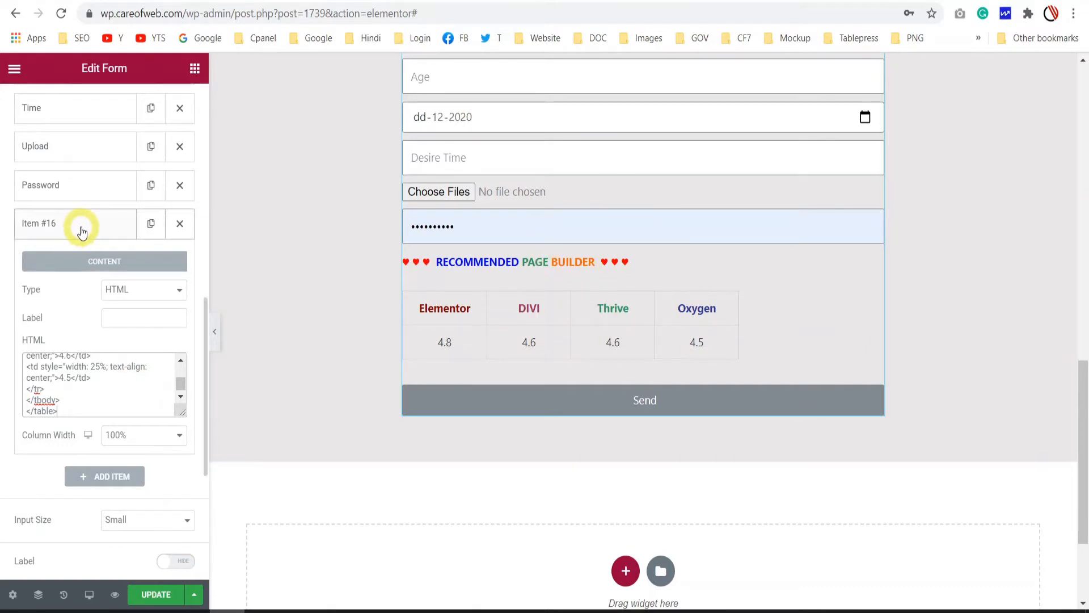
click(119, 316)
text(HTML)
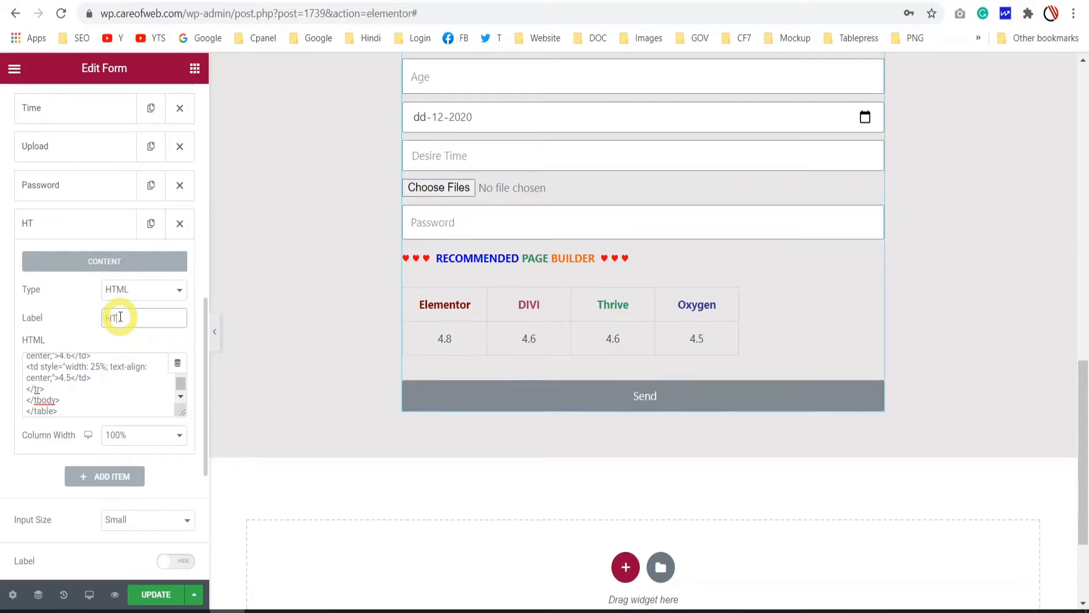
Step: Add a form field of type Hidden with the label "Hidden"
click(104, 476)
click(160, 328)
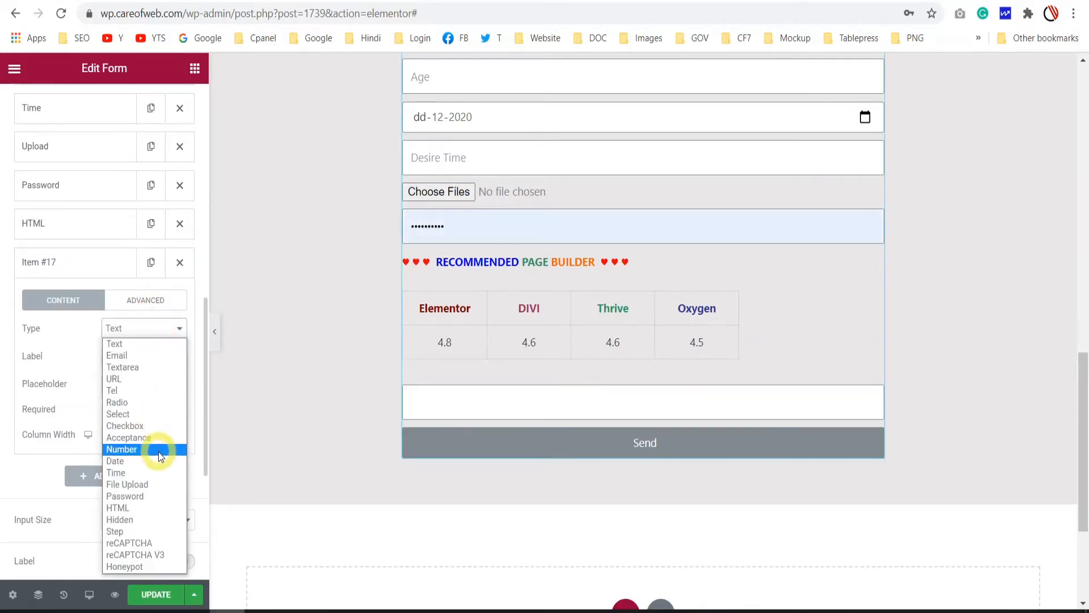
click(145, 519)
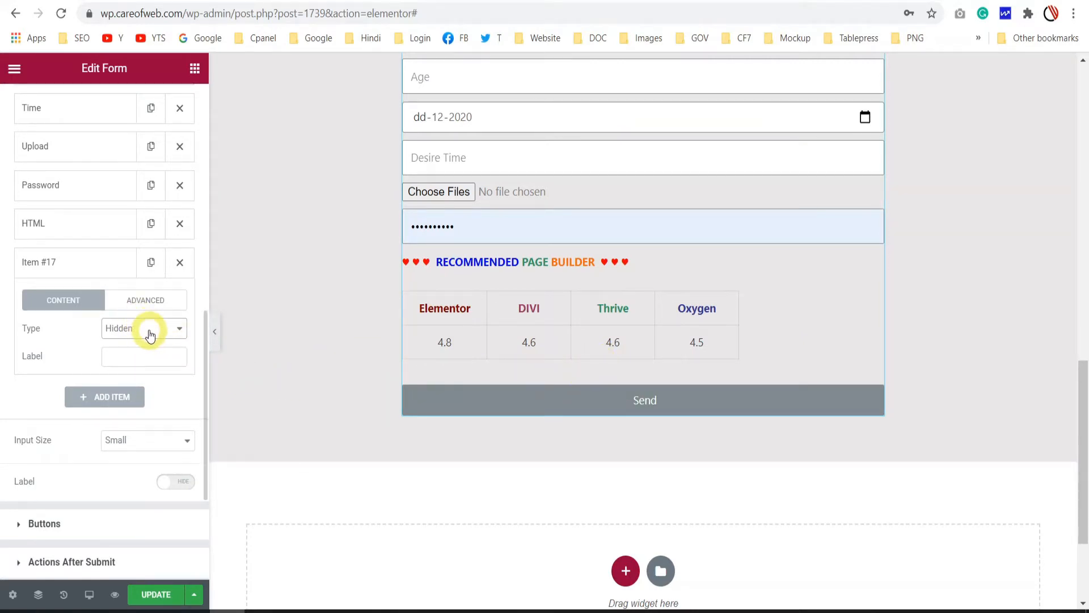
click(142, 355)
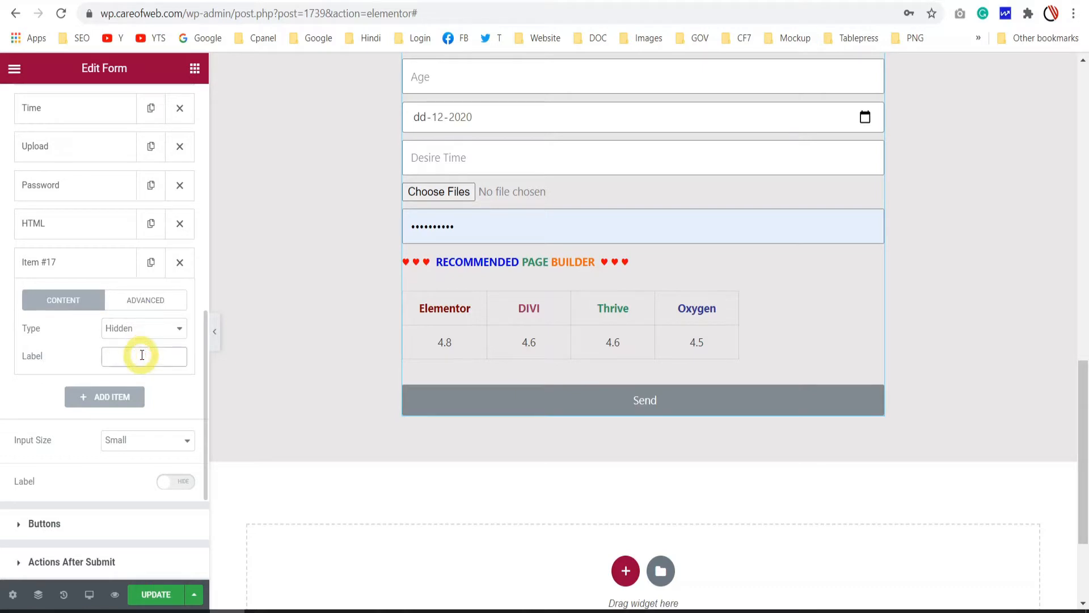
text(Hidden)
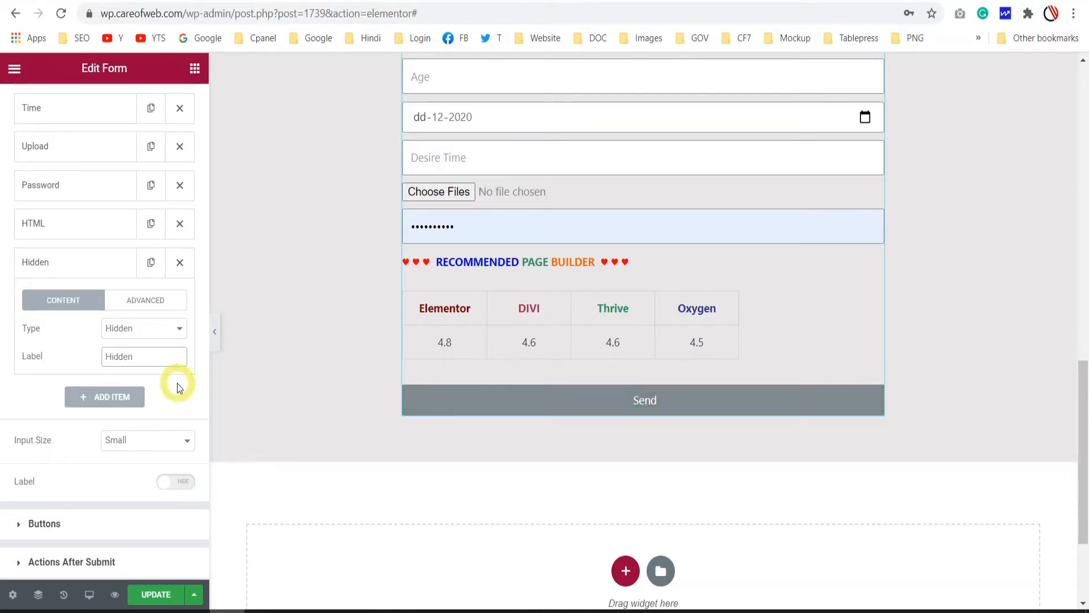
Step: Open the advanced settings of the Hidden field to view its default value, ID and shortcode options
scroll(176, 390, down, 2)
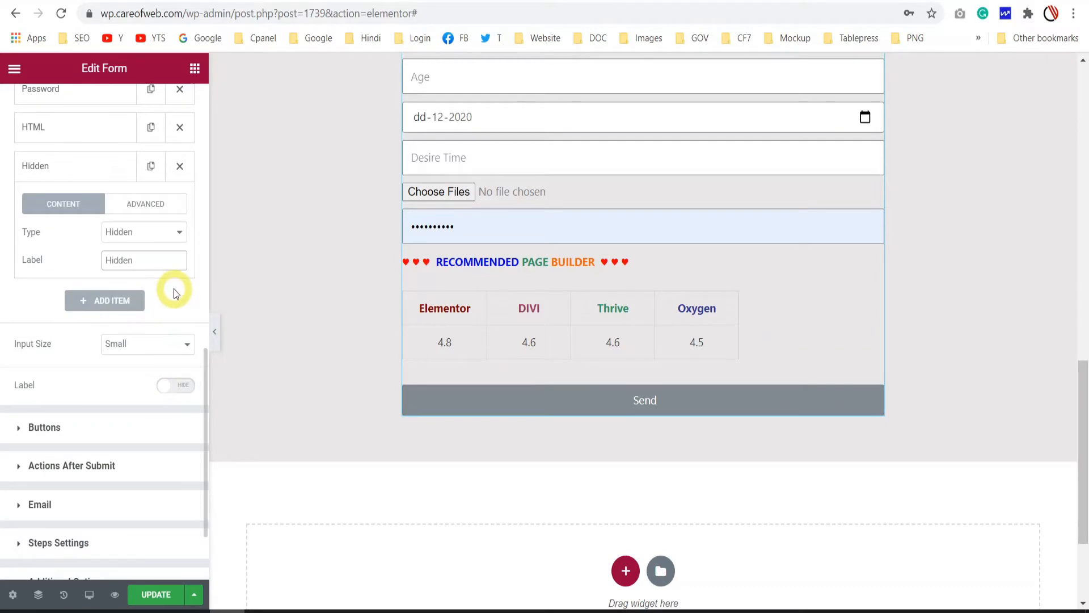
click(167, 257)
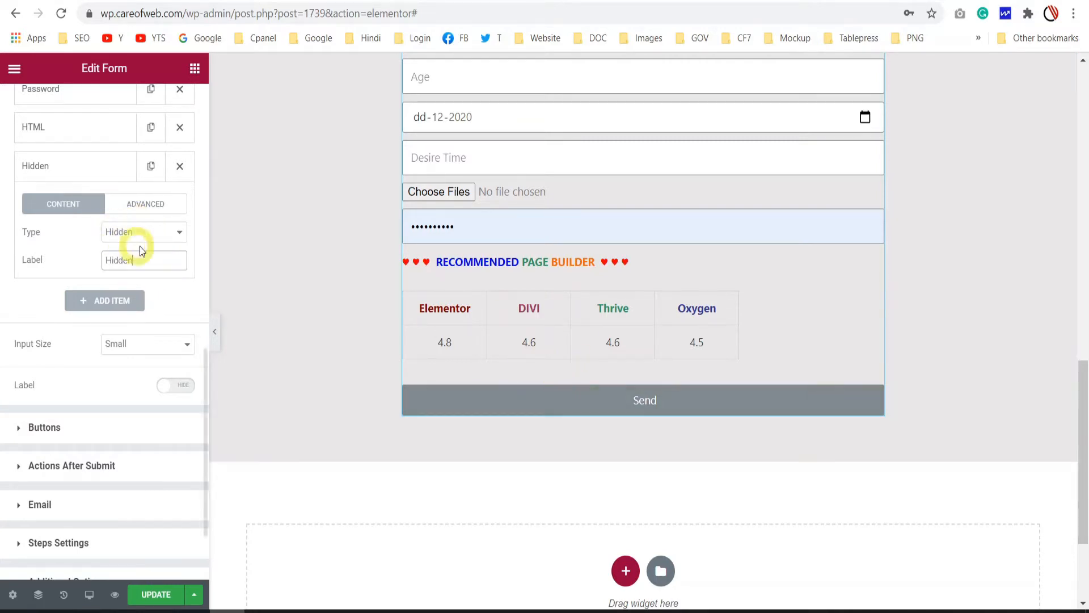
click(158, 205)
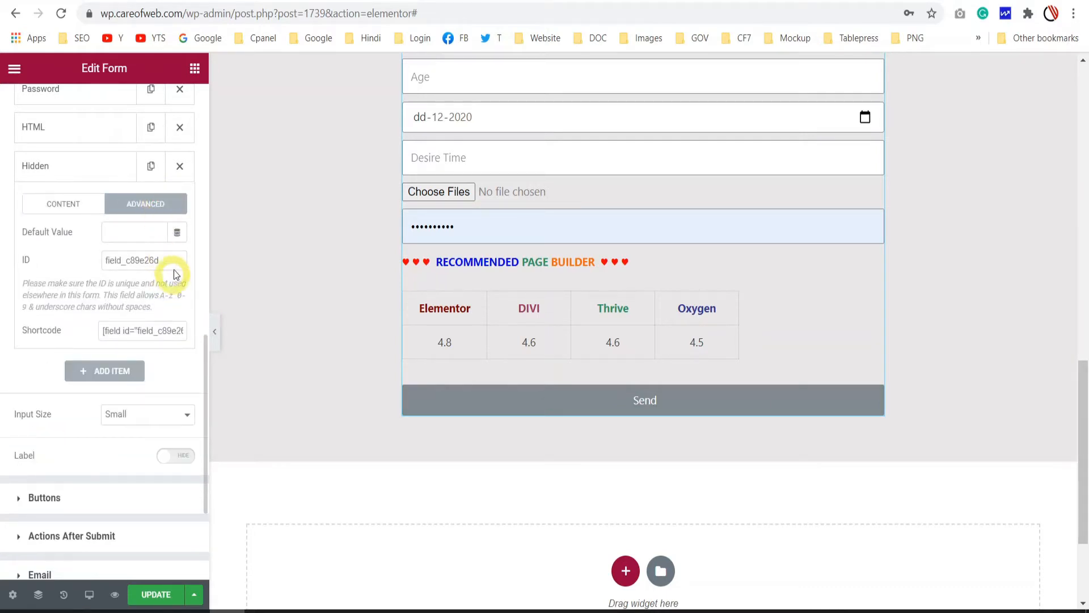
Step: Set the Hidden field's default value to the User Info dynamic tag with Username as its field
click(177, 231)
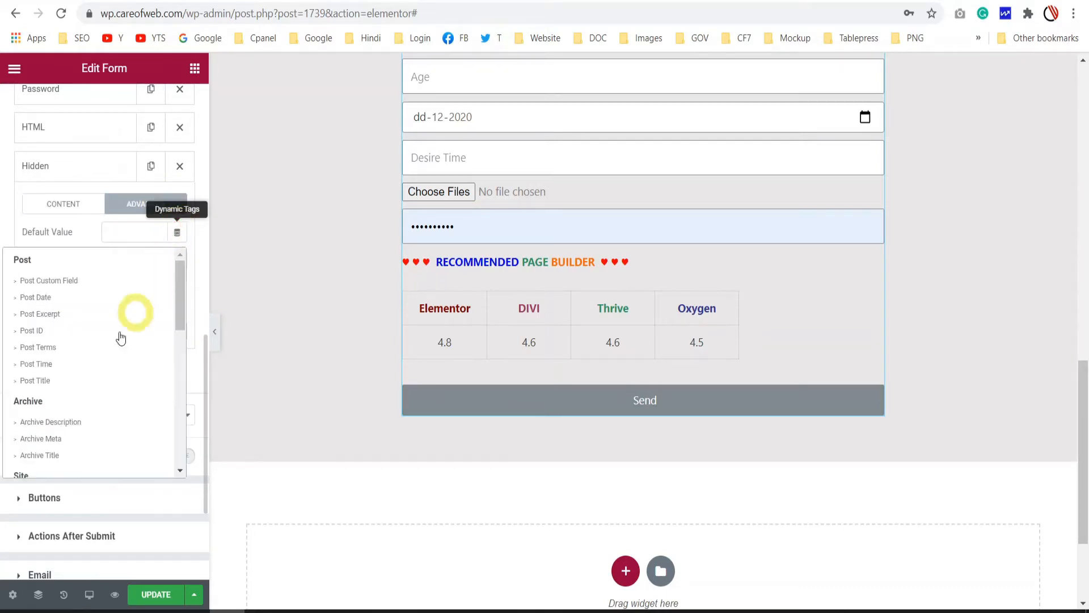
scroll(104, 344, down, 2)
scroll(103, 345, down, 3)
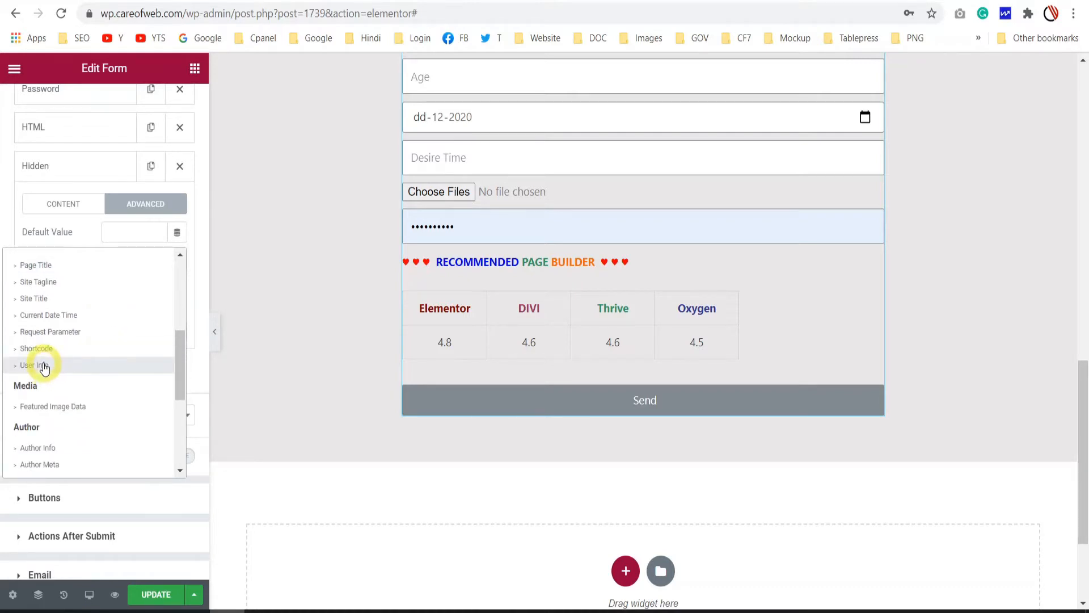
click(43, 366)
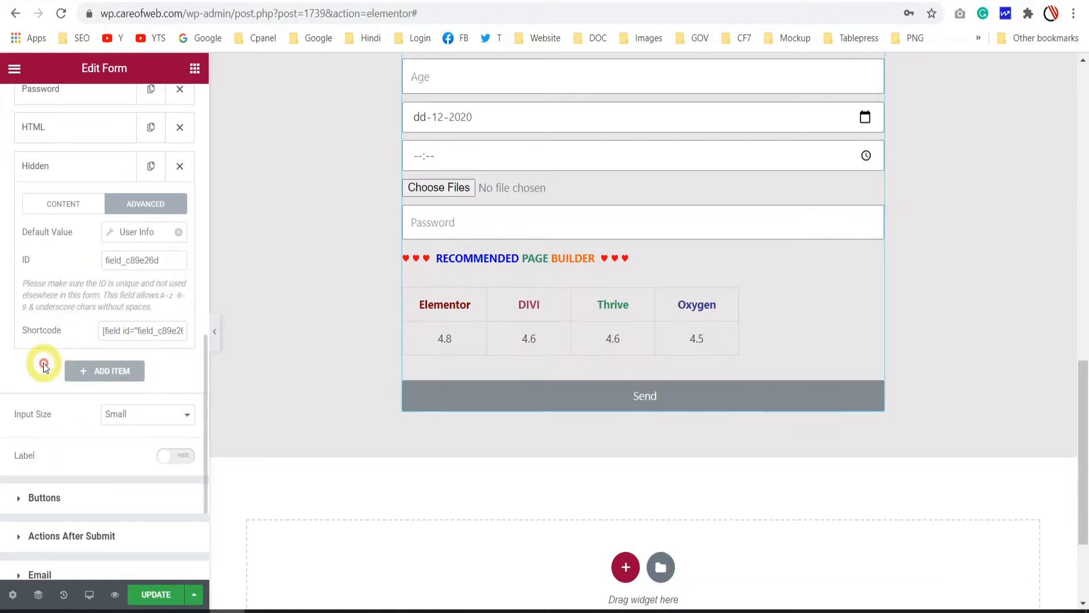
click(111, 232)
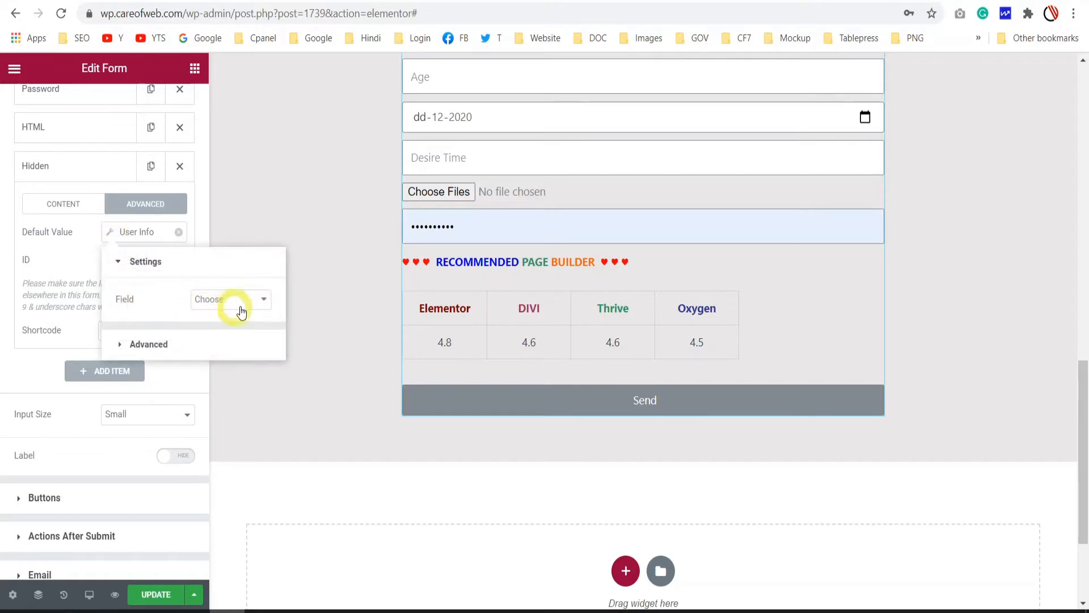
click(246, 301)
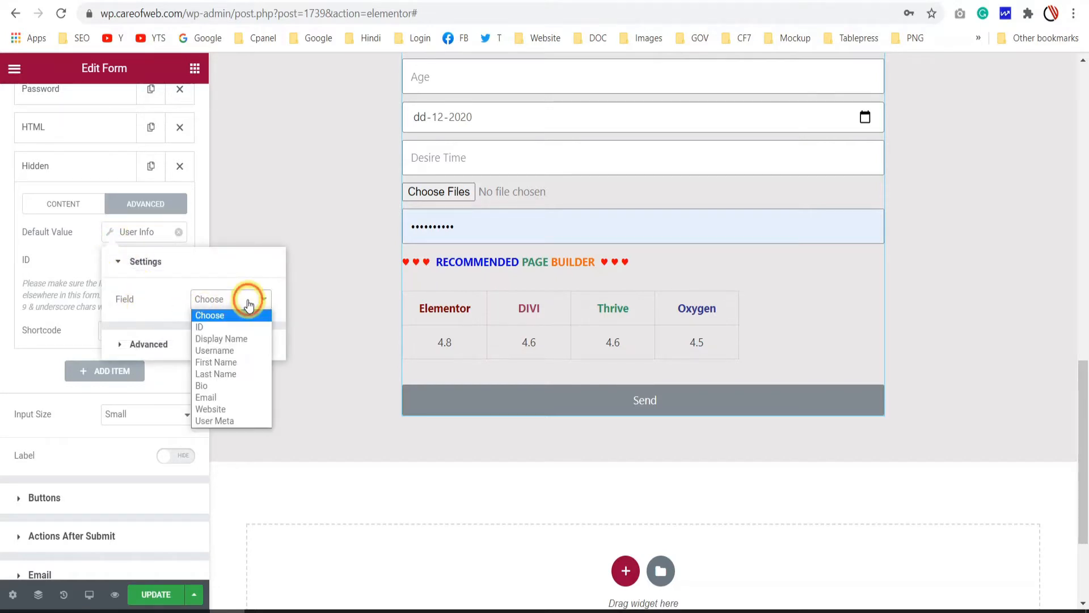
click(229, 350)
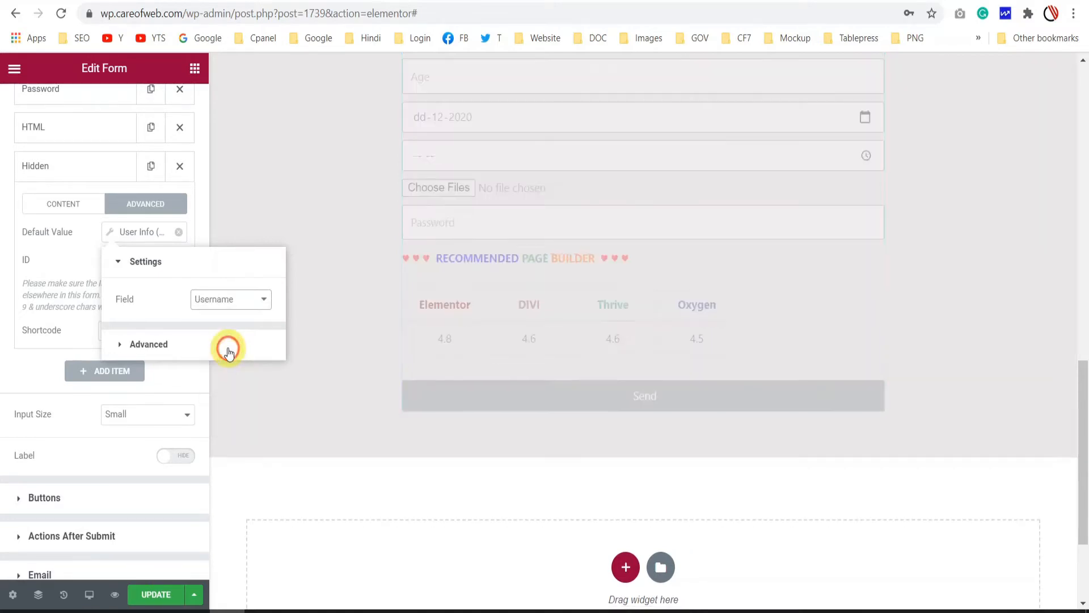
click(61, 244)
click(68, 164)
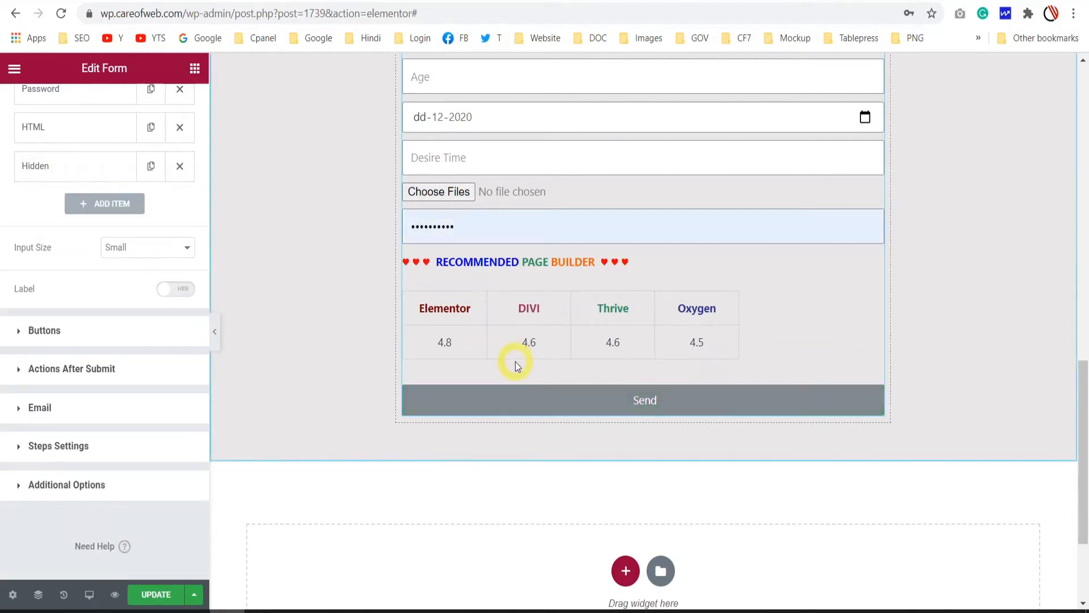
Step: Review the list of form fields against the form preview, from the table back up to the first field
scroll(85, 392, up, 3)
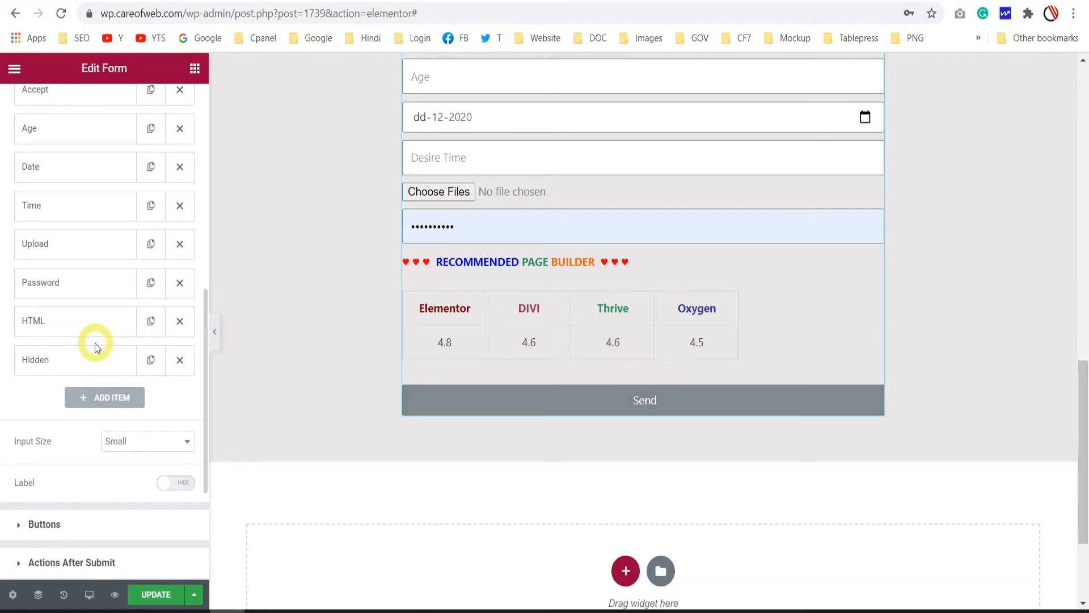
scroll(583, 359, up, 4)
scroll(583, 360, down, 7)
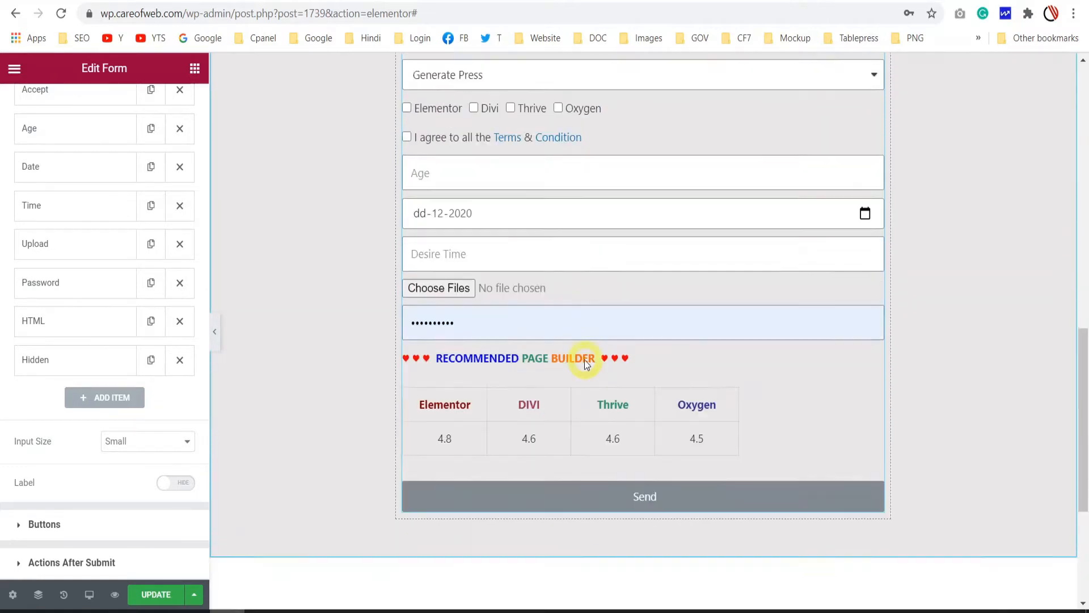
scroll(585, 355, up, 5)
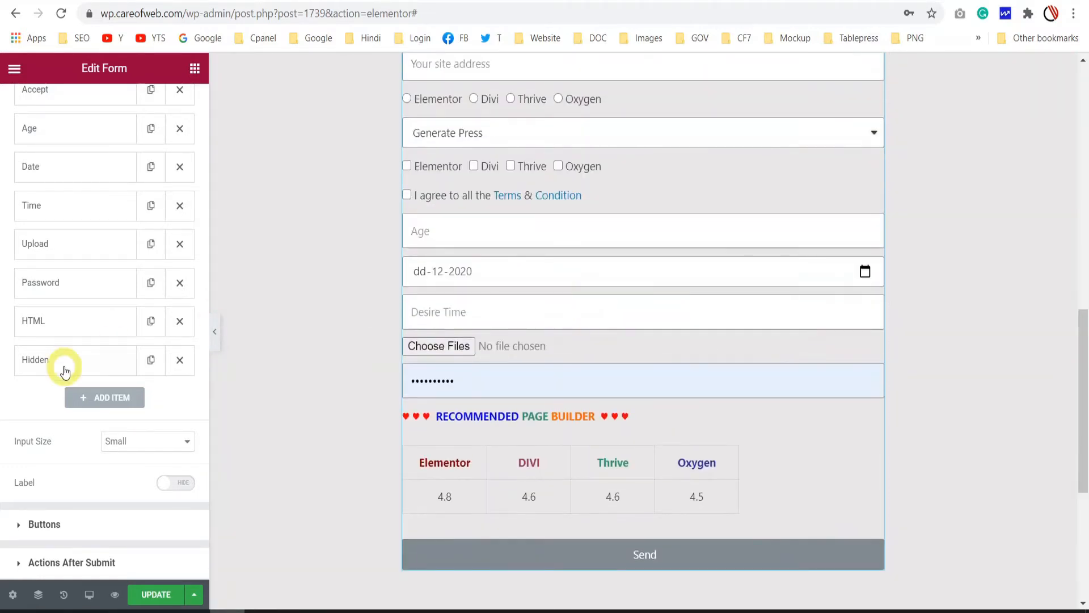
scroll(636, 360, down, 4)
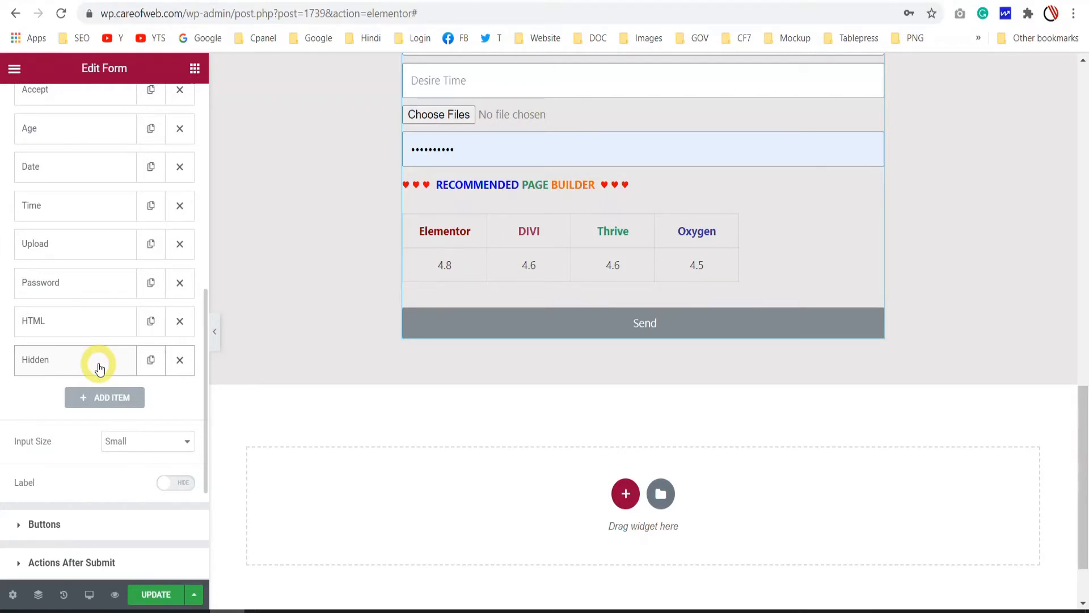
scroll(317, 357, up, 15)
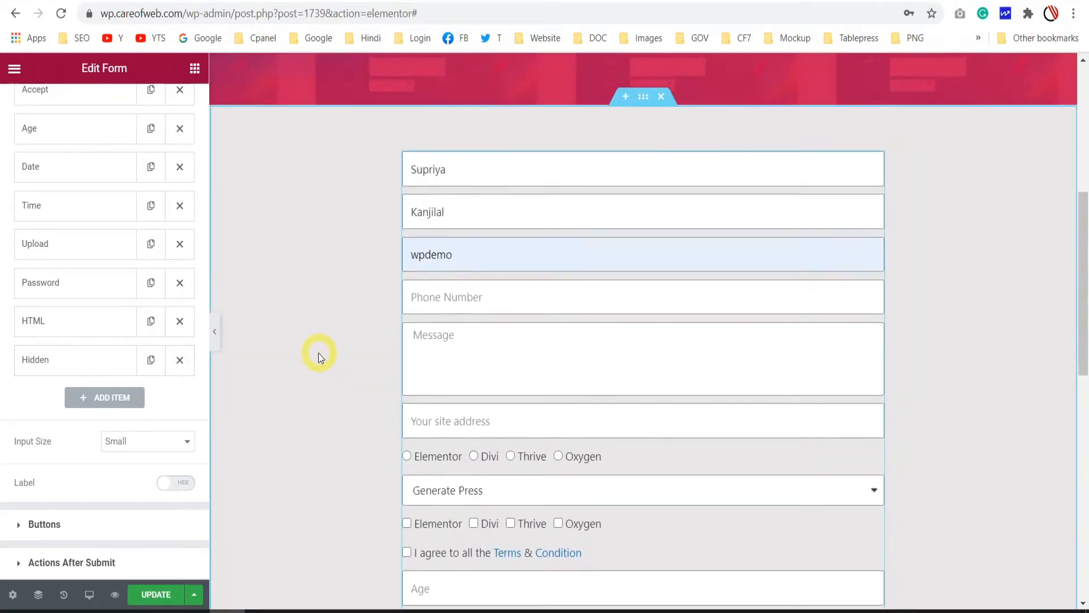
scroll(318, 353, up, 1)
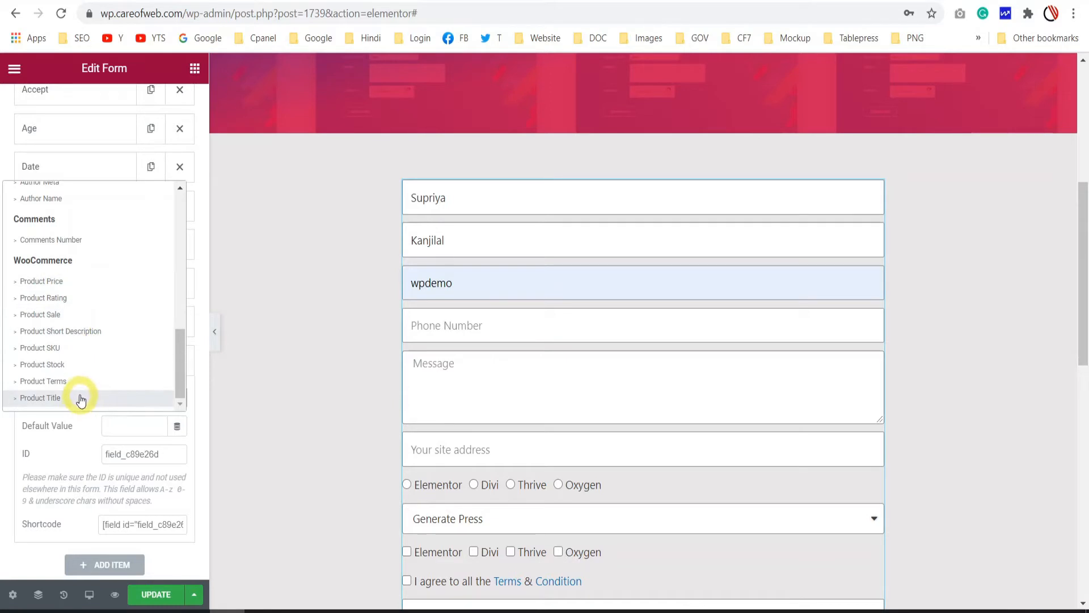
Step: Try Product Title as the Hidden field's default value, remove it and assign the User Info dynamic tag instead
click(81, 398)
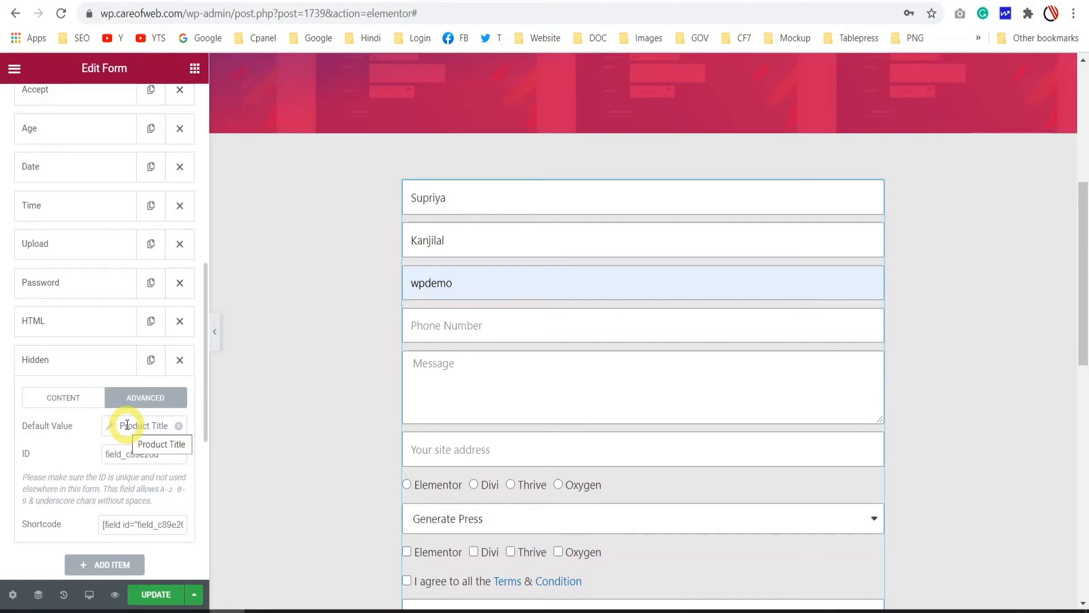
click(178, 426)
click(178, 427)
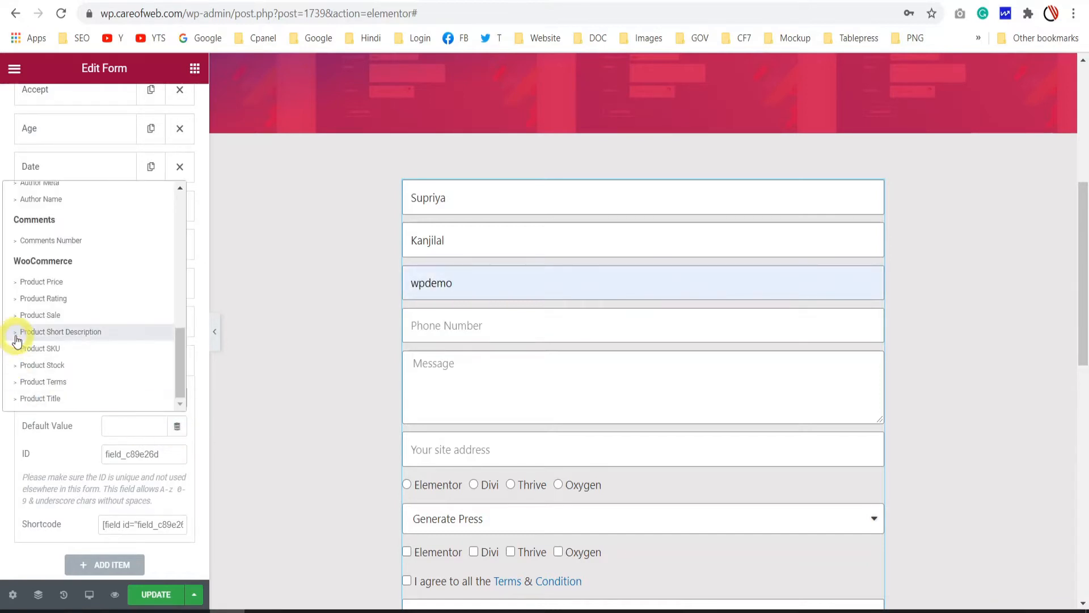
scroll(41, 298, up, 1)
scroll(40, 297, up, 3)
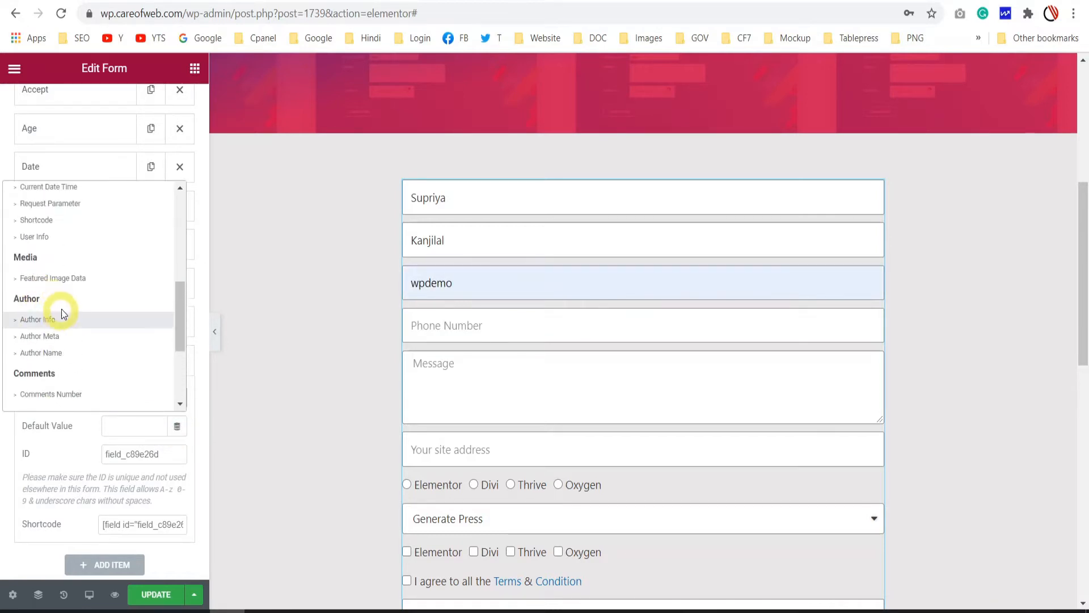
click(33, 238)
click(93, 358)
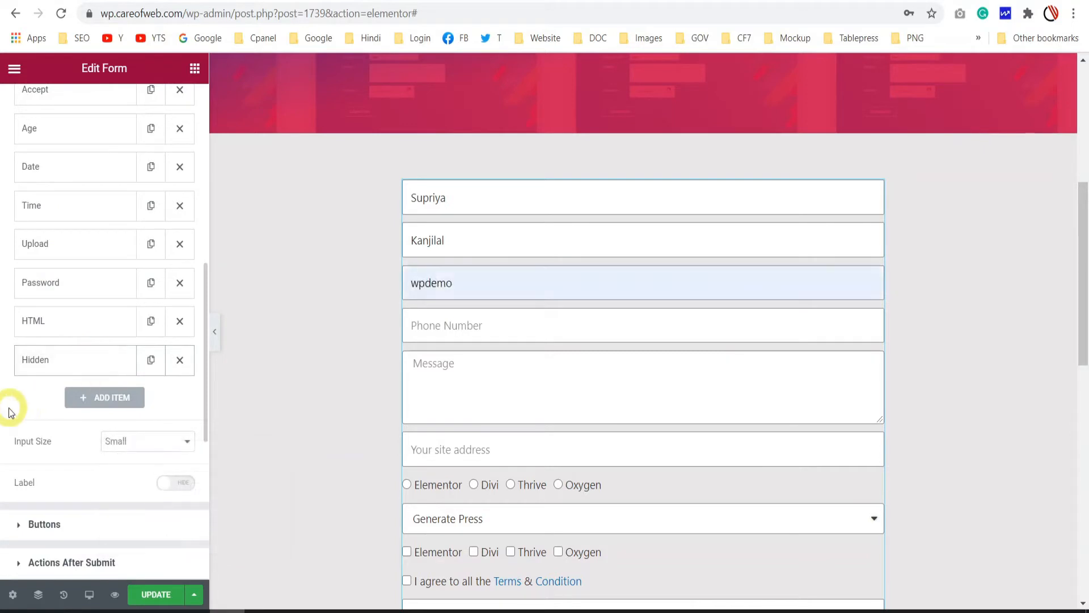
Step: Add a new form field after the Hidden field and set its type to Step
scroll(612, 357, down, 5)
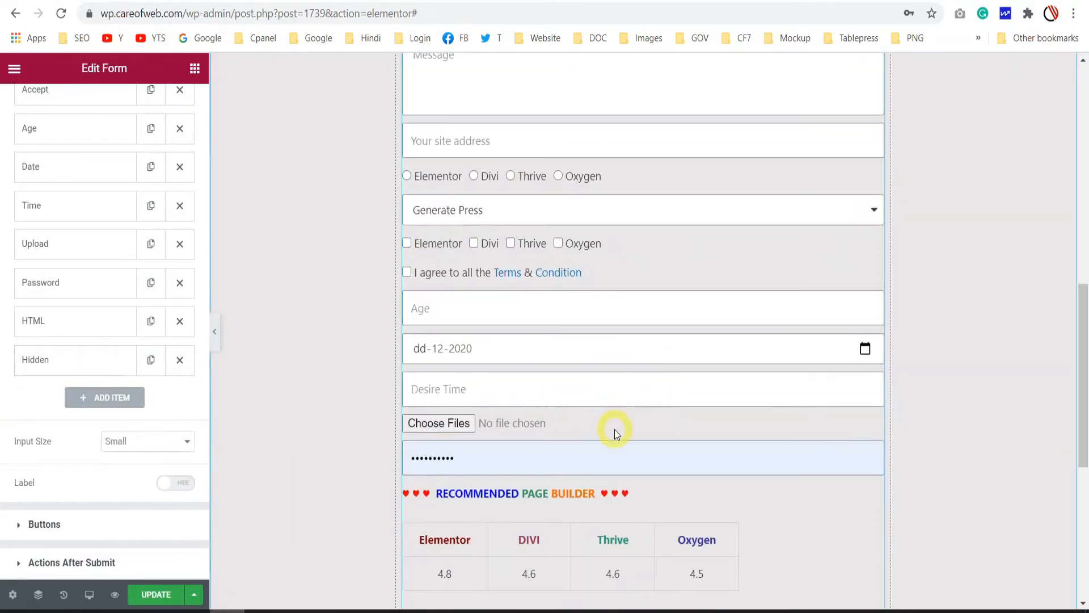
scroll(614, 430, down, 5)
click(110, 397)
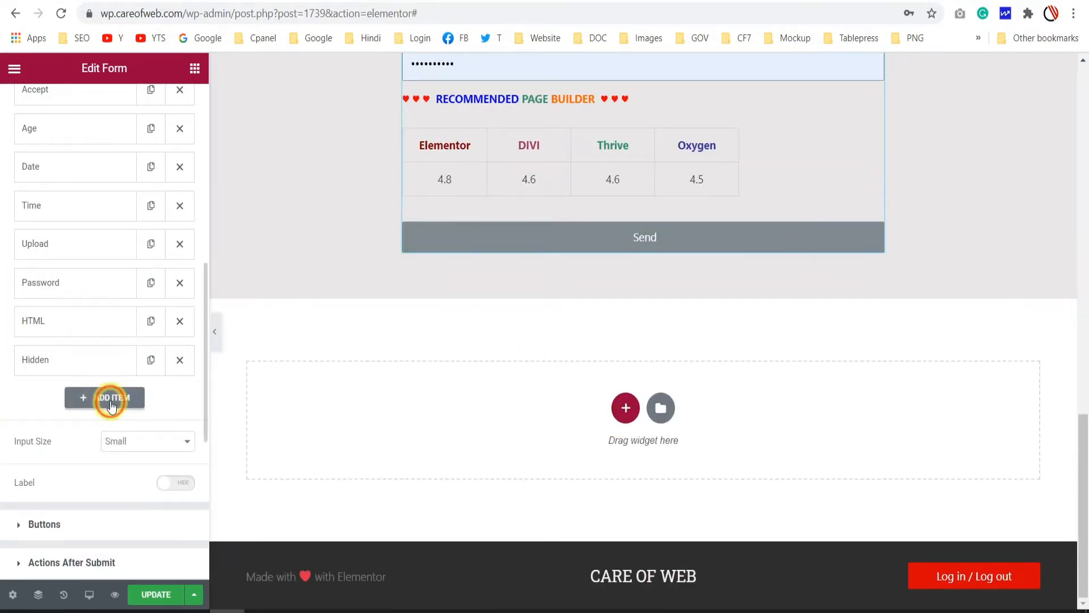
click(143, 273)
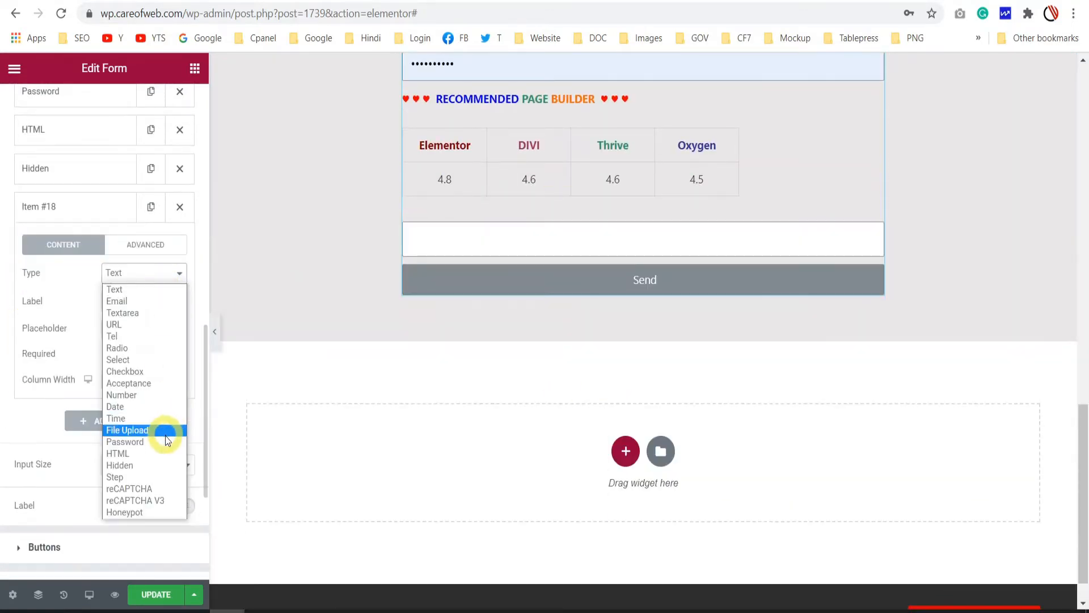
click(161, 477)
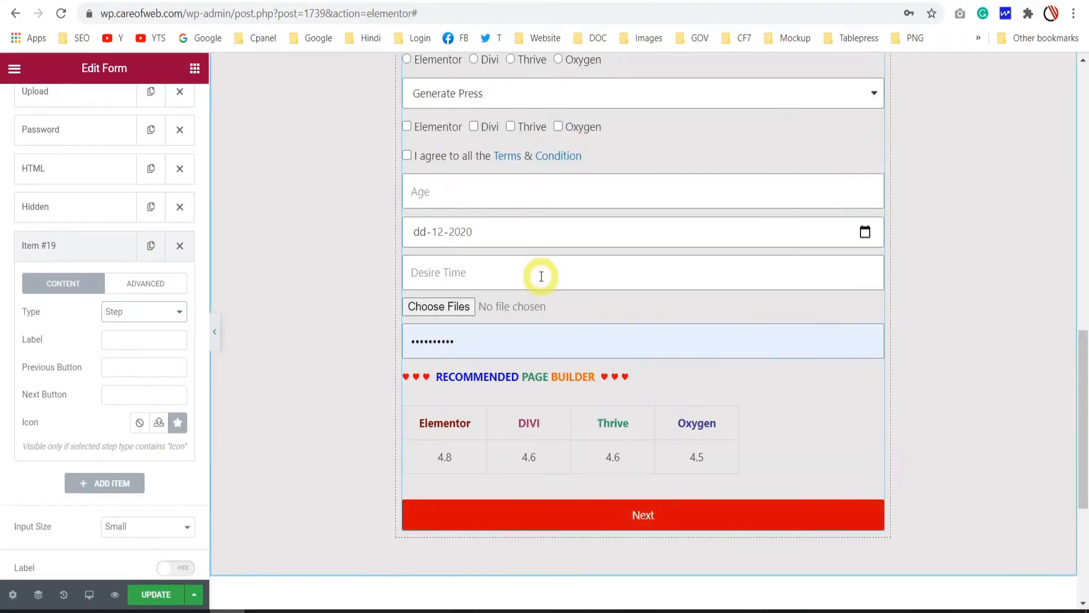
Step: Change the type of the new form field to Honeypot and label it "Honey"
scroll(93, 378, up, 3)
scroll(92, 378, up, 2)
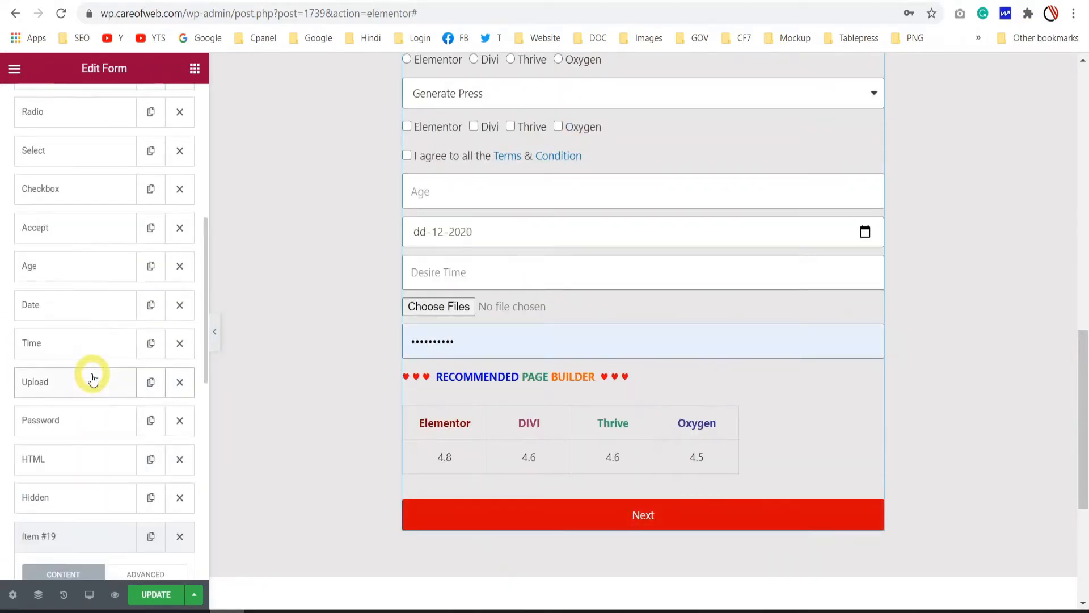
scroll(92, 375, down, 6)
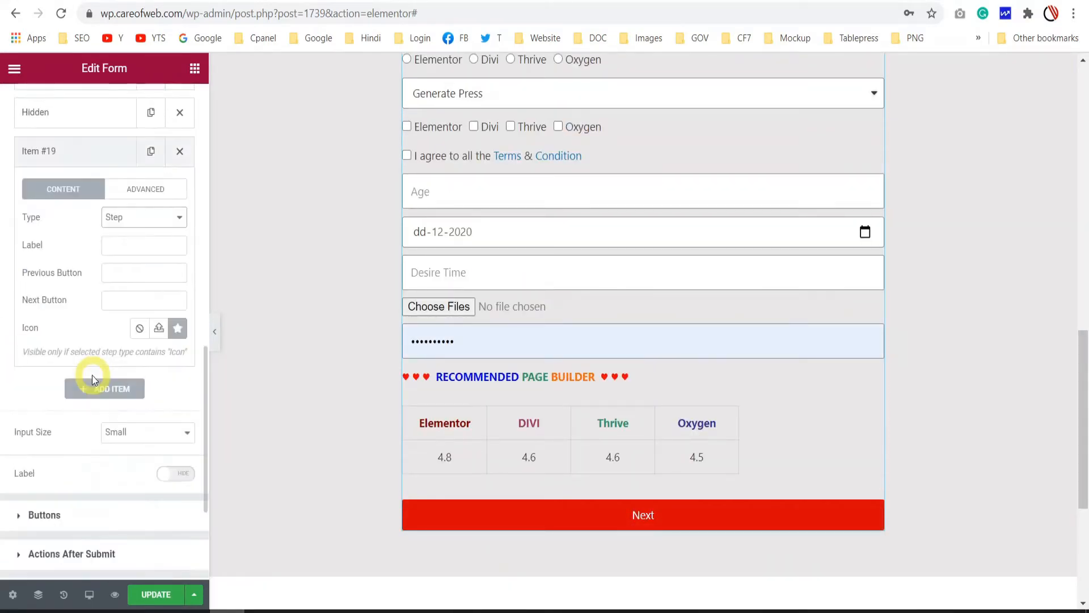
click(155, 216)
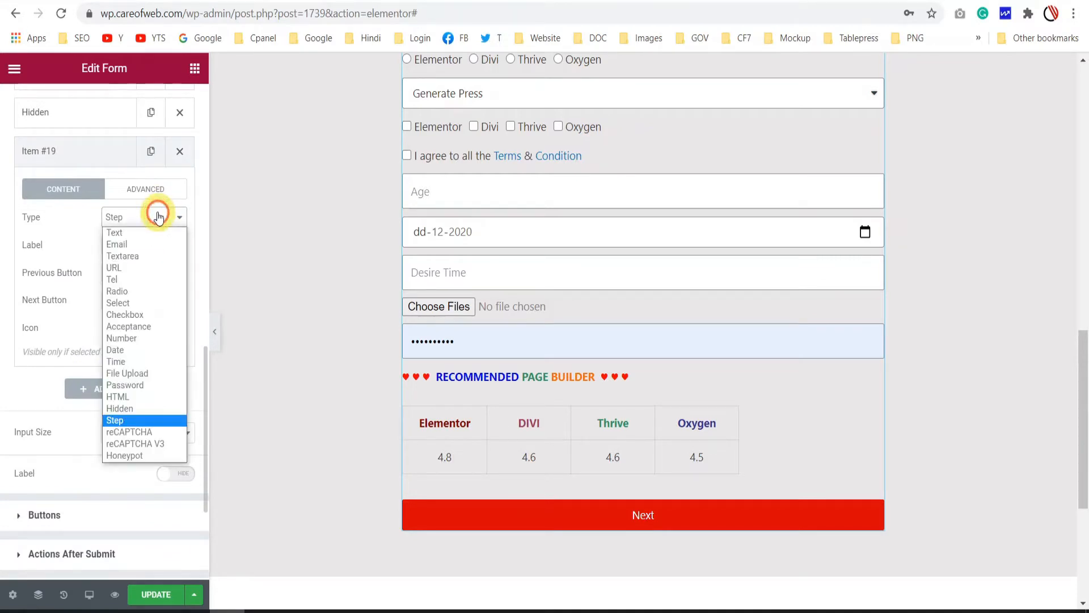
click(137, 457)
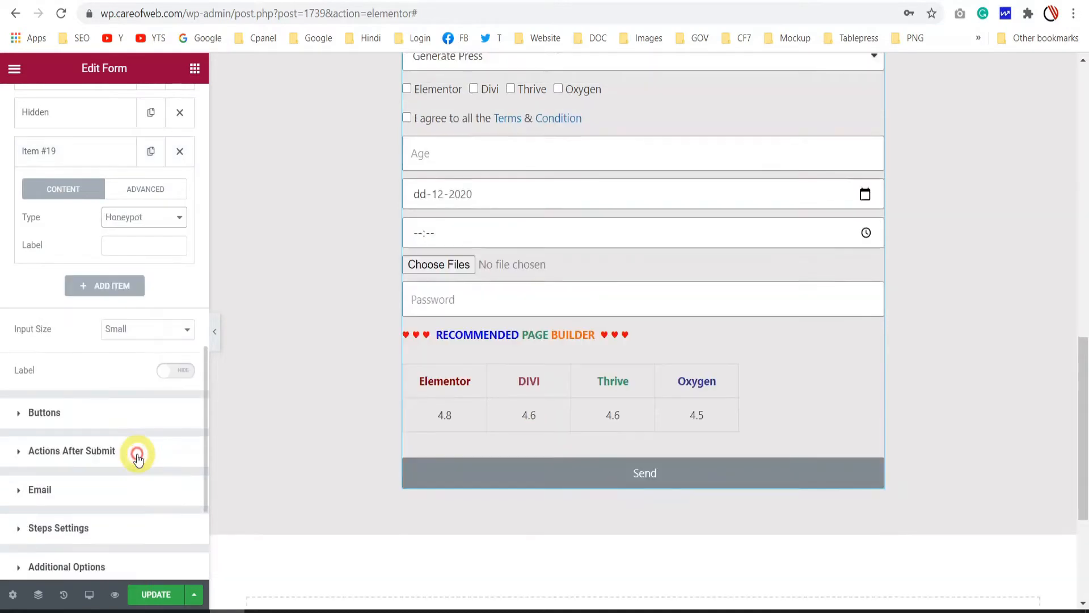
click(135, 305)
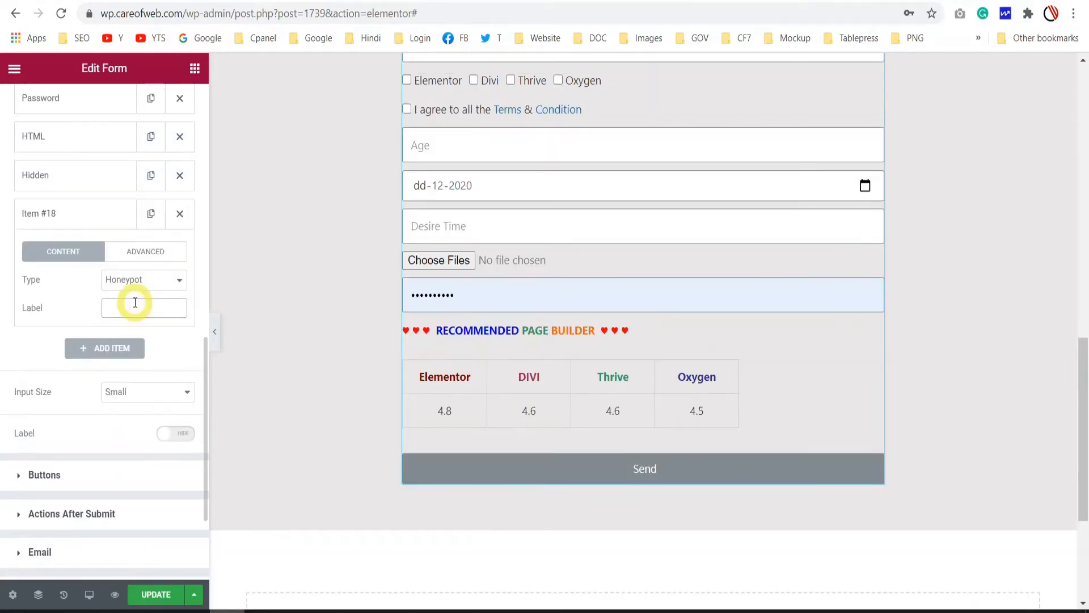
text(Honey)
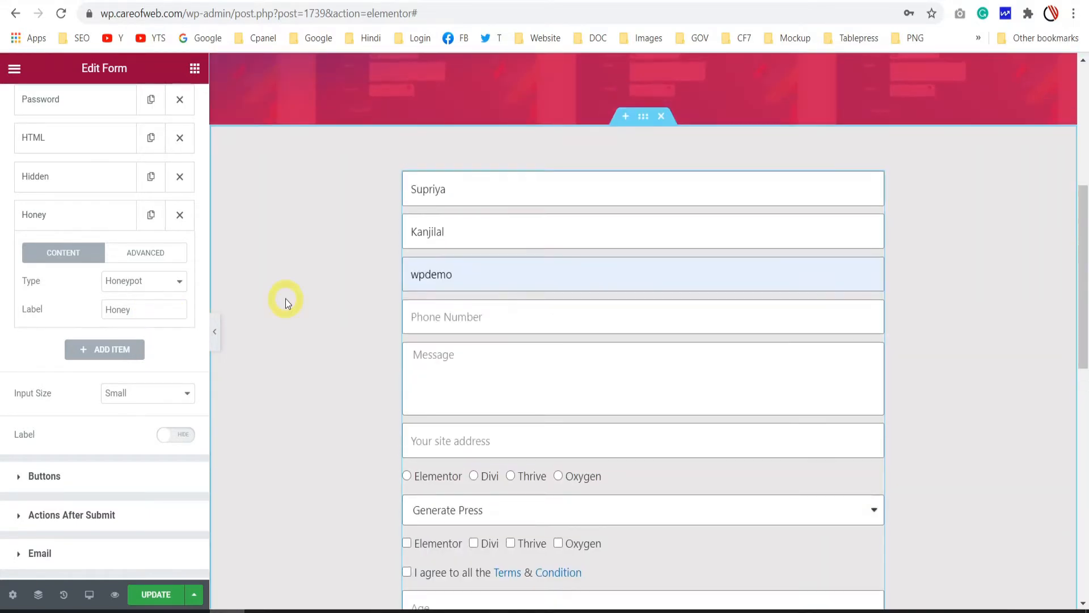
Step: Check the form preview down to the Send button and review the Honey field's settings
scroll(284, 298, down, 5)
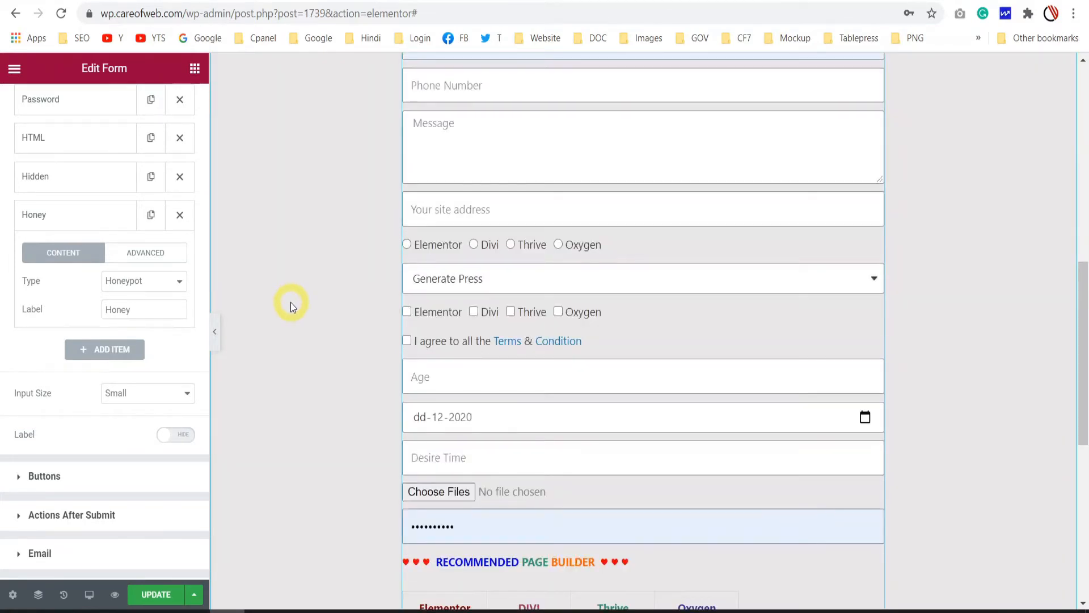
scroll(290, 304, down, 3)
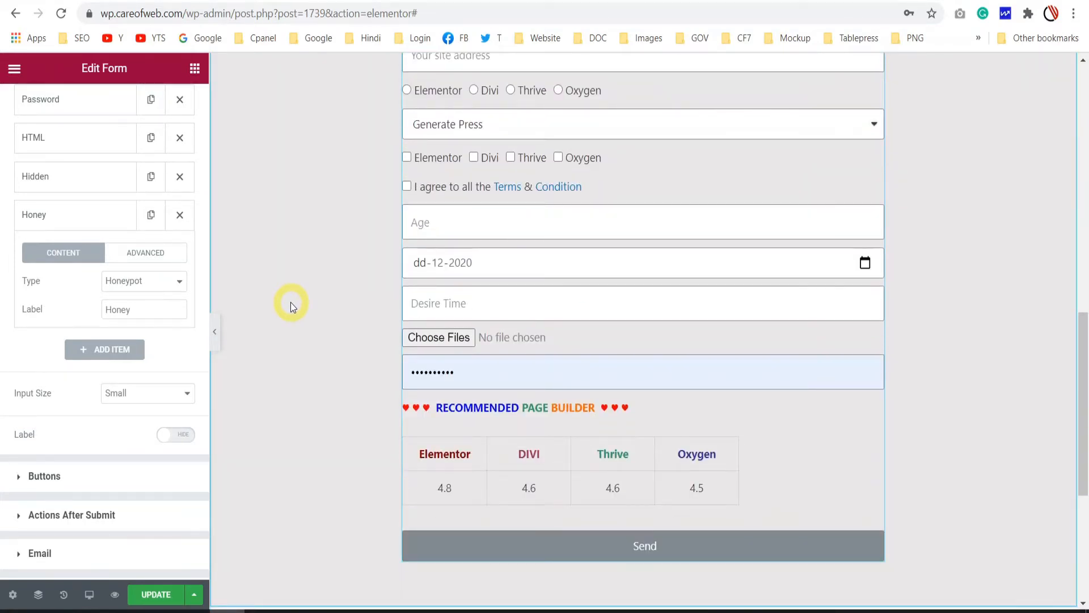
click(87, 223)
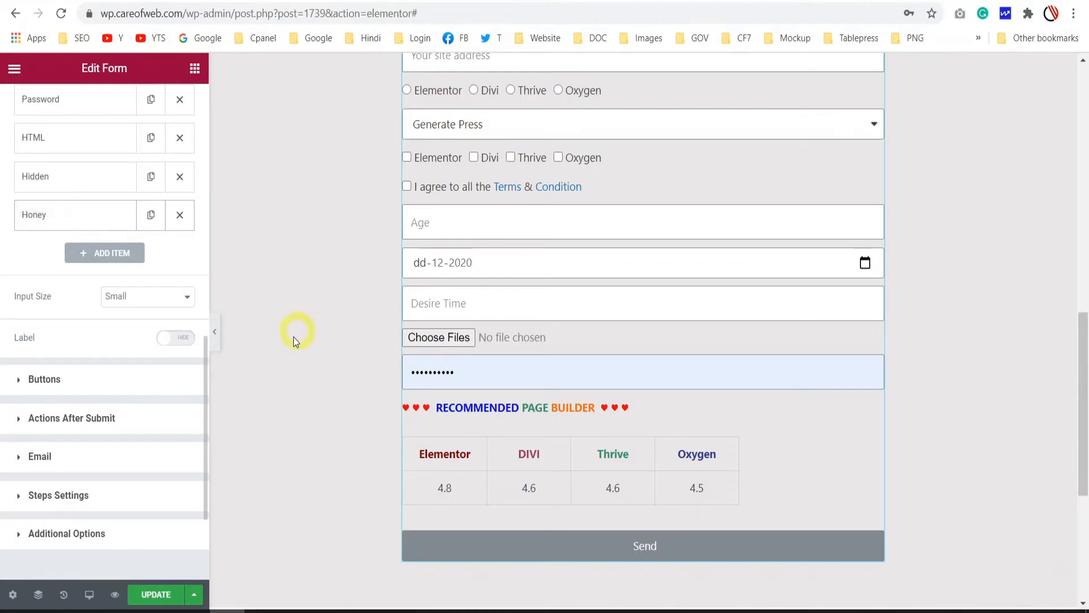
click(109, 217)
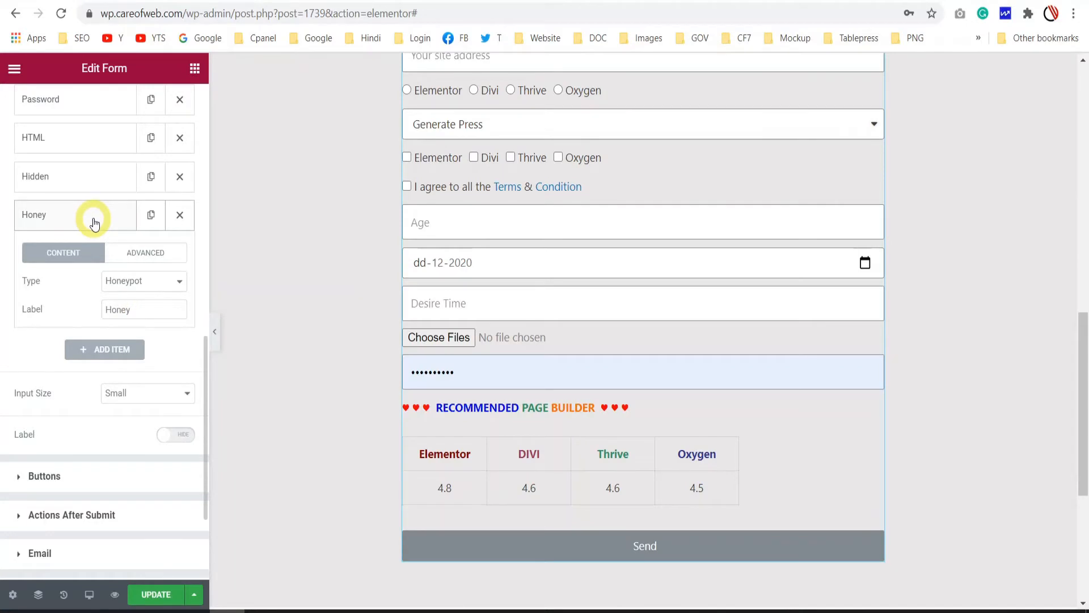
click(94, 223)
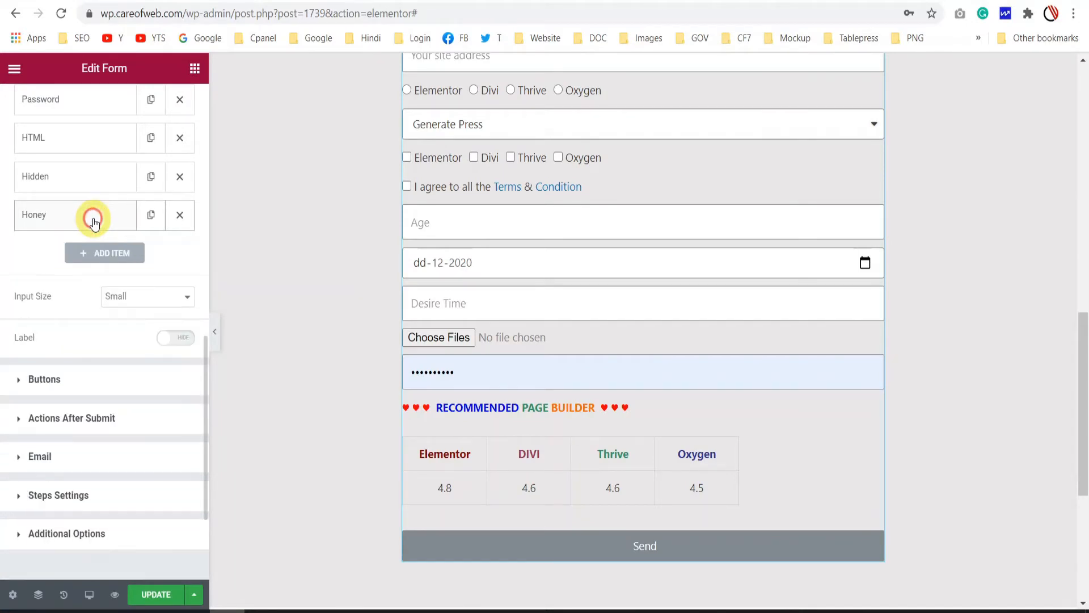
Step: Update the page to save the form with its new Honeypot field
click(163, 597)
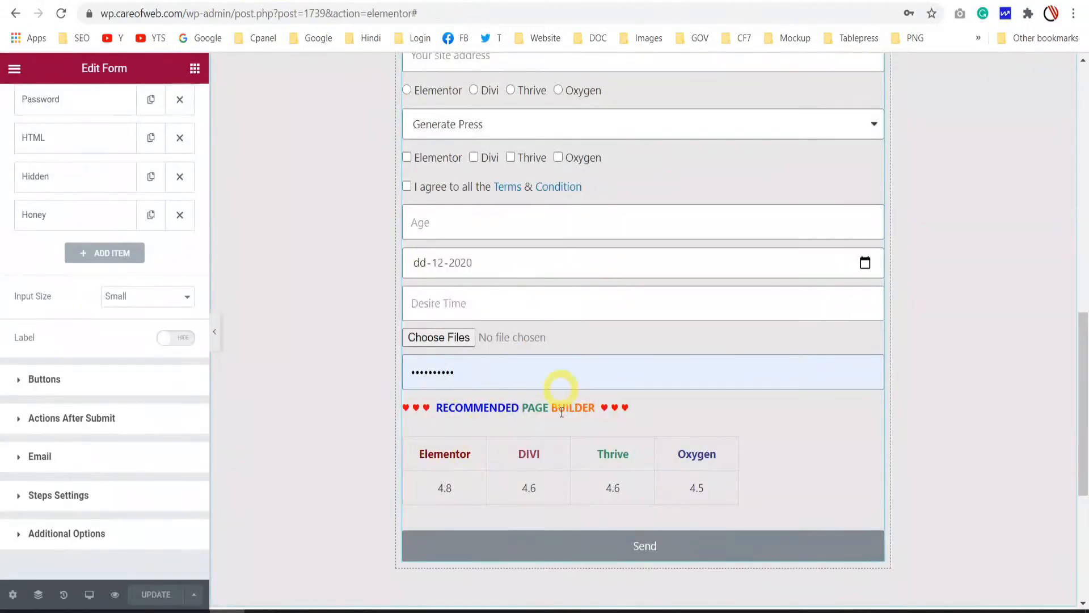
scroll(621, 420, down, 1)
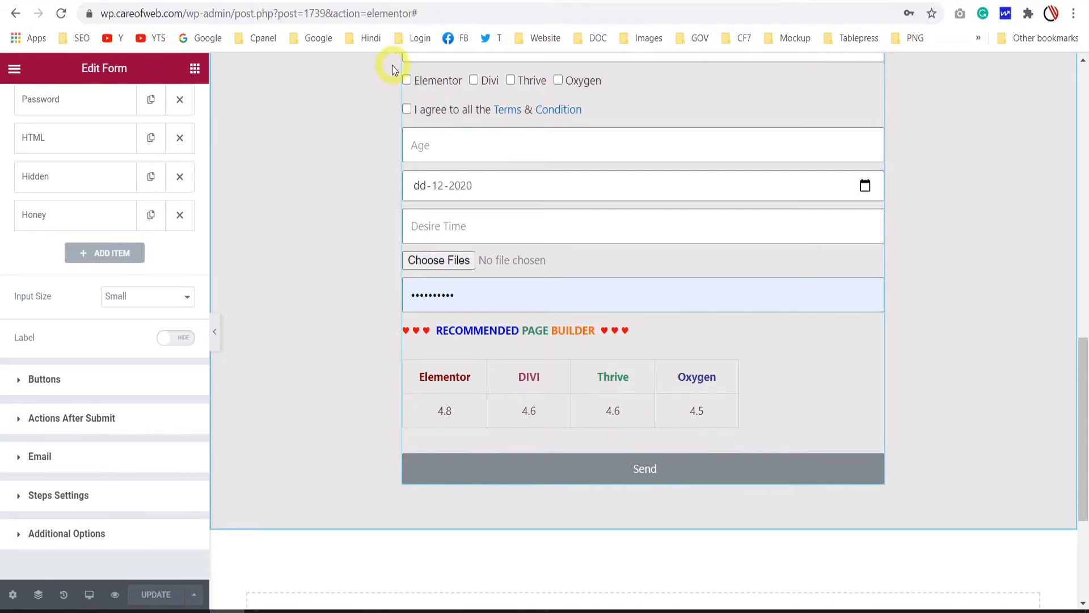
click(397, 2)
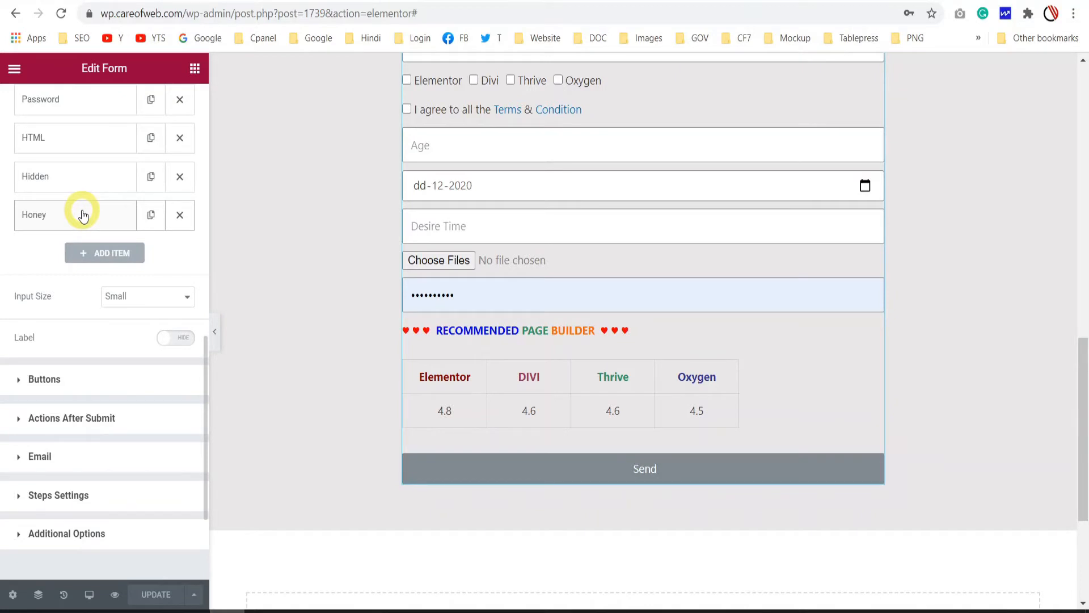
Step: Add a new form field after the Honey field and set its type to reCAPTCHA
click(102, 253)
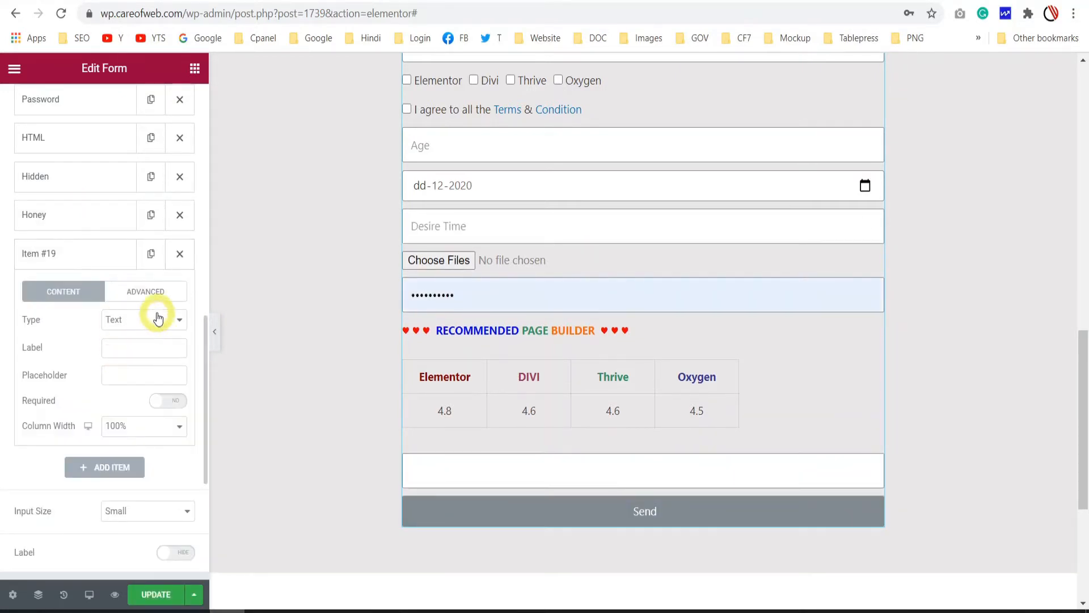
click(153, 320)
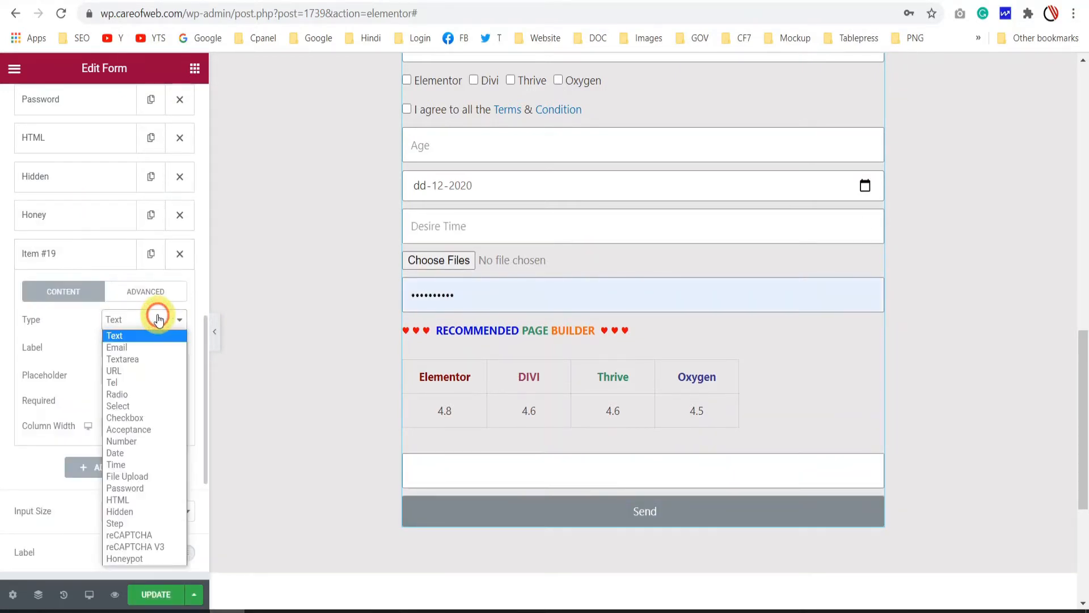
click(156, 535)
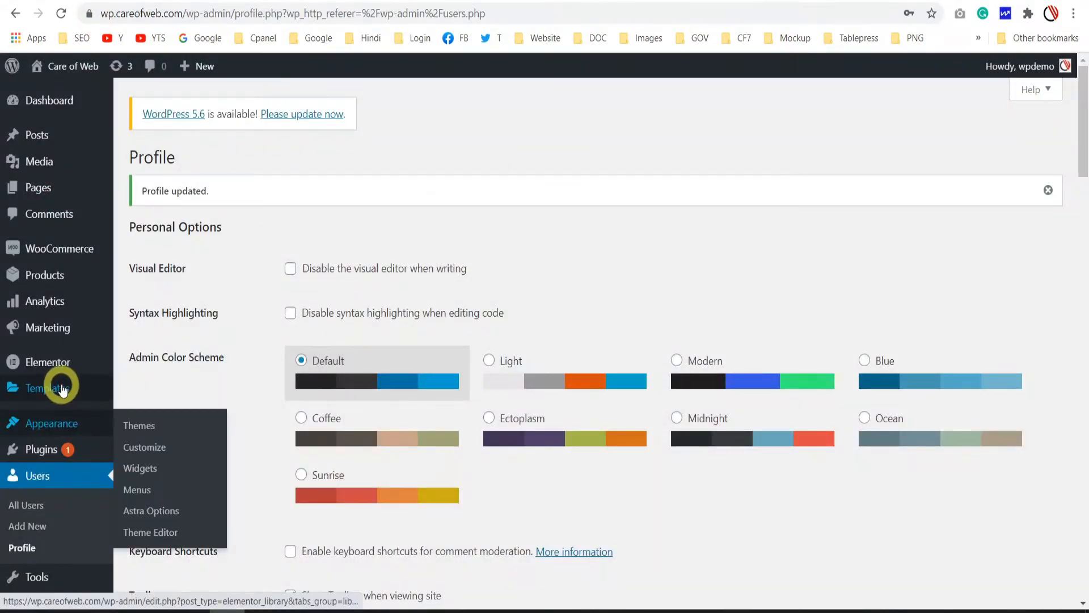
Step: Open Elementor's integration settings in the WordPress admin and view the reCAPTCHA and reCAPTCHA V3 key fields
mouse_move(56, 369)
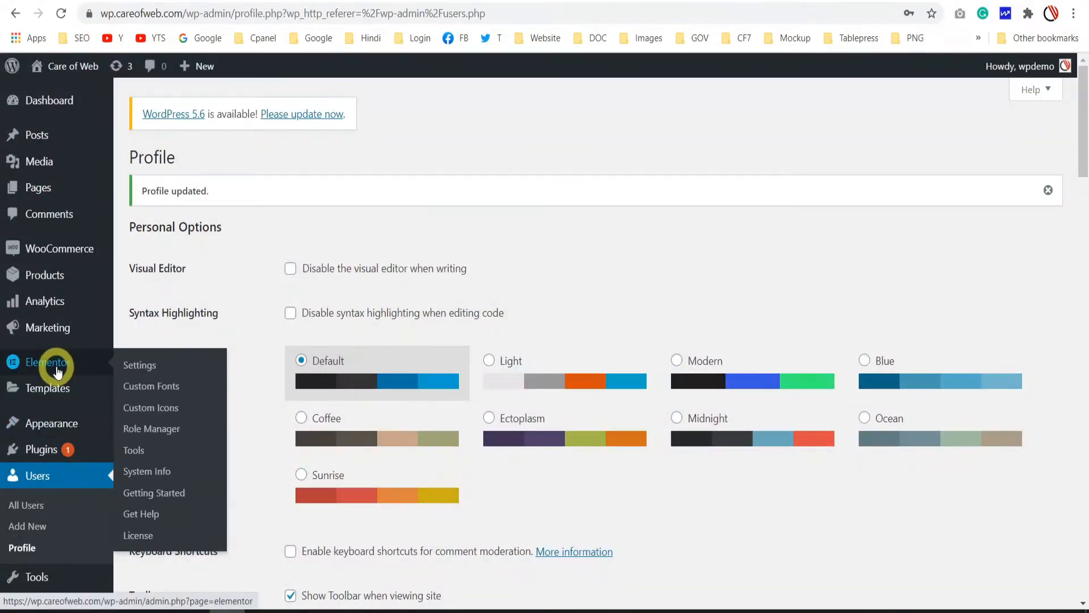
click(142, 366)
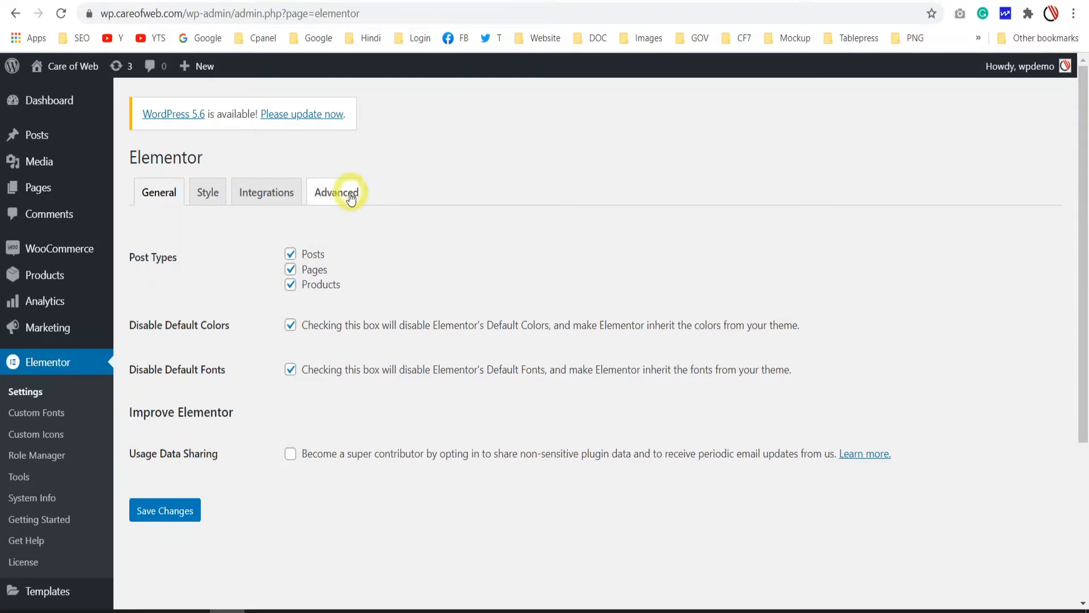
click(270, 194)
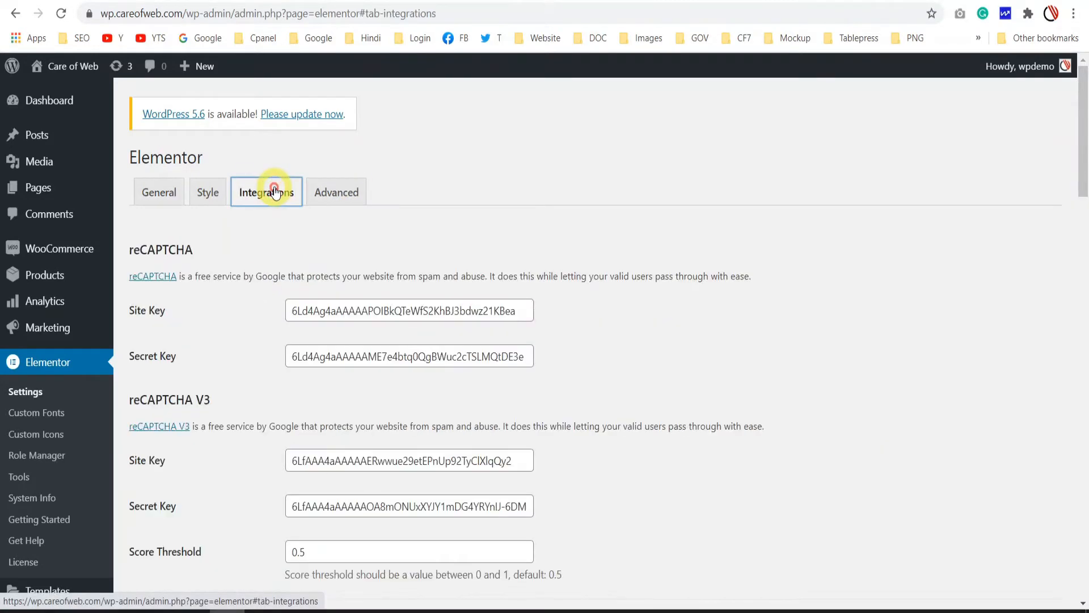
scroll(257, 335, down, 1)
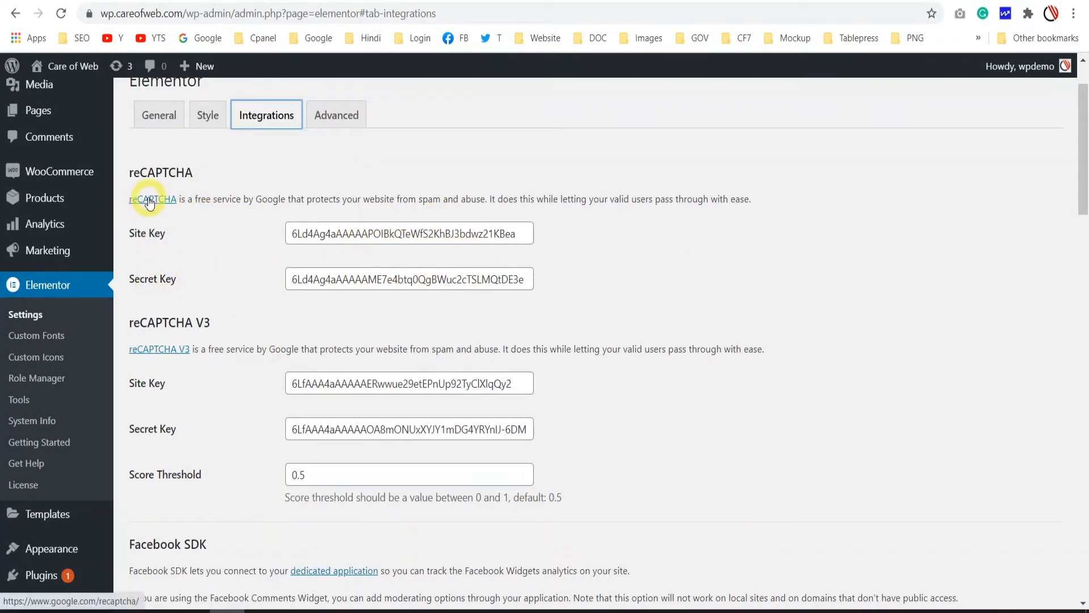
Step: Open the linked Google reCAPTCHA site in a new browser tab and go to its Admin Console
right_click(147, 200)
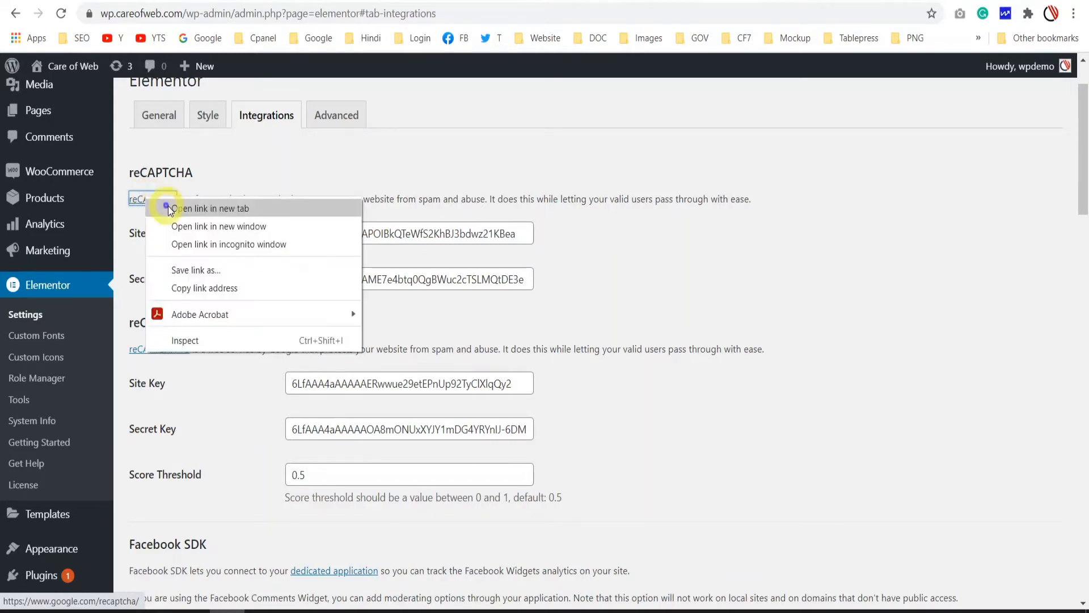
click(169, 209)
click(223, 2)
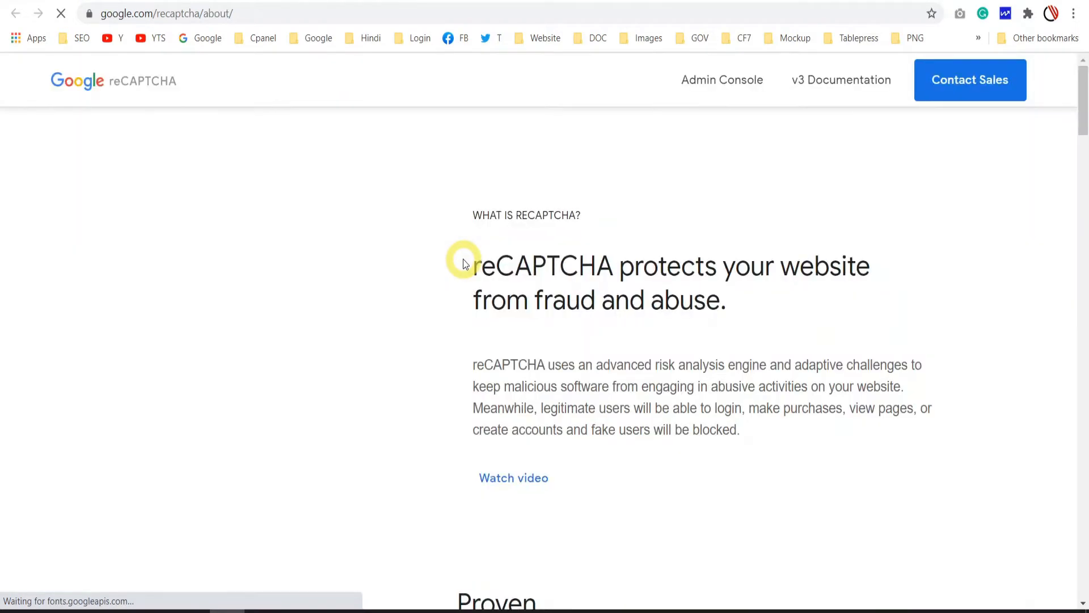
click(736, 75)
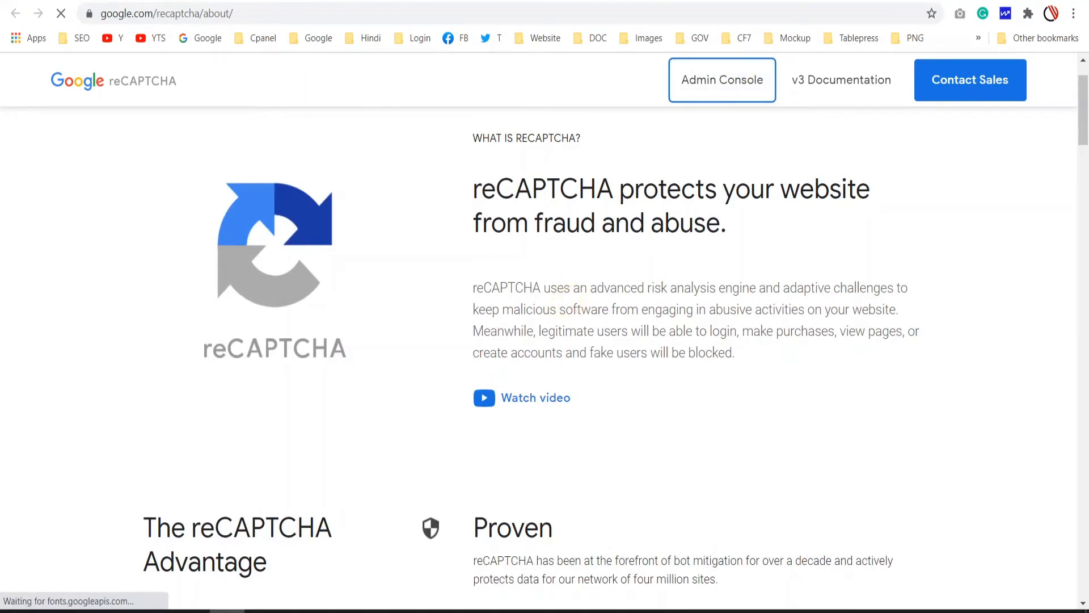
click(141, 2)
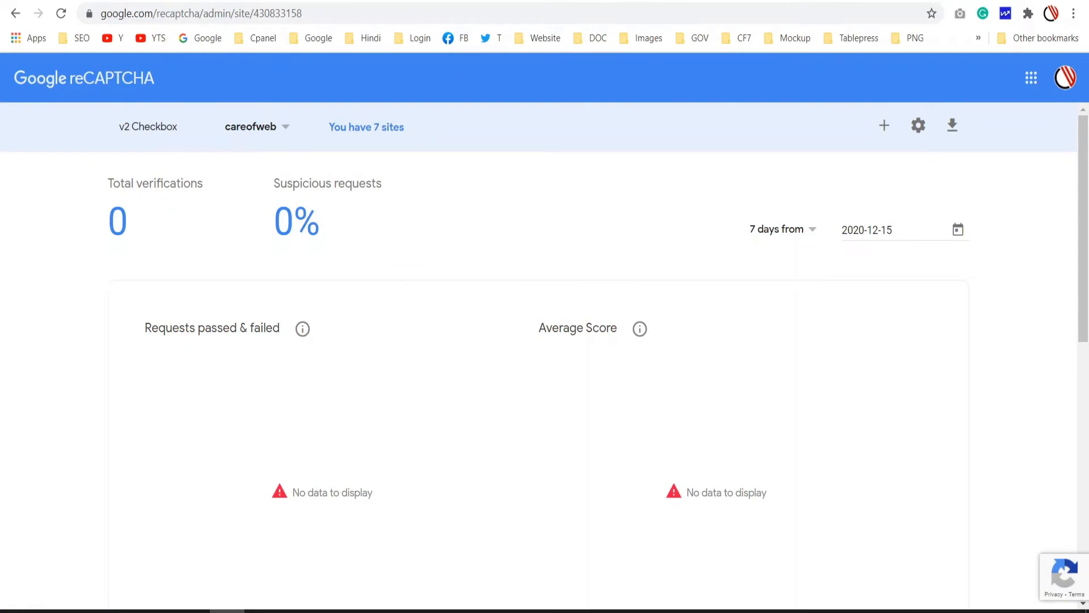
Step: Review the reCAPTCHA key fields in Elementor's integration settings and return to the form editor
click(171, 2)
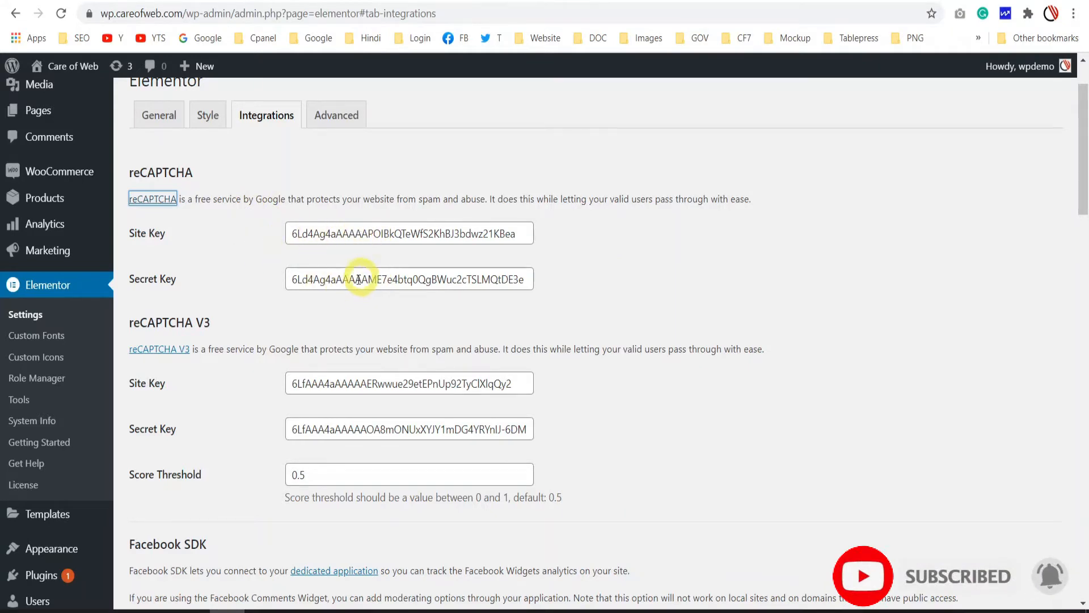
scroll(292, 206, up, 1)
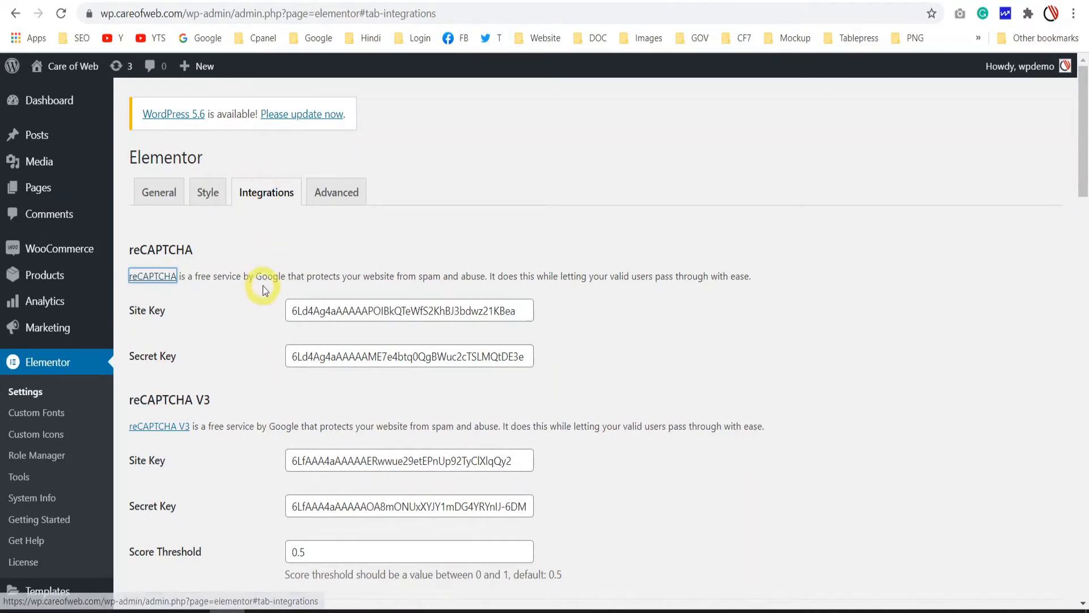
scroll(263, 285, down, 1)
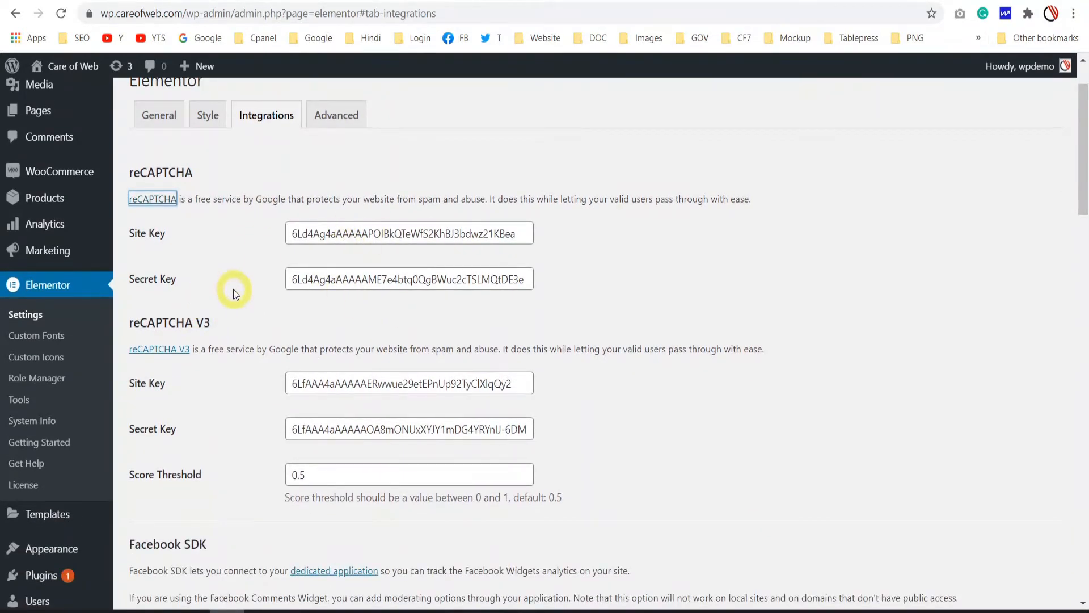
scroll(233, 289, down, 1)
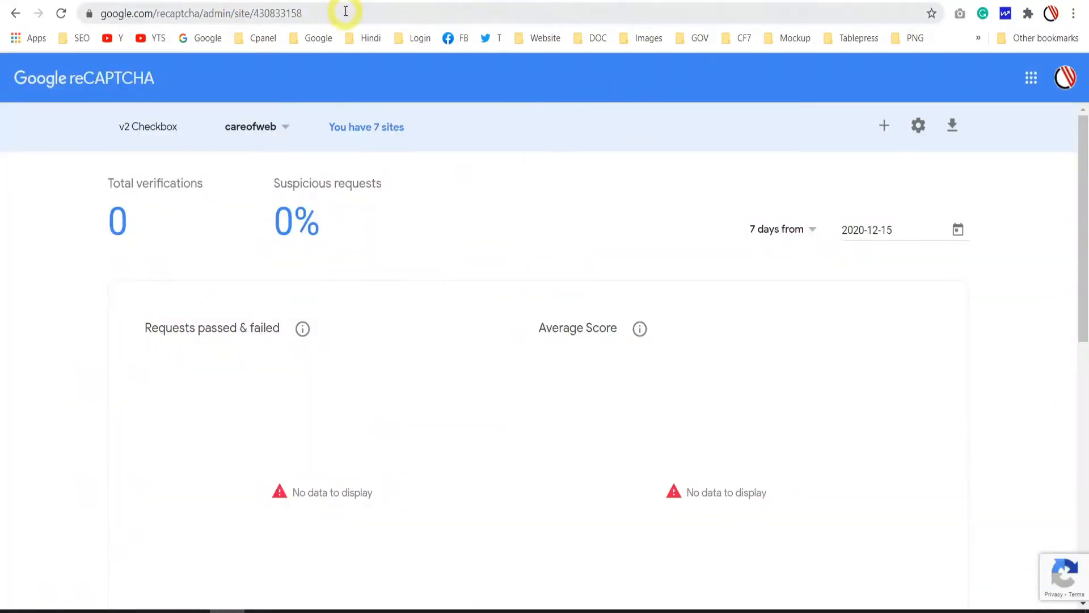
click(341, 5)
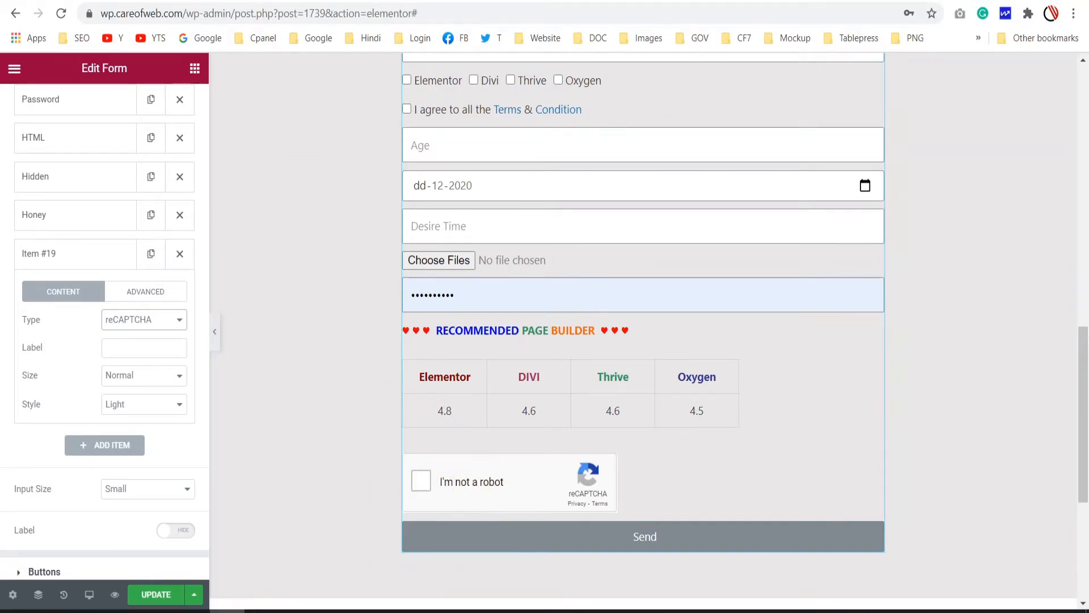
Step: Try adding another form field after the ReCaptcha field with its type set to Step
click(161, 319)
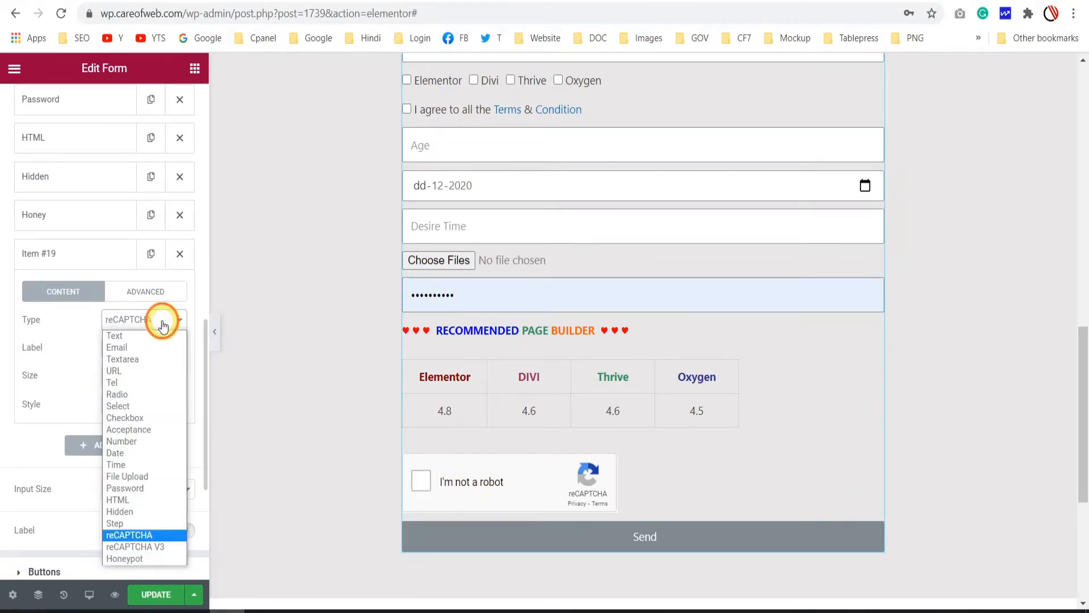
click(163, 324)
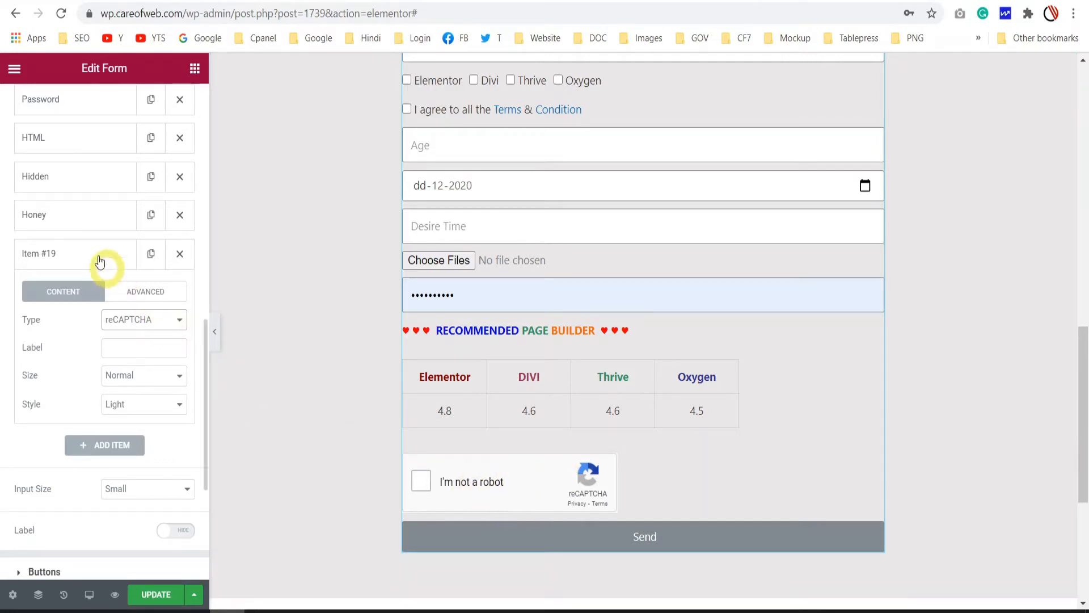
click(104, 444)
click(144, 357)
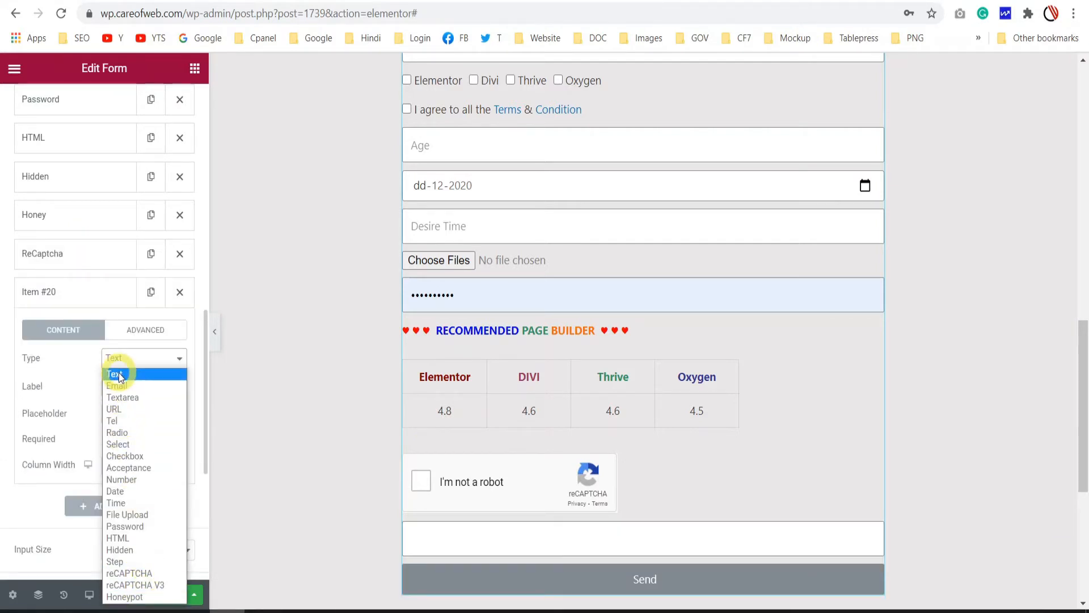
click(132, 560)
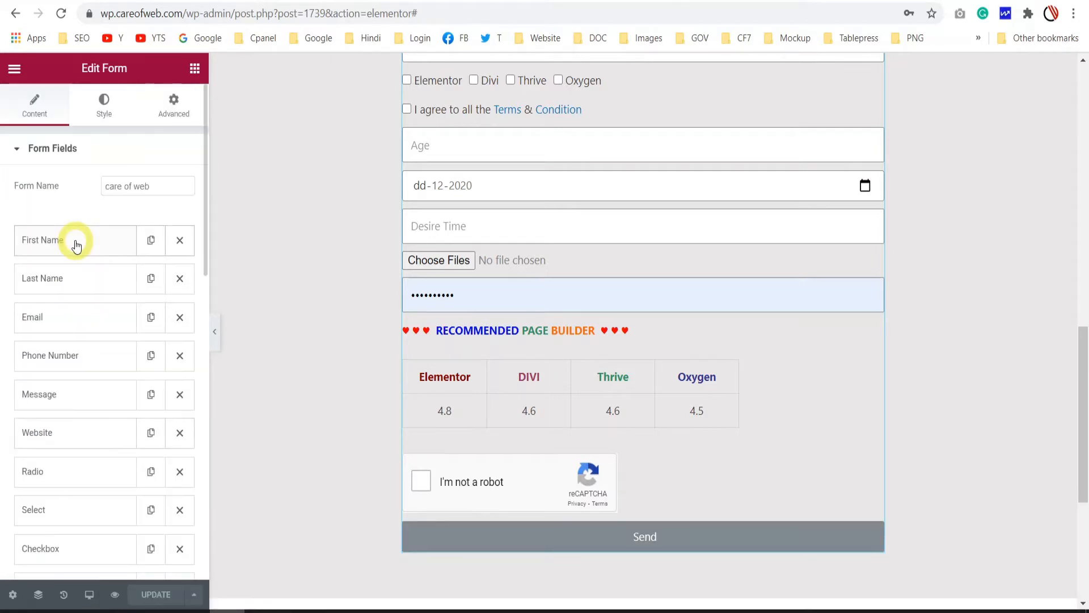
Step: Try the form's input size at Large and Extra Large, and return it to Small
scroll(76, 244, down, 12)
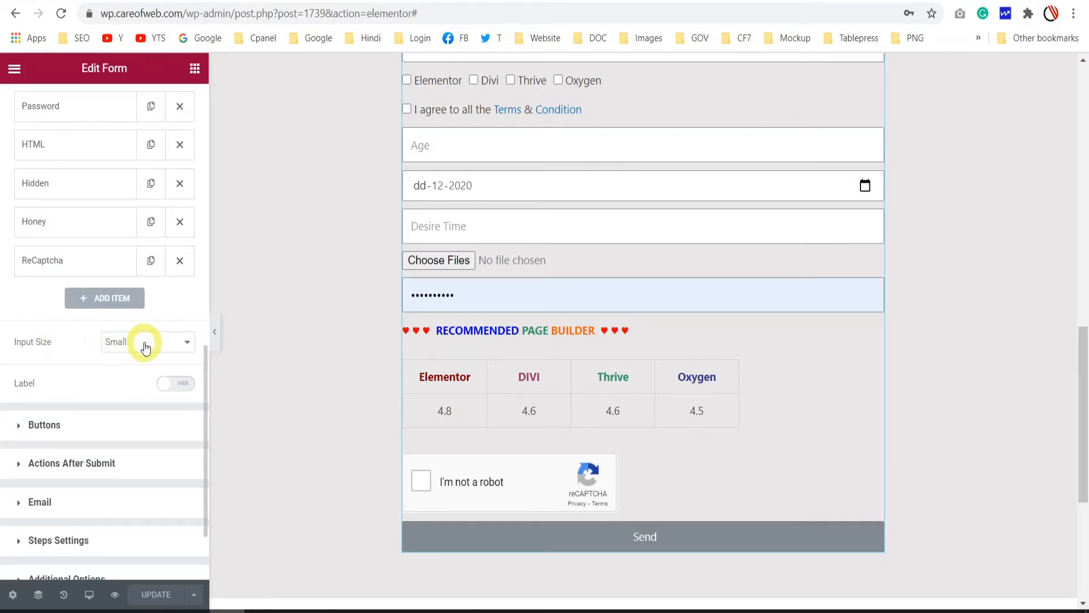
scroll(503, 109, up, 7)
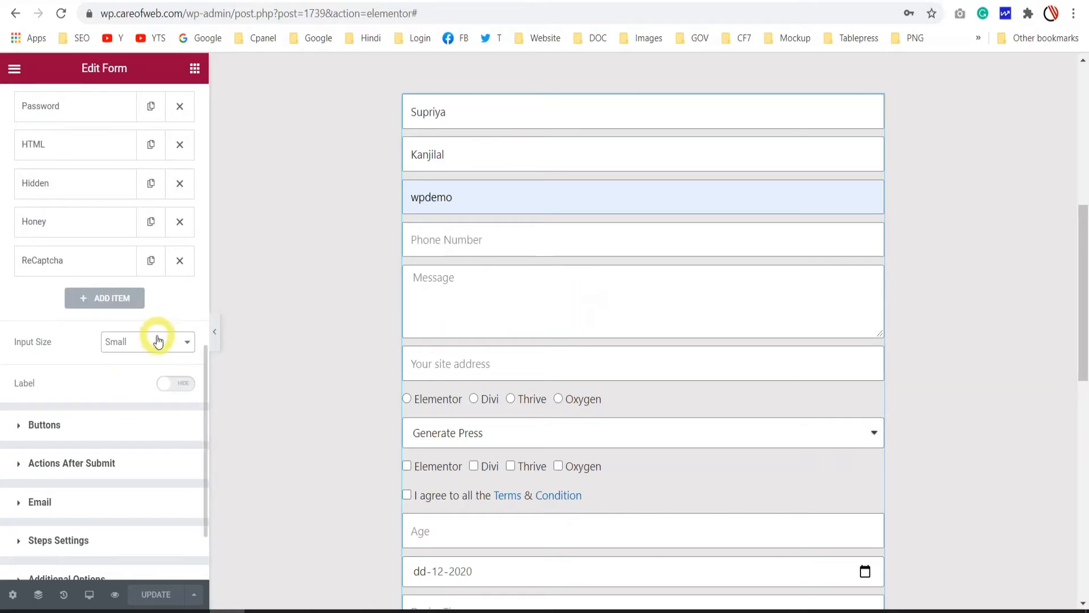
click(142, 347)
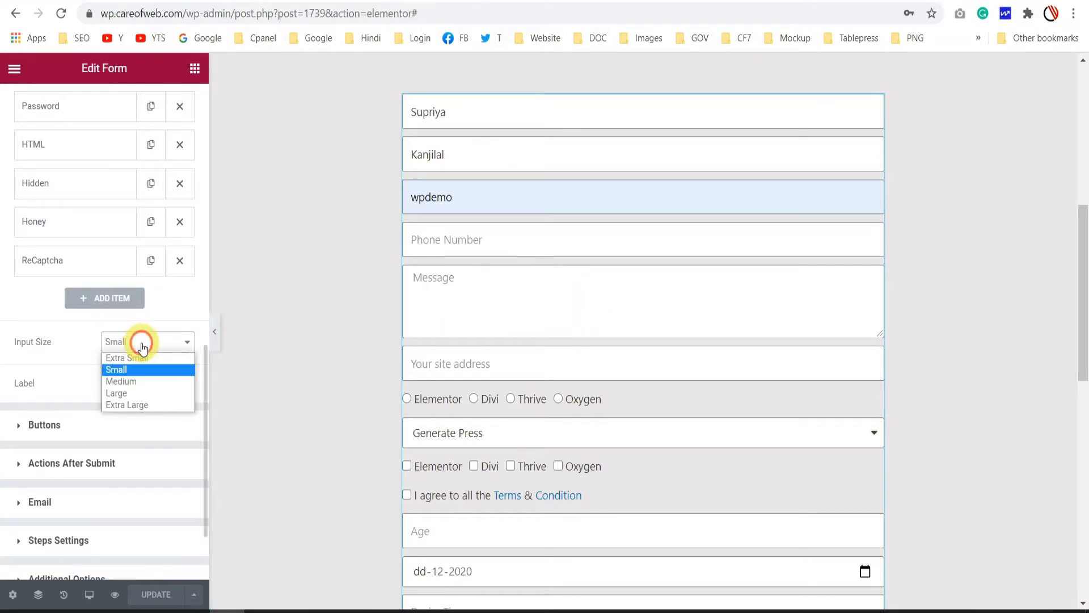
click(127, 393)
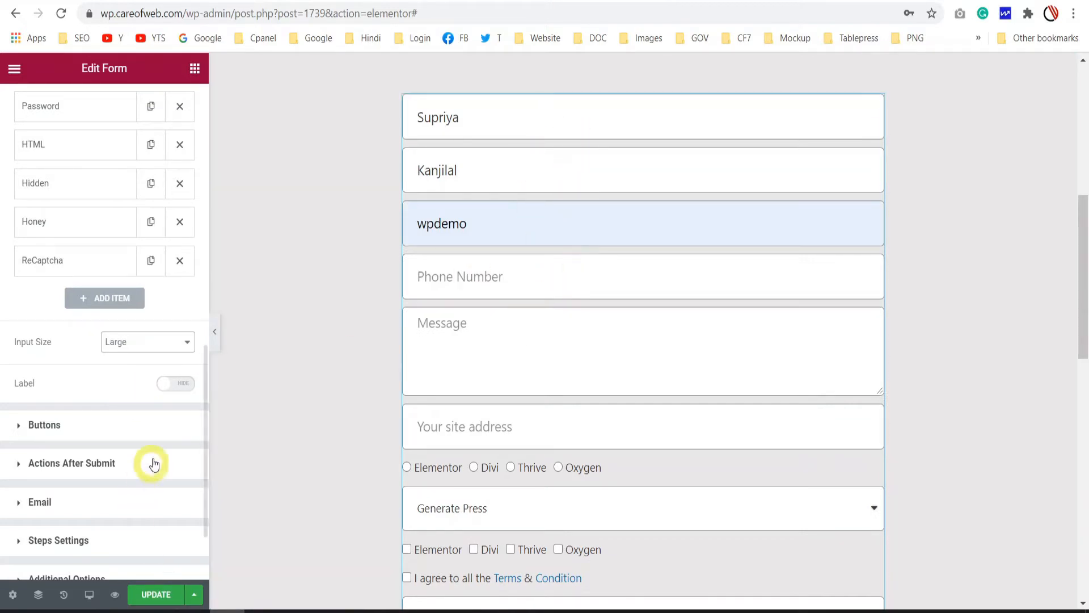
click(158, 341)
click(127, 405)
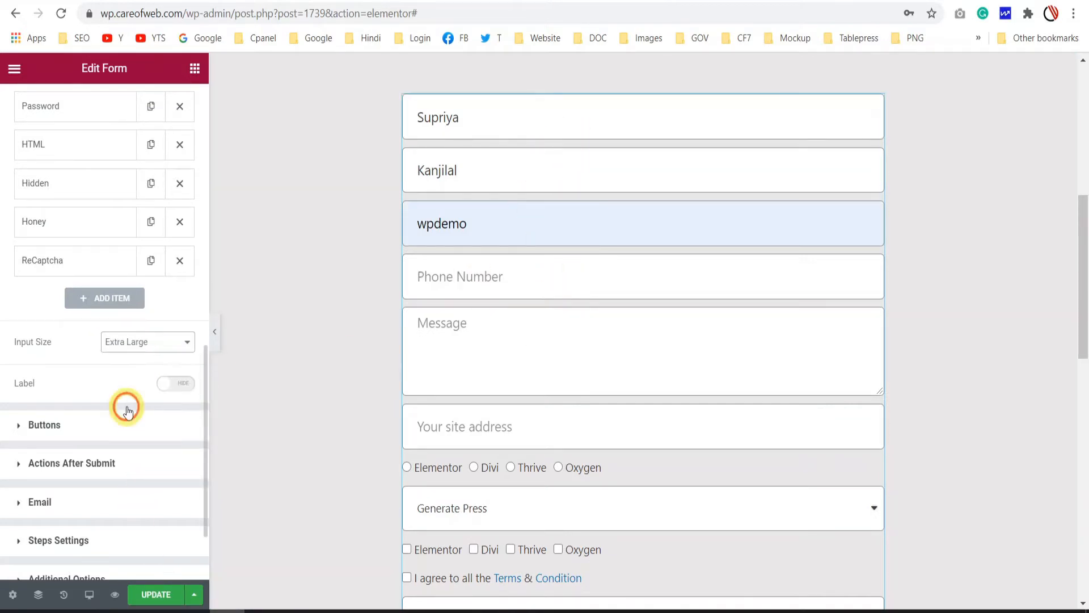
click(148, 349)
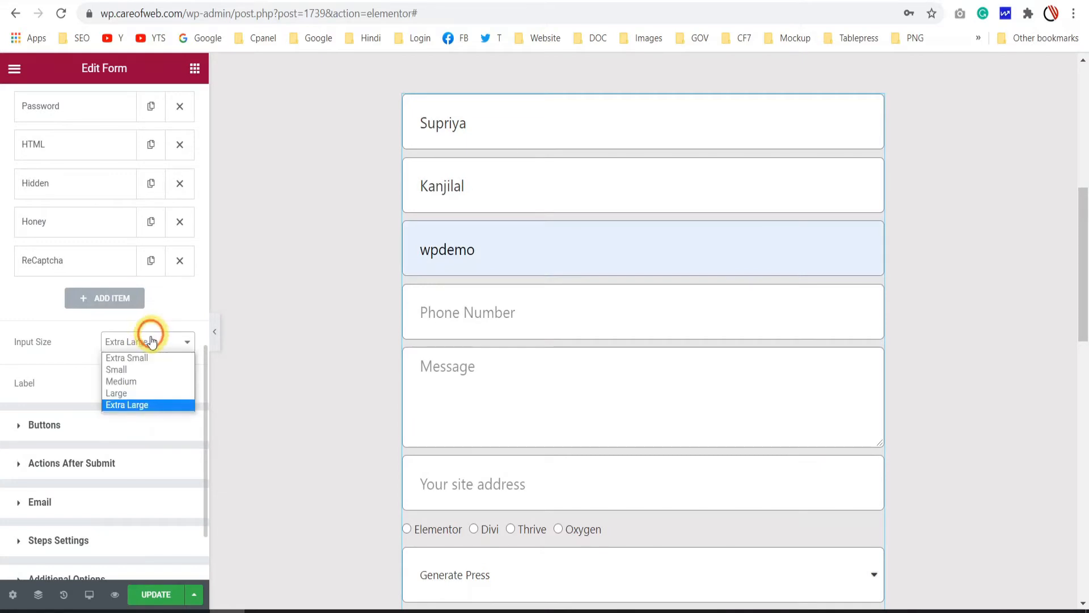
click(124, 369)
click(143, 344)
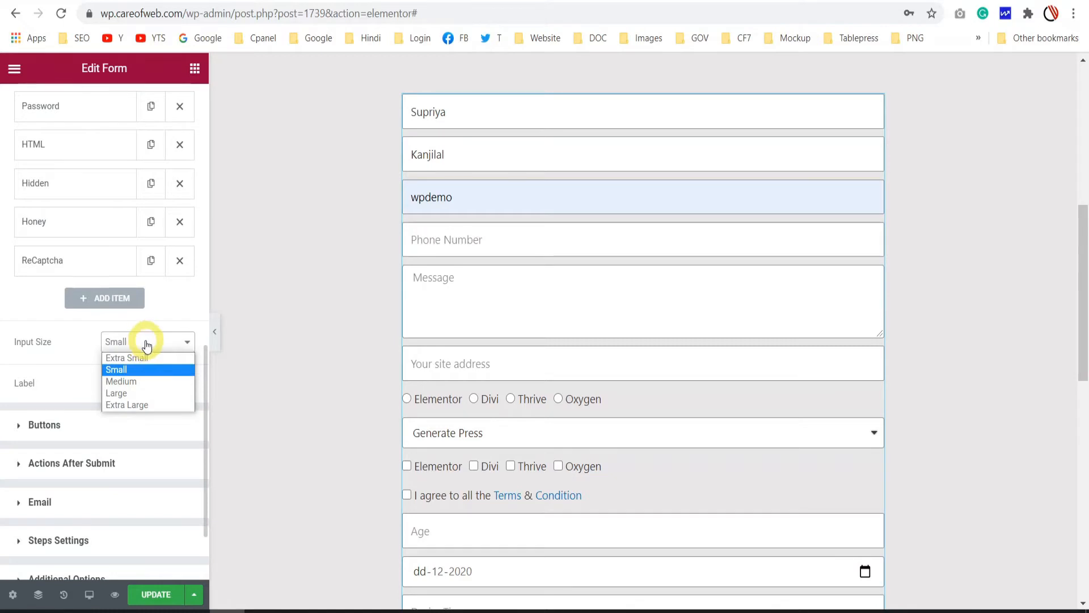
click(146, 344)
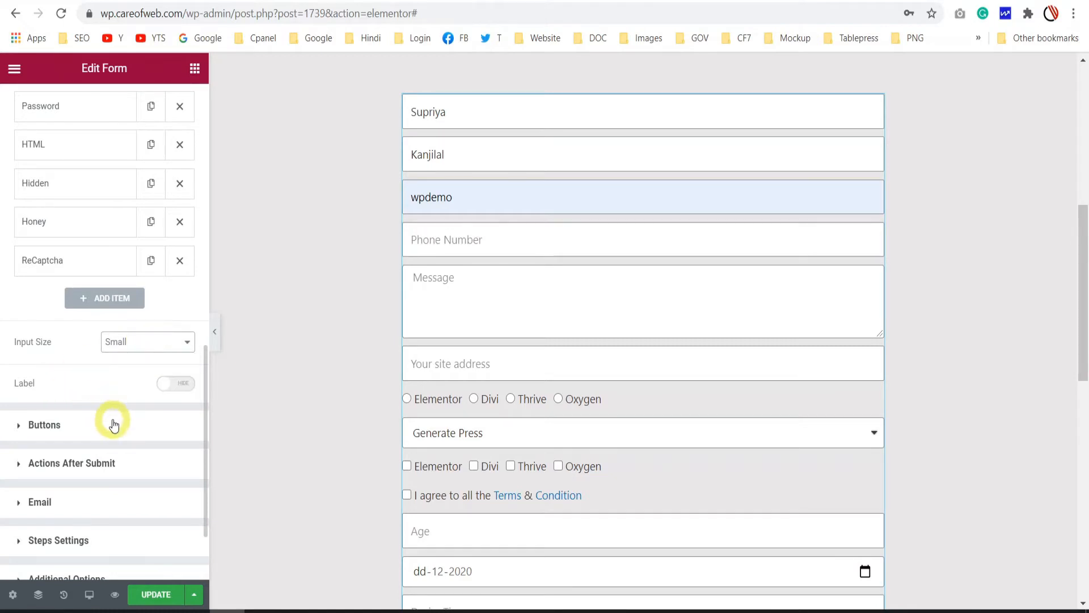
Step: Show the field labels and the required marks on the form
click(182, 384)
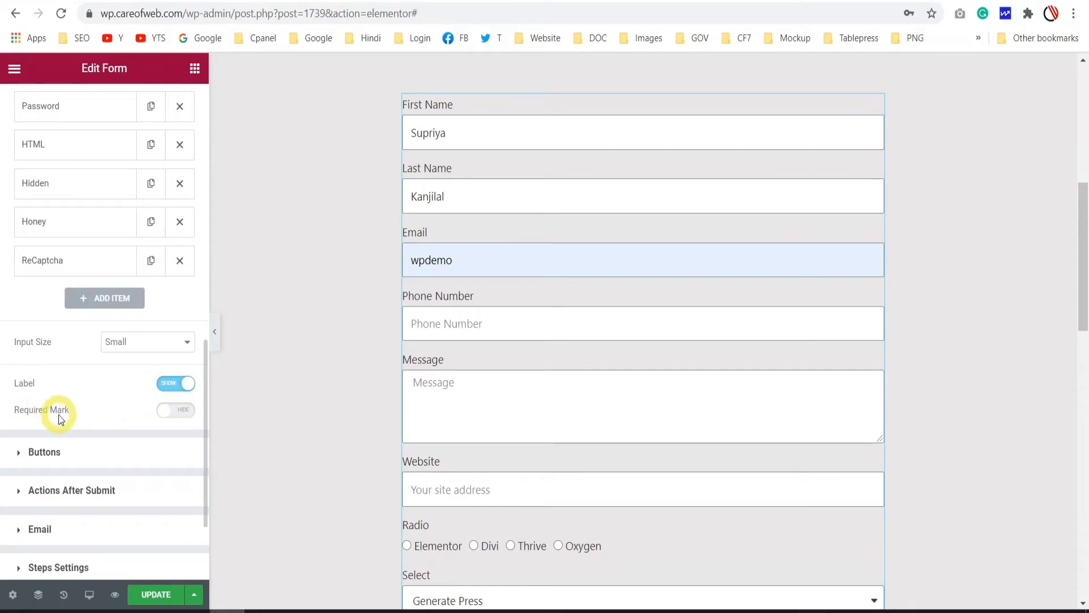
click(183, 411)
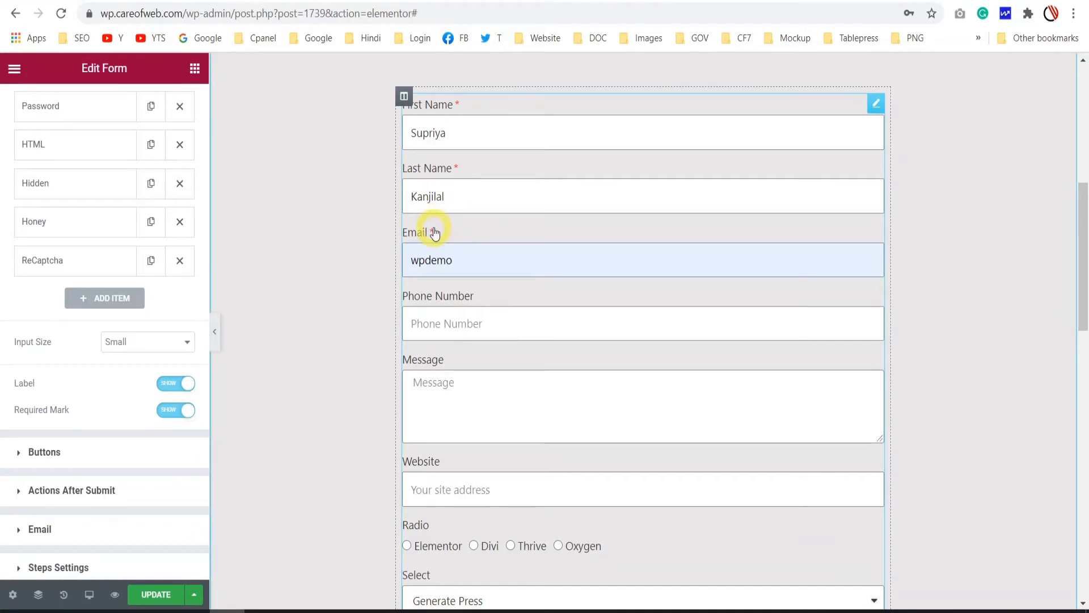
scroll(434, 233, up, 5)
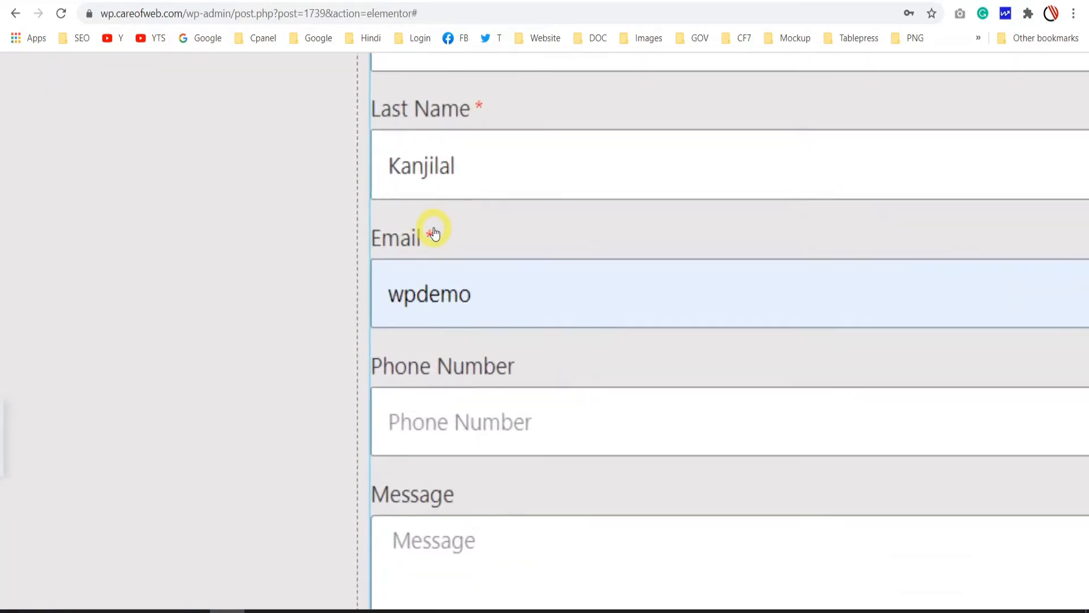
scroll(435, 233, down, 5)
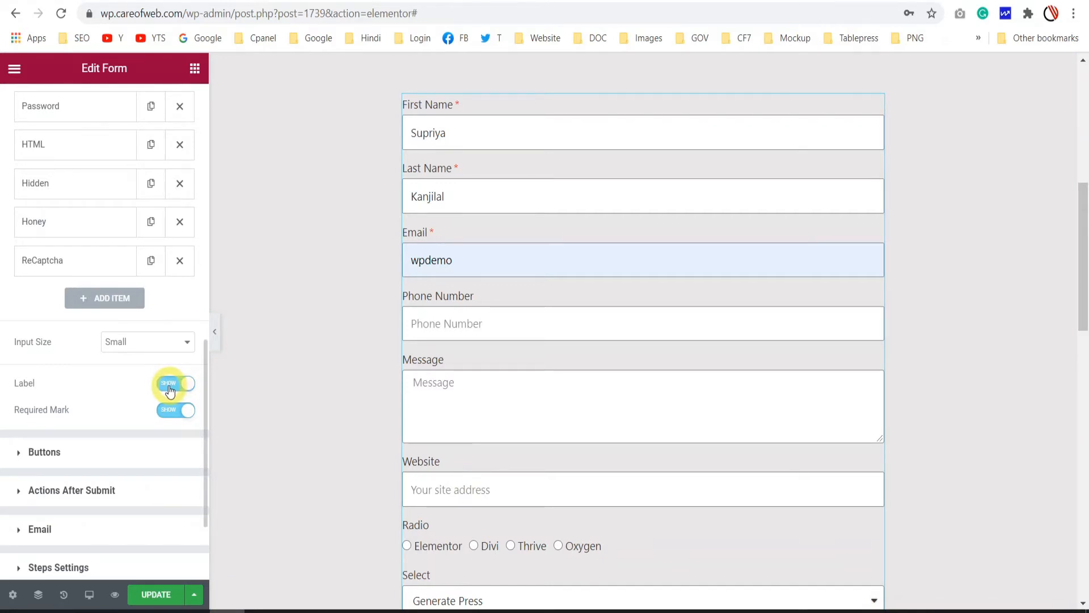
Step: Open the First Name field's content settings in the form's field list
scroll(474, 294, up, 2)
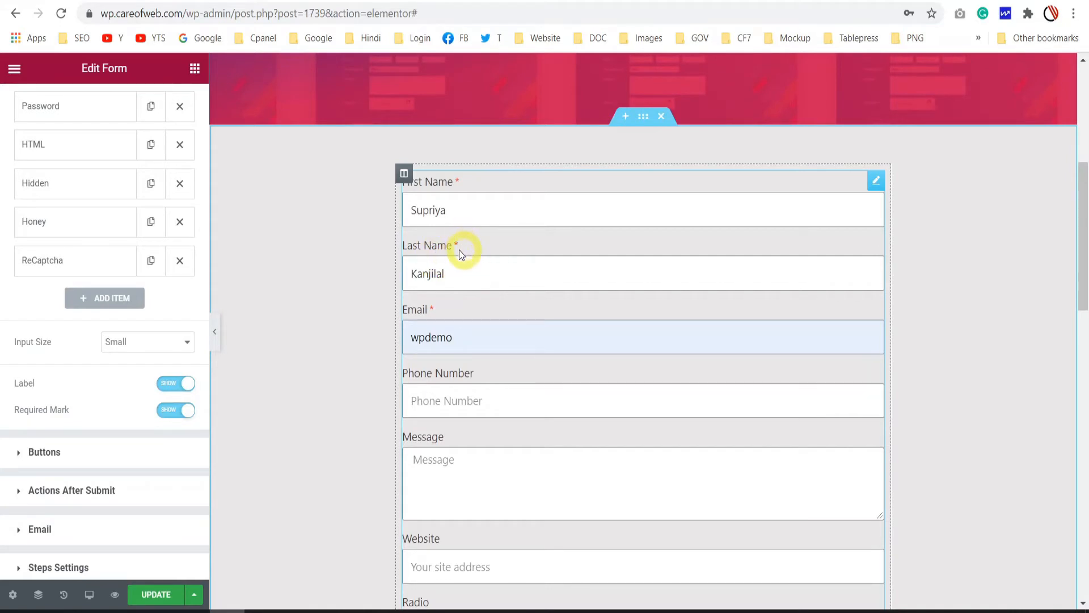
scroll(80, 252, up, 10)
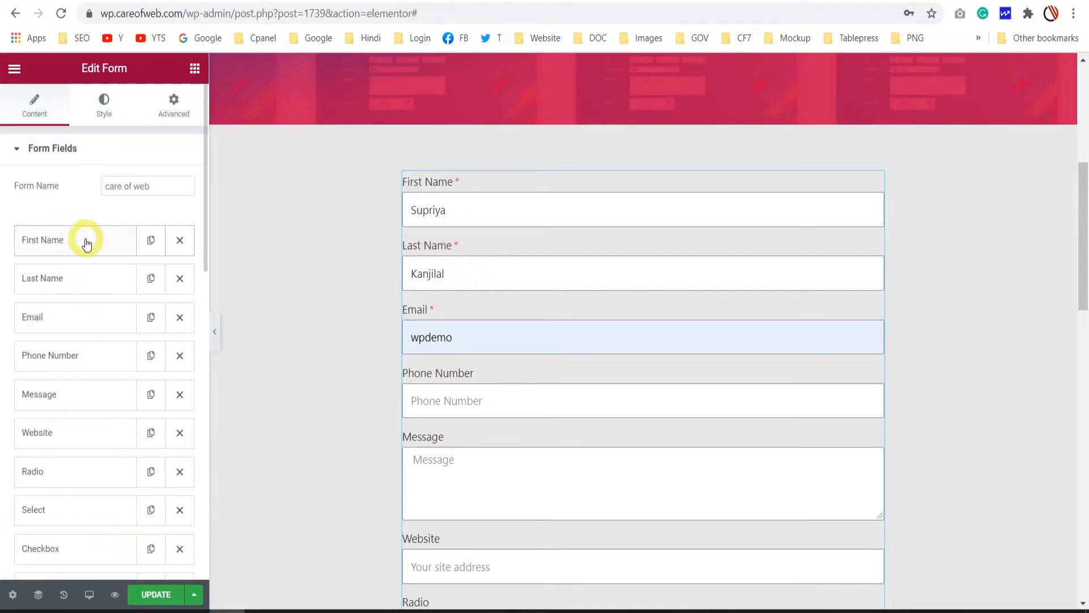
click(87, 242)
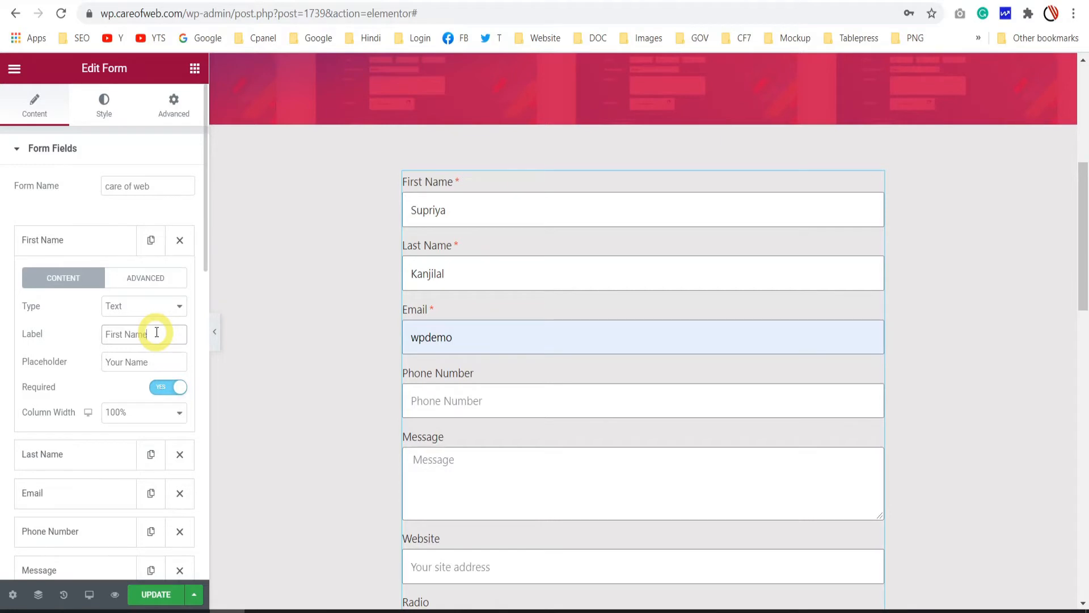
Step: Clear the First Name field's label text and hide the labels on the whole form
key(BackSpace)
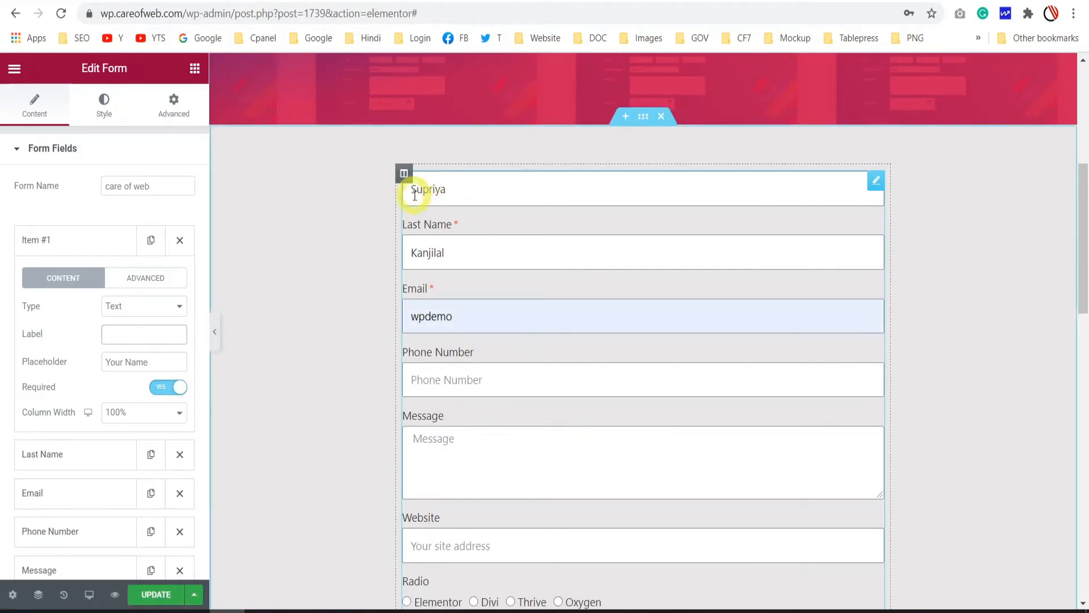
click(214, 332)
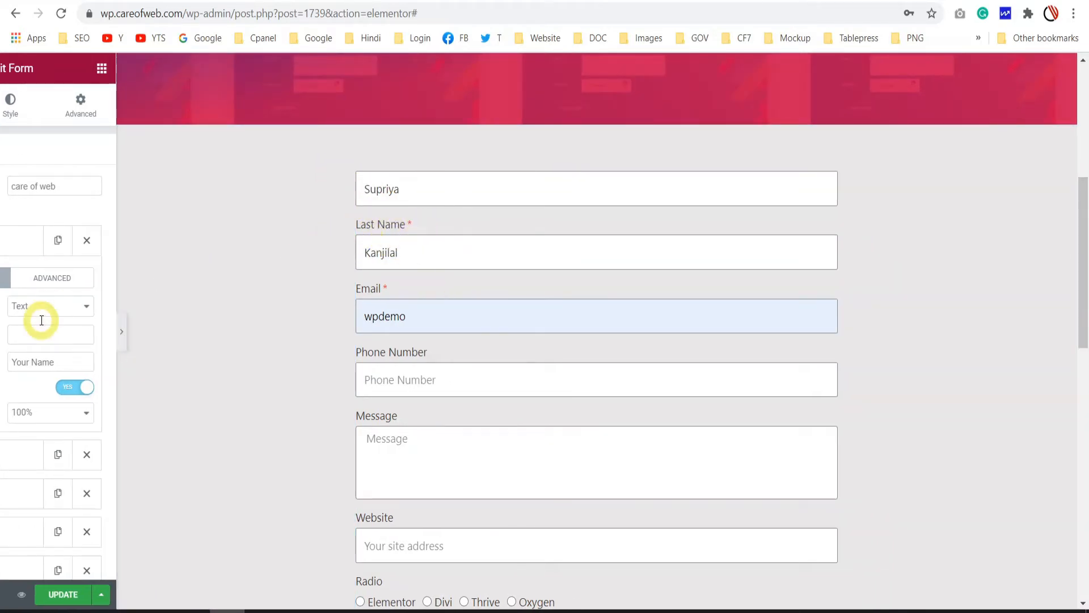
click(7, 331)
click(176, 255)
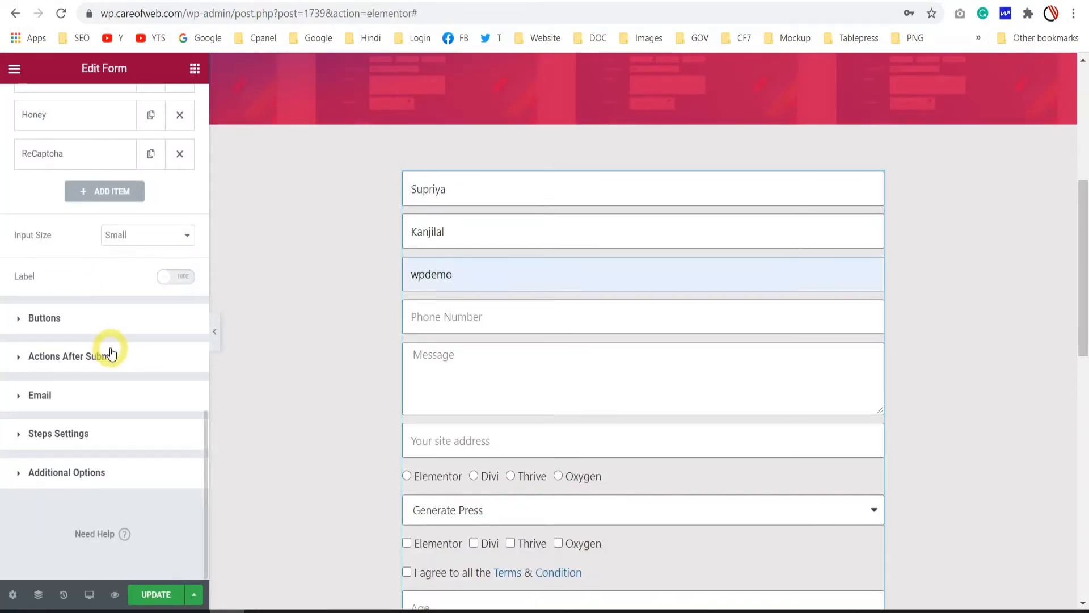
Step: Try the form's submit button size at Medium and Extra Large, and return it to Small
scroll(499, 340, down, 10)
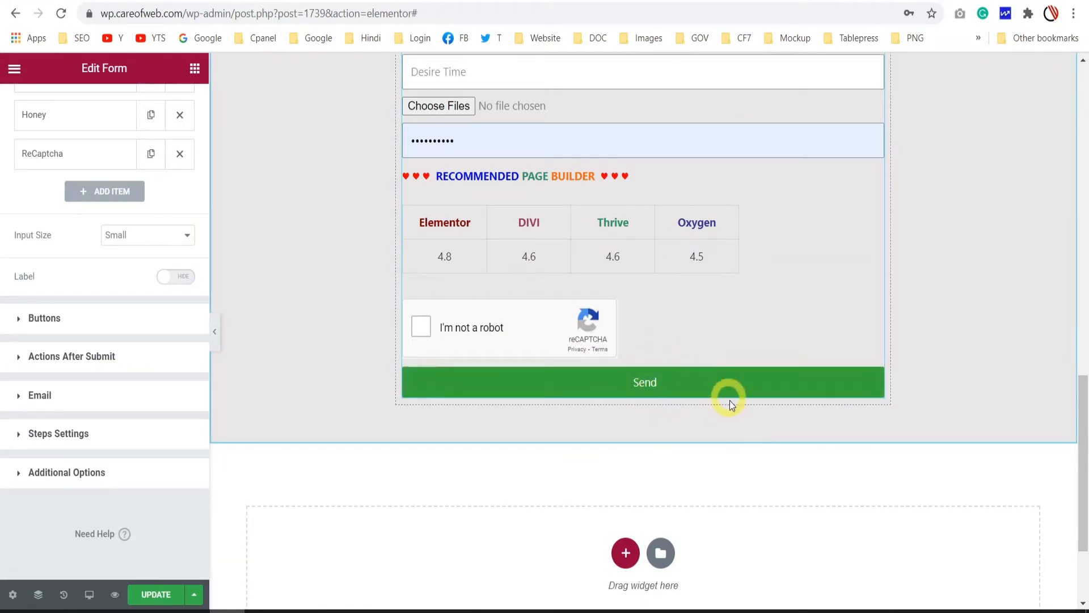
click(41, 318)
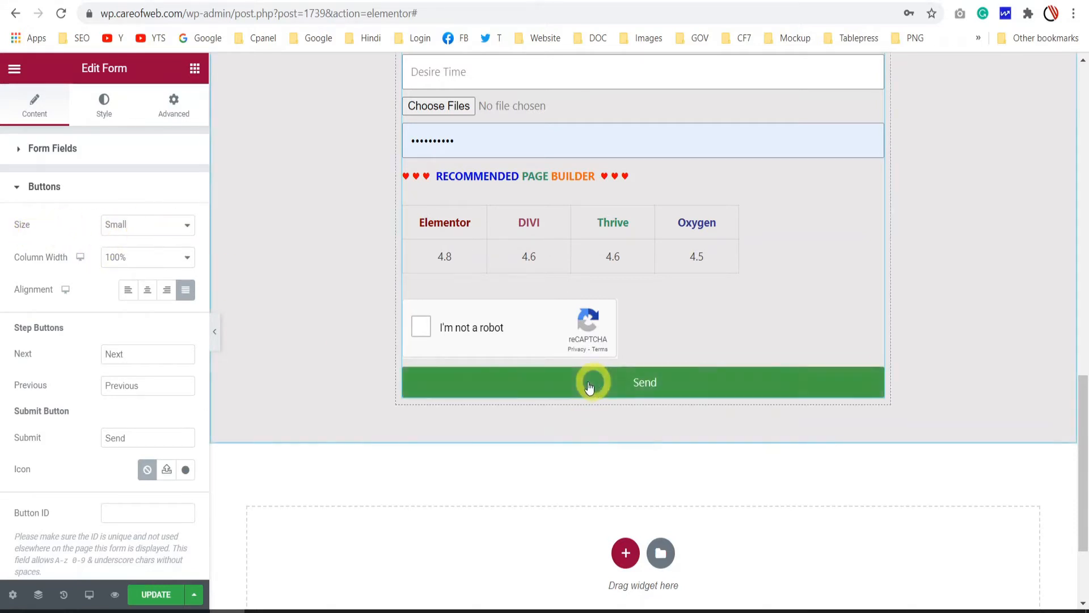
click(166, 226)
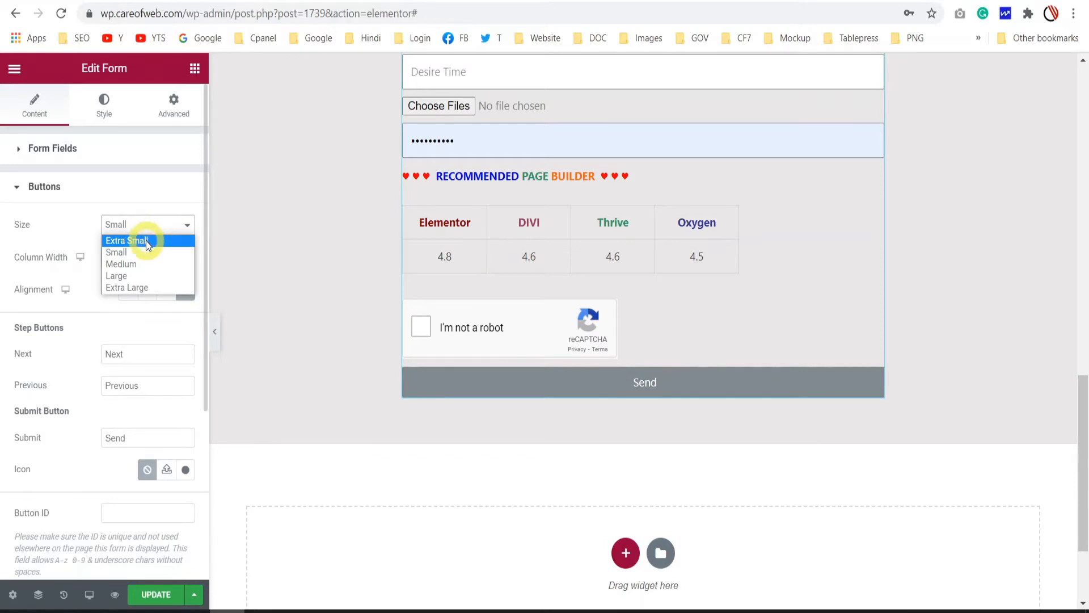
click(122, 264)
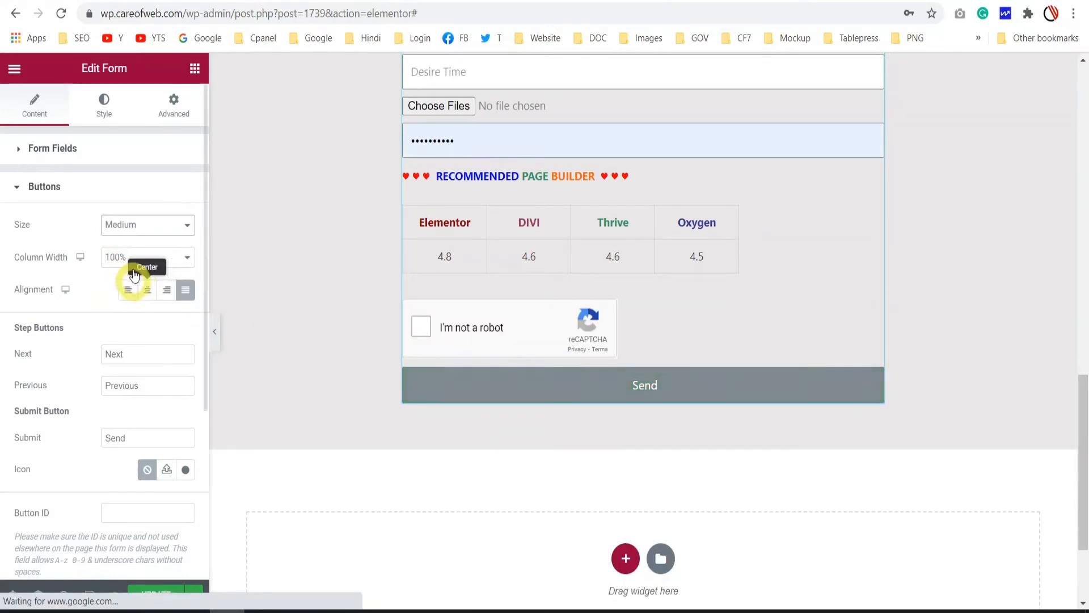
click(164, 226)
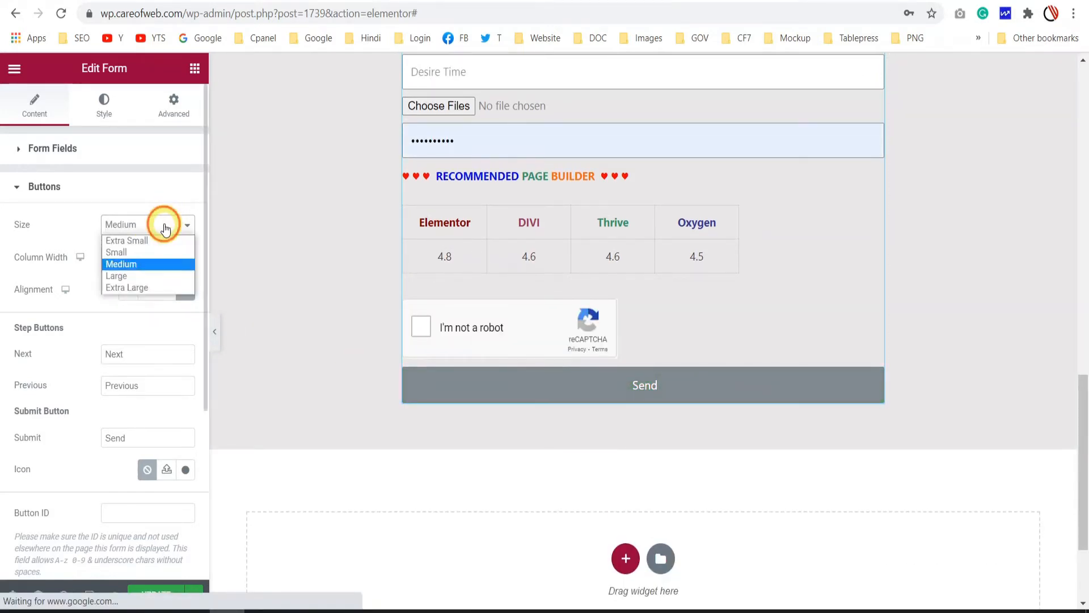
click(146, 288)
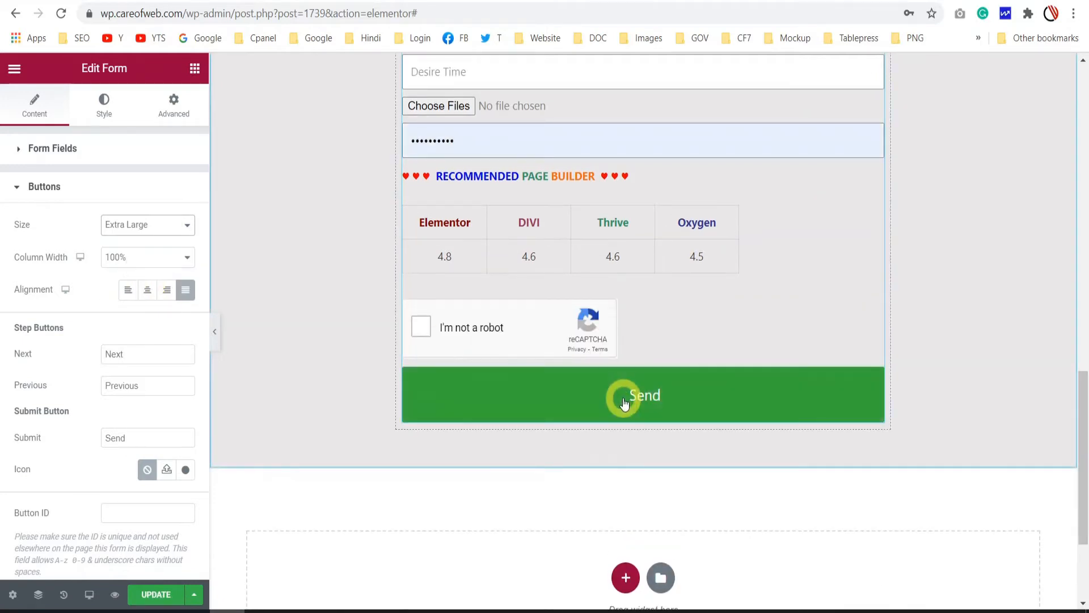
click(157, 227)
click(142, 252)
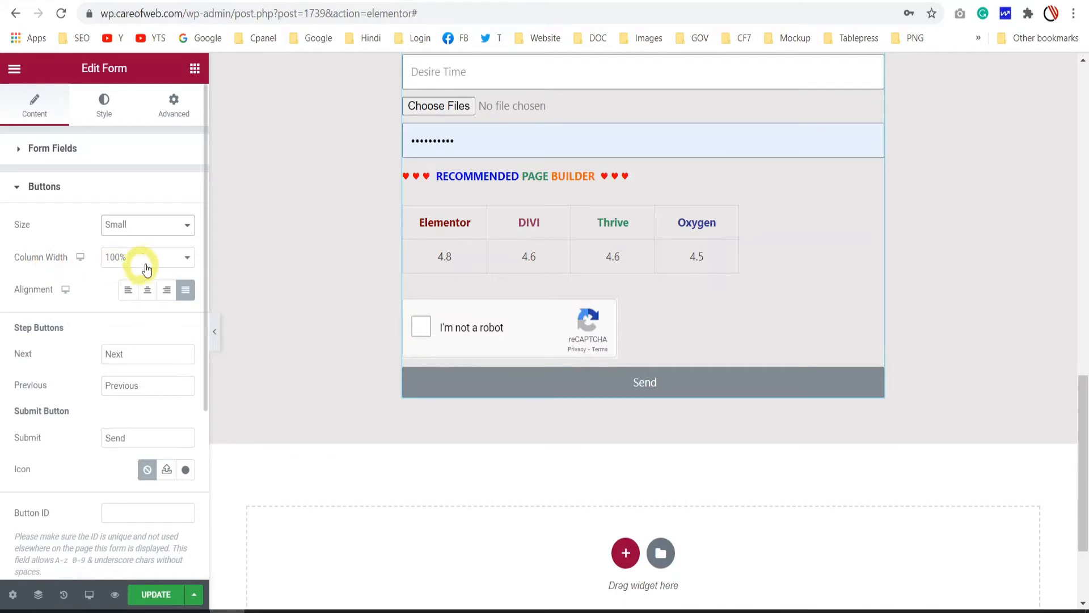
Step: Set the submit button's column width to 50% and its alignment to centre
click(163, 258)
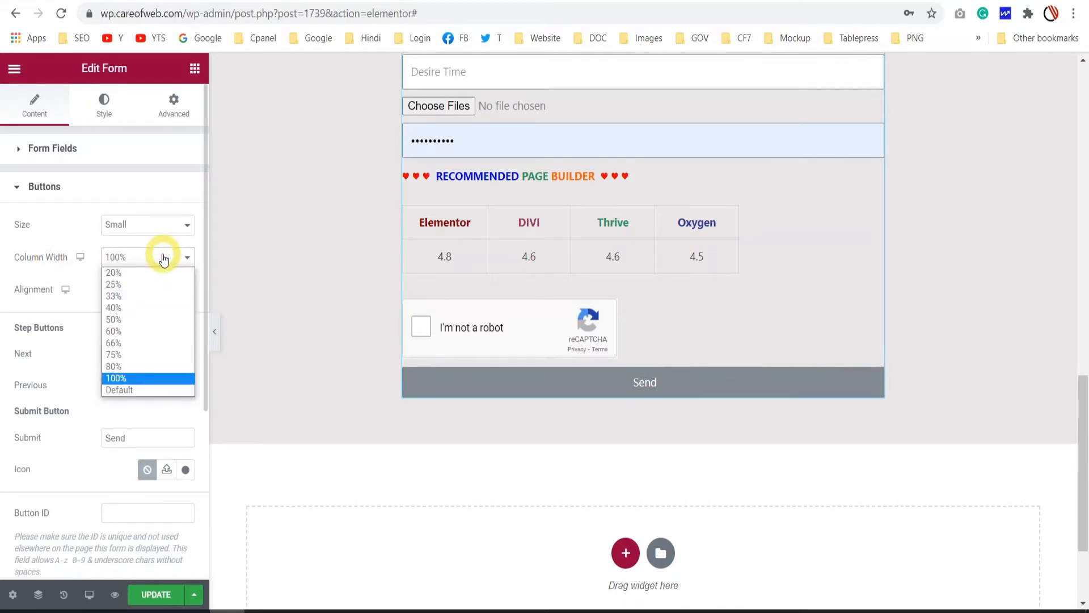
click(138, 258)
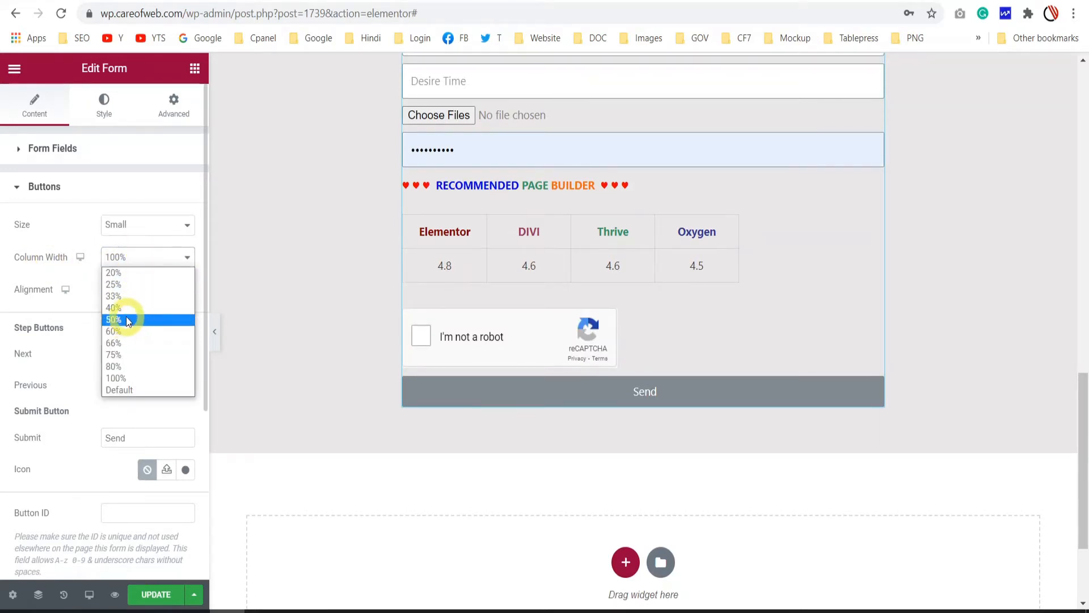
click(126, 321)
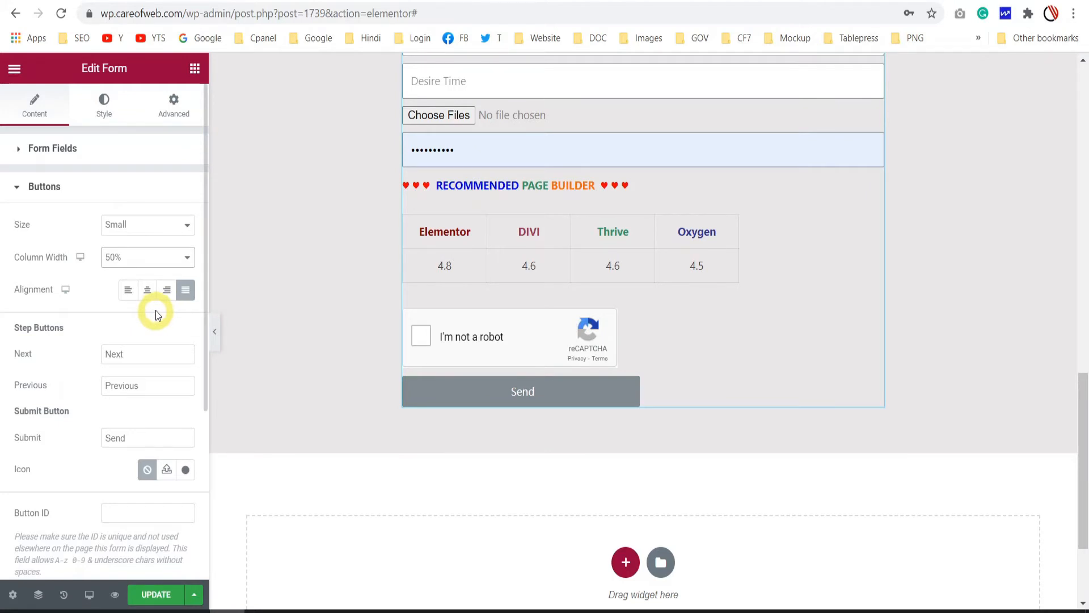
click(147, 291)
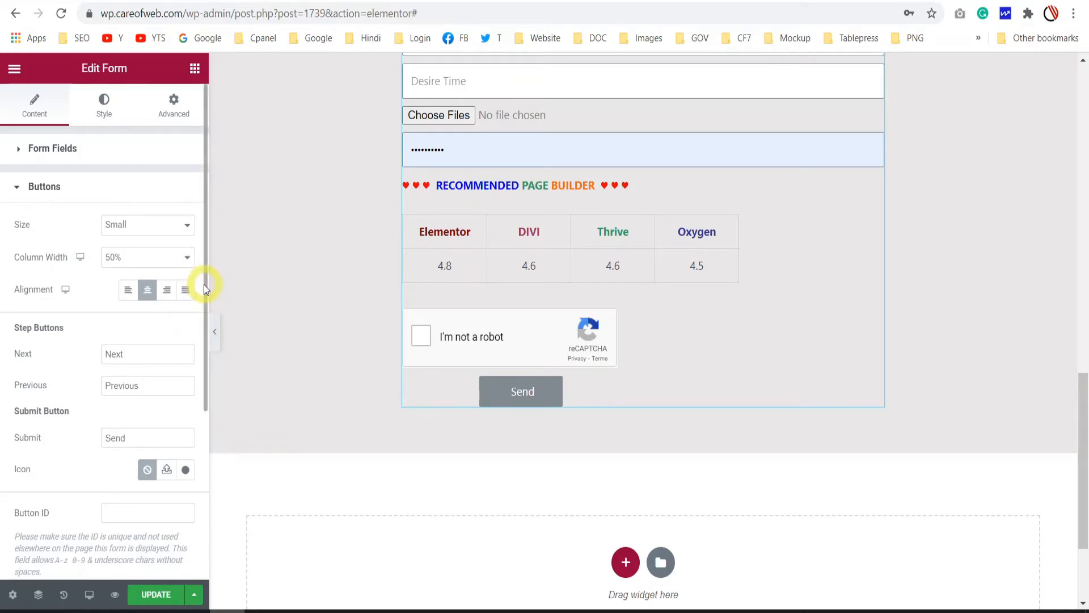
Step: Try the submit button's column width at 20% and 80%, return it to Default, and update the page
click(167, 268)
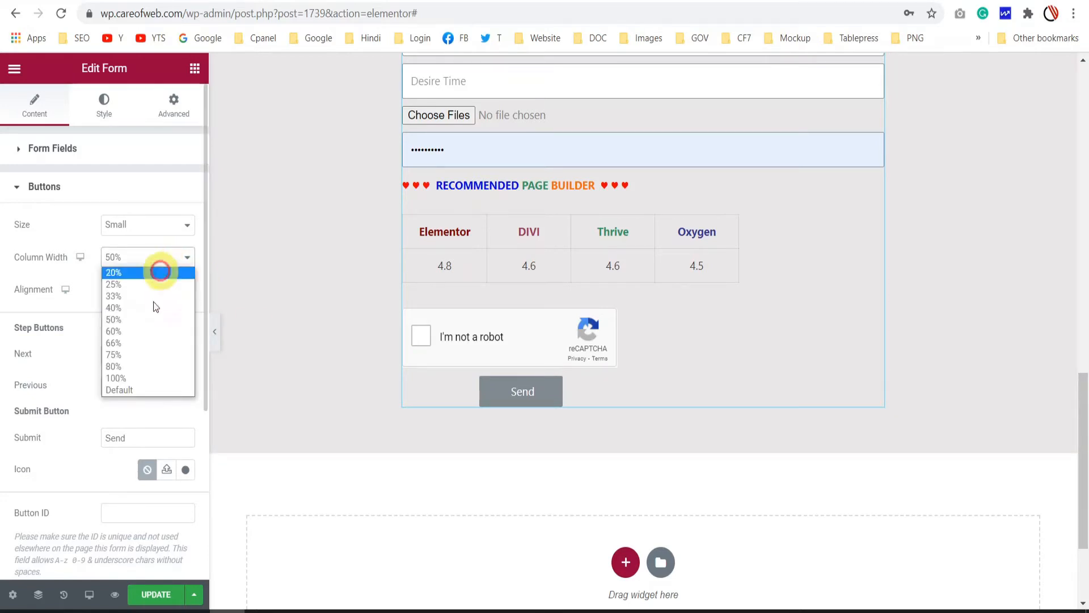
click(127, 391)
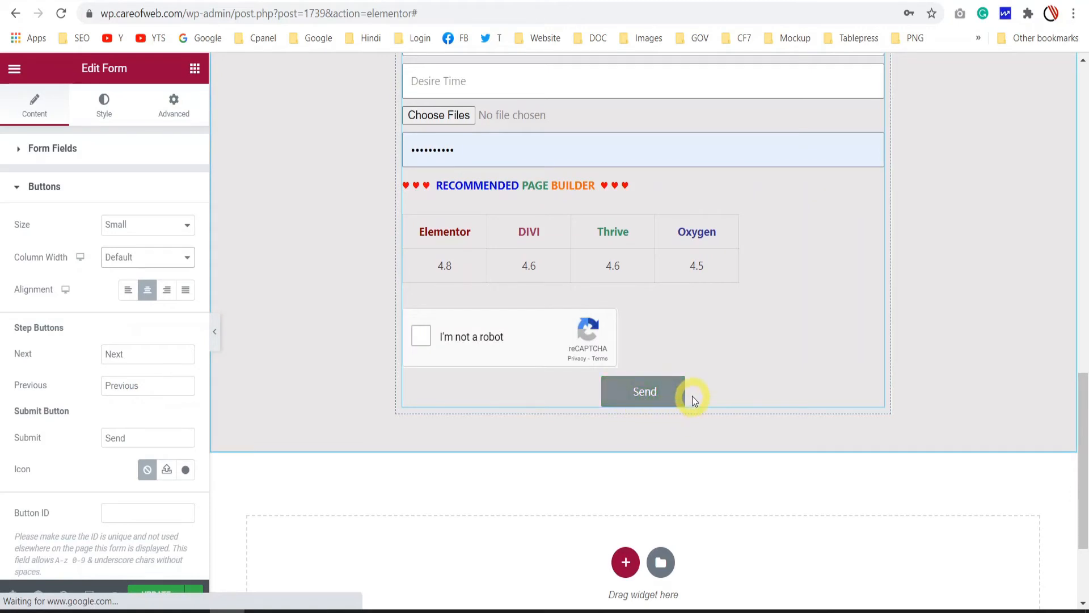
click(167, 258)
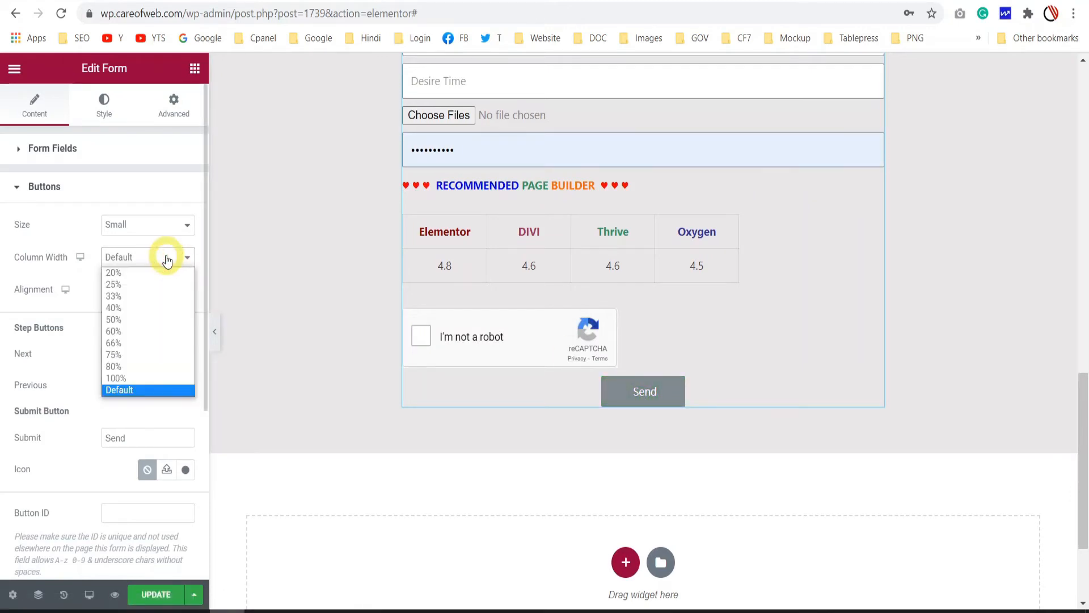
click(118, 272)
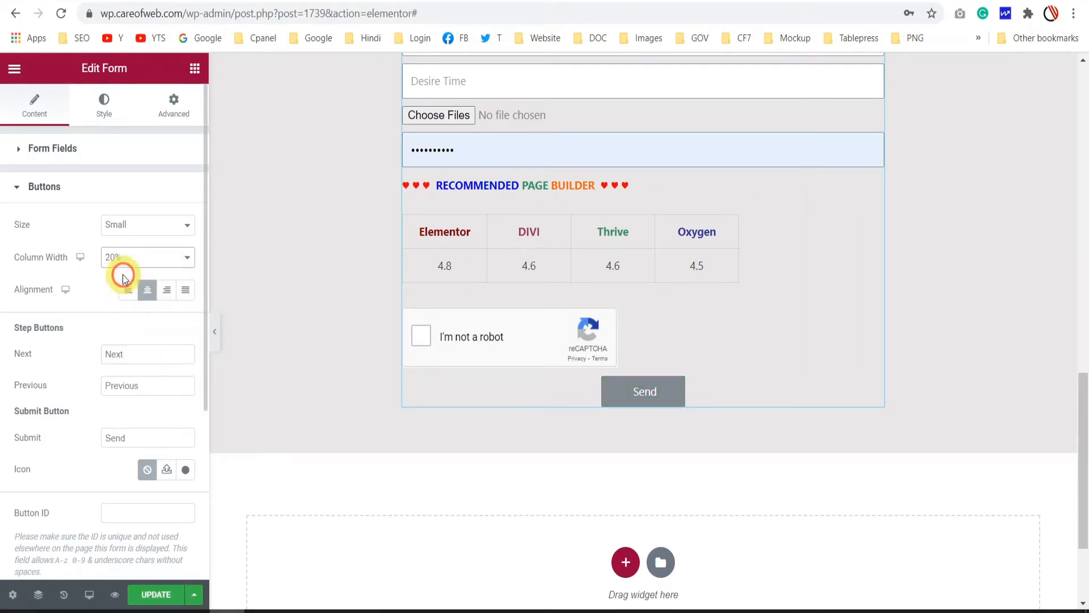
click(137, 257)
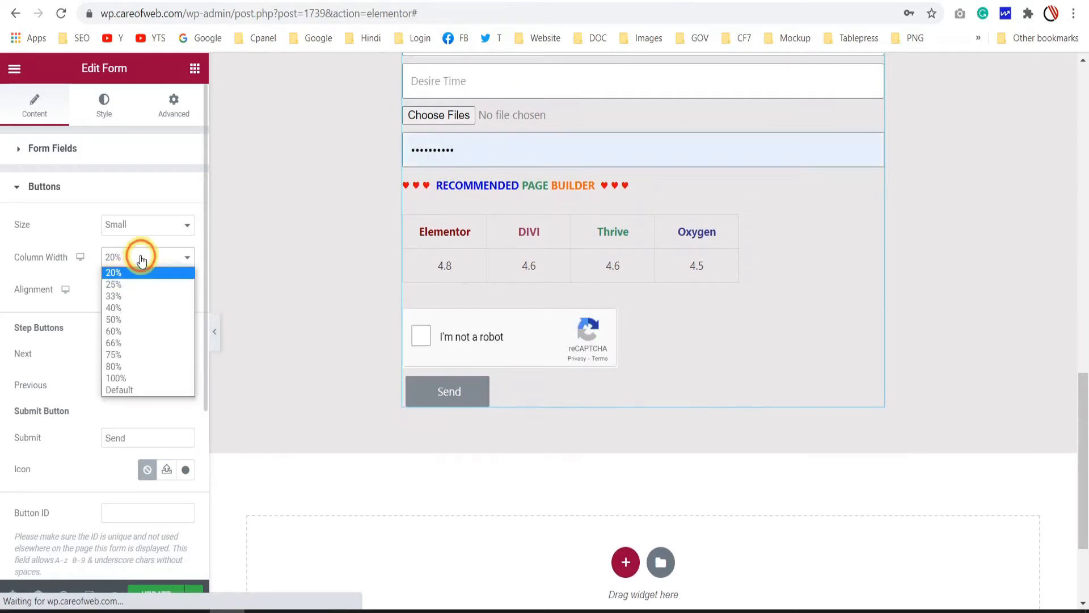
click(115, 366)
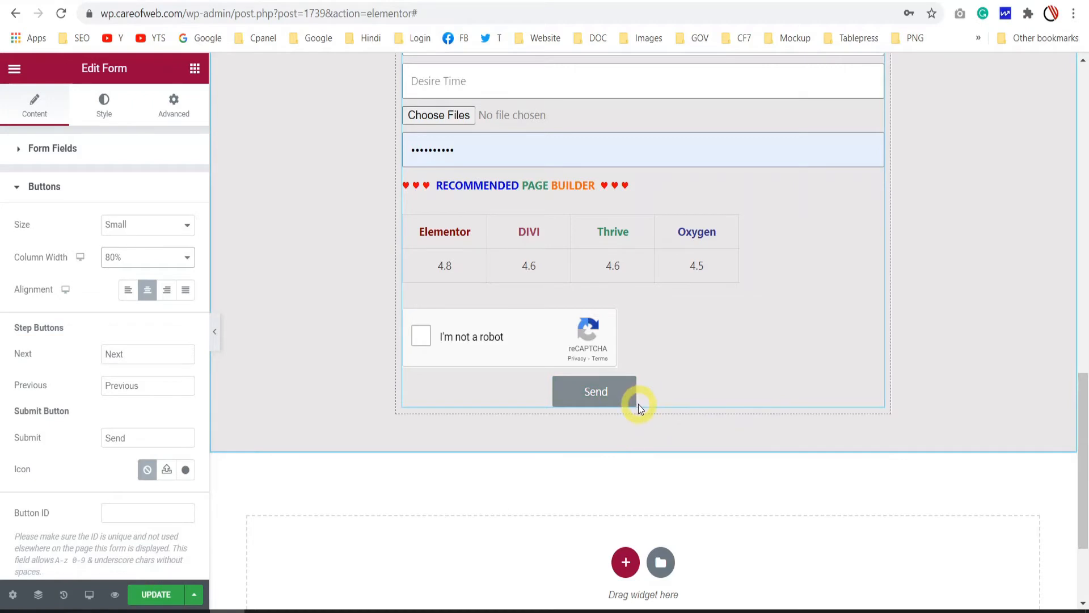
click(156, 595)
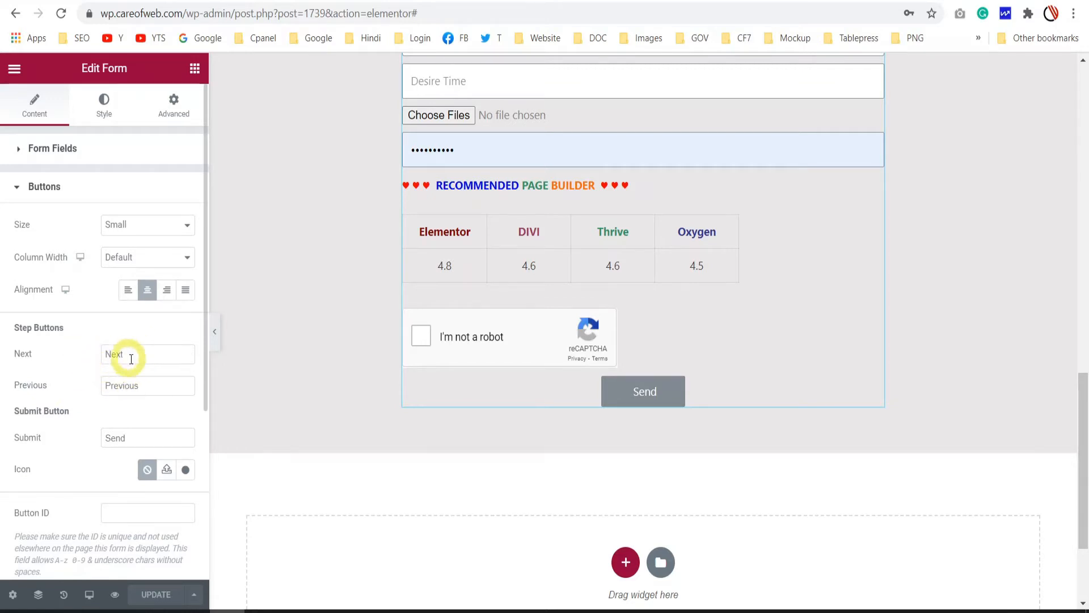
Step: Change the submit button's text to SUBMIT
click(126, 431)
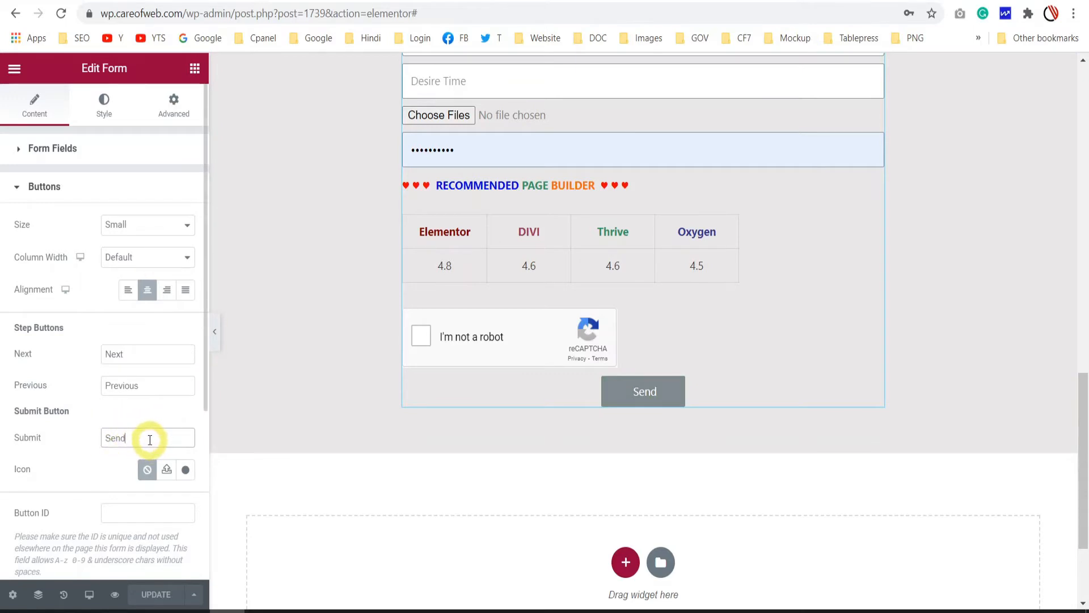
drag(150, 439, 64, 446)
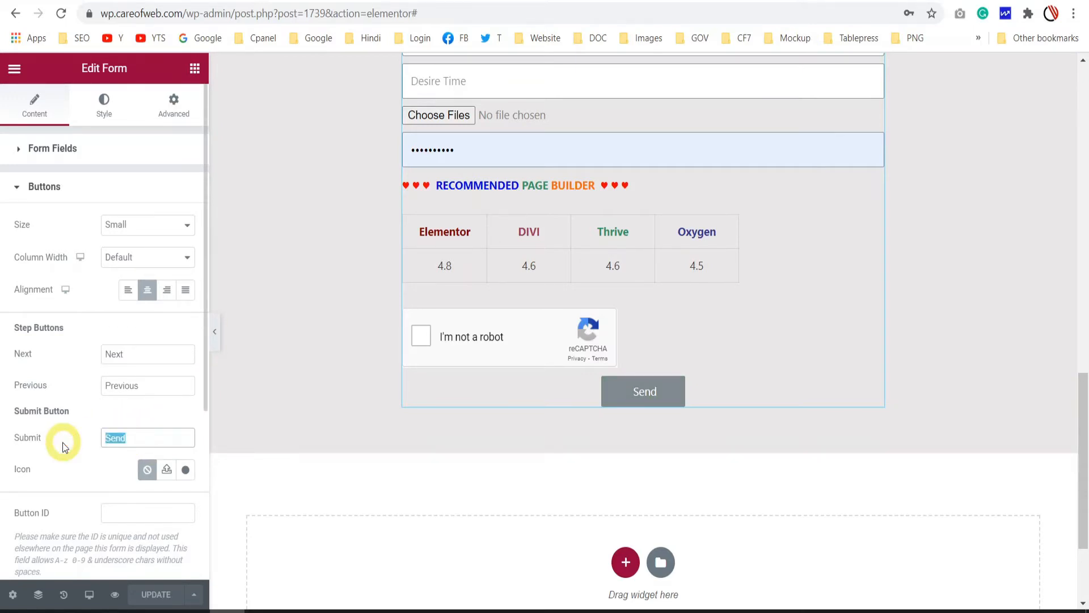
text(SUBMIT)
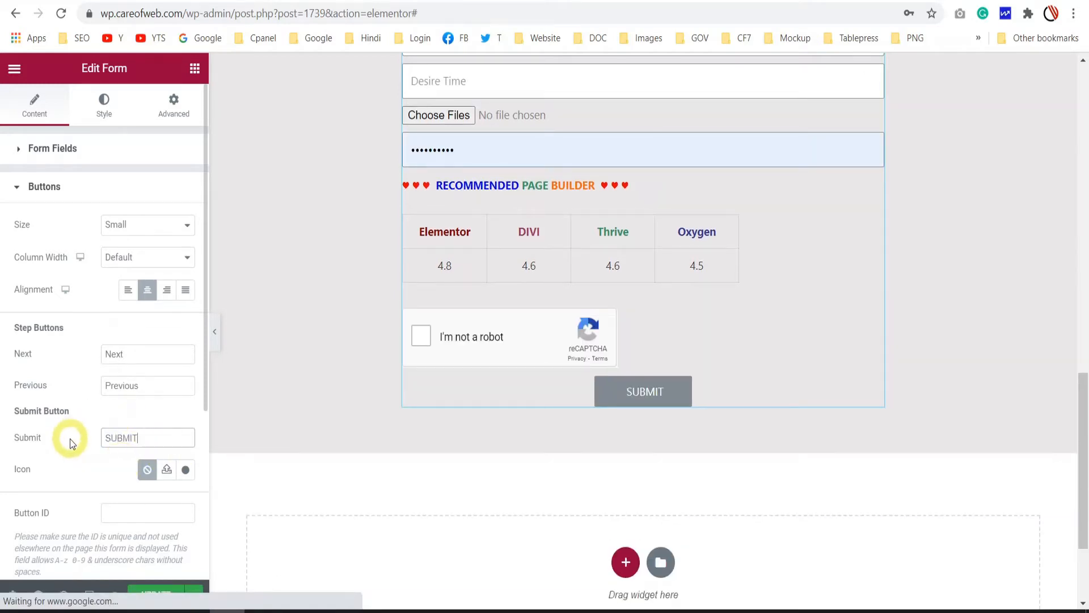
Step: Add the paper plane icon from the icon library to the submit button
scroll(70, 363, down, 3)
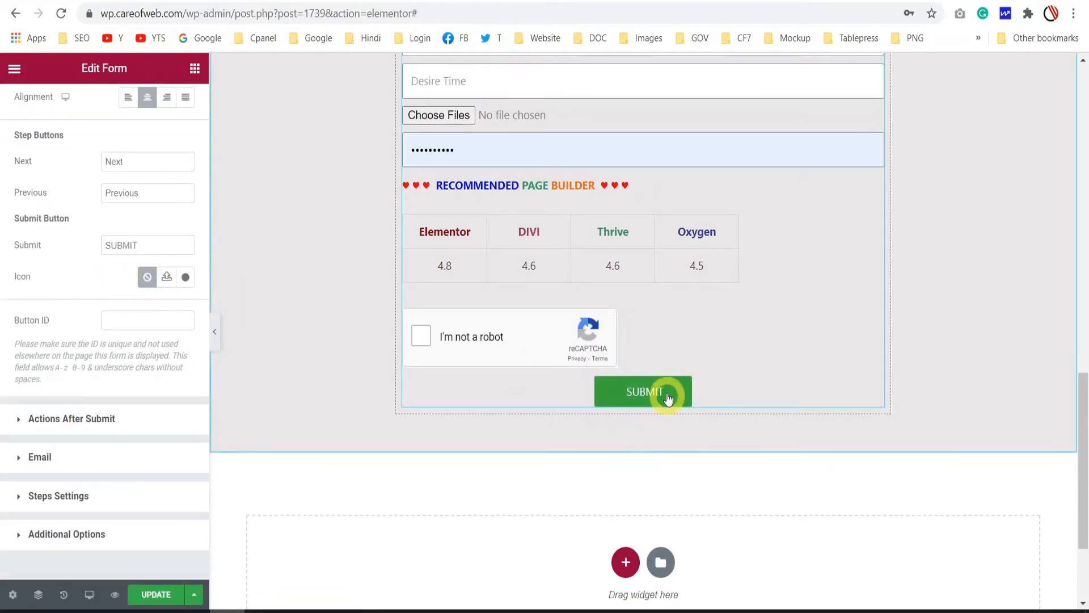
click(184, 277)
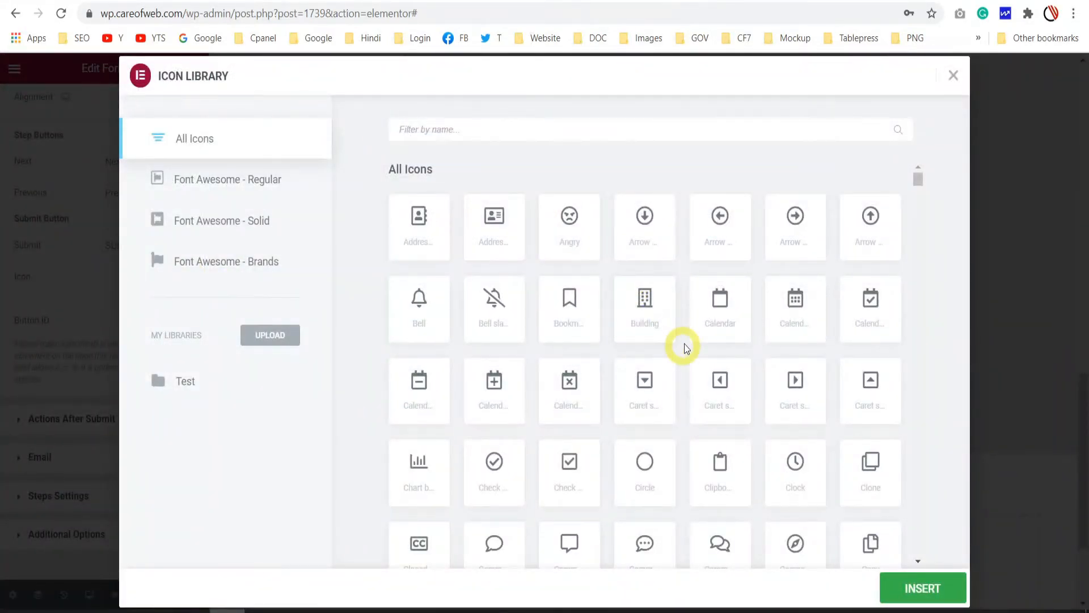
scroll(421, 312, down, 10)
click(418, 306)
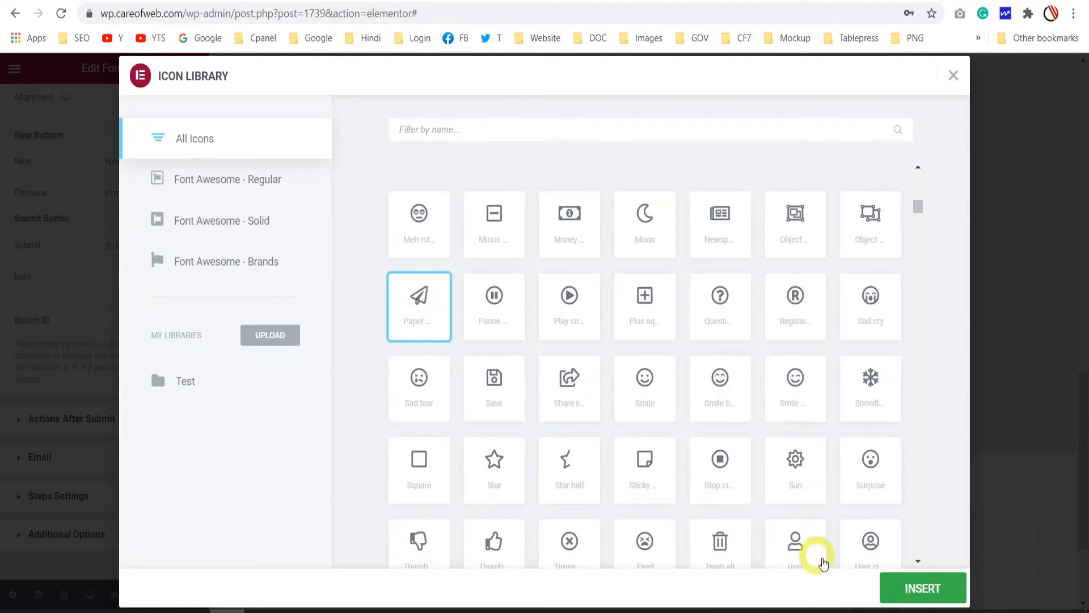
click(919, 590)
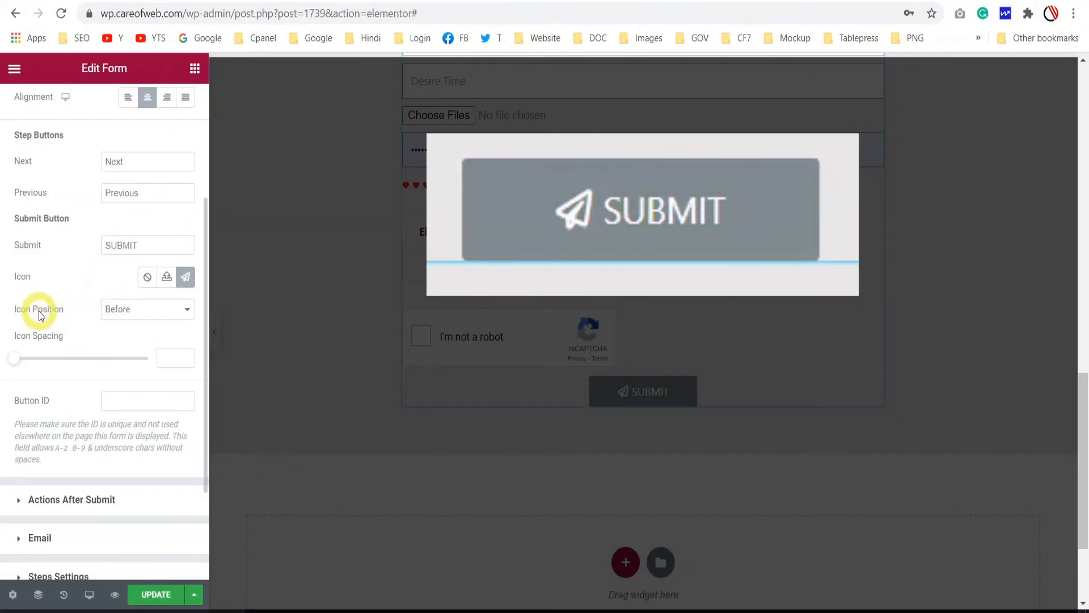
Step: Place the submit button's icon after the text with an icon spacing of 12
click(158, 310)
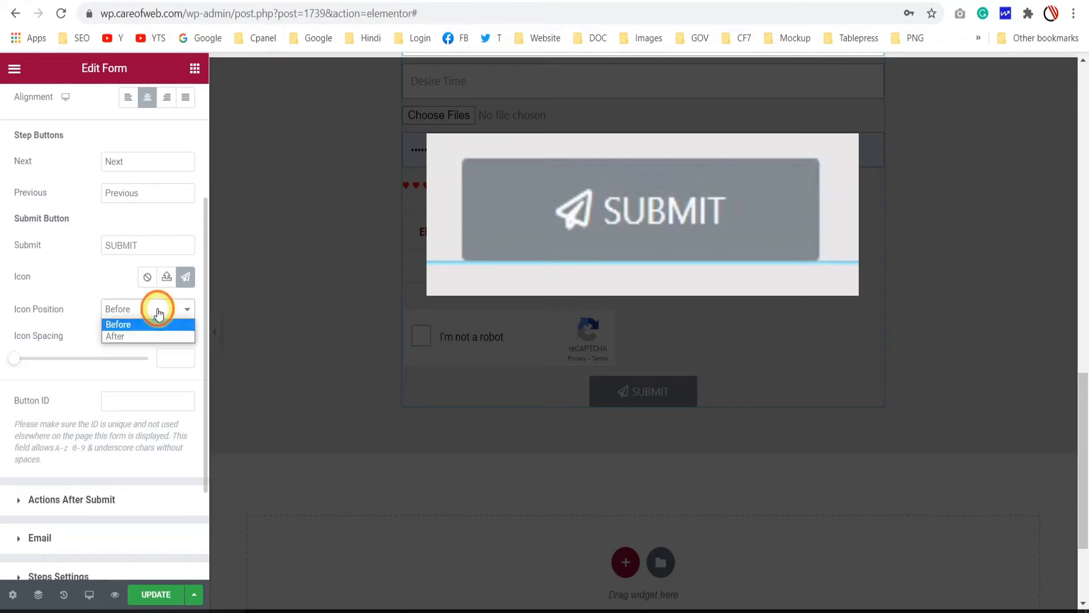
click(127, 336)
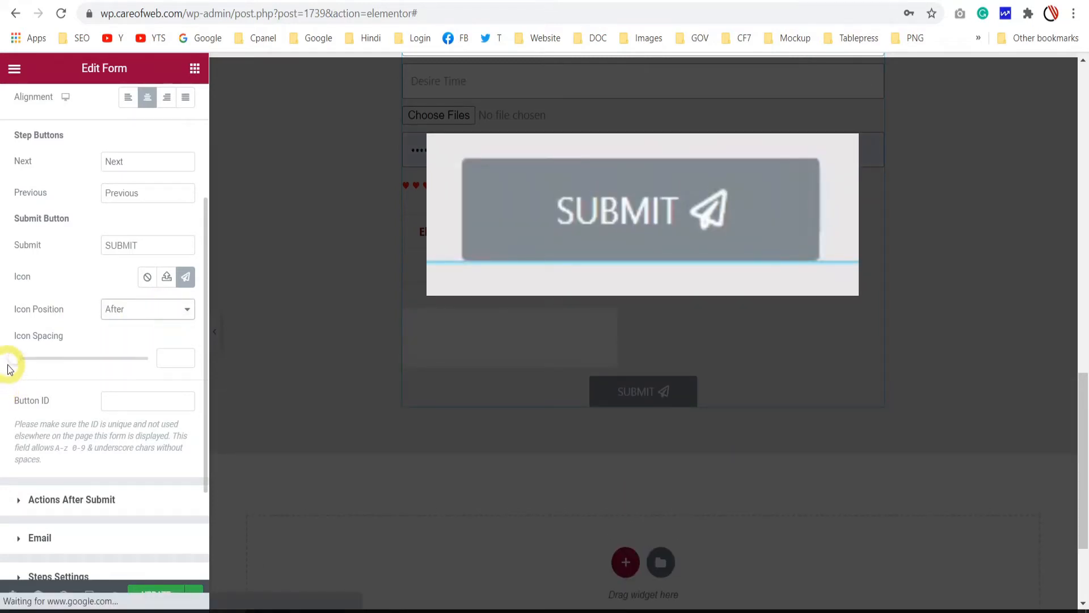
drag(12, 358, 49, 361)
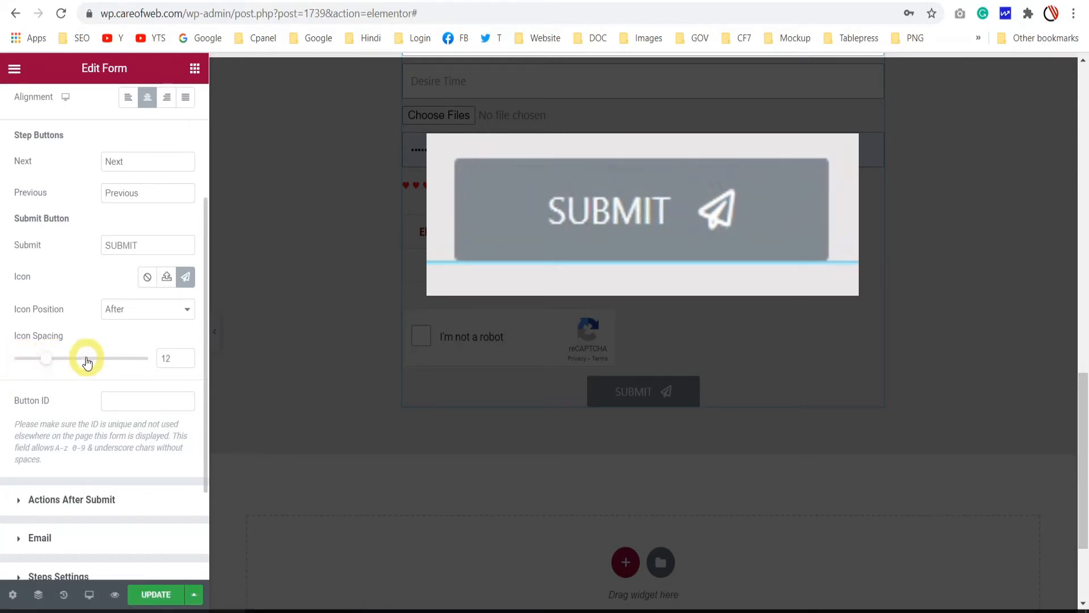
Step: Open the form's Actions After Submit settings and look through the actions that can be added, from Email to Popup
scroll(86, 360, up, 4)
scroll(86, 361, down, 6)
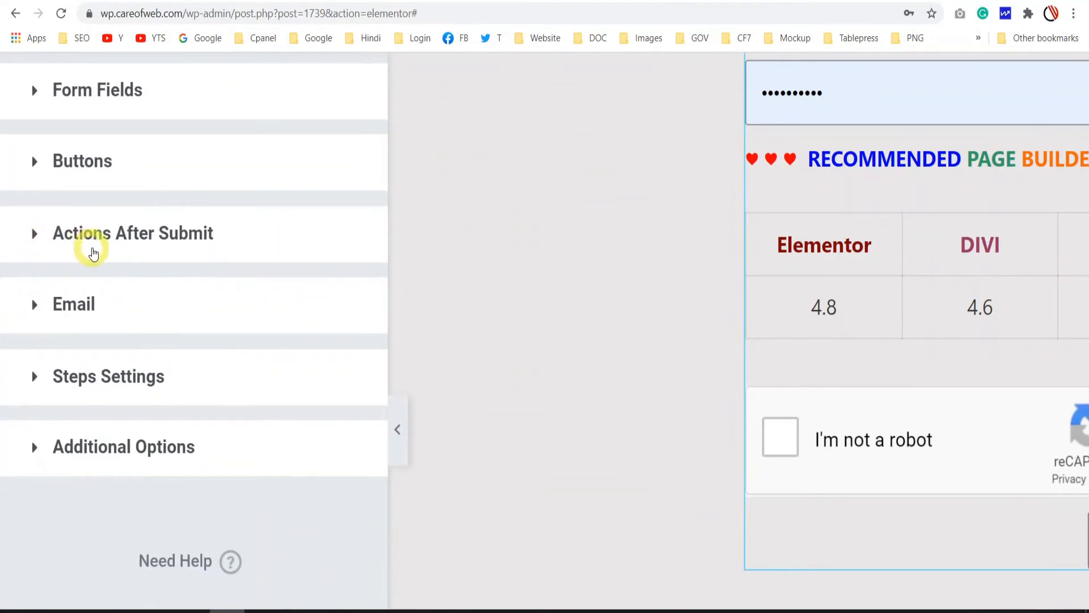
scroll(1025, 307, up, 1)
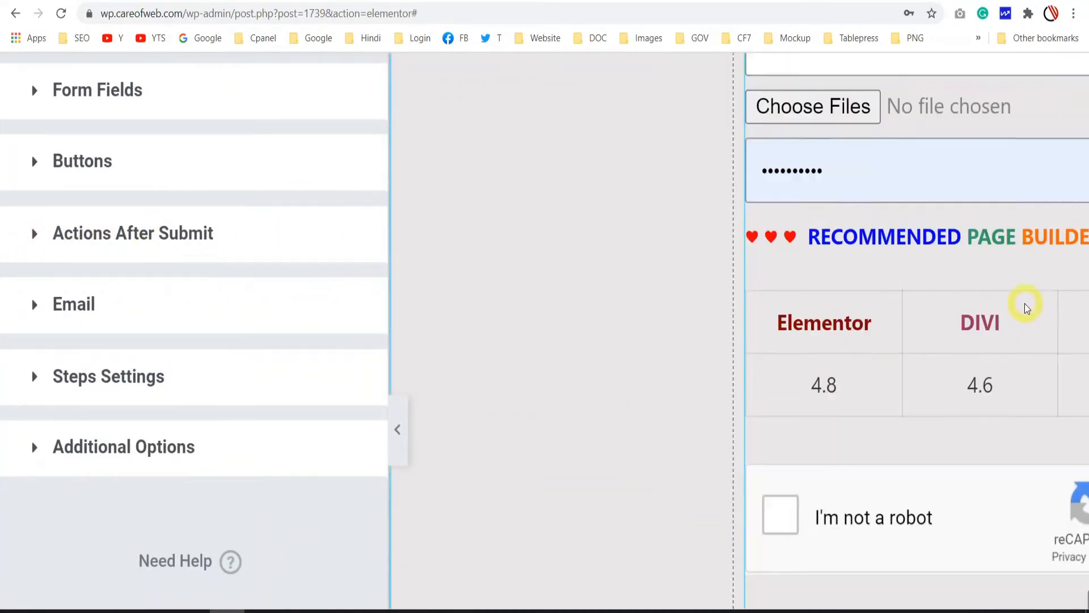
scroll(1022, 307, down, 2)
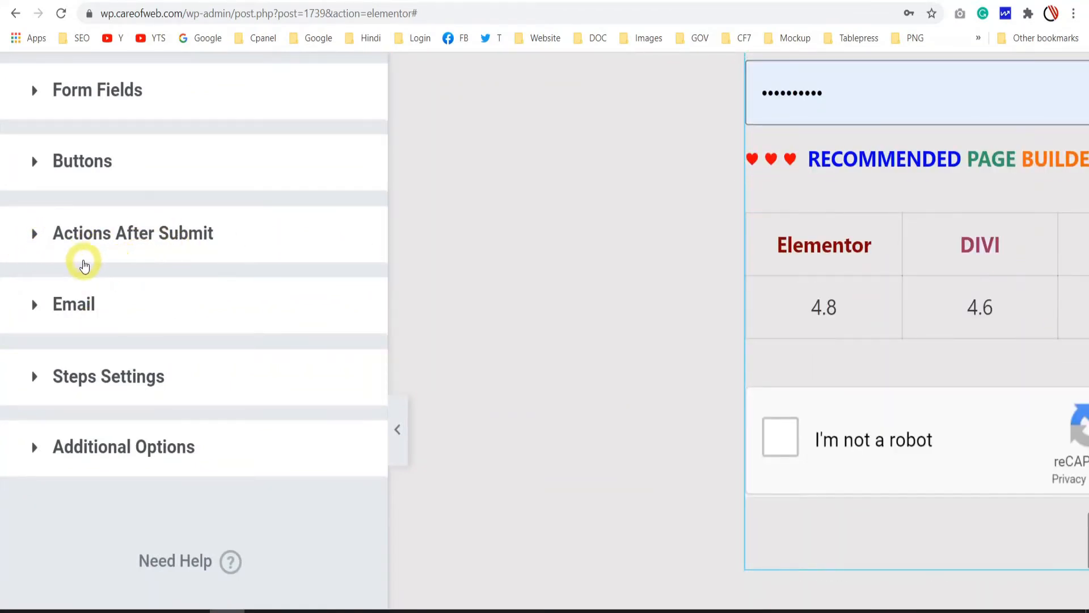
click(35, 236)
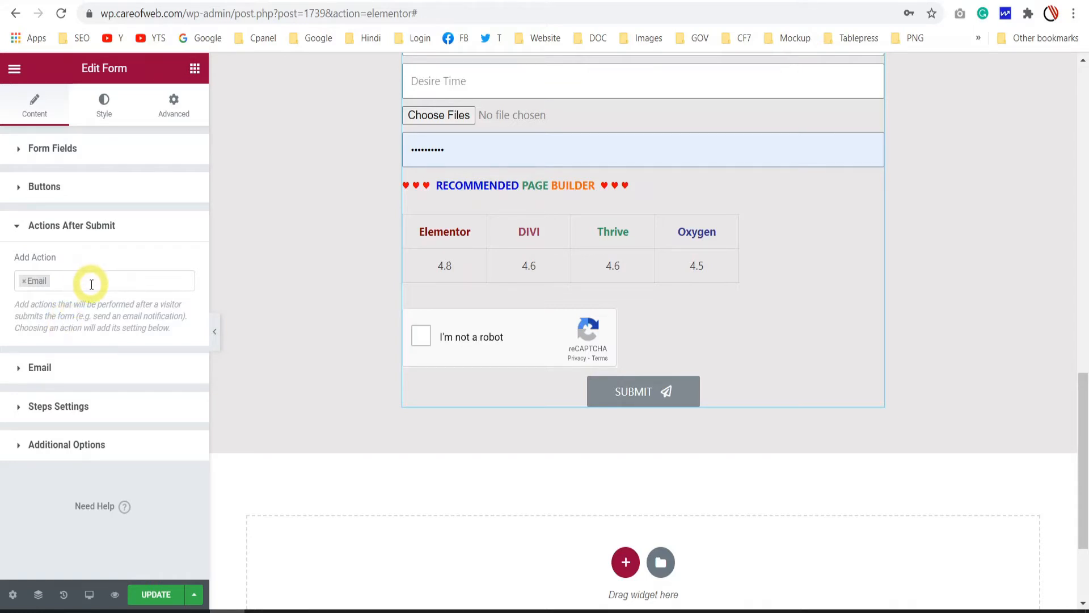
click(97, 281)
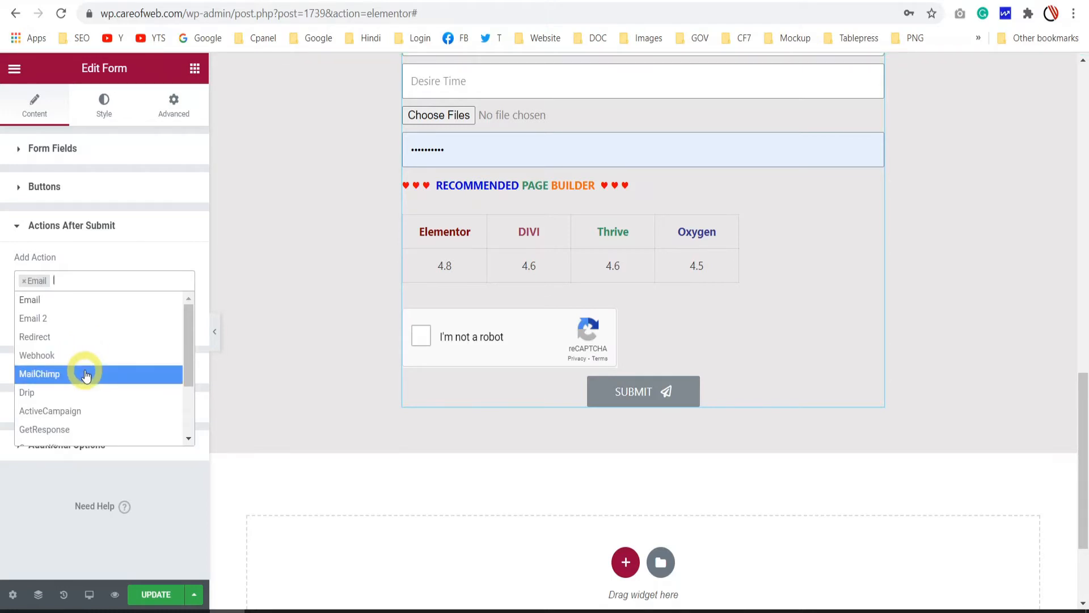
scroll(98, 414, down, 2)
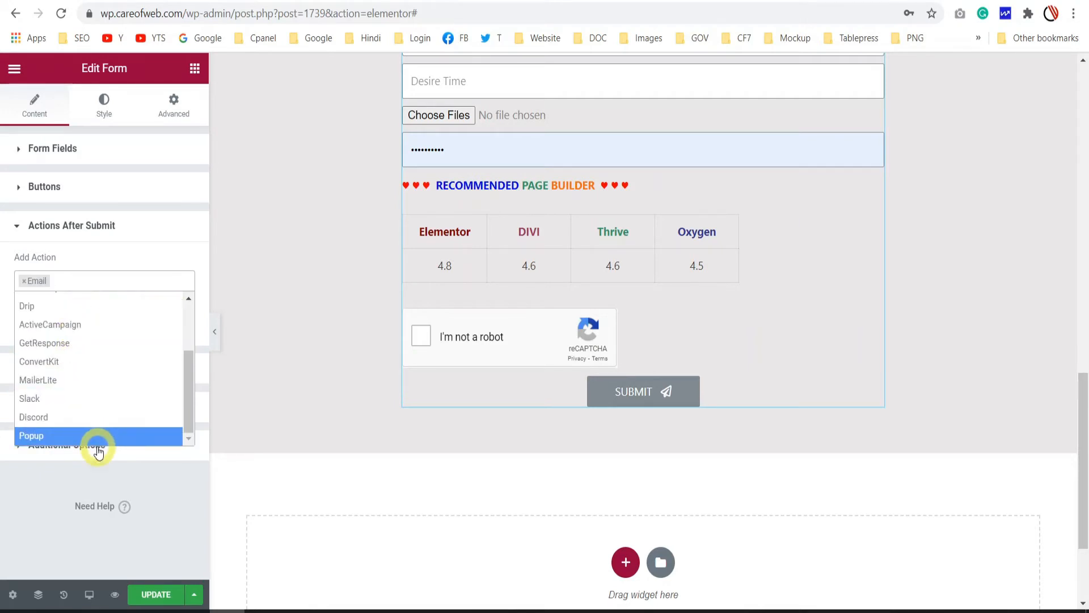
click(105, 275)
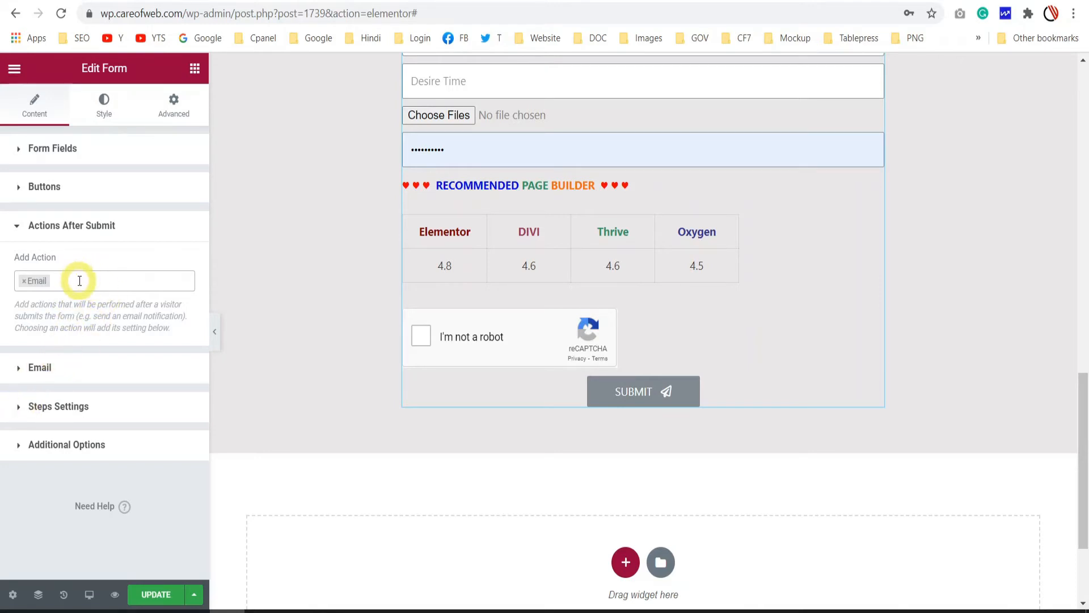
Step: Remove the Email action from the form's after-submit actions and add it back
click(23, 282)
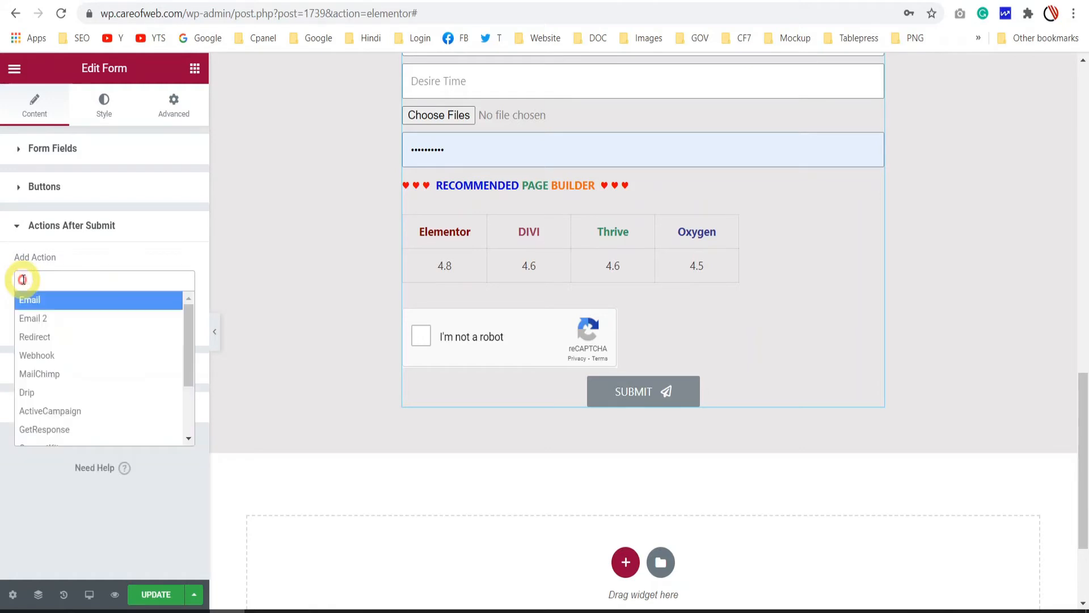
click(92, 259)
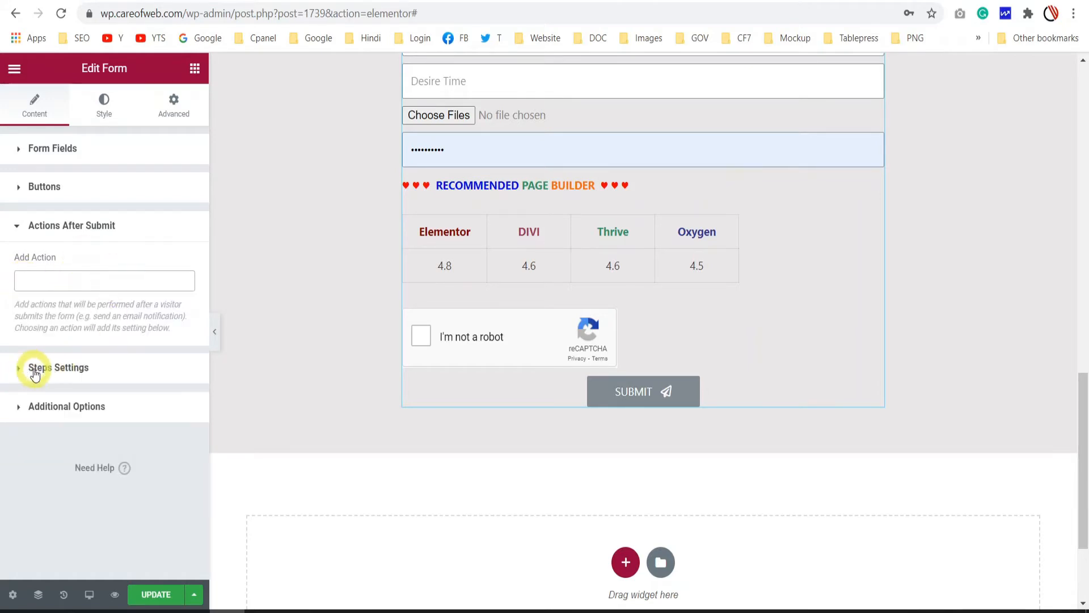
click(65, 281)
click(50, 298)
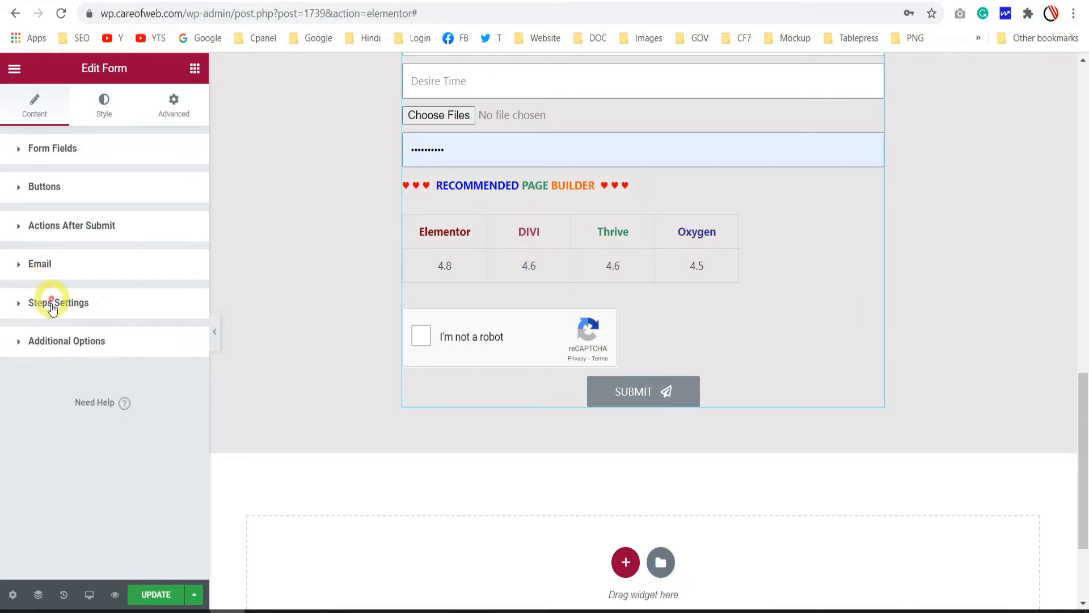
Step: Set the subject of the form's notification email to "Tutorial Elementor Form"
click(34, 263)
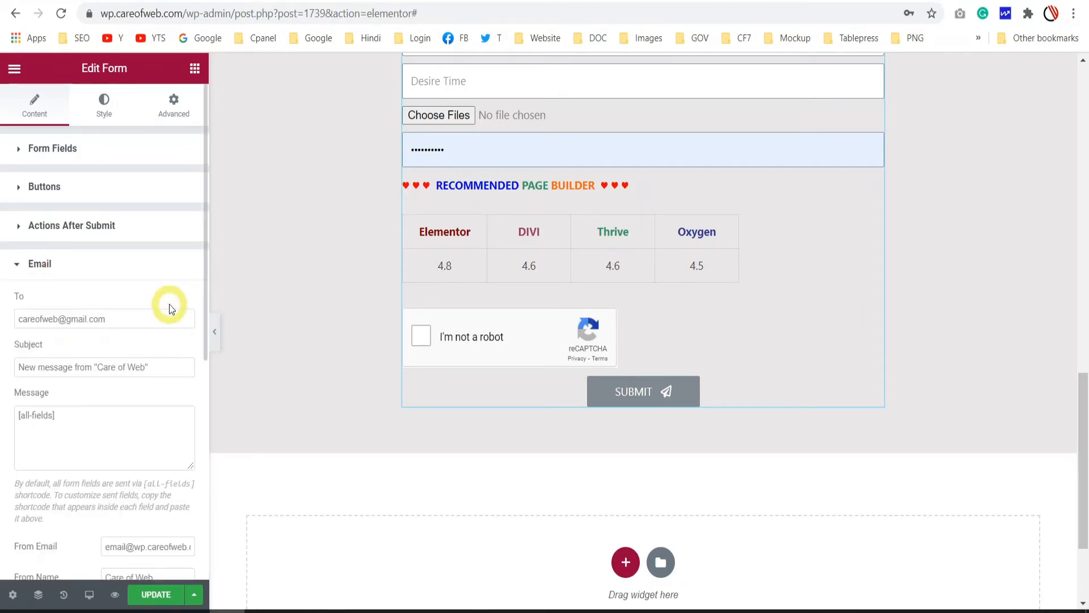
scroll(167, 304, down, 2)
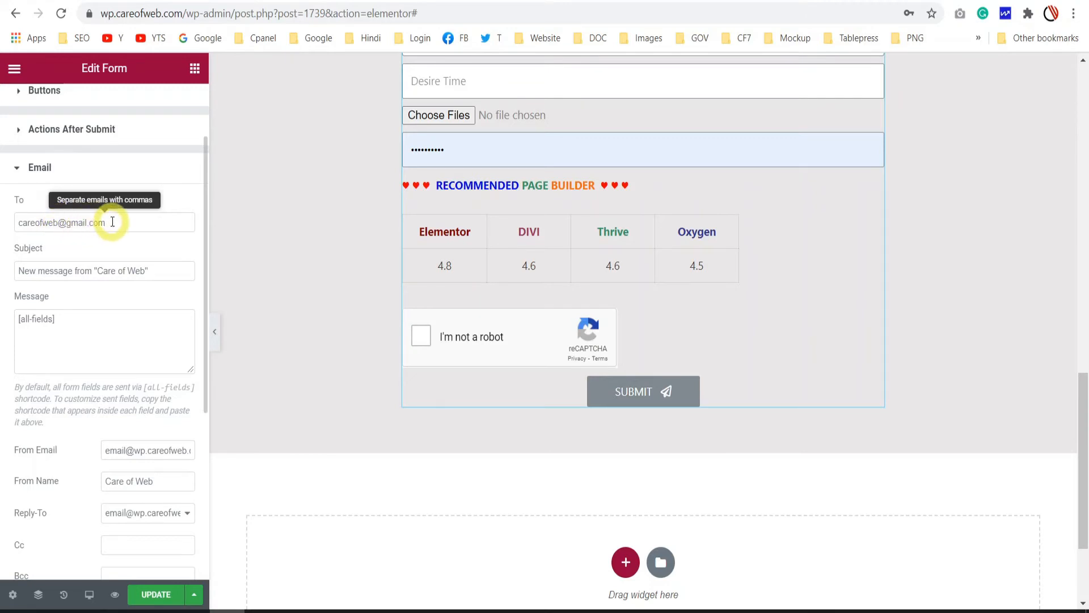
click(133, 222)
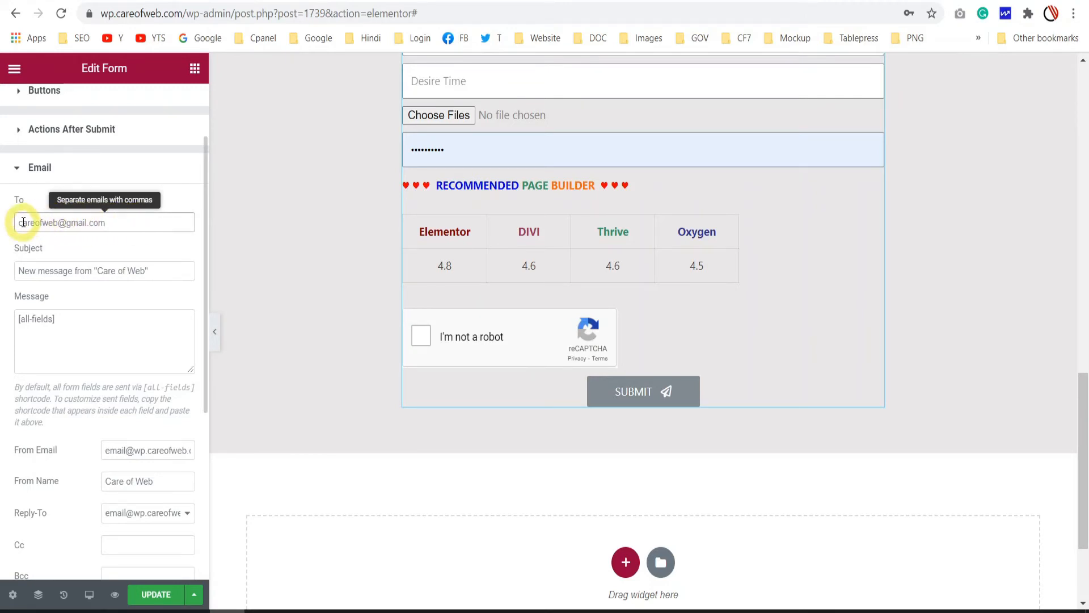
click(549, 231)
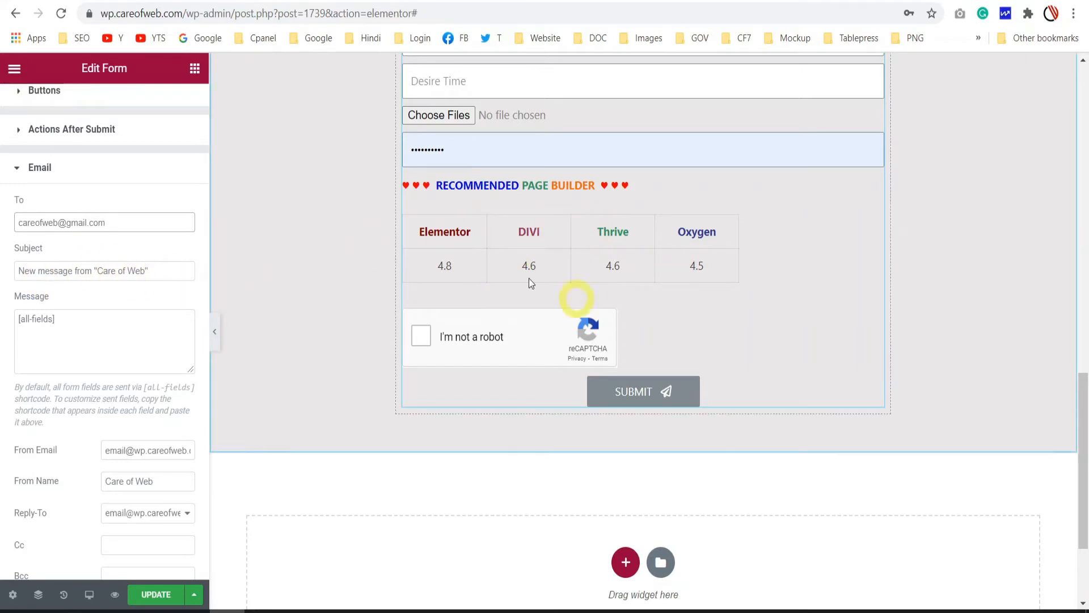
drag(161, 271, 16, 271)
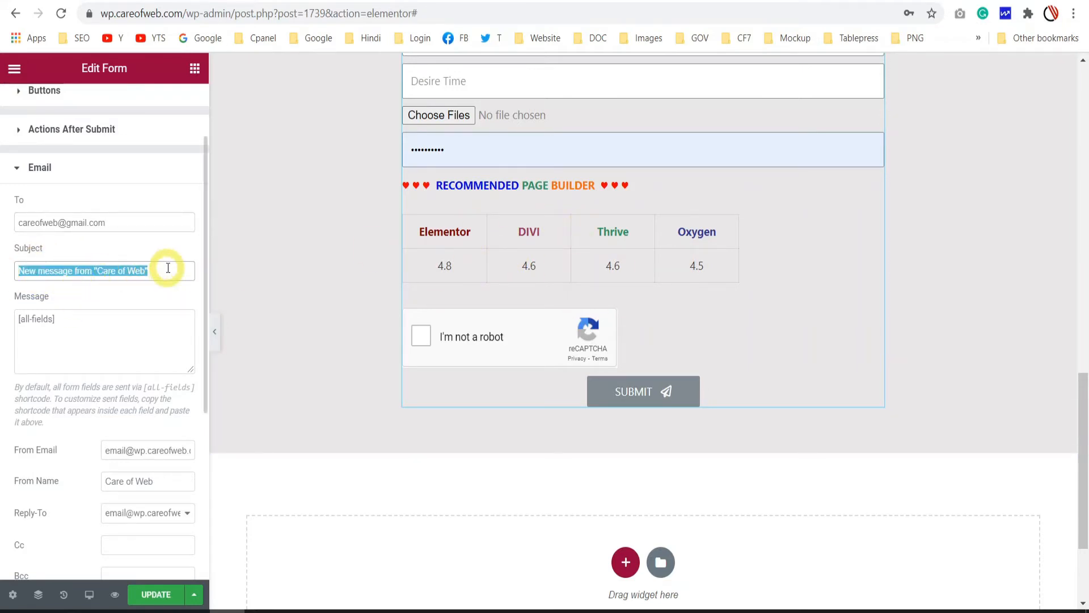
text(Tutorial Elemen)
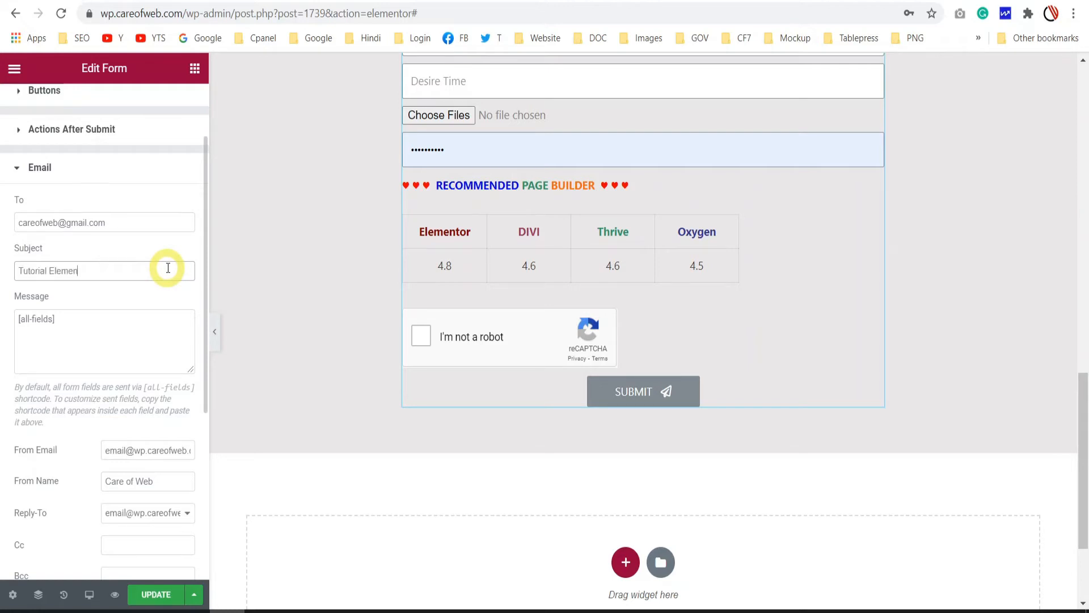
text(tor Form)
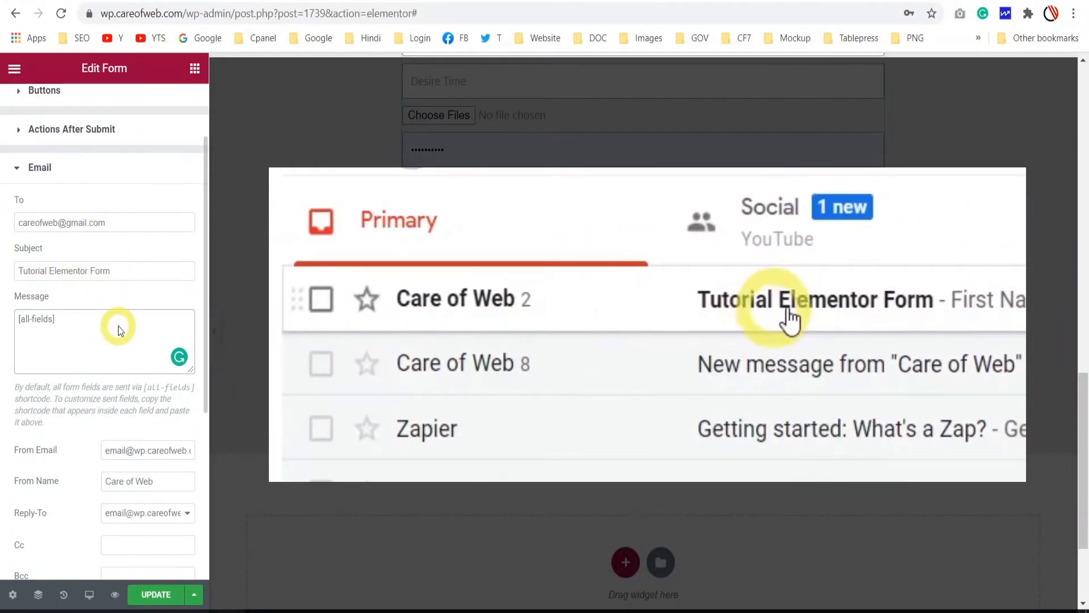
Step: Examine the notification email's Message setting and the form fields on the page that its all-fields shortcode covers
scroll(117, 323, down, 2)
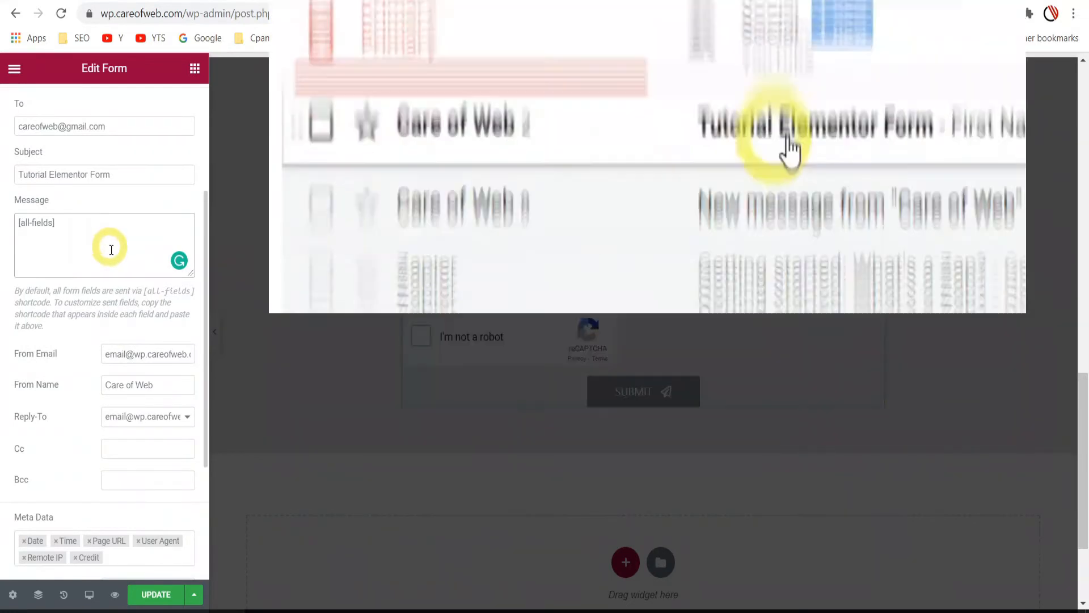
scroll(785, 335, down, 1)
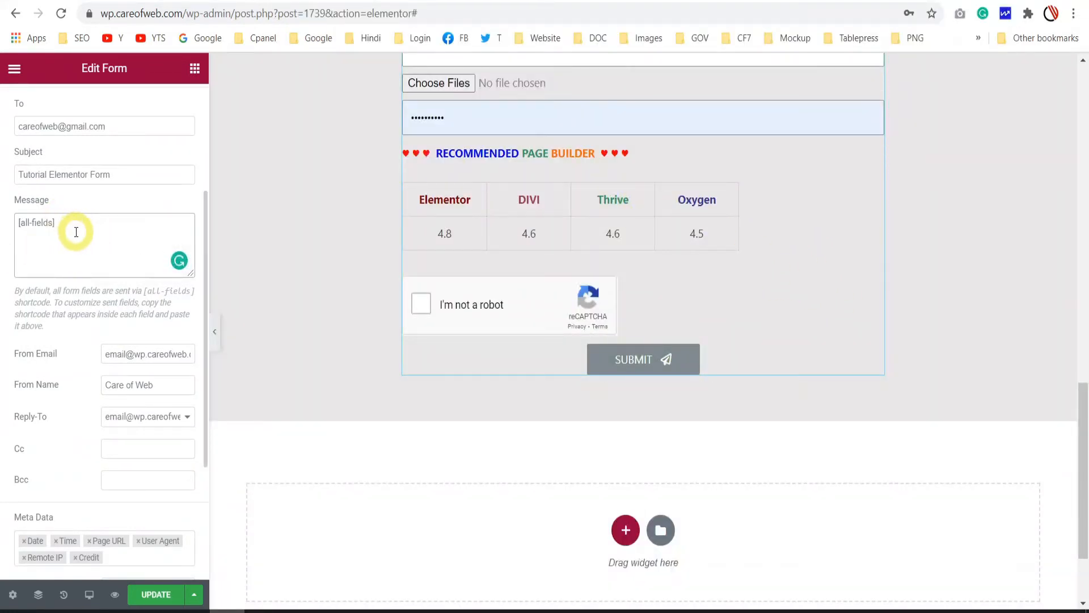
scroll(716, 276, up, 10)
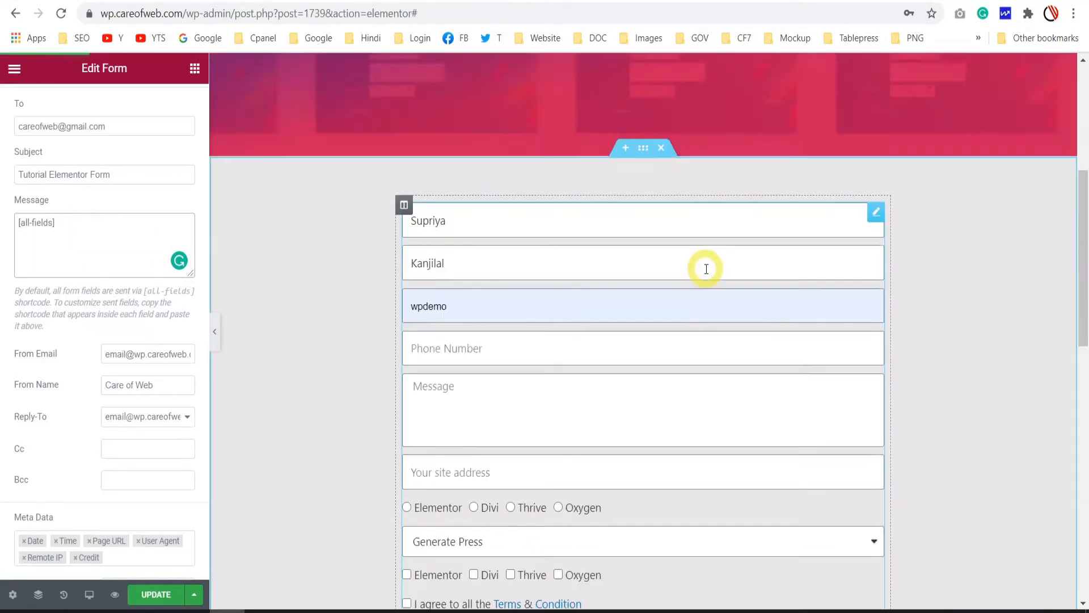
scroll(706, 269, down, 8)
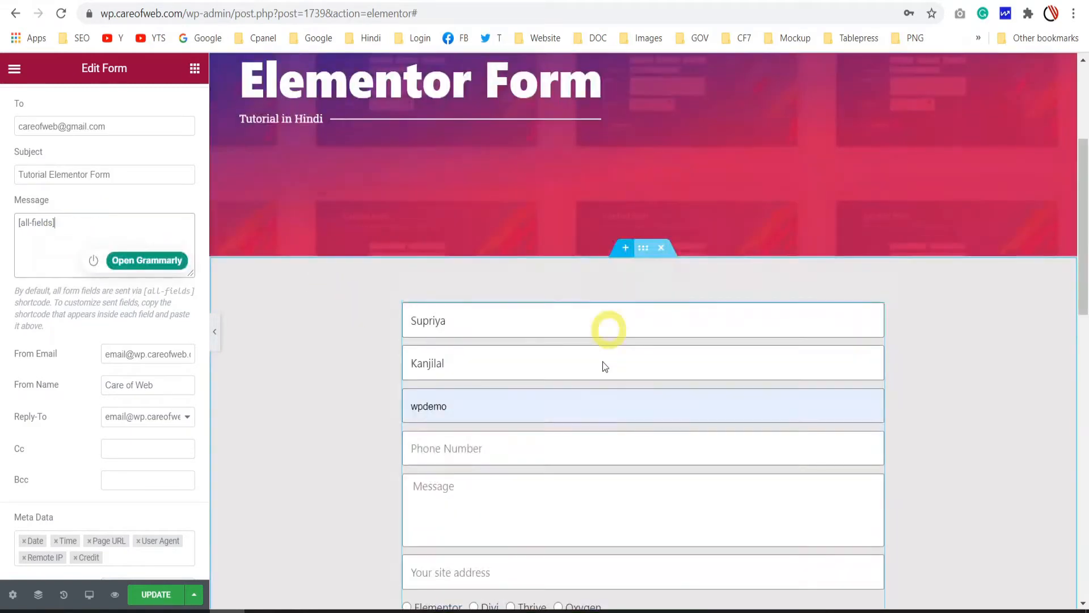
scroll(604, 341, down, 10)
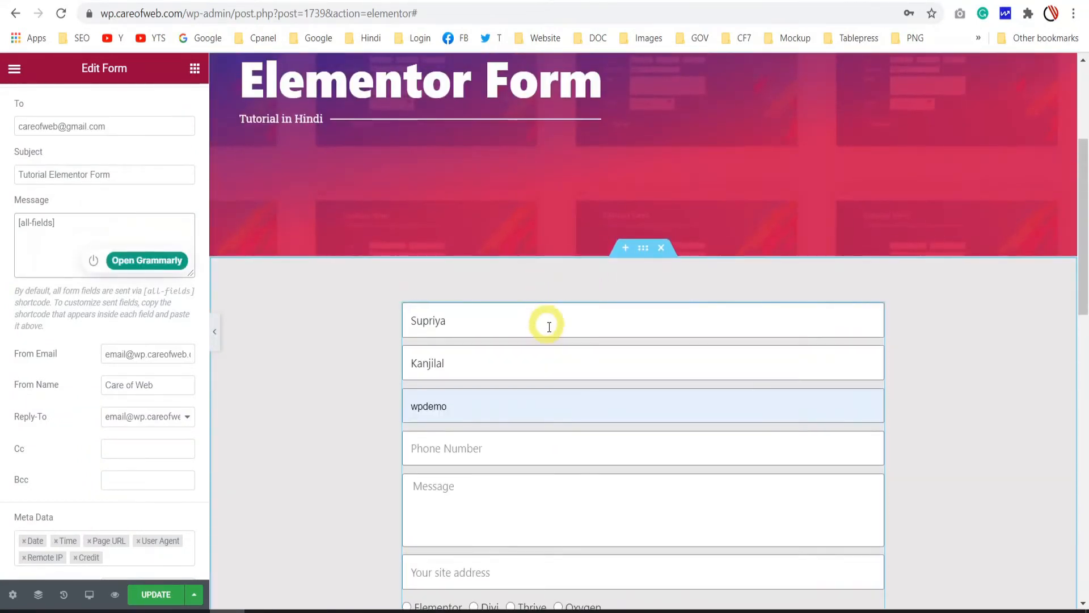
scroll(553, 323, down, 3)
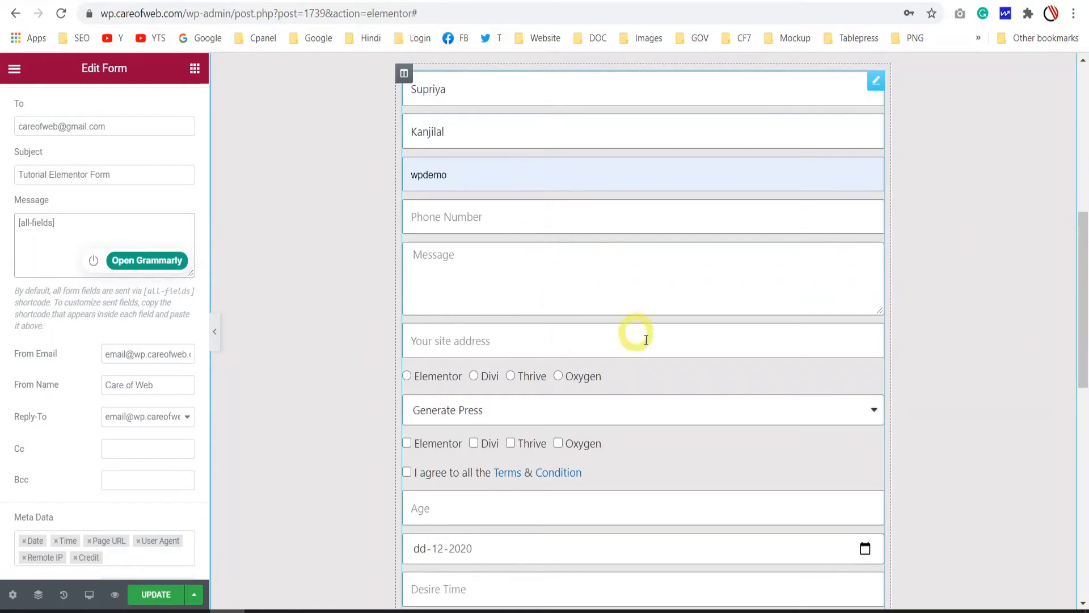
scroll(646, 340, down, 5)
scroll(624, 173, up, 1)
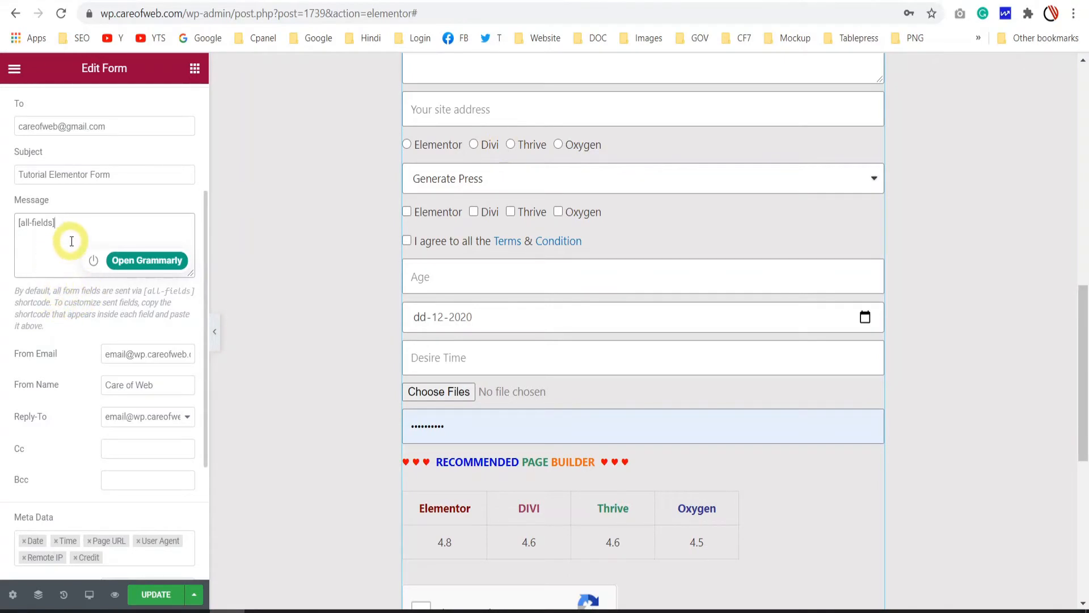
scroll(72, 241, up, 3)
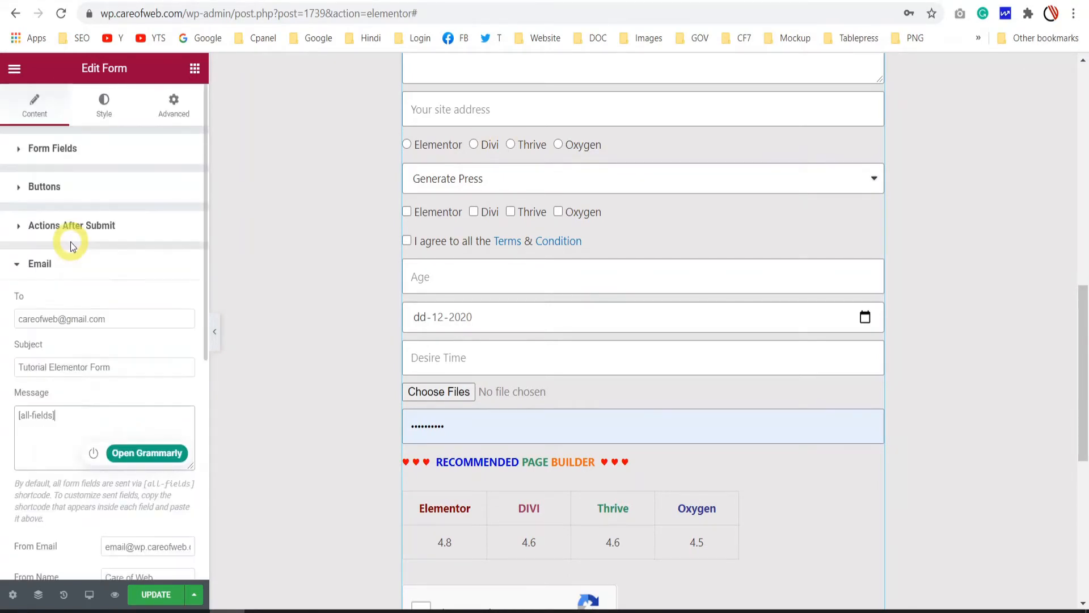
Step: Examine the First Name field's advanced settings for its ID and individual shortcode, leaving the form fields section closed
click(53, 152)
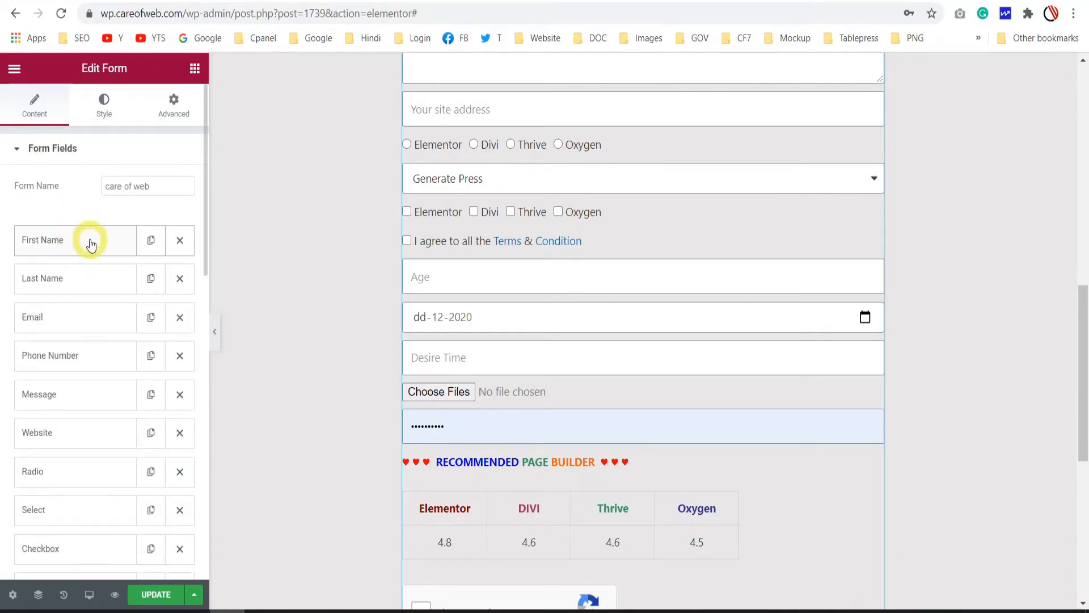
click(91, 244)
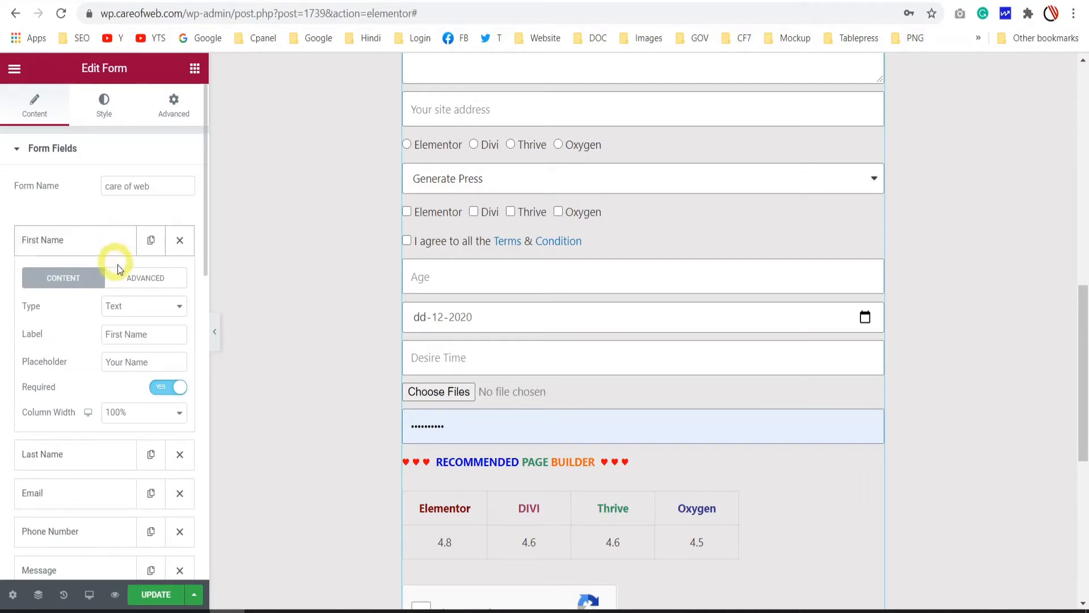
click(146, 282)
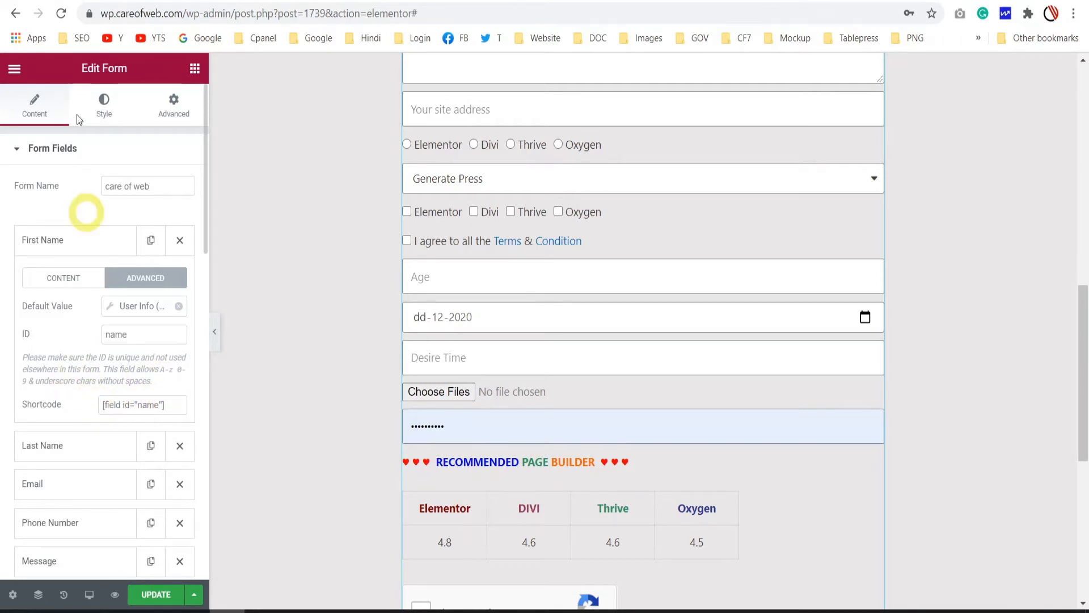
click(39, 149)
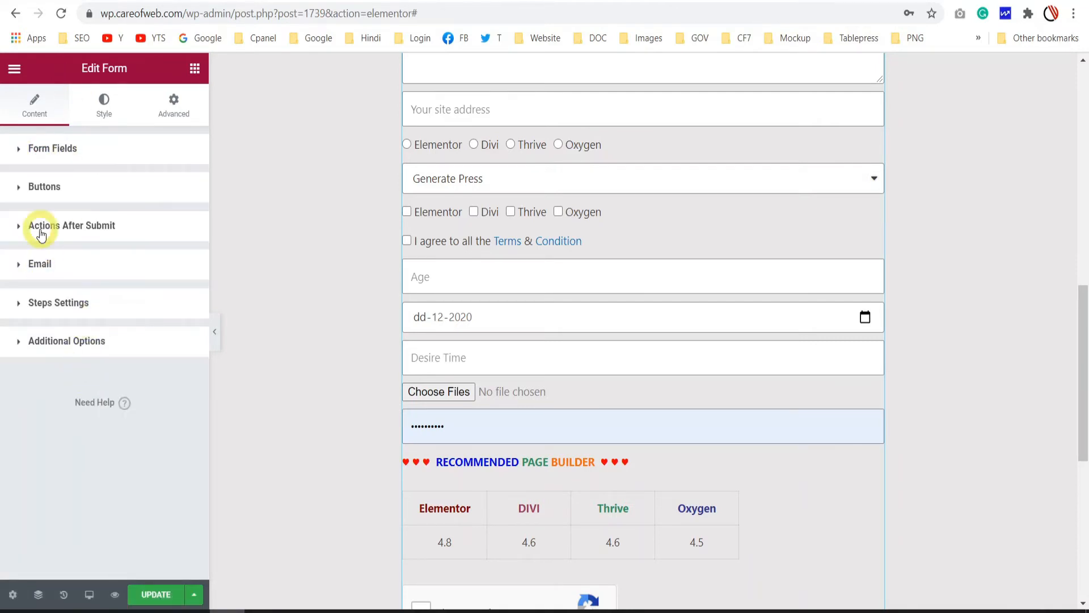
Step: Return to the form's Email settings and set the notification's Reply-To to Email Field
click(34, 264)
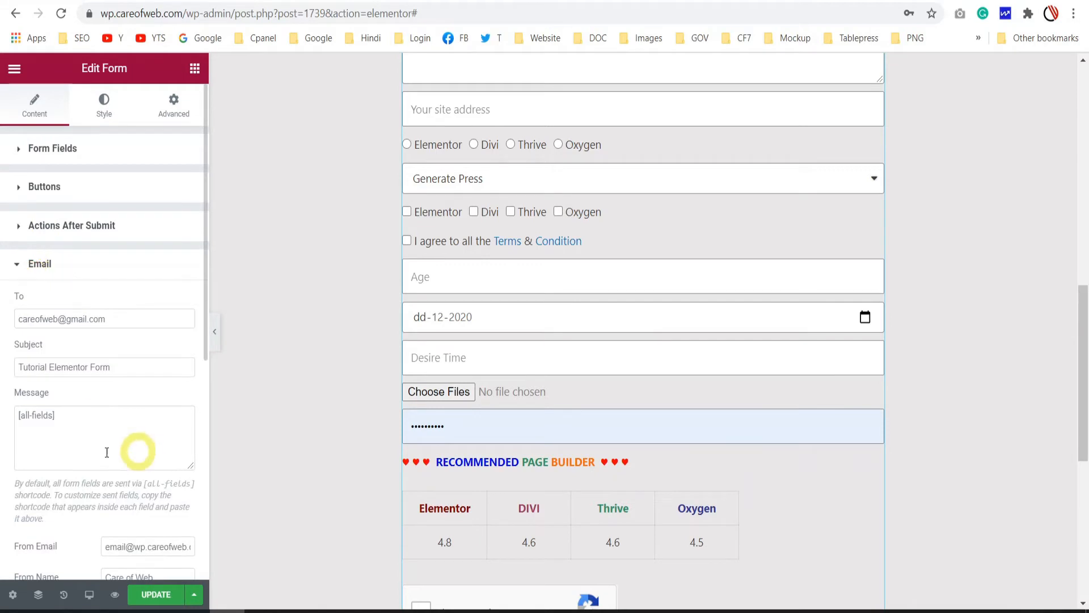
scroll(139, 450, down, 2)
scroll(596, 345, up, 1)
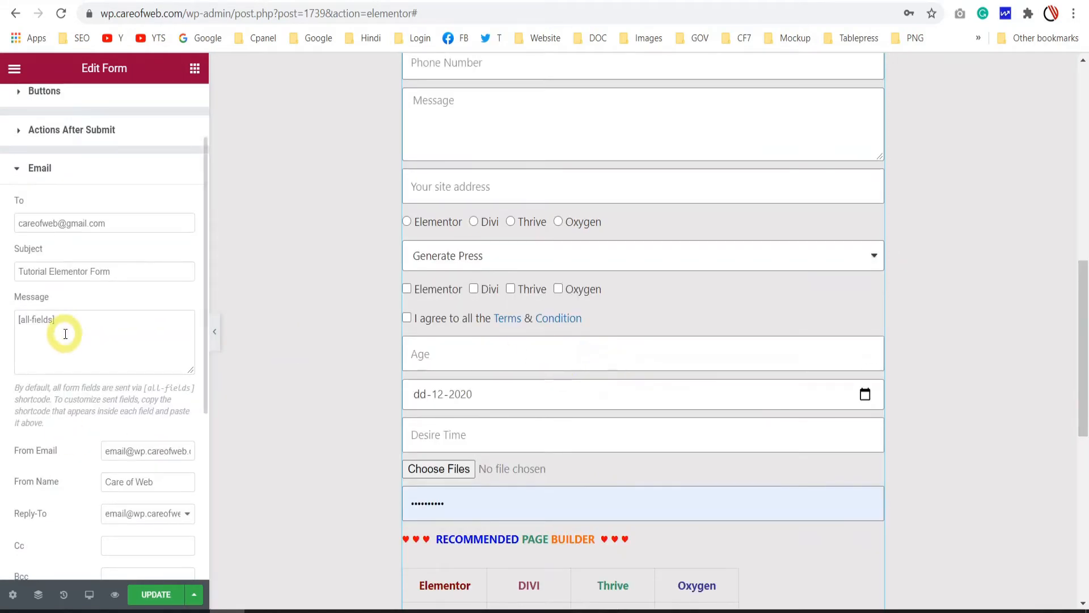
click(94, 322)
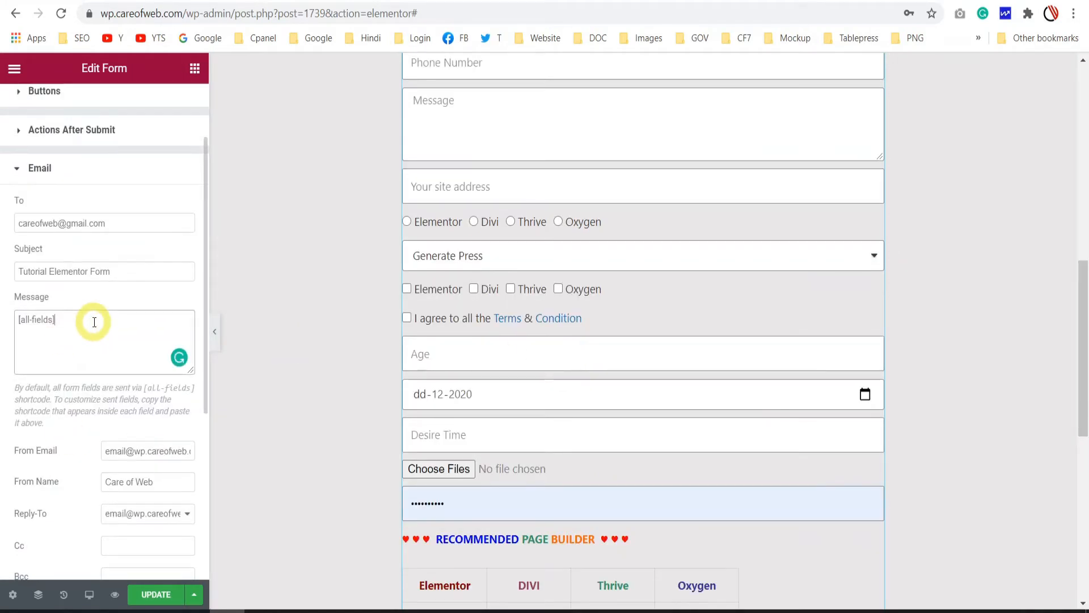
scroll(107, 318, down, 2)
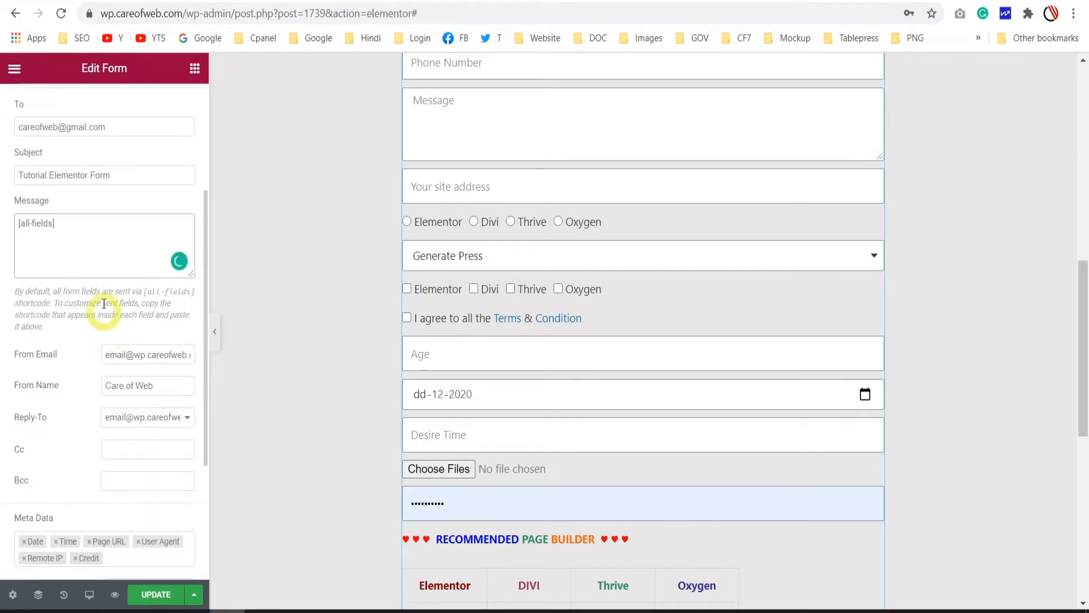
click(94, 255)
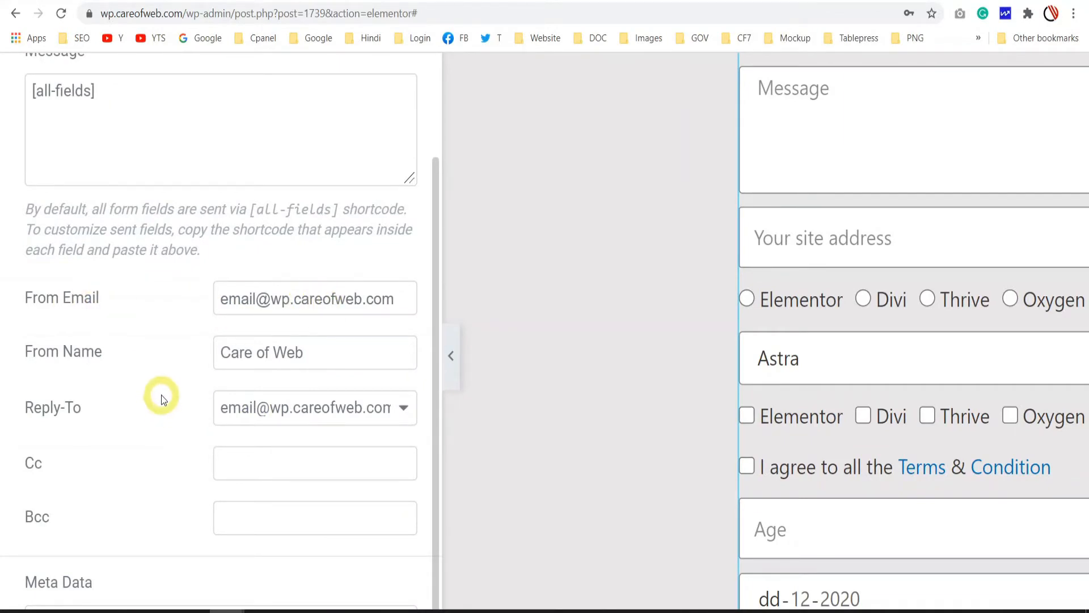
scroll(161, 397, down, 2)
click(366, 317)
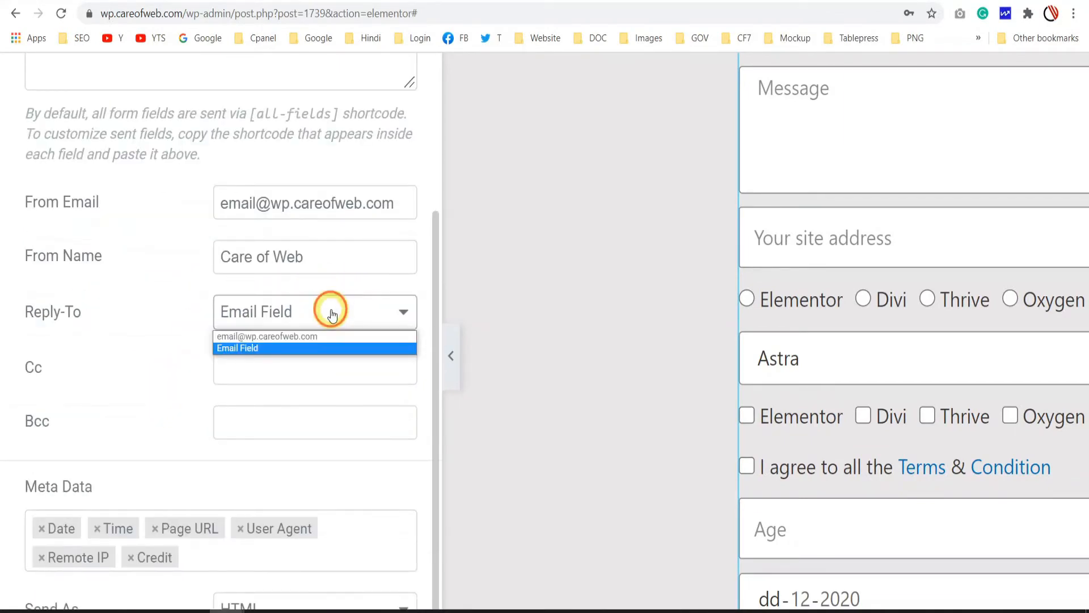
click(295, 348)
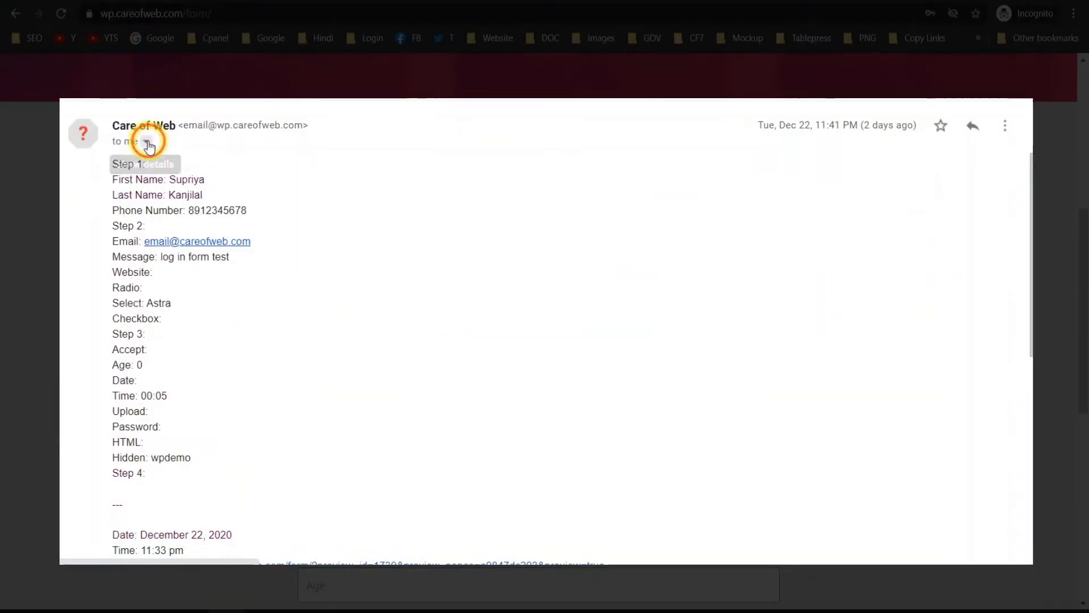
Step: In Gmail, examine the received form email's header details, including its reply-to address, and start a reply
click(145, 140)
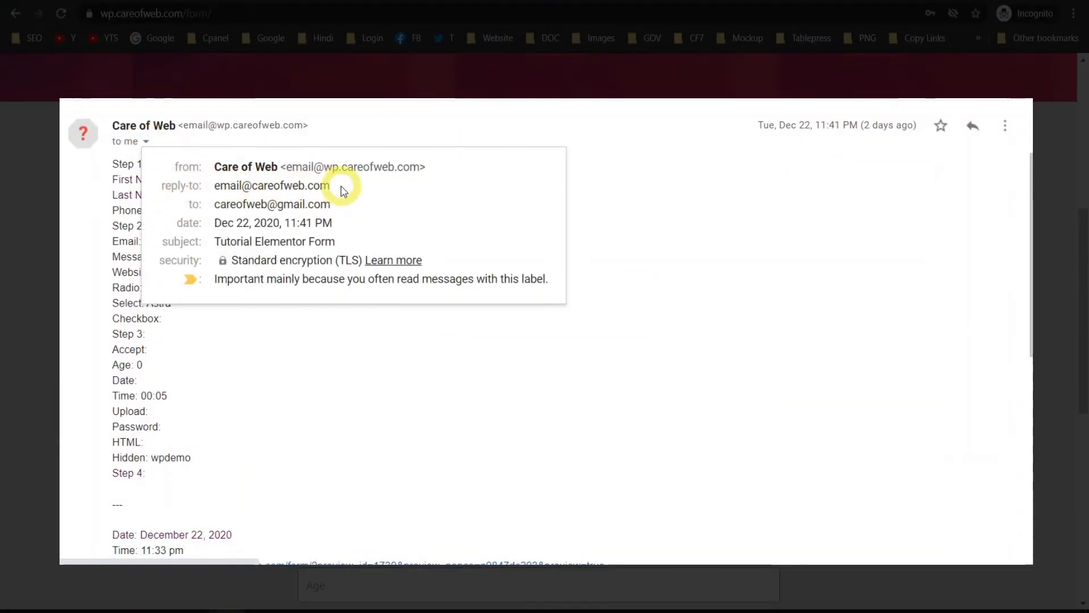
click(967, 123)
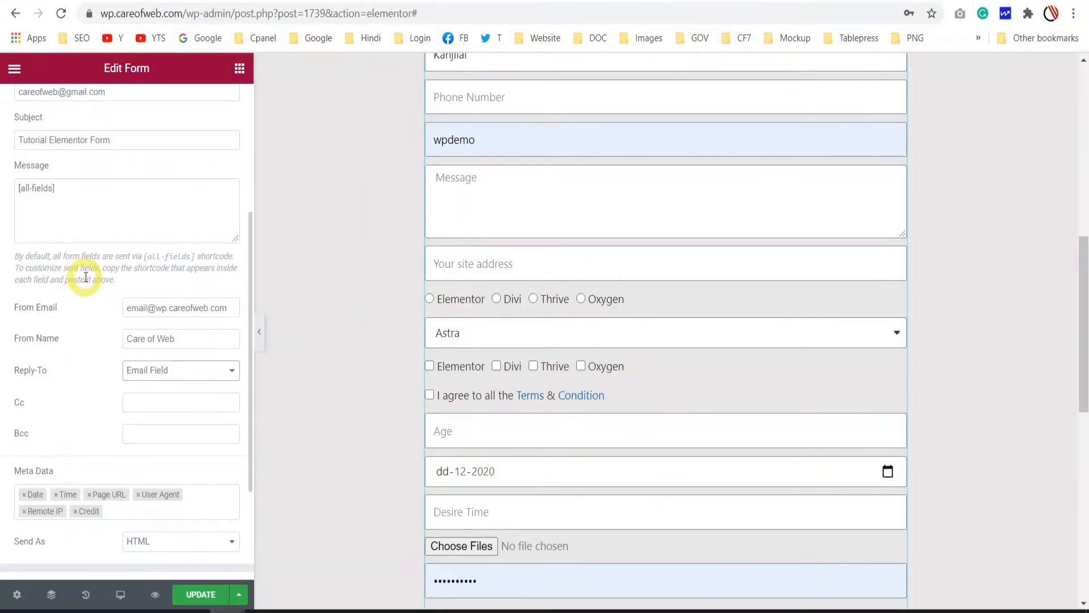
Step: Review the notification's Cc, Bcc and Meta Data settings, and choose HTML as the Send As format
scroll(85, 275, down, 1)
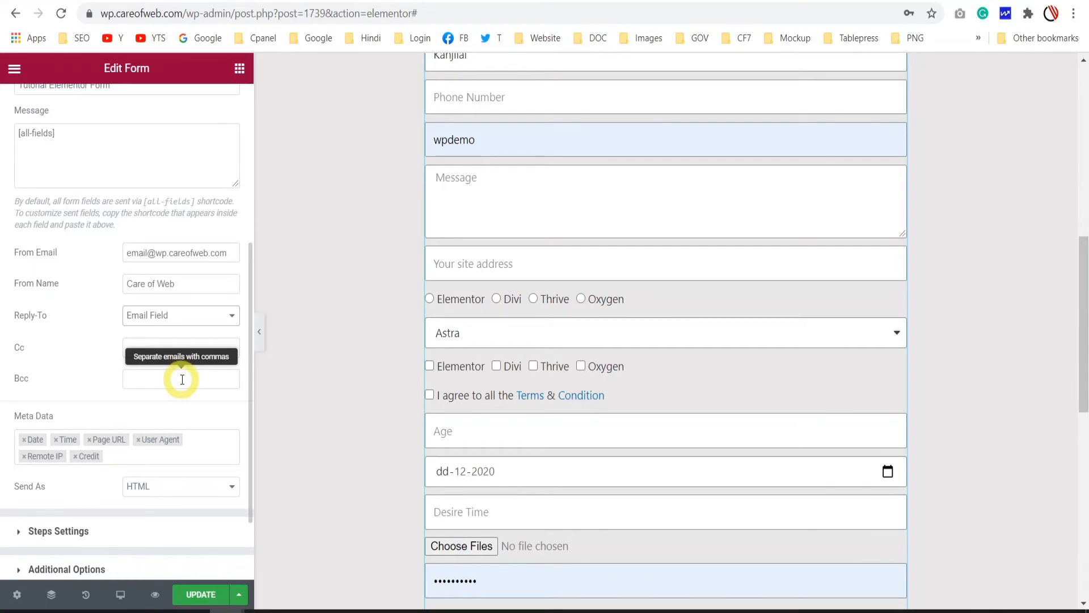
scroll(83, 321, down, 2)
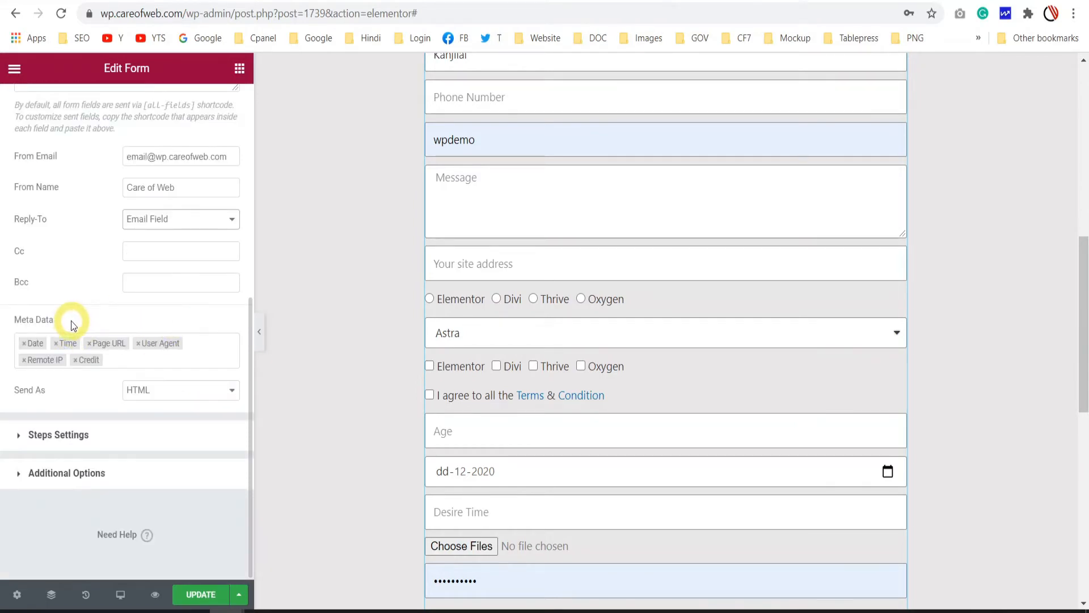
scroll(71, 321, up, 2)
scroll(72, 321, down, 2)
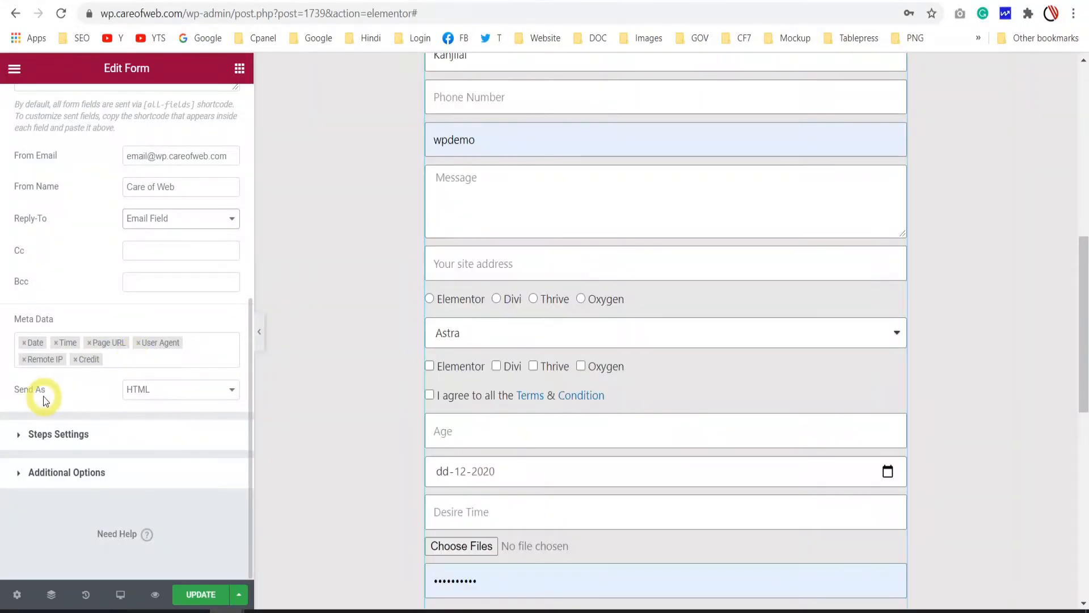
click(201, 391)
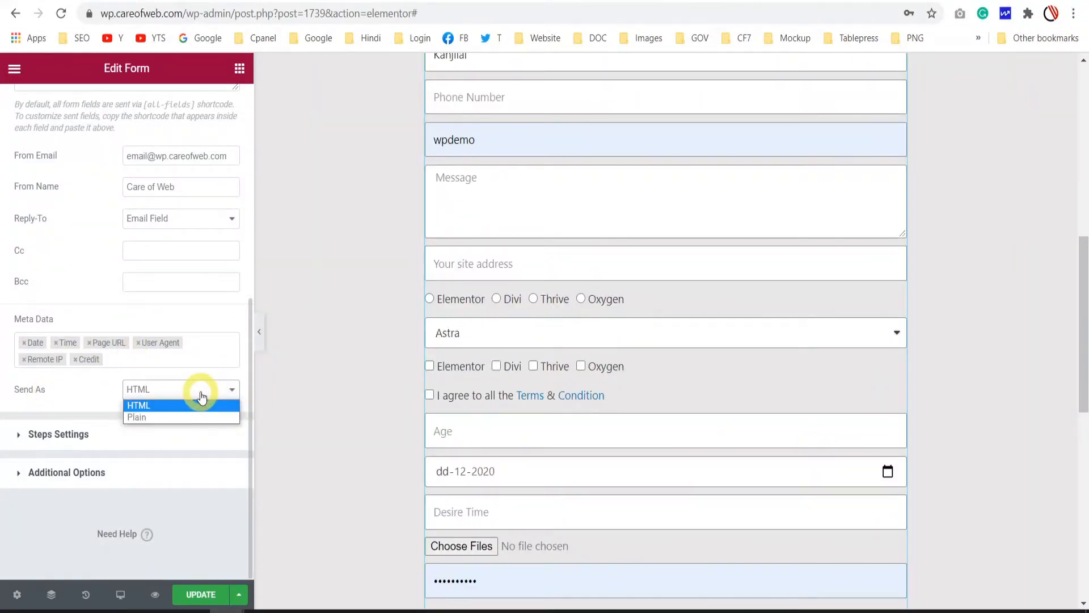
click(160, 405)
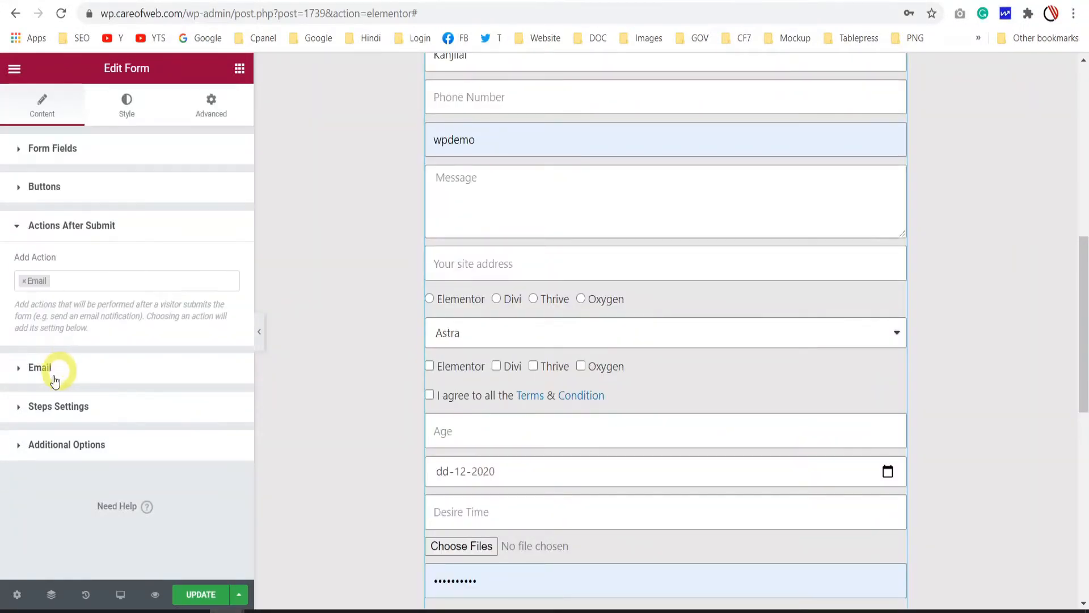
Step: Reopen the form's Email settings and review them from the To field through Send As
click(38, 368)
scroll(95, 440, down, 6)
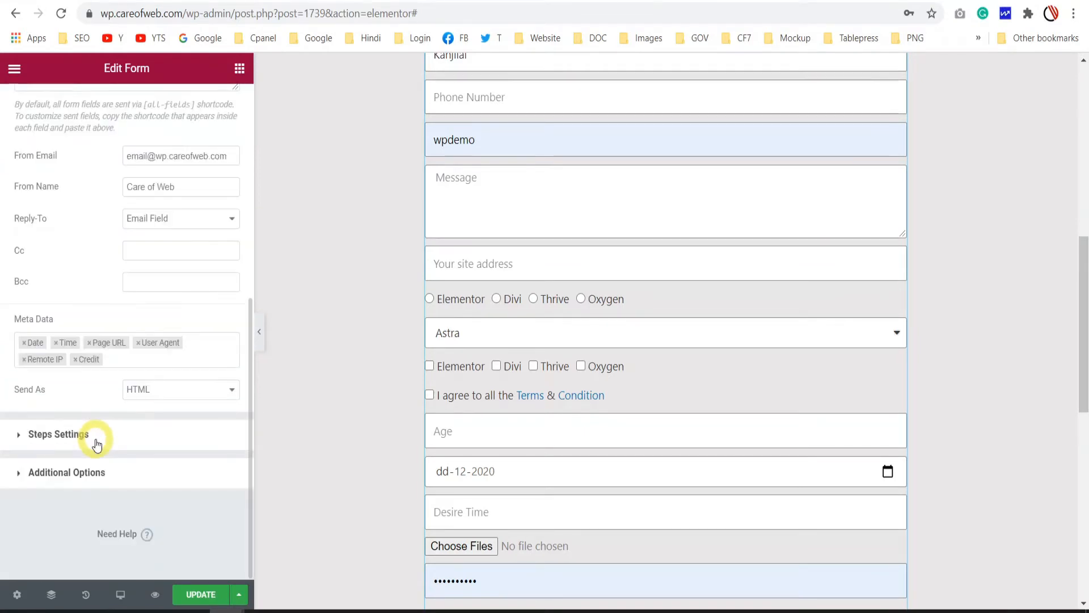
scroll(95, 440, up, 6)
scroll(153, 408, down, 2)
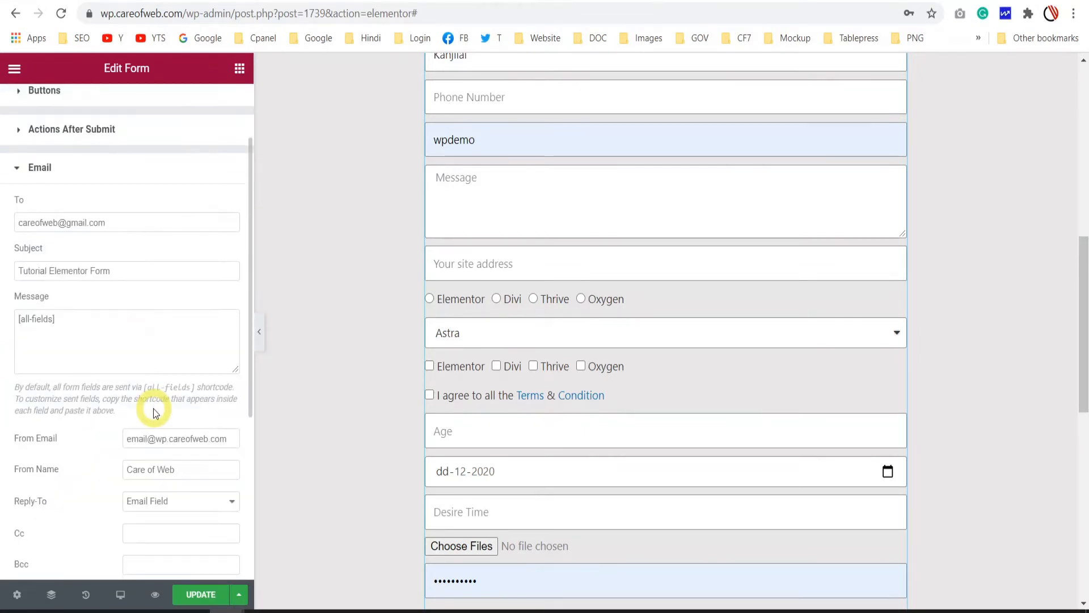
scroll(107, 474, down, 4)
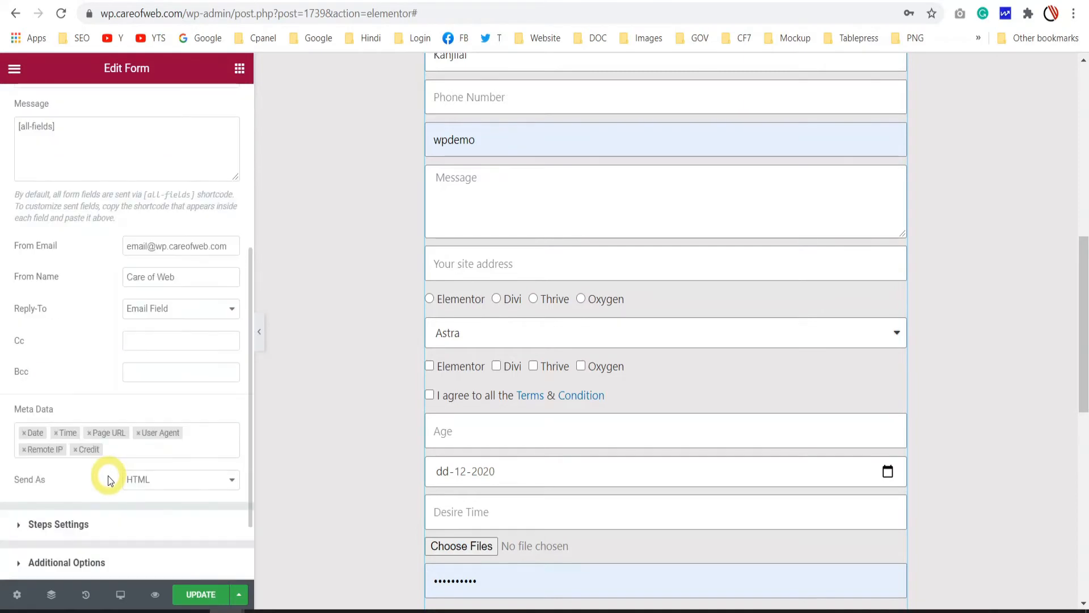
scroll(109, 428, up, 6)
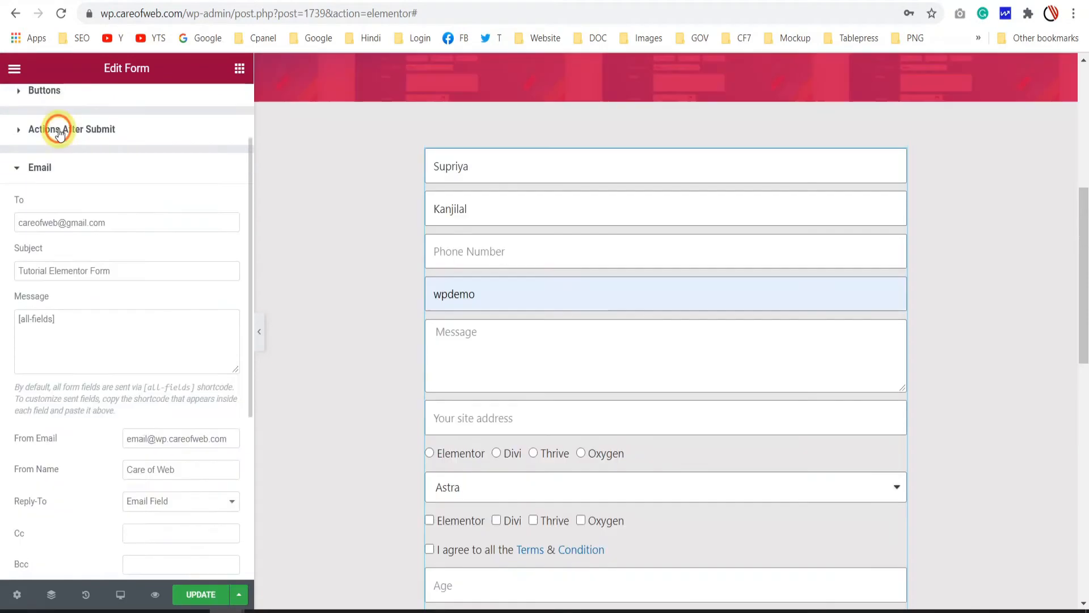
Step: Add Email 2 as a second action after submit and open its settings
click(59, 129)
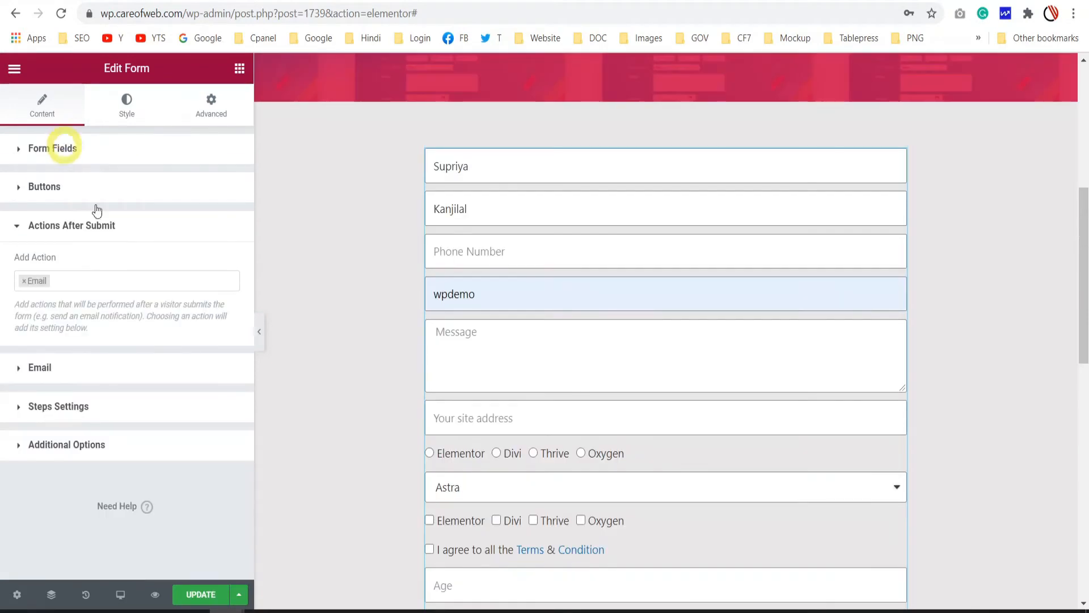
click(93, 277)
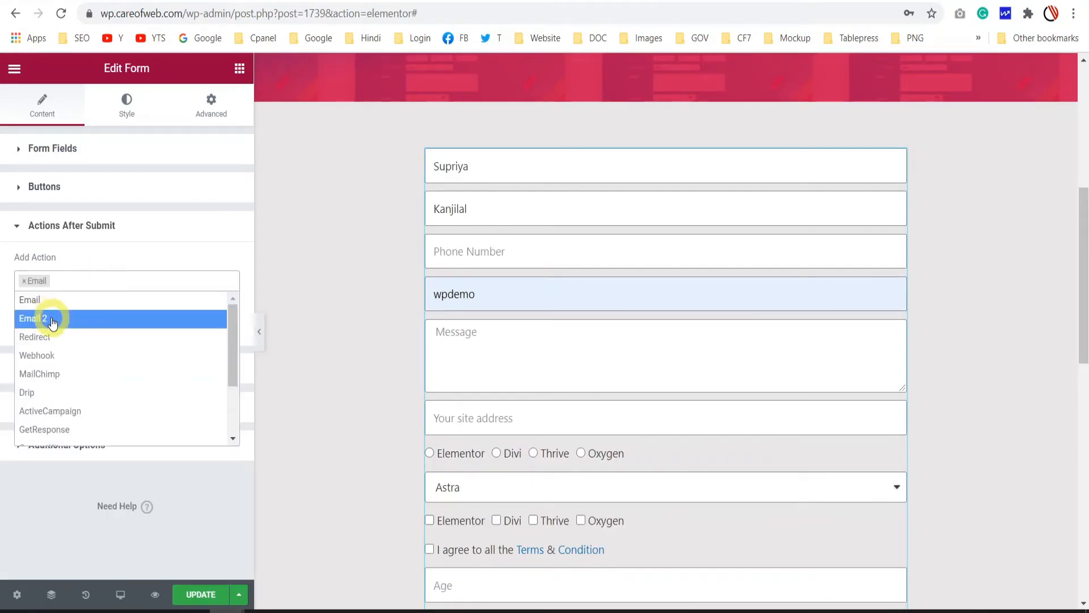
click(52, 323)
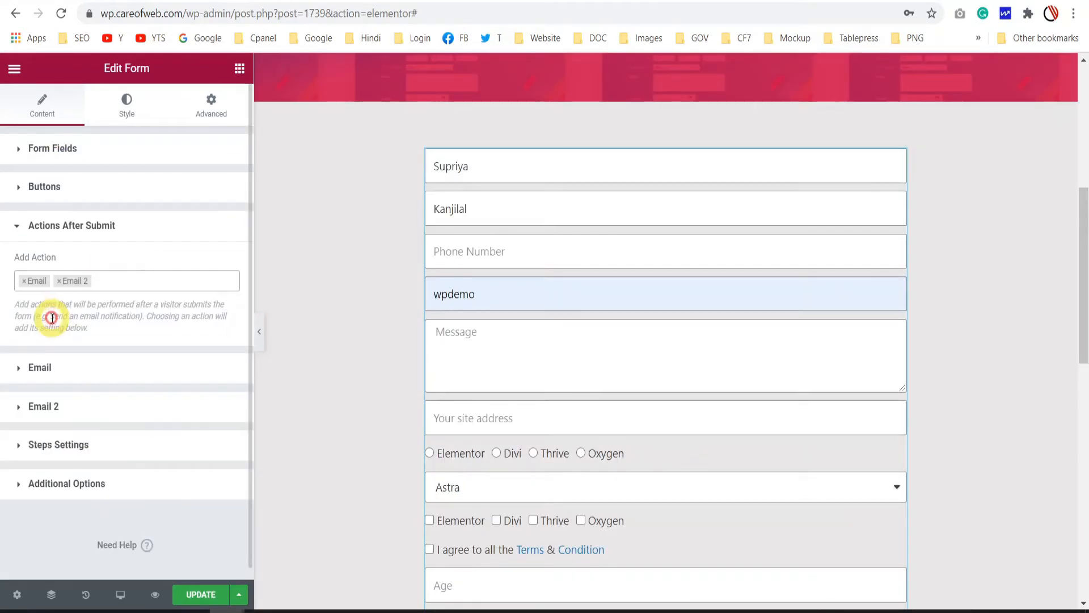
click(35, 408)
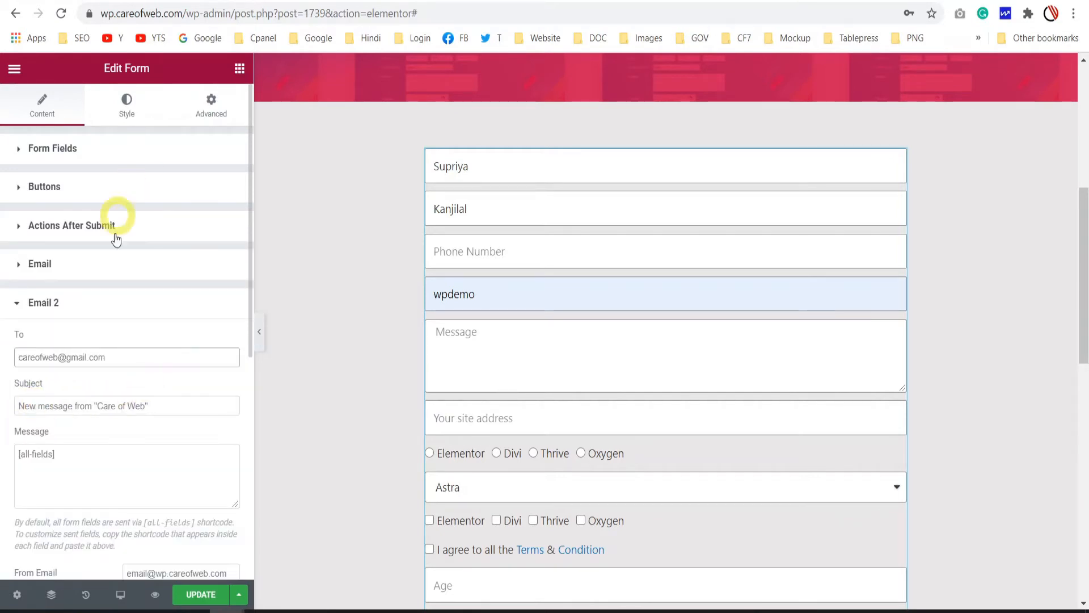
Step: Examine the Email 2 settings, from the recipient, subject and message to the reply-to, metadata and sending format
scroll(102, 284, down, 2)
scroll(106, 363, down, 2)
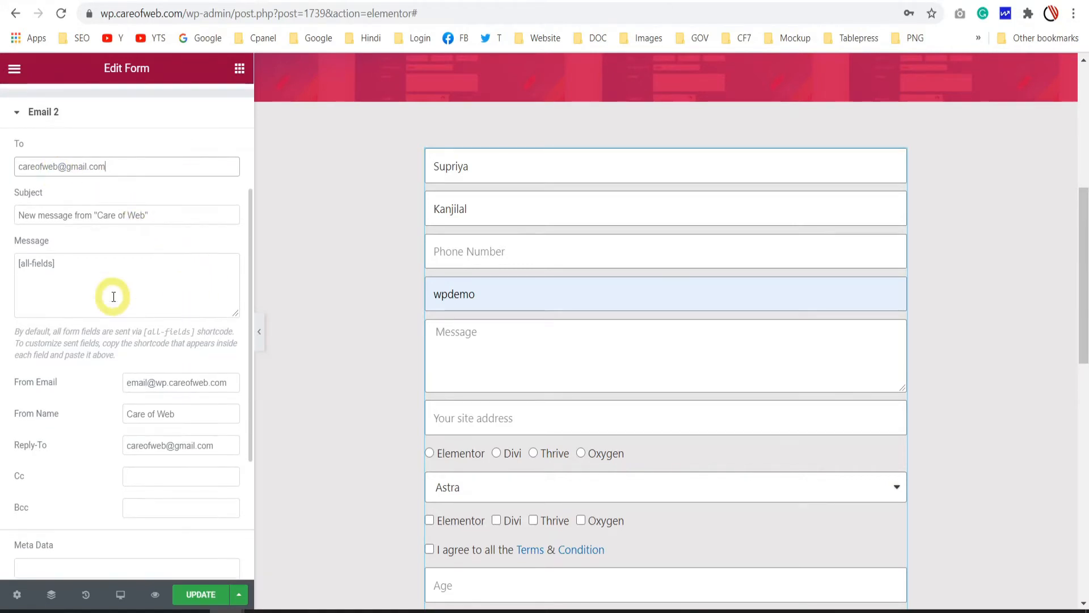
scroll(98, 300, down, 2)
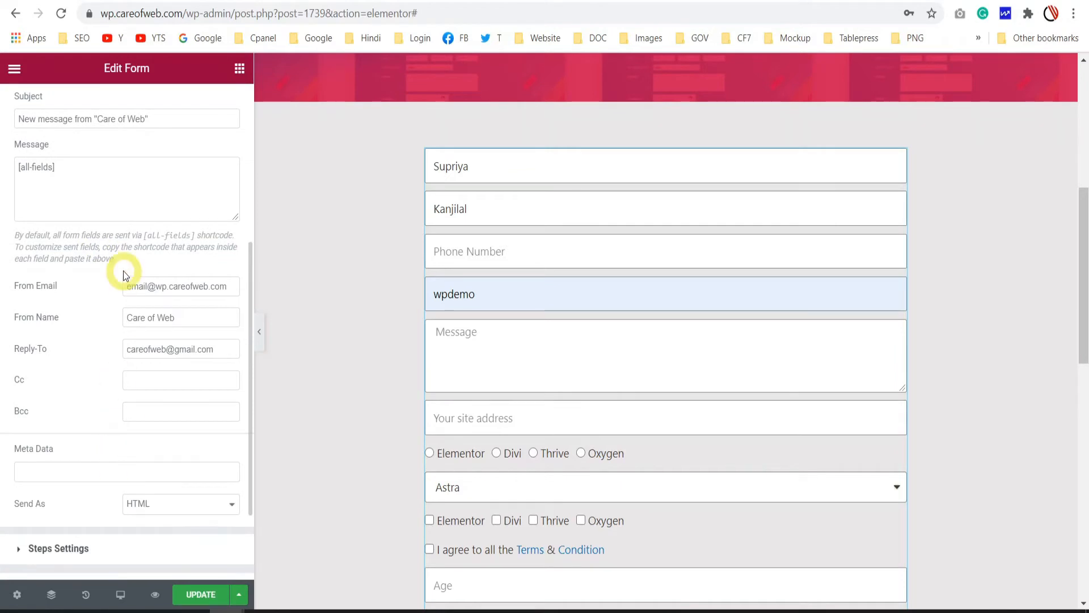
scroll(123, 272, up, 4)
scroll(129, 291, down, 6)
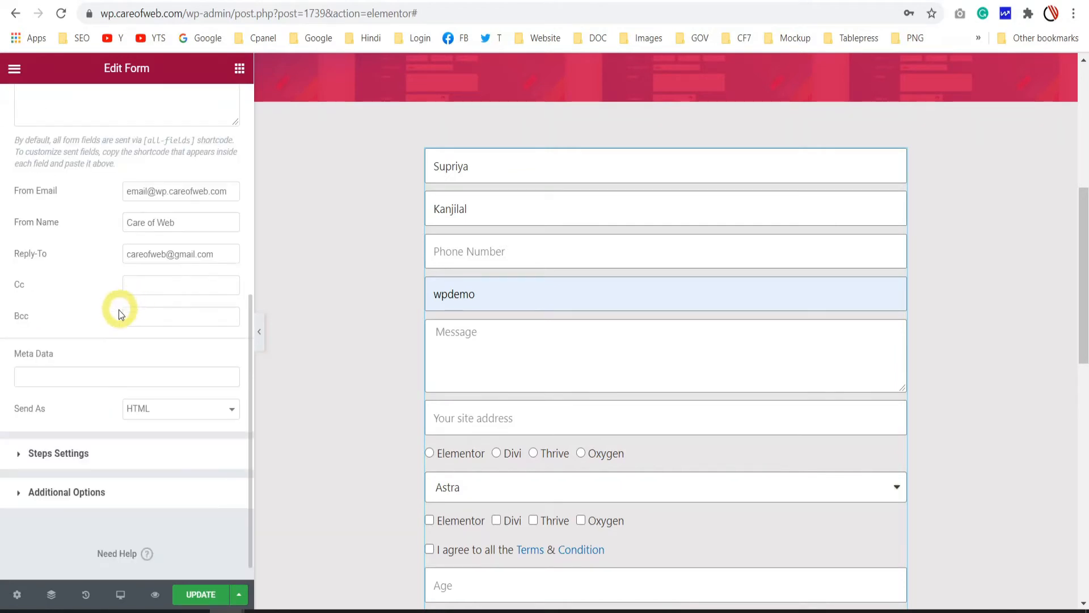
scroll(100, 247, up, 3)
scroll(107, 216, up, 2)
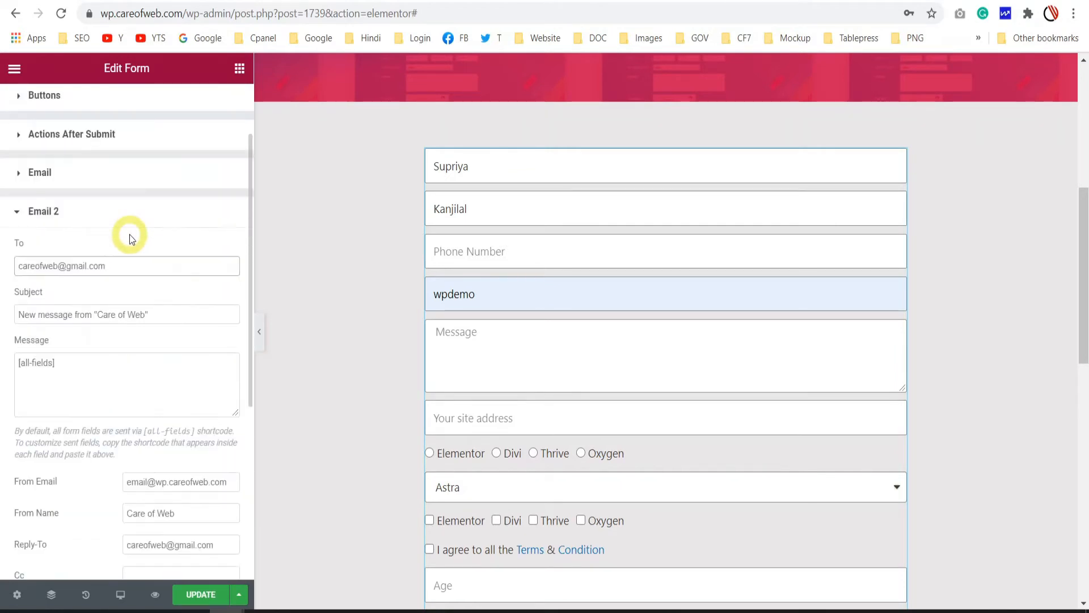
Step: Remove the Email 2 action from the form's actions after submit
click(54, 220)
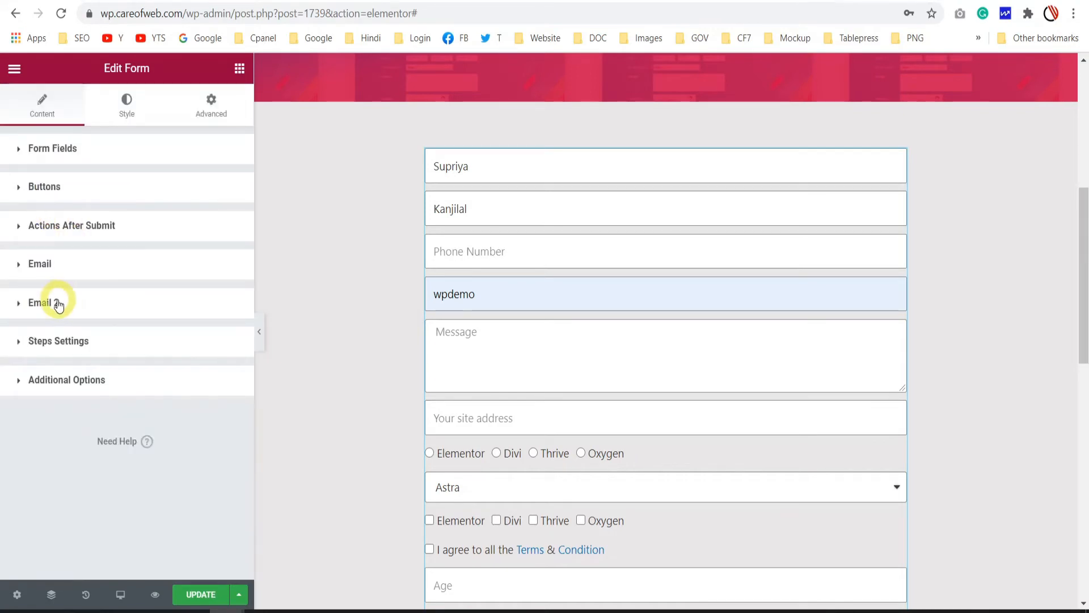
click(57, 224)
click(59, 282)
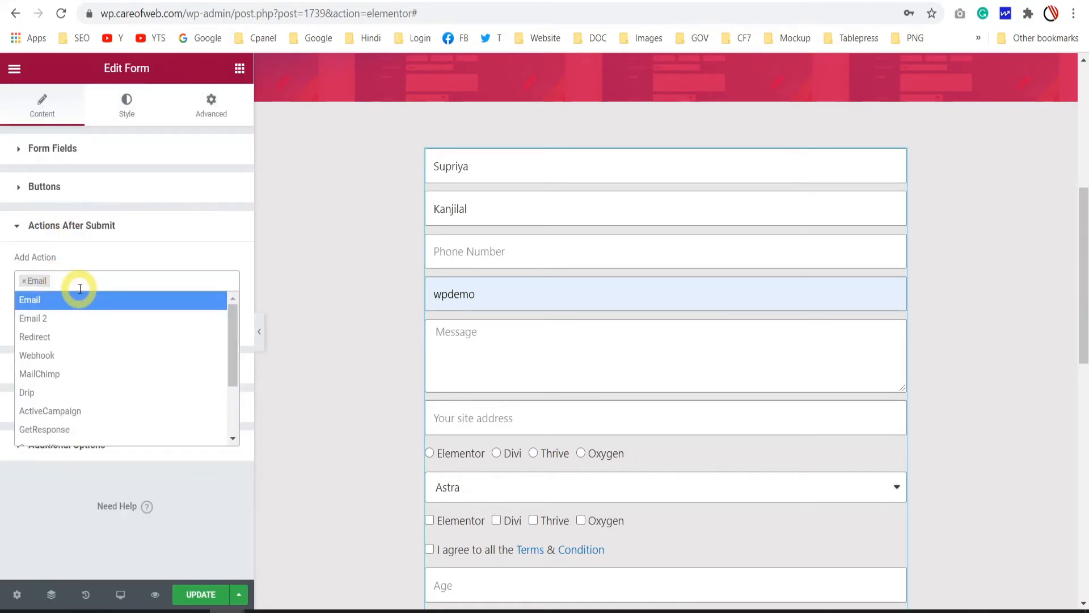
click(85, 282)
click(85, 282)
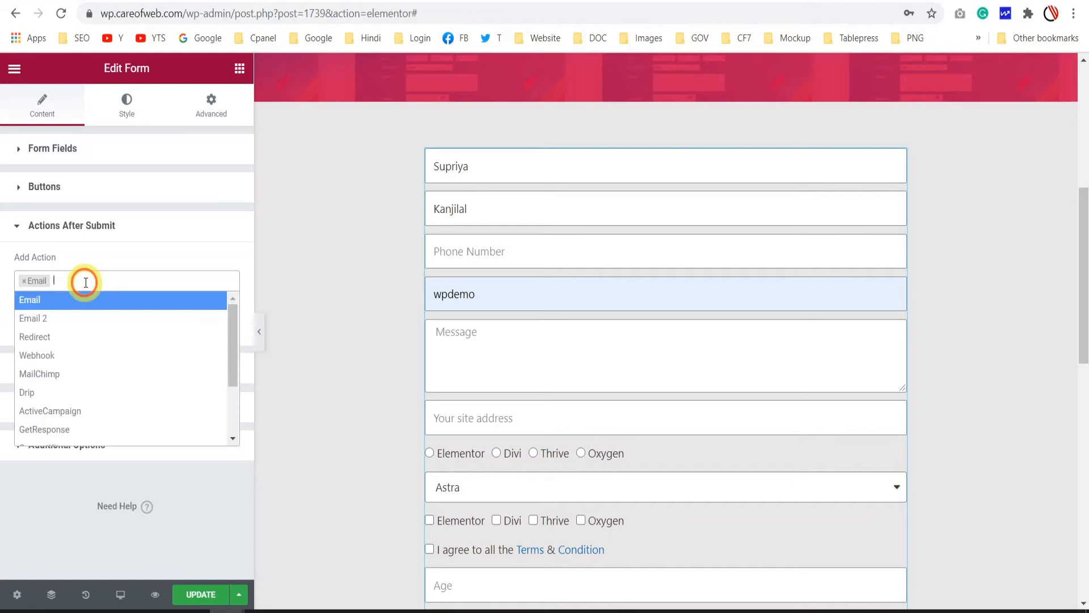
click(60, 341)
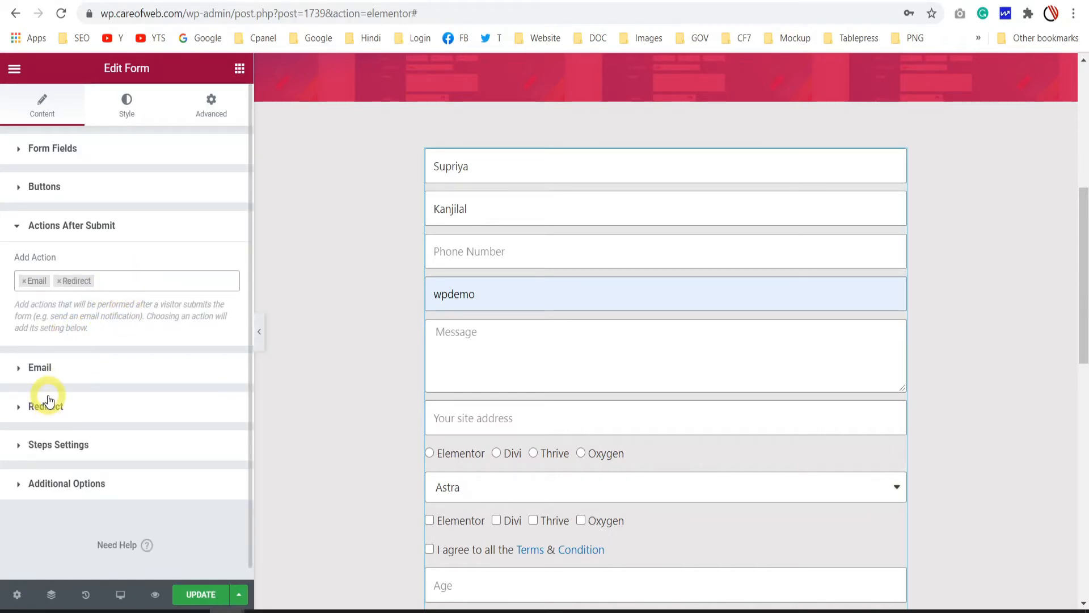
click(34, 406)
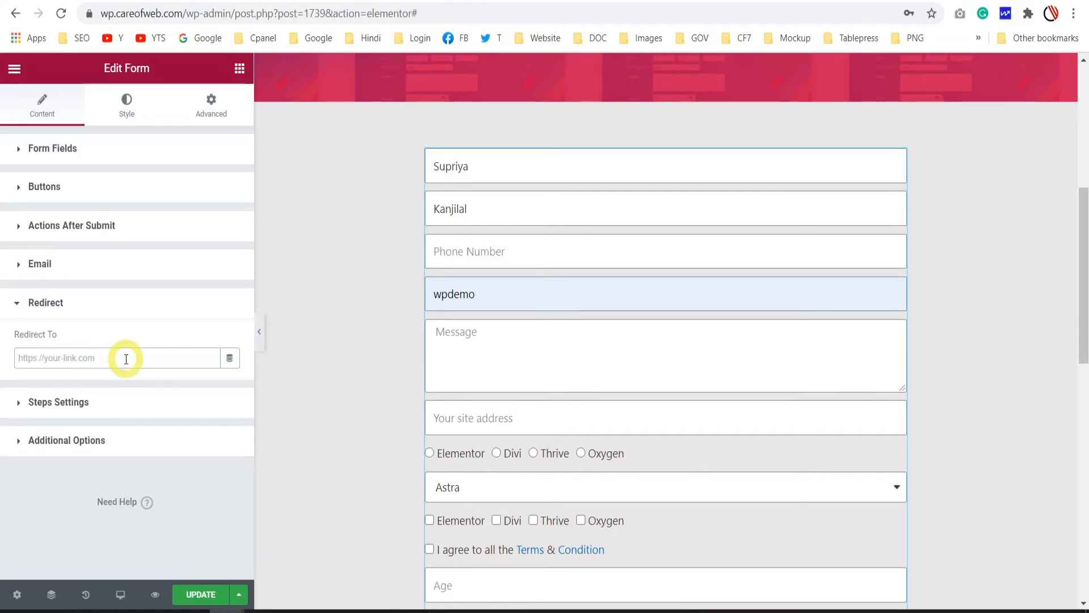
click(126, 358)
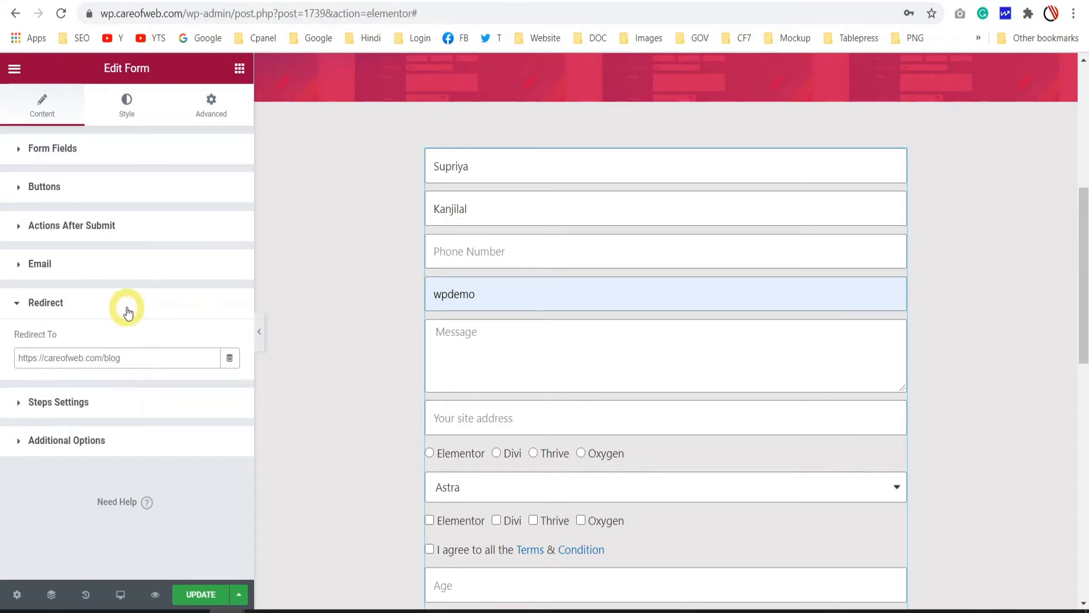
Step: Add Webhook to the form's actions after submit
click(72, 226)
click(121, 280)
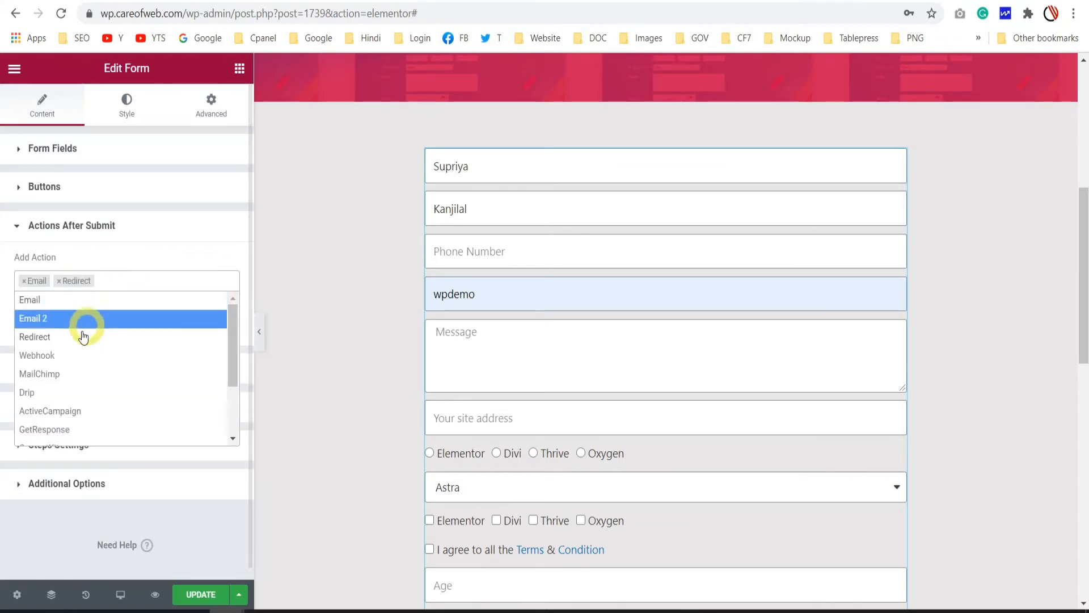
click(73, 355)
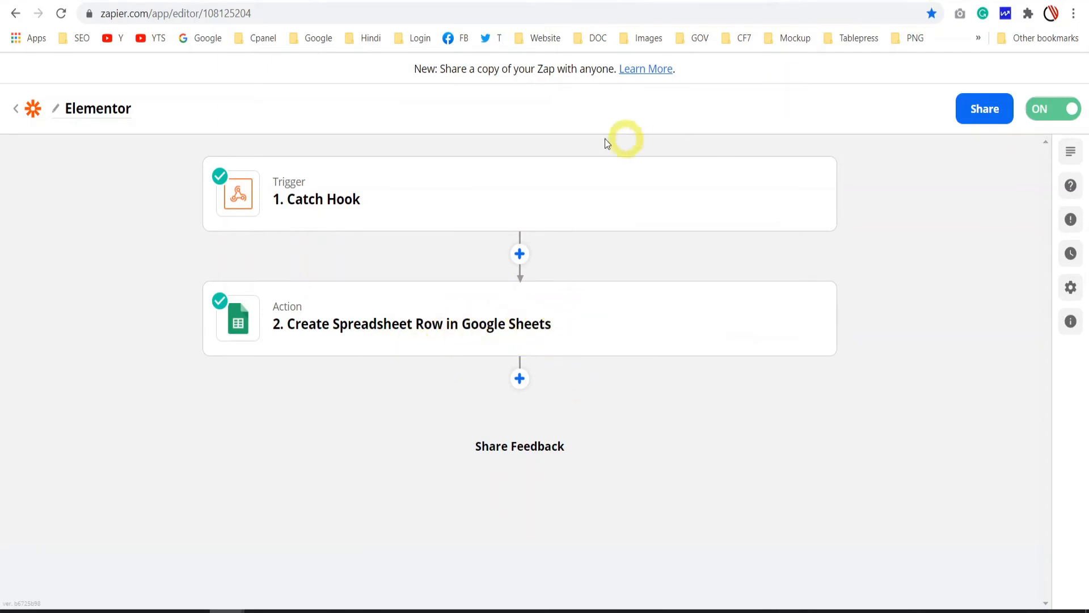
Step: Switch to the Elementor help article on Zapier integration and read how to connect a form through a webhook
key(ctrl+Tab)
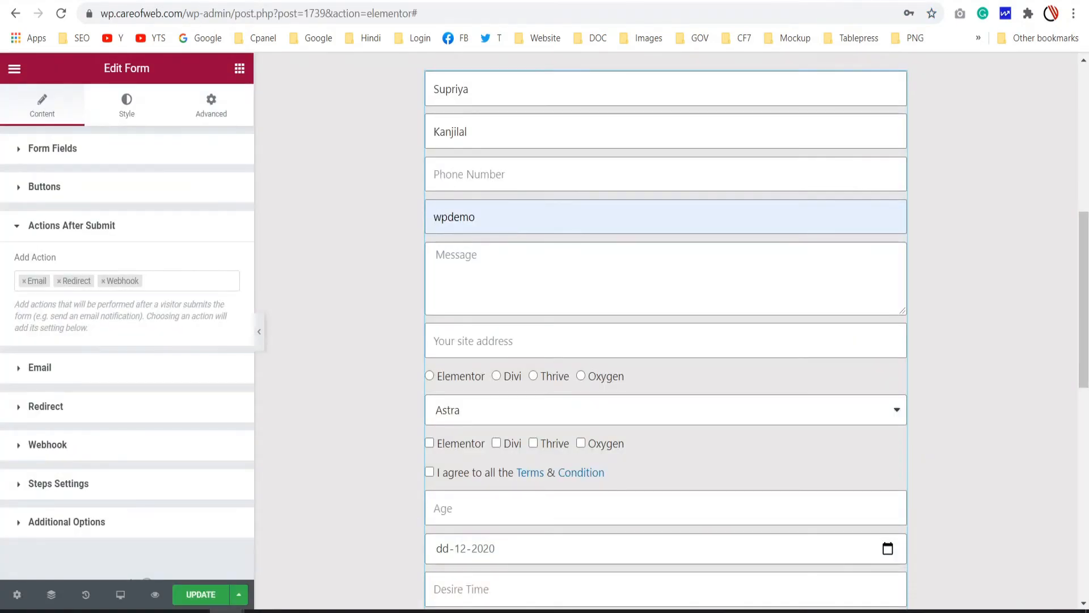
key(ctrl+Tab)
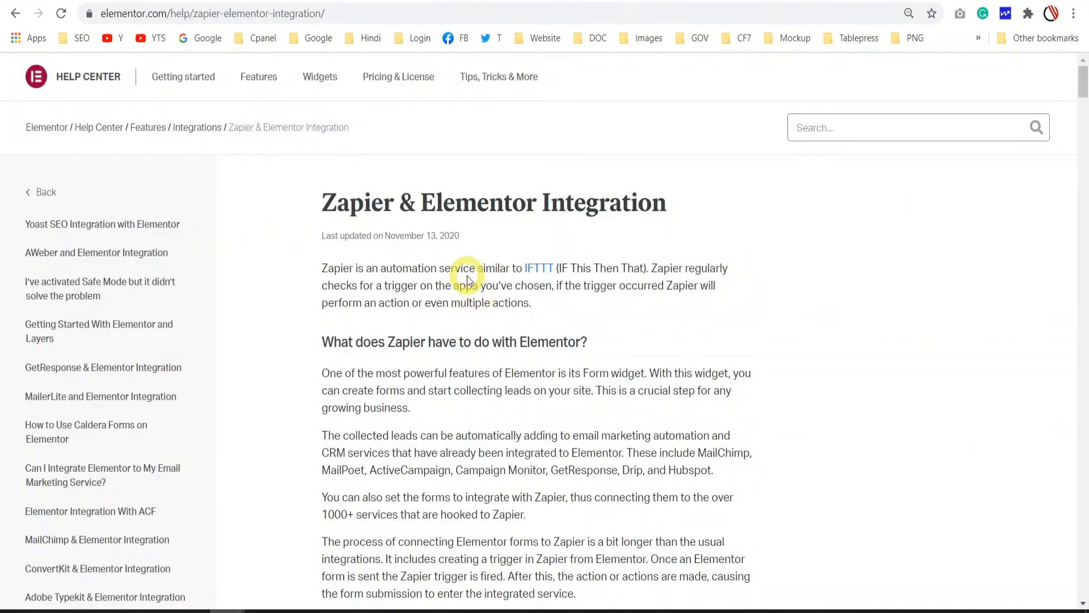
scroll(443, 245, down, 3)
scroll(448, 229, up, 2)
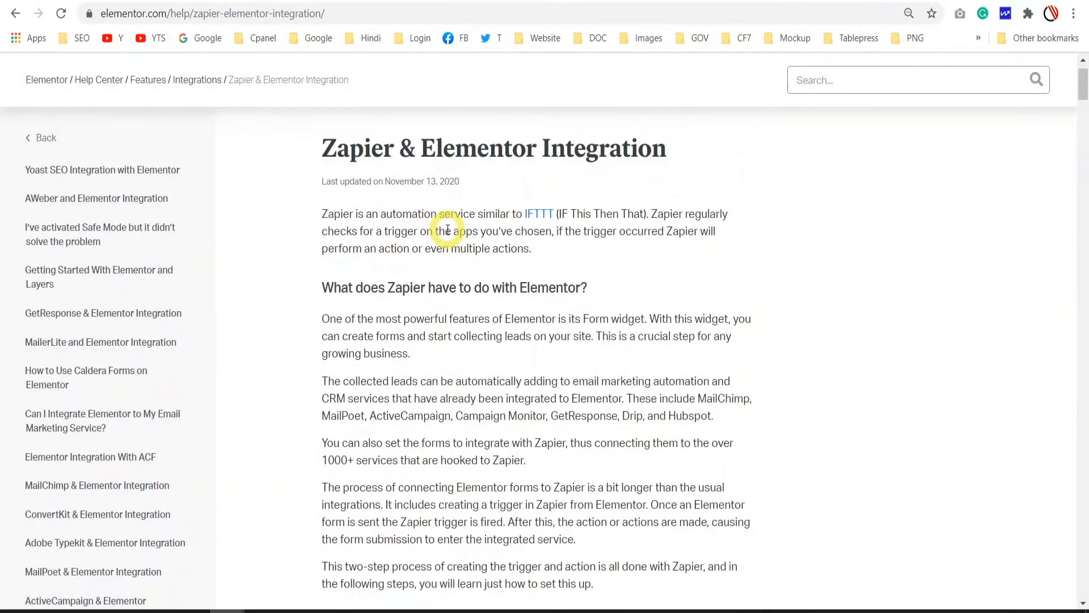
scroll(448, 230, down, 15)
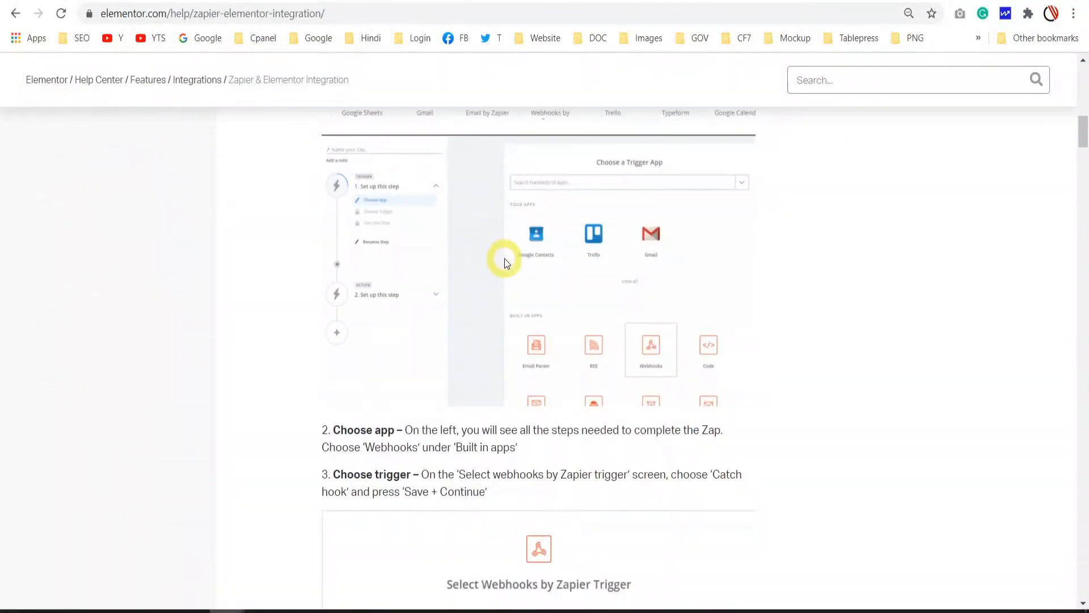
scroll(505, 262, down, 20)
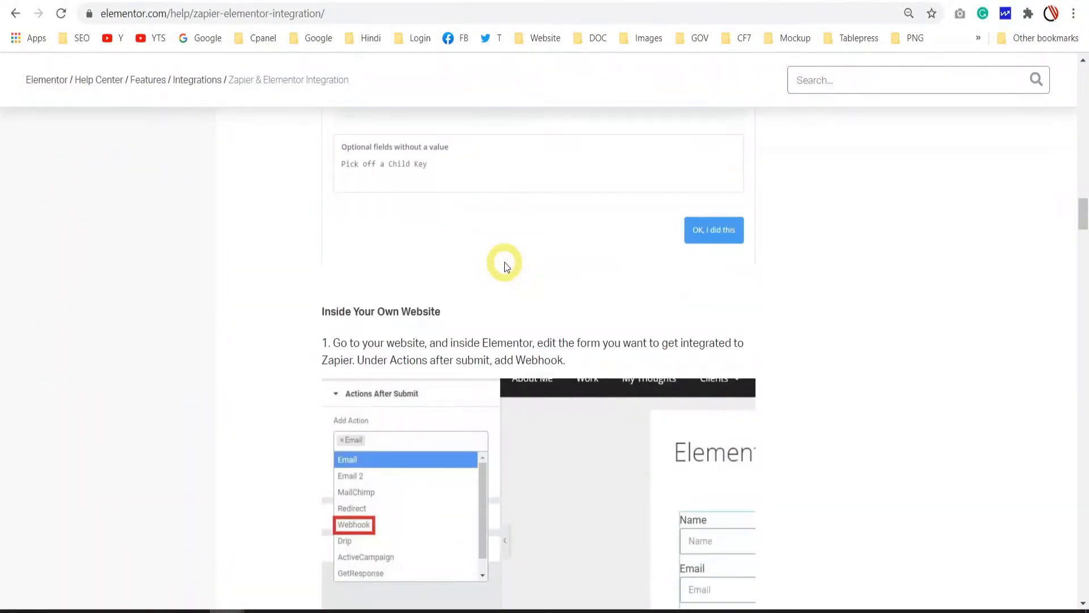
scroll(504, 262, down, 10)
scroll(516, 274, down, 20)
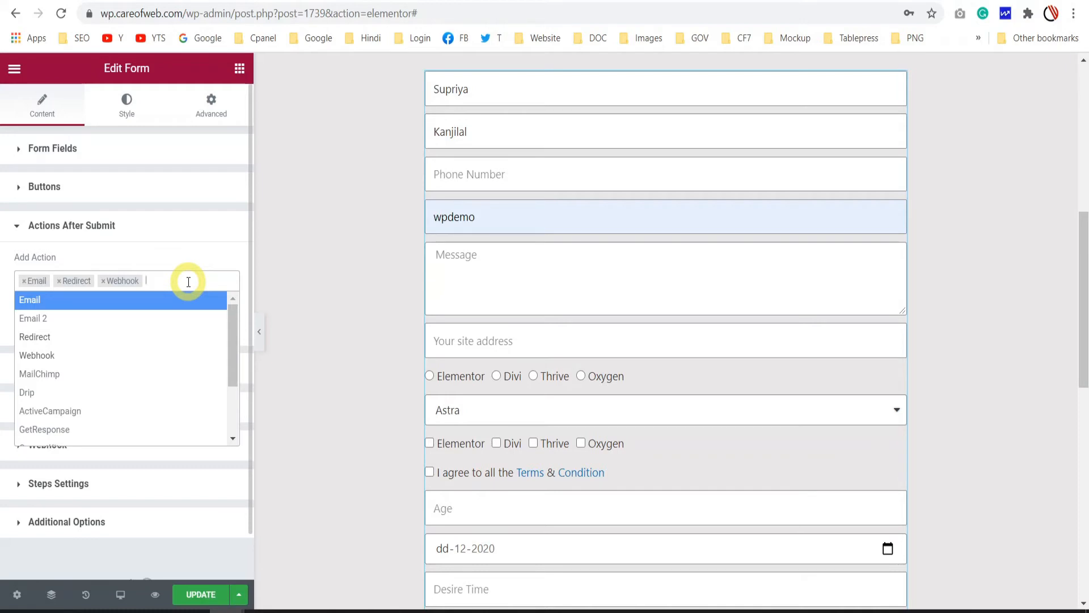
Step: Add Popup to the form's actions after submit
click(188, 281)
click(168, 281)
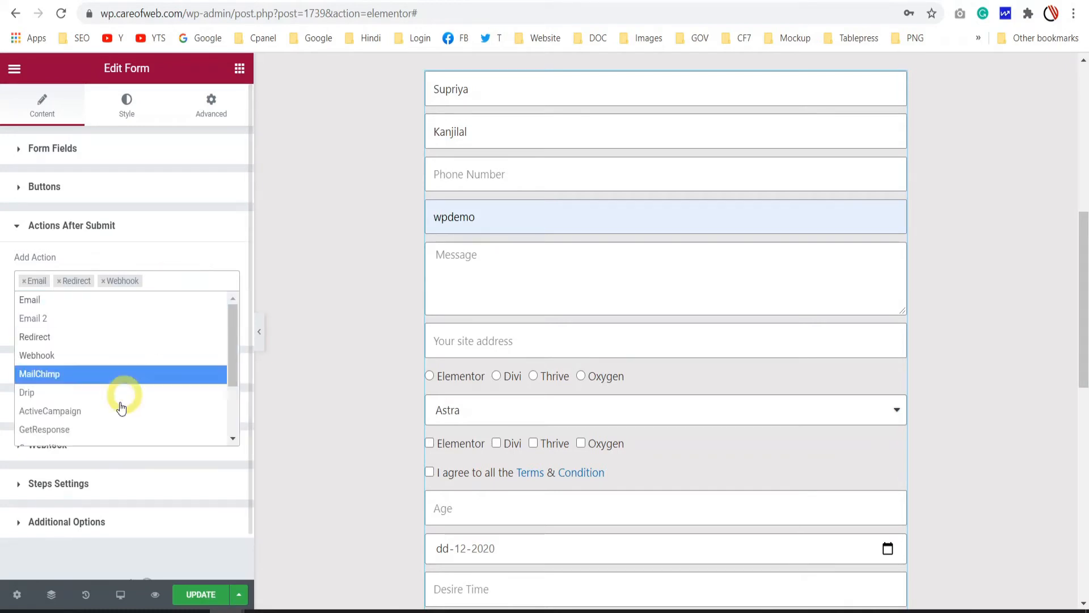
scroll(118, 419, down, 2)
click(83, 438)
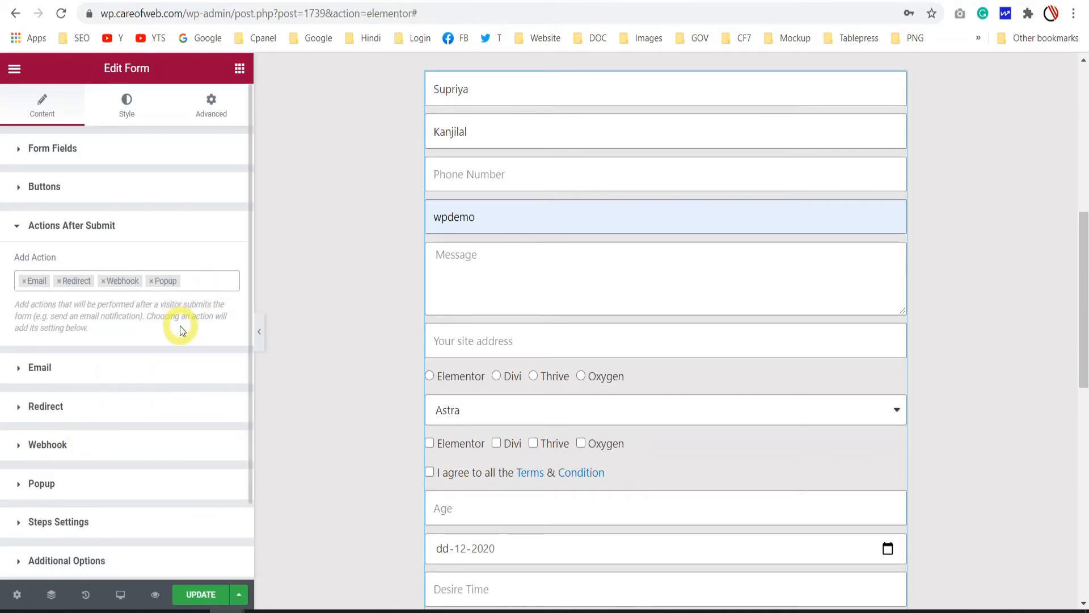
Step: Set the form's Popup action to Open Popup and choose the Thank You template as its popup
scroll(180, 325, down, 2)
click(41, 392)
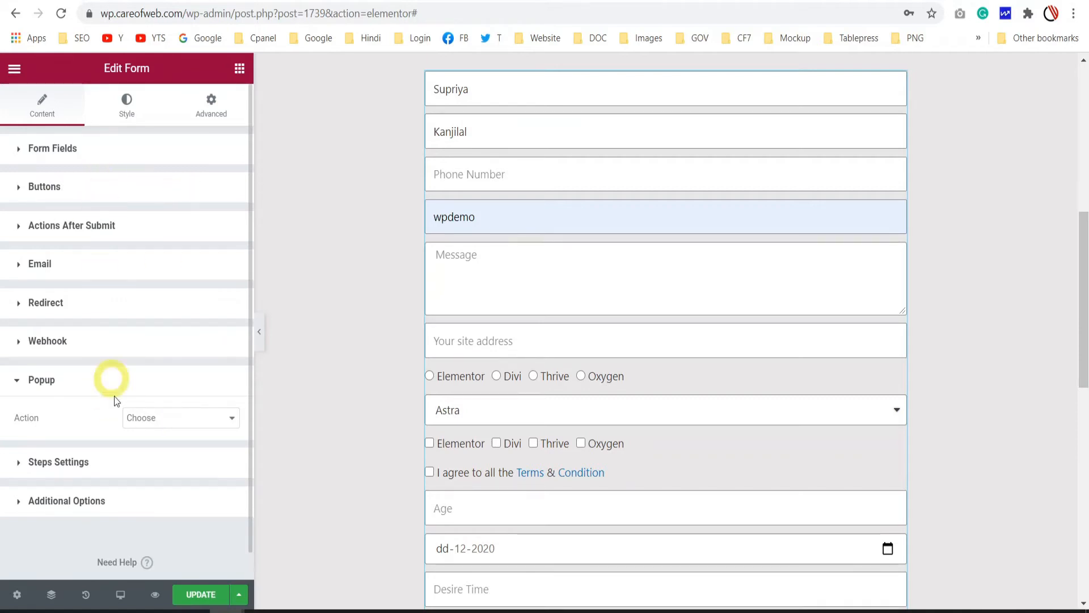
click(189, 424)
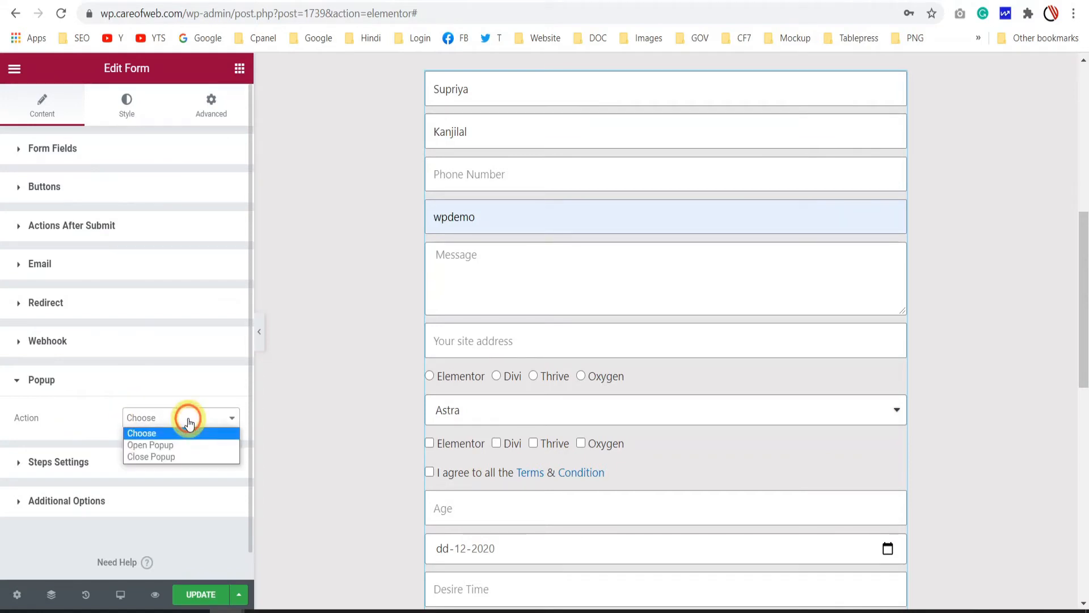
click(169, 445)
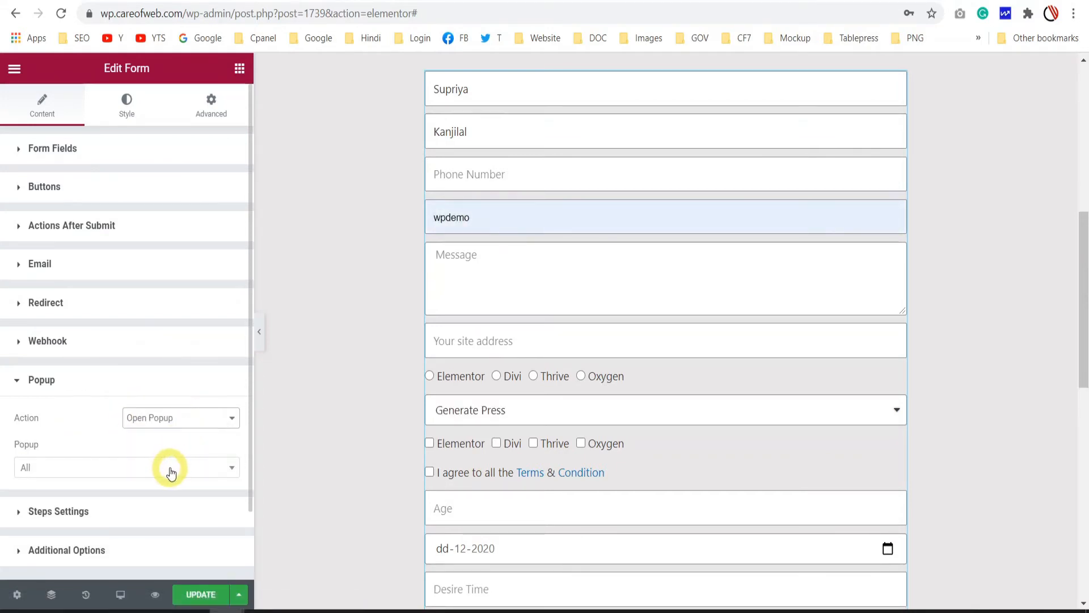
click(170, 466)
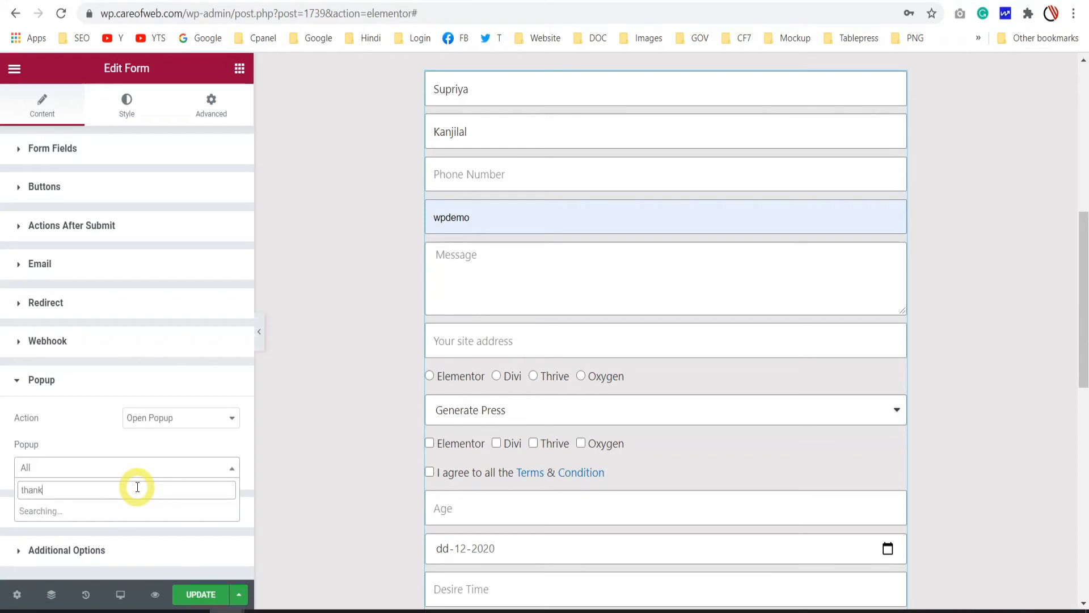
text(thank)
key(BackSpace)
click(104, 512)
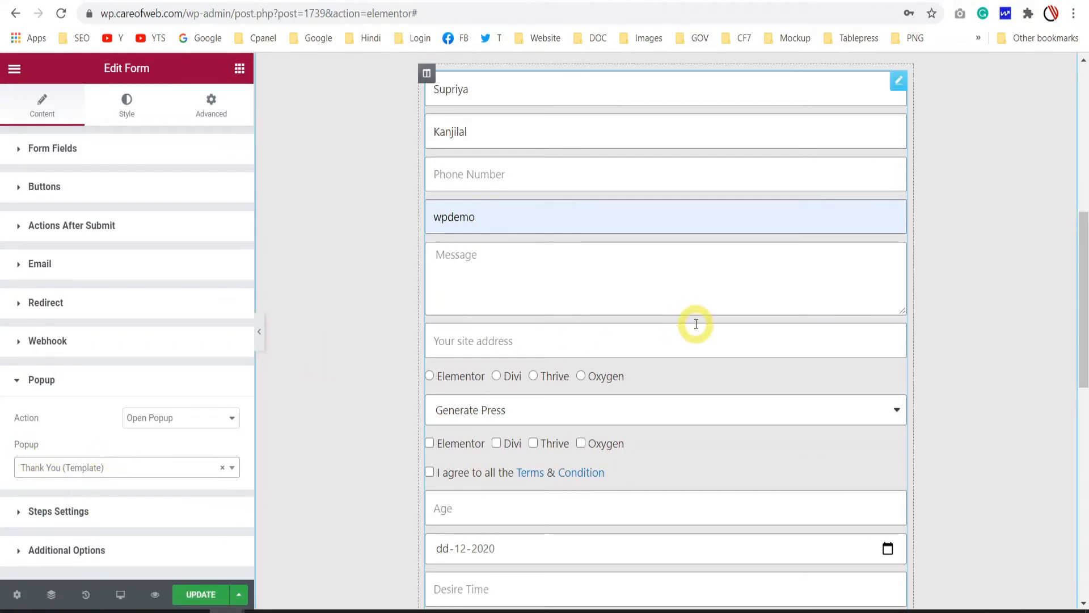
scroll(696, 323, down, 1)
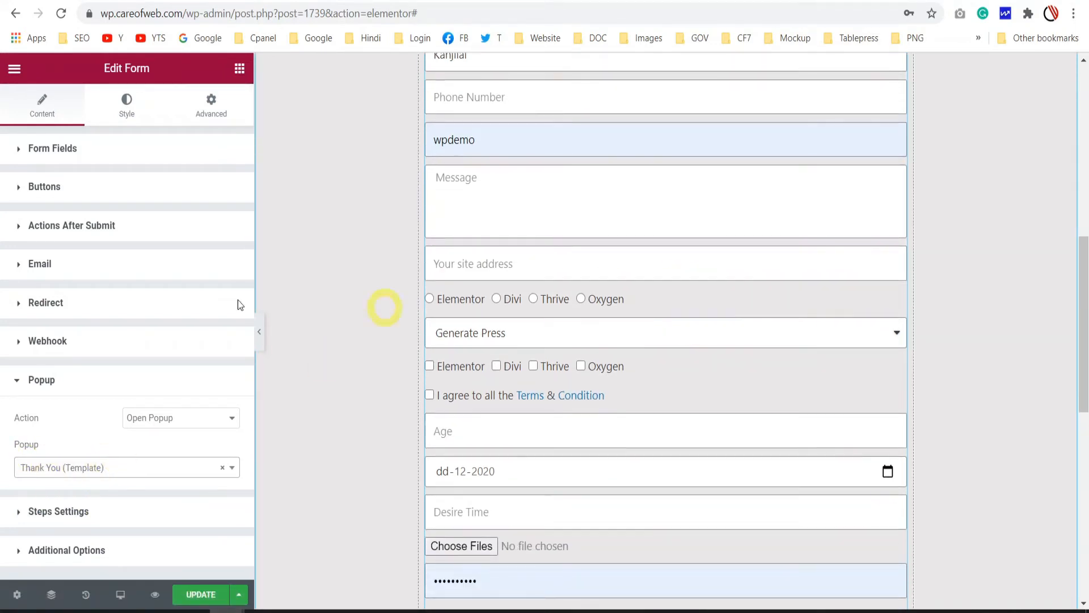
Step: Review the form's Actions After Submit and Steps Settings and look over the form on the page
click(20, 227)
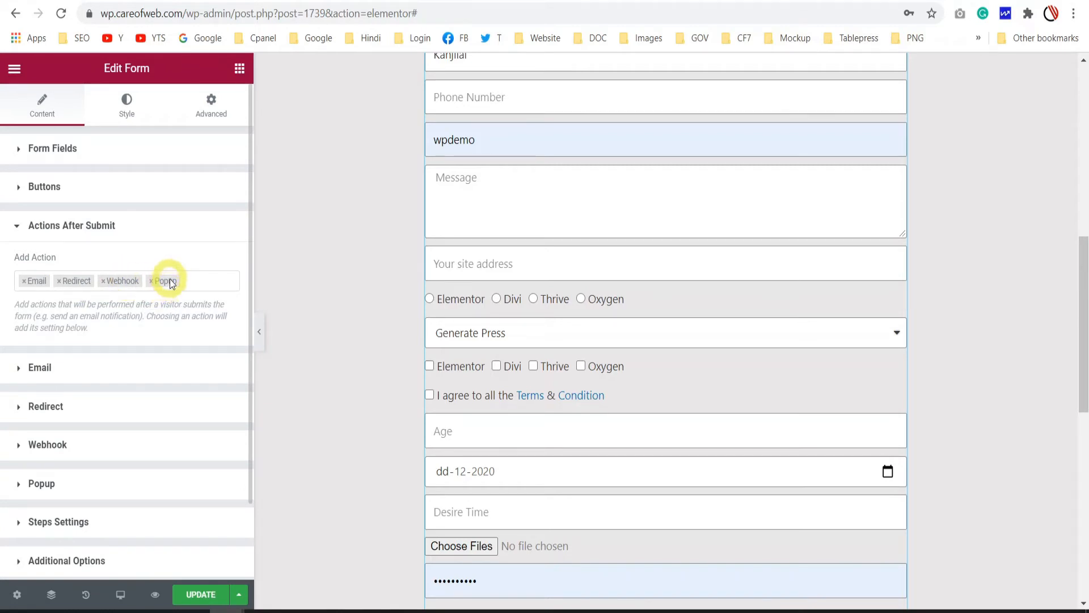
scroll(176, 287, down, 2)
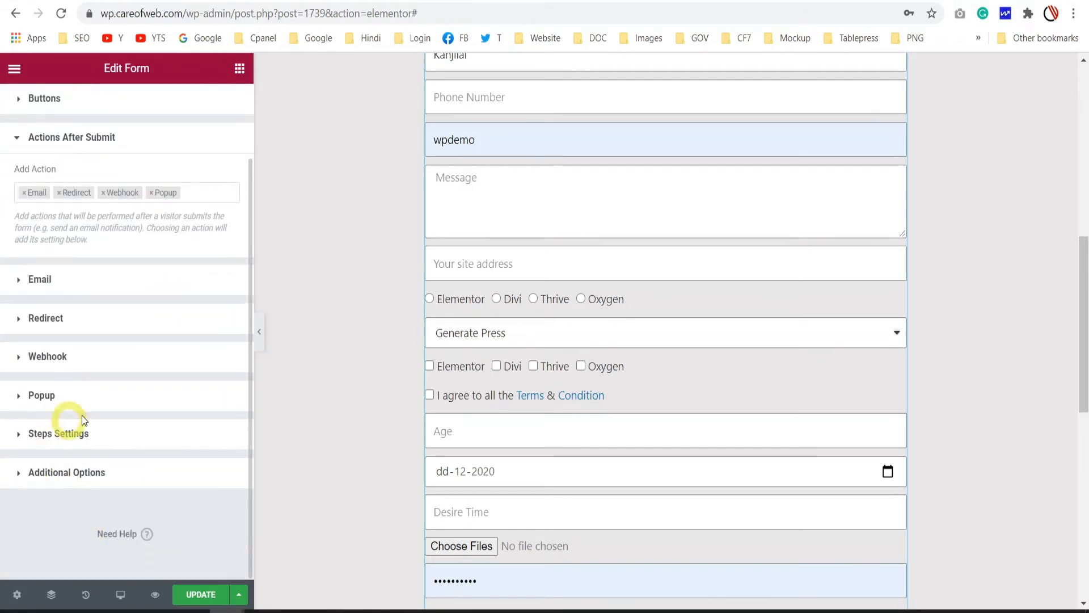
scroll(108, 340, up, 2)
scroll(93, 301, down, 2)
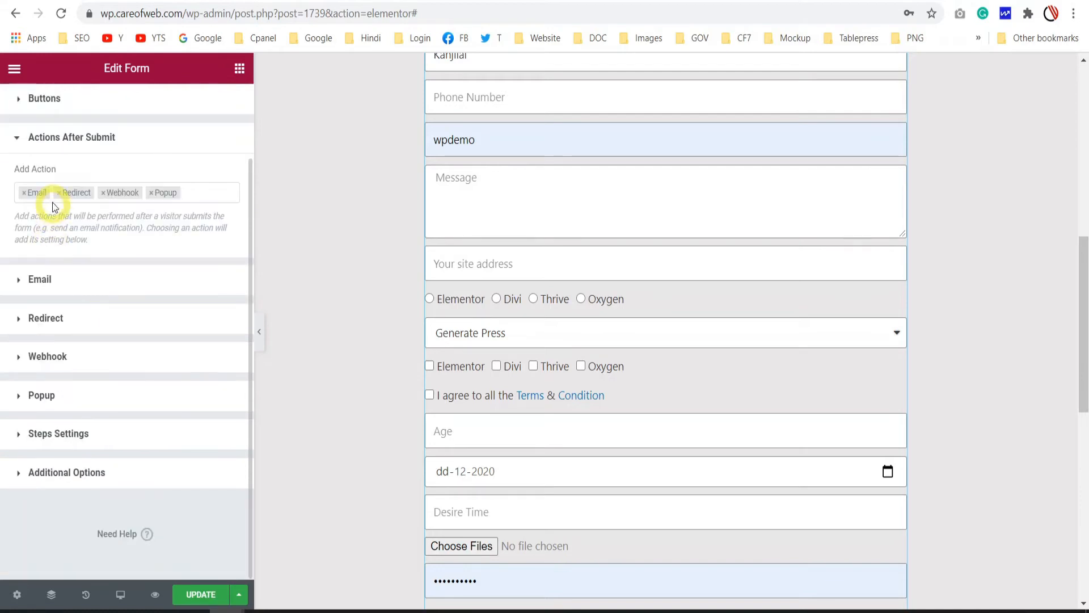
click(54, 138)
click(40, 423)
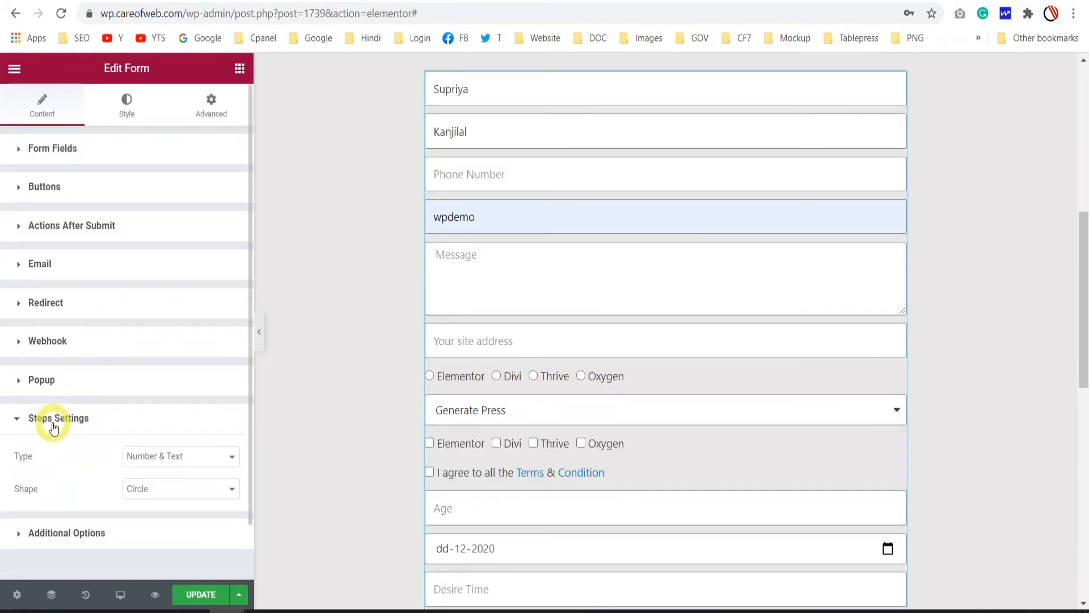
scroll(649, 299, up, 5)
scroll(651, 294, down, 5)
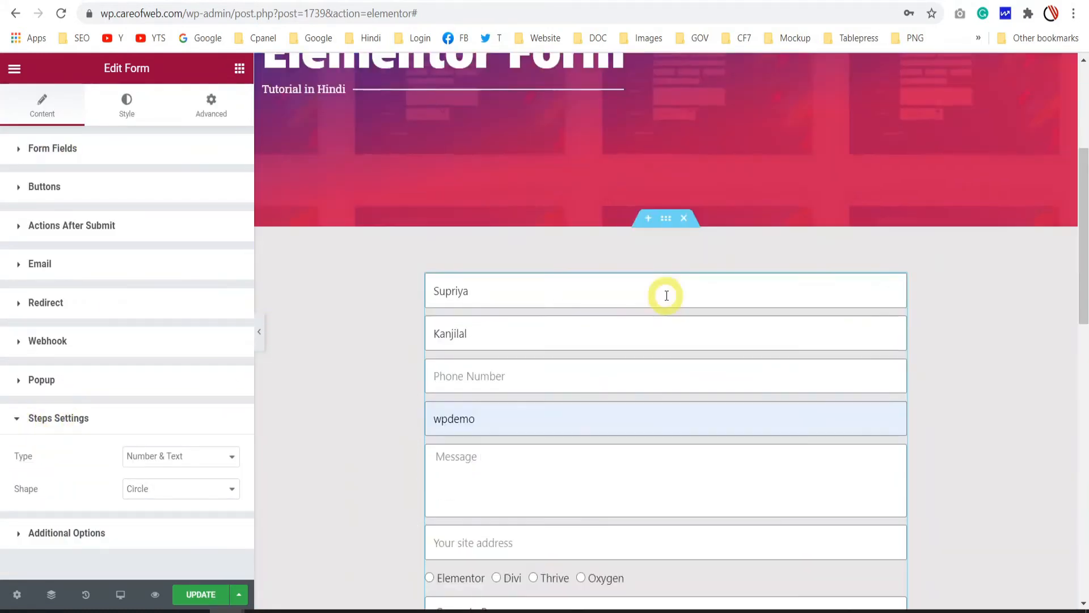
scroll(693, 291, down, 8)
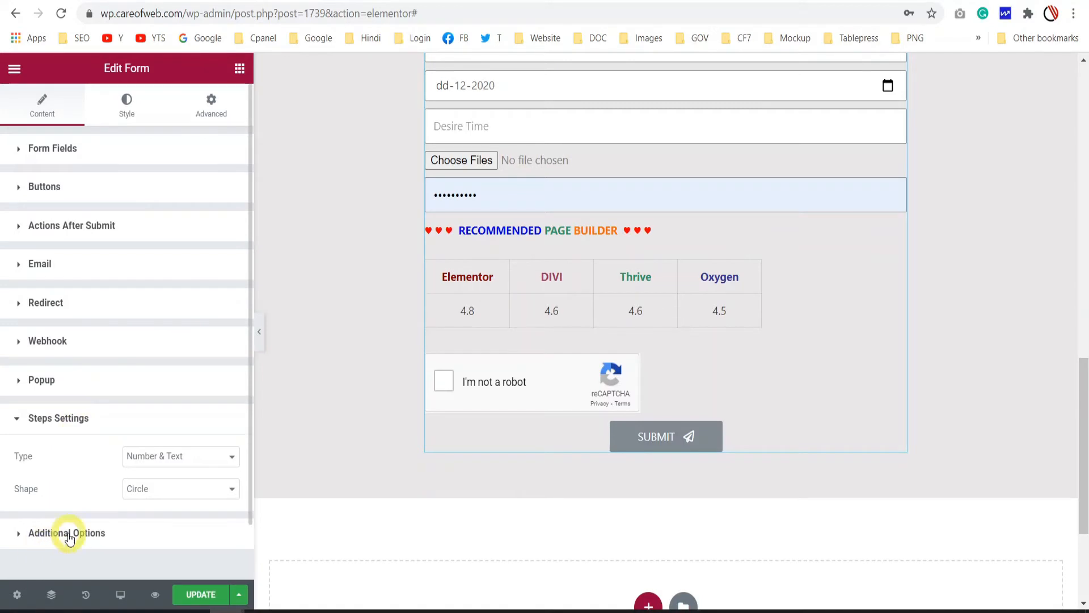
Step: Turn on custom messages in the form's Additional Options
scroll(62, 494, down, 1)
click(58, 477)
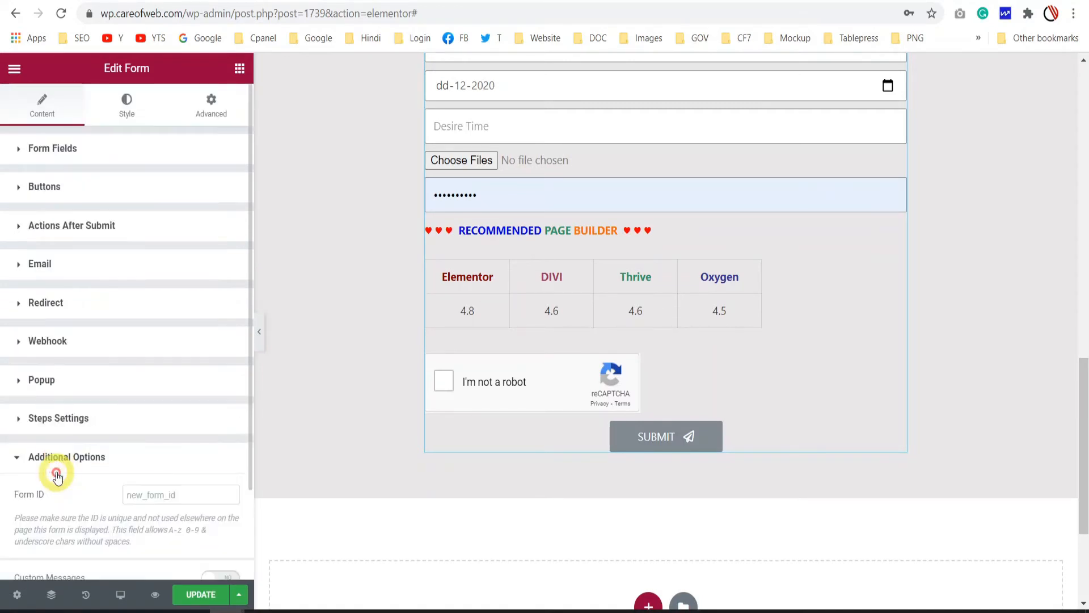
scroll(99, 461, down, 2)
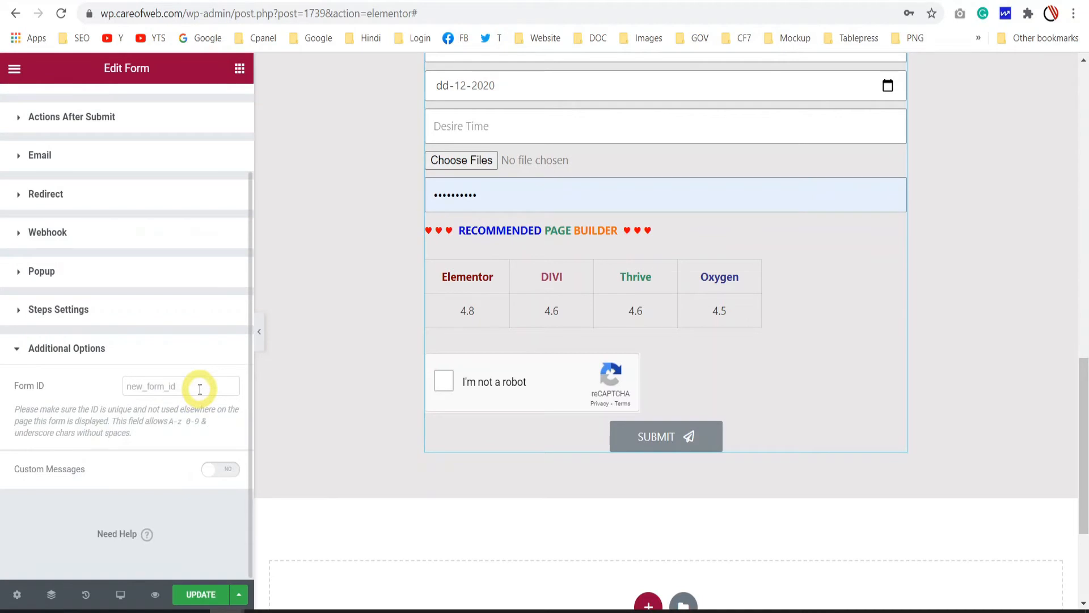
scroll(376, 311, down, 3)
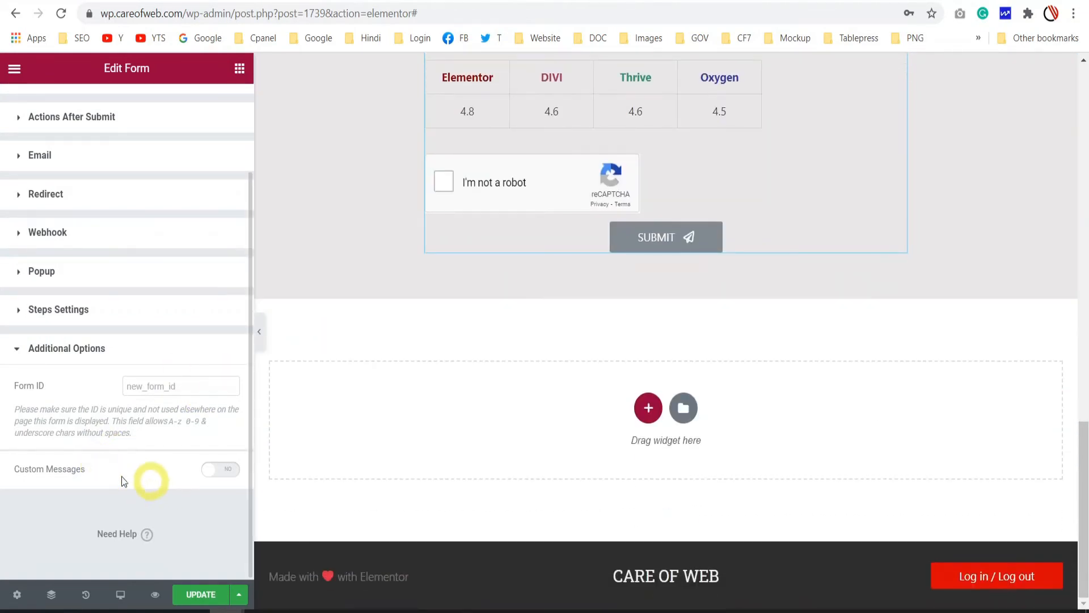
click(230, 471)
scroll(170, 443, down, 3)
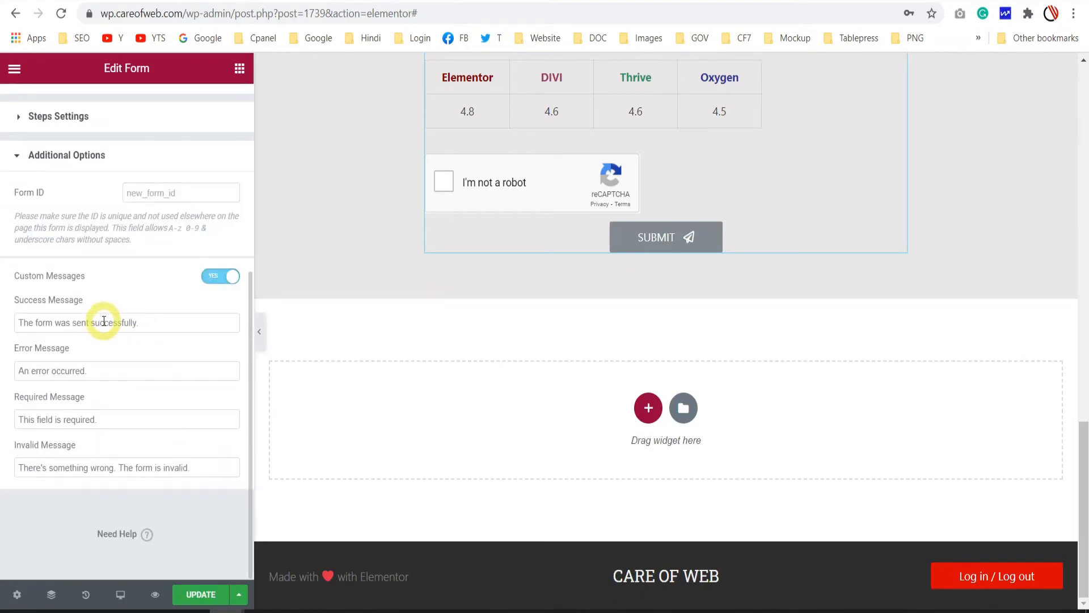
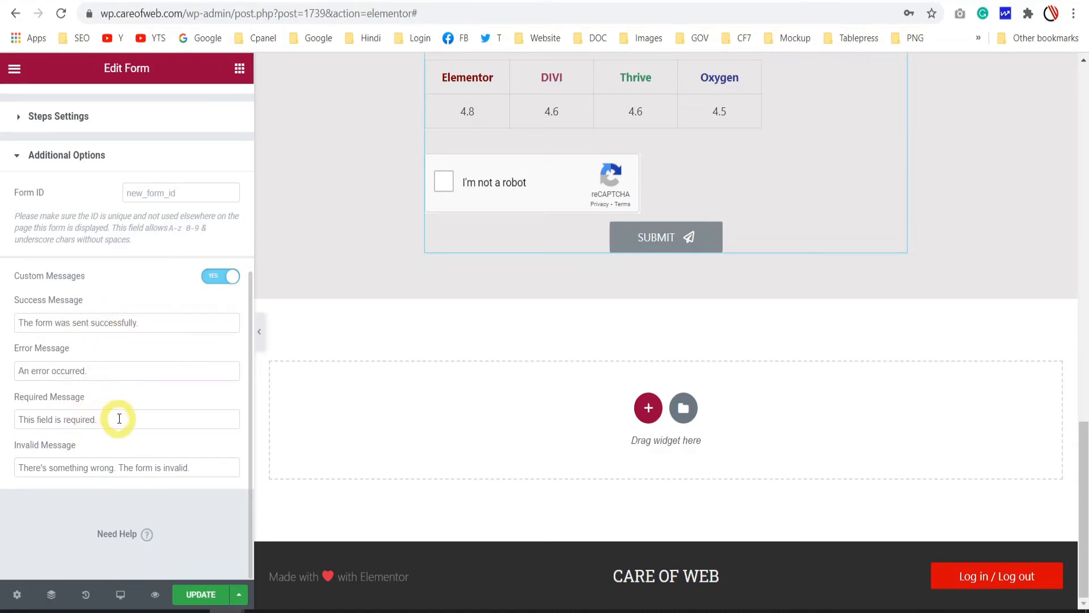
Step: Set the form's columns gap to 18 in its style settings
scroll(119, 419, up, 5)
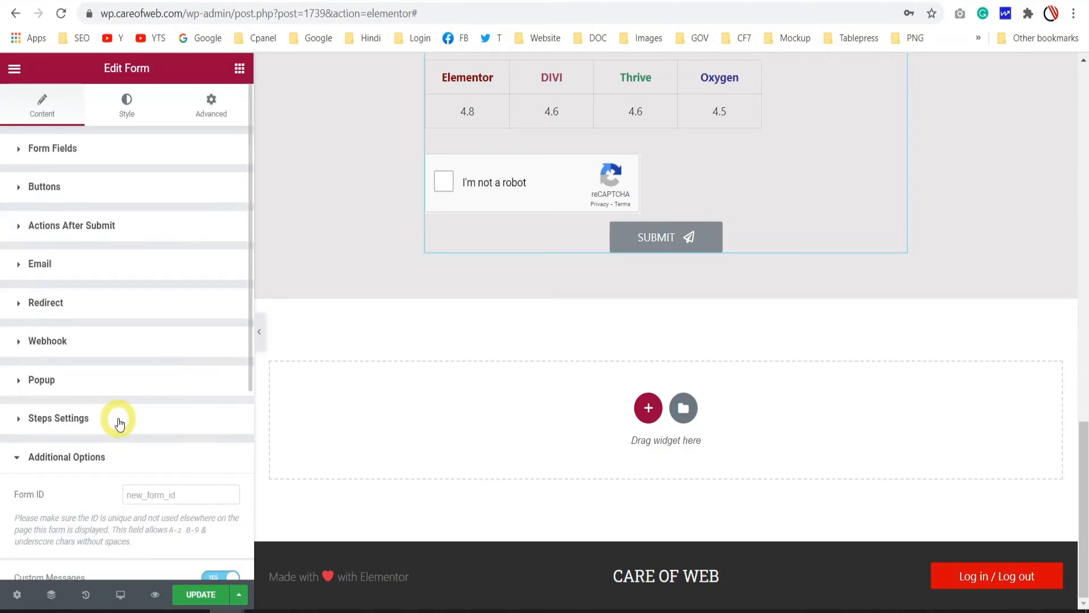
scroll(470, 320, up, 7)
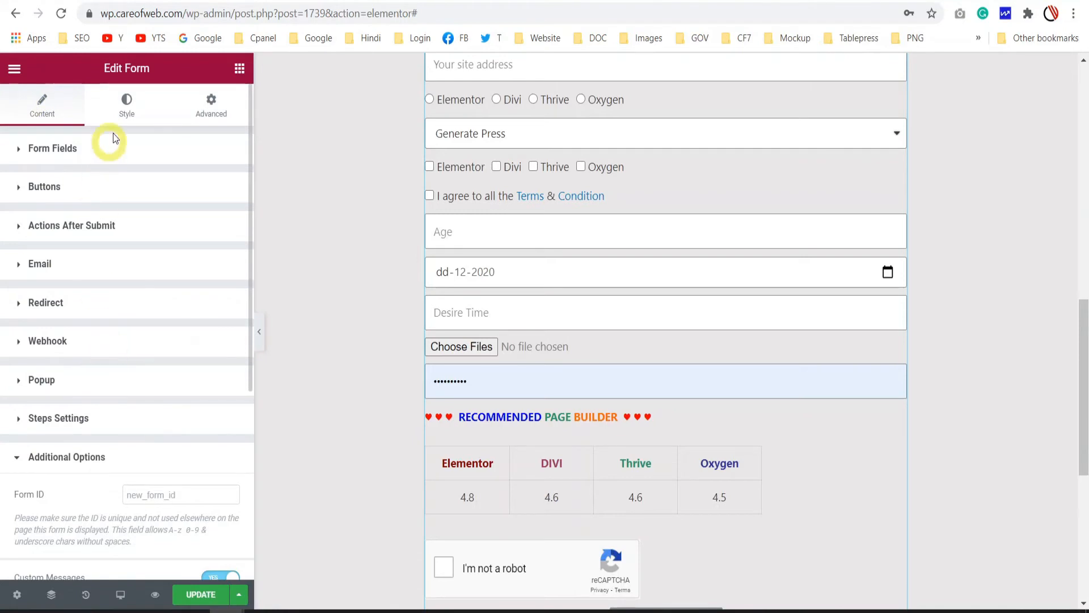
click(128, 103)
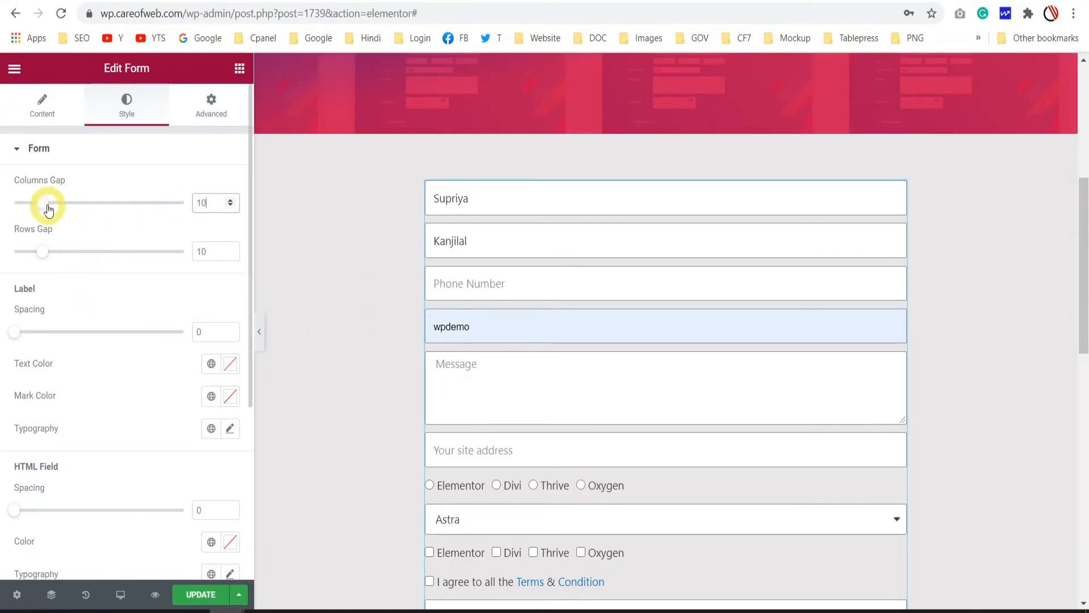
drag(45, 206, 74, 204)
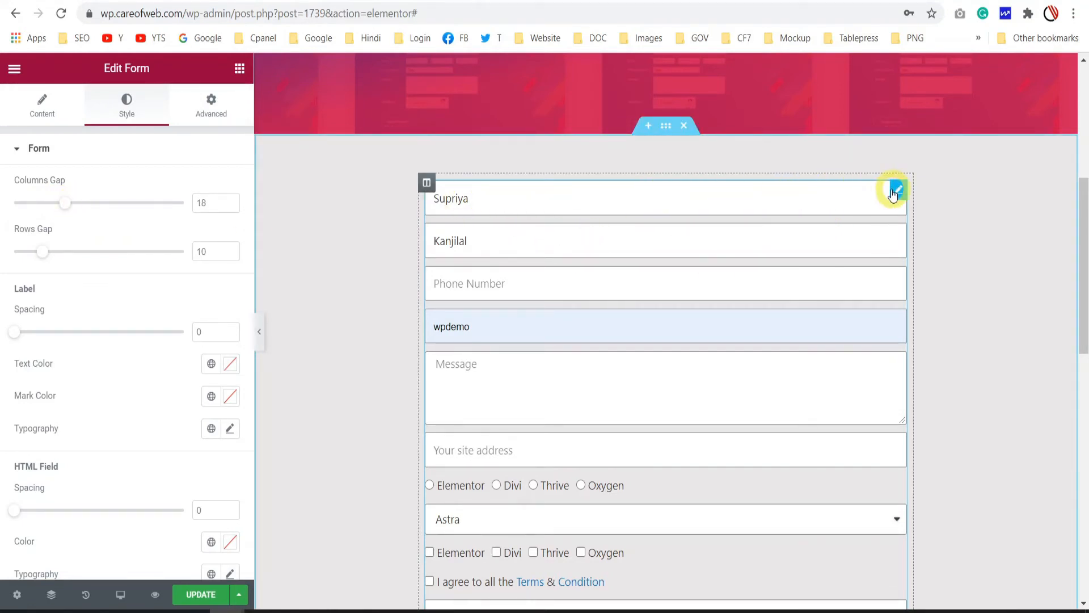
Step: Set the column width of both the First Name and Last Name fields to 50%
click(40, 102)
click(99, 239)
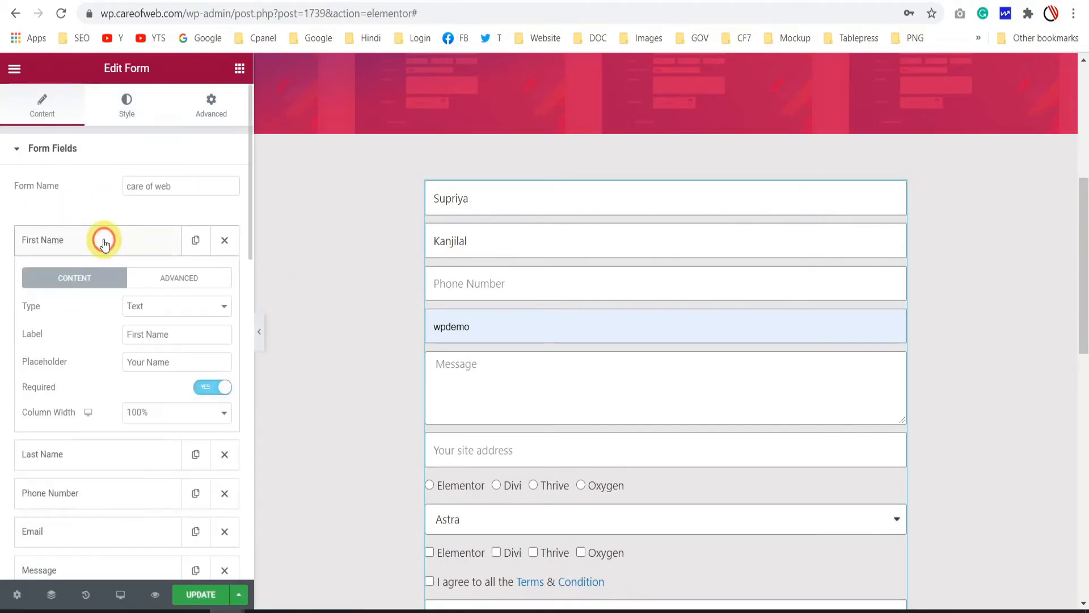
click(164, 418)
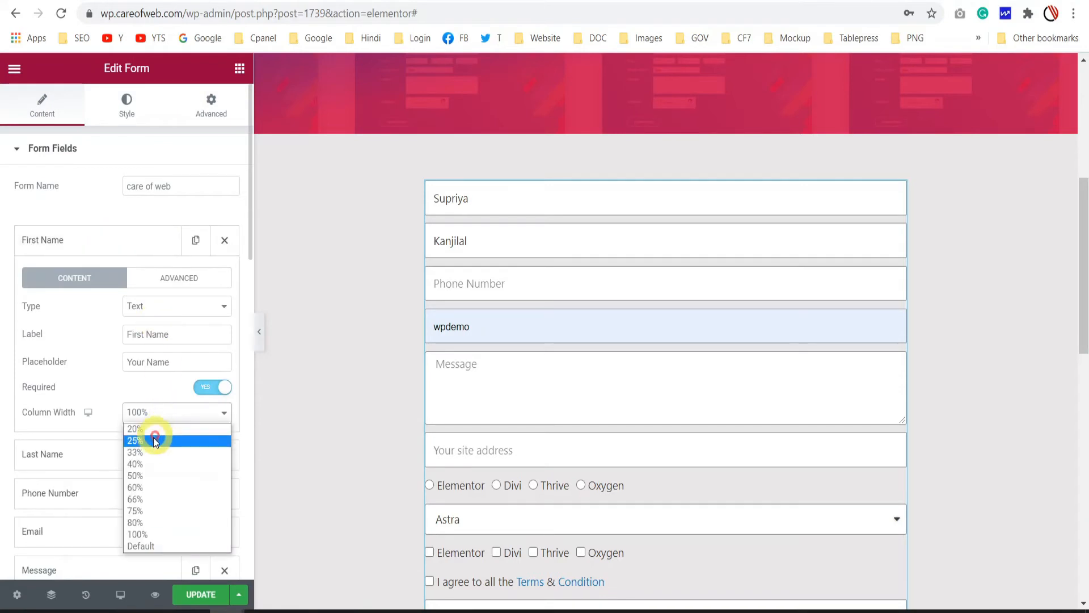
click(141, 480)
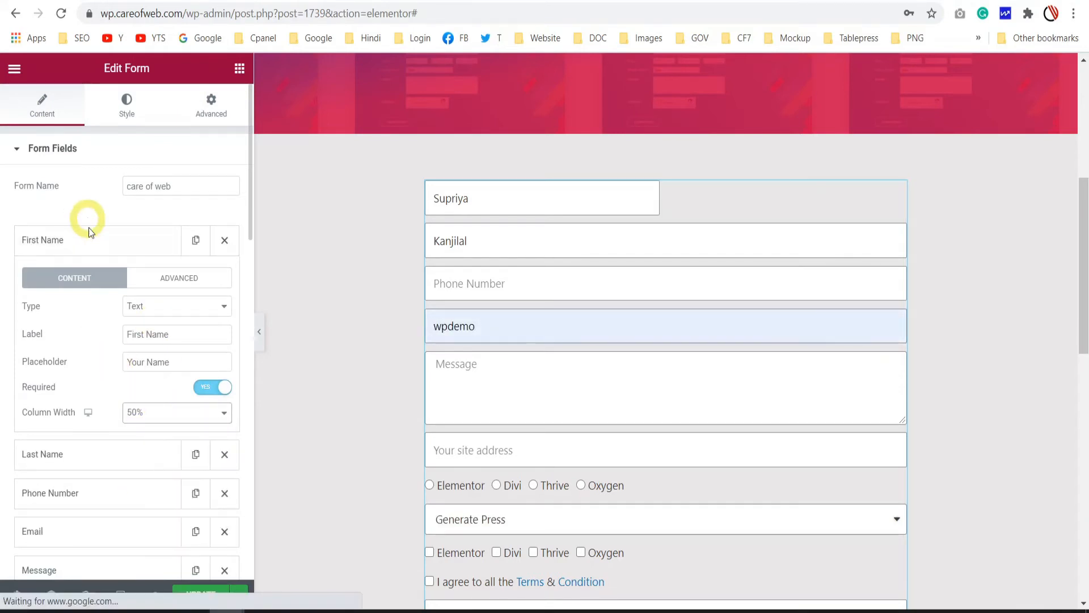
click(90, 244)
click(85, 279)
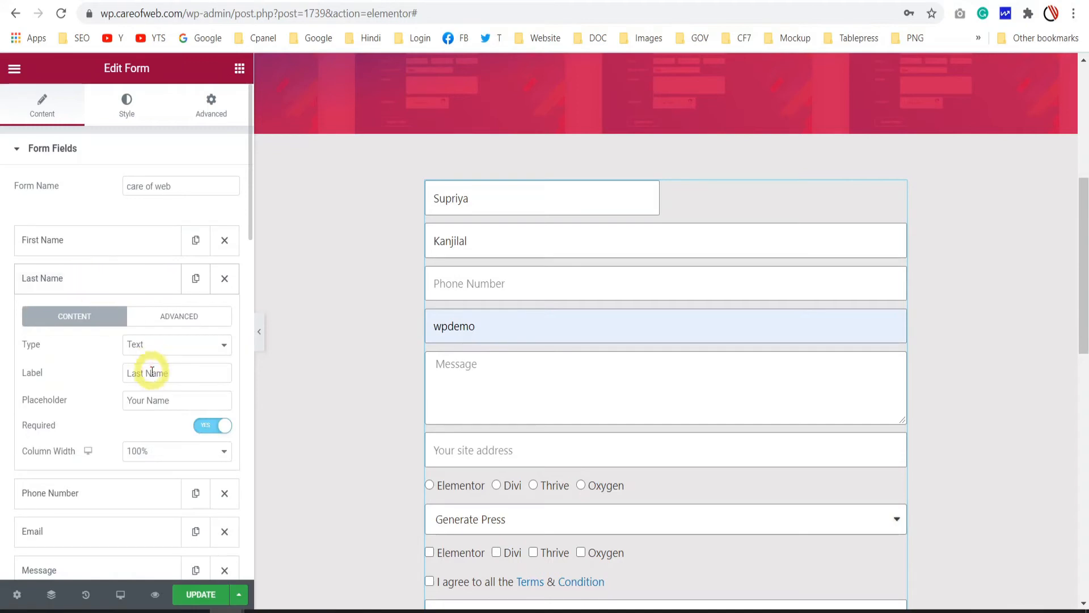
click(153, 451)
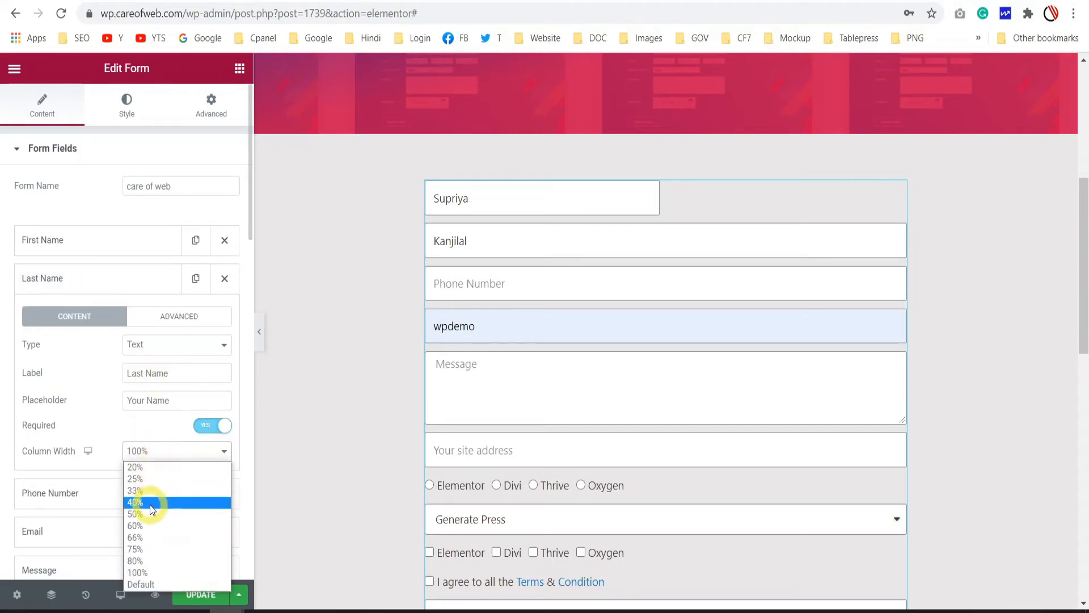
click(149, 515)
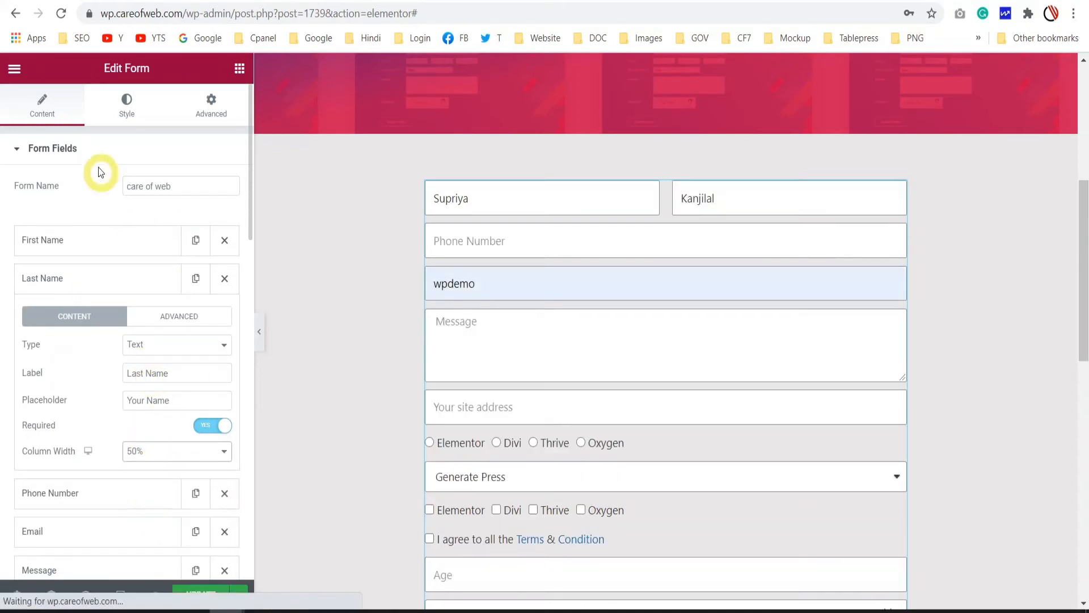
Step: Try a columns gap of 60 for the form, and finish with both the columns gap and rows gap at 10
click(127, 105)
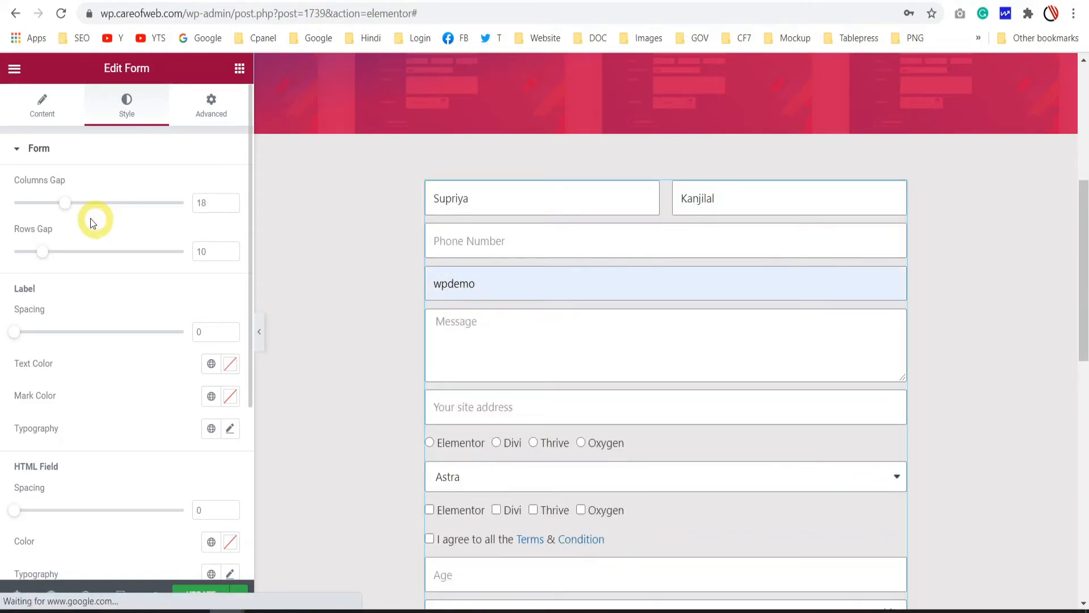
drag(67, 205, 212, 202)
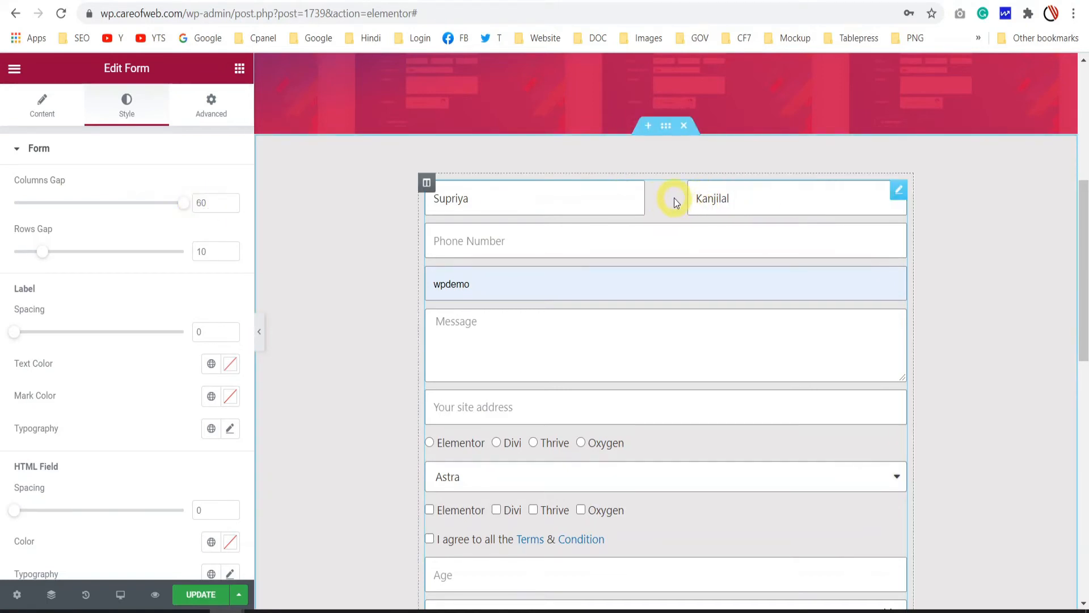
drag(184, 208, 49, 209)
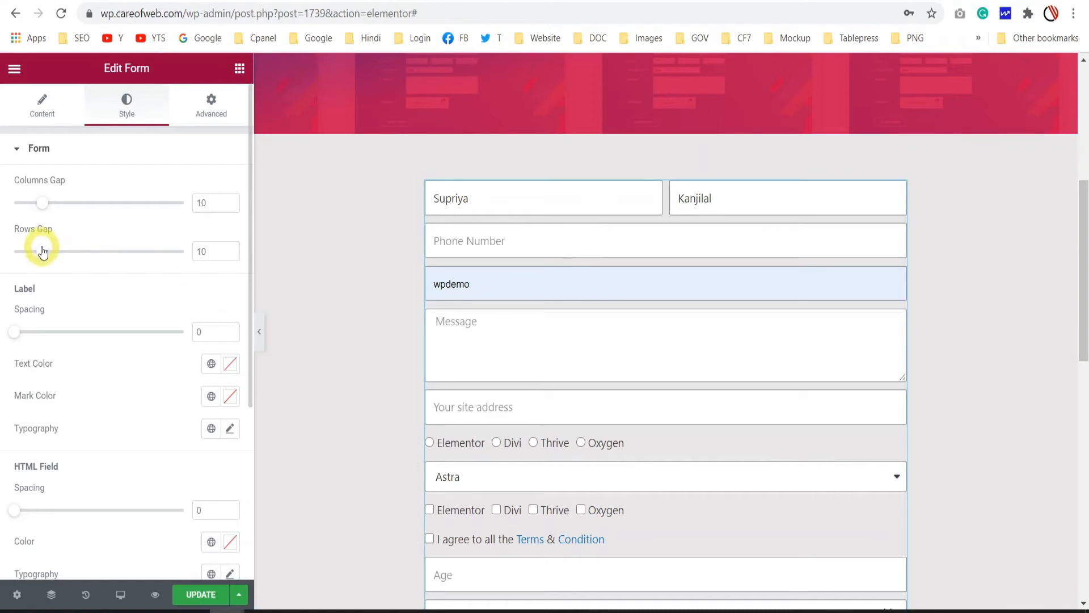
mouse_move(43, 251)
mouse_down()
mouse_move(80, 251)
mouse_move(42, 253)
mouse_up()
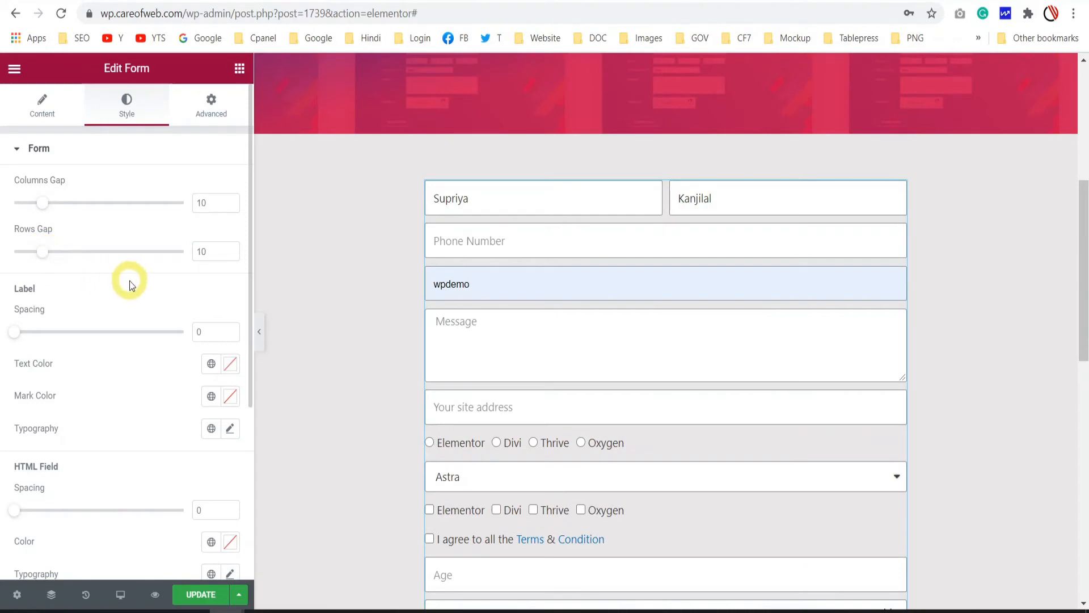
Step: Show the labels of the form fields
scroll(129, 284, down, 2)
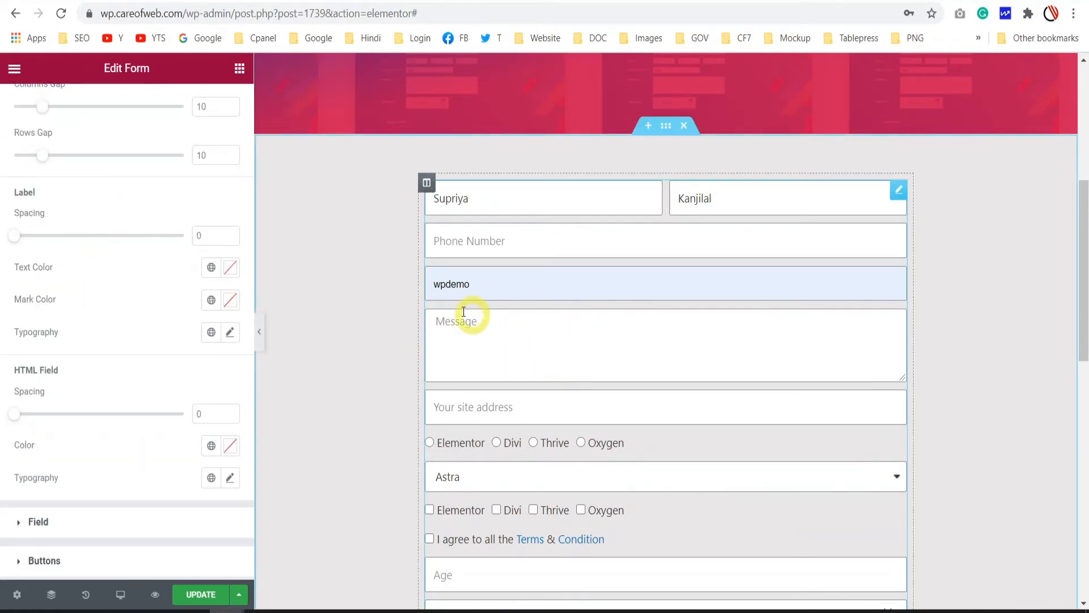
scroll(120, 283, up, 2)
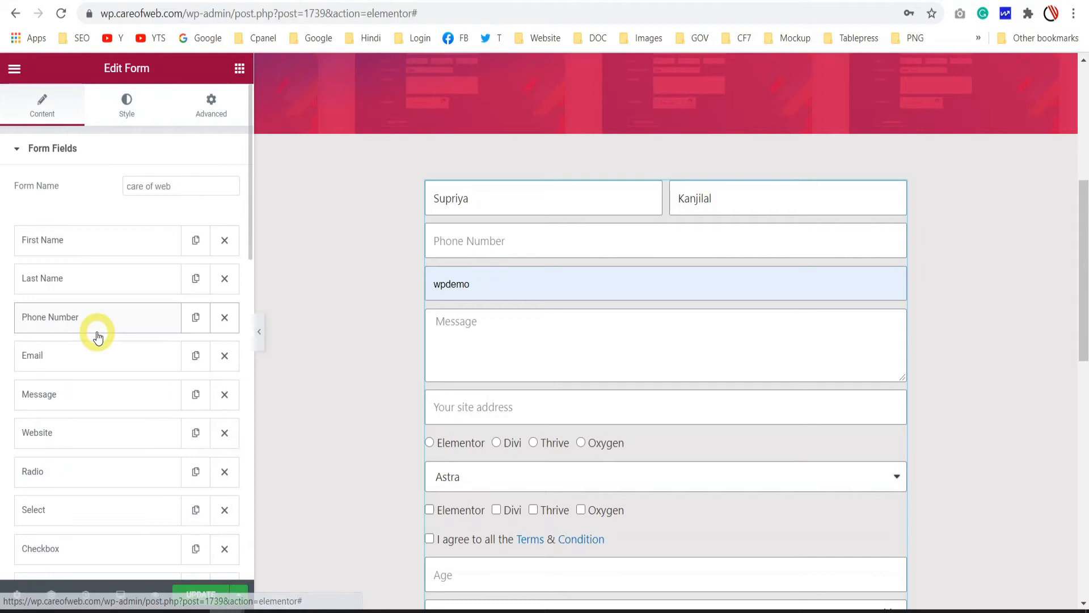
scroll(73, 224, down, 10)
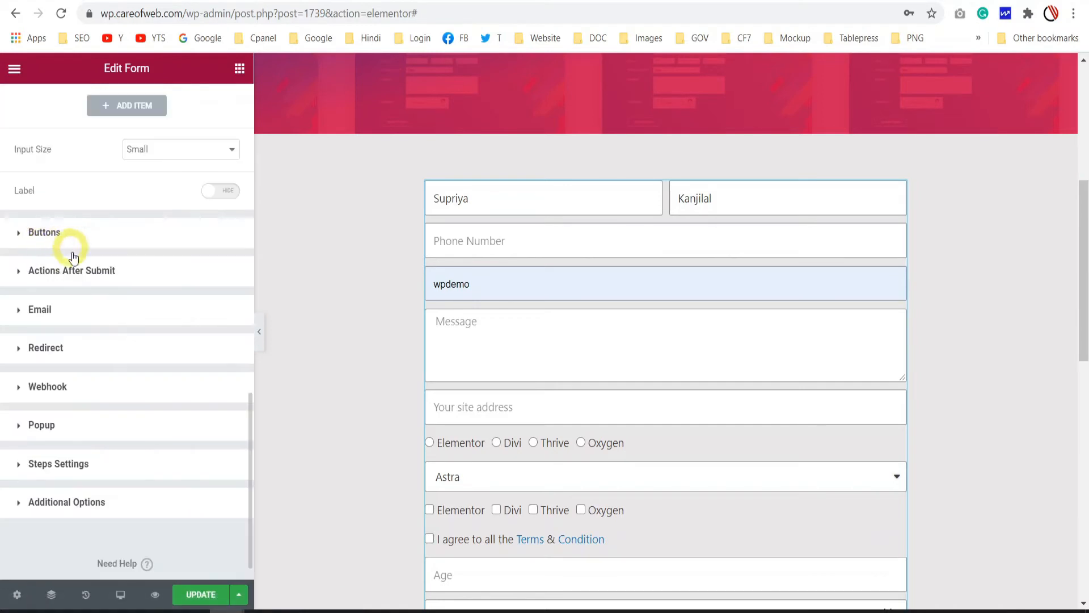
click(229, 196)
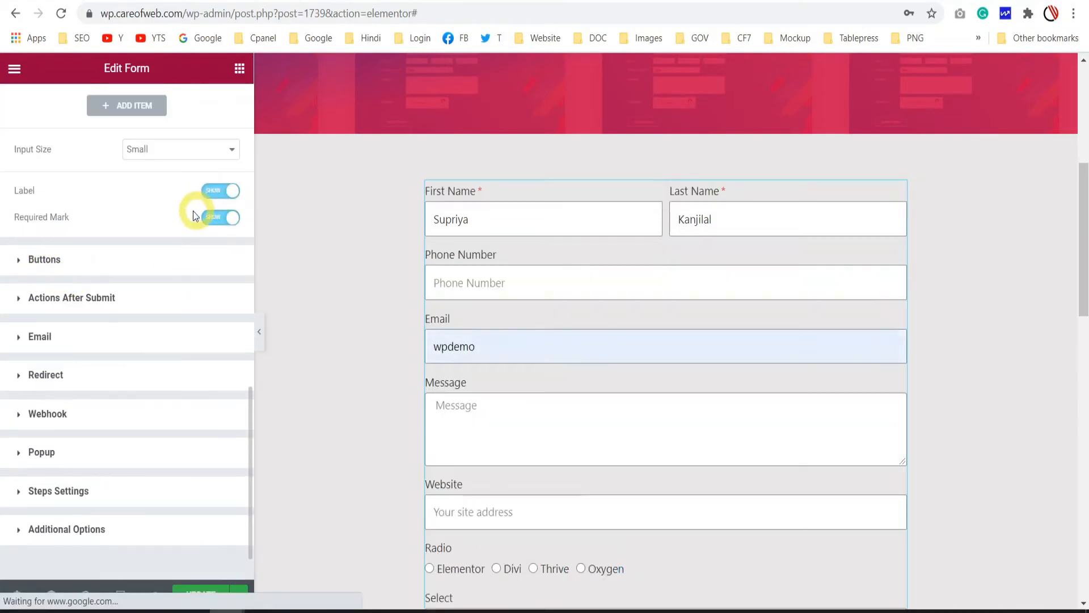
Step: Open the form's style settings and try out the label spacing, finishing with it at 0
scroll(161, 236, up, 10)
scroll(114, 147, up, 3)
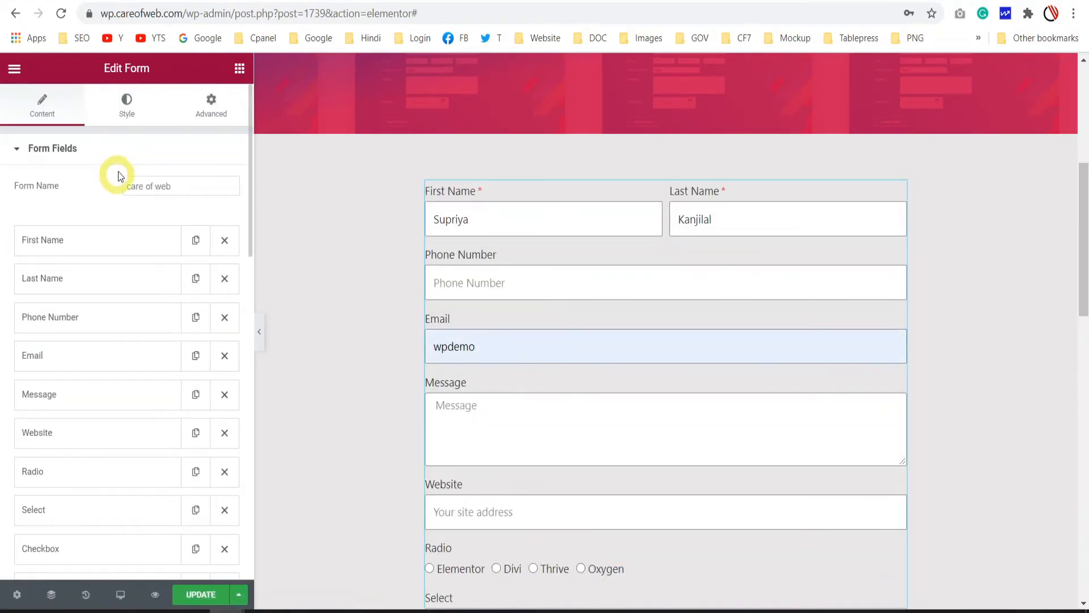
click(128, 104)
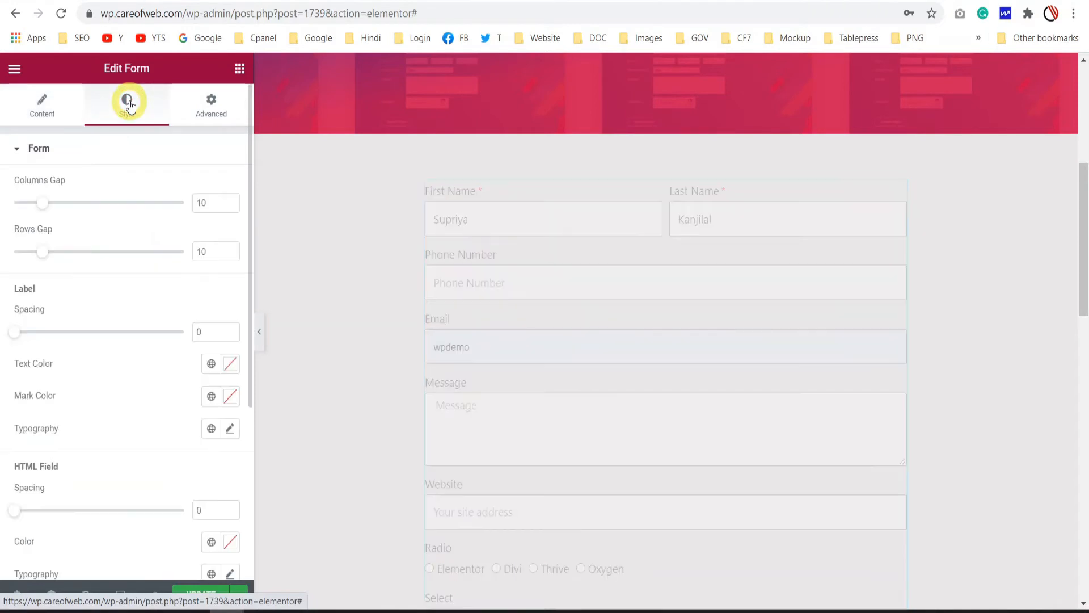
scroll(111, 304, down, 5)
scroll(114, 311, up, 3)
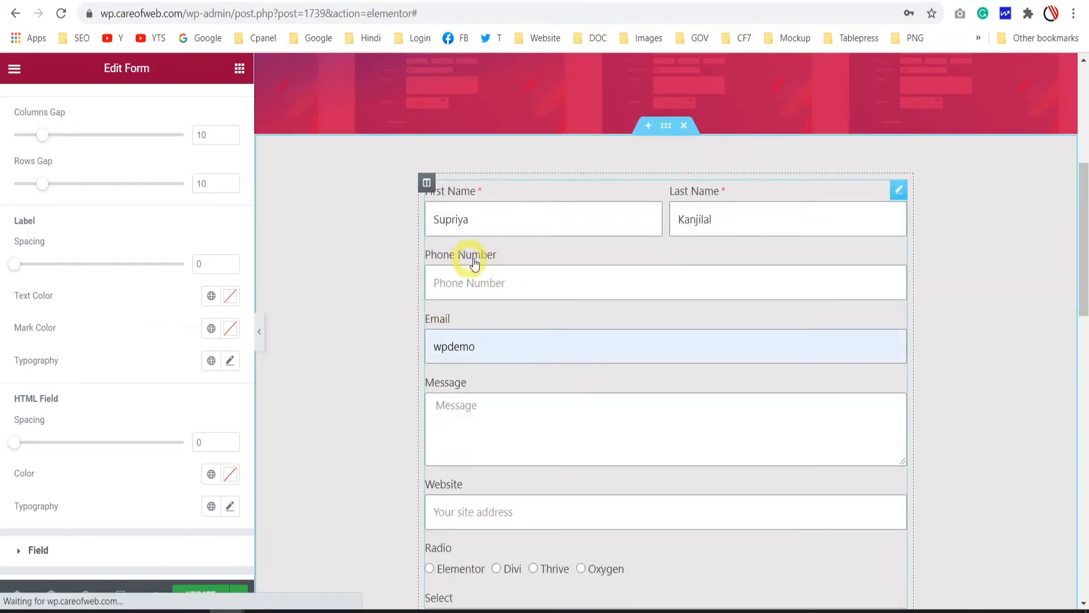
mouse_move(16, 265)
mouse_down()
mouse_move(87, 261)
mouse_move(9, 265)
mouse_up()
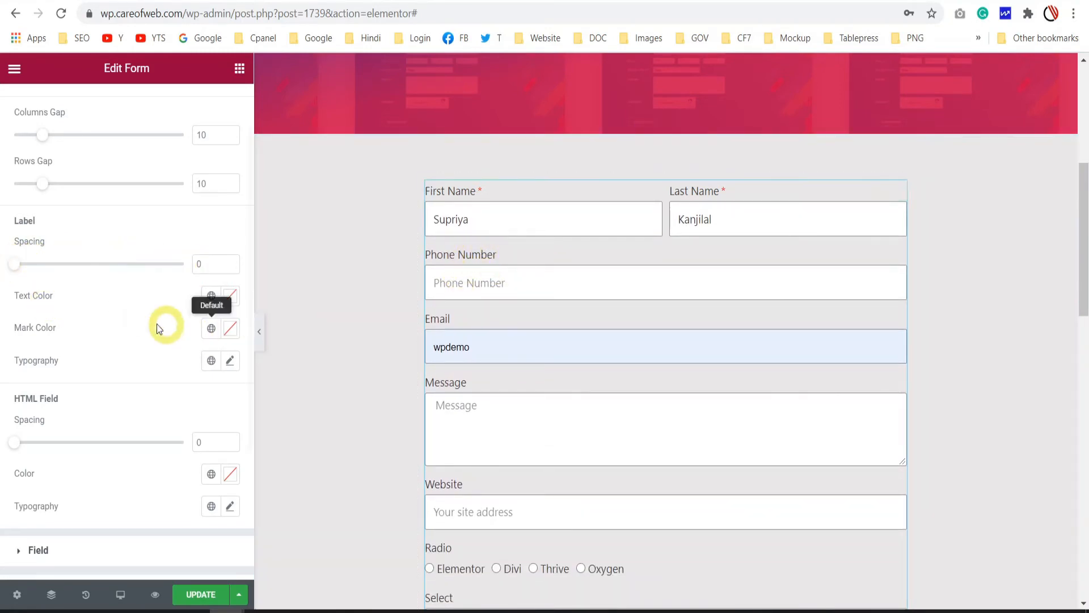
Step: Try a red #CB0F0F and a blue #170FCB text color for the form labels, and restore the default
scroll(158, 323, down, 2)
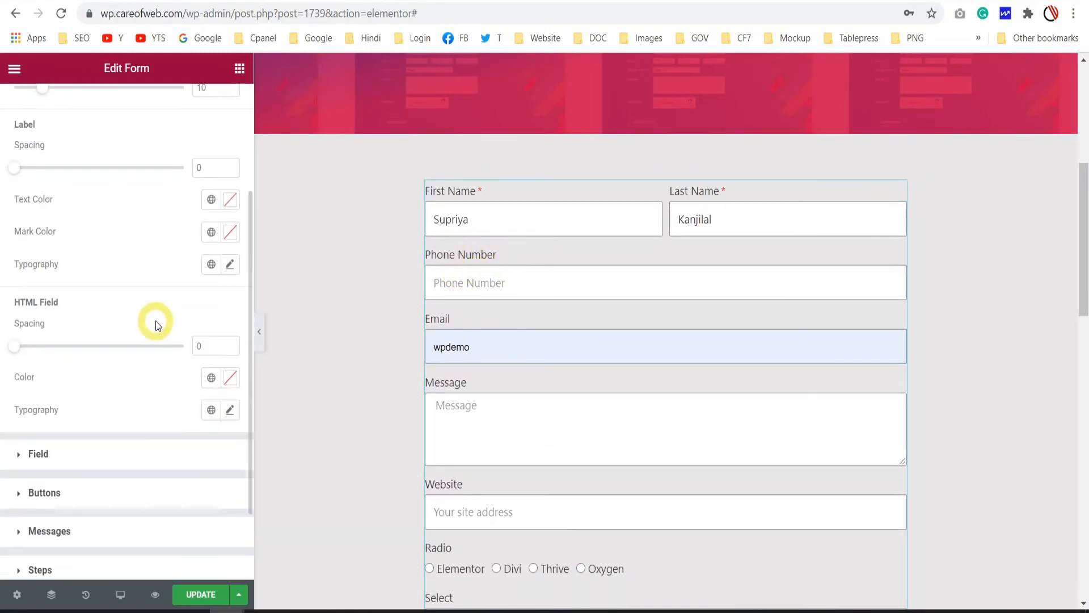
click(232, 203)
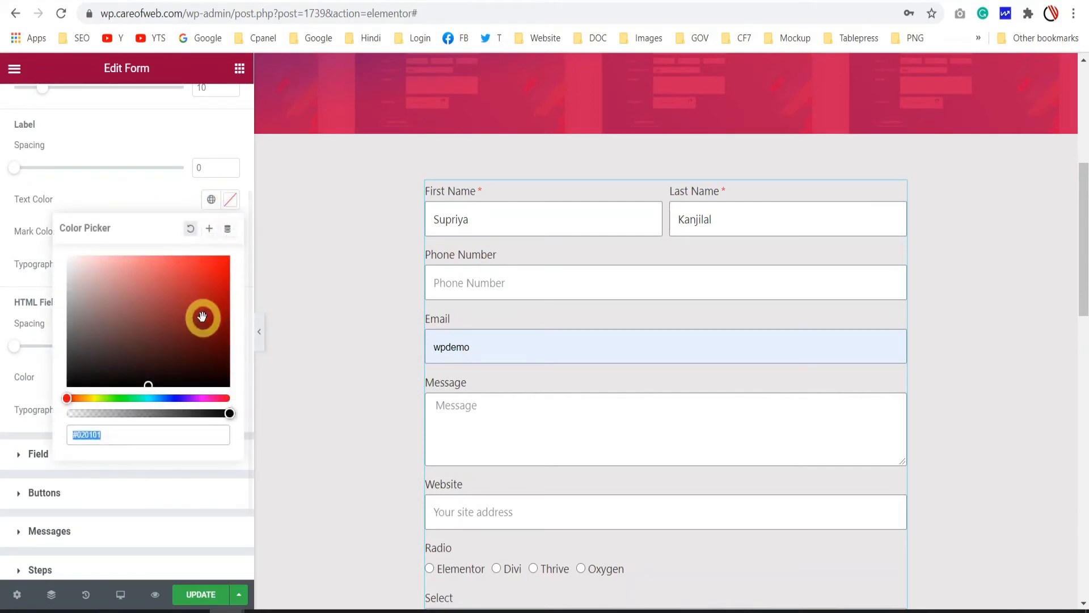
click(218, 282)
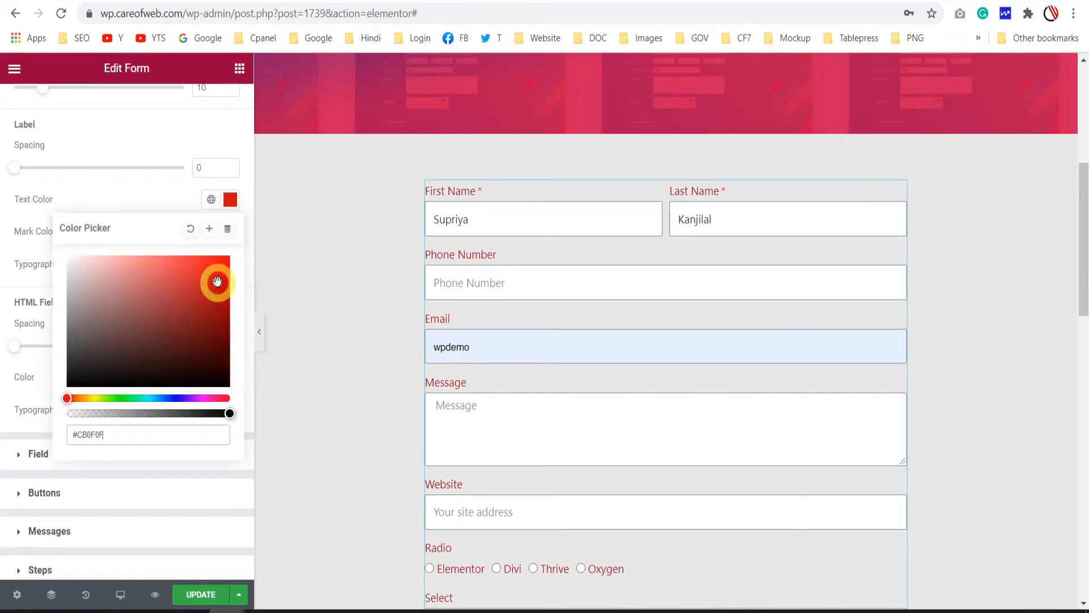
click(177, 398)
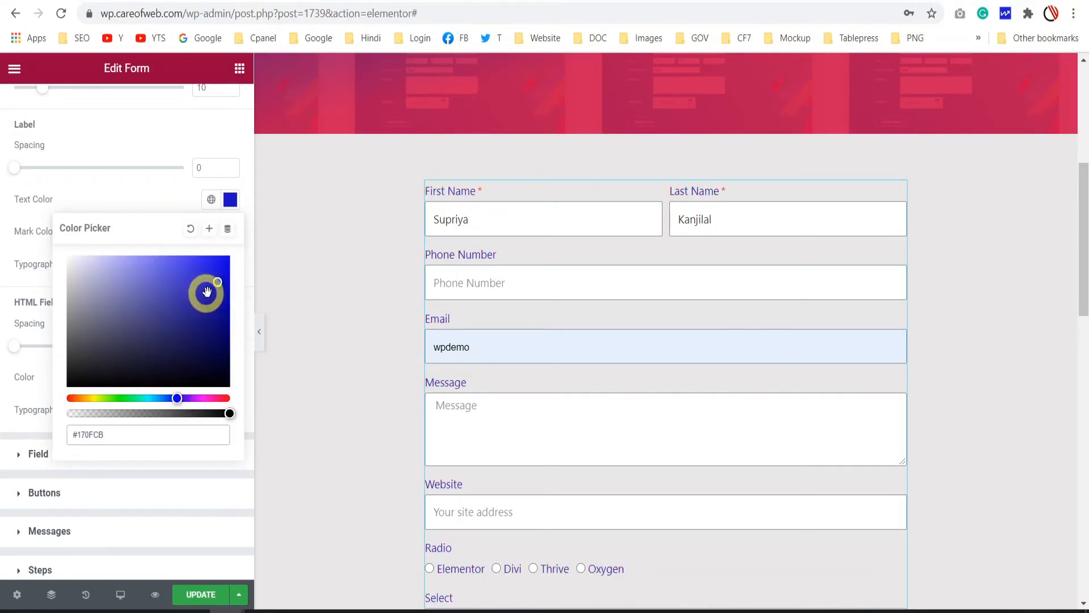
drag(219, 280, 223, 276)
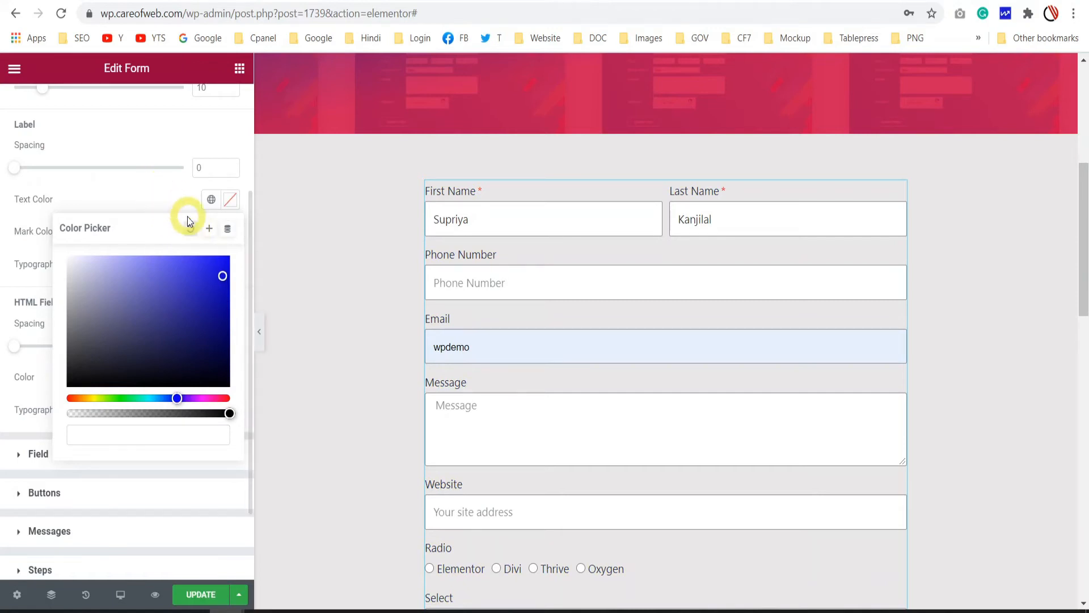
click(159, 192)
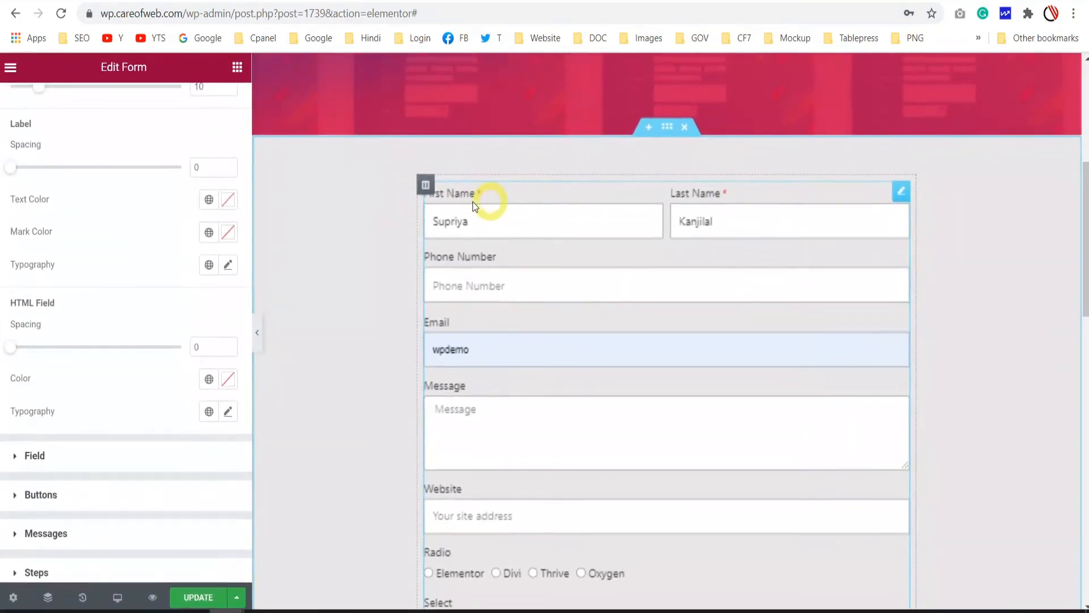
Step: Try a blue #1909F1 mark color for the required-field asterisks, and restore the default color
click(229, 232)
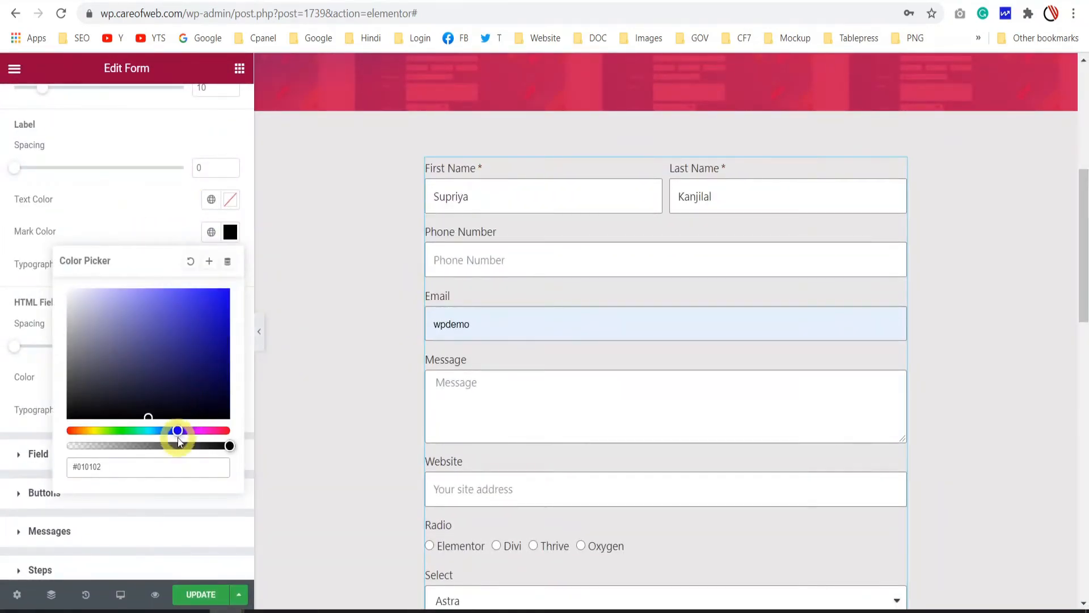
click(221, 291)
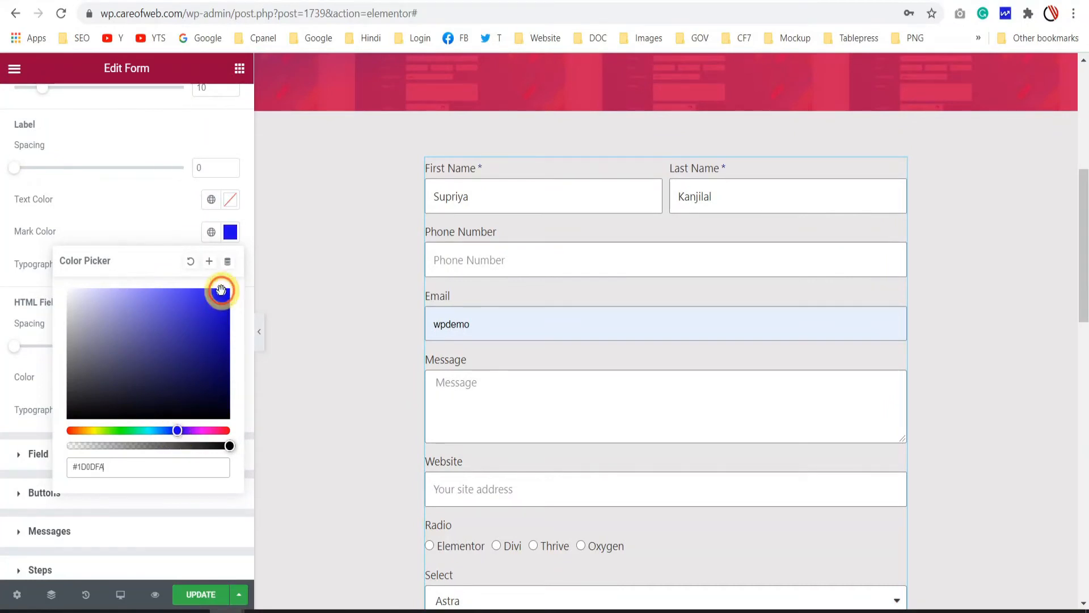
click(412, 218)
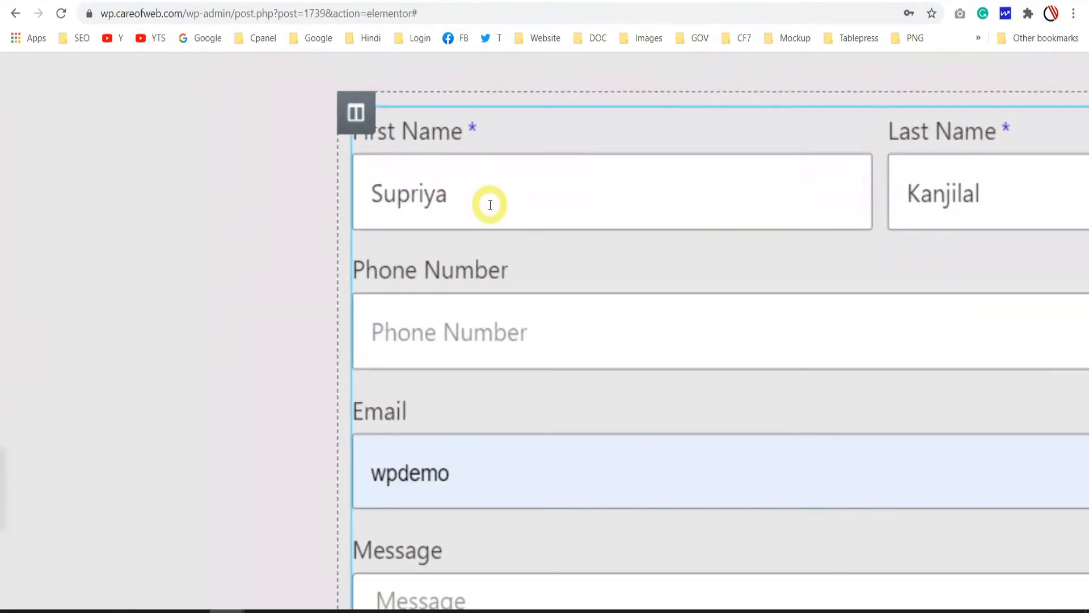
scroll(488, 198, up, 4)
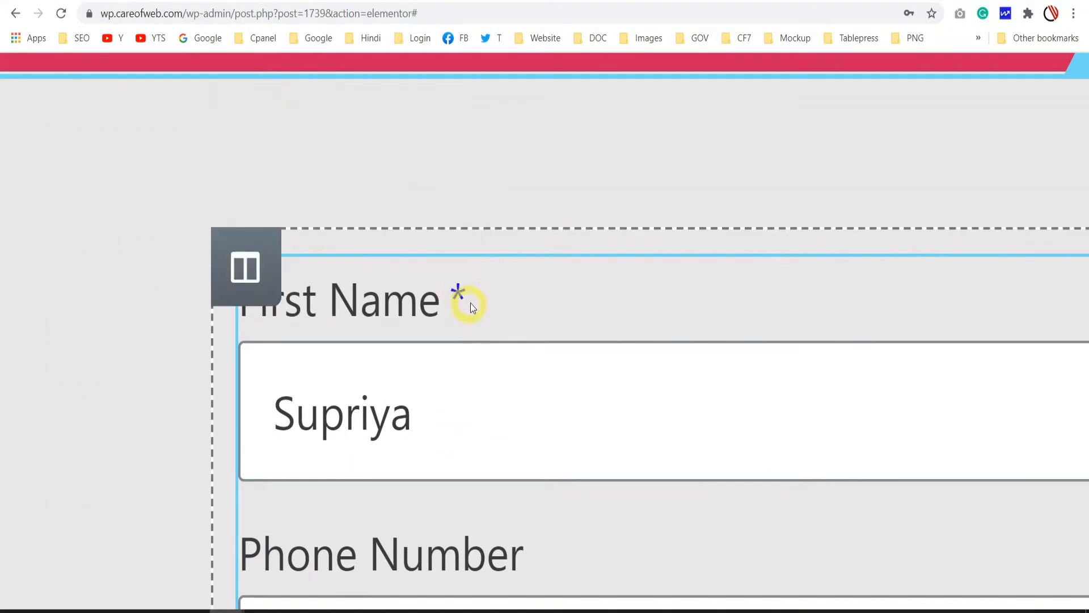
click(230, 232)
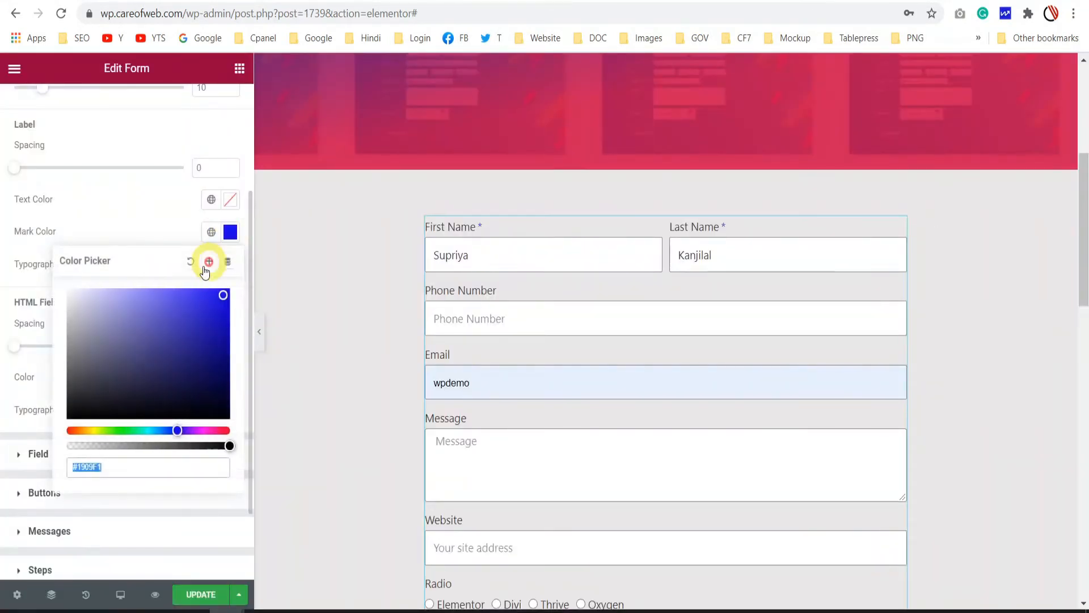
click(208, 261)
click(231, 316)
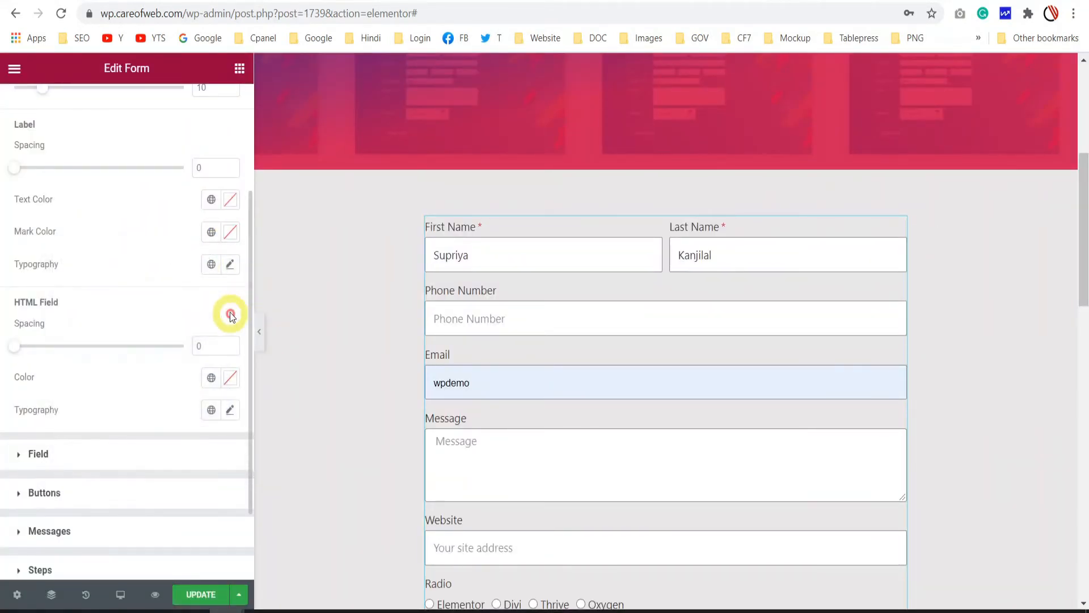
Step: Set the font family of the form labels to Roboto Slab
click(230, 263)
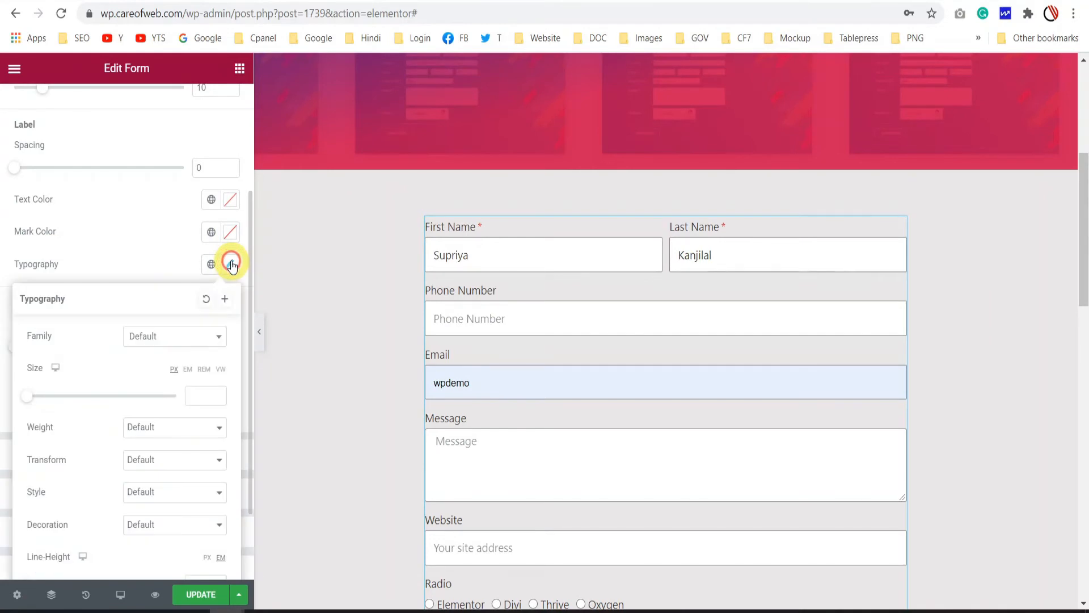
click(204, 339)
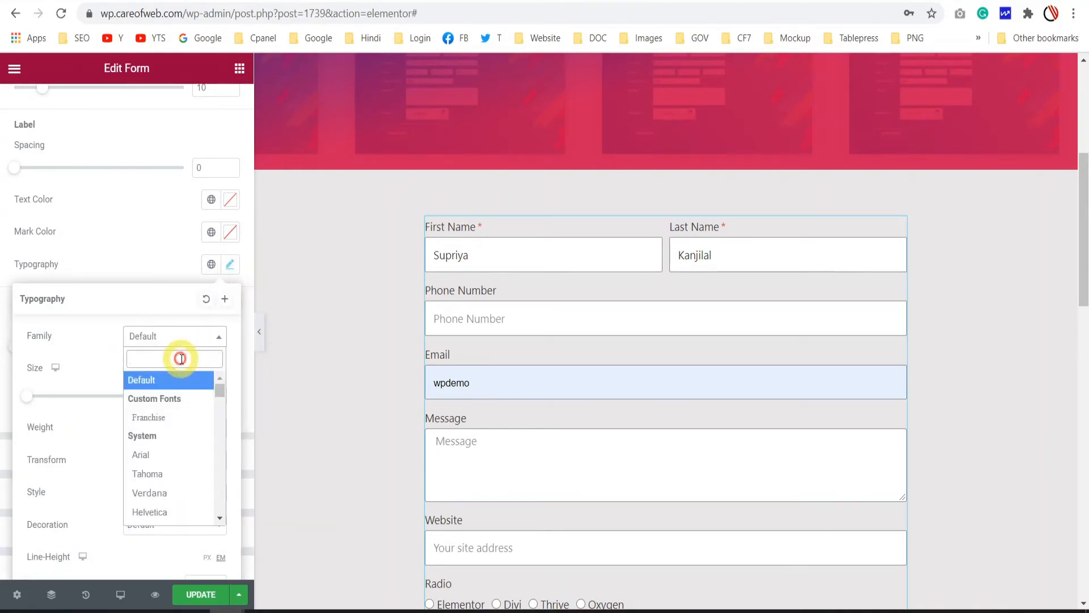
text(robo)
click(157, 451)
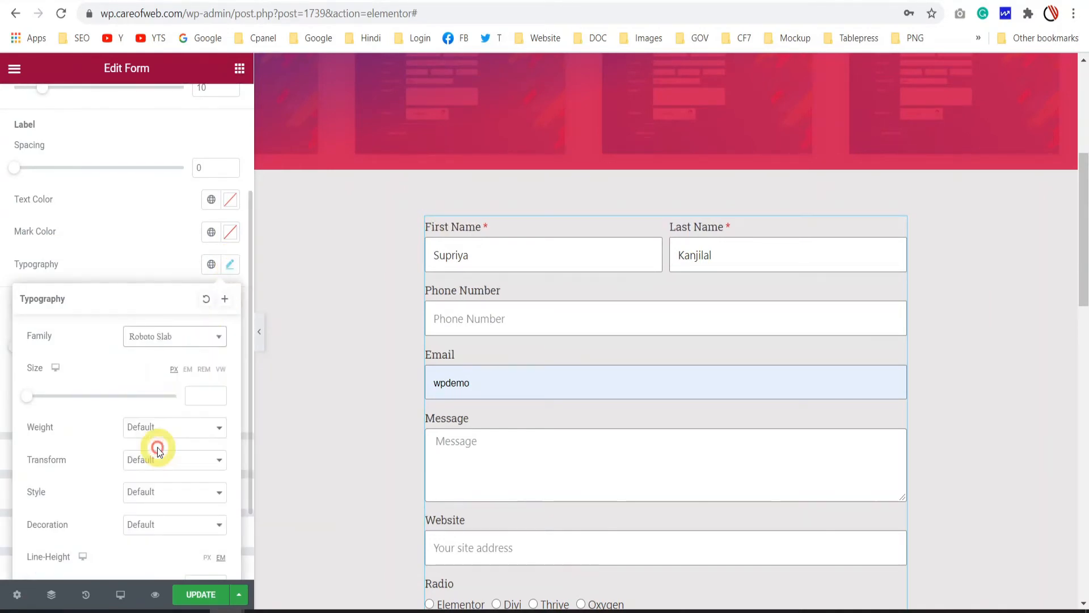
click(134, 238)
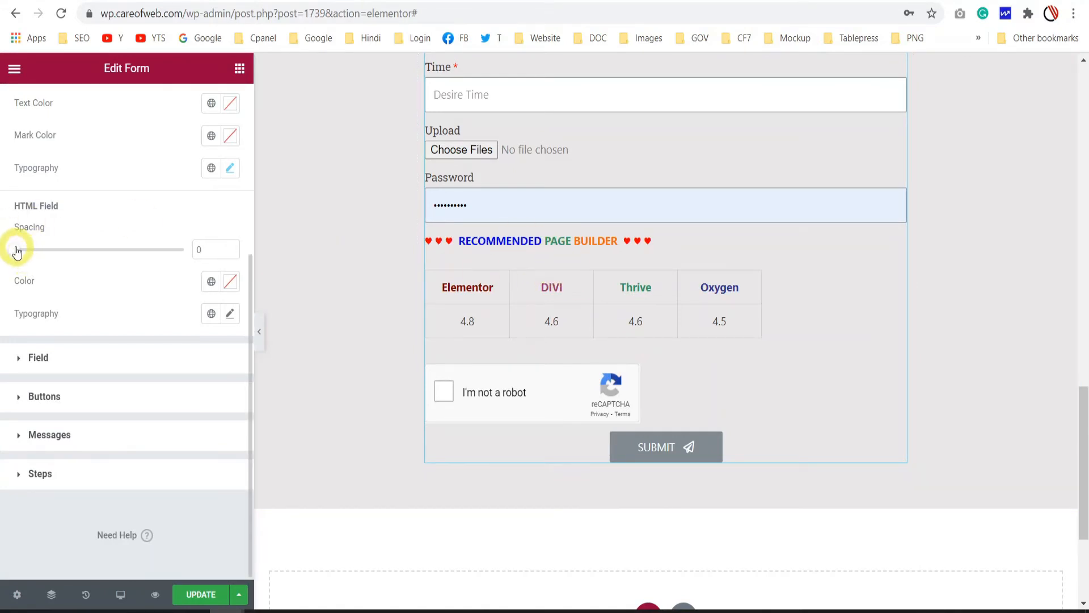
Step: Try out the HTML field spacing, finishing with it at 0, and examine the page builder table
mouse_move(17, 252)
mouse_down()
mouse_move(132, 255)
mouse_move(3, 258)
mouse_up()
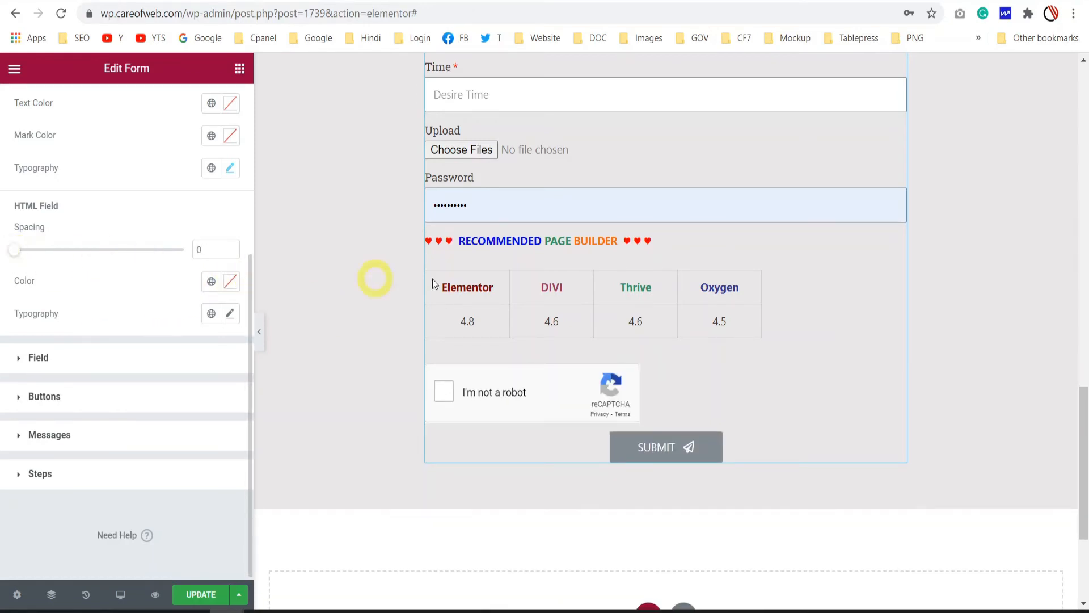
scroll(548, 242, up, 5)
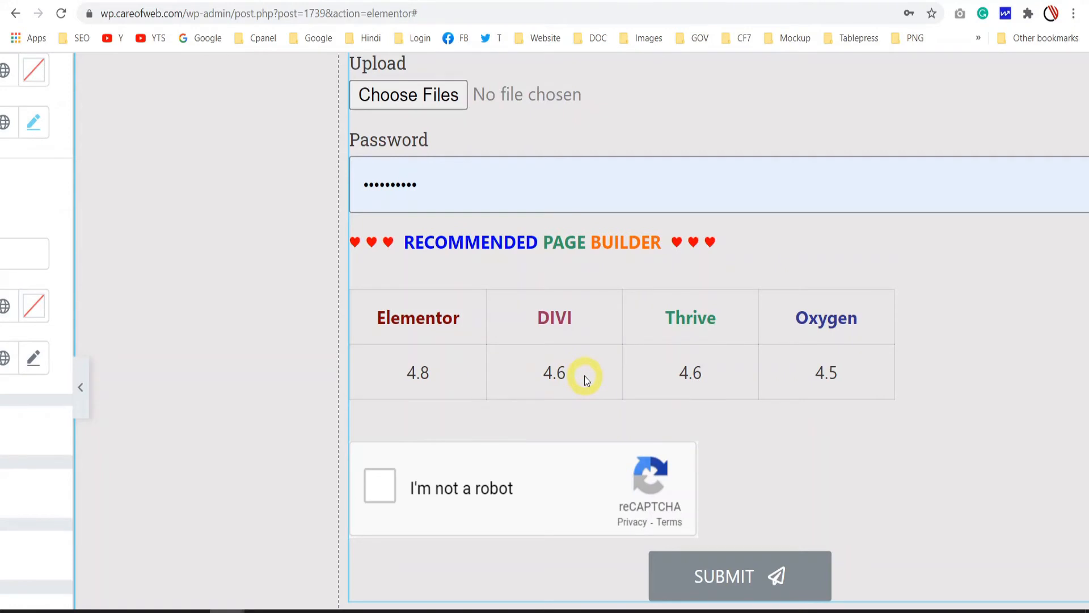
scroll(586, 379, down, 5)
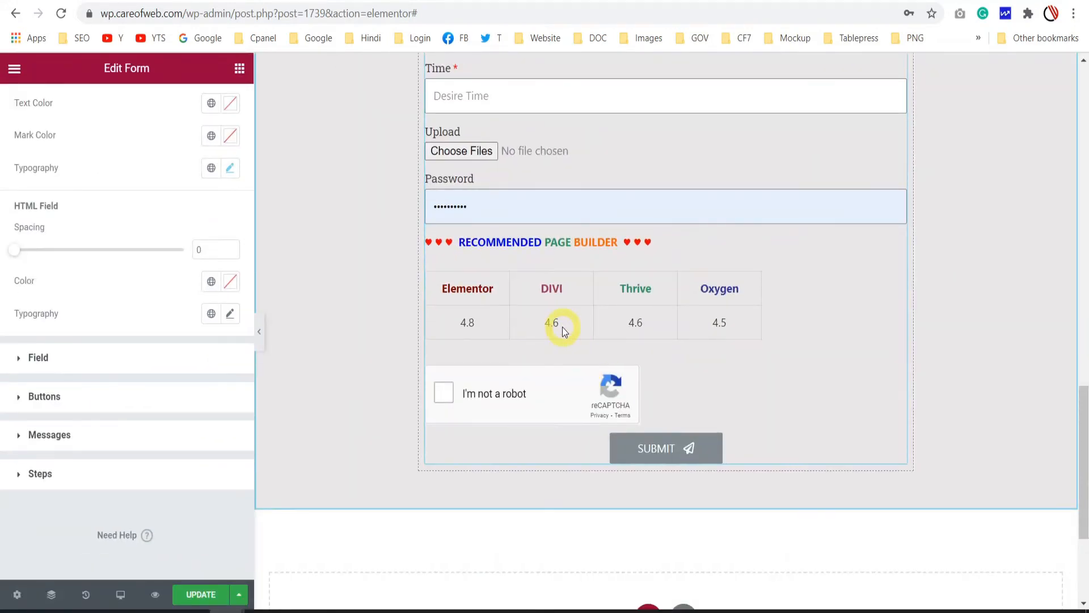
Step: Set the HTML field's color to red #E11010
click(230, 283)
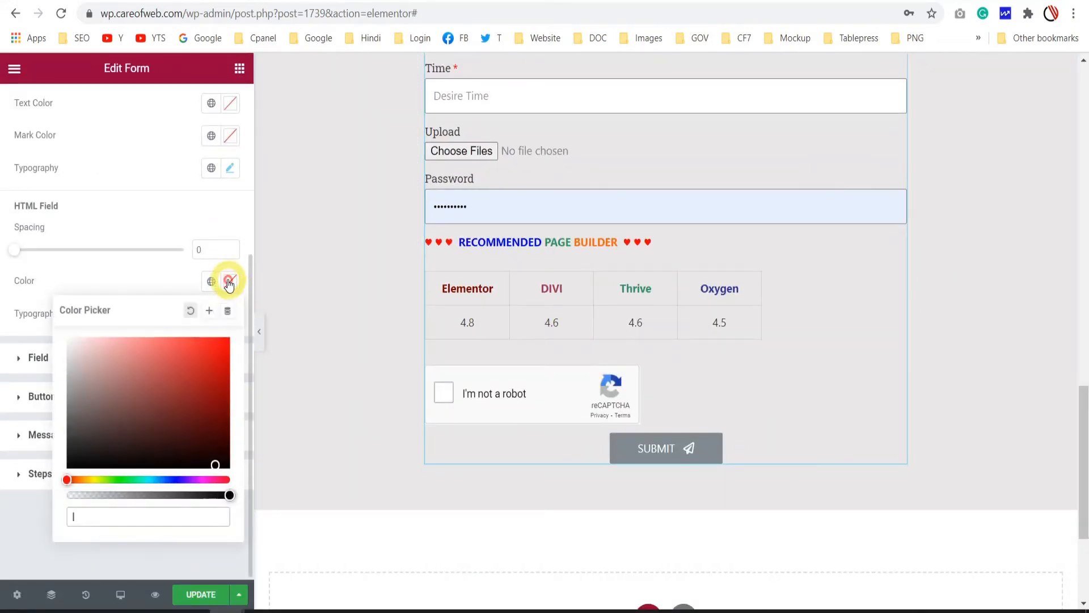
click(218, 352)
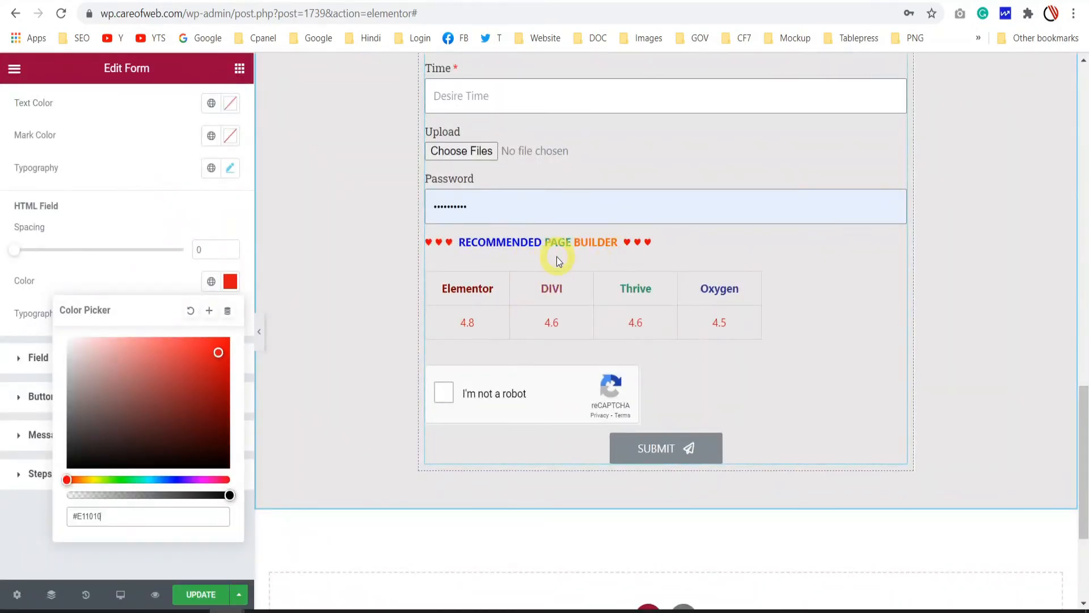
click(109, 272)
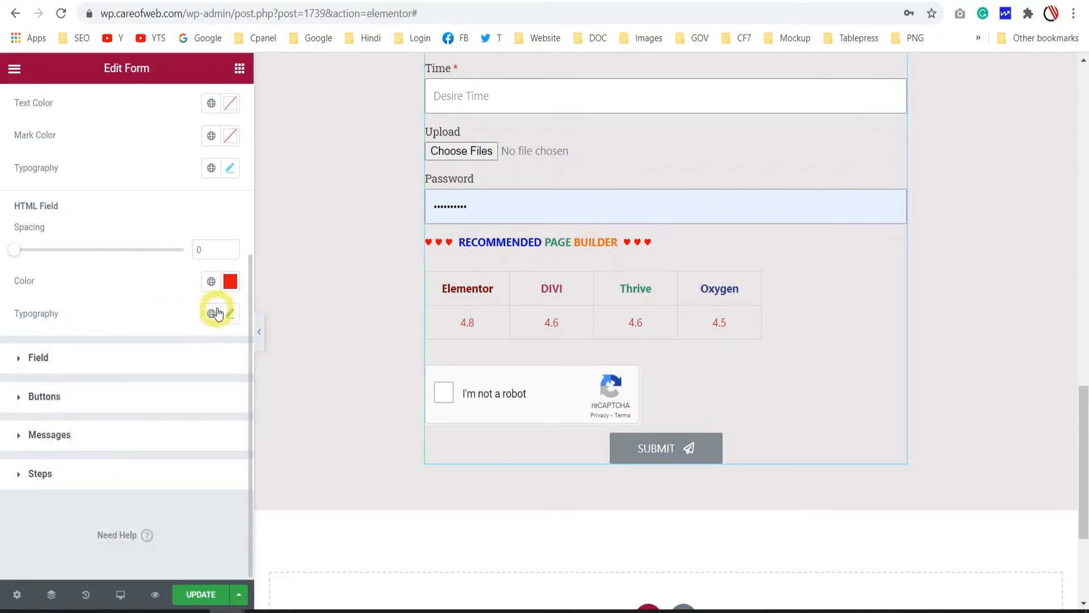
Step: Set the HTML field's font family to Roboto Slab and check it on the page builder table
click(230, 315)
click(198, 387)
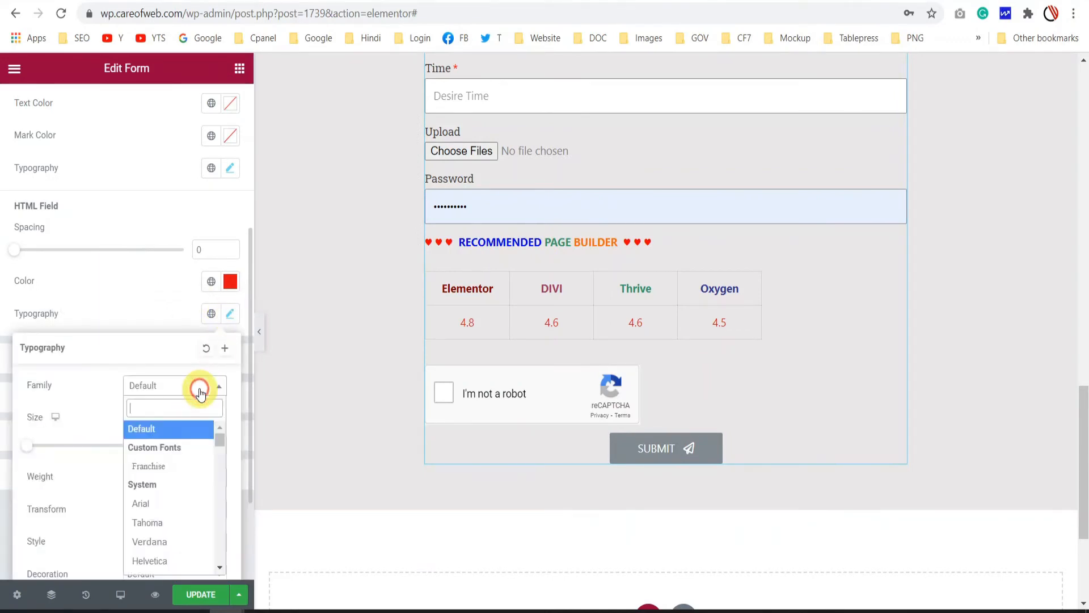
text(rob)
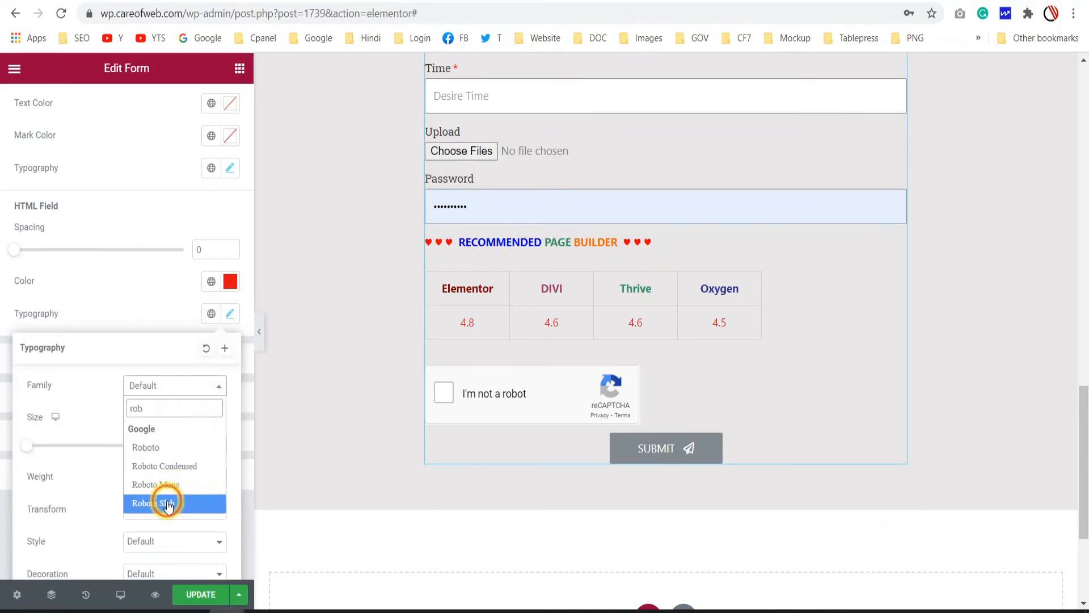
click(166, 504)
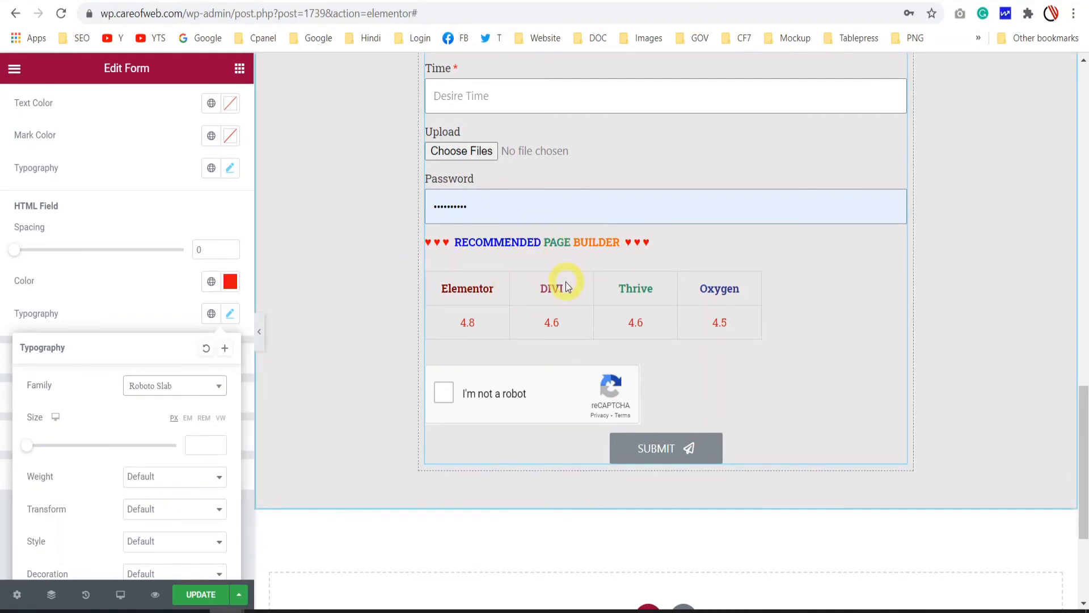
scroll(479, 314, up, 5)
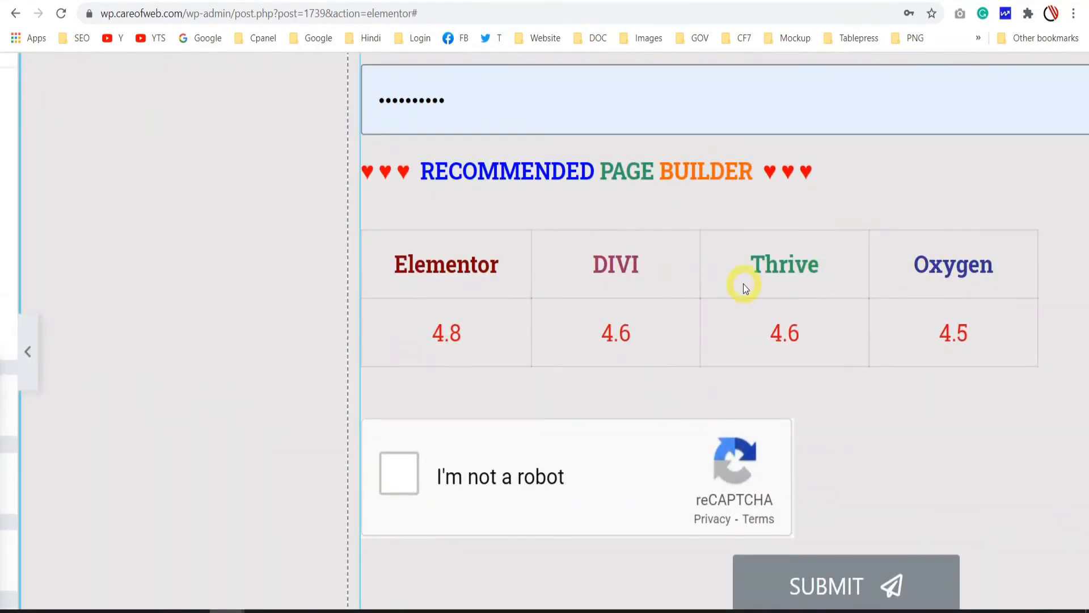
scroll(743, 284, down, 5)
click(106, 219)
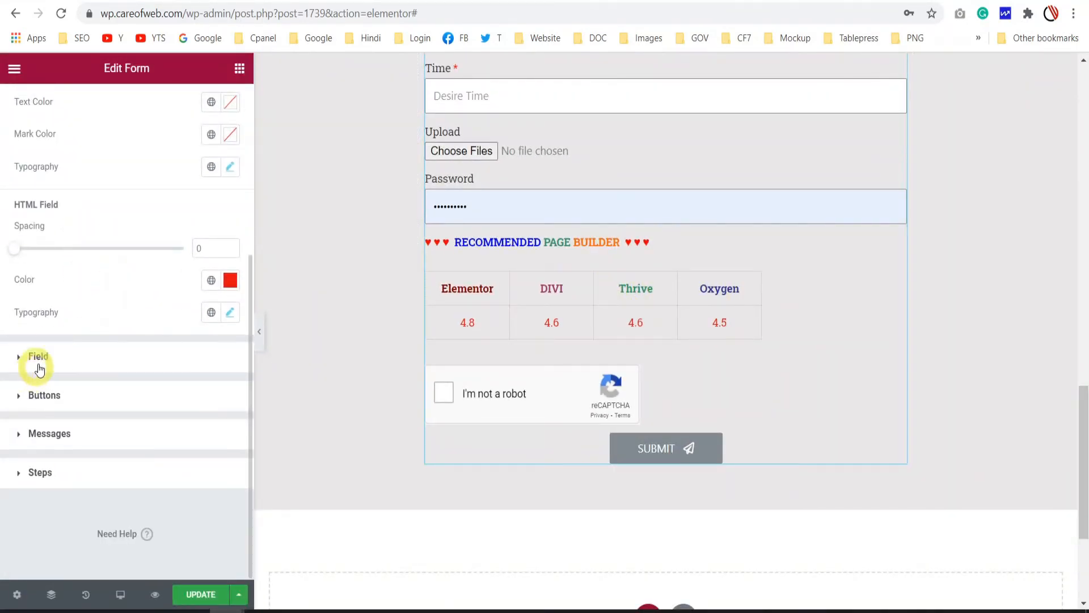
Step: Set the text color of the form's input fields to red #E20E0E
scroll(555, 180, up, 6)
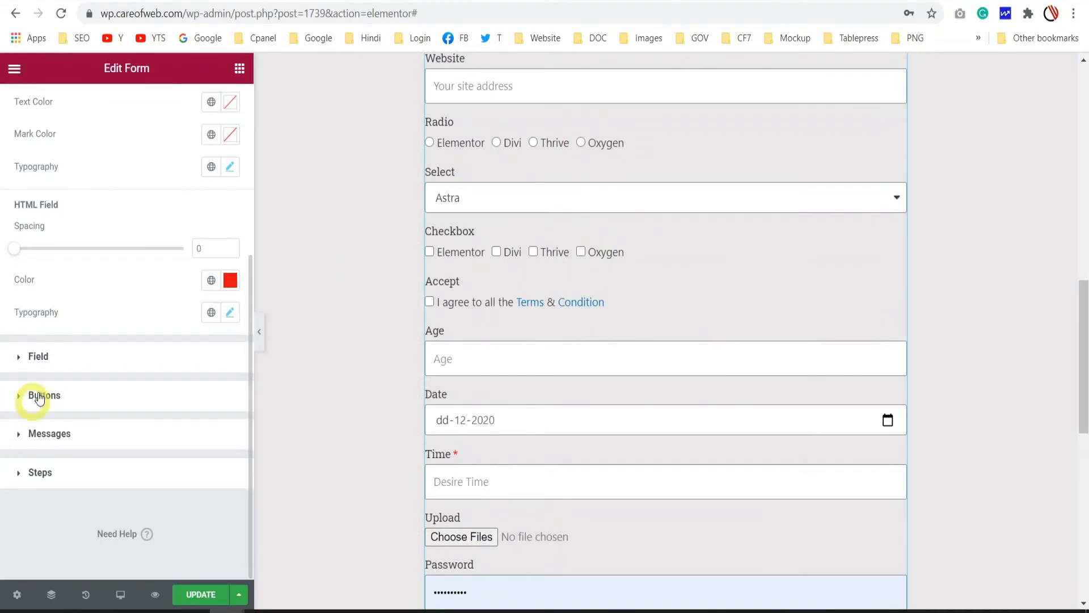
click(40, 356)
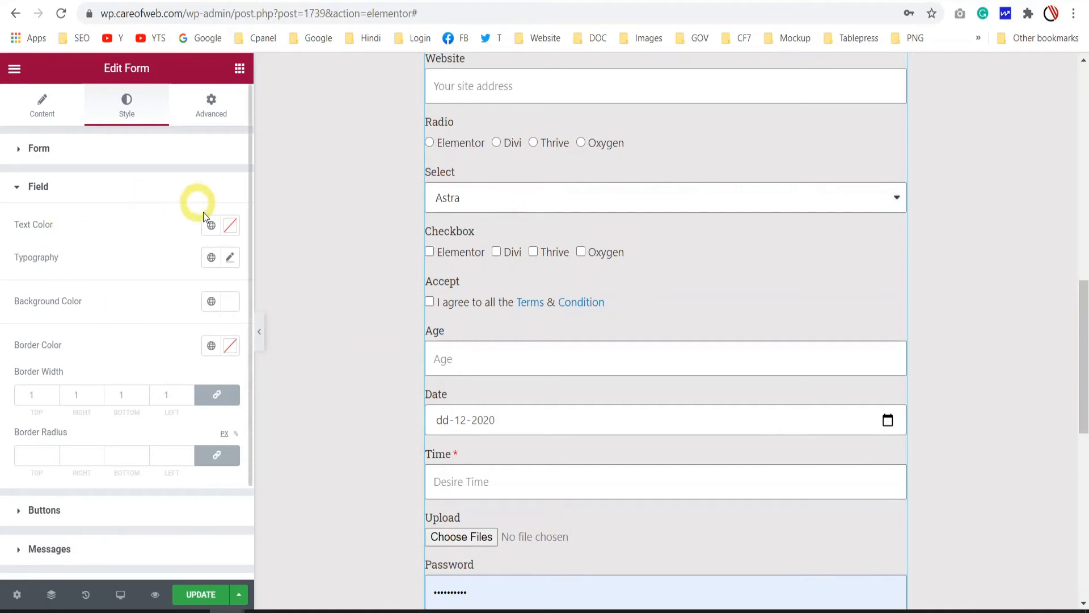
click(230, 226)
drag(205, 297, 220, 296)
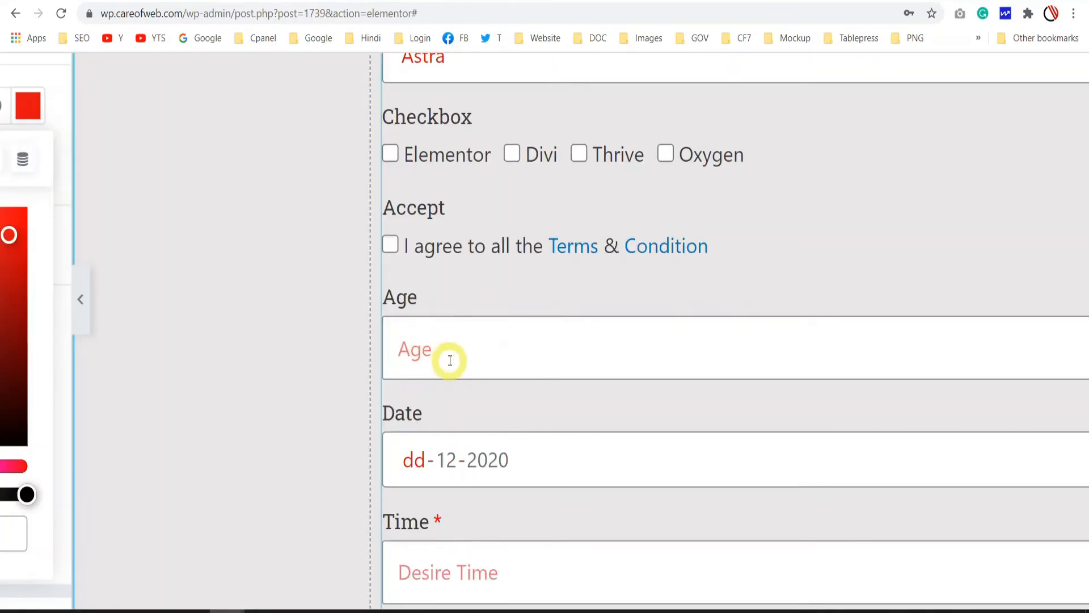
scroll(499, 354, up, 5)
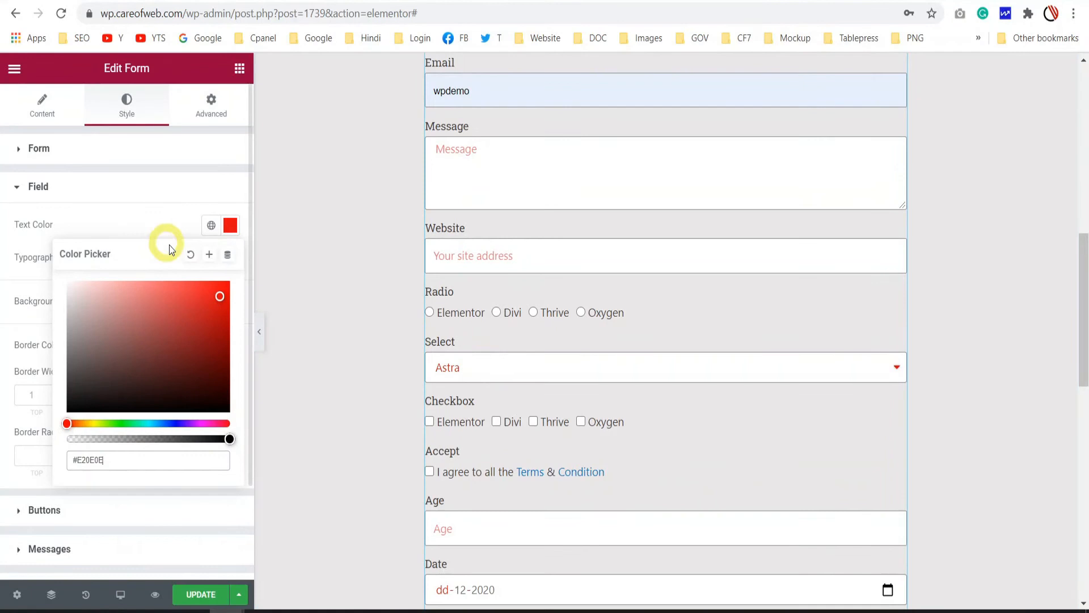
Step: Clear the text color of the form's input fields and, after trying several shades, clear their background color as well
click(229, 261)
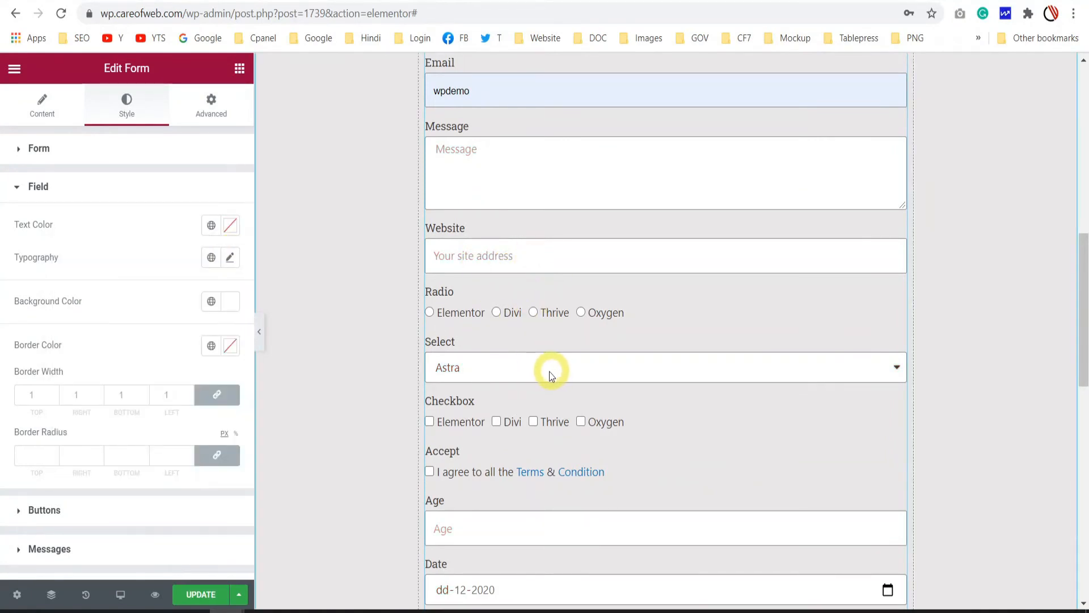
scroll(111, 261, down, 2)
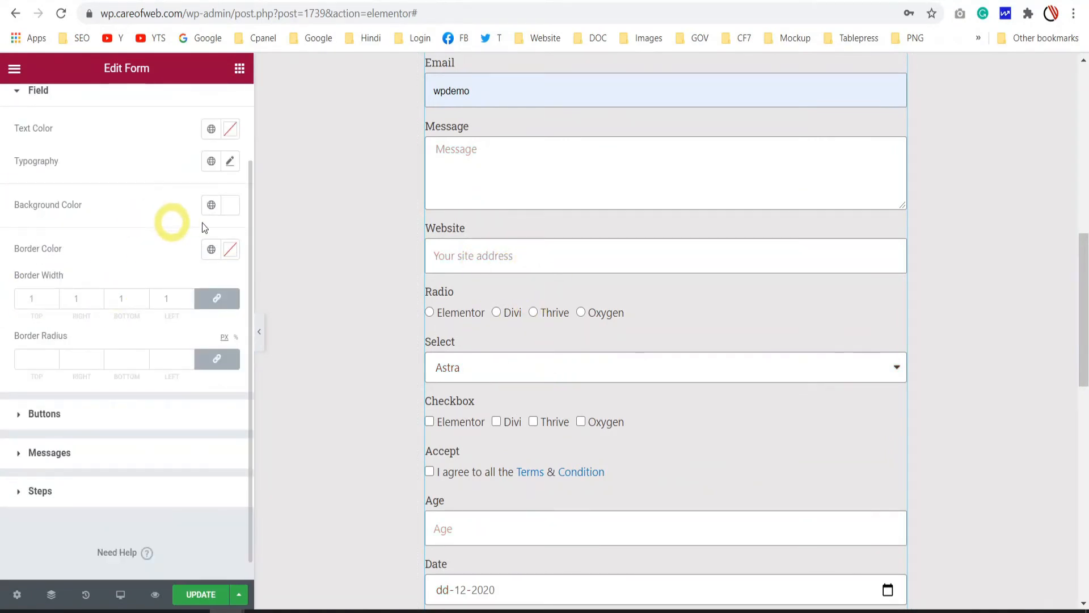
click(230, 206)
click(218, 279)
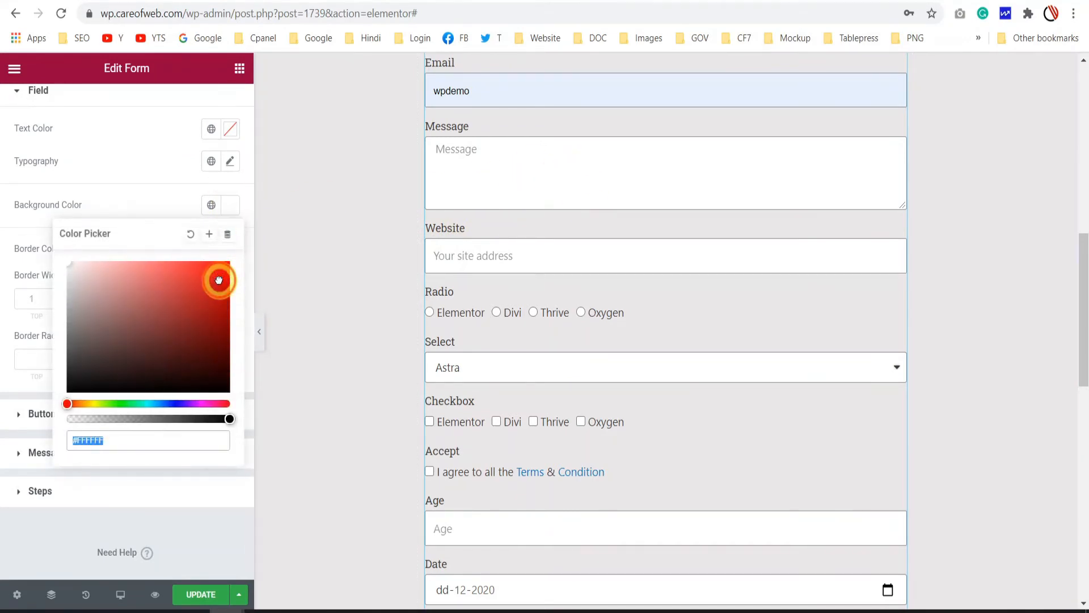
click(92, 289)
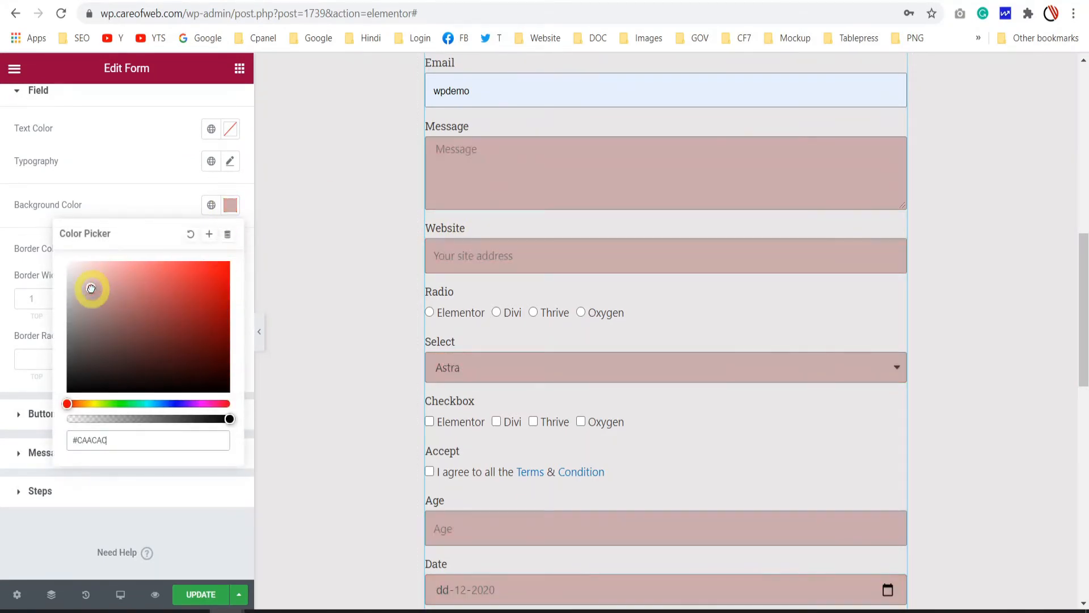
click(84, 258)
click(93, 392)
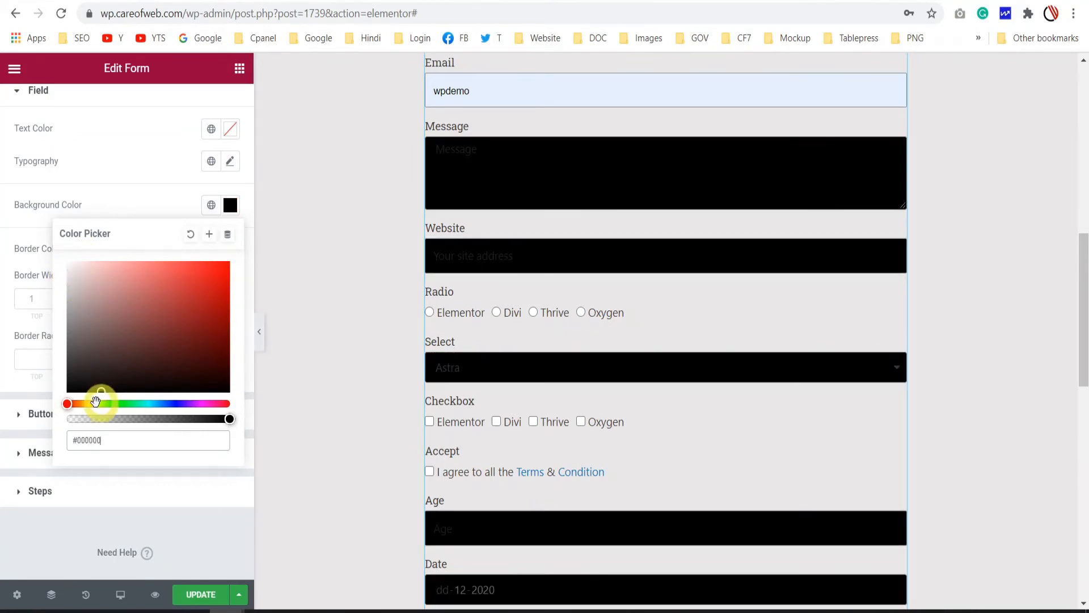
click(93, 402)
click(165, 314)
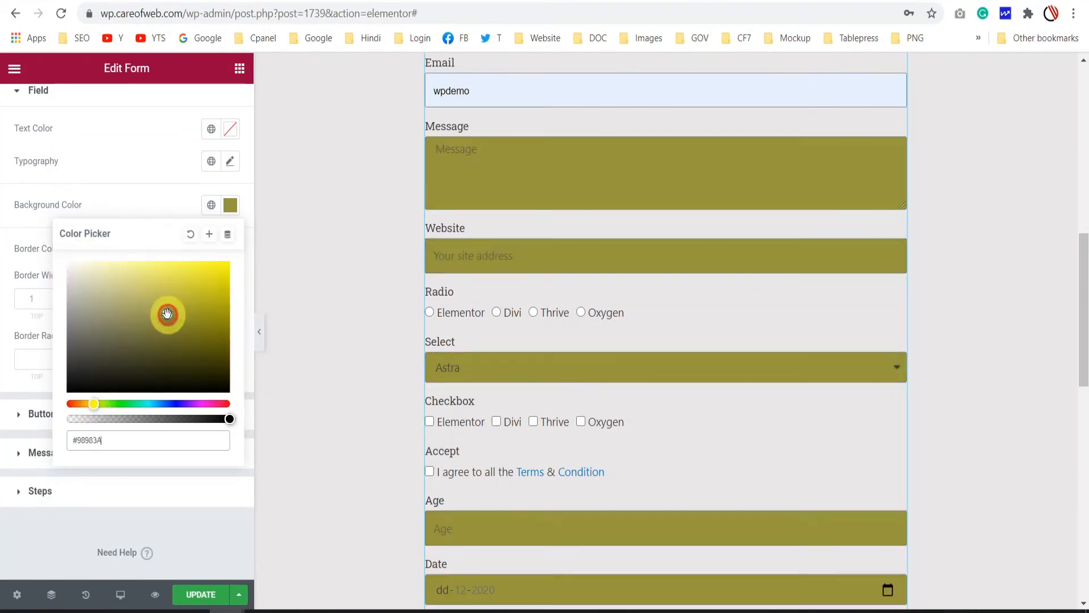
click(93, 267)
click(91, 261)
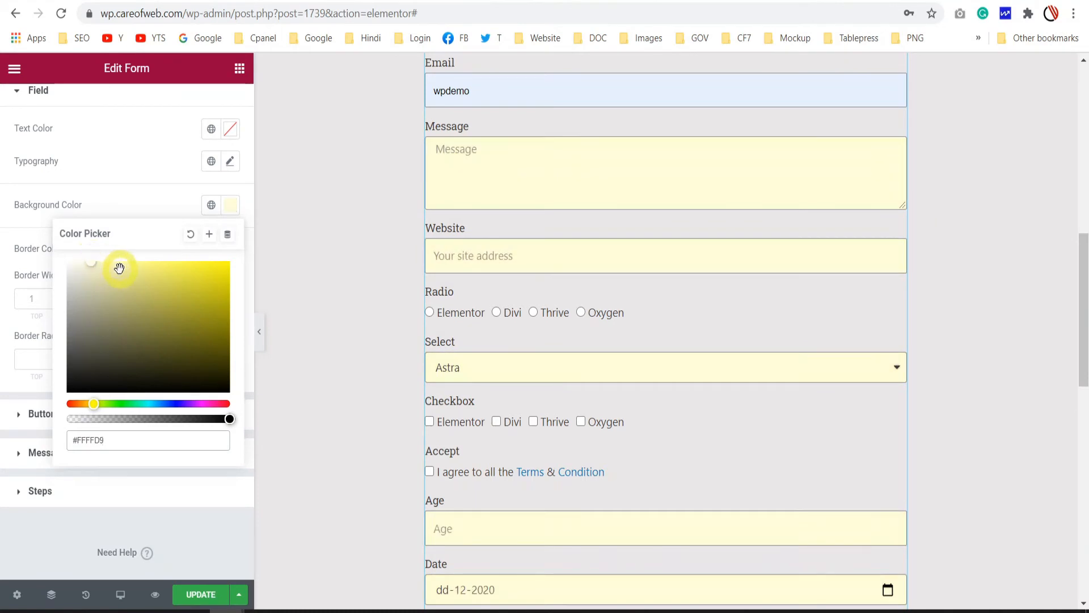
click(190, 235)
click(154, 199)
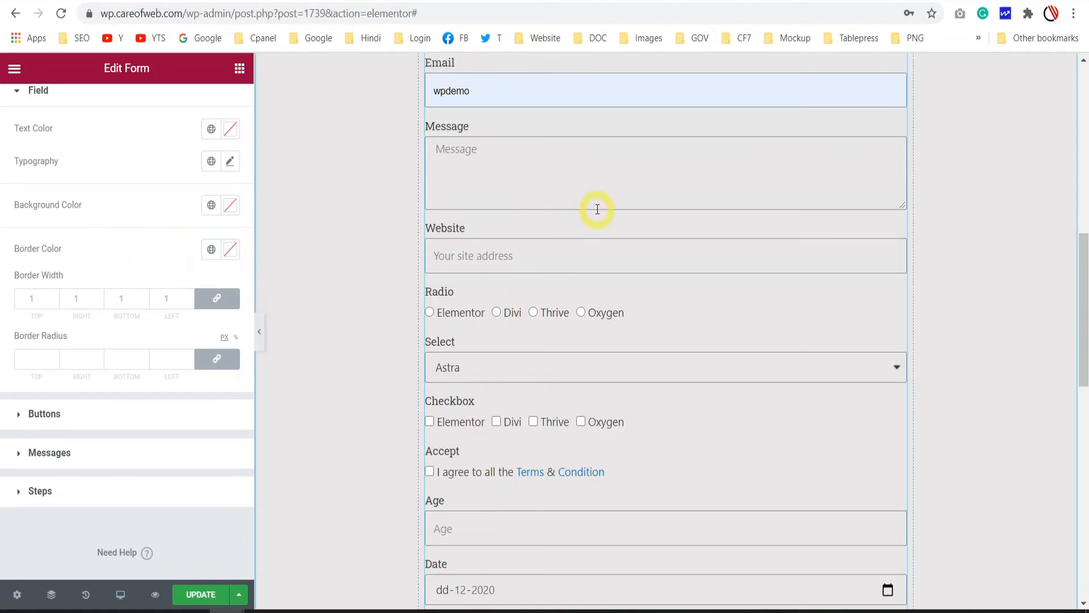
Step: Set the border color of the form's input fields to black after trying red
scroll(610, 287, up, 3)
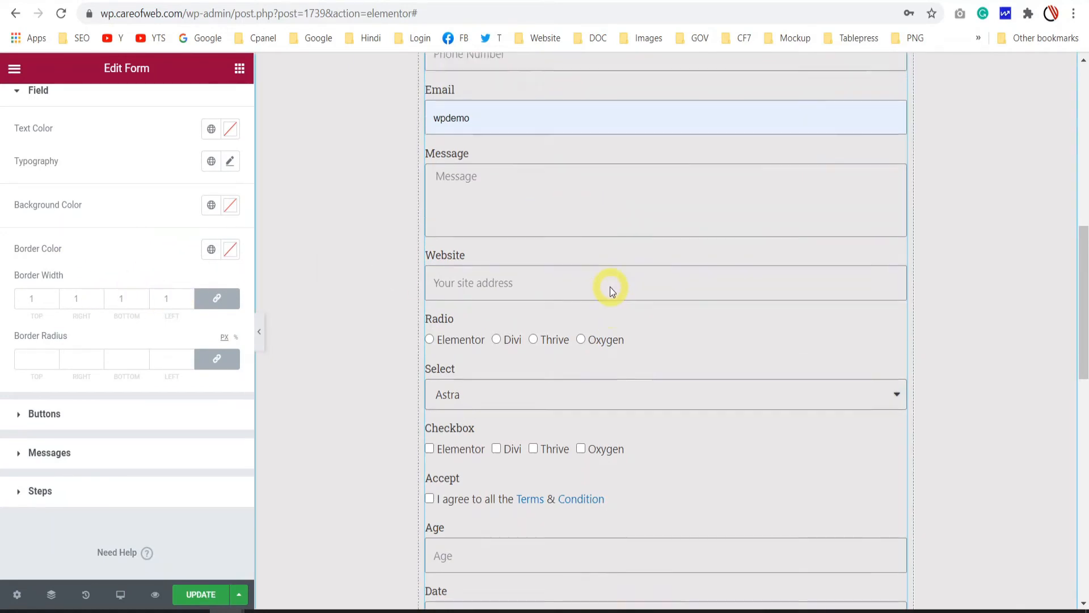
scroll(608, 288, down, 1)
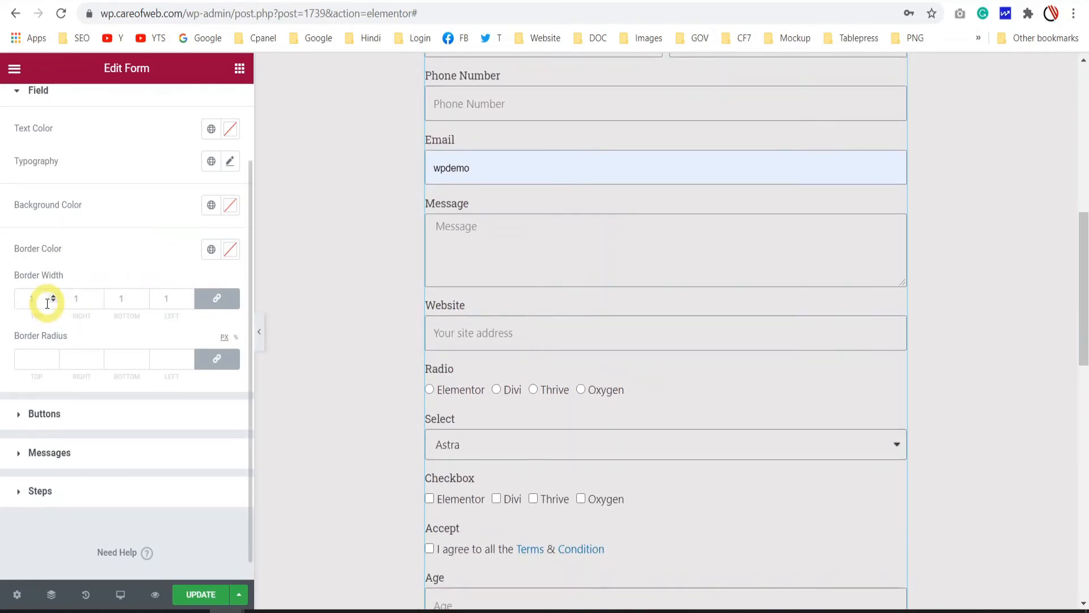
click(230, 249)
drag(194, 333, 208, 327)
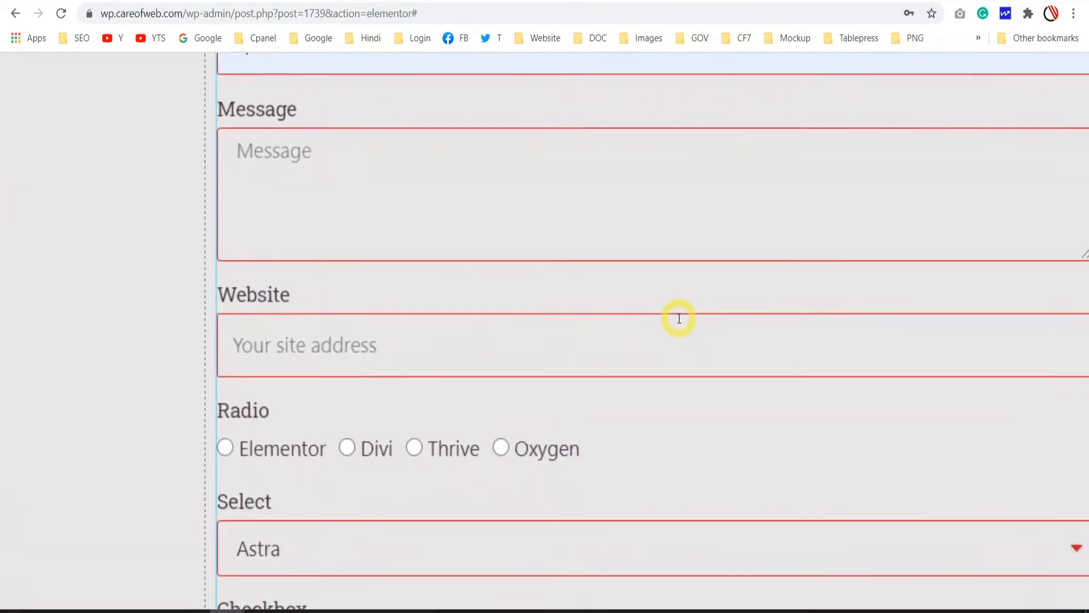
drag(185, 421, 196, 425)
click(546, 383)
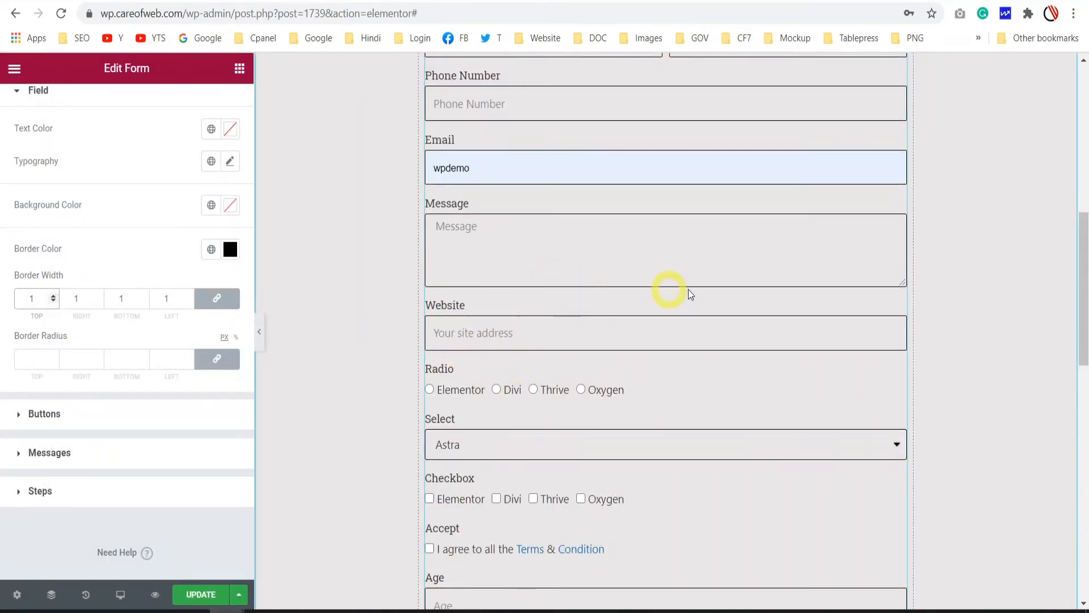
Step: Try thicker and thinner border widths on the input fields, including 8, 4 and 0, finishing at 1
click(54, 298)
click(55, 297)
click(55, 297)
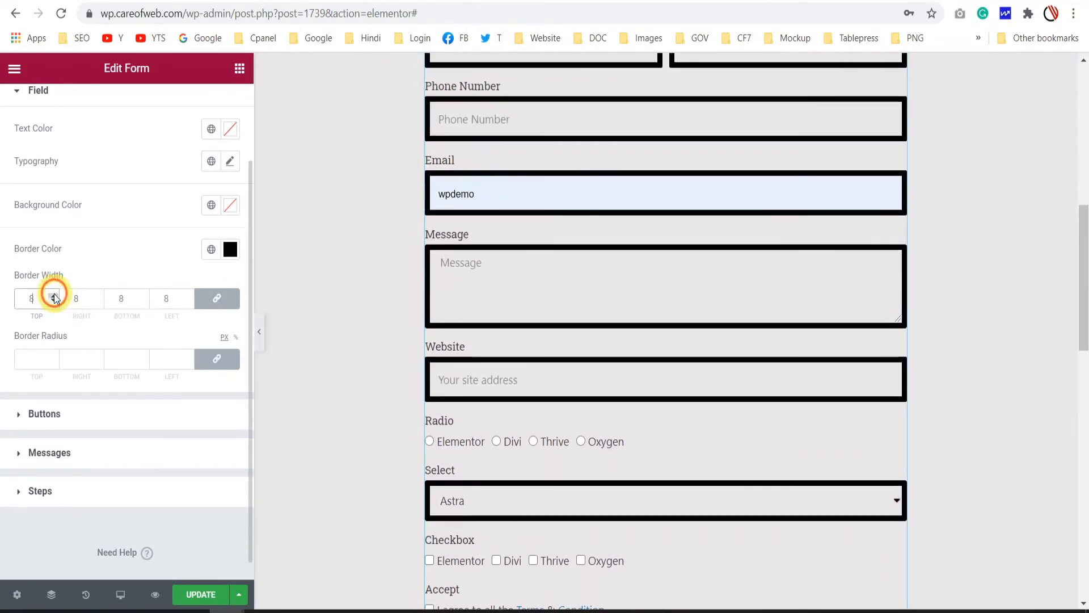
click(54, 297)
click(53, 302)
click(54, 301)
click(54, 301)
click(53, 302)
click(53, 302)
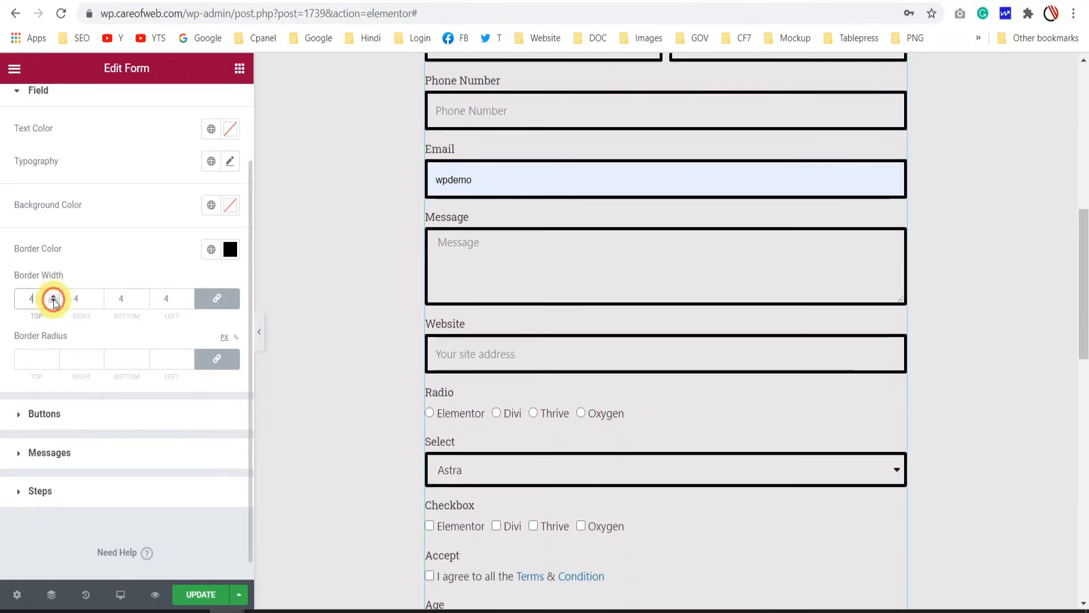
click(53, 301)
click(53, 302)
click(53, 301)
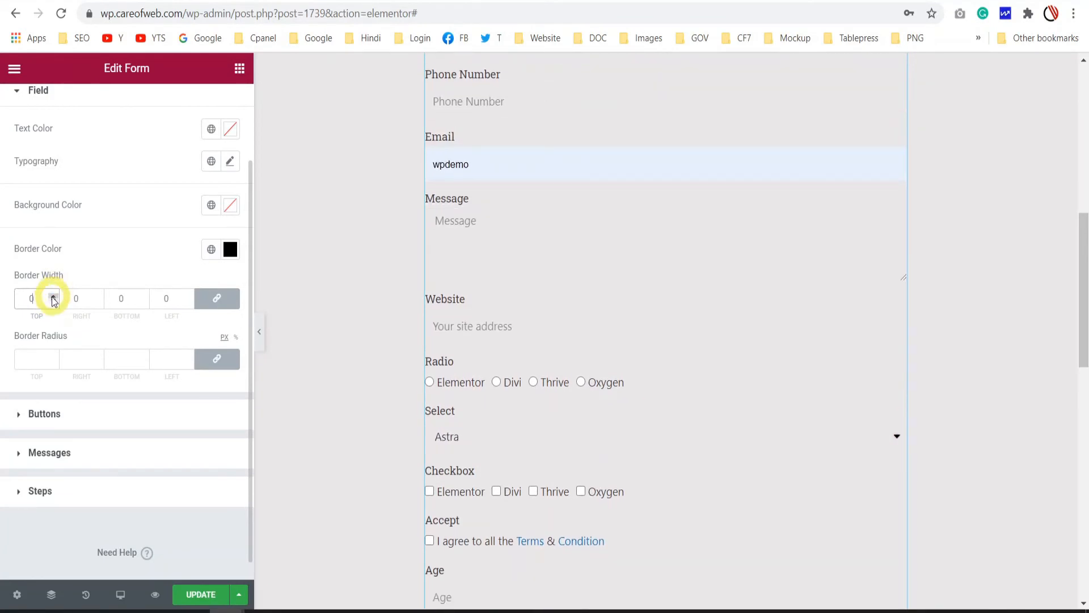
click(53, 296)
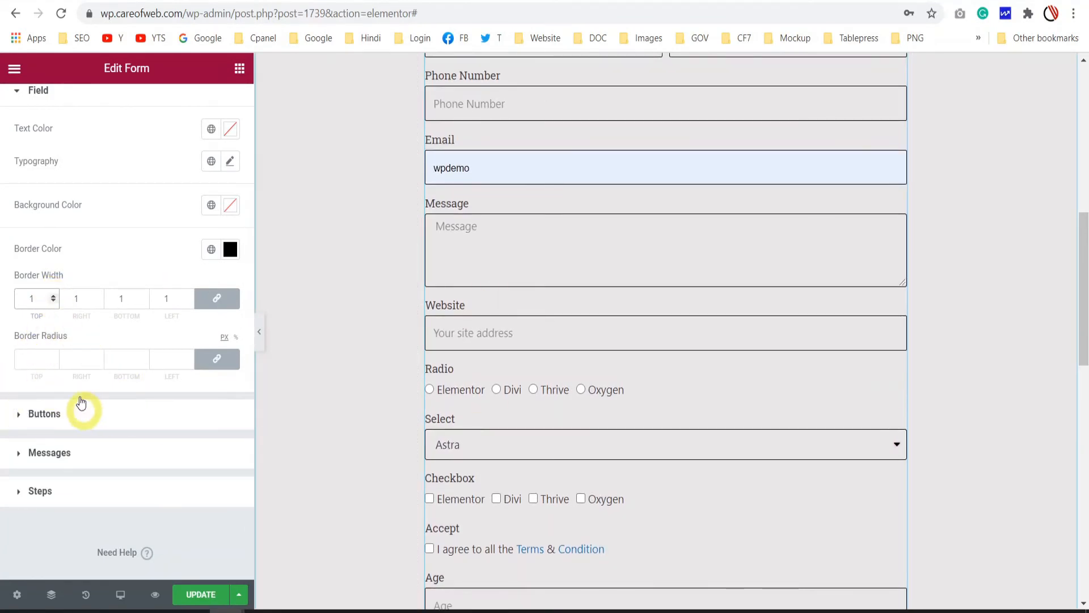
Step: Try border radius values of 54 and 0 on the input fields, then clear the radius
scroll(532, 426, up, 5)
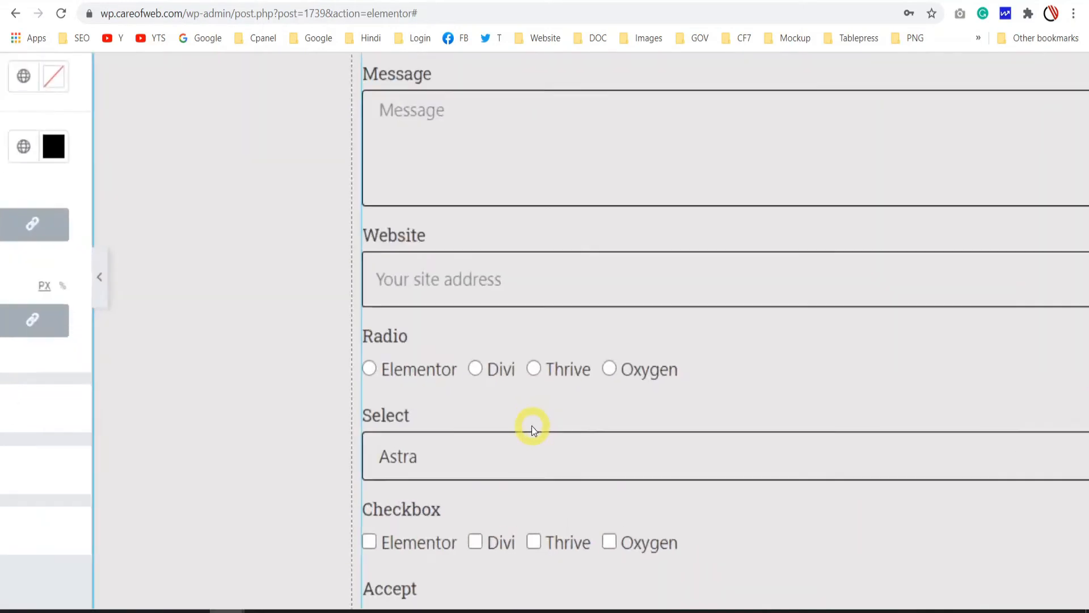
scroll(532, 425, up, 3)
scroll(341, 220, down, 8)
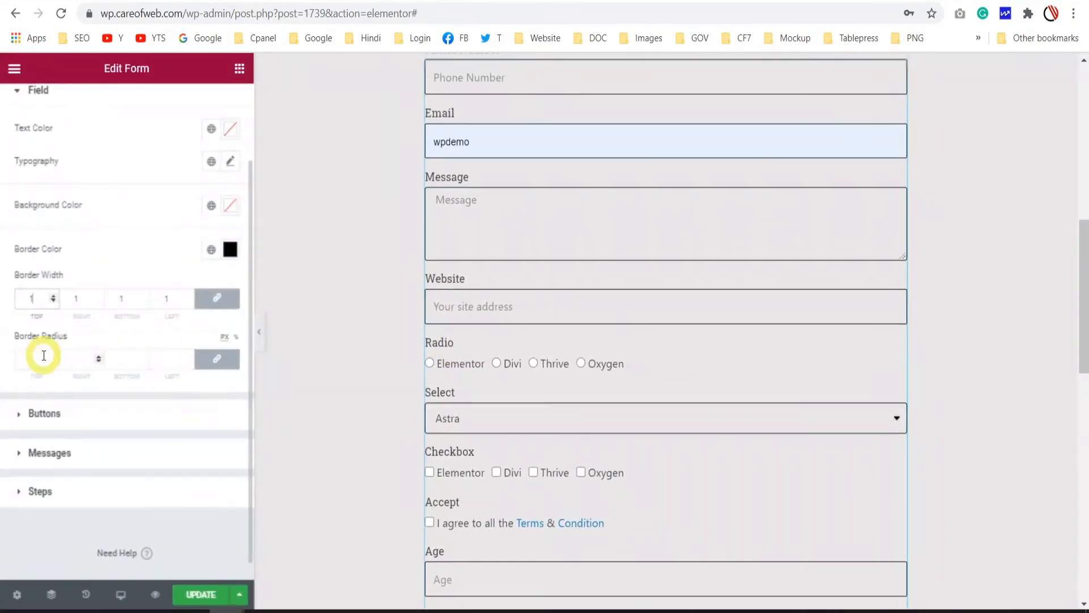
click(36, 358)
text(54)
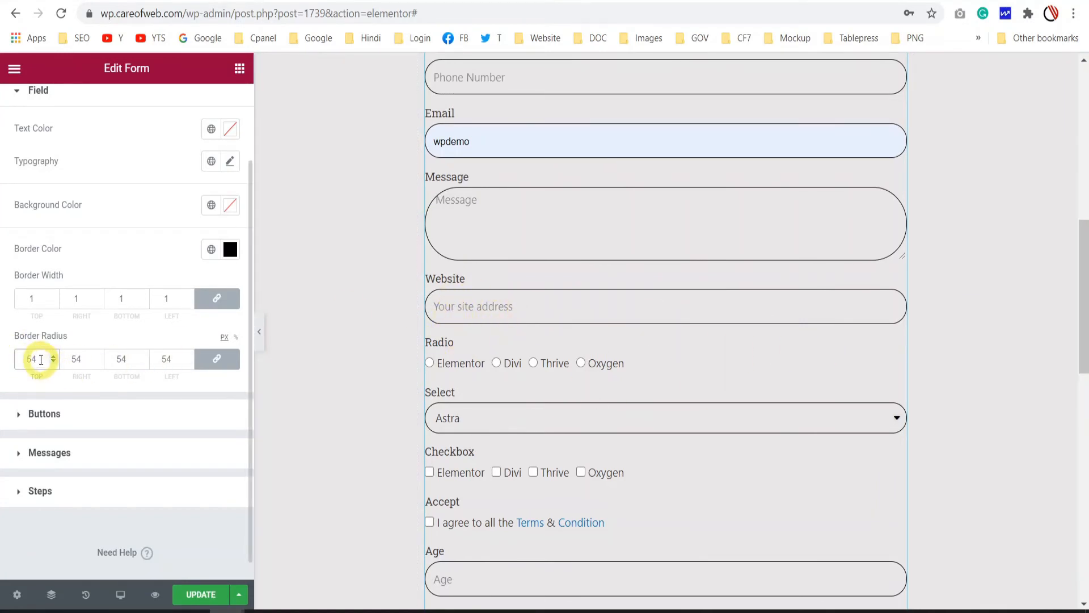
drag(40, 359, 2, 368)
text(0)
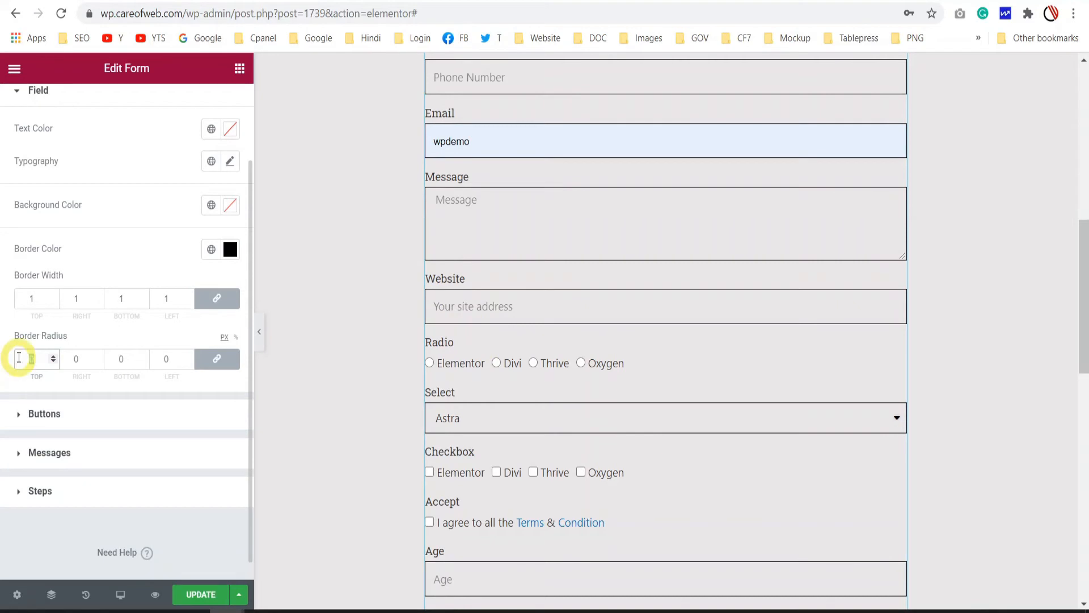
Step: Adjust the typography of the form's buttons in their style settings
scroll(442, 324, down, 15)
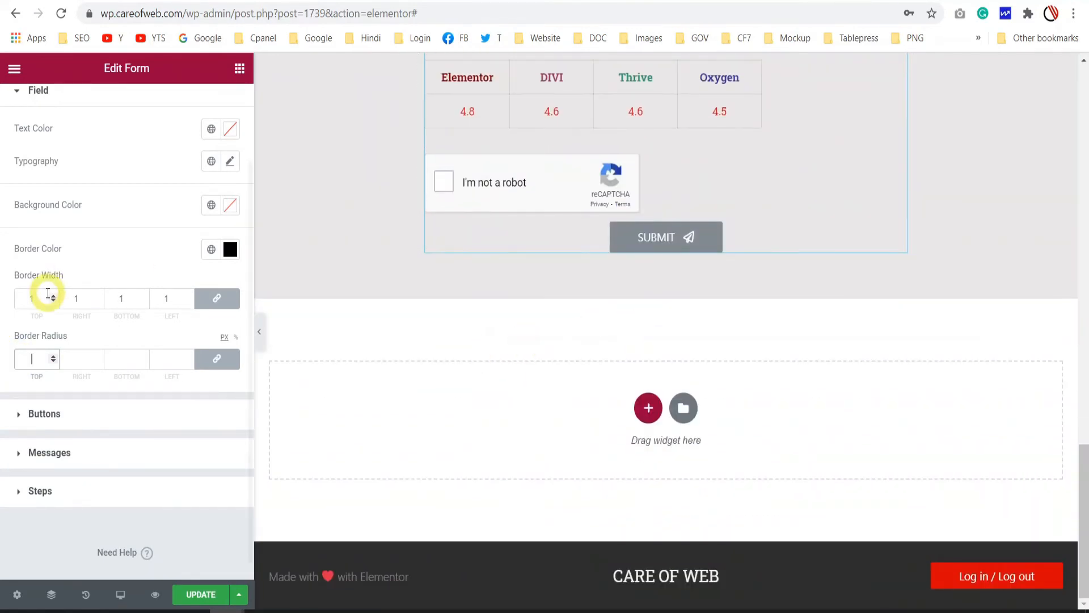
click(44, 413)
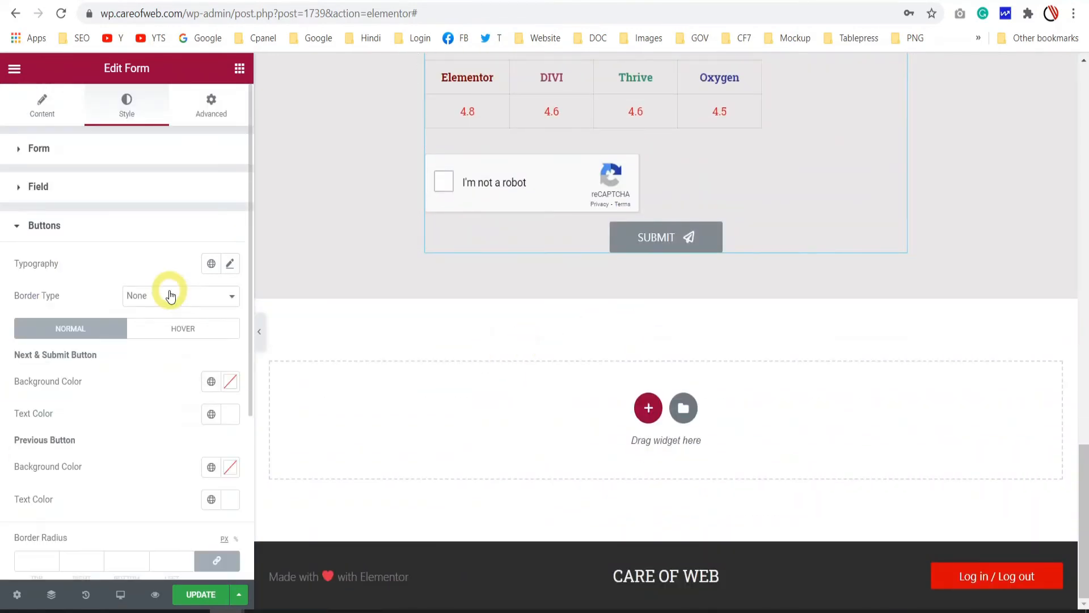
click(230, 264)
click(135, 264)
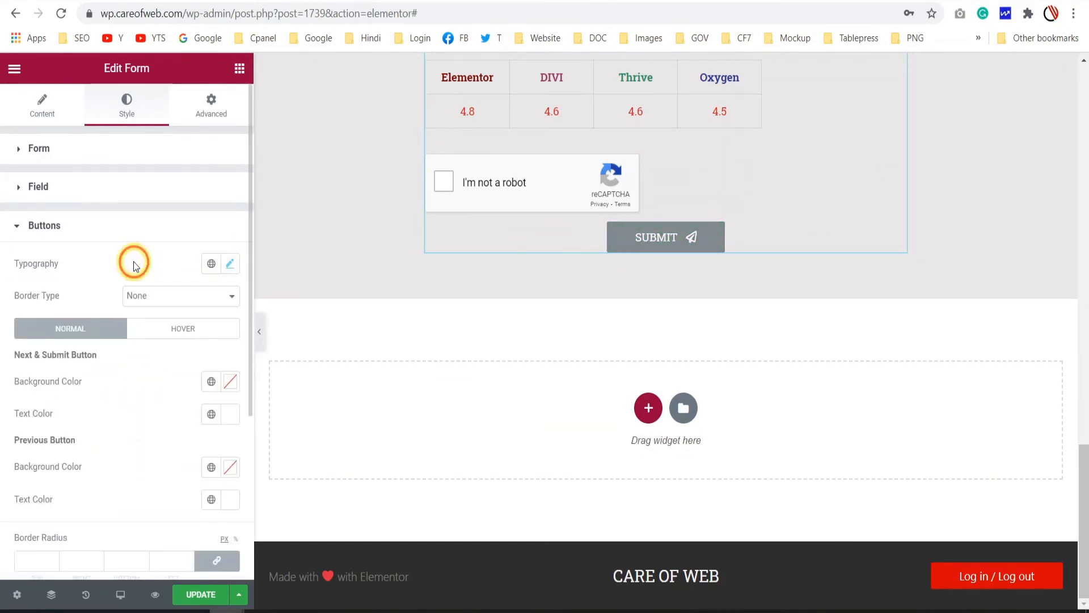
Step: Try a Dotted border on the form's buttons, then set the border type back to None
click(175, 297)
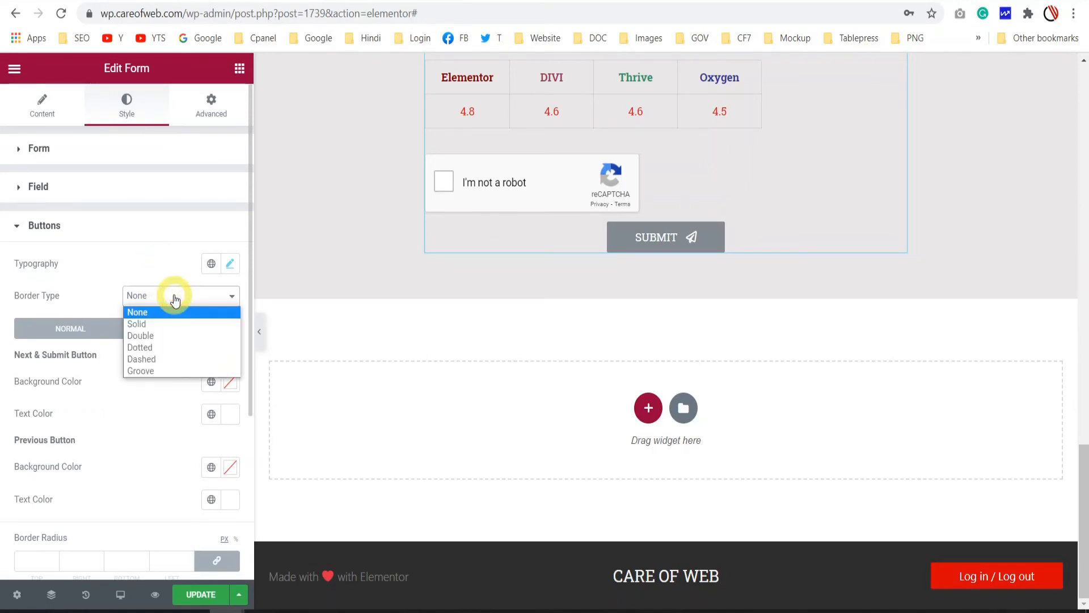
click(165, 350)
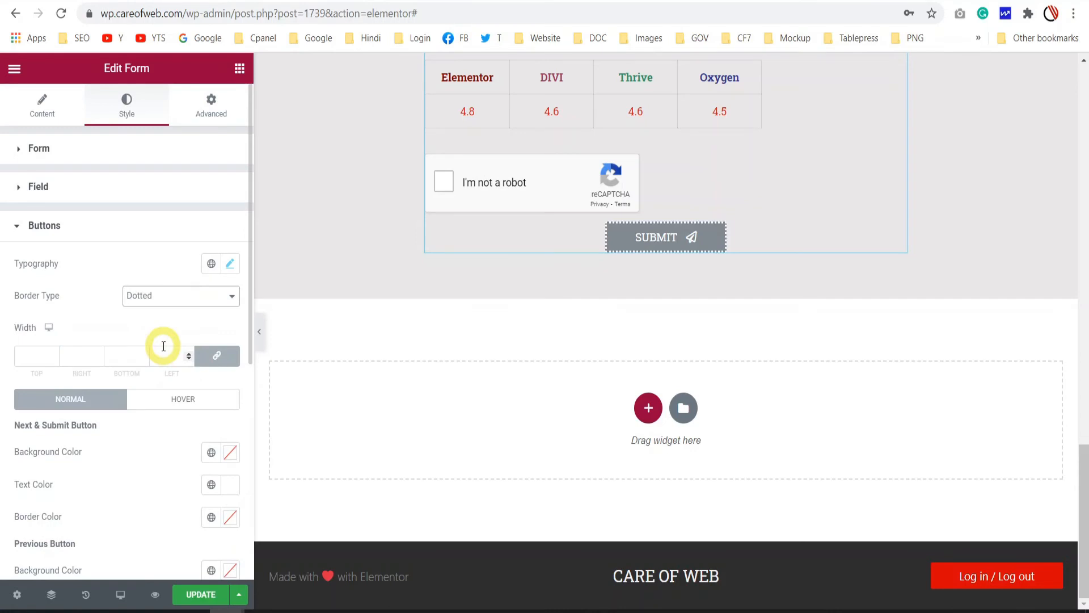
click(178, 295)
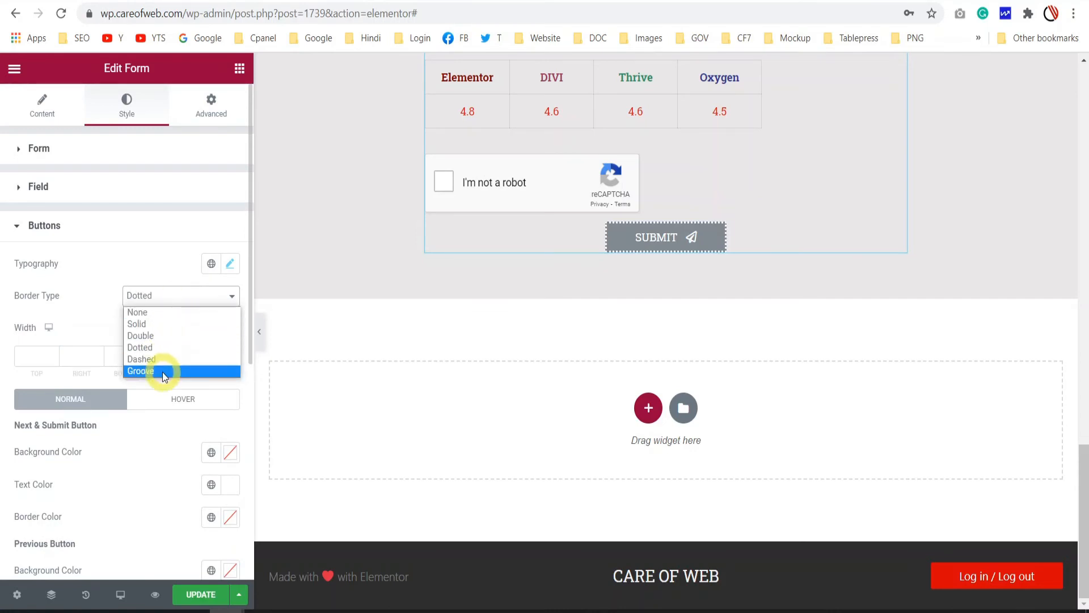
click(159, 314)
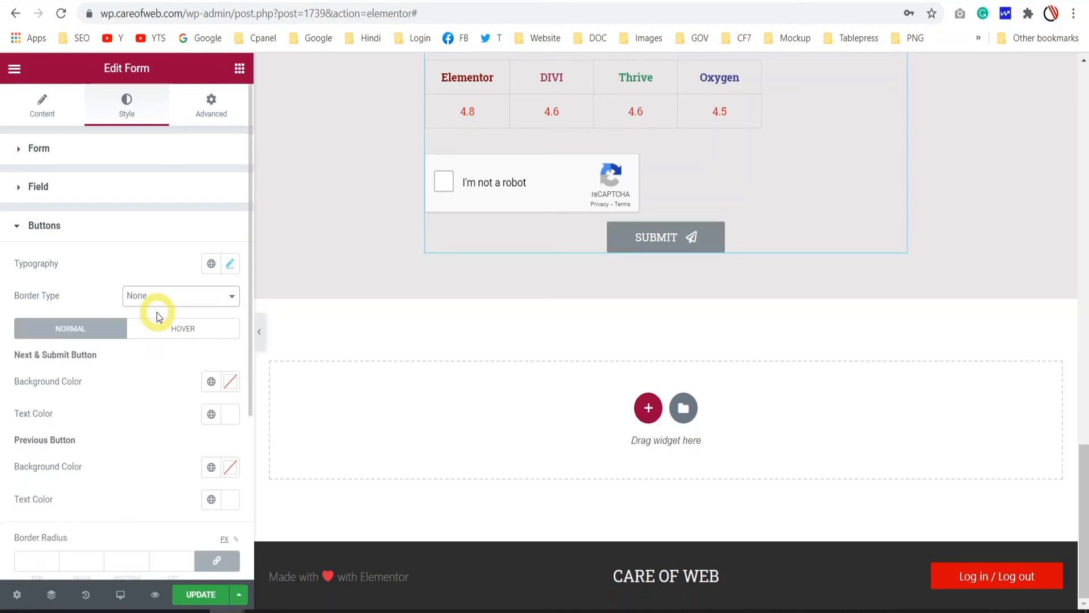
Step: Set the normal-state background color of the Next & Submit button to red #E90B0B
scroll(142, 307, down, 2)
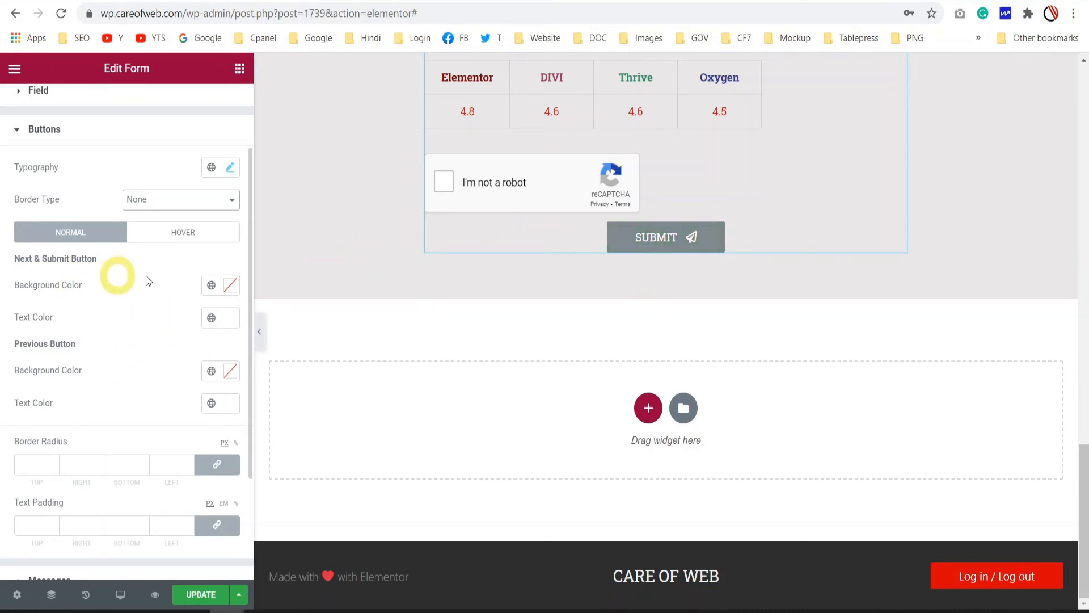
click(232, 285)
click(221, 352)
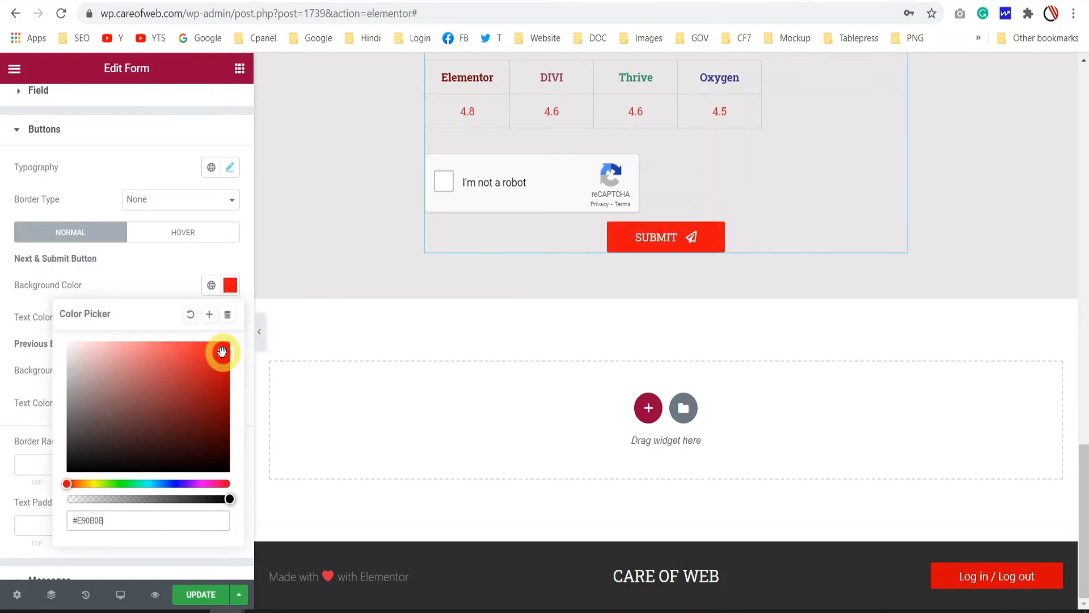
click(208, 328)
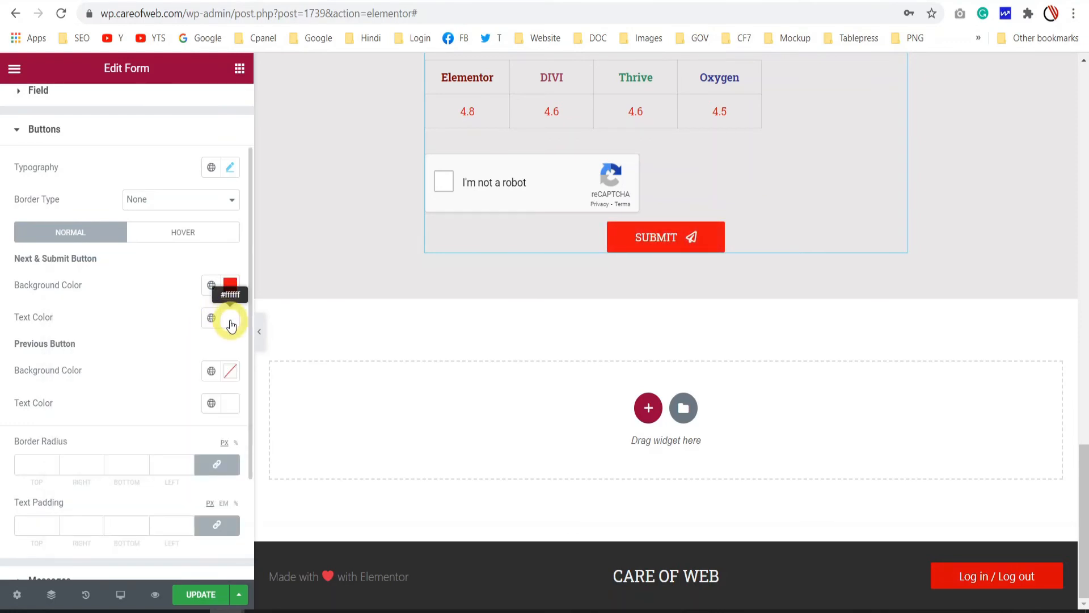
Step: Set the hover background color of the Next & Submit button to black
click(183, 235)
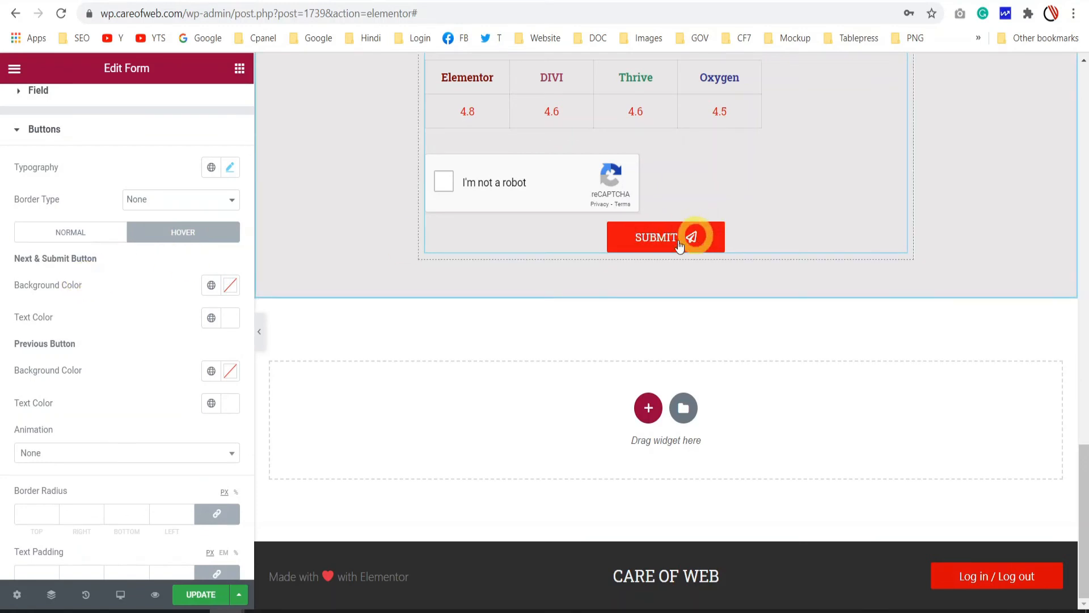
click(228, 285)
click(226, 468)
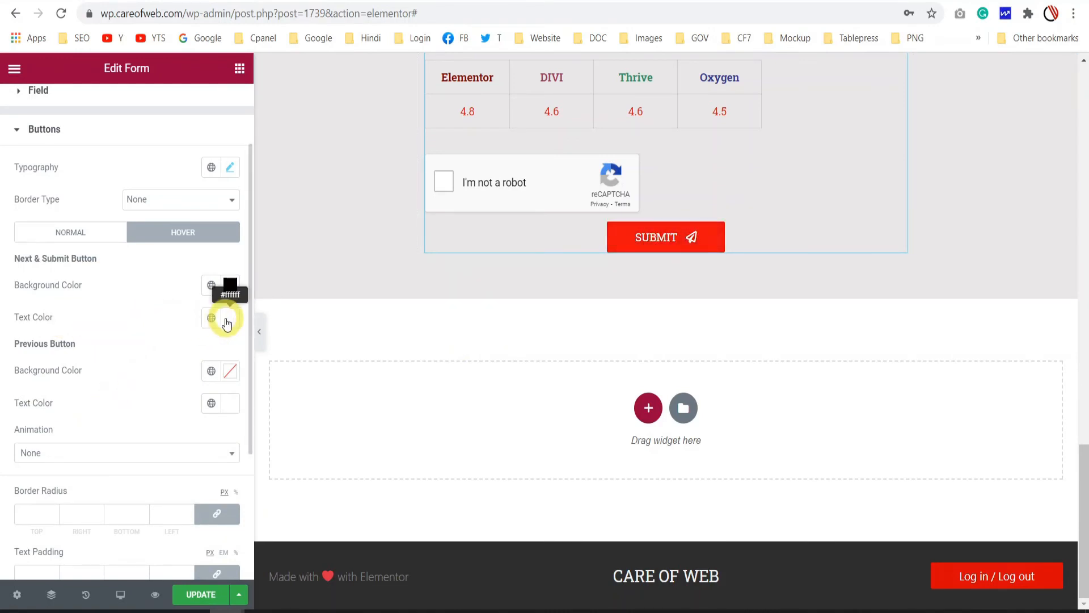
Step: Apply the Grow hover animation to the form's buttons
scroll(198, 342, down, 2)
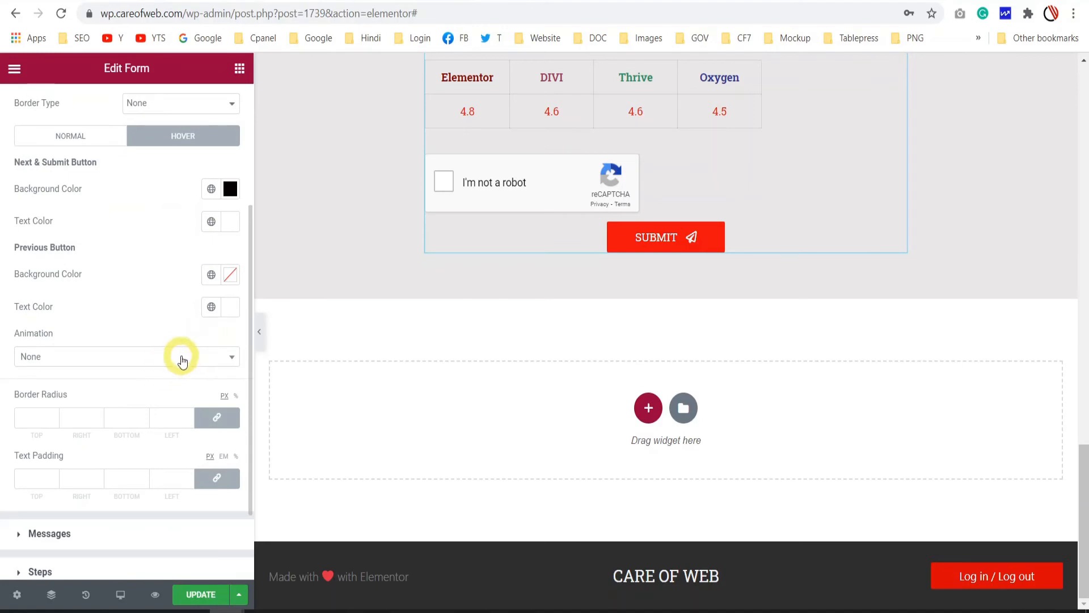
click(179, 356)
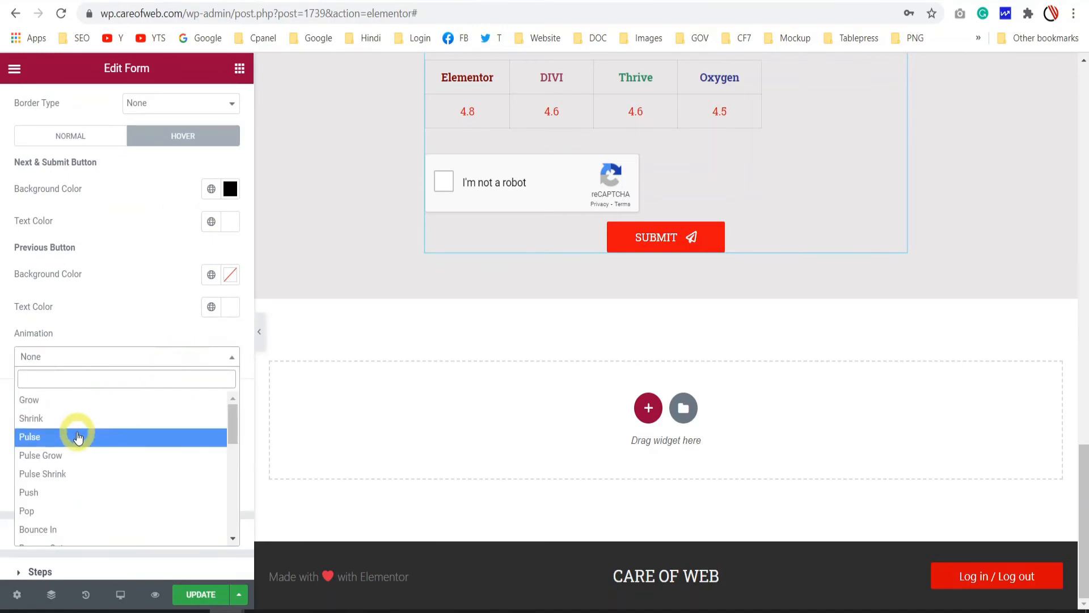
click(68, 400)
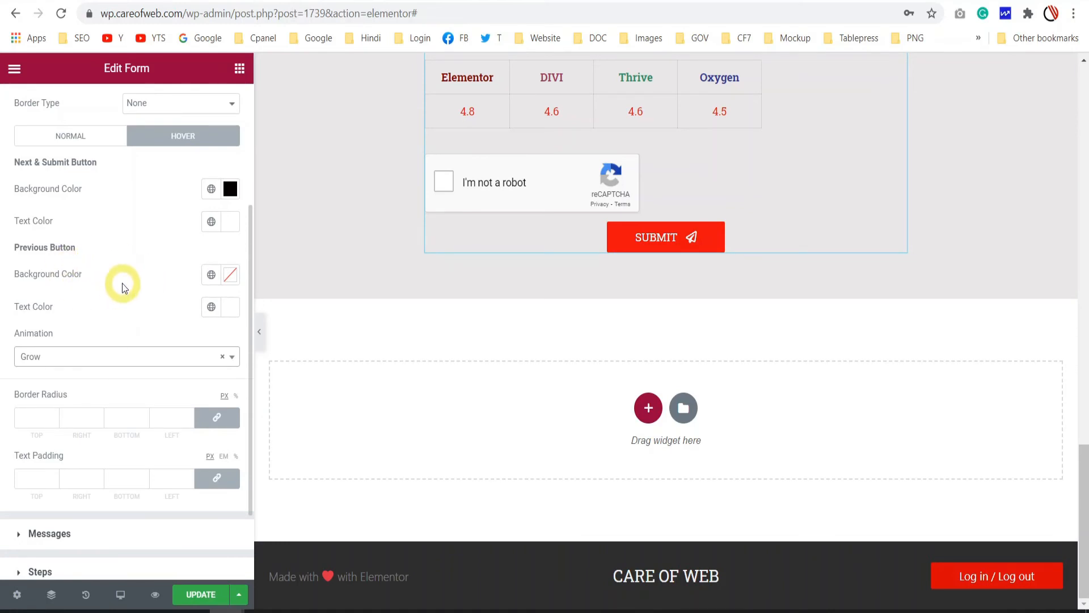
Step: Set the form buttons' border radius to 20 px on all four corners
scroll(121, 284, up, 2)
click(79, 230)
scroll(142, 330, down, 3)
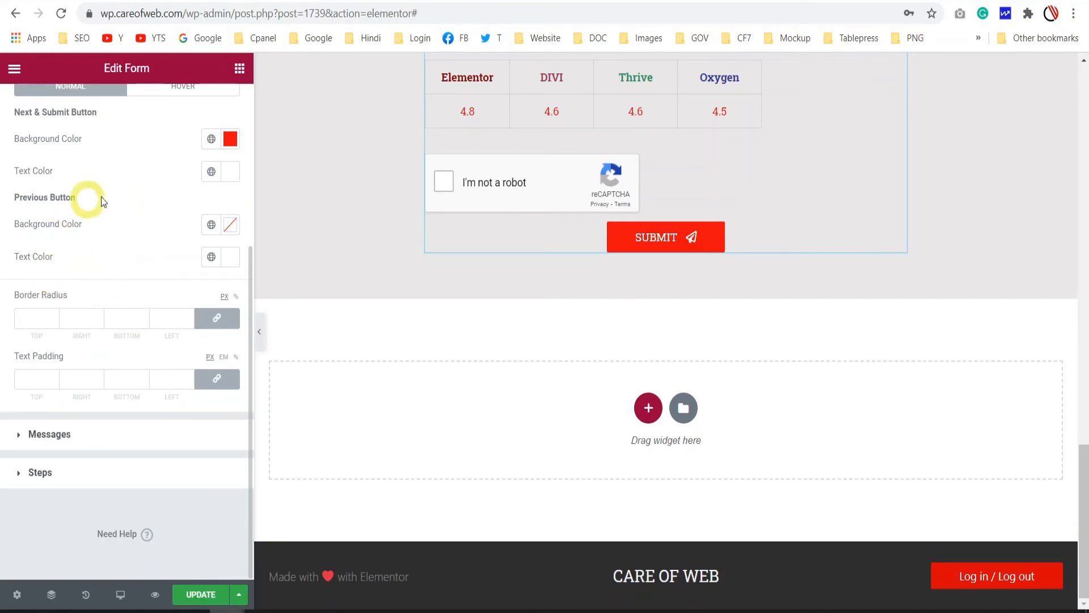
scroll(89, 243, up, 3)
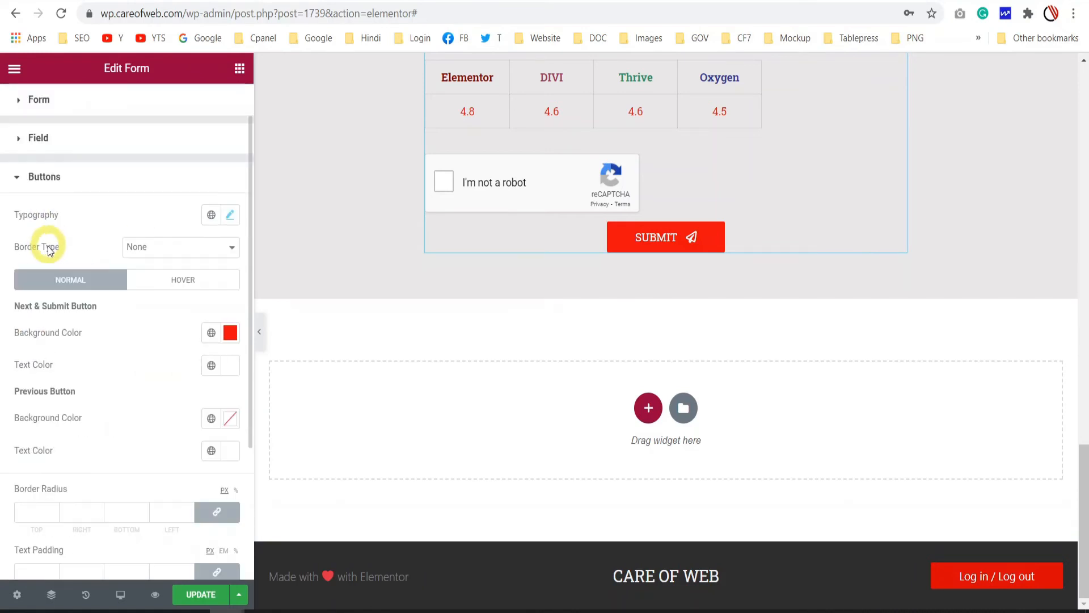
scroll(80, 227, down, 3)
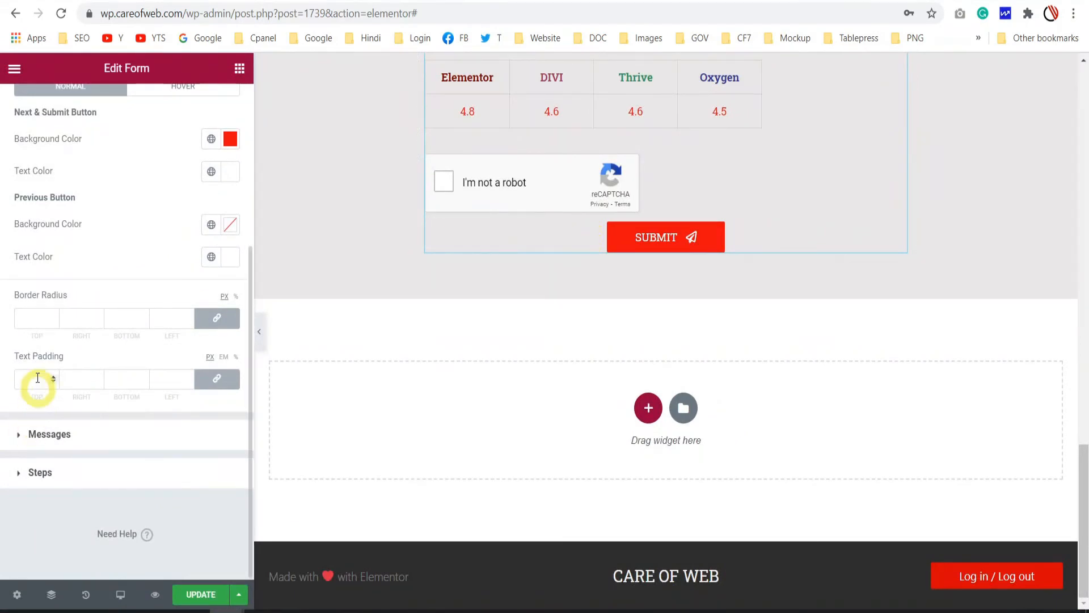
click(29, 316)
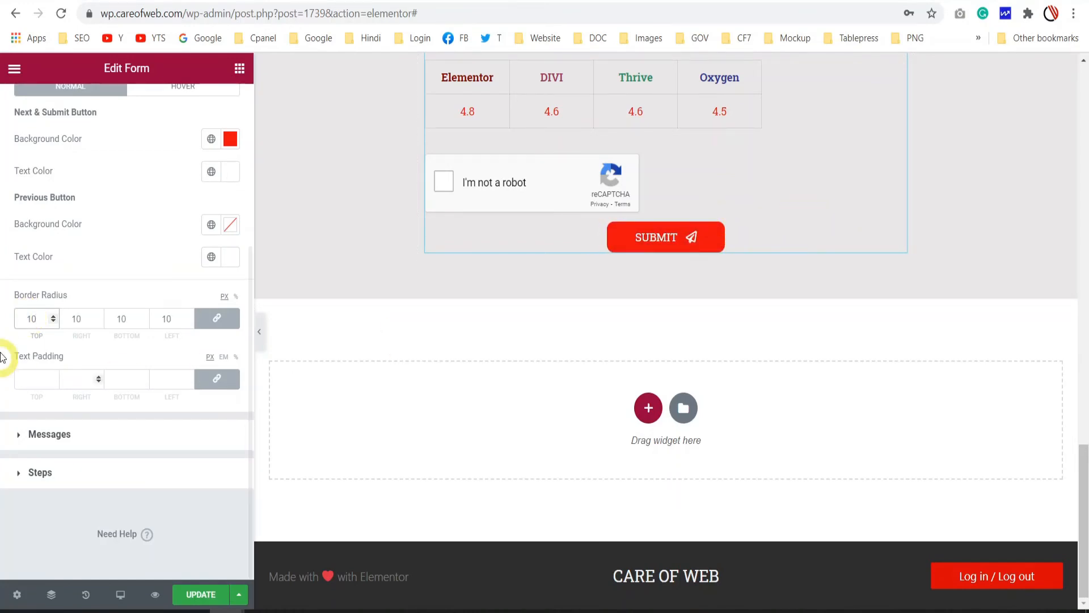
double_click(27, 318)
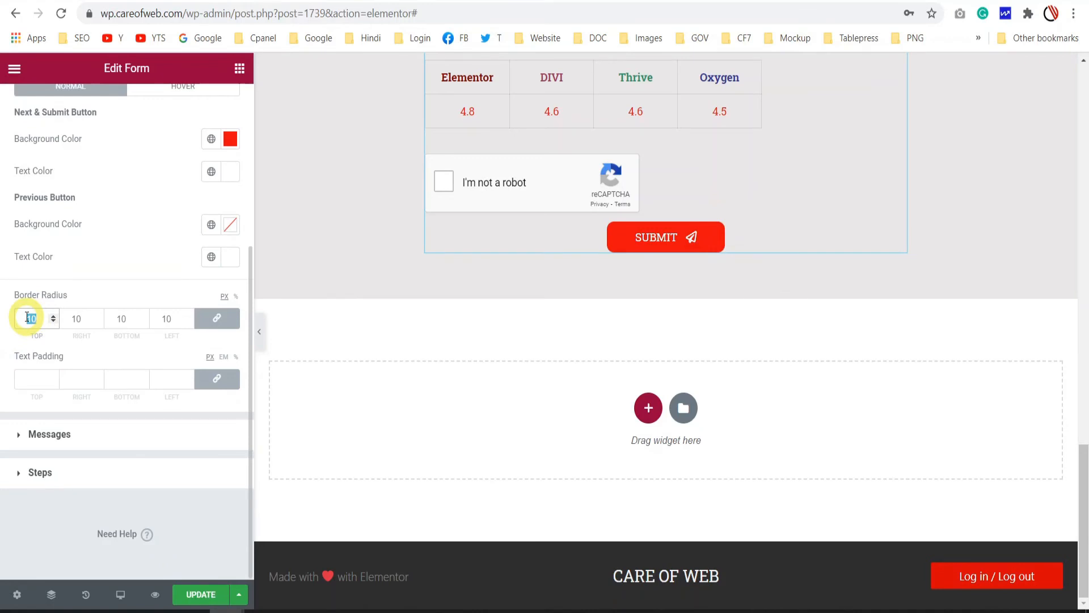
text(20)
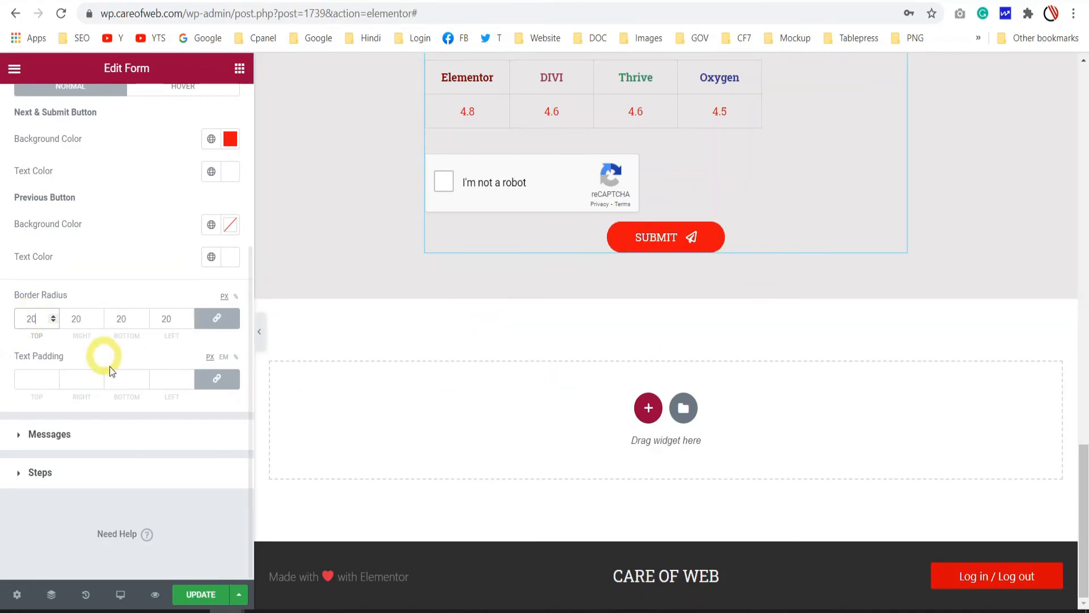
Step: Unlink the buttons' text padding and set 20 px for top and bottom, 75 px for right and left
click(218, 381)
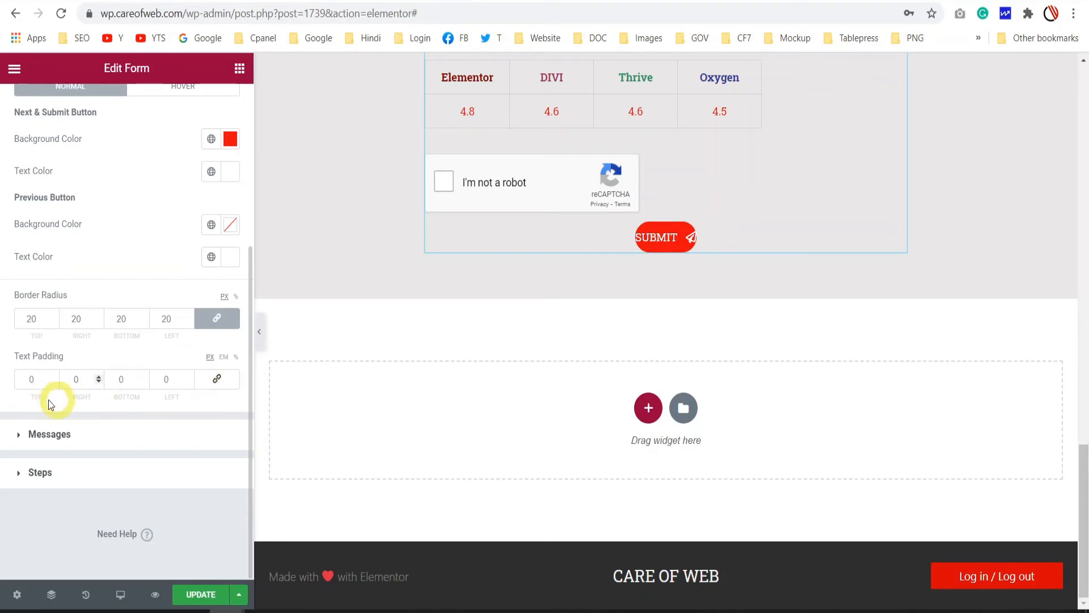
drag(38, 379, 10, 380)
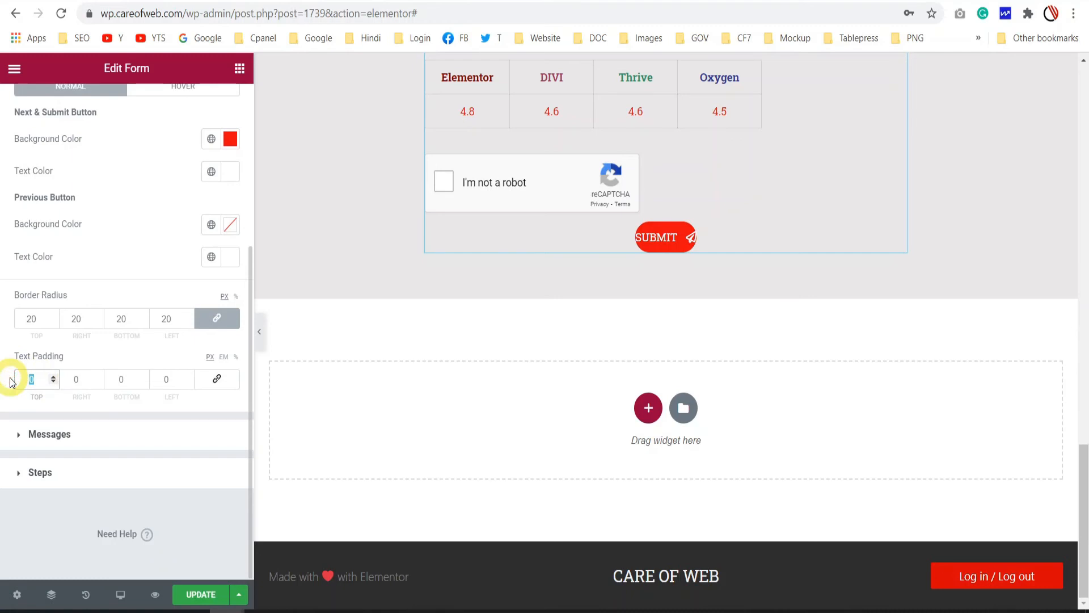
text(20)
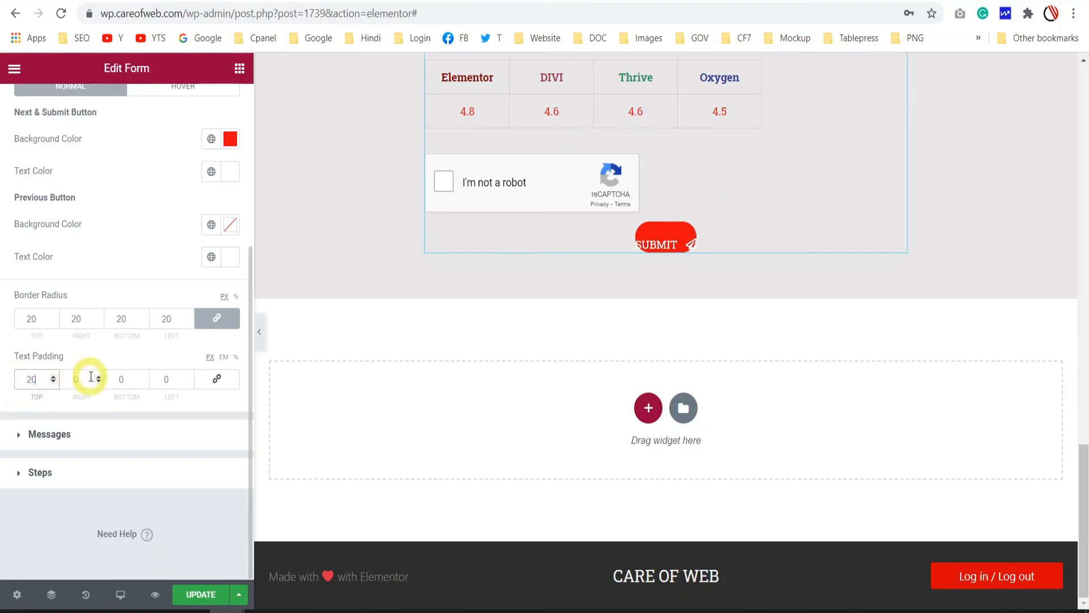
click(118, 379)
text(2)
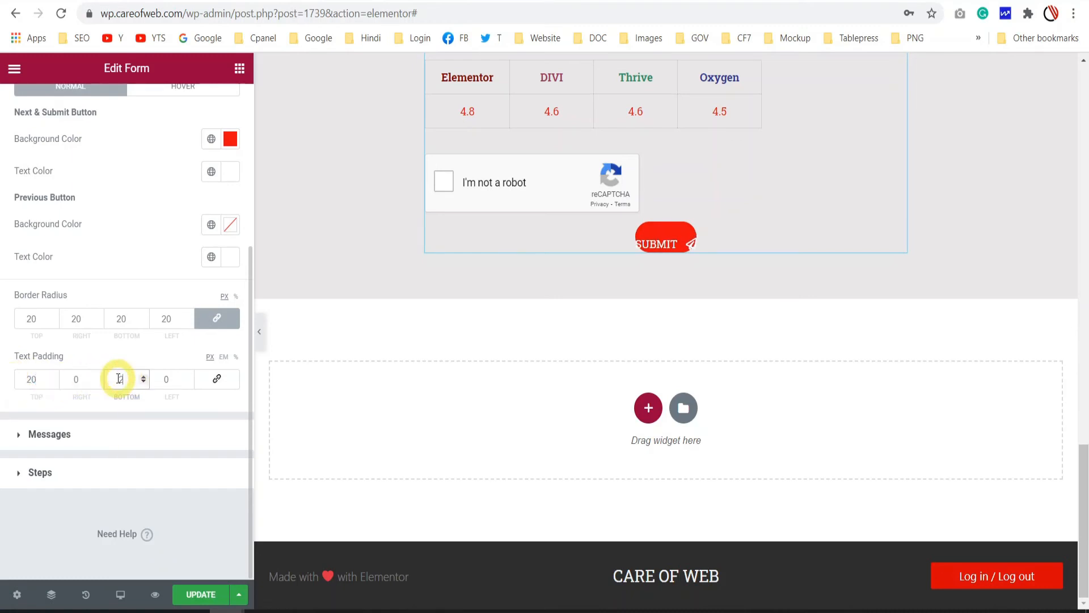
text(0)
double_click(71, 378)
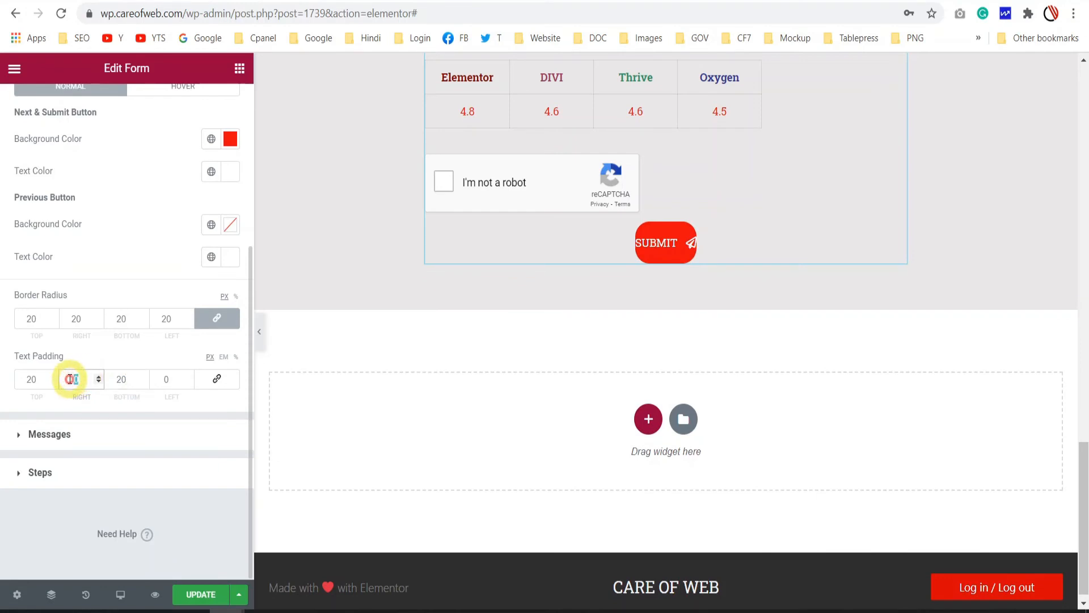
text(75)
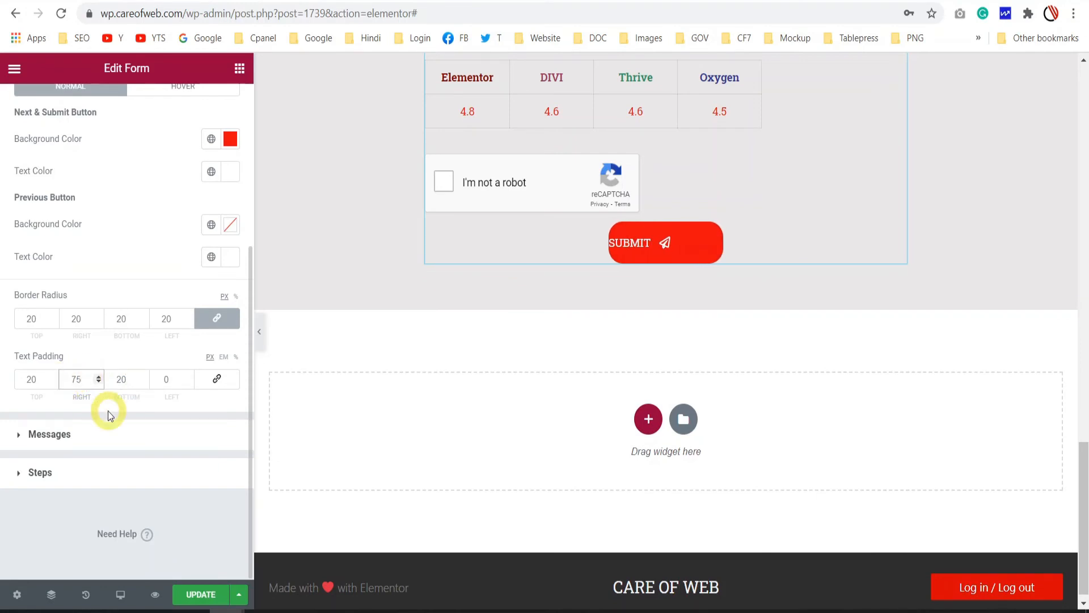
double_click(158, 373)
text(75)
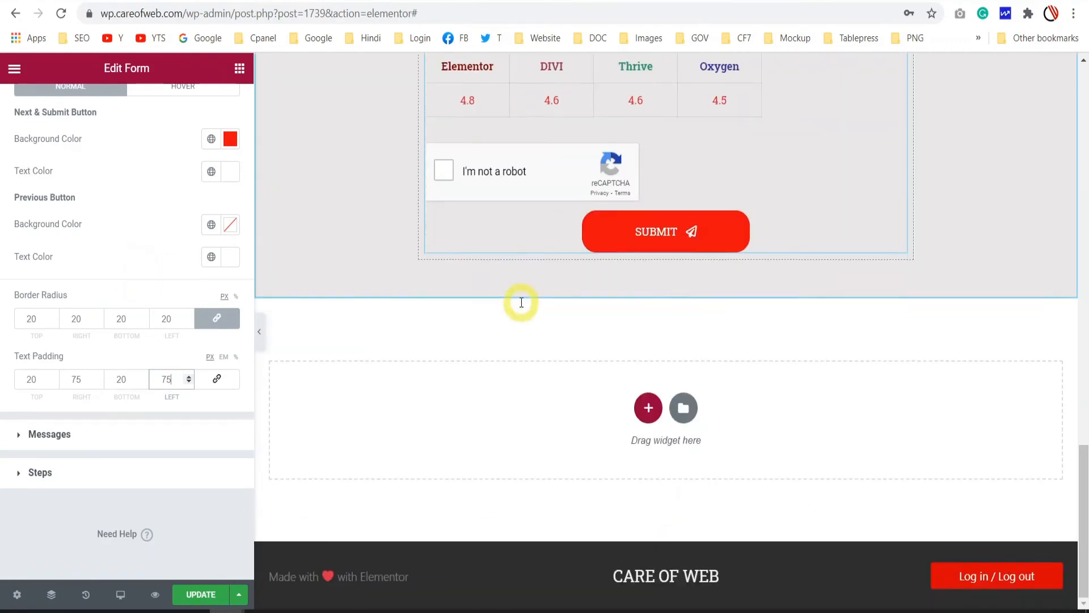
Step: Set the form's success message color to green #02881F
click(47, 432)
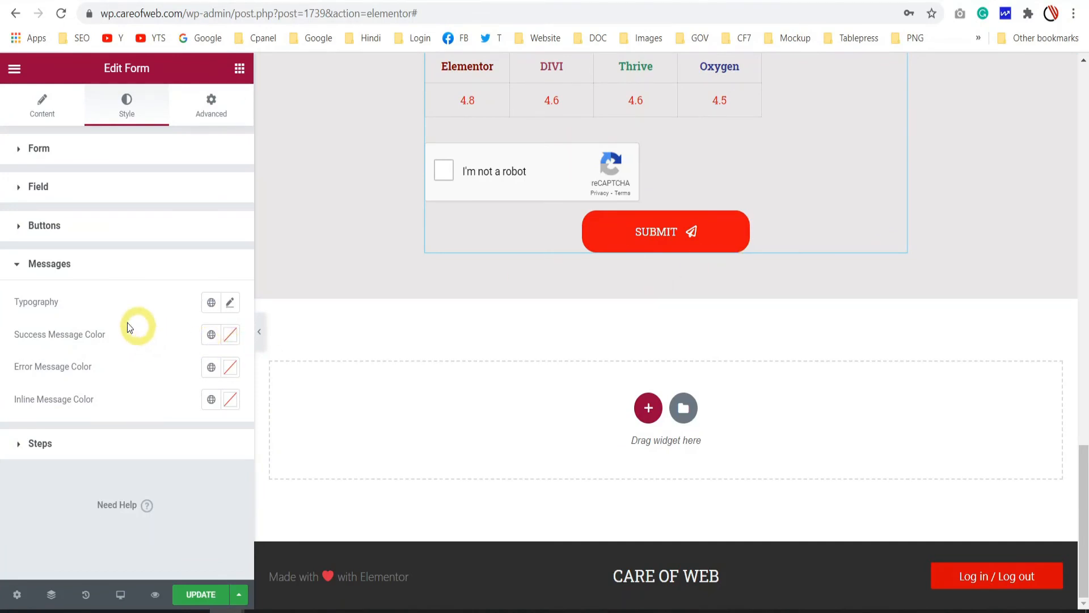
click(230, 336)
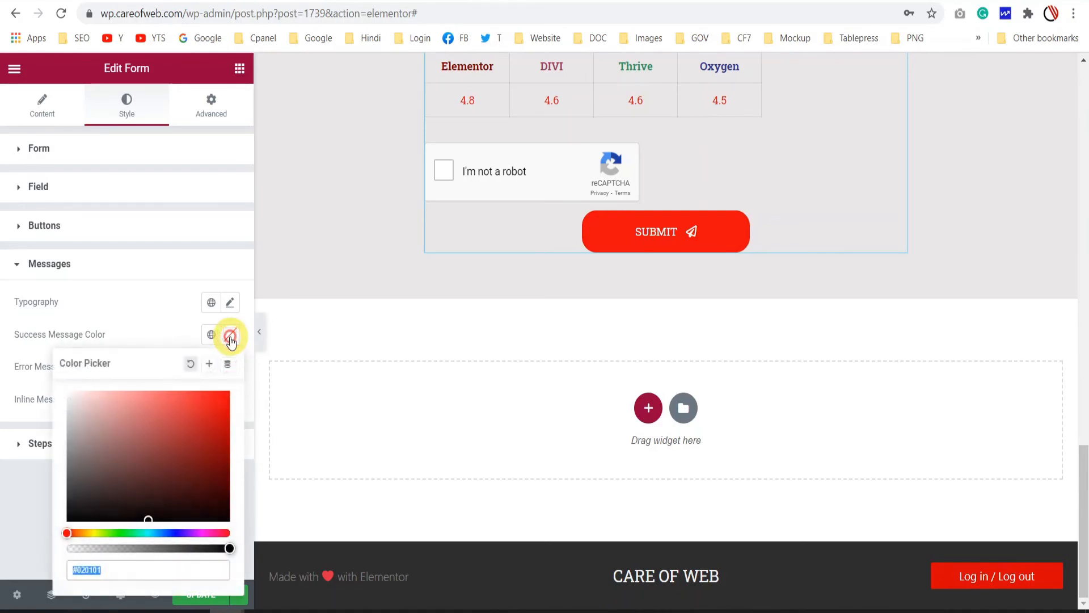
click(126, 534)
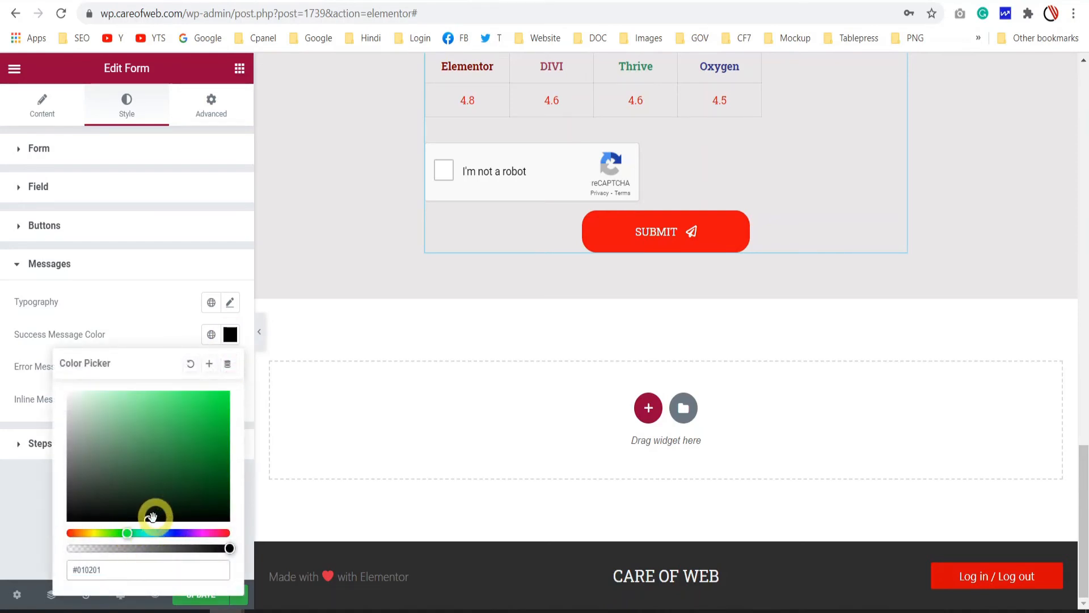
click(226, 459)
drag(225, 458, 226, 452)
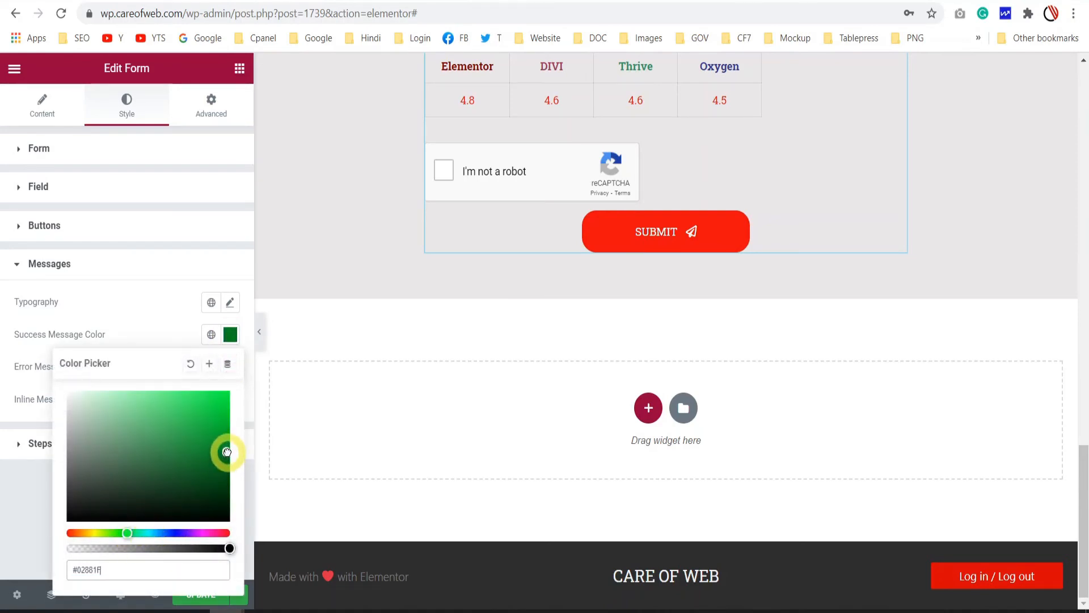
click(151, 316)
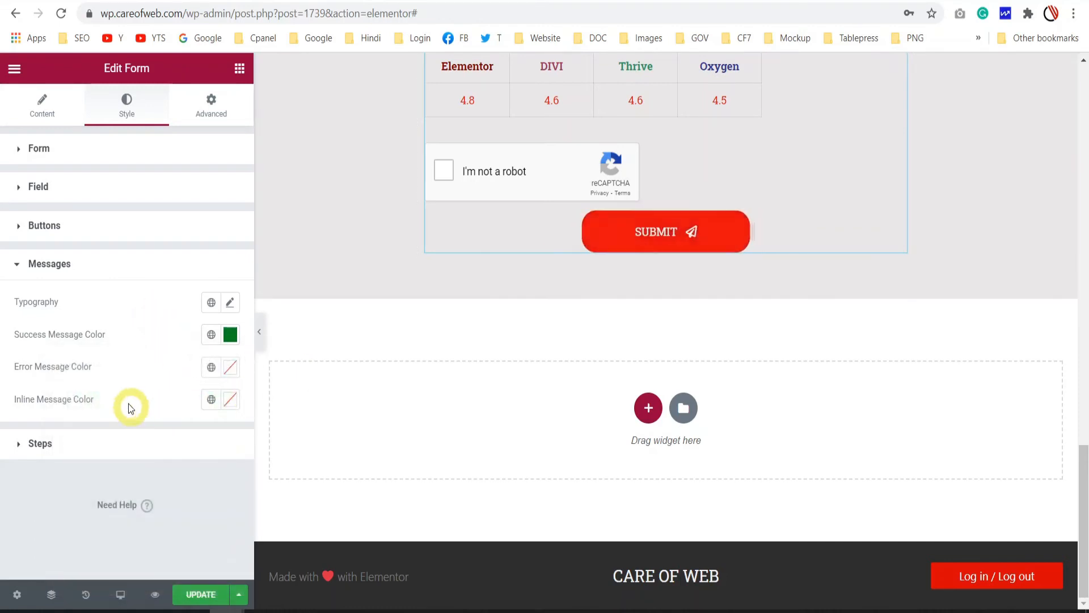
Step: Set the form's error message color to red #D20707 and the inline message color to blue
click(230, 368)
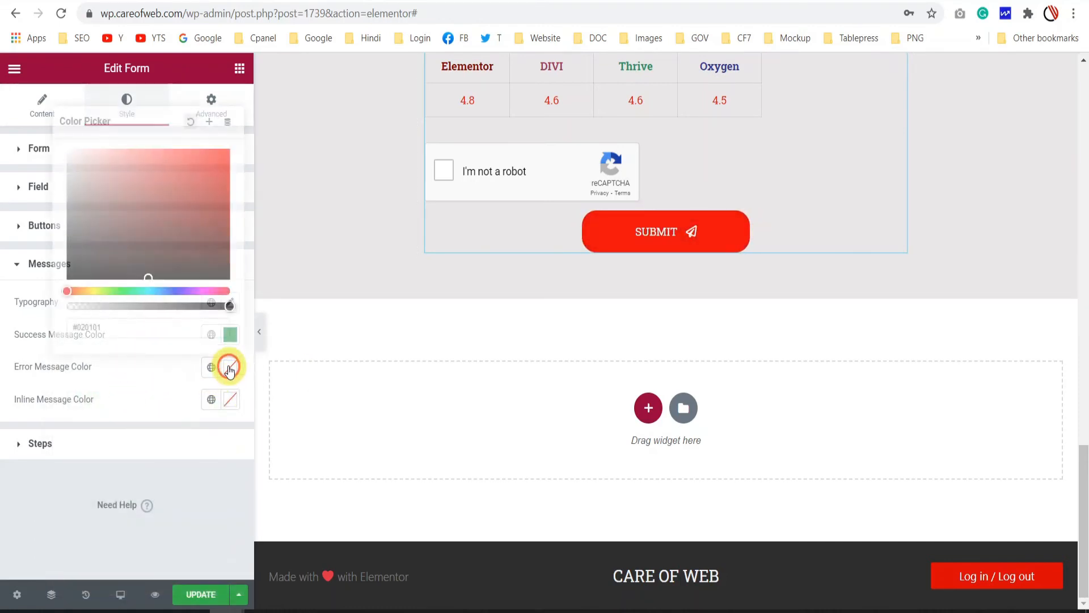
click(225, 166)
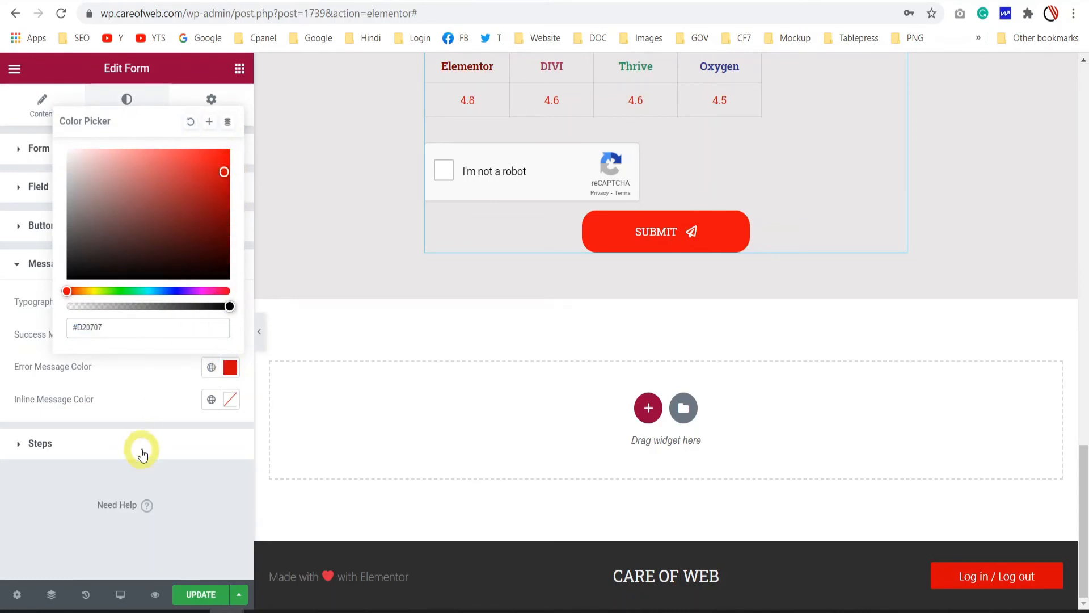
click(222, 411)
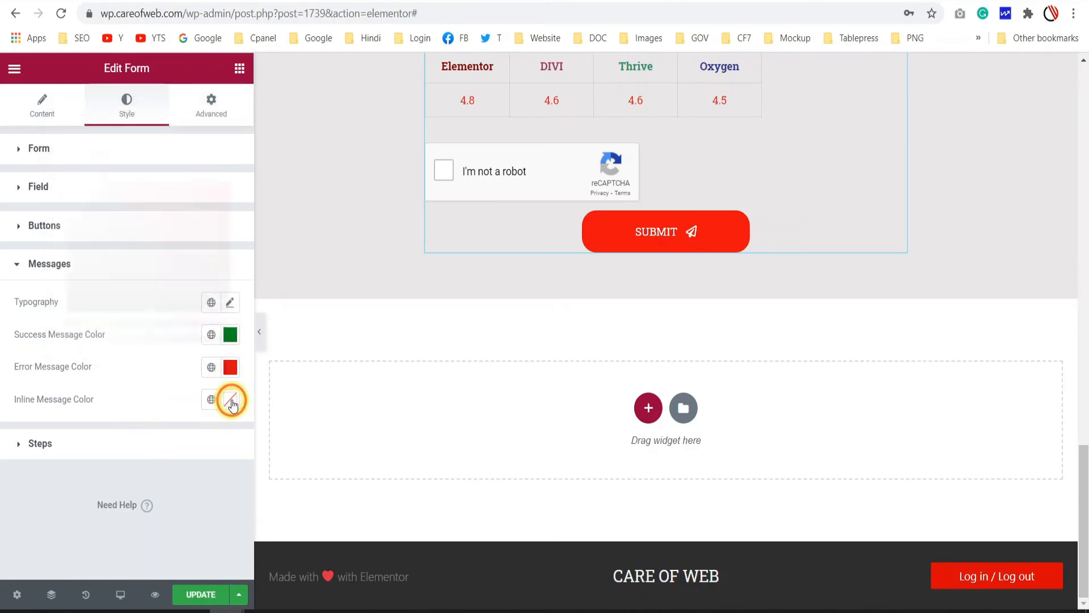
click(229, 400)
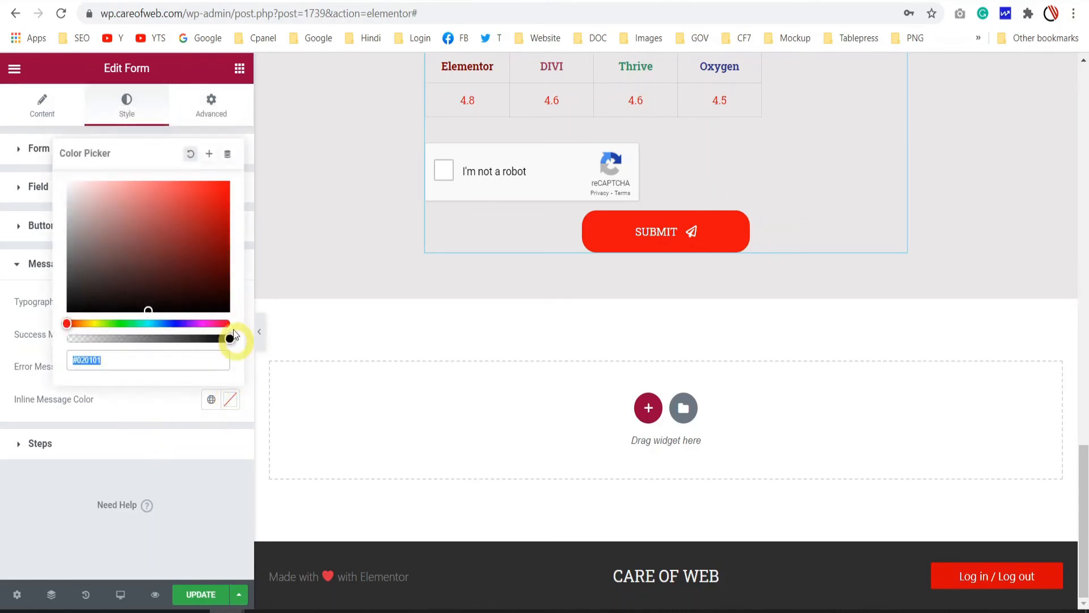
click(173, 322)
Step: Look through the form's Steps styling and Advanced settings, and update the page
click(86, 443)
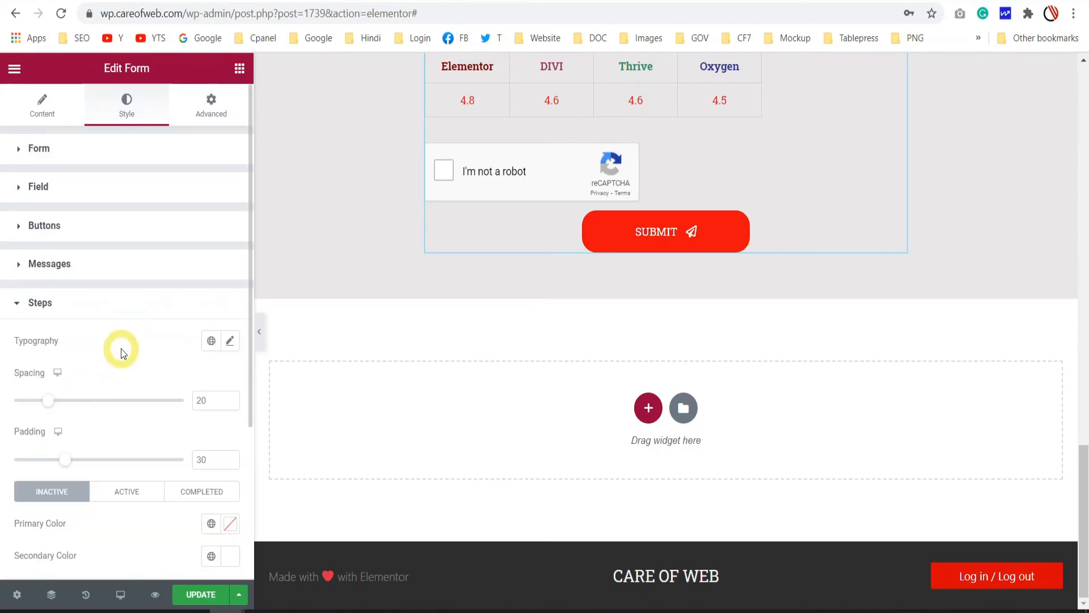
click(139, 314)
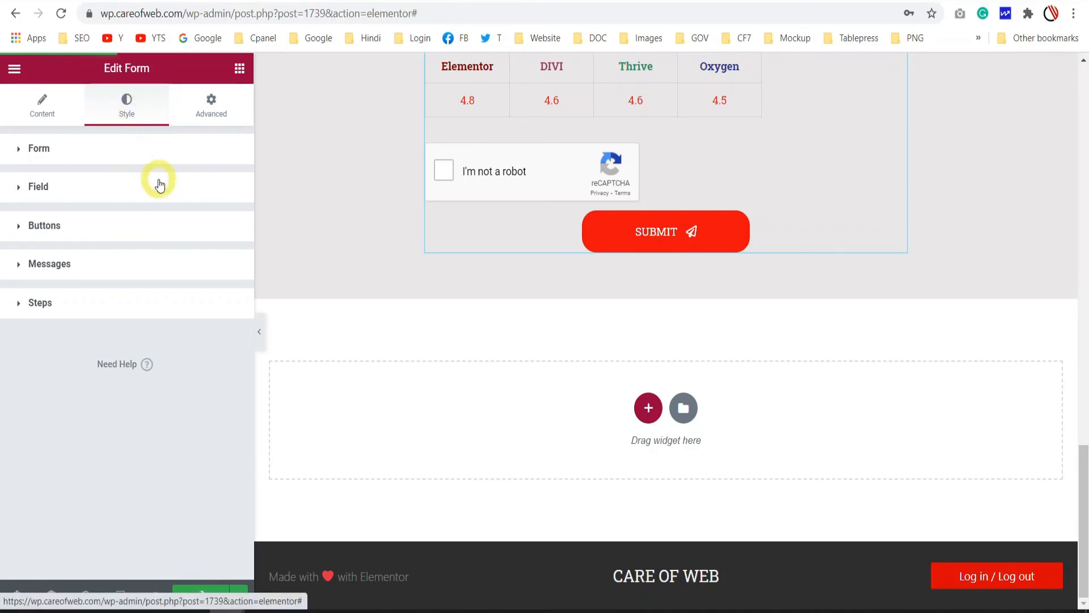
click(179, 120)
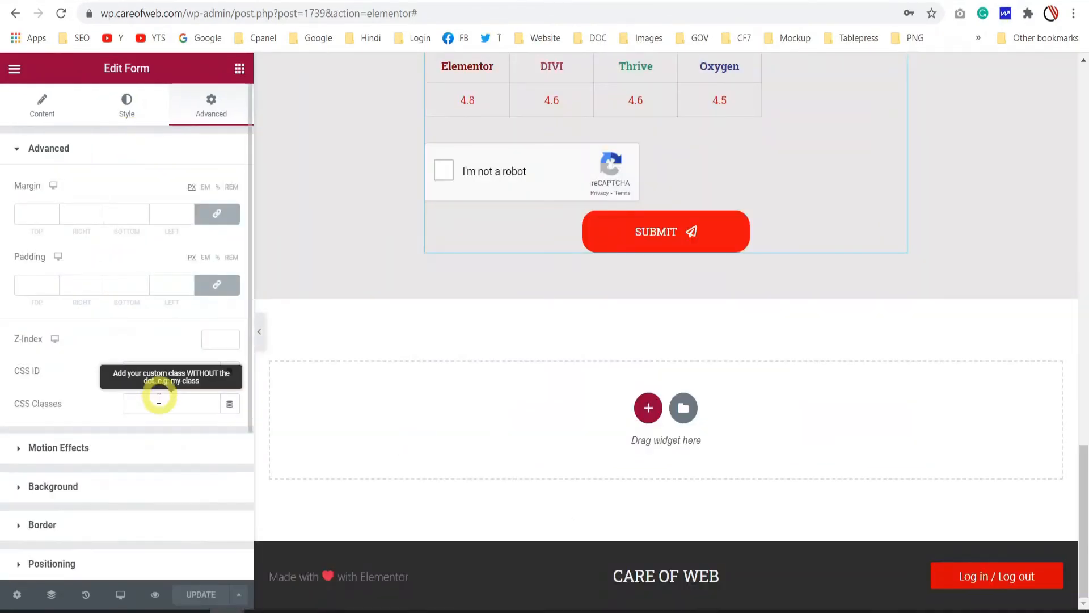
scroll(769, 241, up, 4)
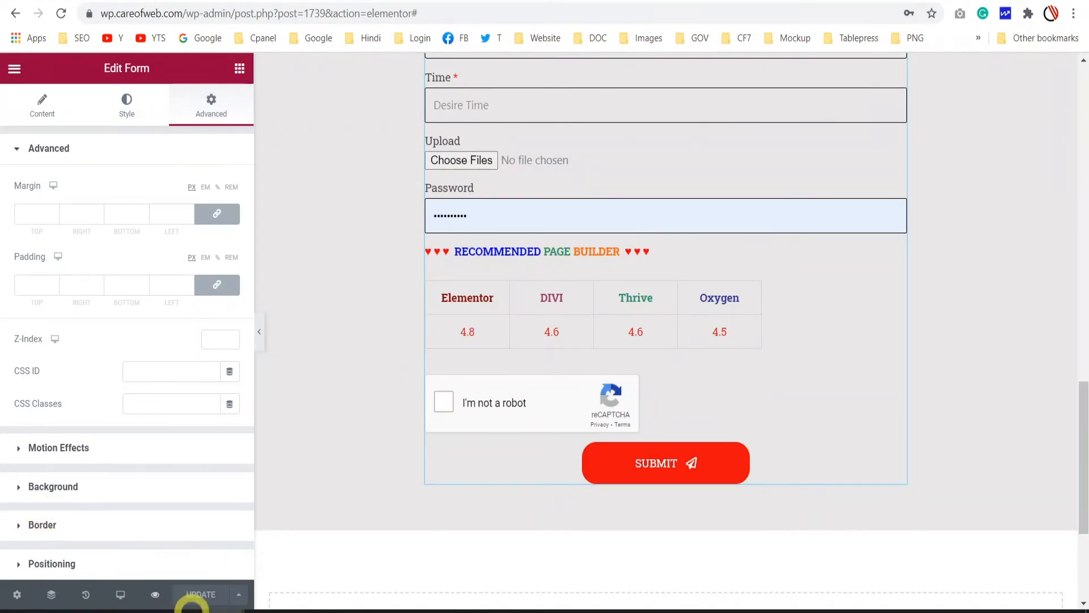
Step: Switch to the incognito window with the published form page and reload it to check the styled fields
mouse_move(224, 611)
click(287, 579)
key(F5)
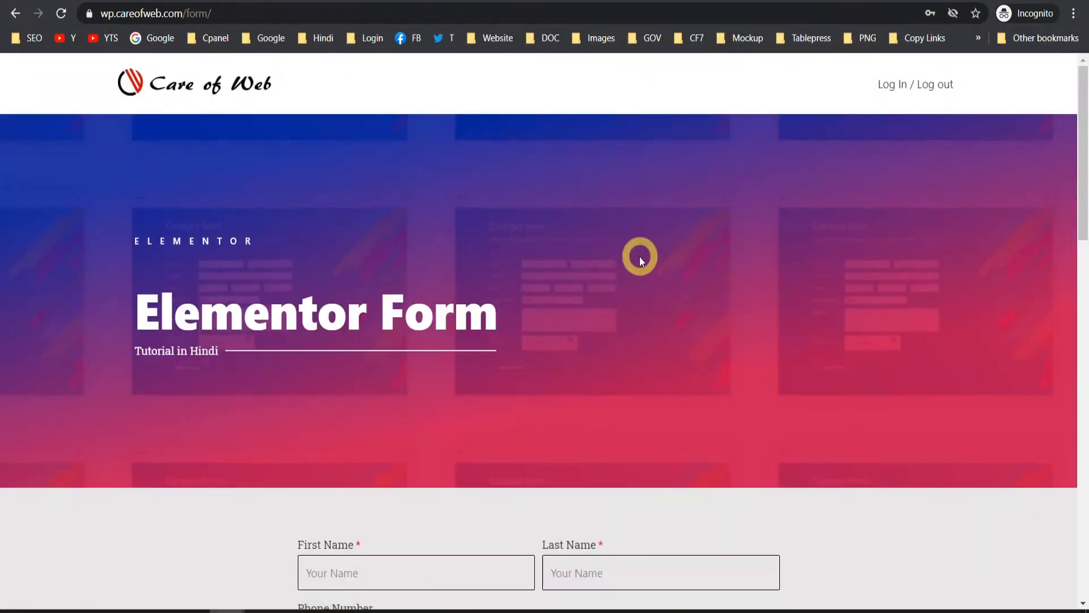
scroll(639, 256, down, 8)
scroll(669, 270, up, 4)
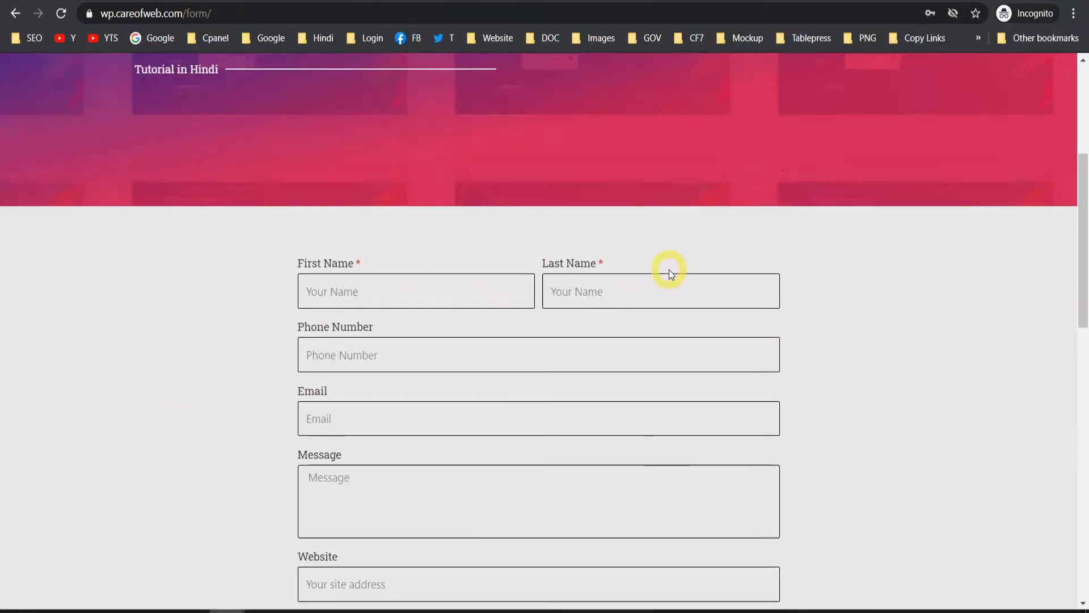
scroll(476, 291, down, 1)
Step: Fill in the published form with test details, including website careofweb.com and age 17, and check the upload field's inline message color
click(436, 267)
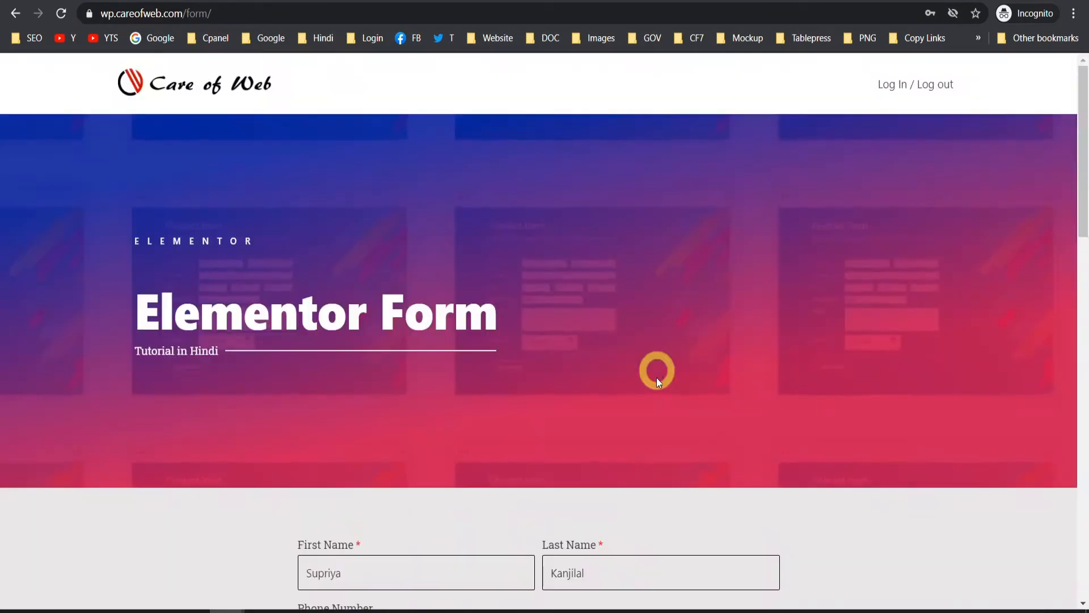
scroll(656, 369, down, 5)
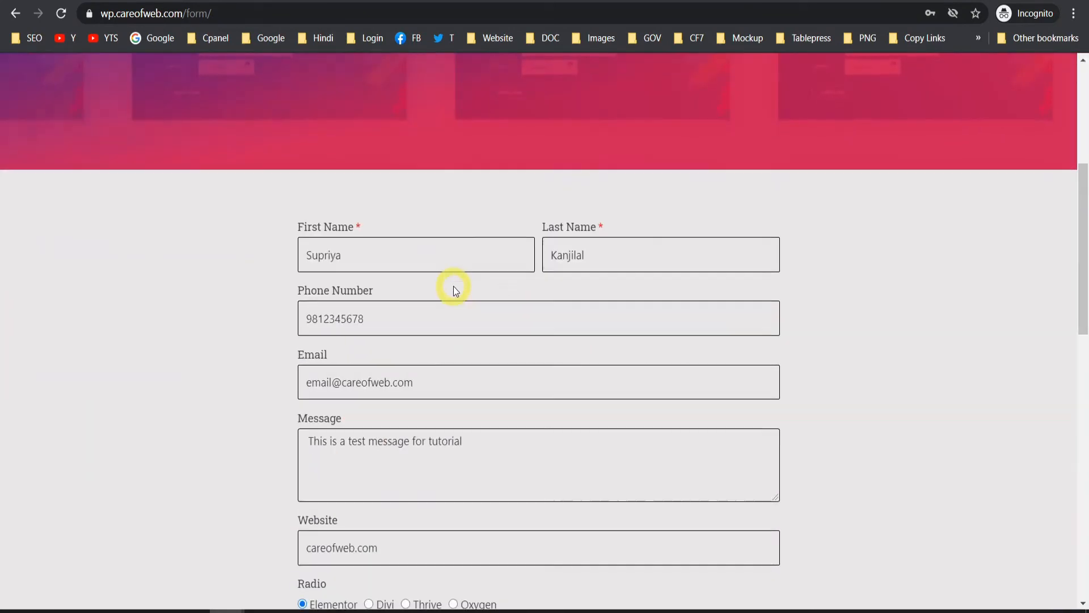
scroll(452, 290, down, 2)
scroll(454, 287, down, 9)
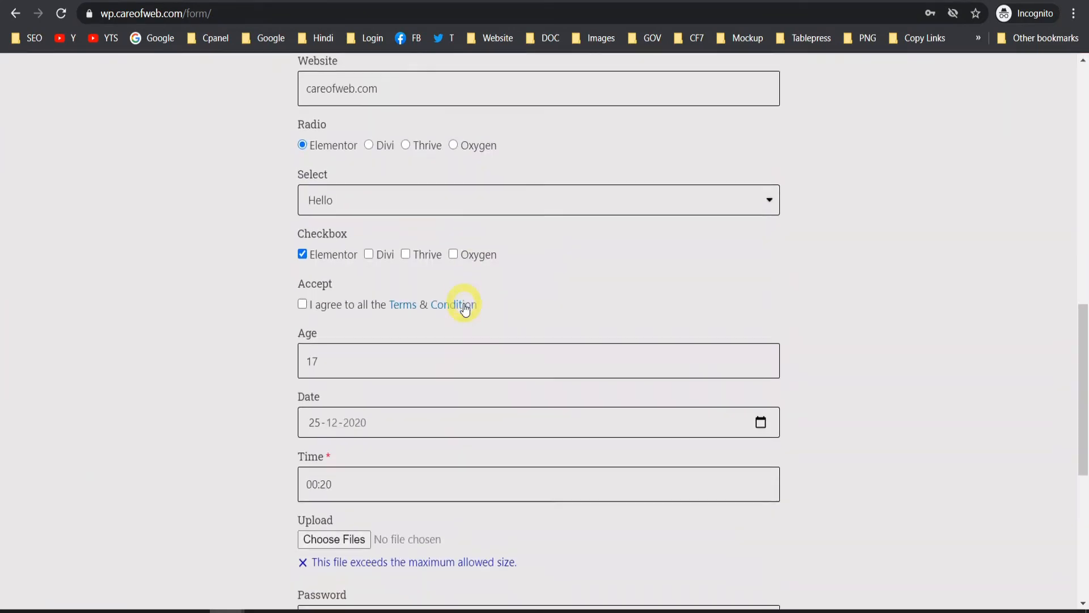
scroll(464, 291, up, 3)
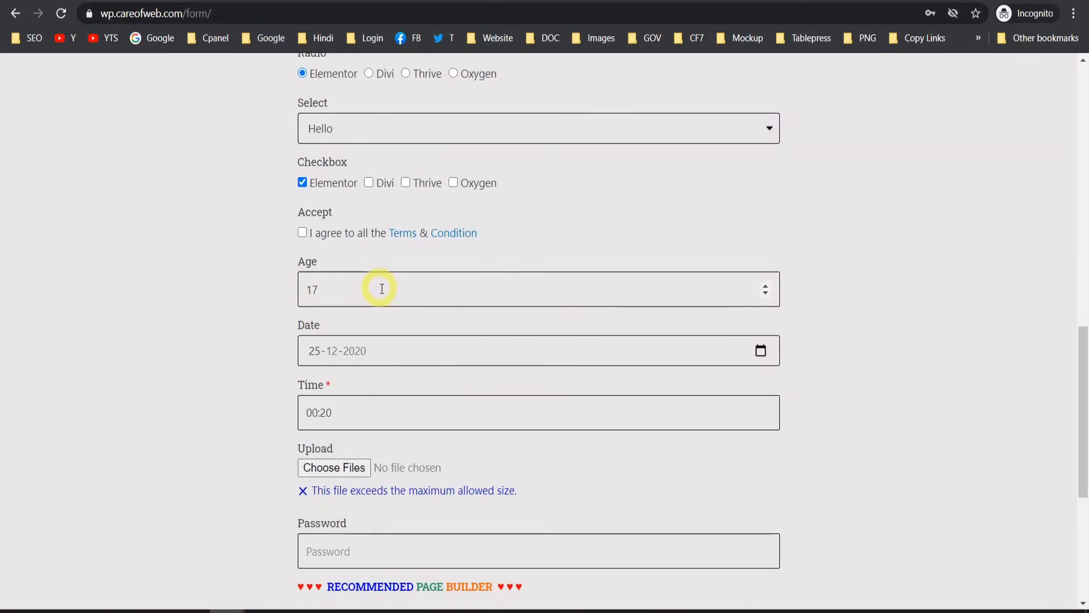
scroll(383, 290, down, 3)
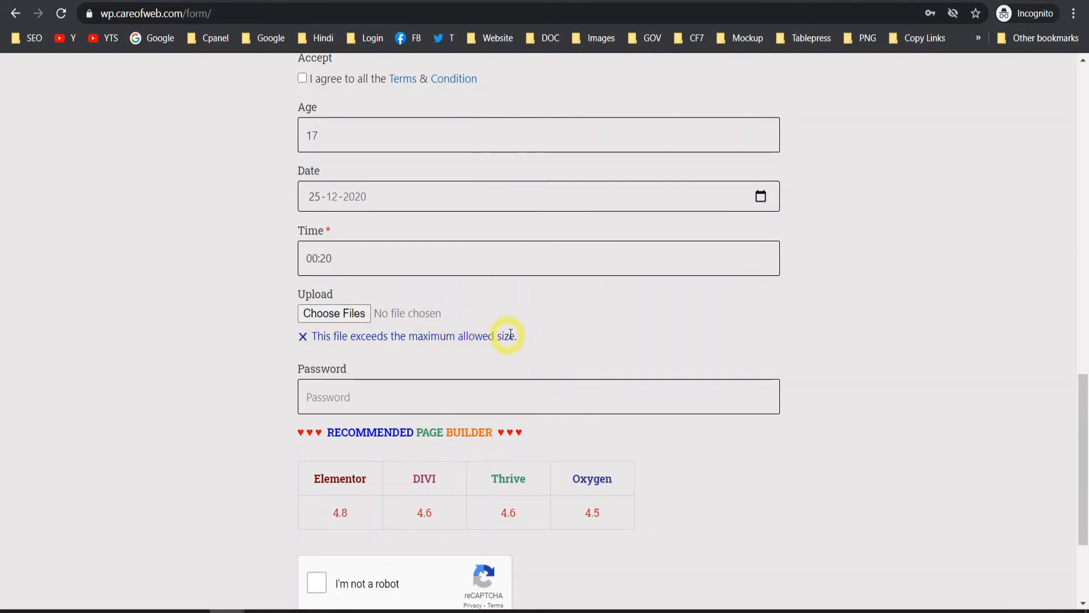
Step: Mark the reCAPTCHA check and try to submit the test form
scroll(544, 324, down, 3)
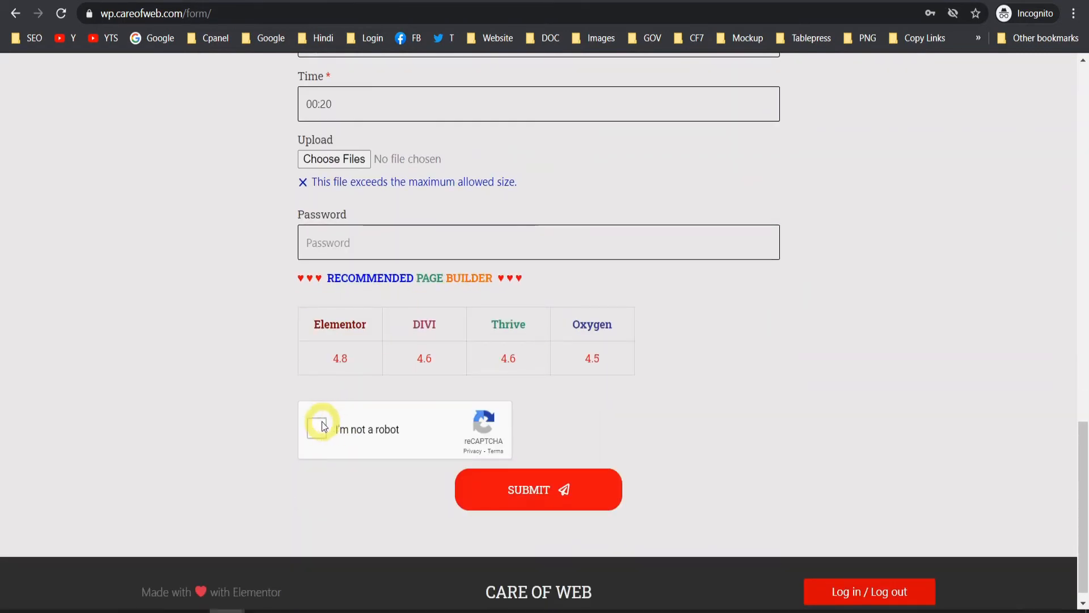
click(319, 430)
click(528, 492)
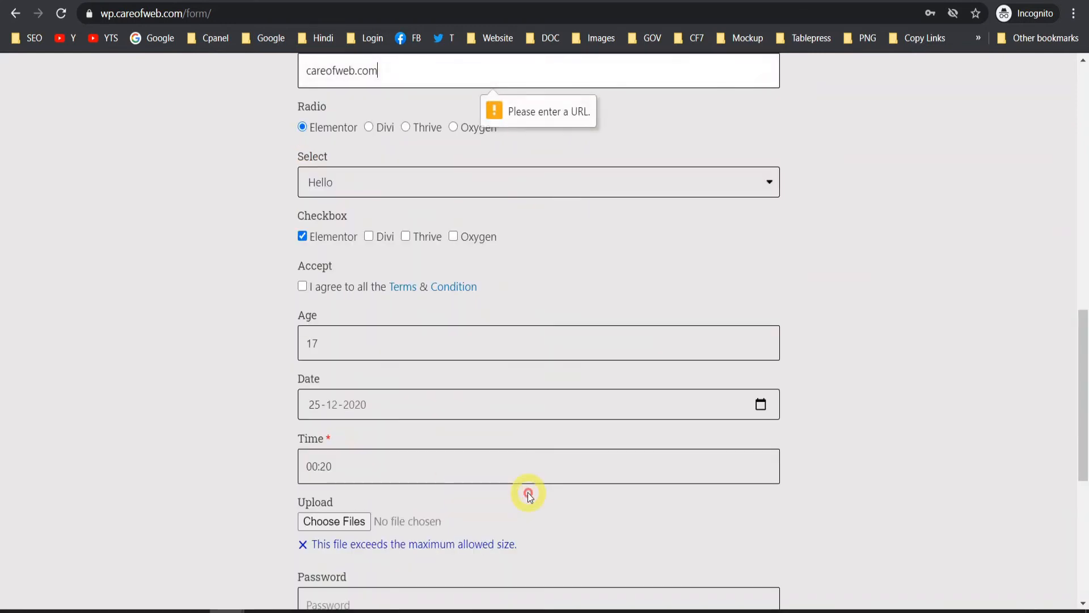
scroll(527, 341, up, 3)
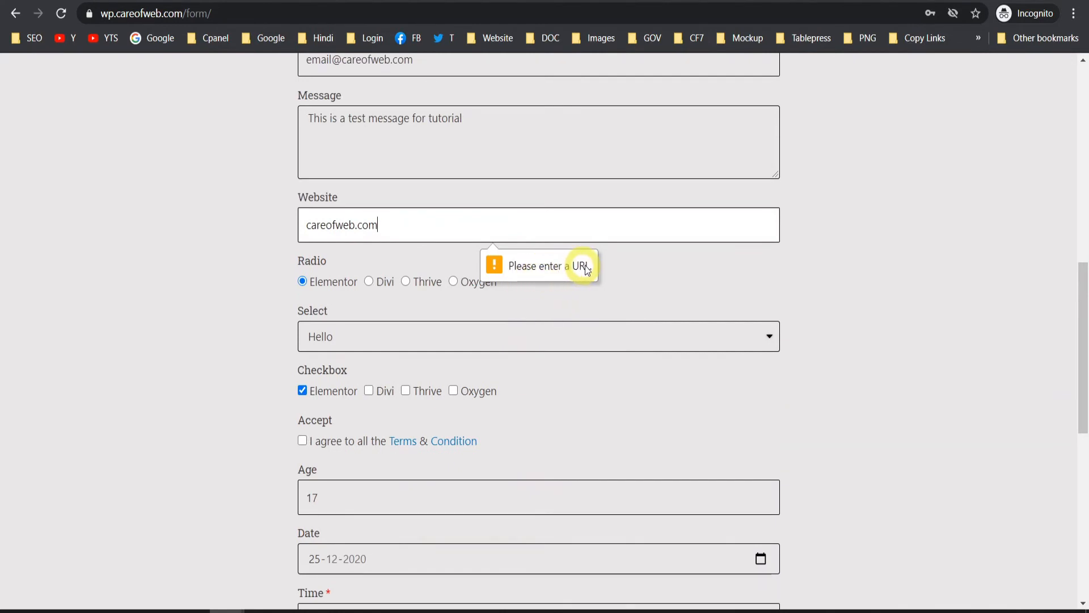
click(305, 225)
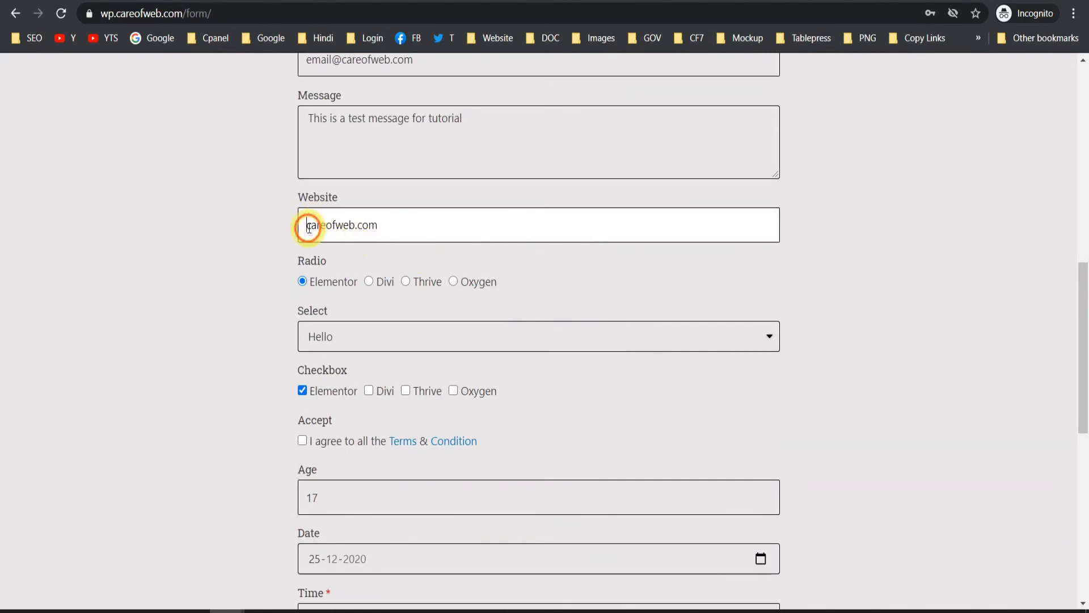
text(ps://)
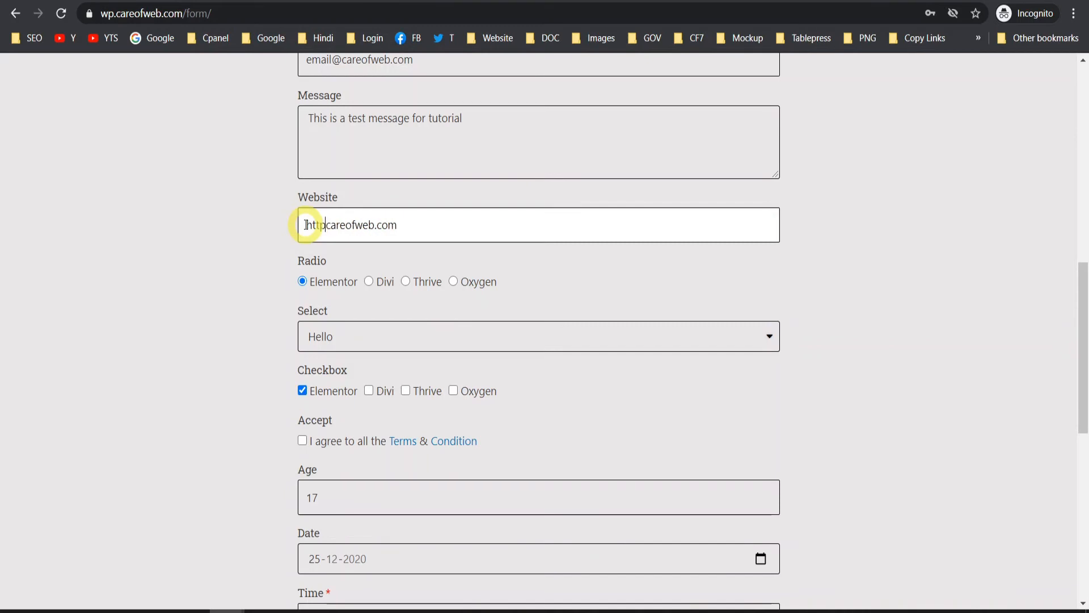
scroll(639, 382, down, 9)
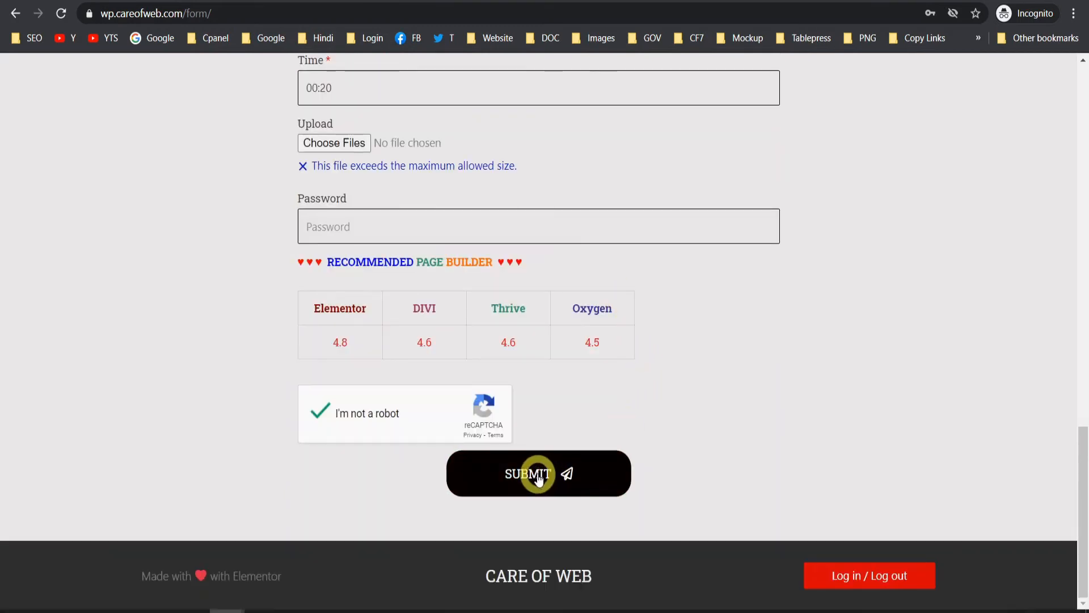
click(560, 471)
Step: Set the age to 18 and submit the test form
scroll(537, 316, up, 1)
scroll(536, 316, up, 1)
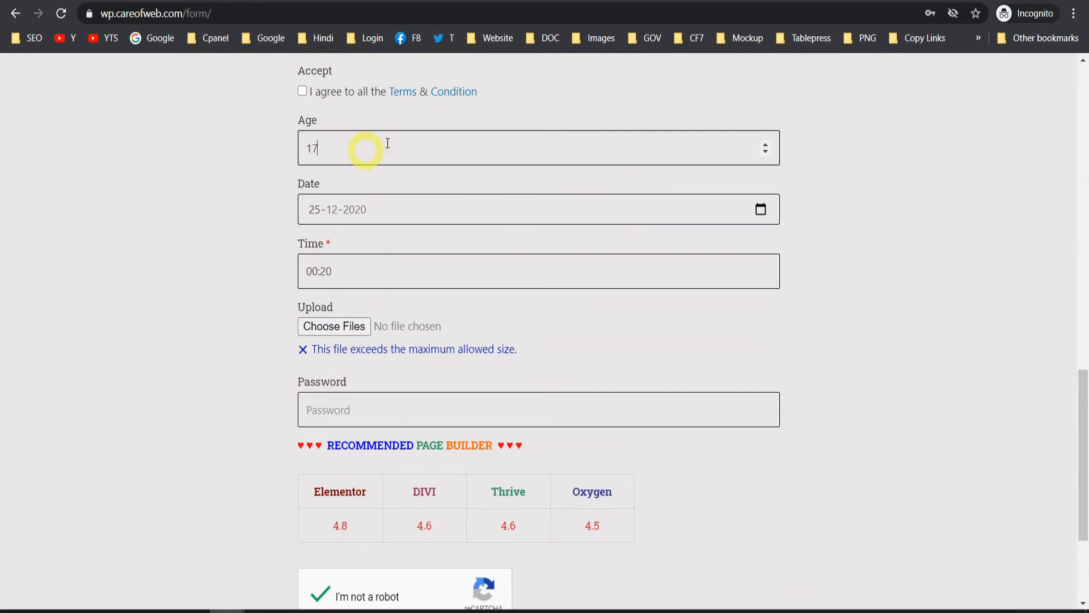
key(BackSpace)
text(8)
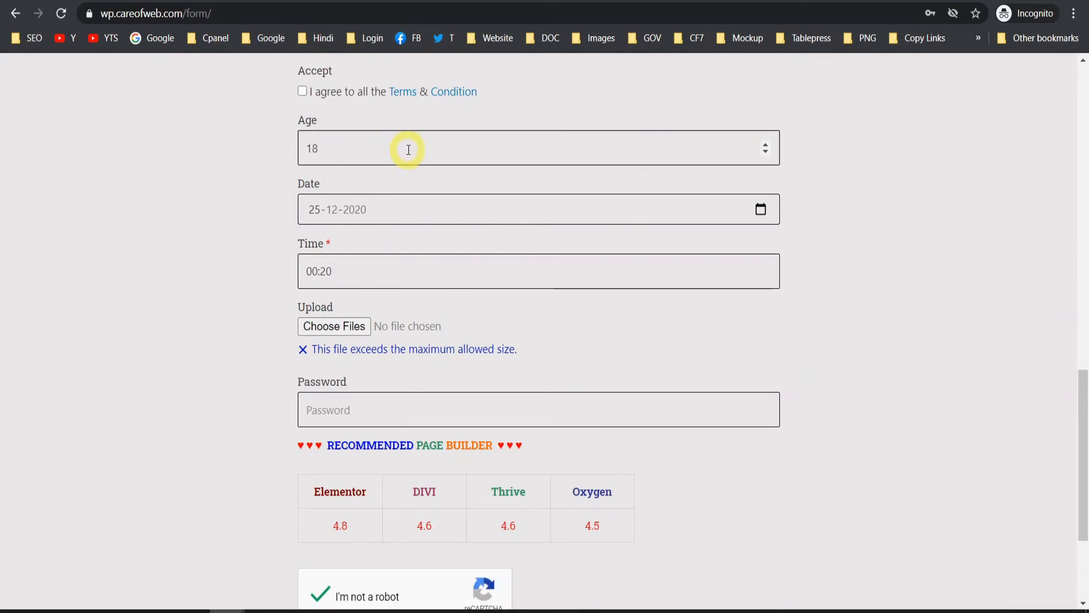
click(408, 149)
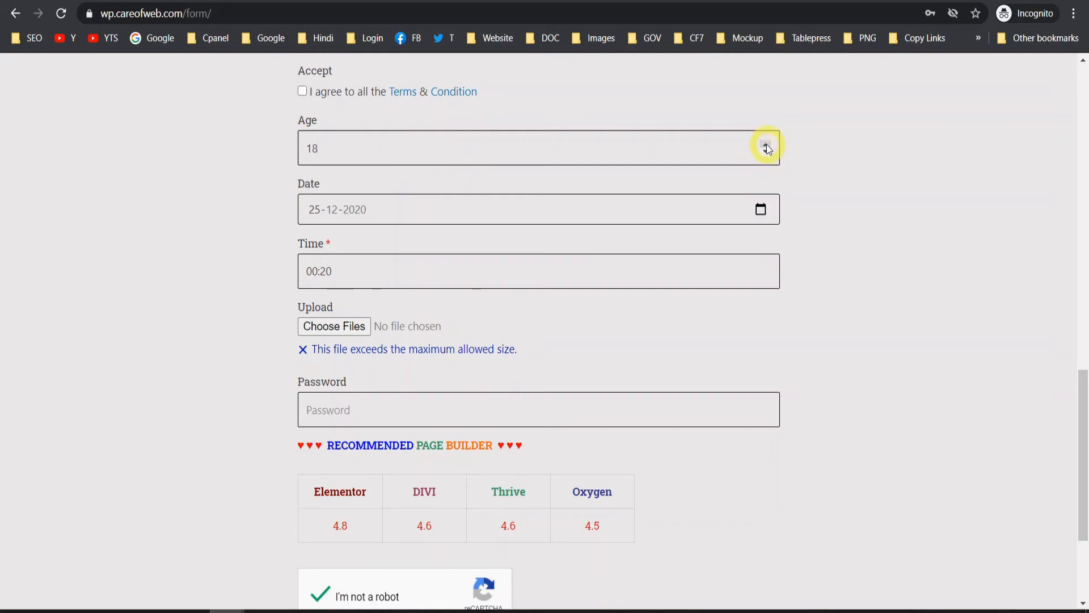
scroll(672, 374, down, 3)
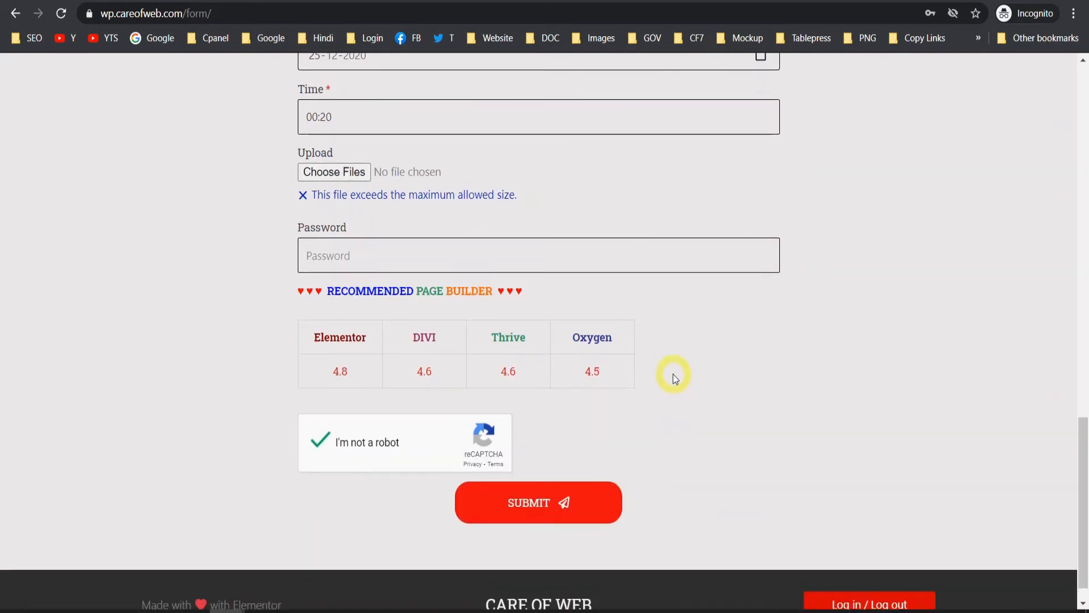
click(551, 499)
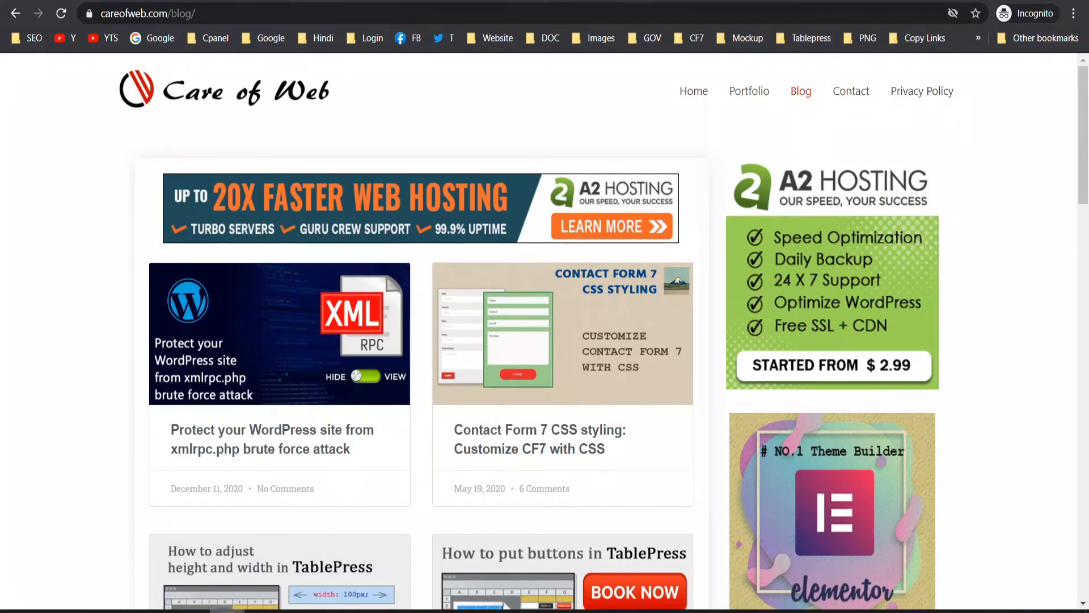
Step: Switch back to the browser window with the Elementor editor and open Gmail from the Google page to check the submission
mouse_move(227, 610)
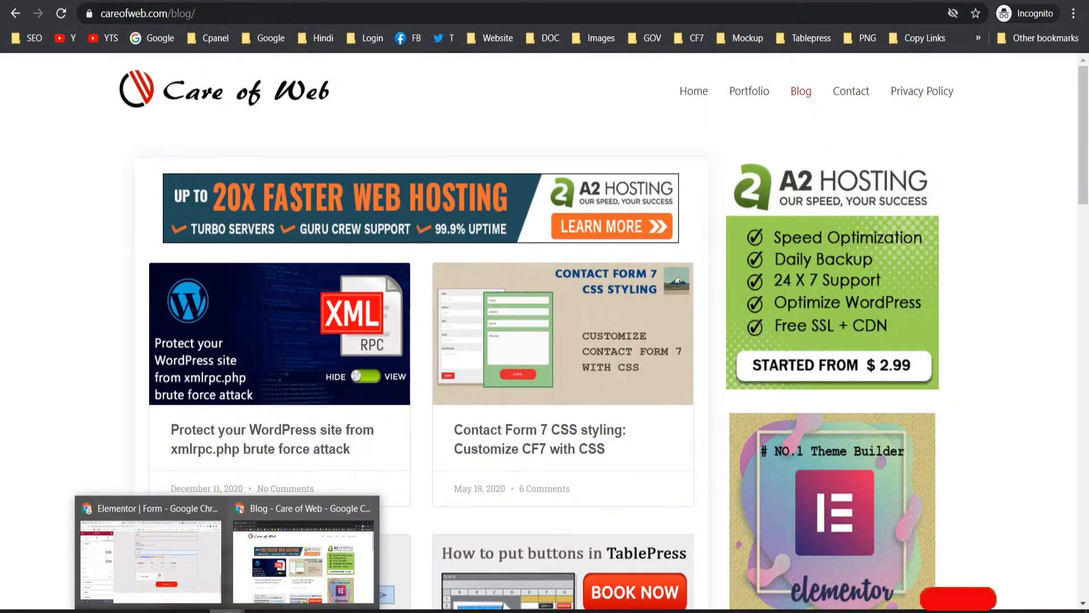
click(193, 558)
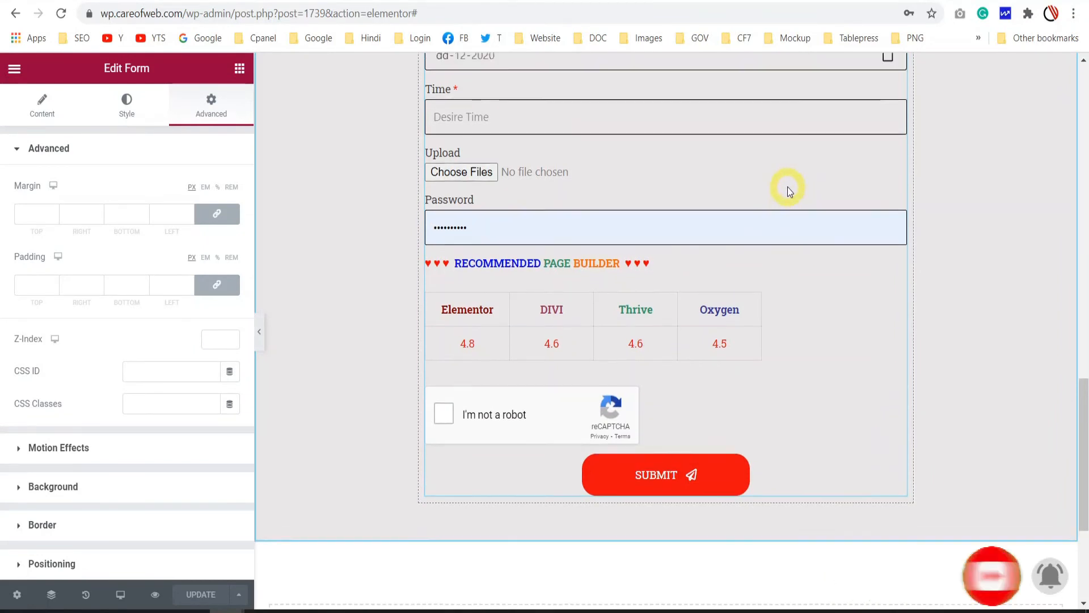
scroll(788, 187, up, 15)
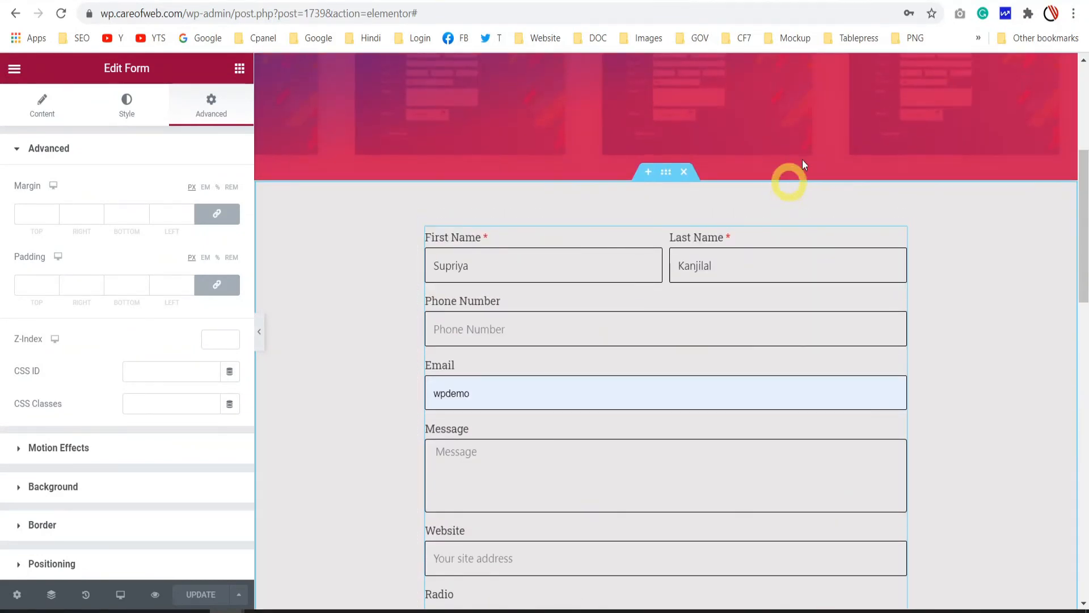
click(876, 1)
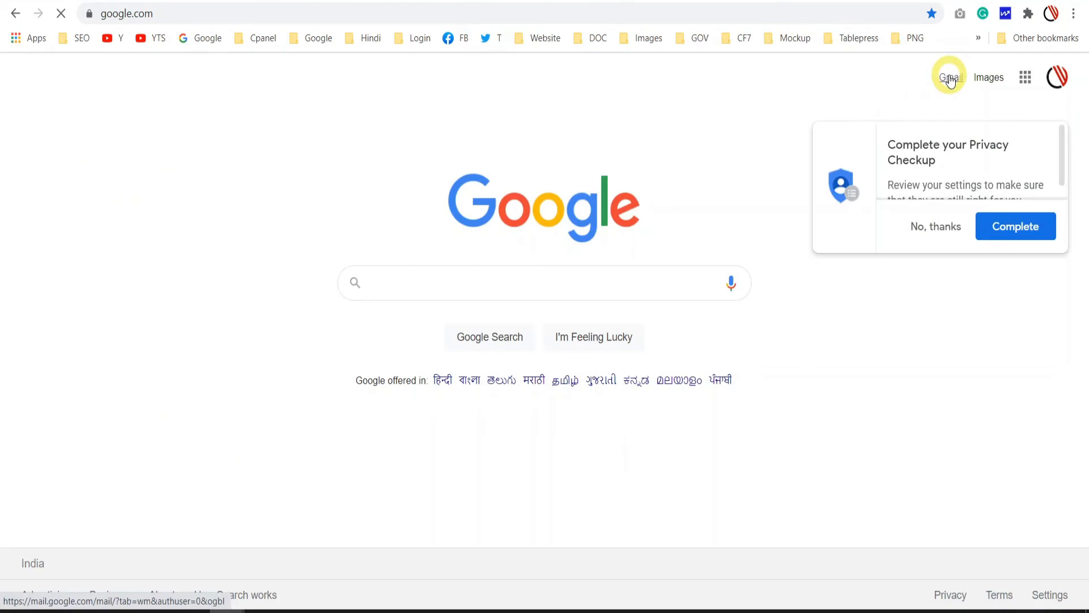
click(950, 78)
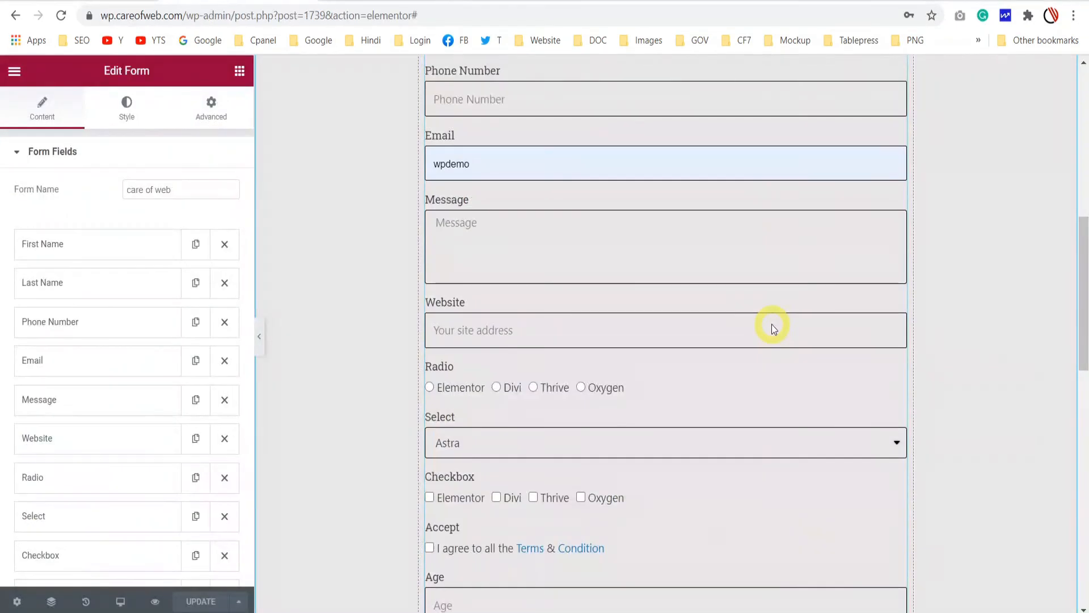
Step: Add an item of type Step at the end of the form's fields and check the step indicator above the form
scroll(760, 309, up, 4)
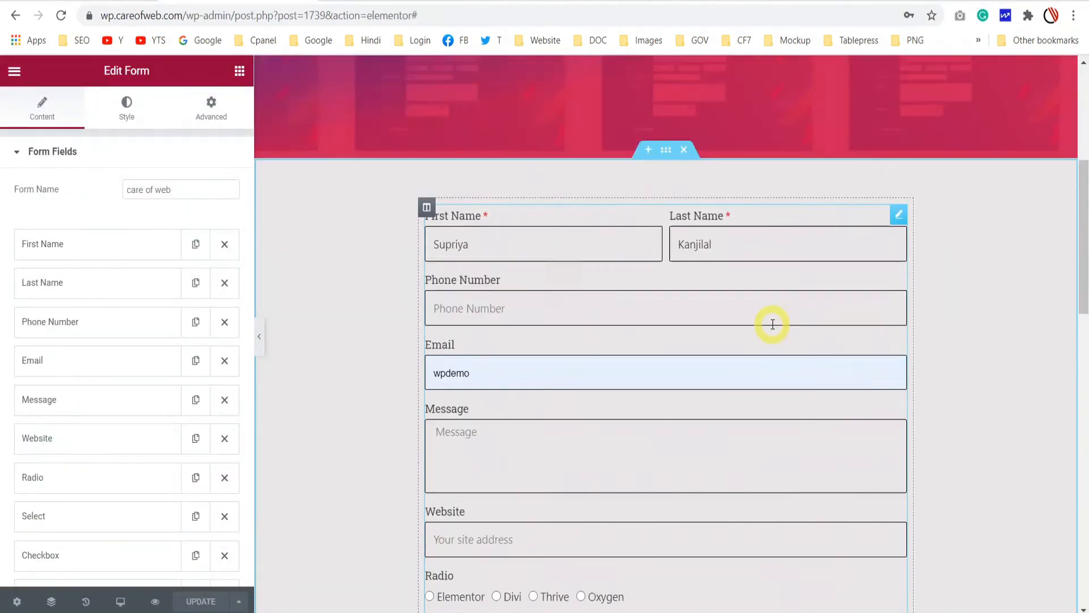
scroll(757, 307, down, 8)
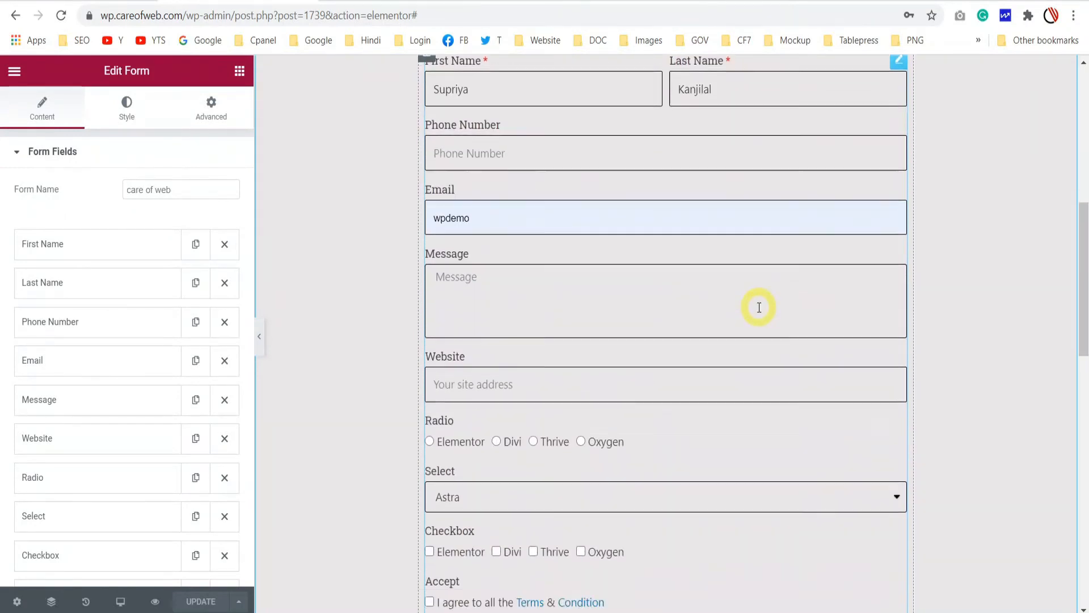
scroll(758, 307, down, 3)
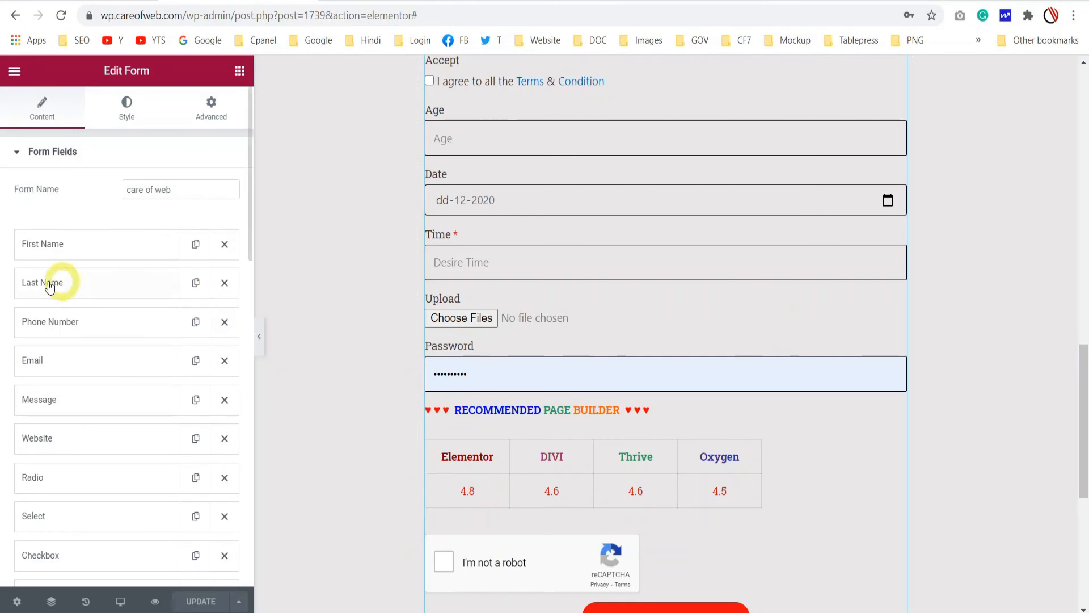
scroll(60, 284, down, 10)
click(112, 218)
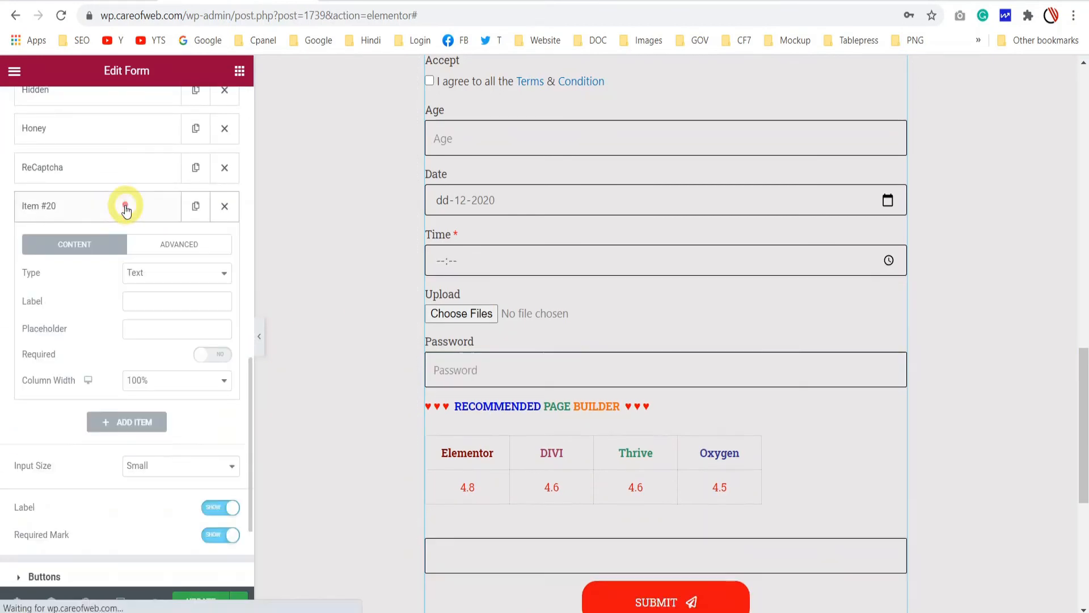
click(172, 273)
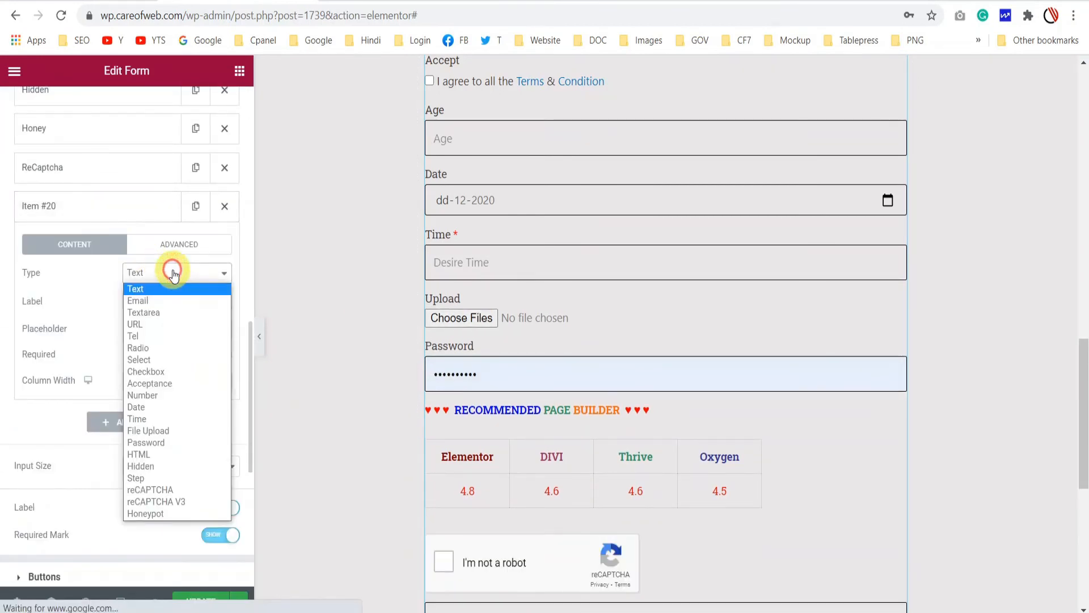
click(146, 478)
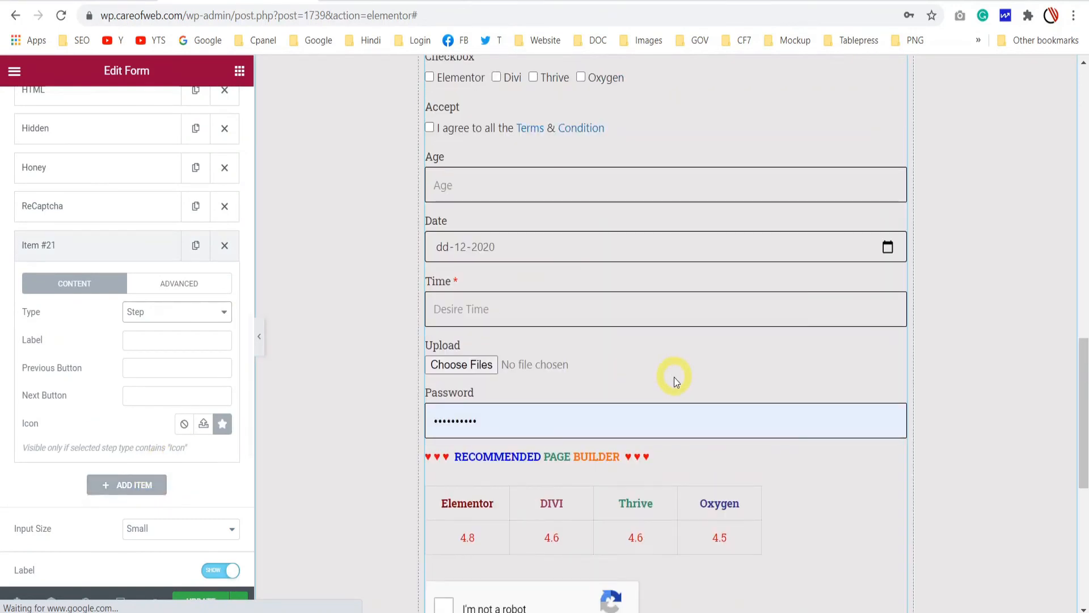
scroll(674, 380, up, 8)
scroll(675, 380, up, 5)
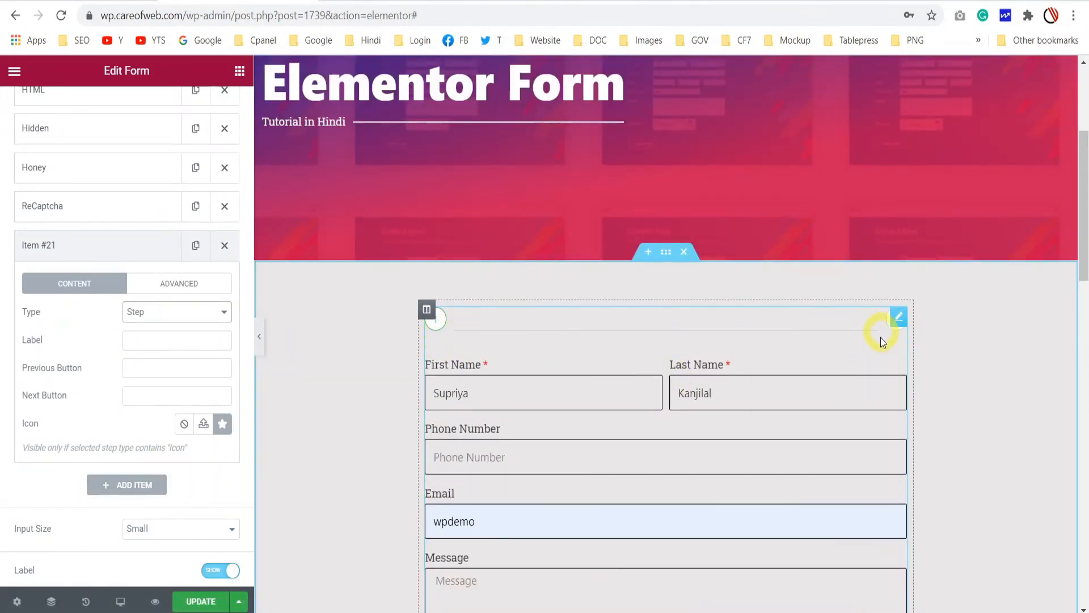
click(259, 331)
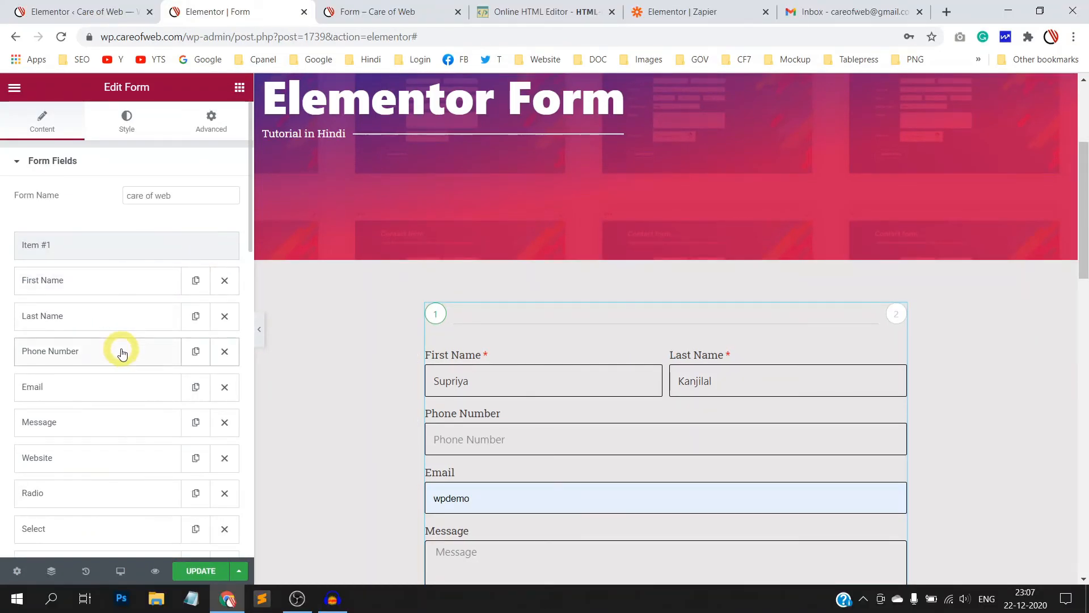
Step: Duplicate the Phone Number field and change the copy's type to Step
scroll(138, 354, down, 2)
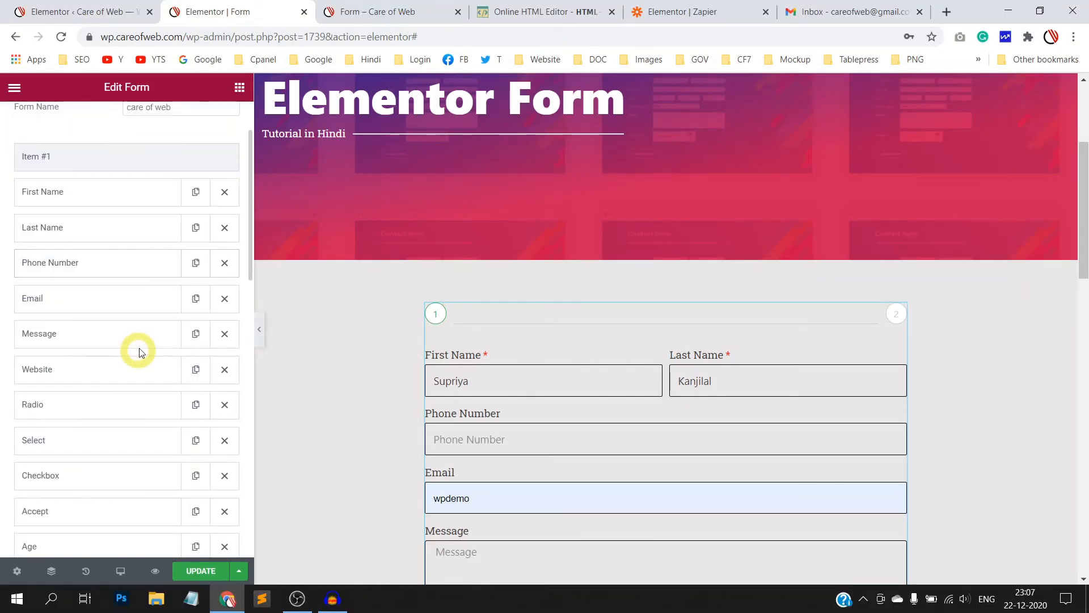
click(196, 264)
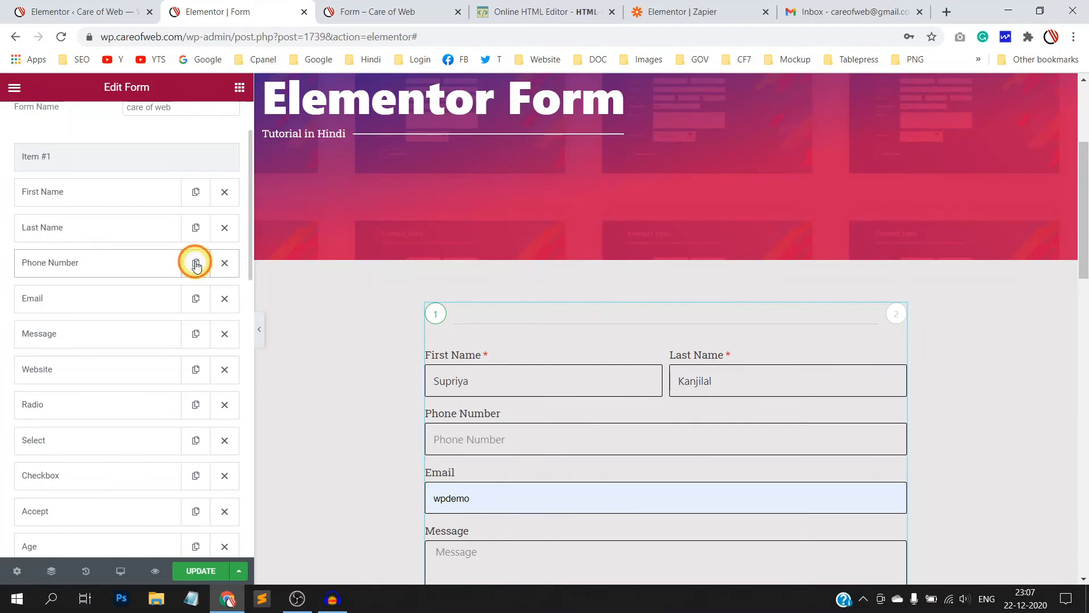
click(153, 298)
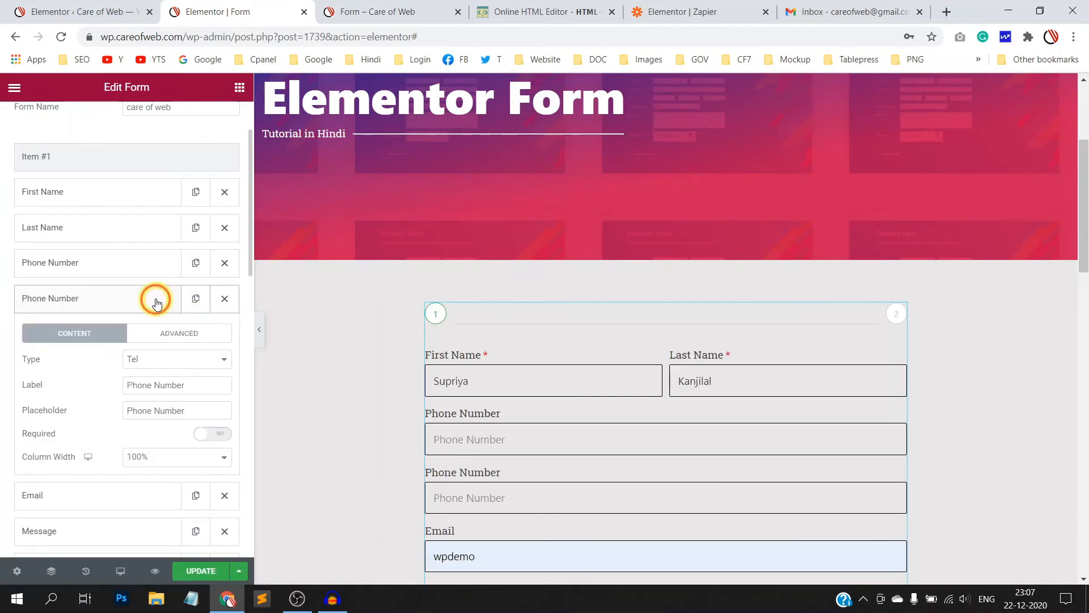
click(190, 358)
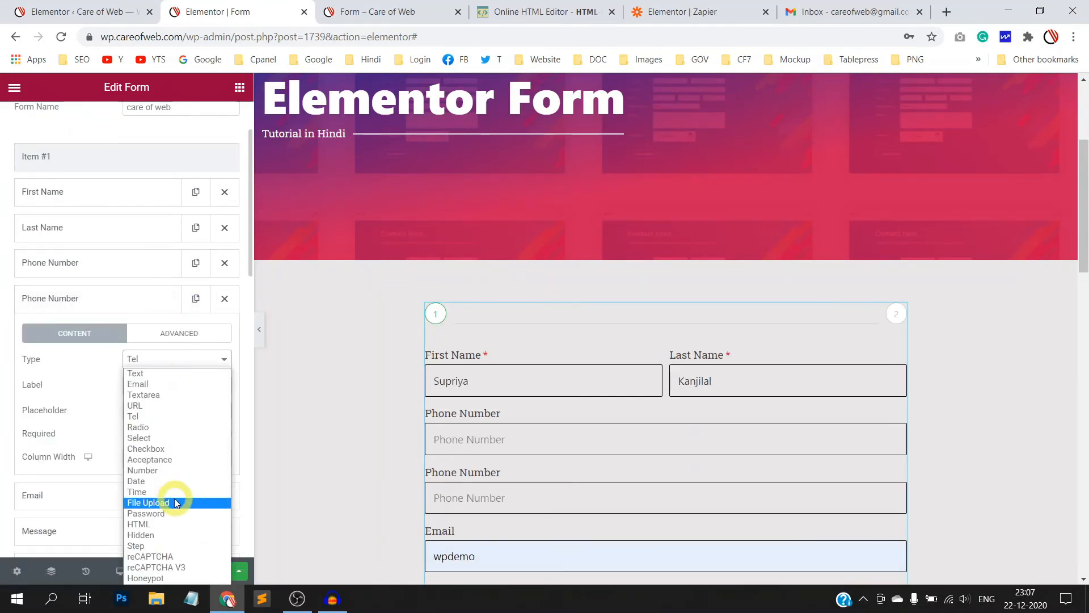
click(164, 546)
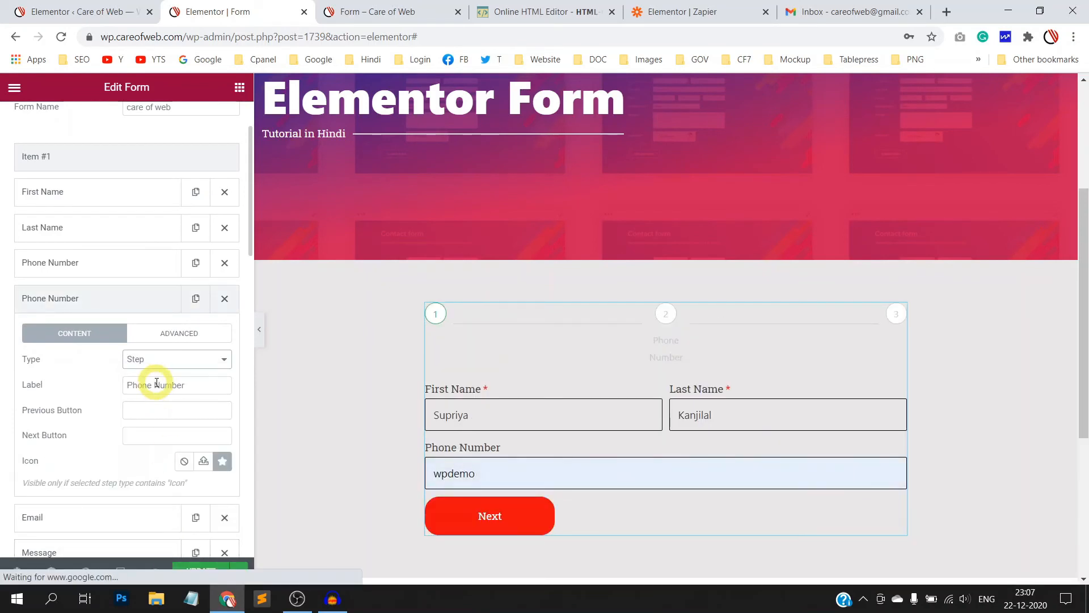
Step: Label the new step item below Phone Number "Step 2" and check the form preview
drag(192, 384, 118, 382)
key(BackSpace)
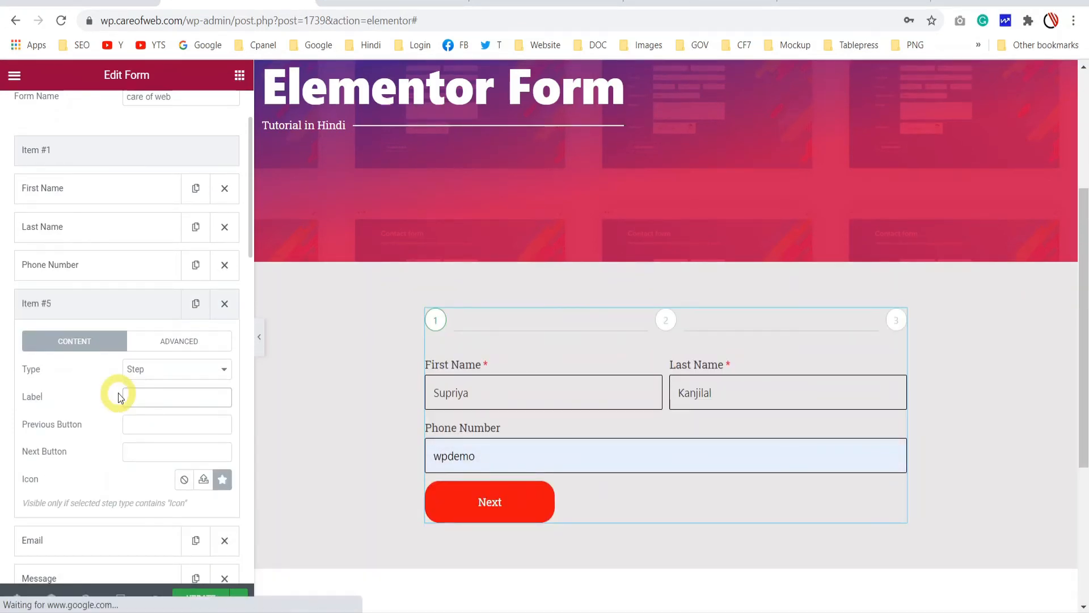
text(Step)
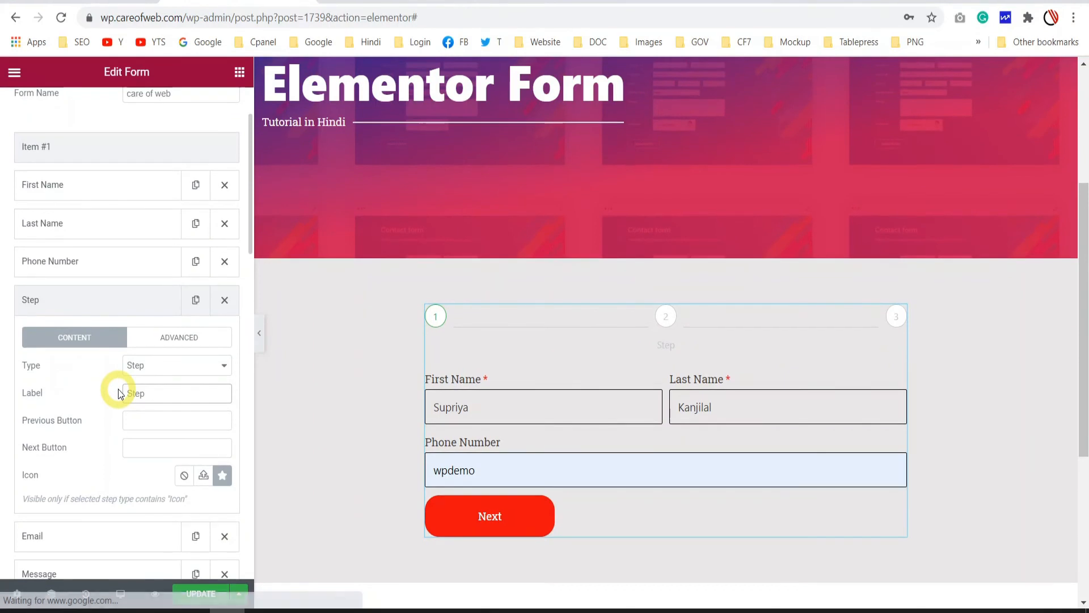
text( 2)
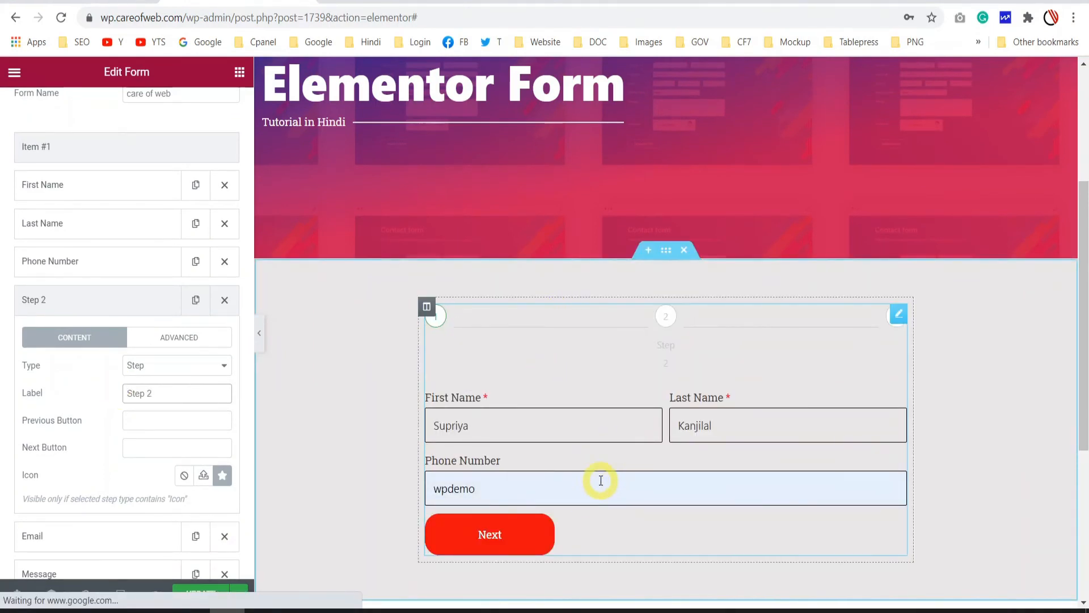
scroll(600, 481, down, 2)
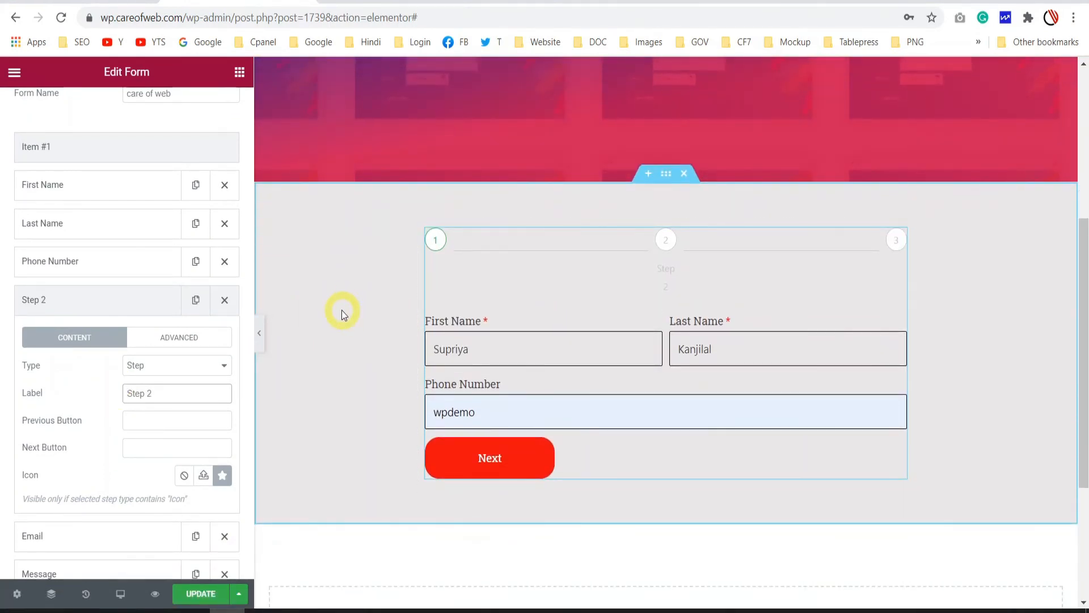
scroll(345, 311, down, 3)
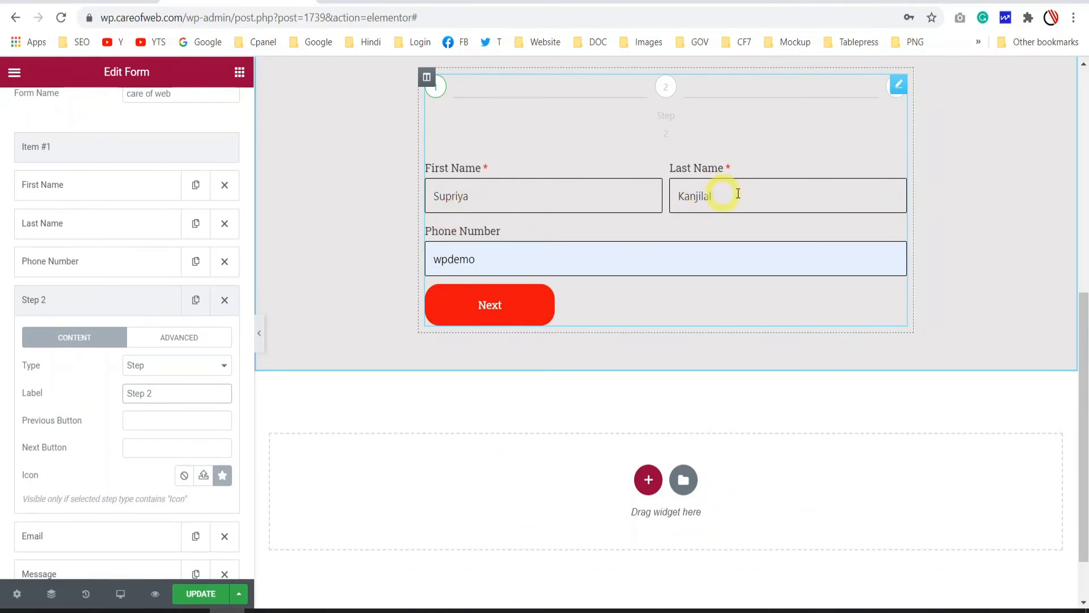
click(109, 304)
Step: Duplicate the Step 2 item and move the copy between the Checkbox and Accept fields
click(195, 208)
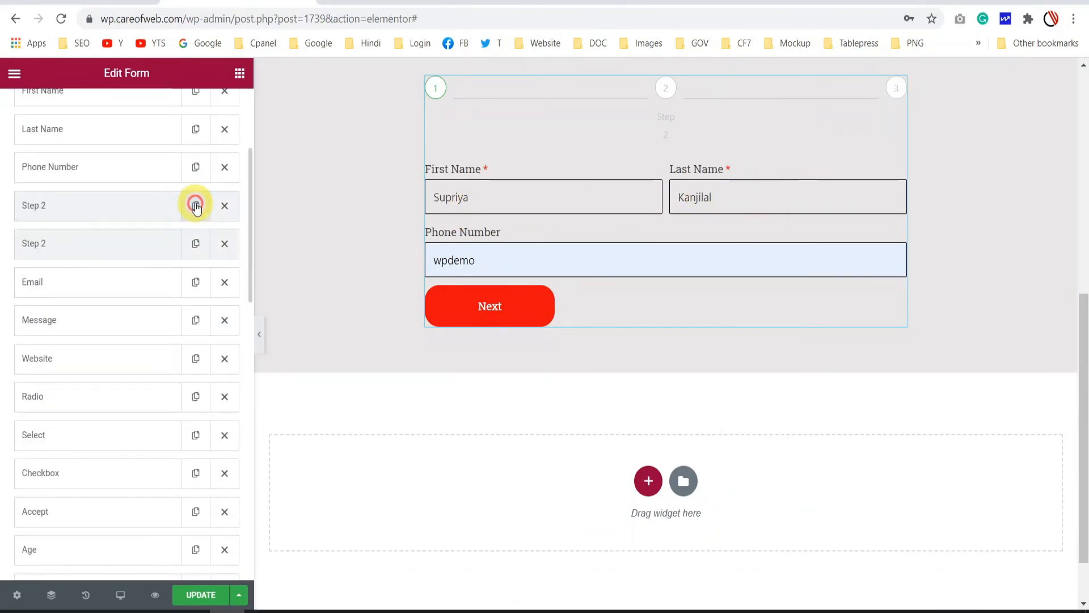
drag(121, 246, 89, 466)
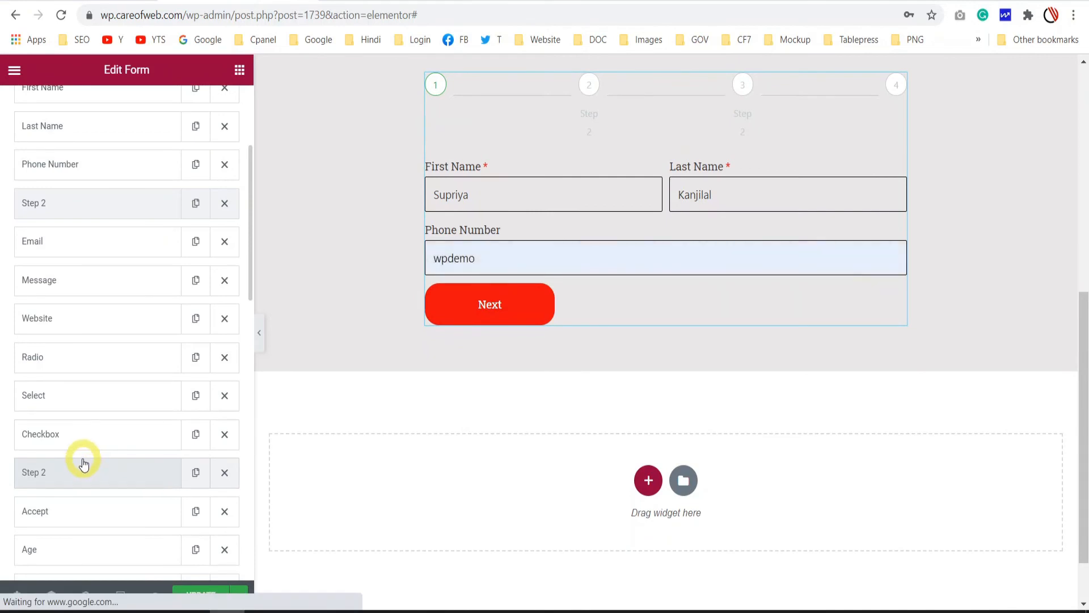
Step: Label the step item below Checkbox "Step 3" and check the step indicator in the full-width form preview
click(89, 471)
click(161, 468)
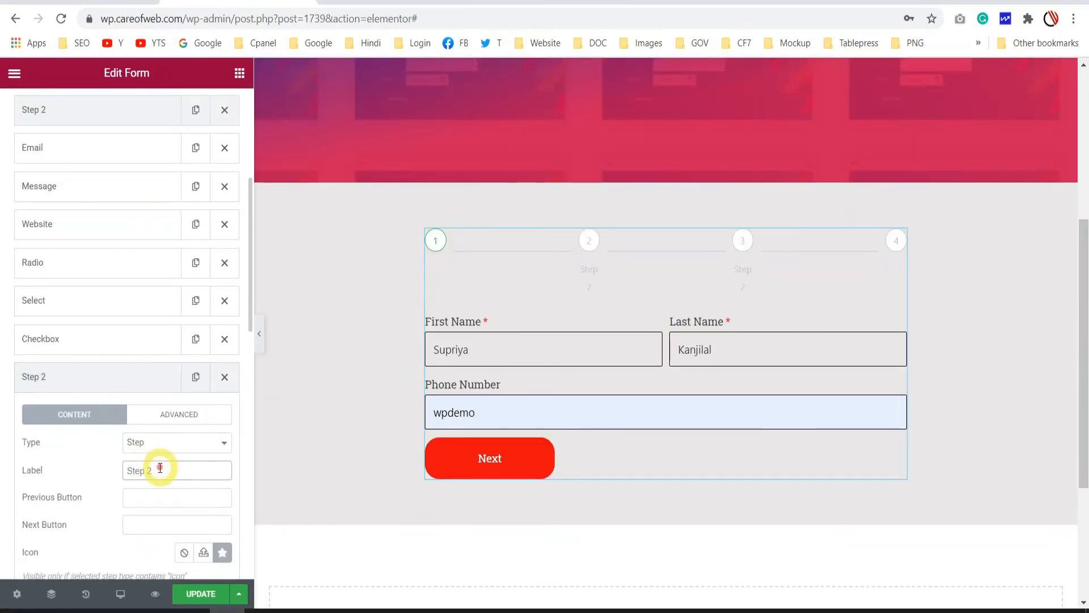
key(BackSpace)
text(3)
key(ctrl+p)
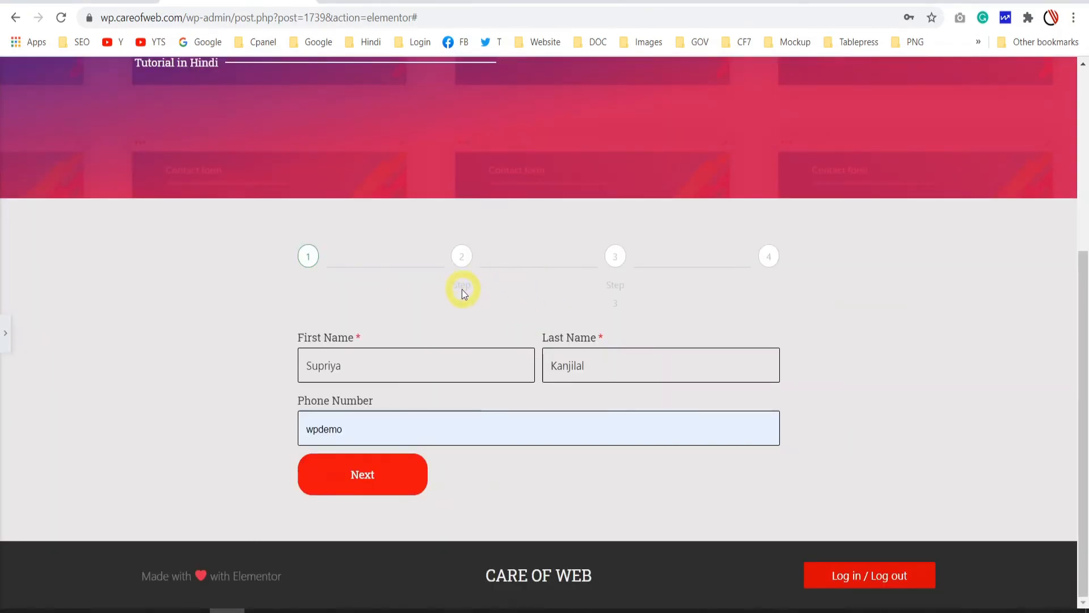
click(3, 324)
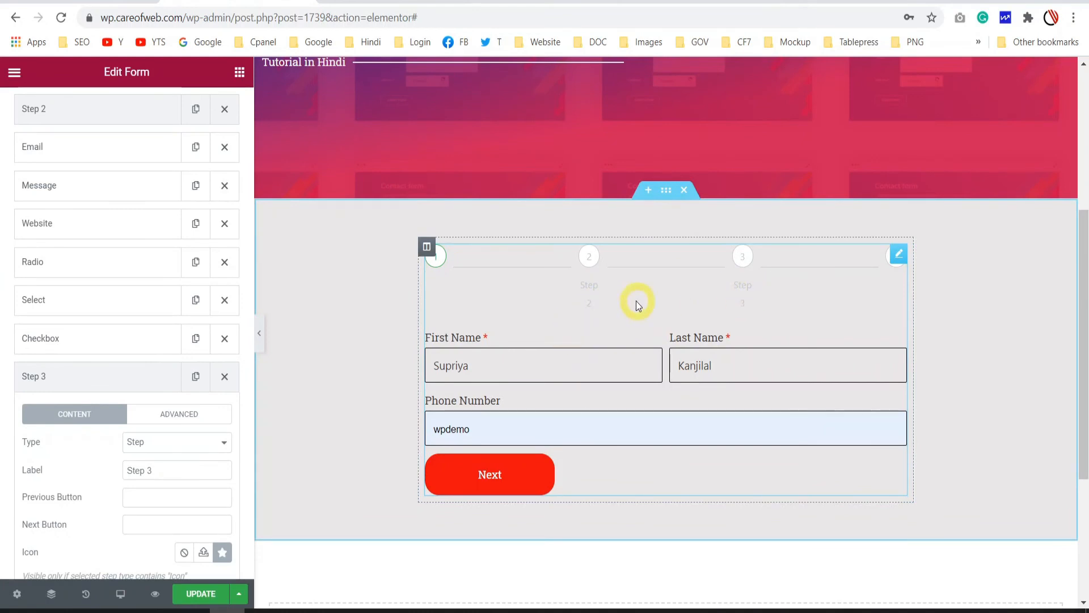
Step: Label the form's first step item "Step 1" and its last step item, below ReCaptcha, "Step 4"
scroll(93, 316, up, 5)
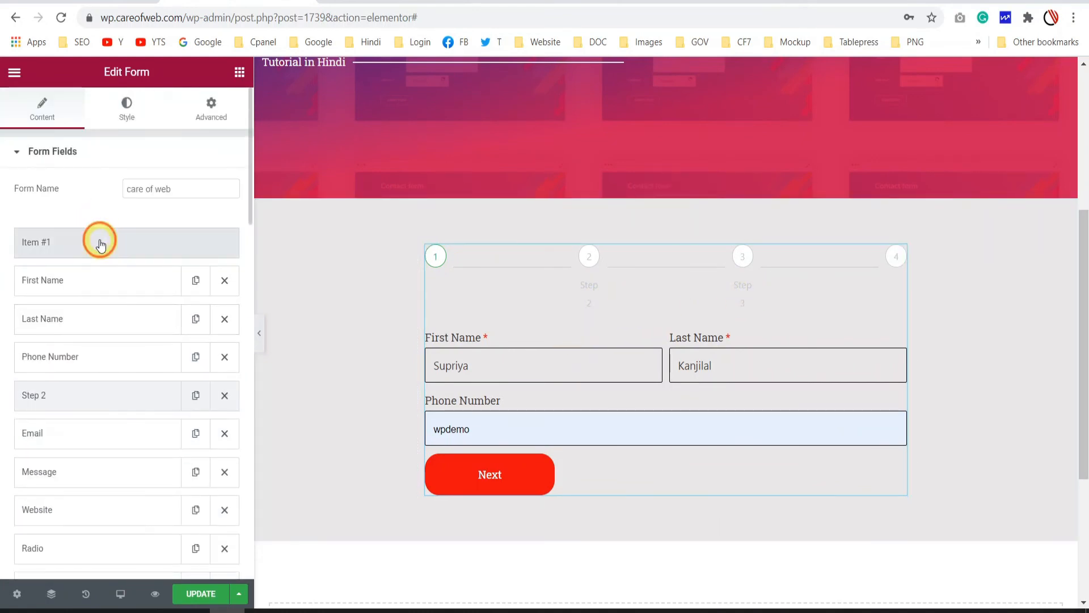
click(97, 240)
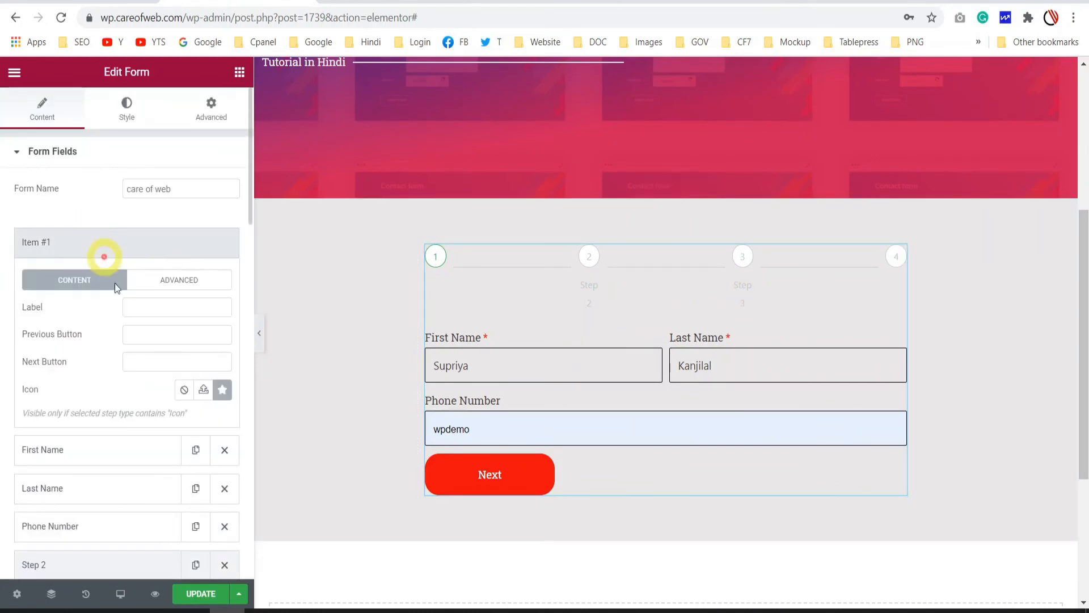
click(150, 305)
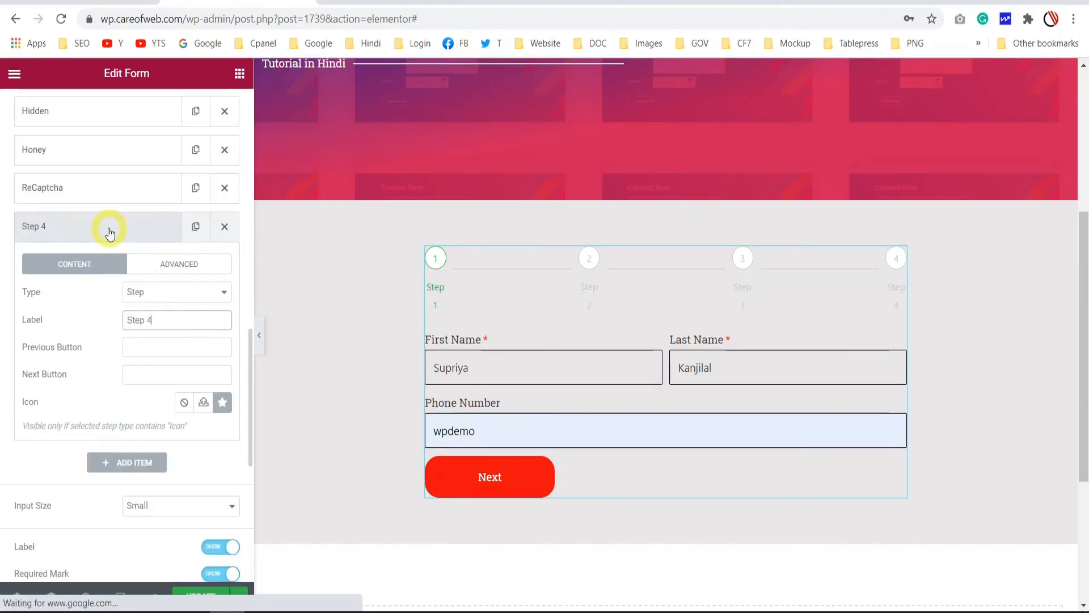
click(110, 228)
scroll(105, 236, up, 12)
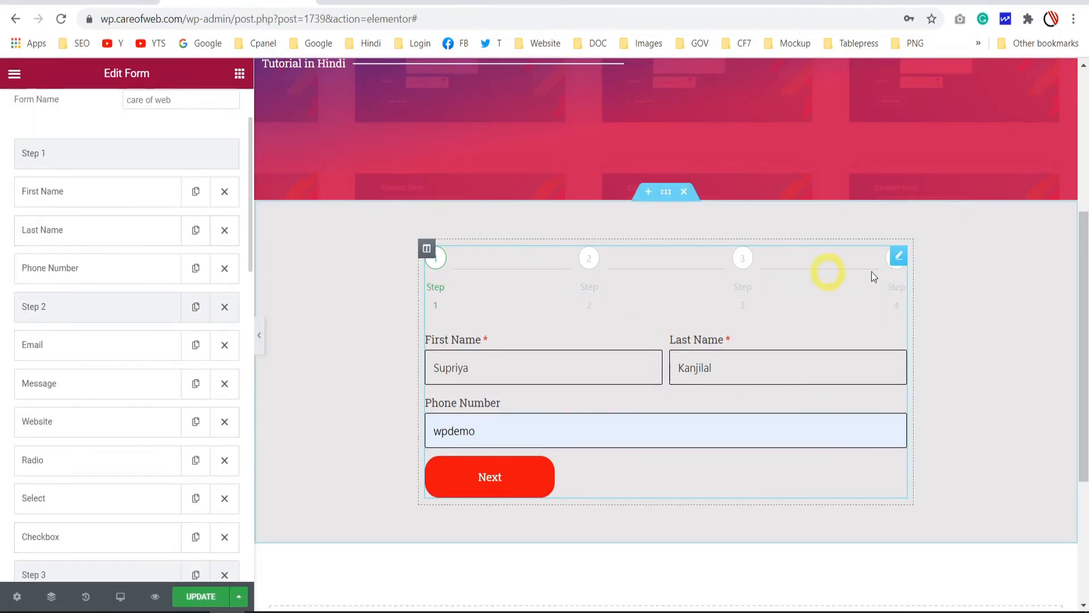
Step: Set the step indicator type to Number in the form's Steps Settings
scroll(113, 391, down, 15)
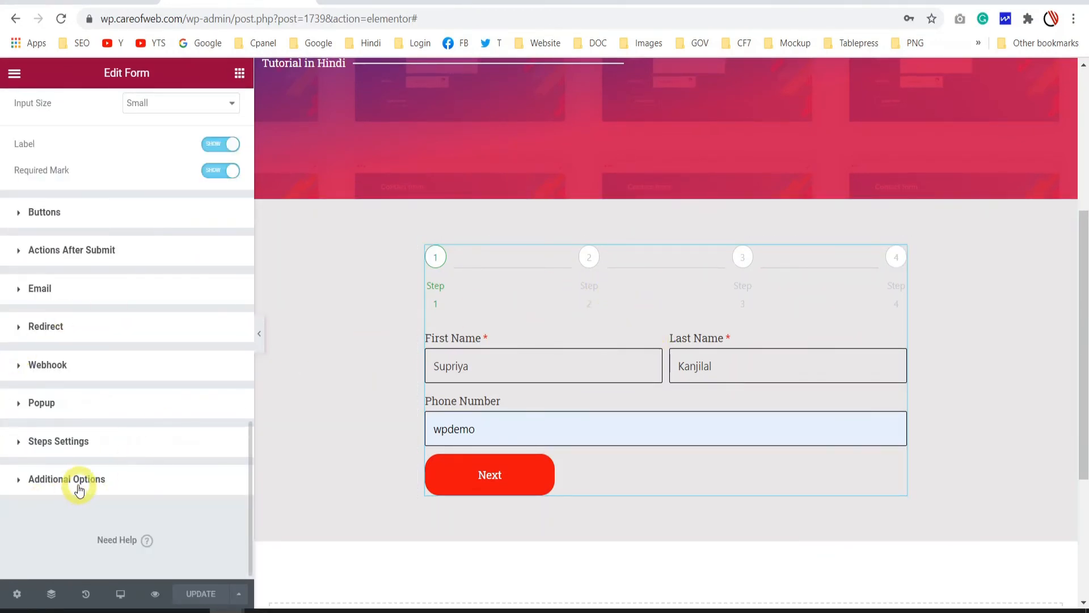
click(57, 442)
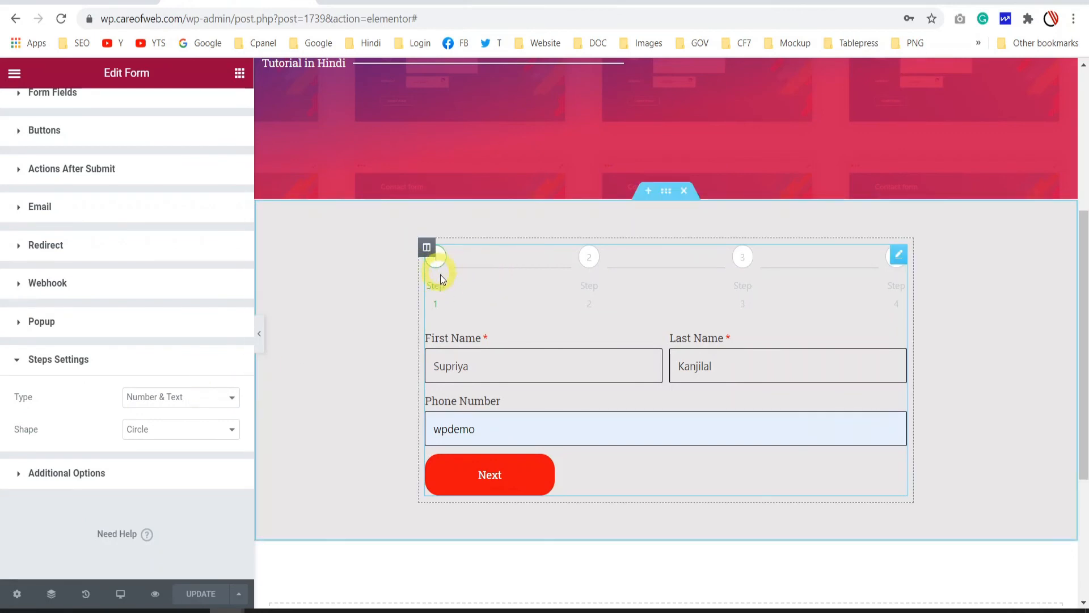
click(179, 397)
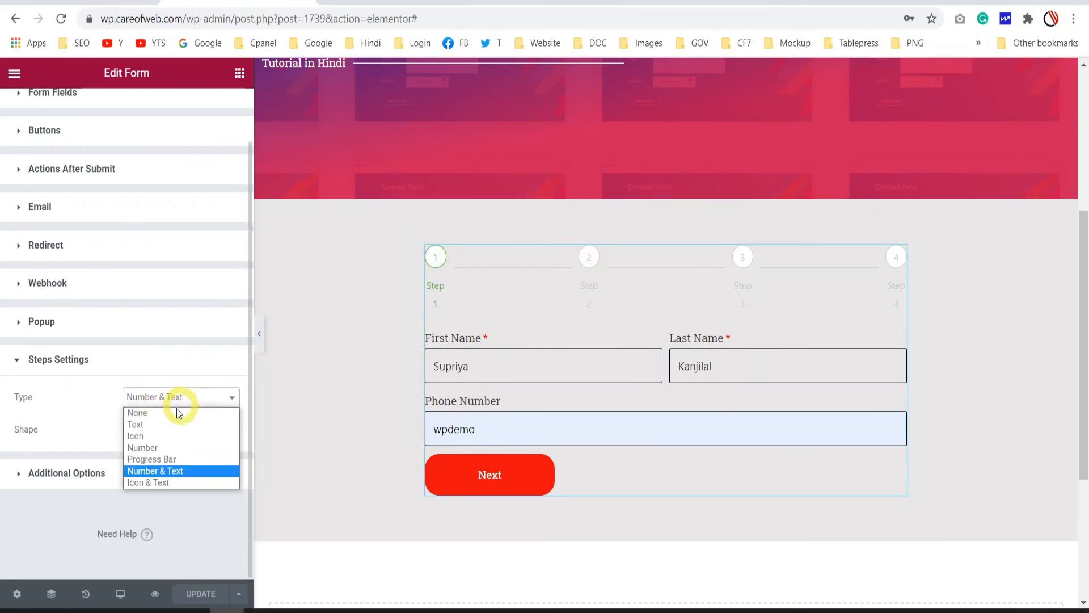
click(168, 448)
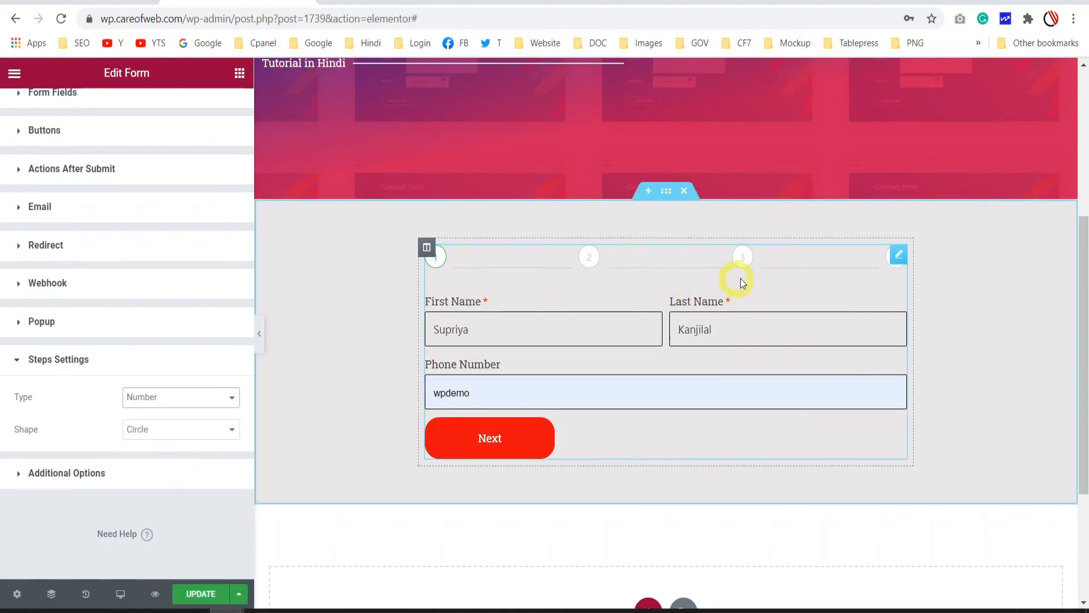
Step: Try the Text and Progress Bar types for the step indicator and set it back to Number
click(207, 403)
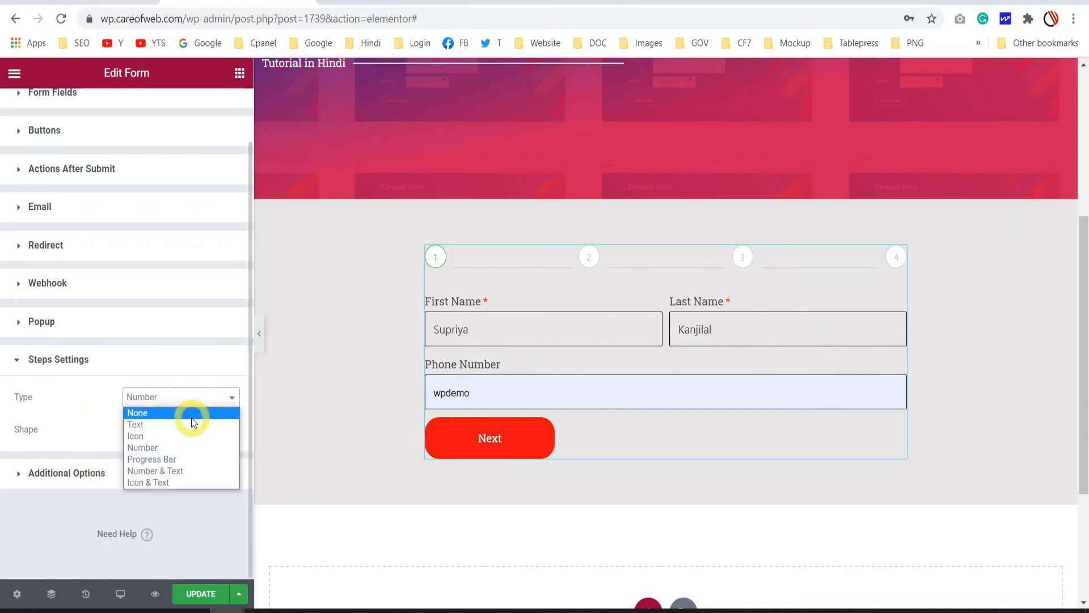
click(189, 423)
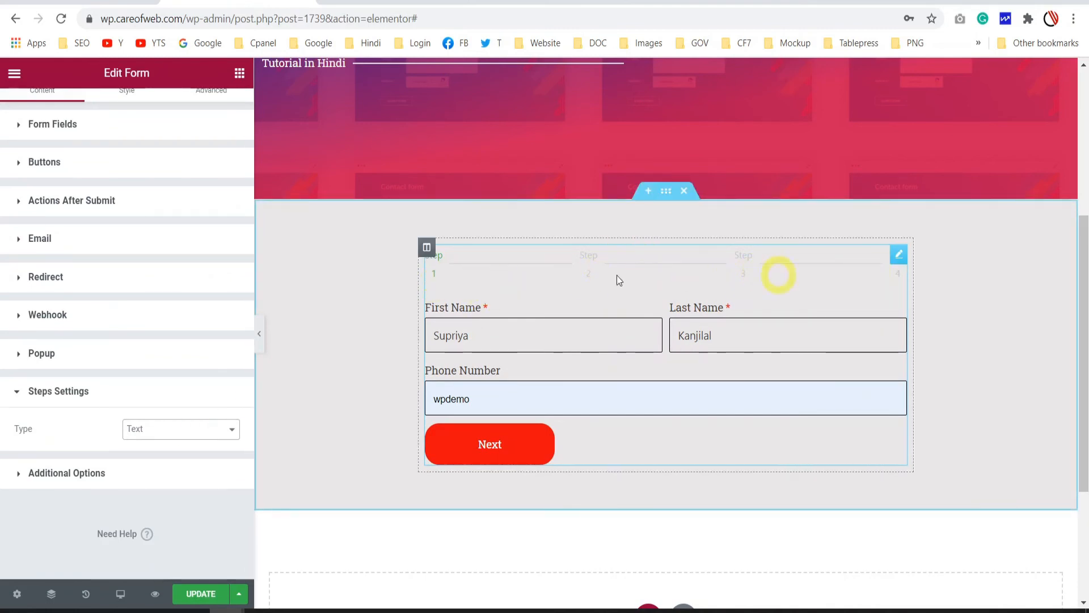
click(182, 427)
click(148, 479)
click(174, 400)
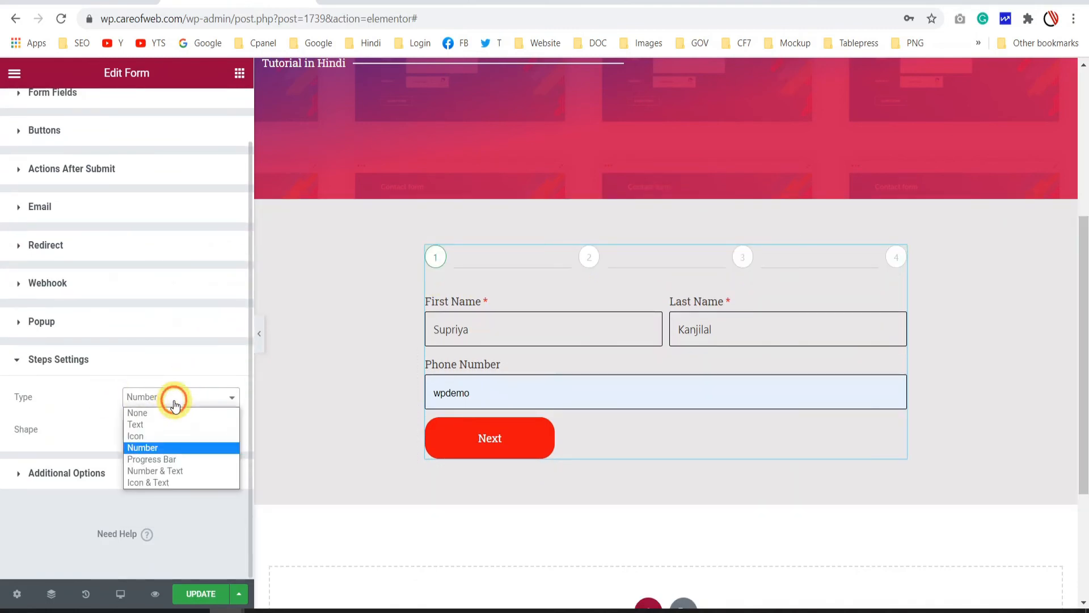
click(182, 457)
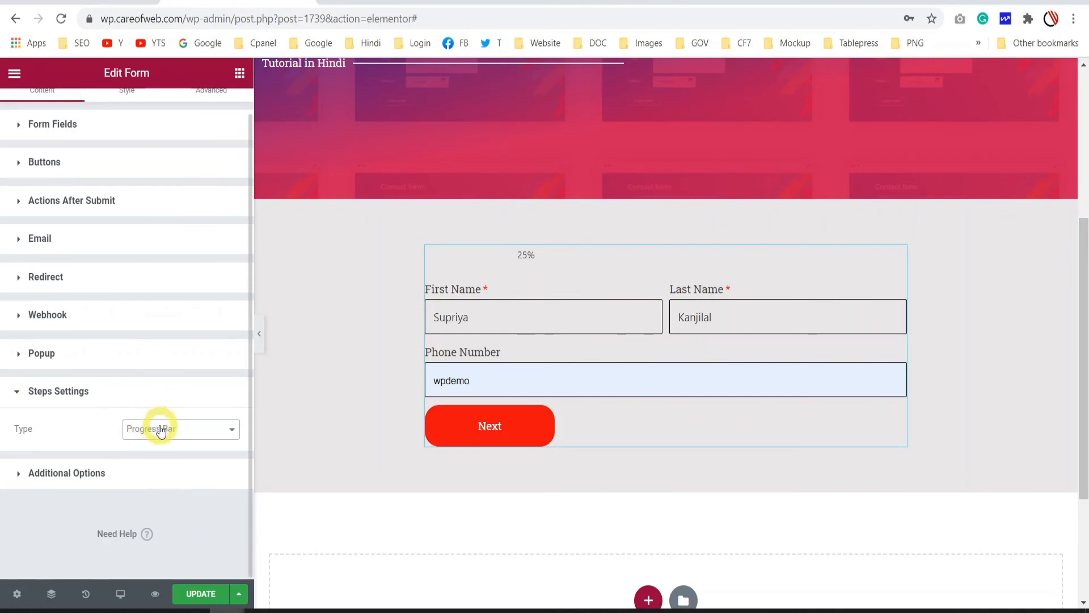
click(187, 430)
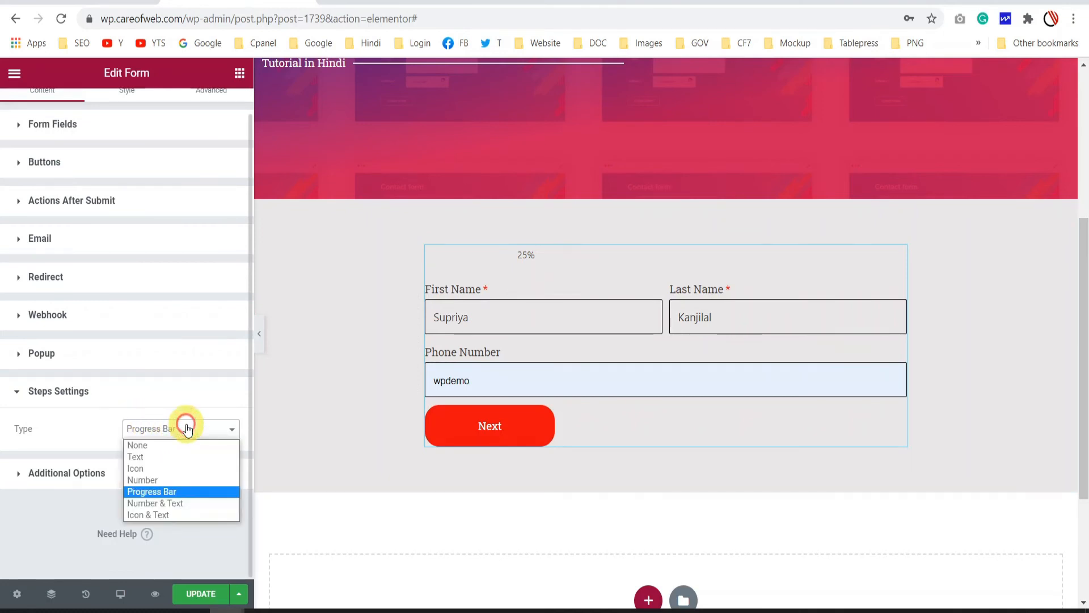
click(169, 476)
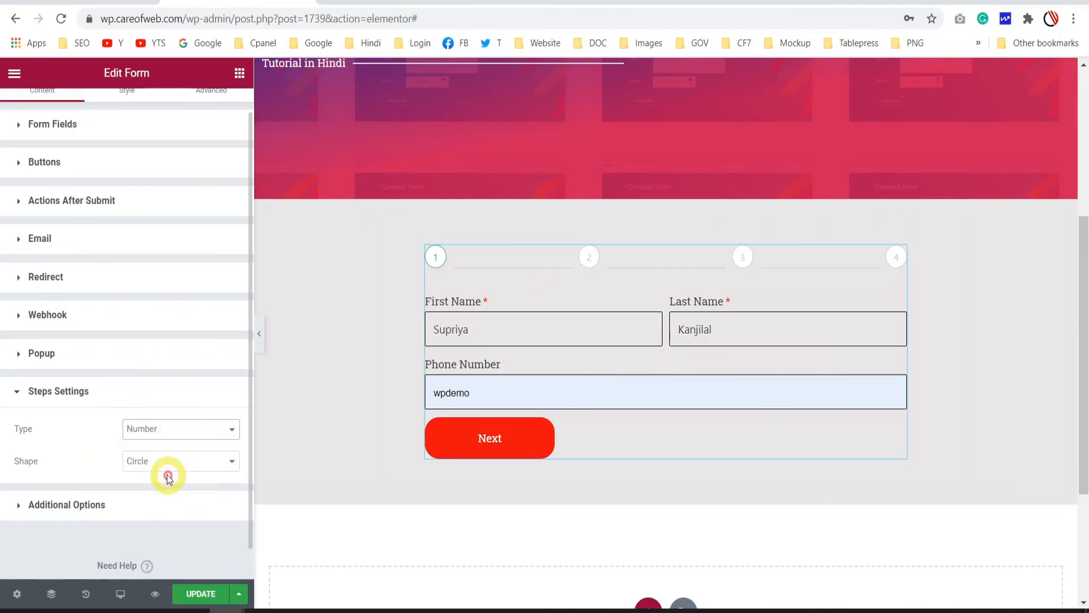
Step: Try the Square, Rounded and None shapes for the step numbers and set the shape back to Circle
scroll(90, 414, down, 1)
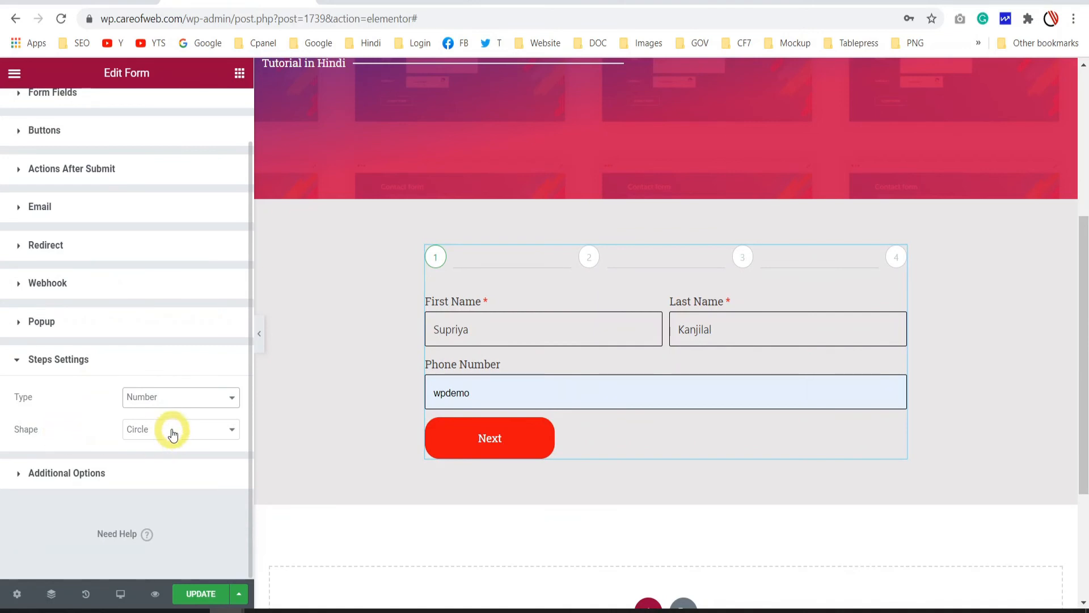
click(189, 430)
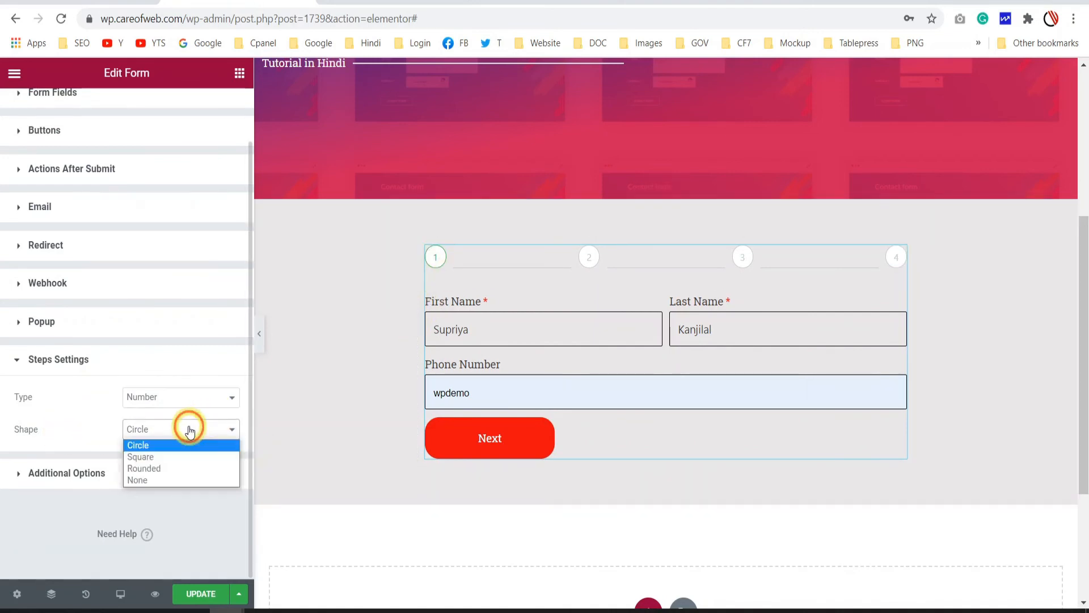
click(166, 456)
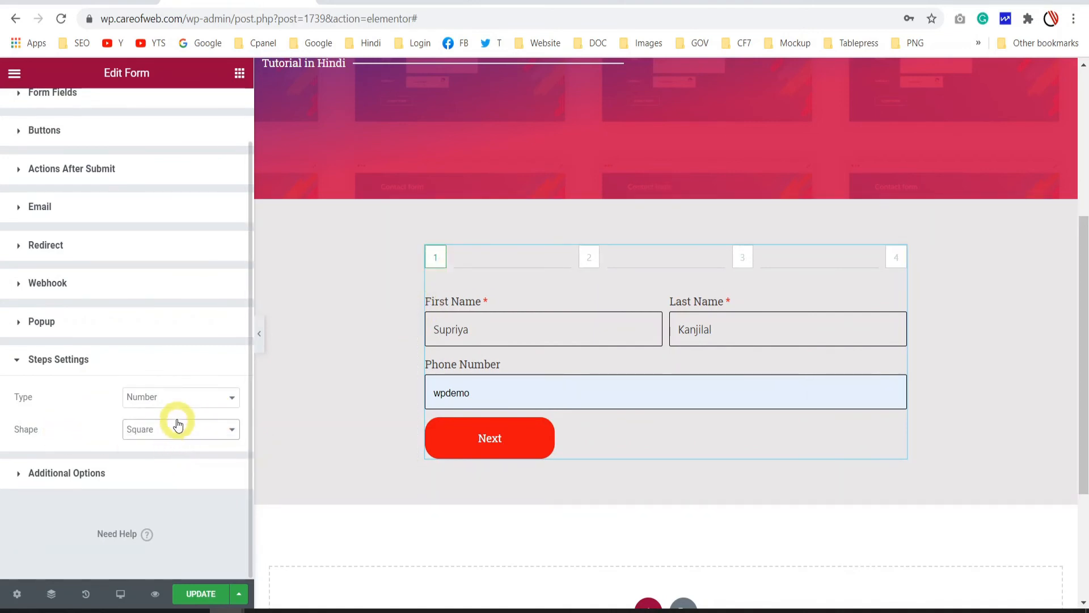
click(178, 430)
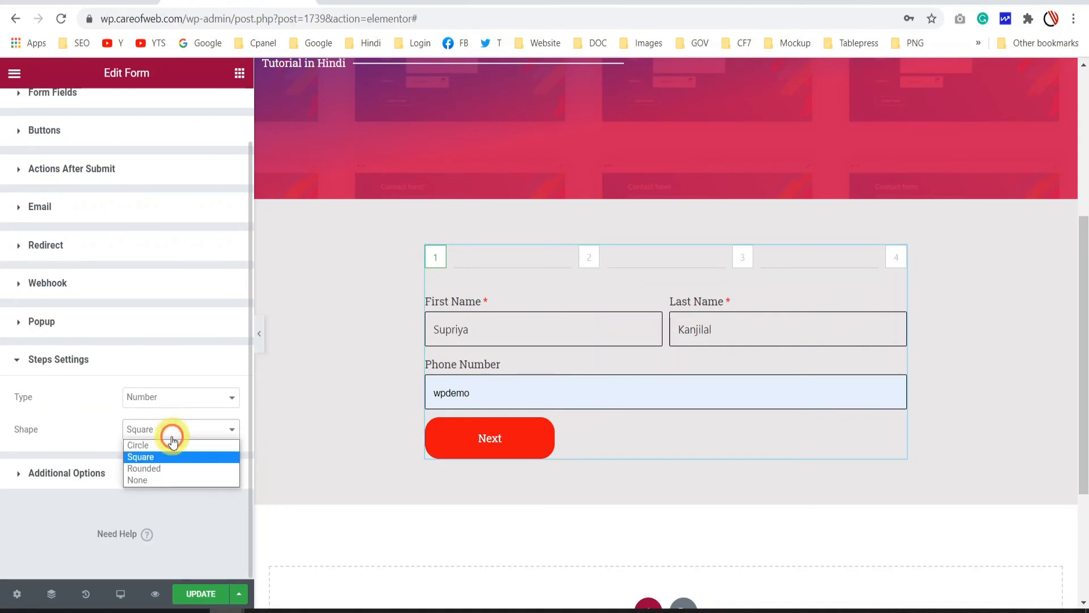
click(166, 467)
click(181, 430)
click(179, 480)
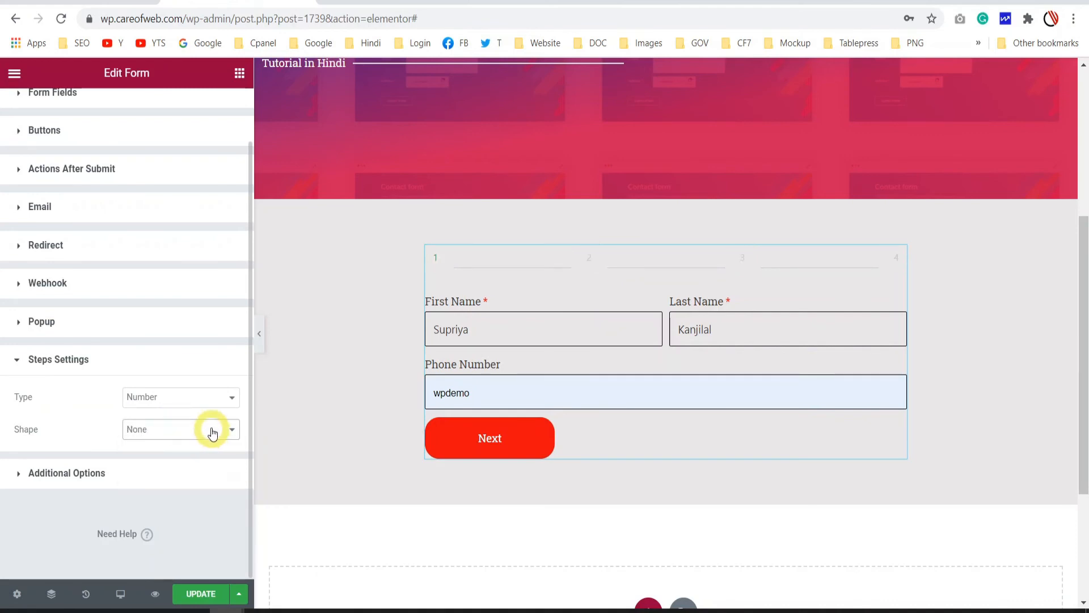
click(211, 430)
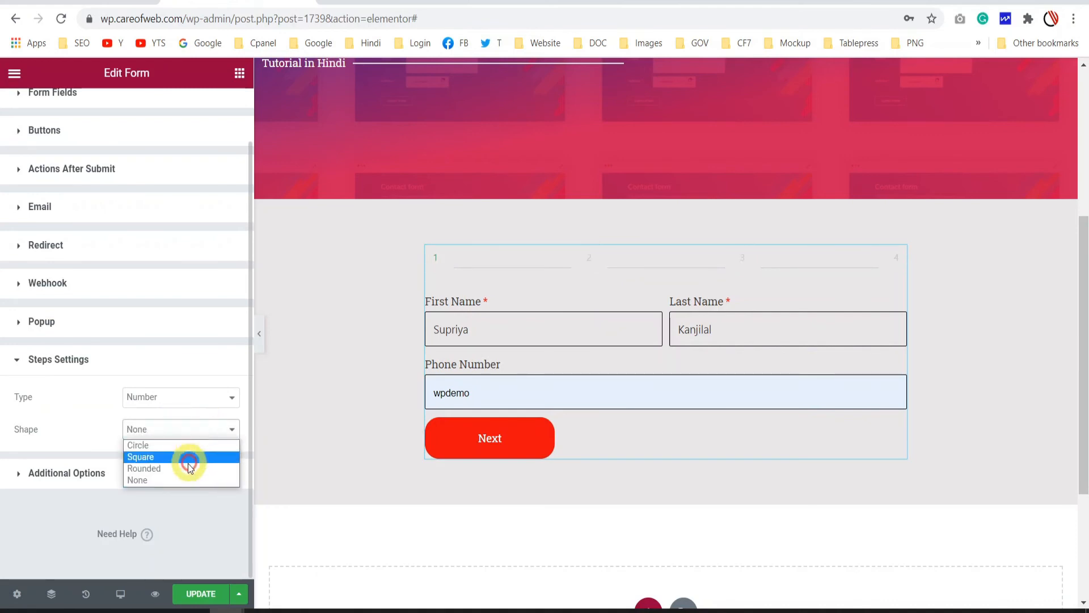
click(177, 480)
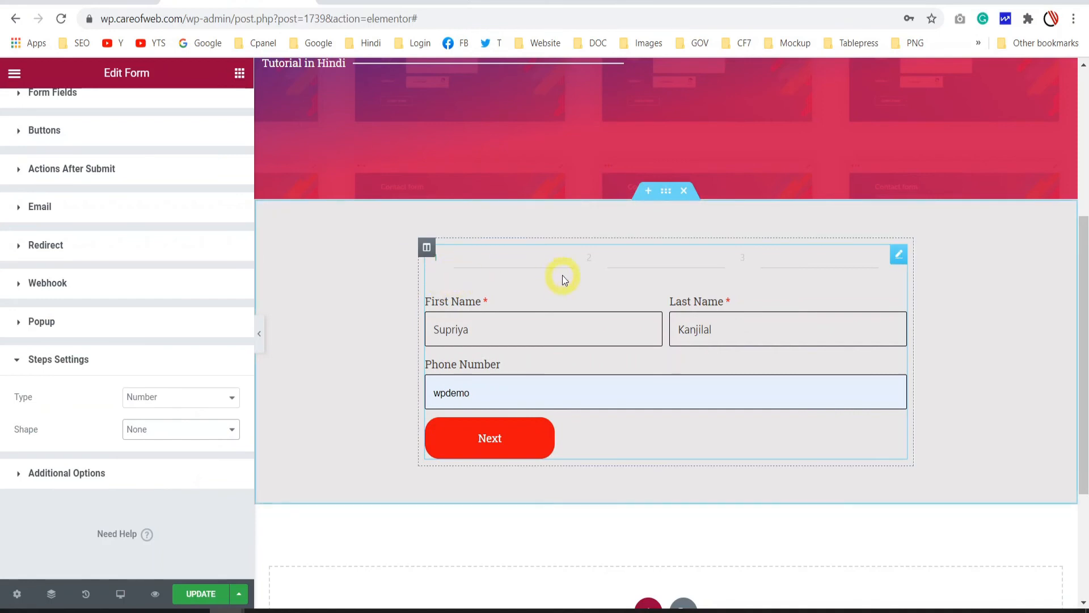
click(194, 430)
click(173, 444)
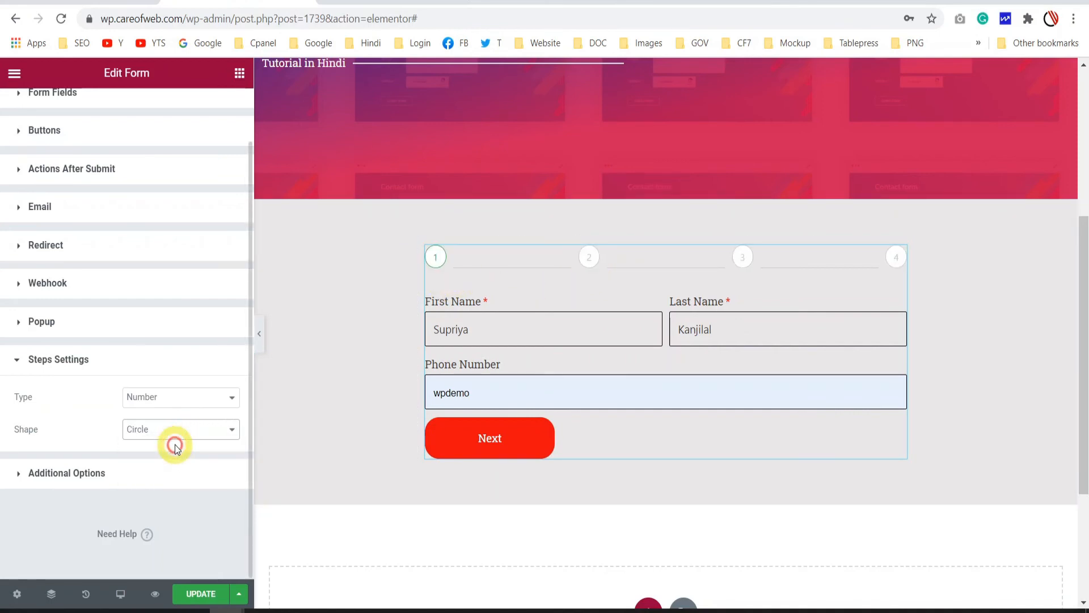
click(71, 473)
scroll(106, 413, down, 5)
scroll(106, 412, up, 5)
click(107, 417)
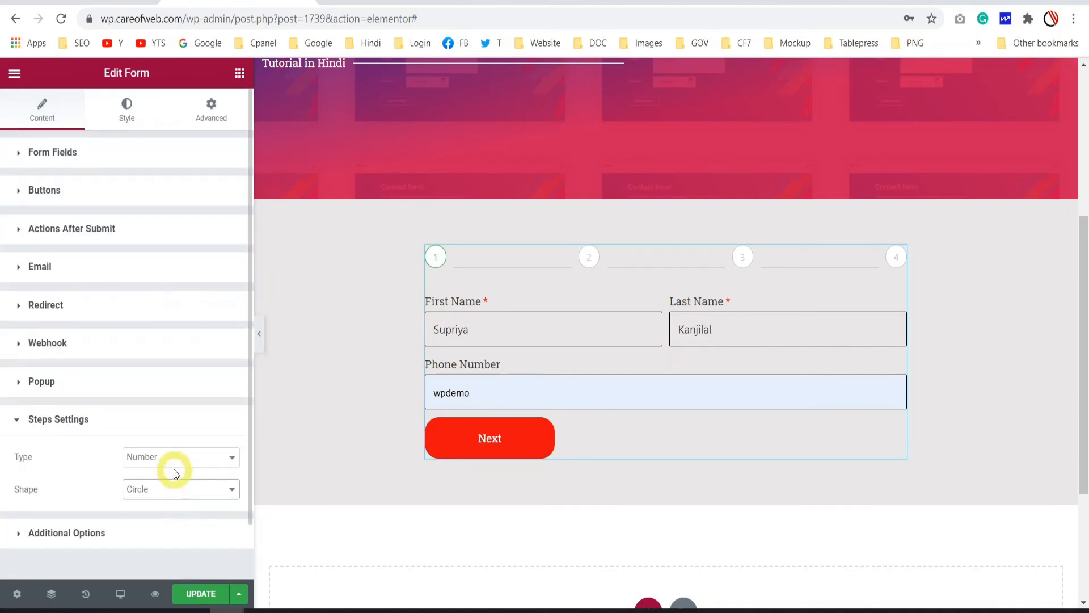
Step: Set the background color of the form's Previous button in its normal state to green #319134
click(120, 114)
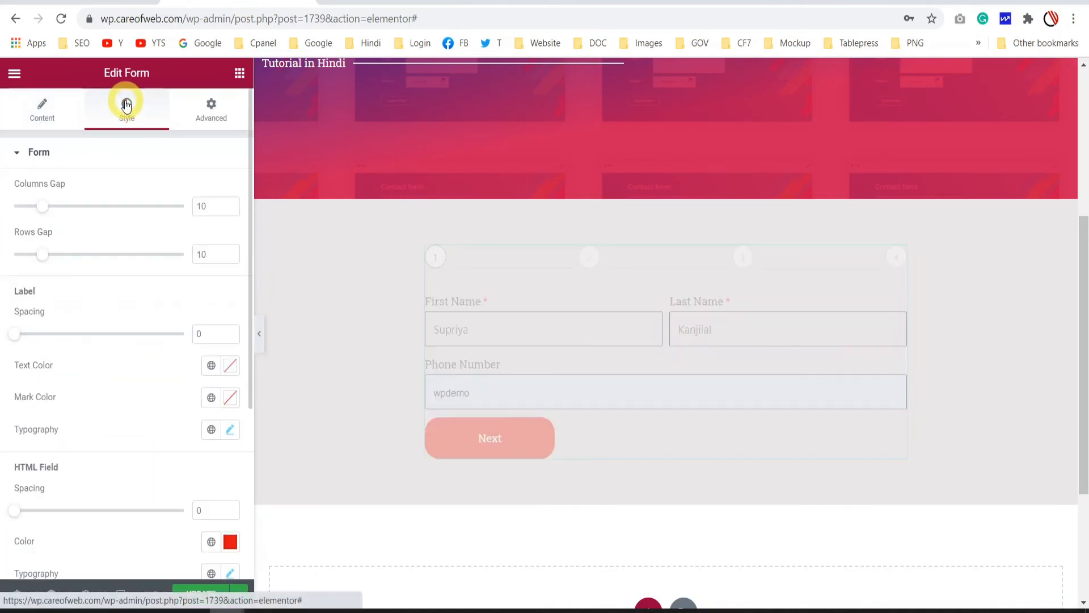
scroll(116, 304, down, 5)
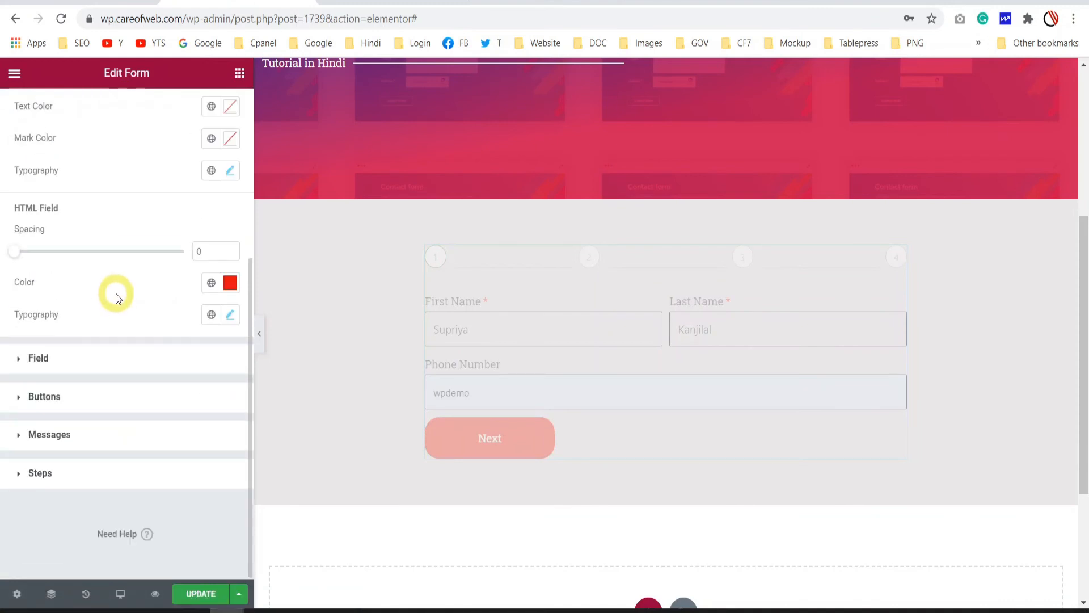
click(45, 401)
scroll(125, 381, down, 4)
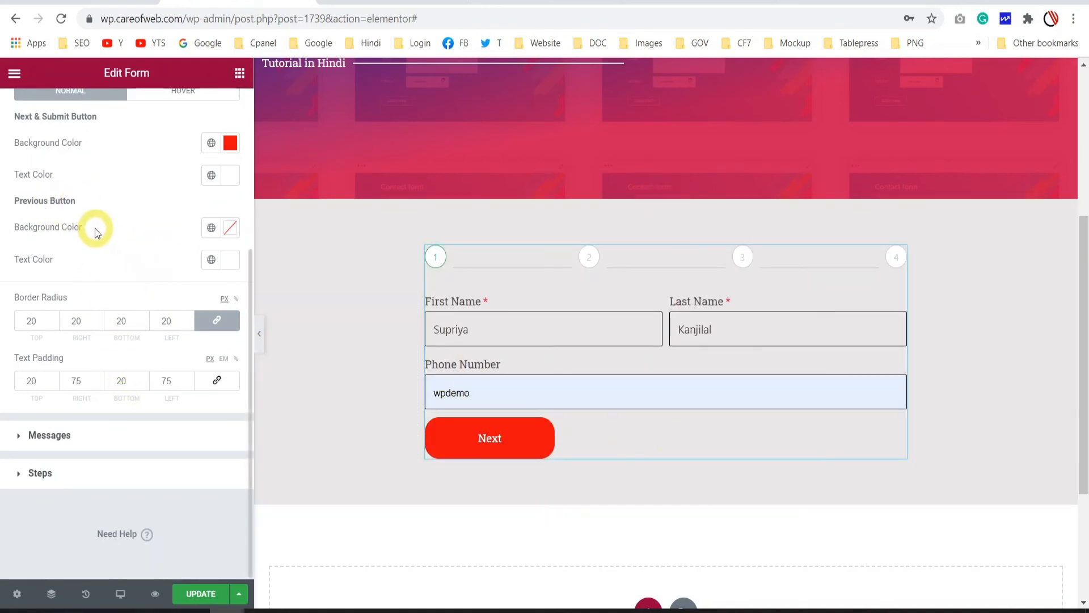
scroll(94, 228, up, 2)
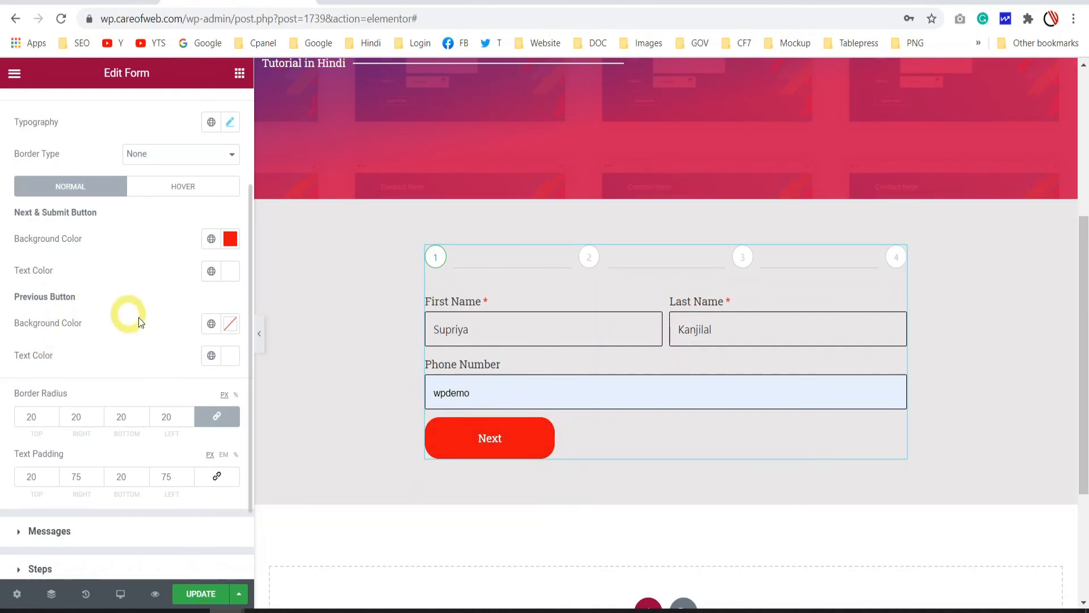
click(230, 324)
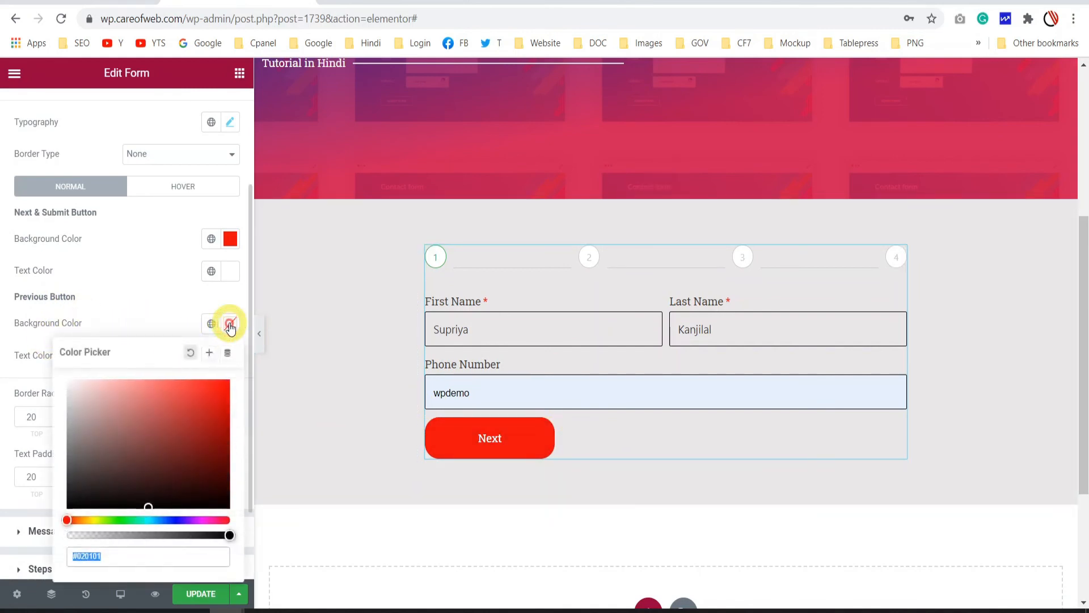
click(122, 518)
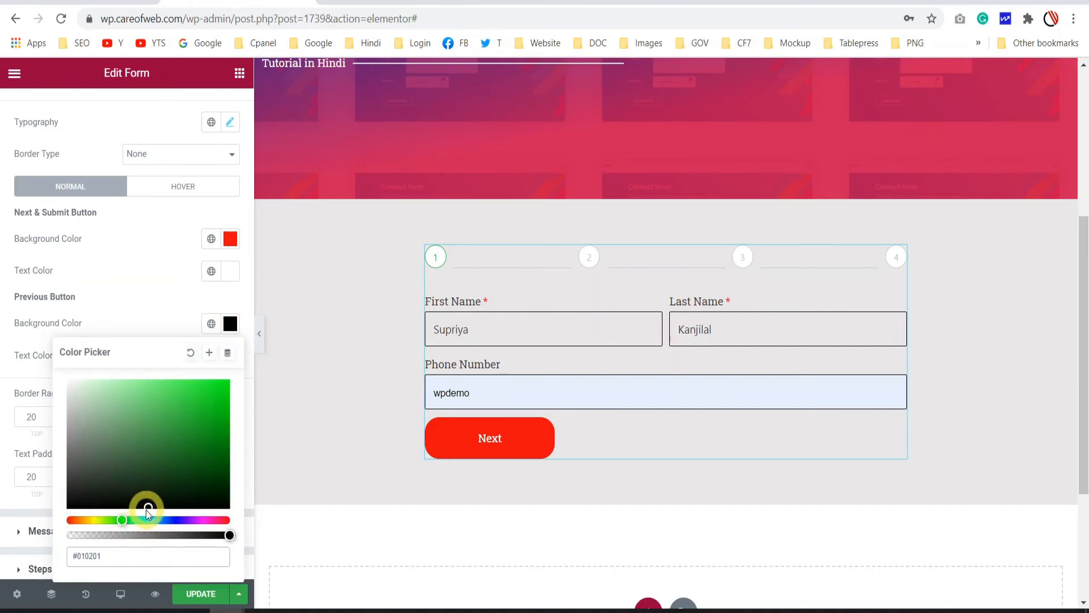
drag(147, 511, 174, 435)
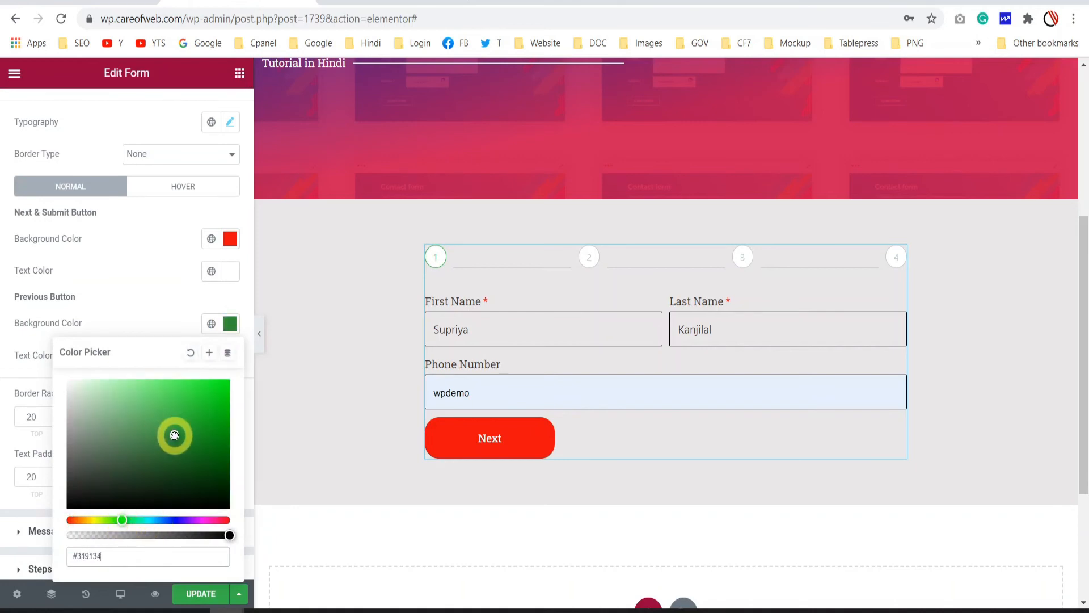
Step: In the form's Steps style settings, set the step indicator's spacing to 25 and its padding to 41
click(150, 308)
scroll(146, 332, down, 2)
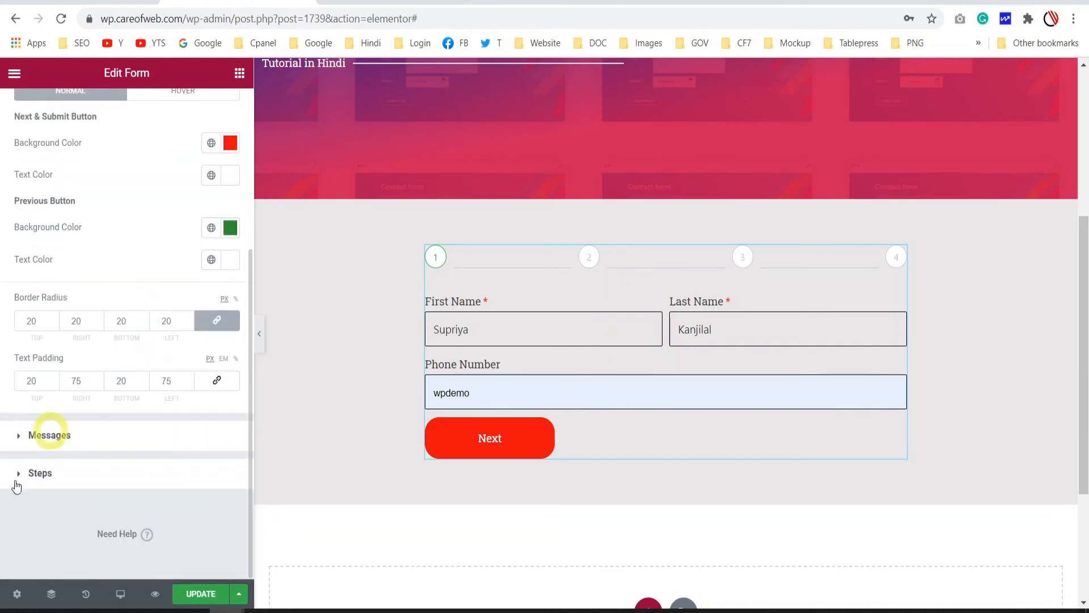
click(41, 473)
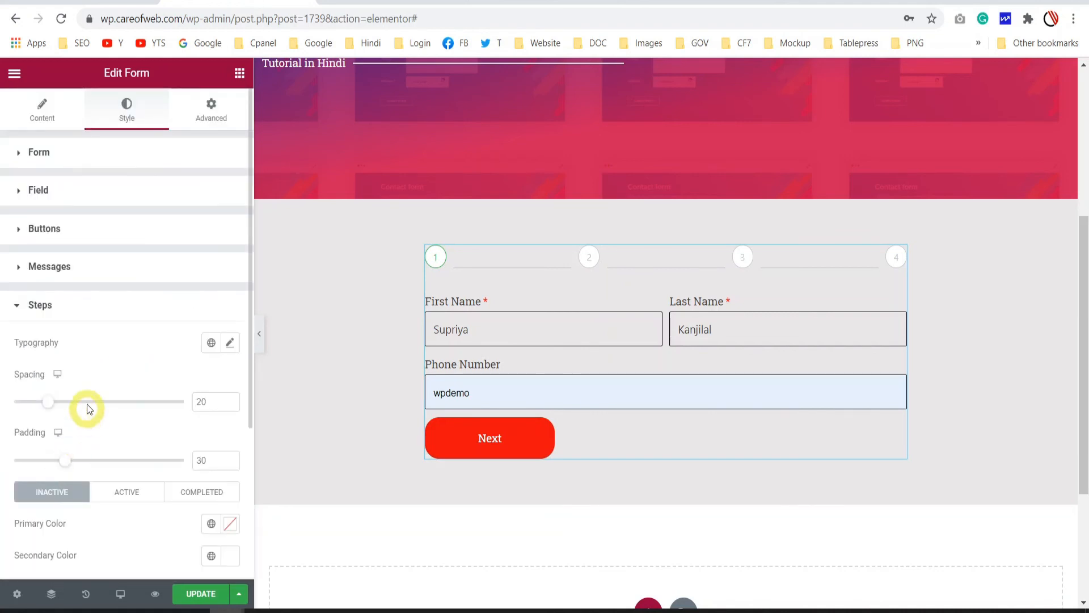
scroll(87, 403, down, 4)
scroll(87, 404, up, 2)
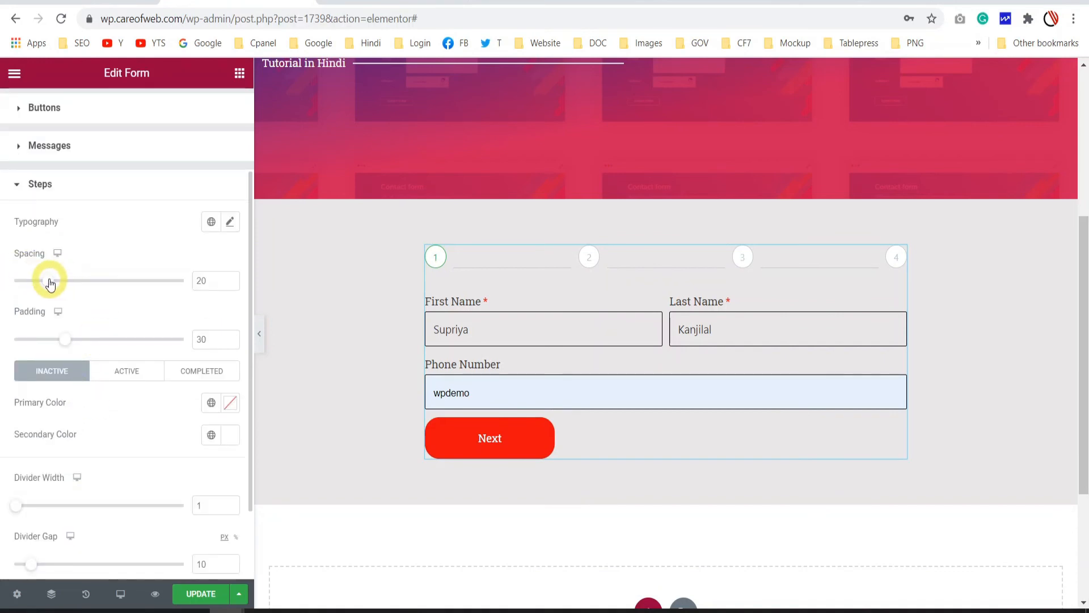
drag(51, 282, 91, 282)
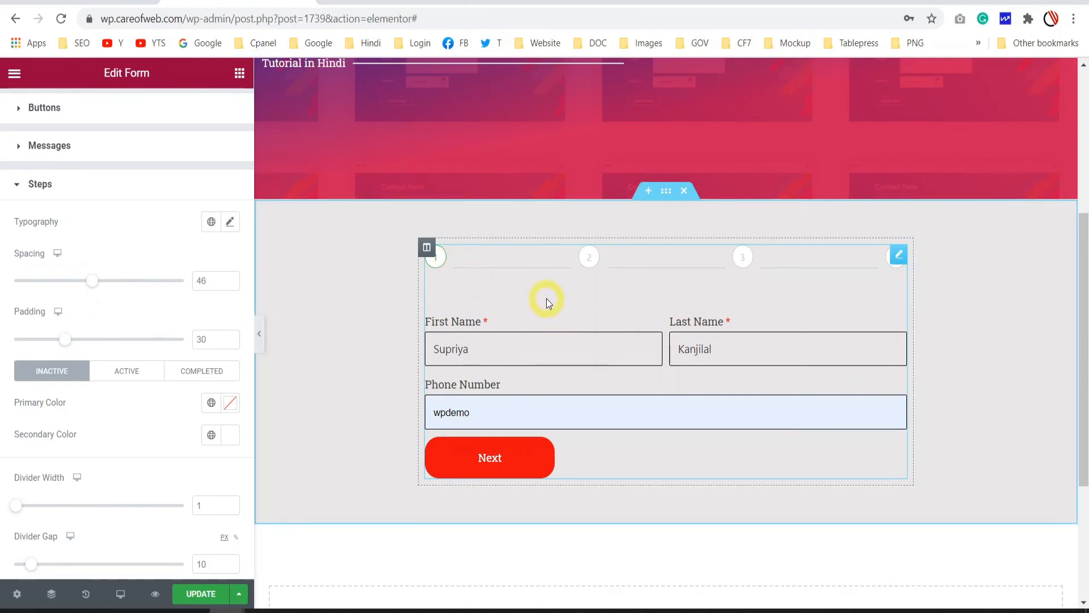
drag(90, 282, 55, 282)
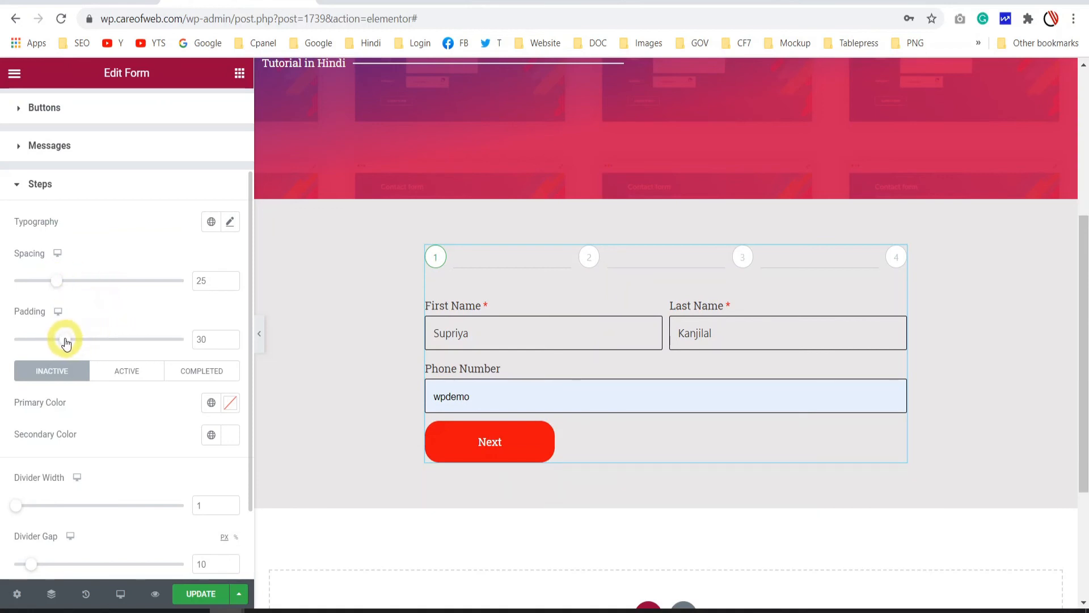
drag(64, 342, 96, 342)
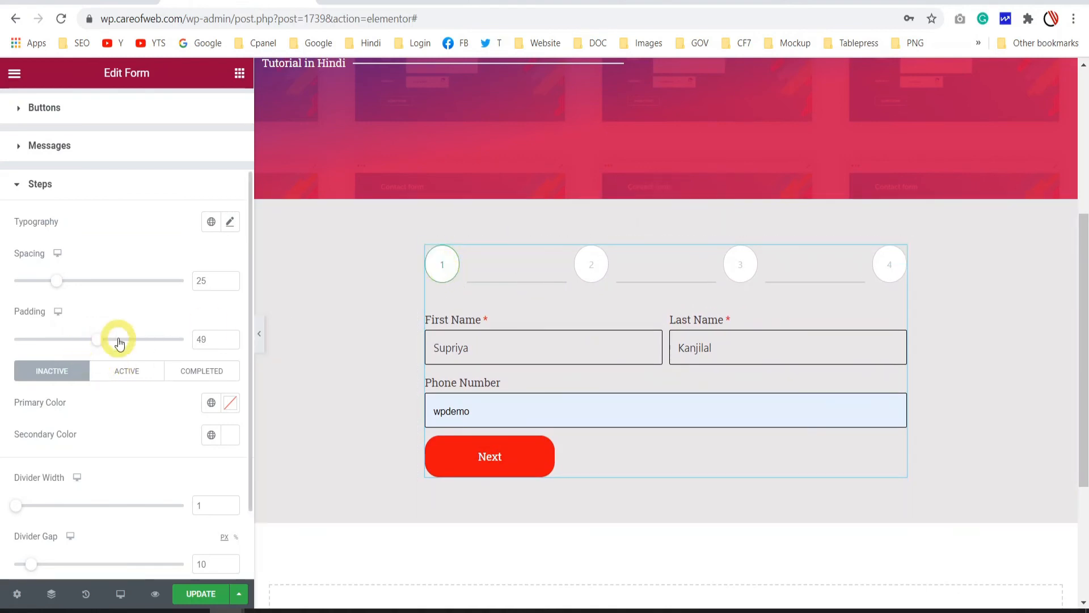
drag(97, 342, 85, 342)
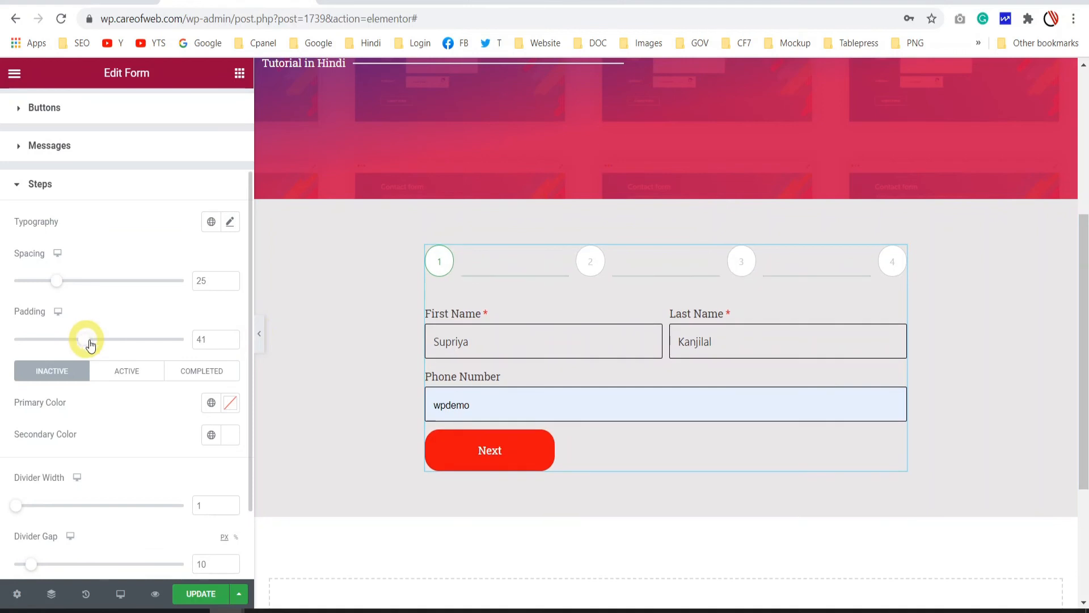
Step: Set the inactive steps' primary color to near-black #0A0101 and their secondary color to pale yellow
scroll(114, 377, down, 2)
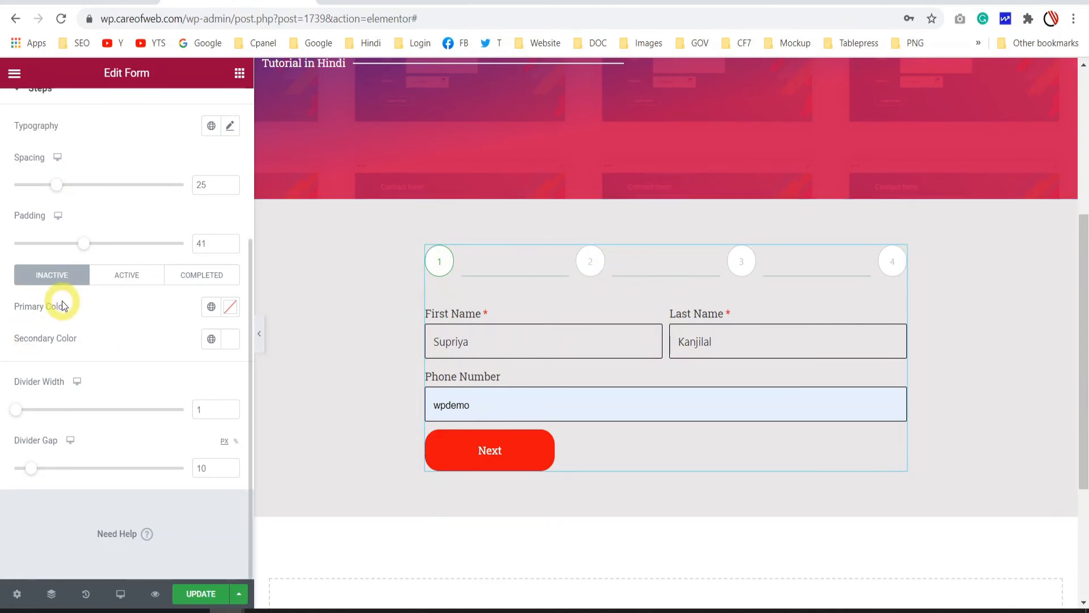
click(231, 309)
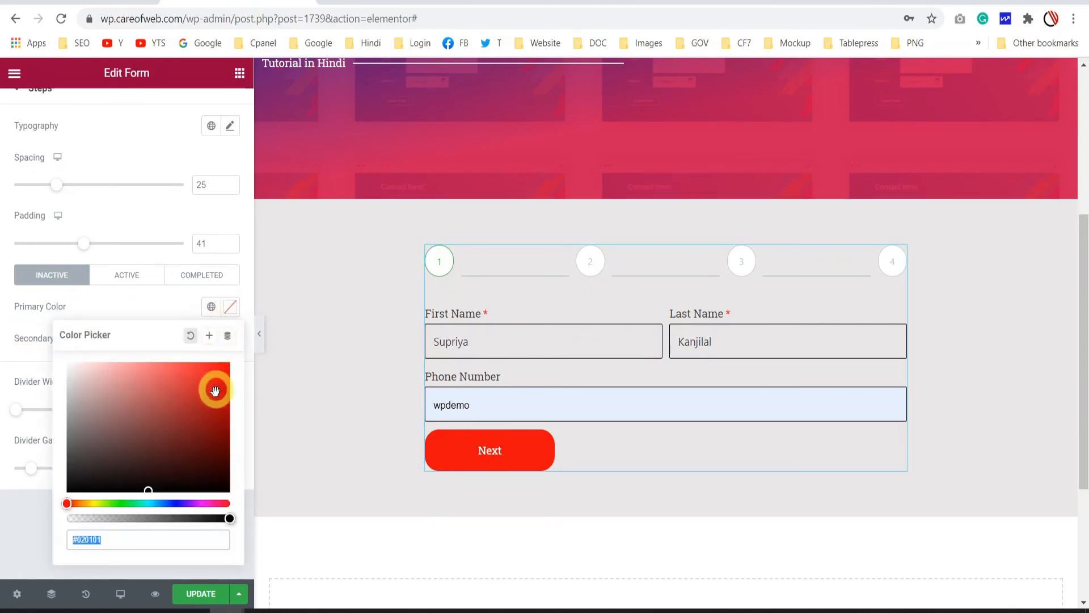
click(220, 487)
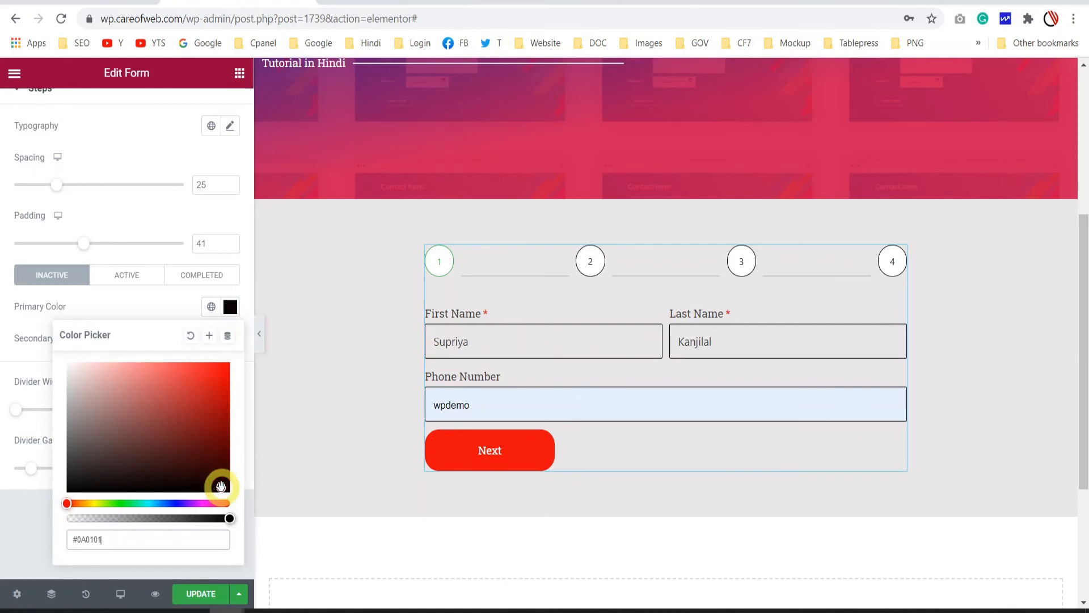
click(165, 311)
click(448, 268)
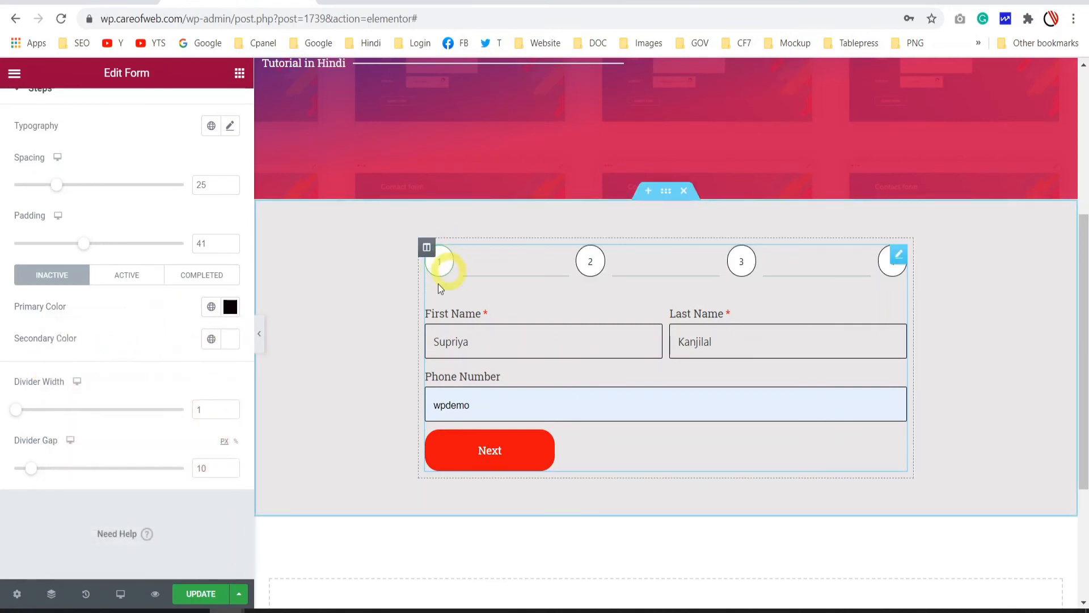
click(229, 340)
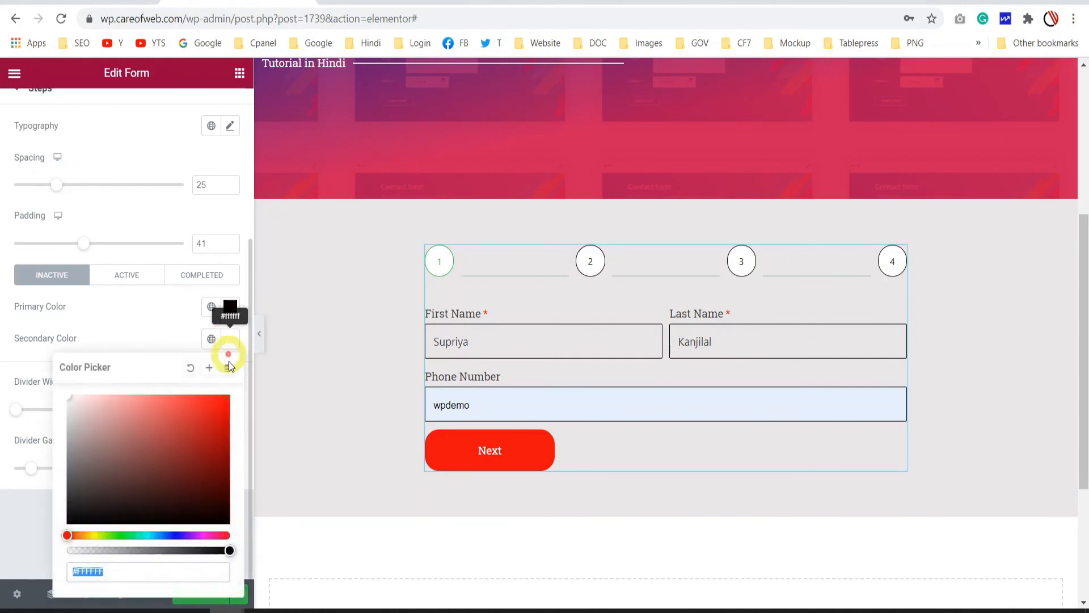
click(92, 533)
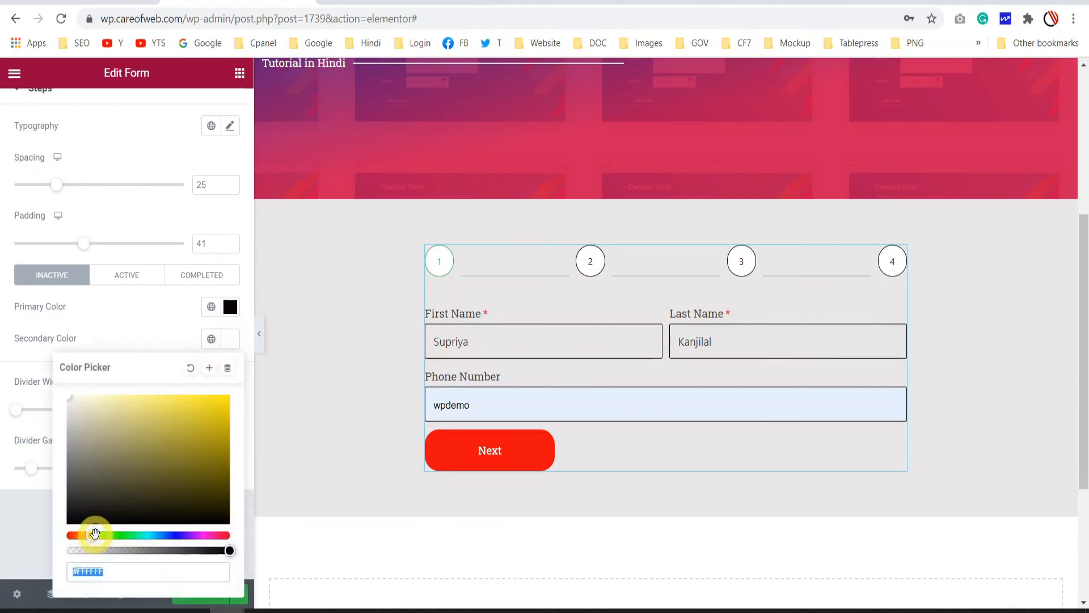
click(158, 348)
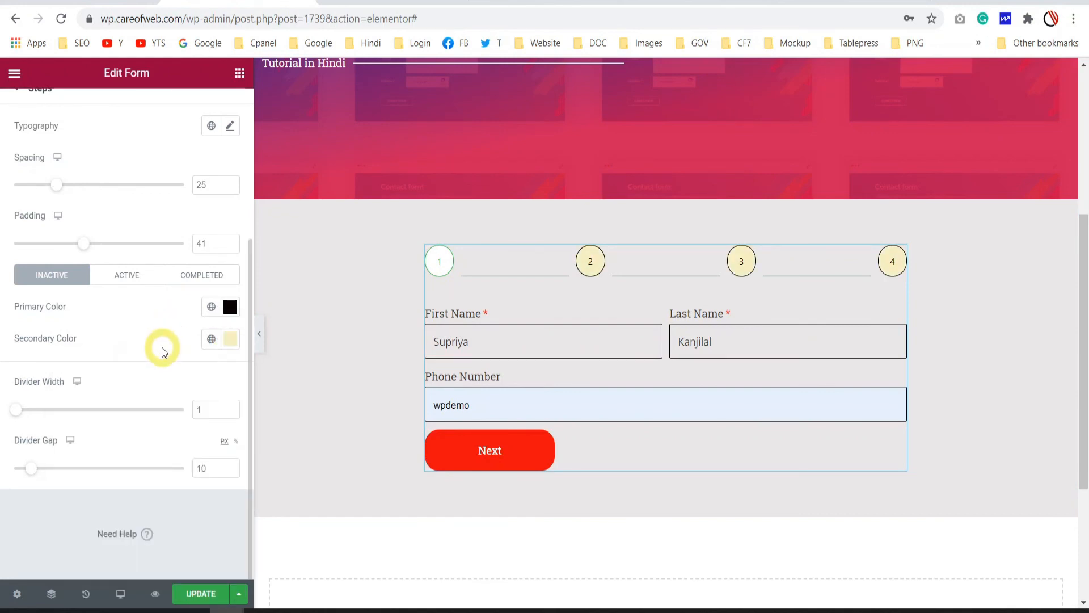
Step: Set the active step's secondary color to light green and its primary color to near-black #080202
click(130, 276)
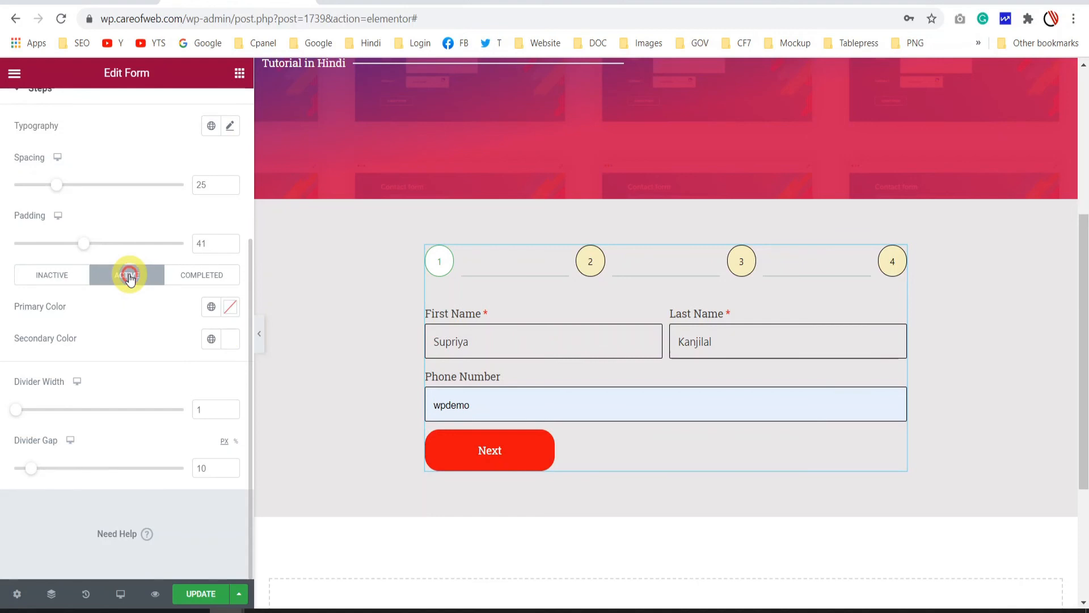
click(230, 339)
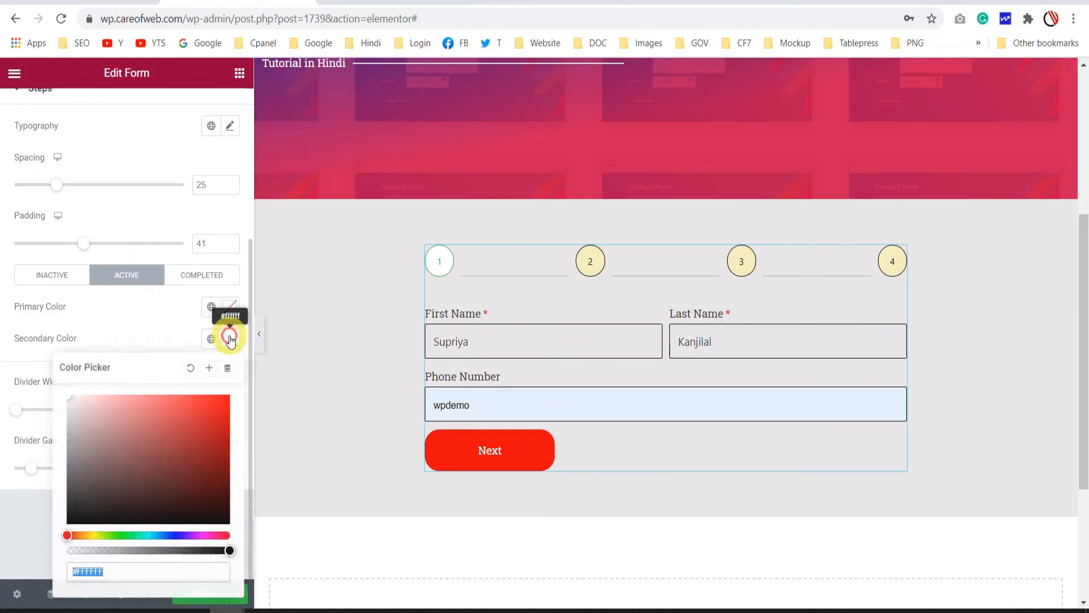
click(116, 535)
click(142, 334)
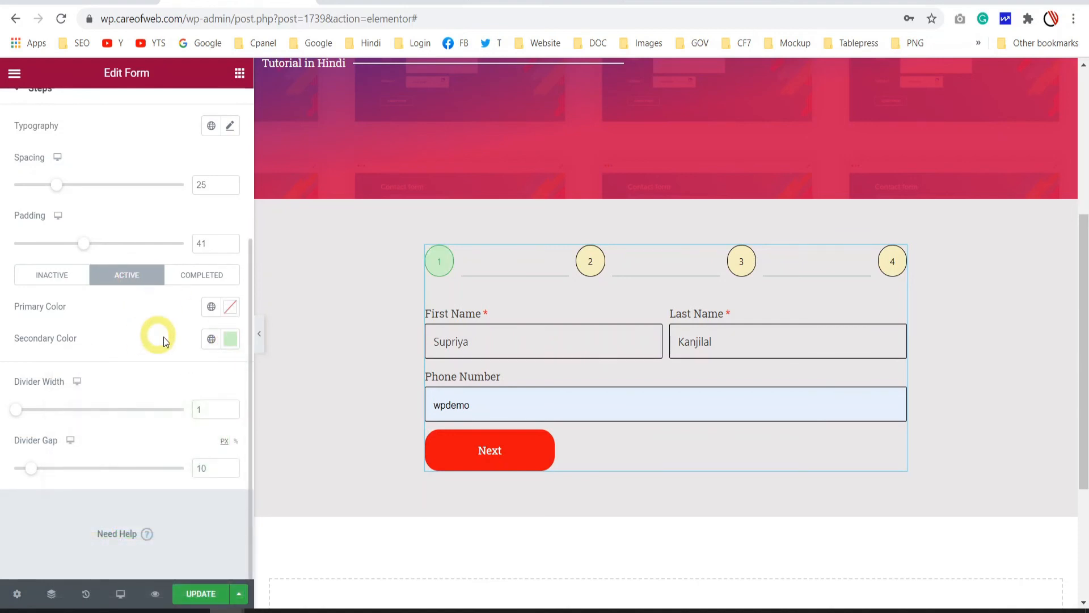
click(230, 307)
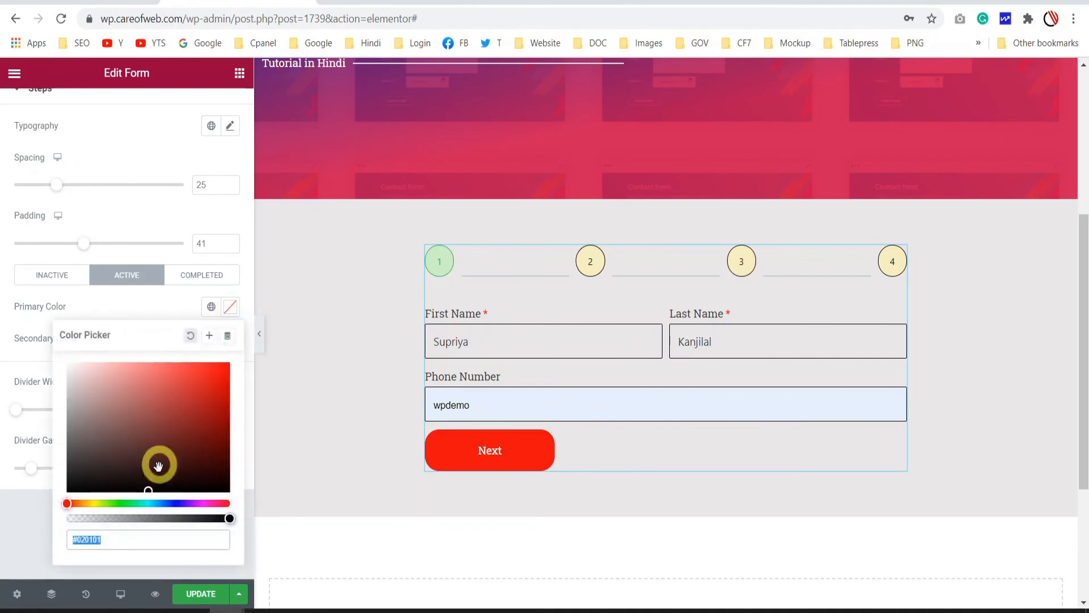
click(187, 484)
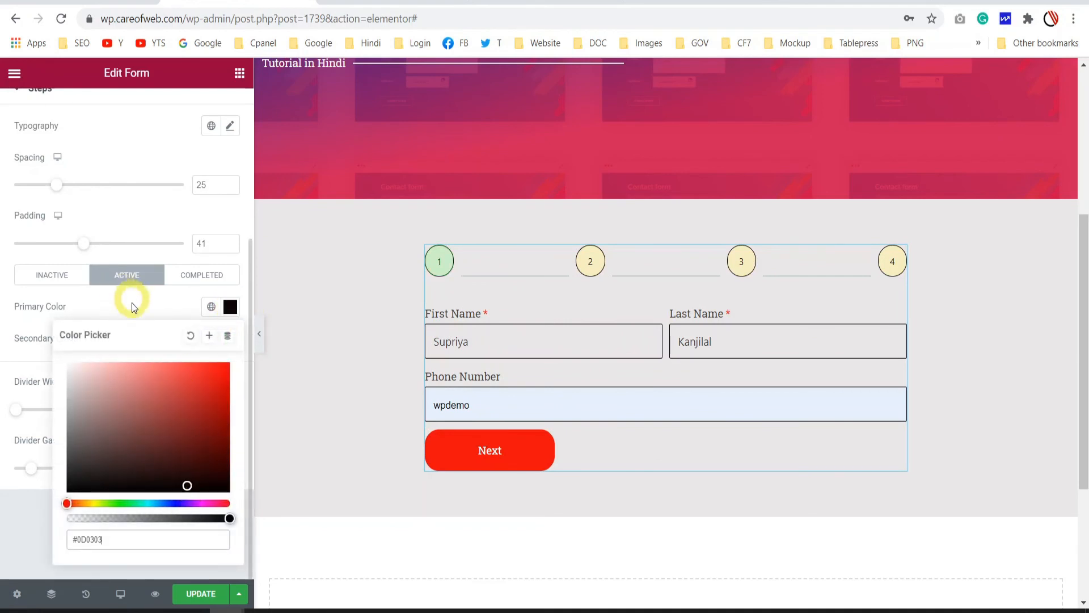
click(193, 487)
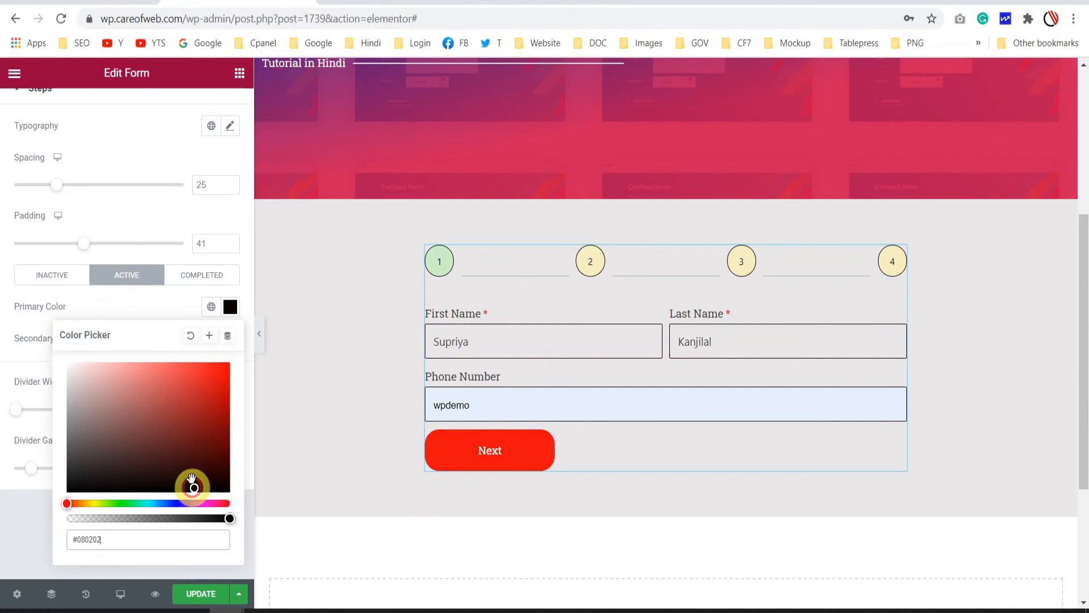
click(138, 308)
Step: Set the completed steps' secondary color to light gray and their primary color to near-black #080202
click(201, 276)
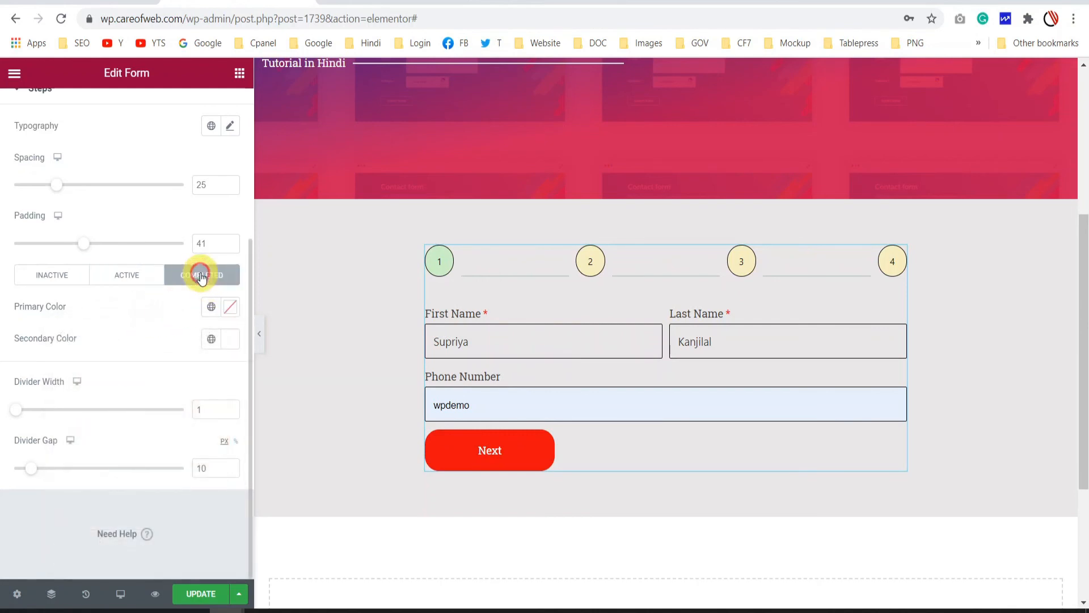
click(229, 338)
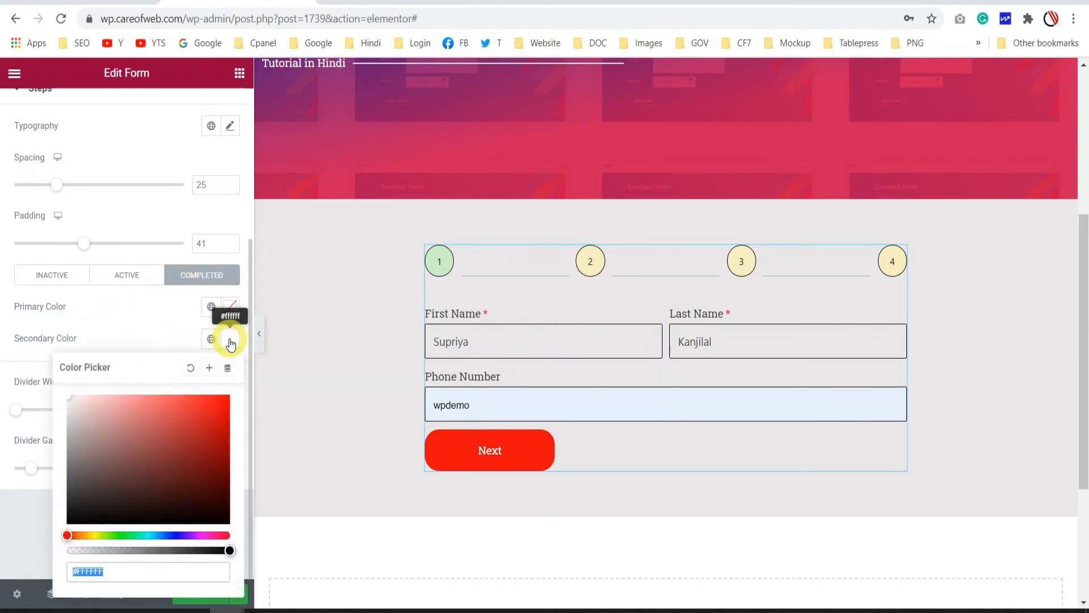
click(65, 435)
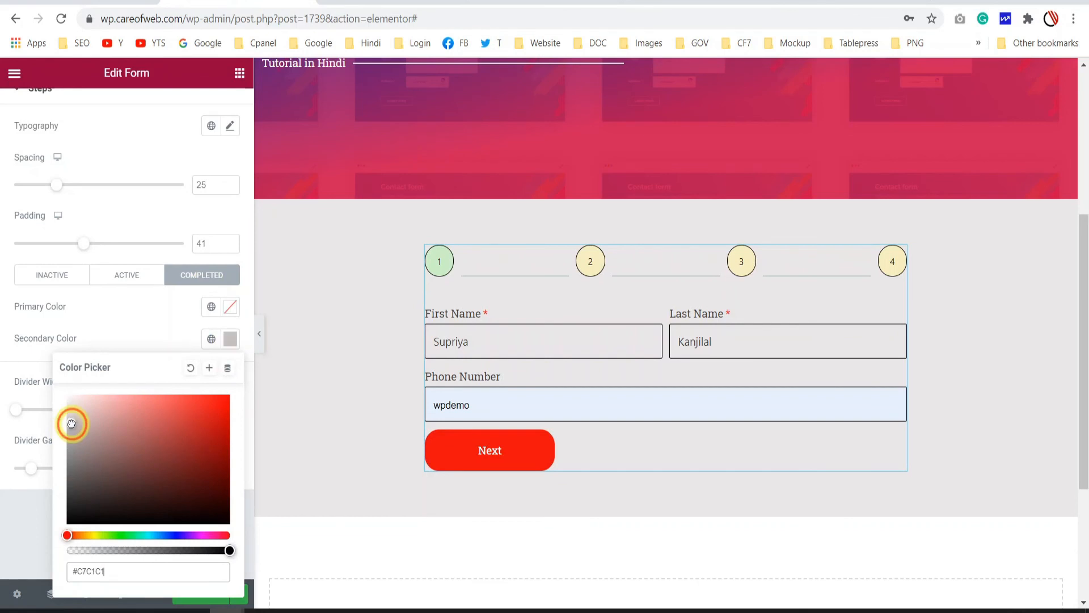
click(136, 324)
click(230, 309)
click(198, 488)
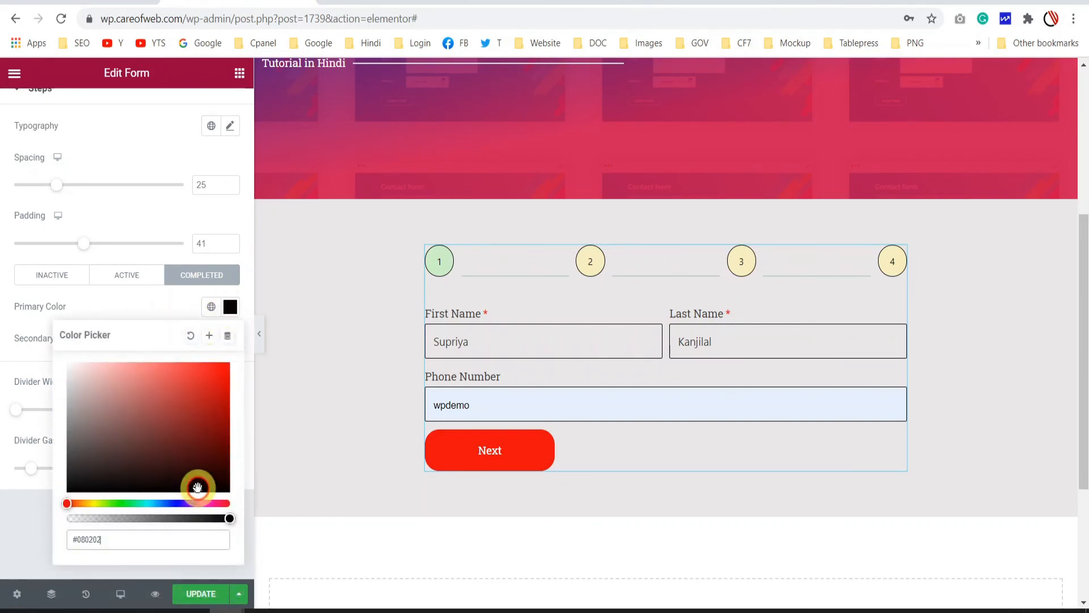
click(140, 311)
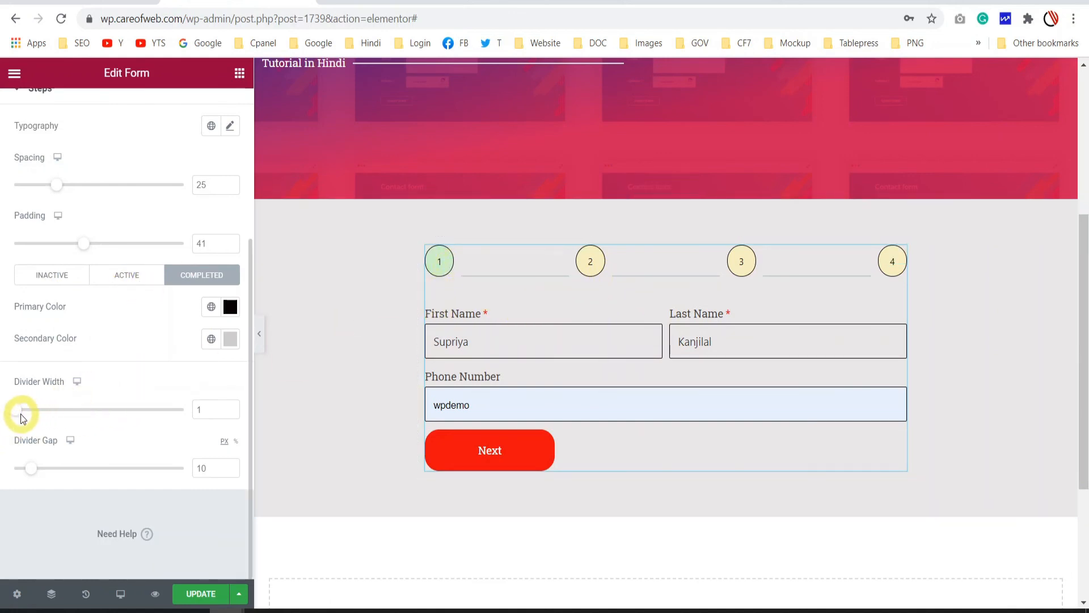
Step: Set the divider gap between the step numbers to 18 px and update the page
drag(19, 414, 24, 414)
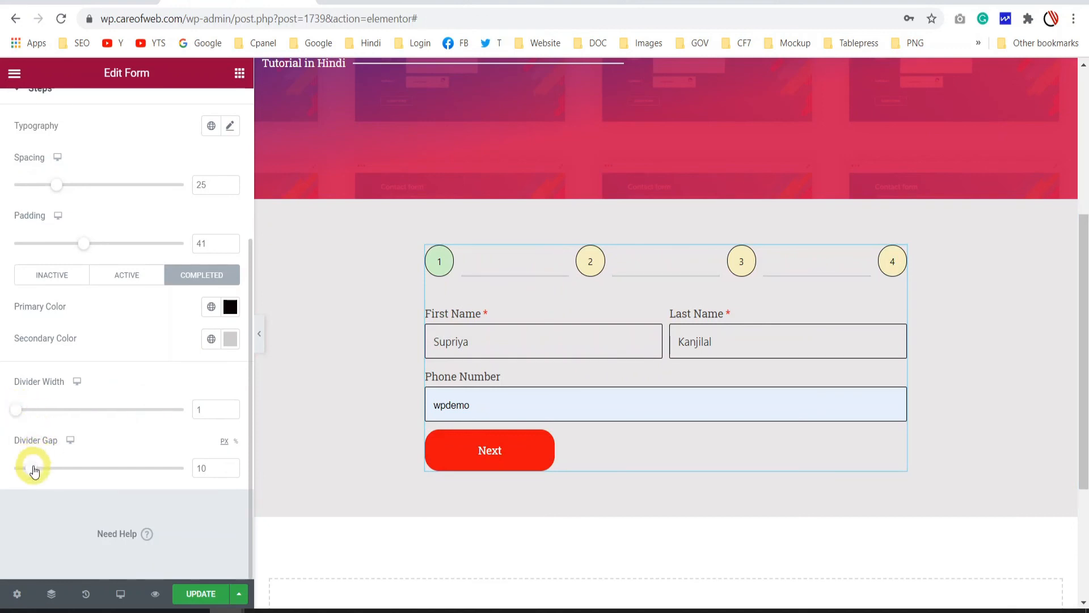
mouse_move(34, 471)
mouse_down()
mouse_move(109, 473)
mouse_move(43, 476)
mouse_up()
scroll(131, 350, up, 4)
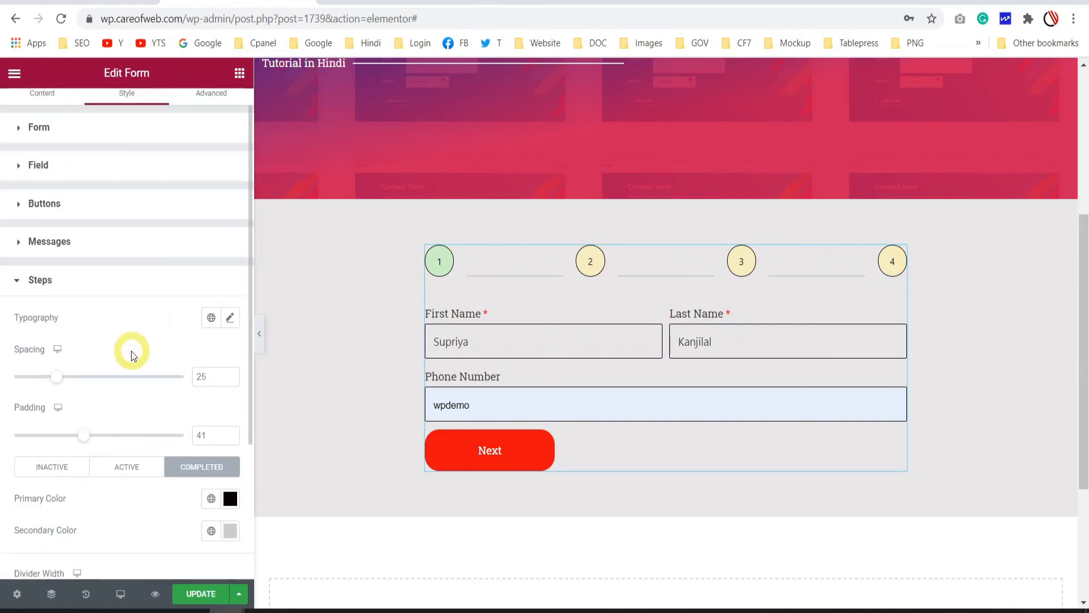
scroll(131, 350, down, 3)
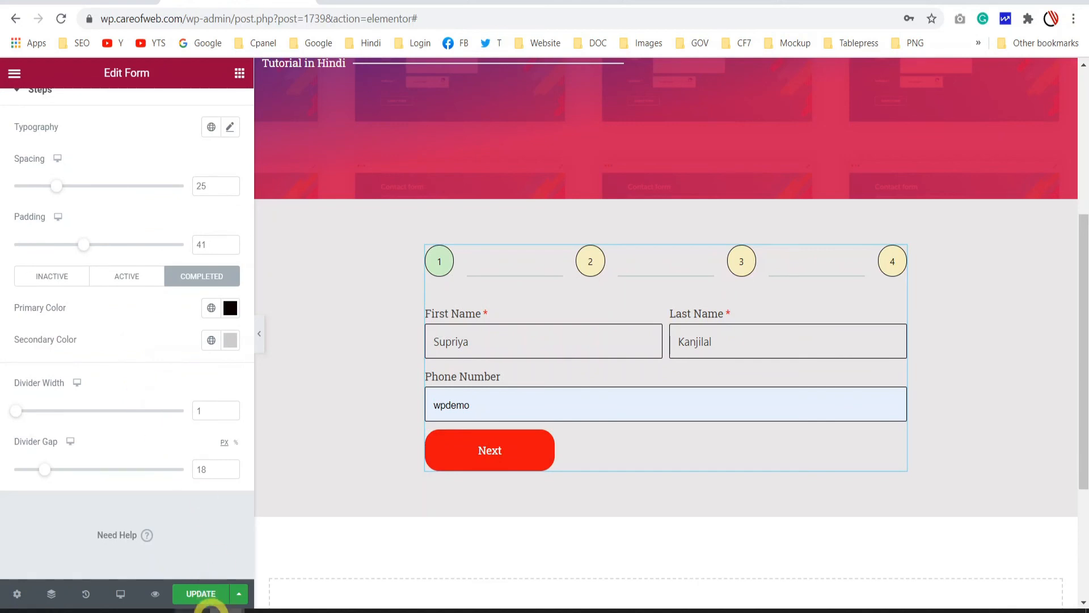
click(200, 595)
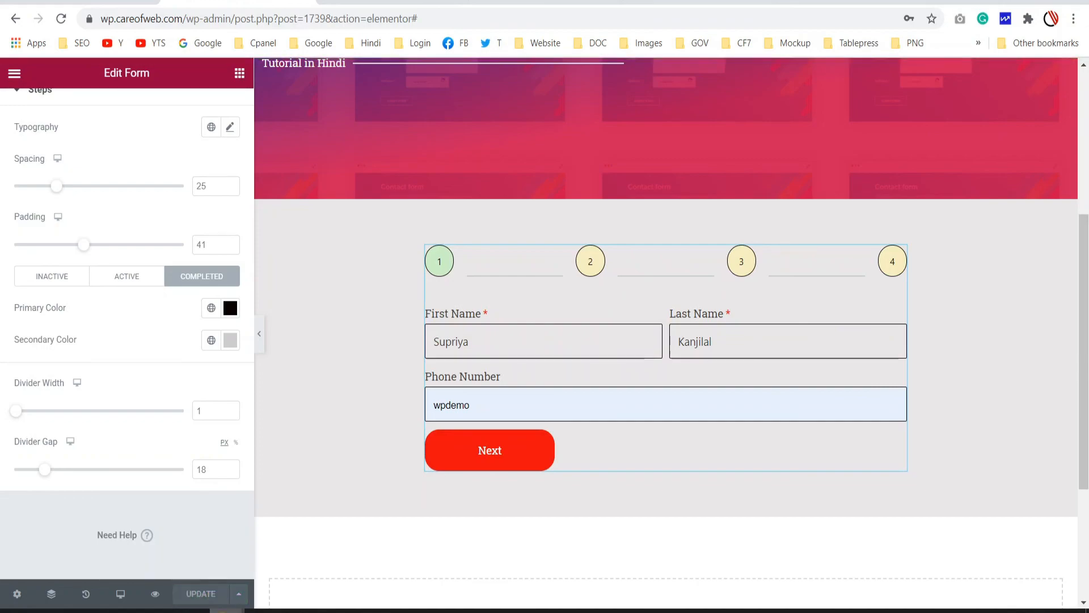
Step: Reload the published form in the Incognito window, advance past its first step with name and phone filled in, and inspect the second step's styling
mouse_move(273, 599)
click(284, 558)
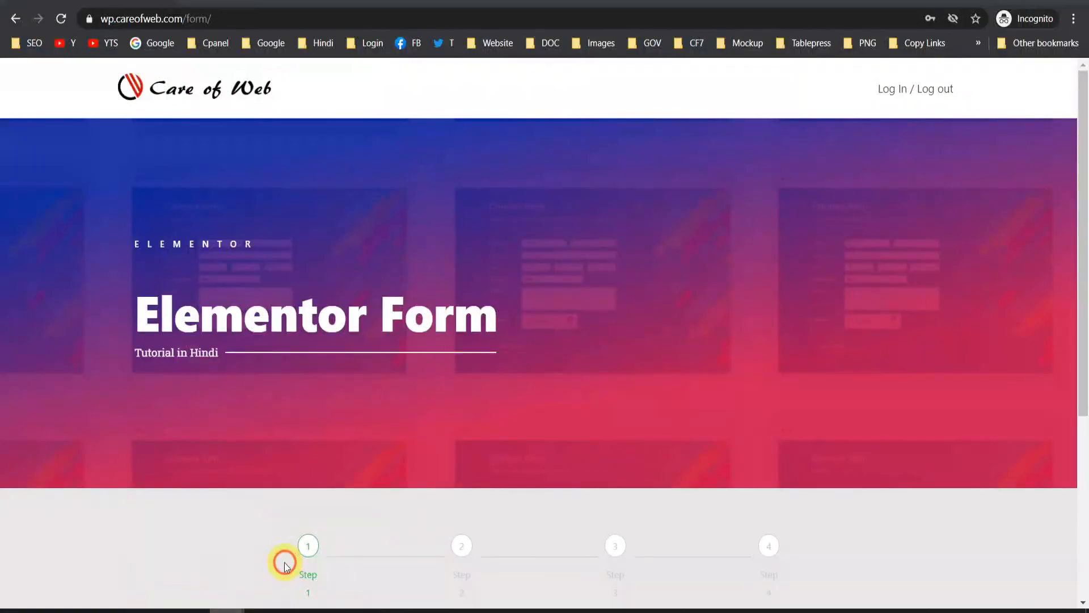
click(59, 19)
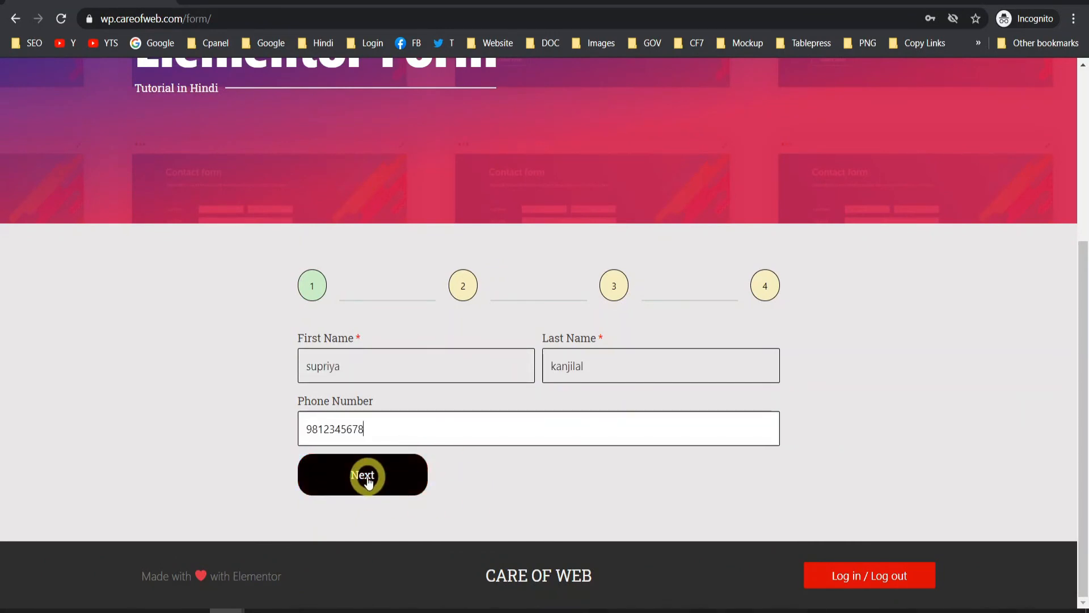
click(365, 476)
scroll(475, 441, down, 4)
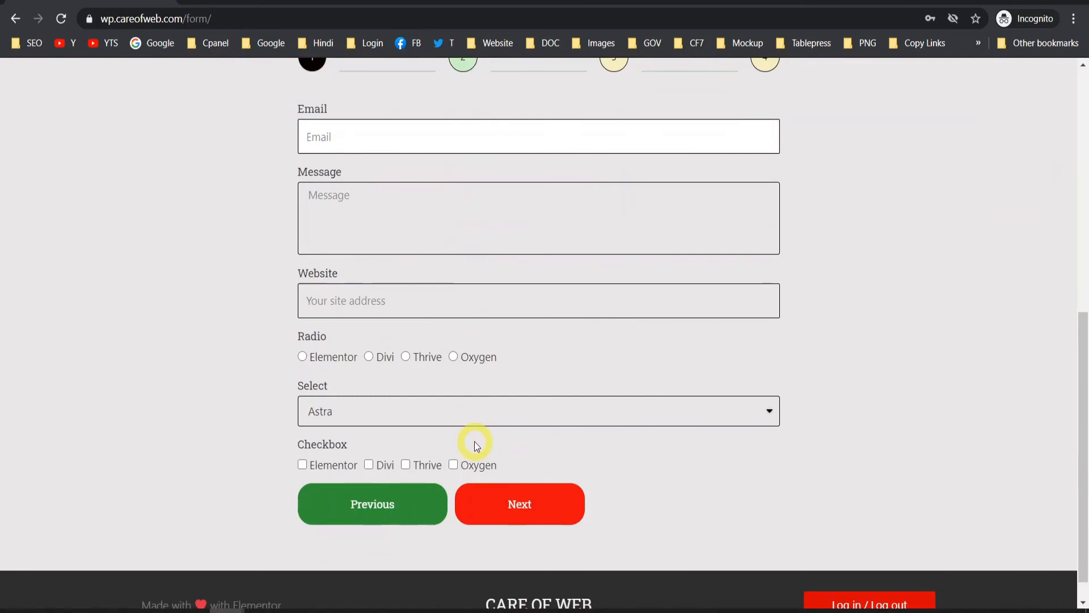
scroll(474, 440, up, 3)
scroll(464, 289, down, 3)
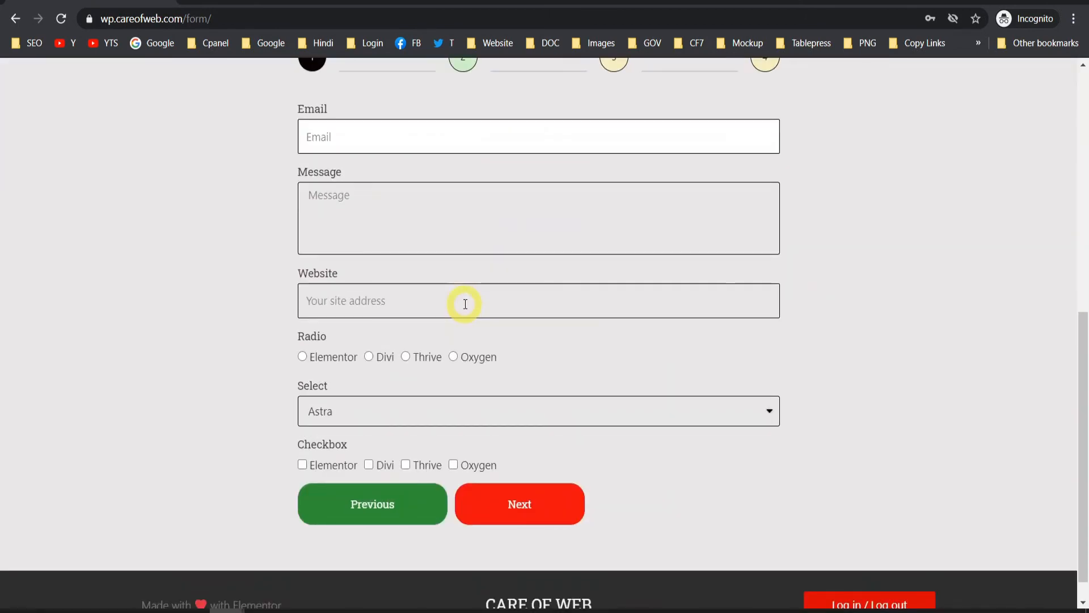
scroll(506, 277, up, 2)
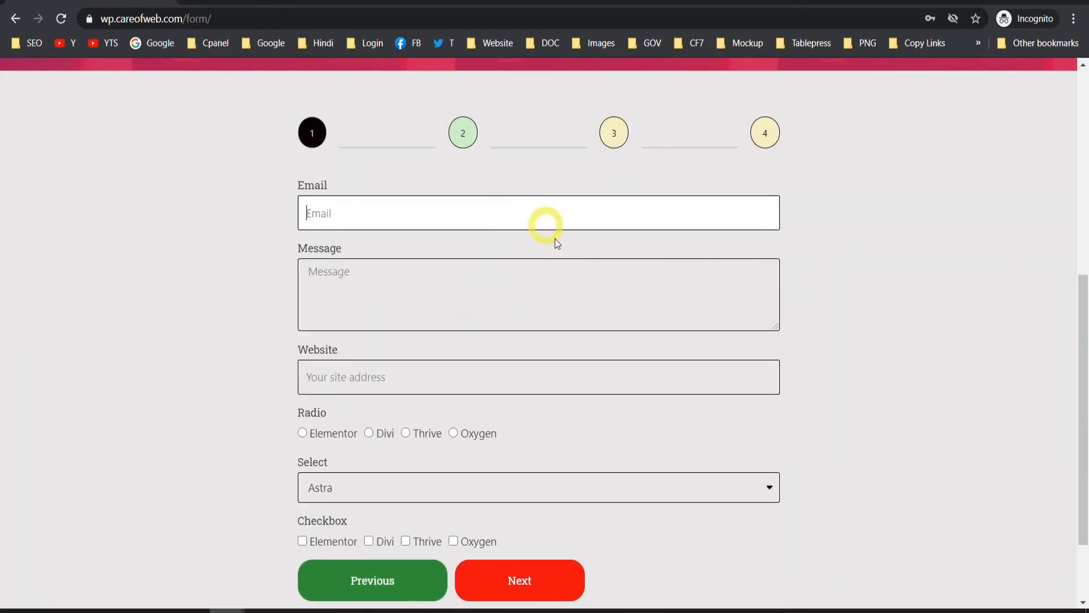
scroll(556, 284, down, 2)
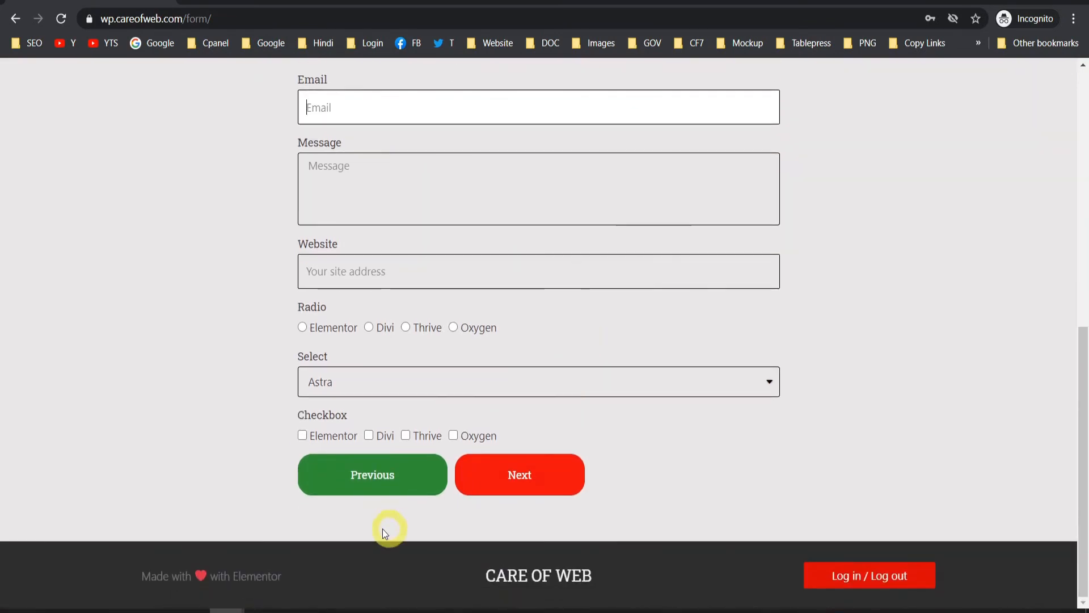
Step: Test the published form by completing its second and third steps, including email, time and reCAPTCHA, and submit it from the fourth step
click(526, 484)
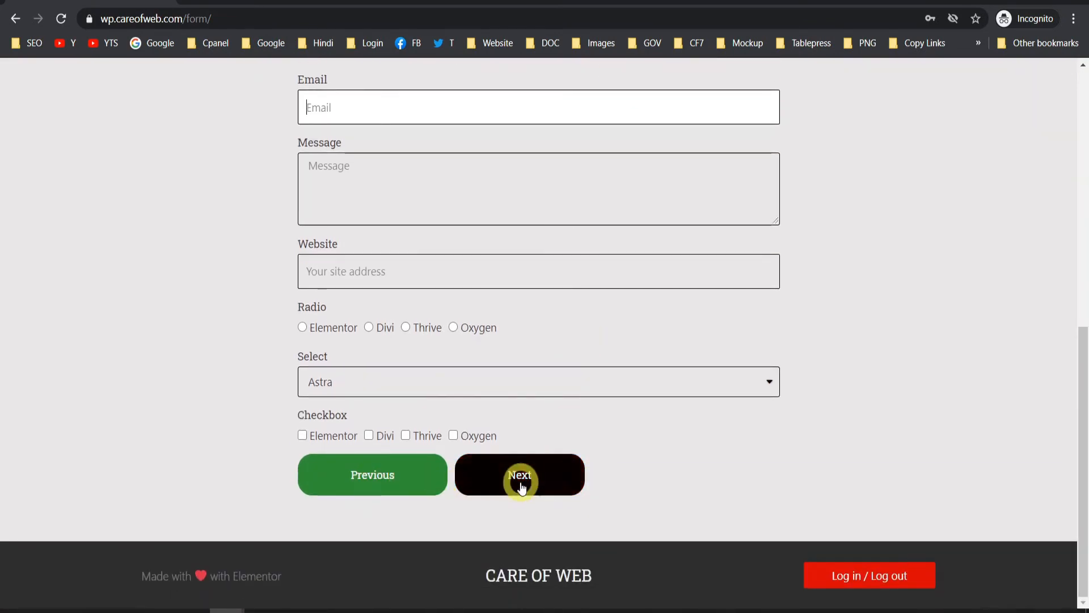
scroll(573, 468, up, 3)
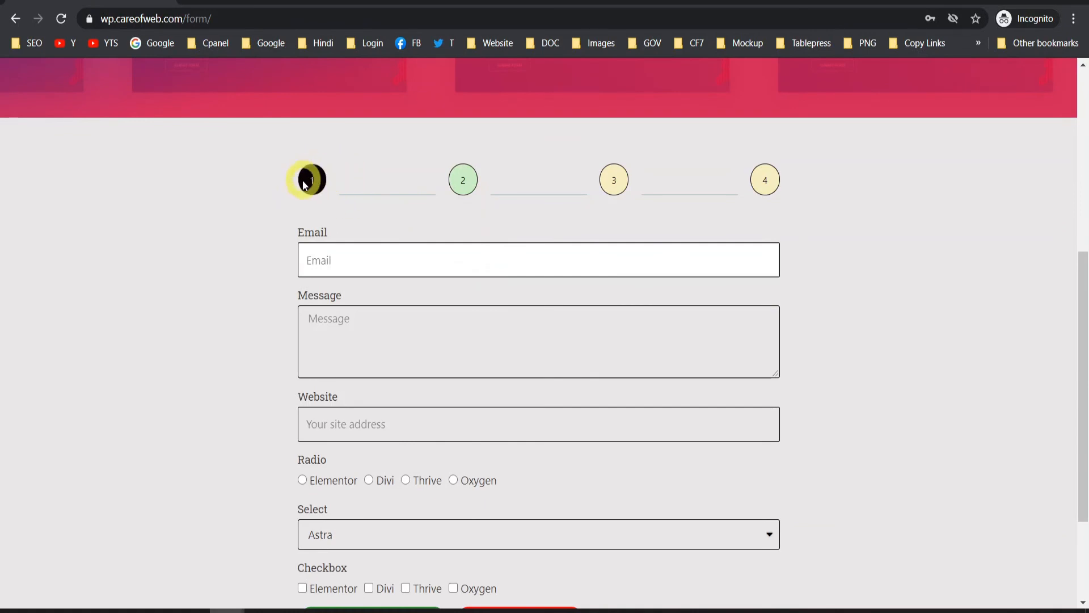
click(325, 178)
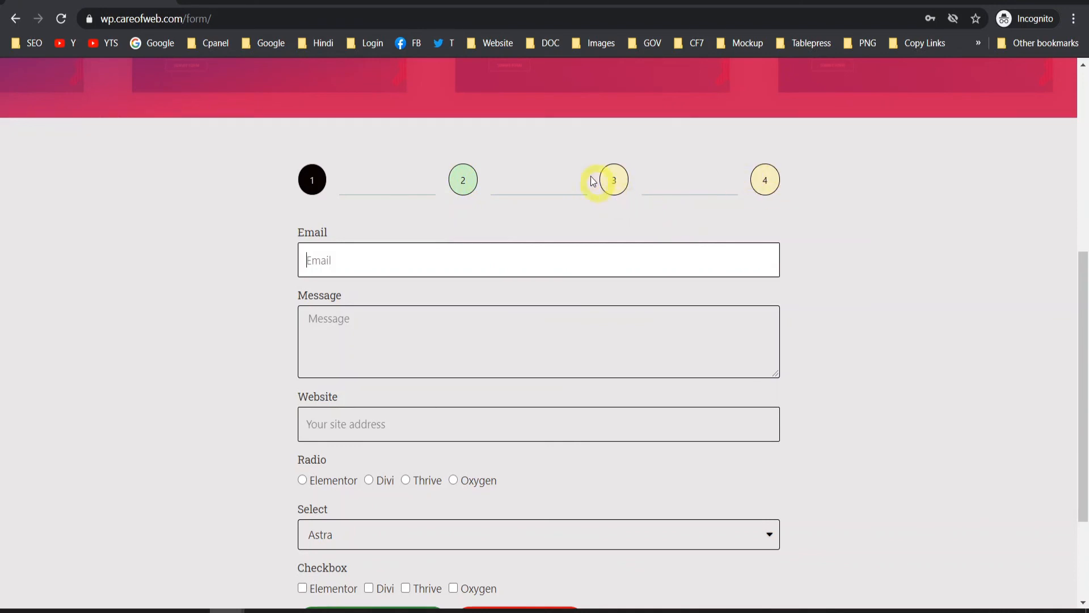
click(527, 264)
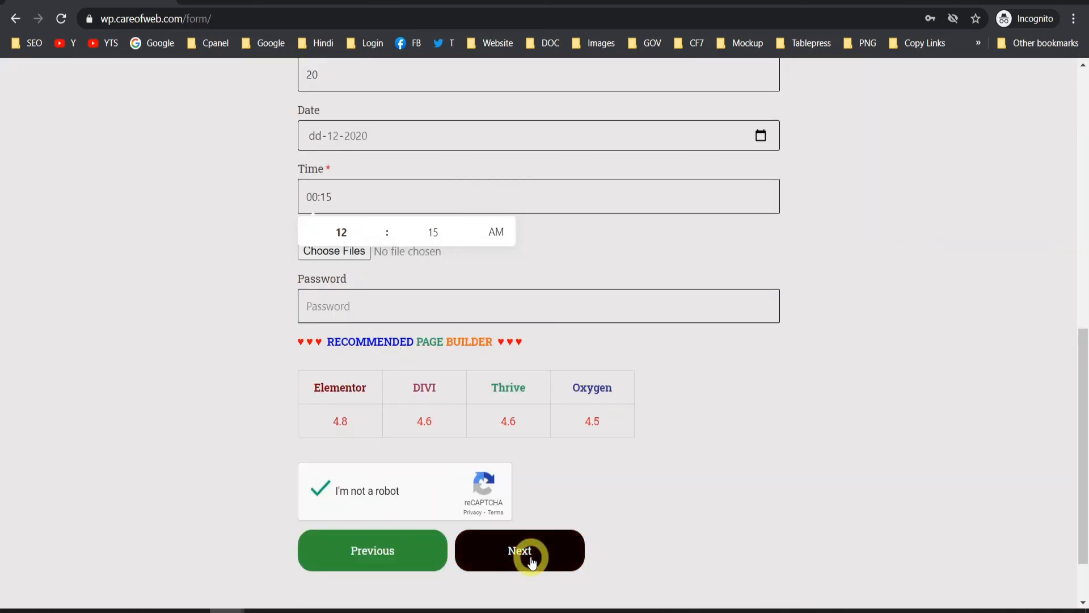
click(523, 550)
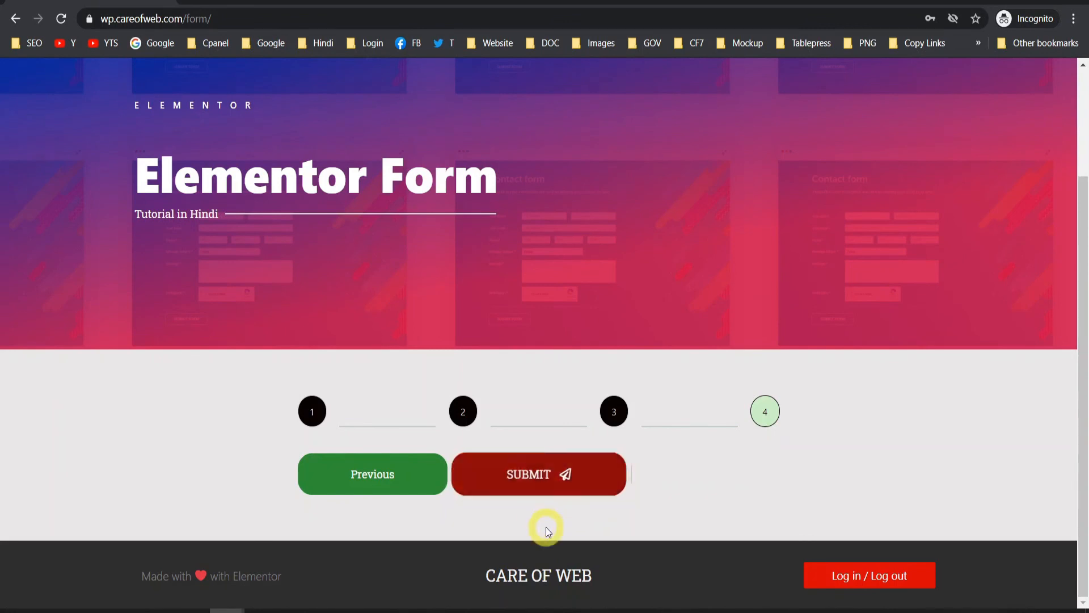
click(536, 476)
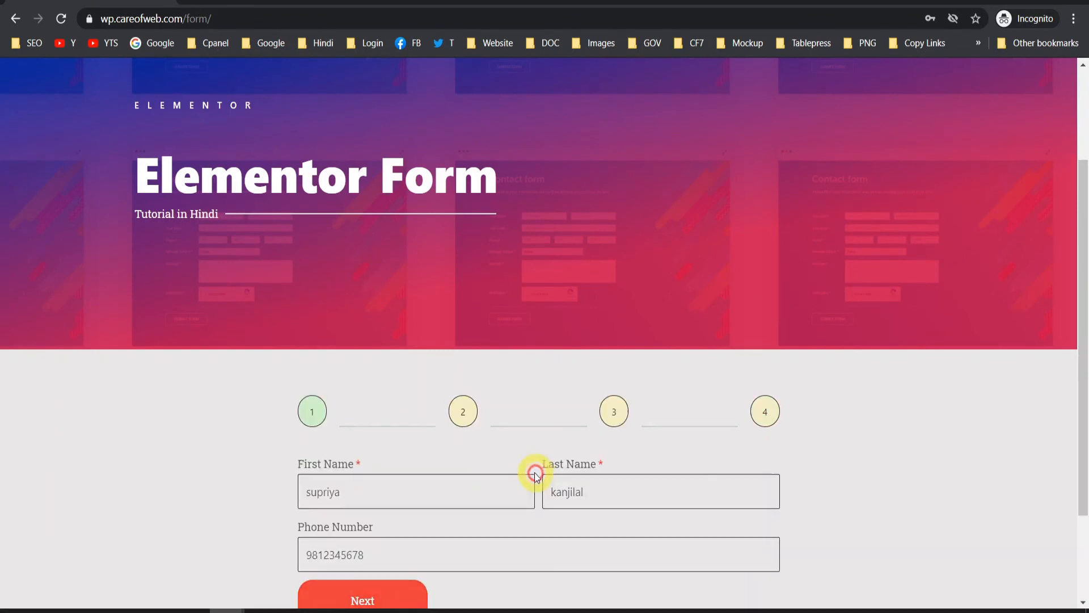
scroll(531, 469, down, 1)
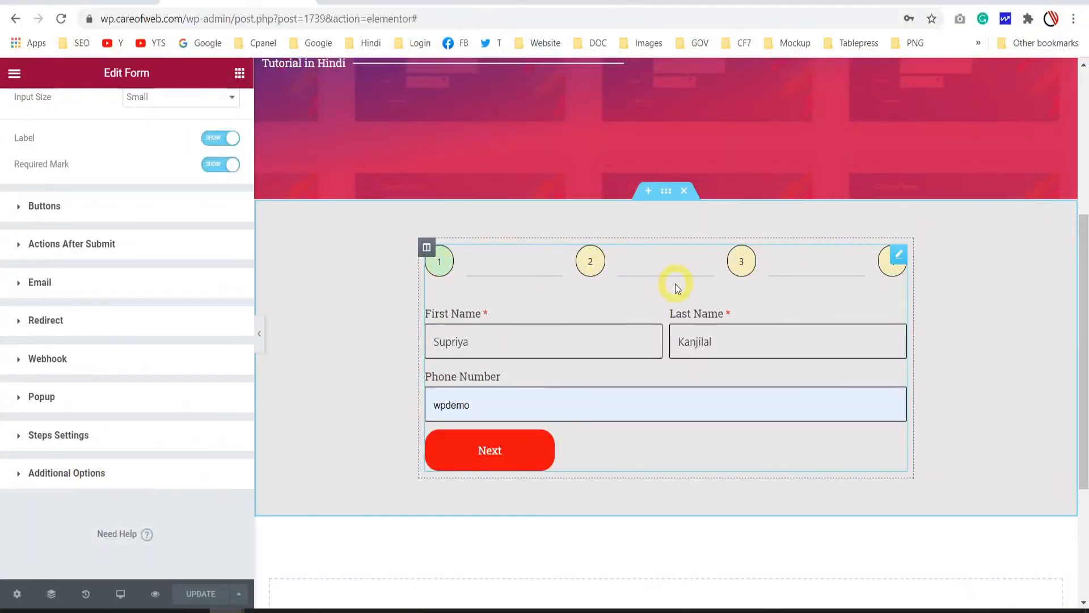
Step: Return to the Elementor editor and change the form's step indicator type to Progress Bar
click(56, 439)
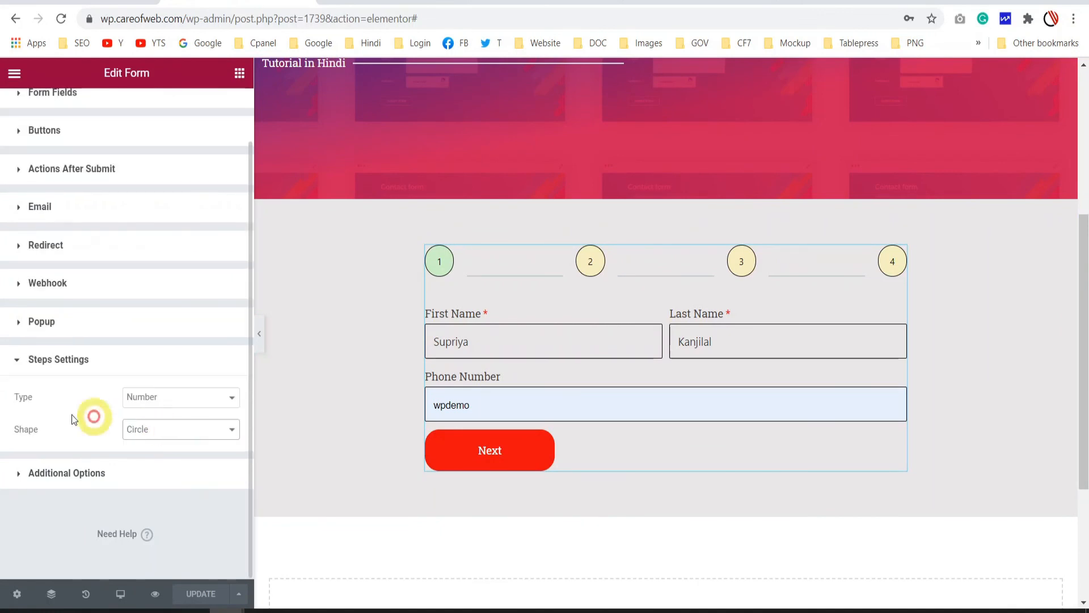
click(183, 398)
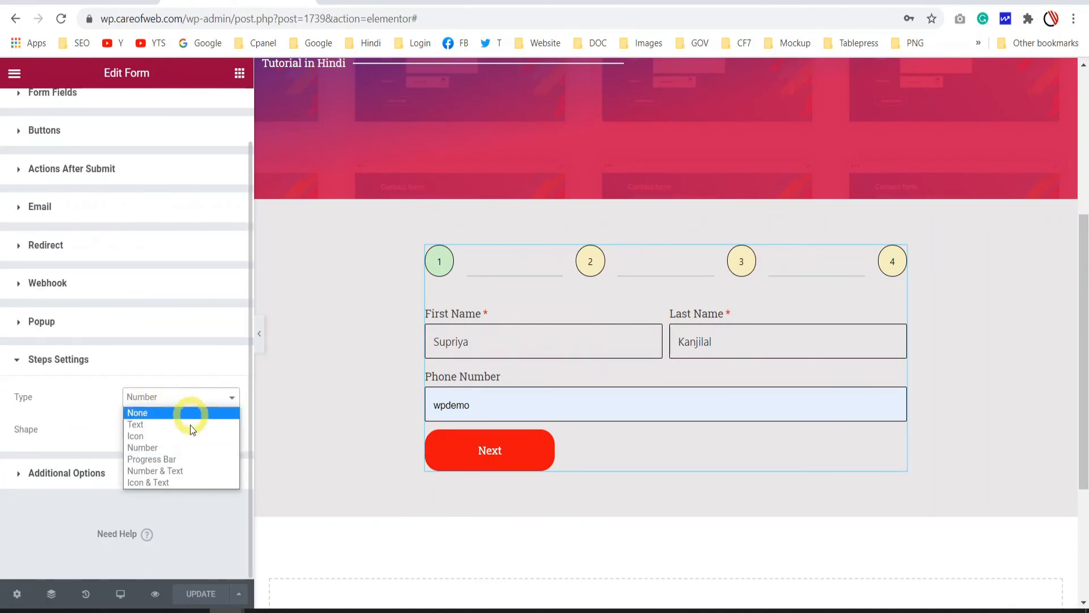
click(188, 459)
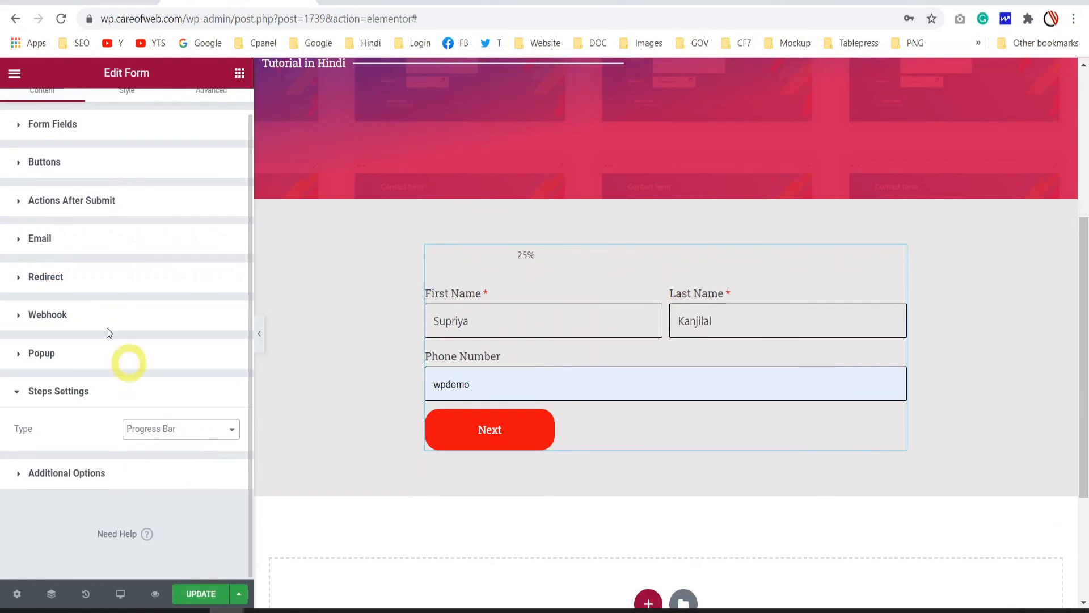
Step: Set the progress bar's background color to a muted green in the form's Steps styling
click(126, 115)
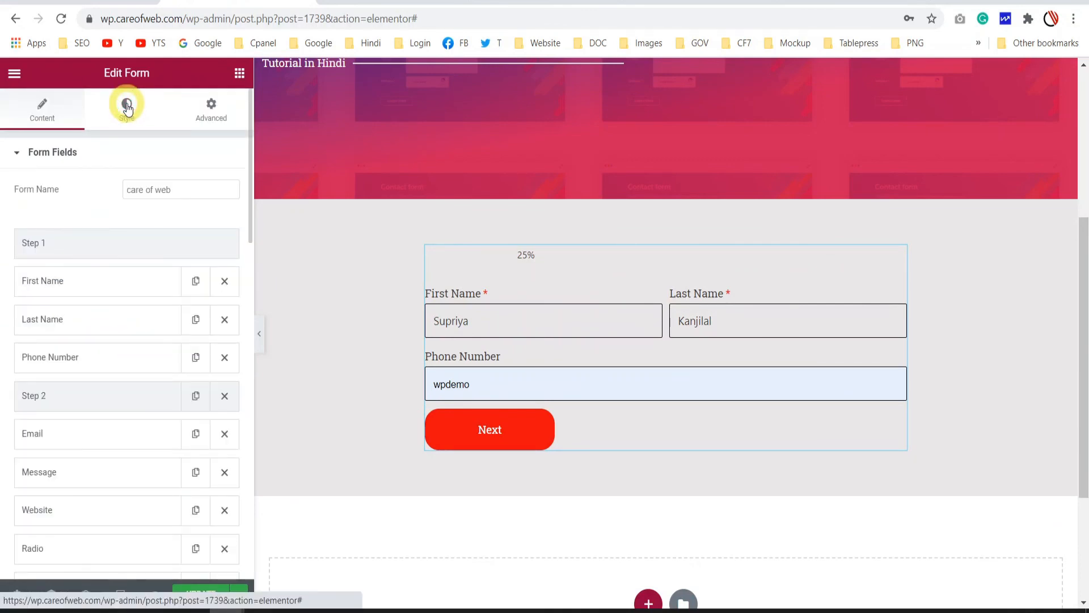
click(126, 108)
scroll(90, 267, down, 10)
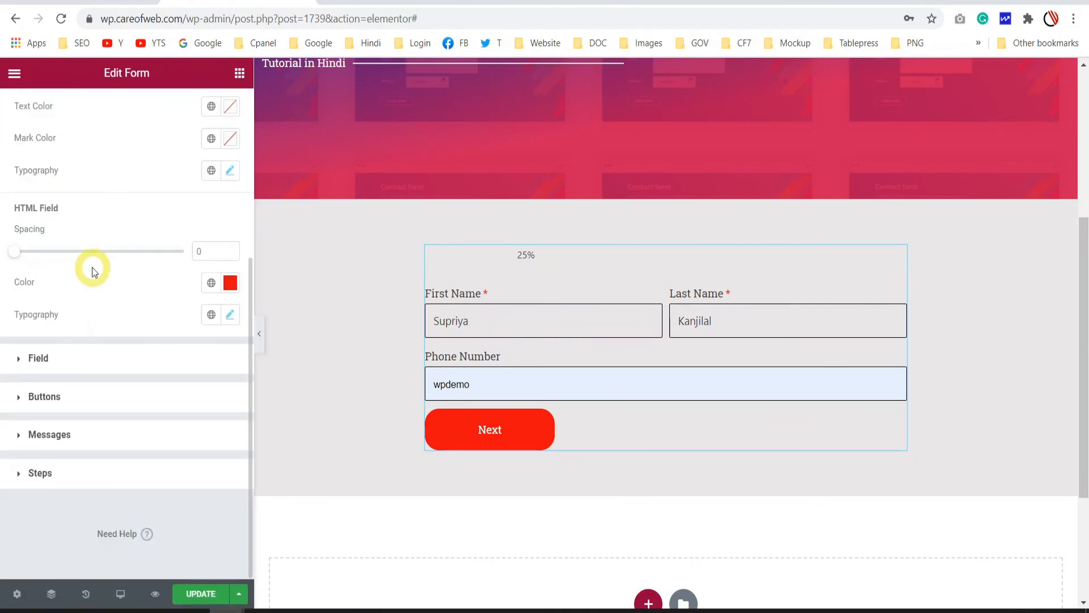
click(47, 474)
scroll(62, 284, down, 3)
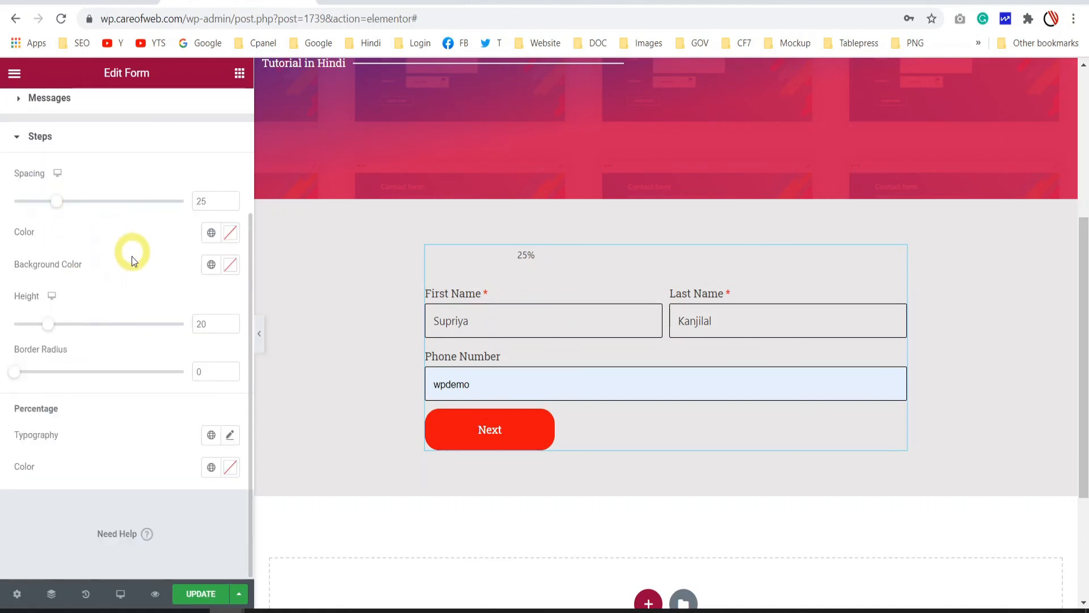
click(229, 267)
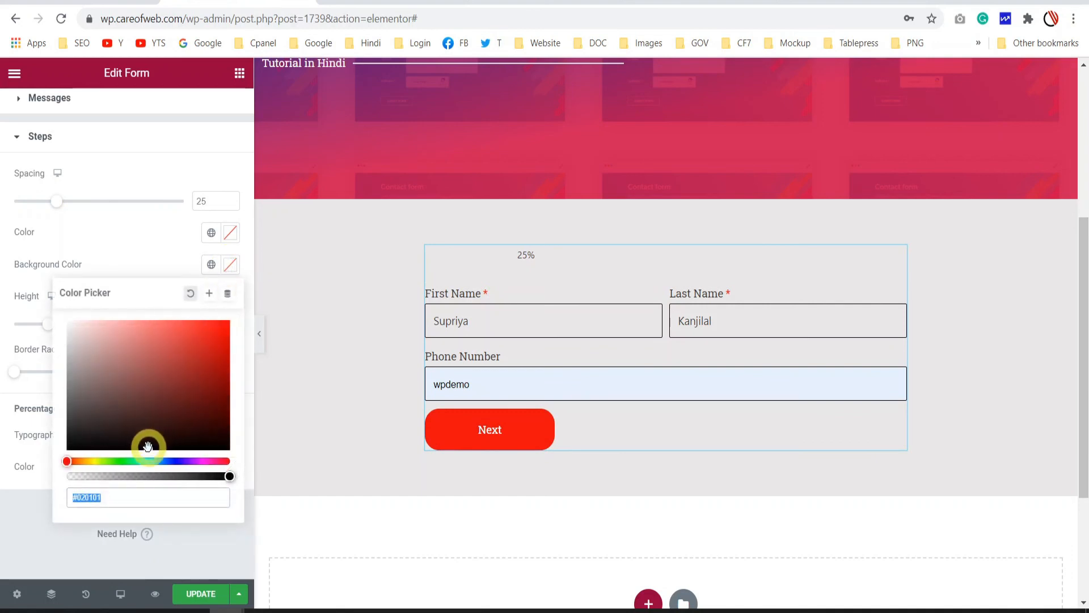
click(122, 461)
click(159, 342)
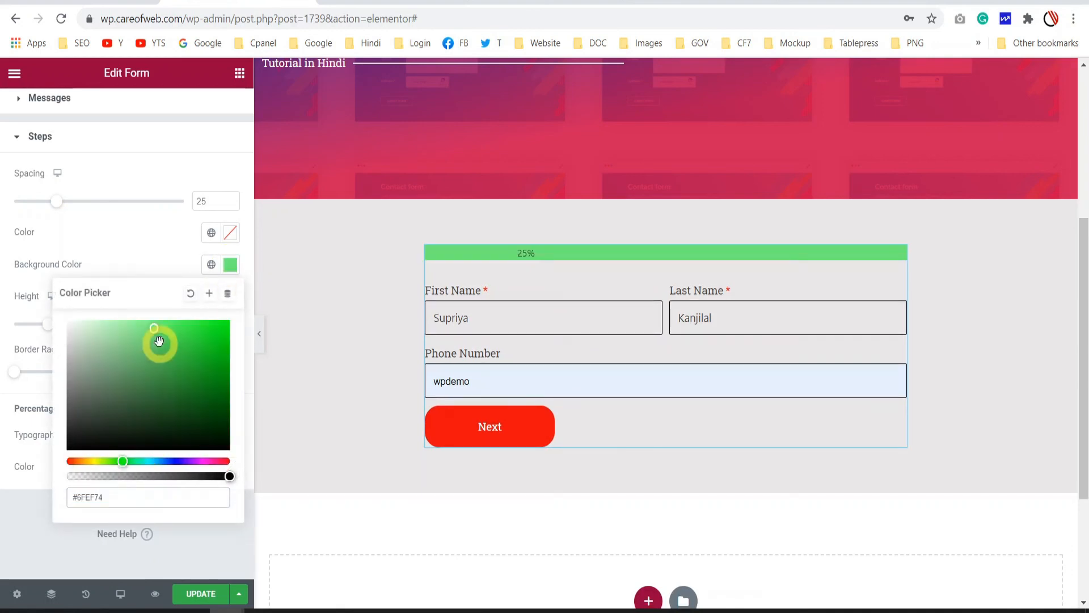
drag(156, 327, 128, 346)
click(155, 267)
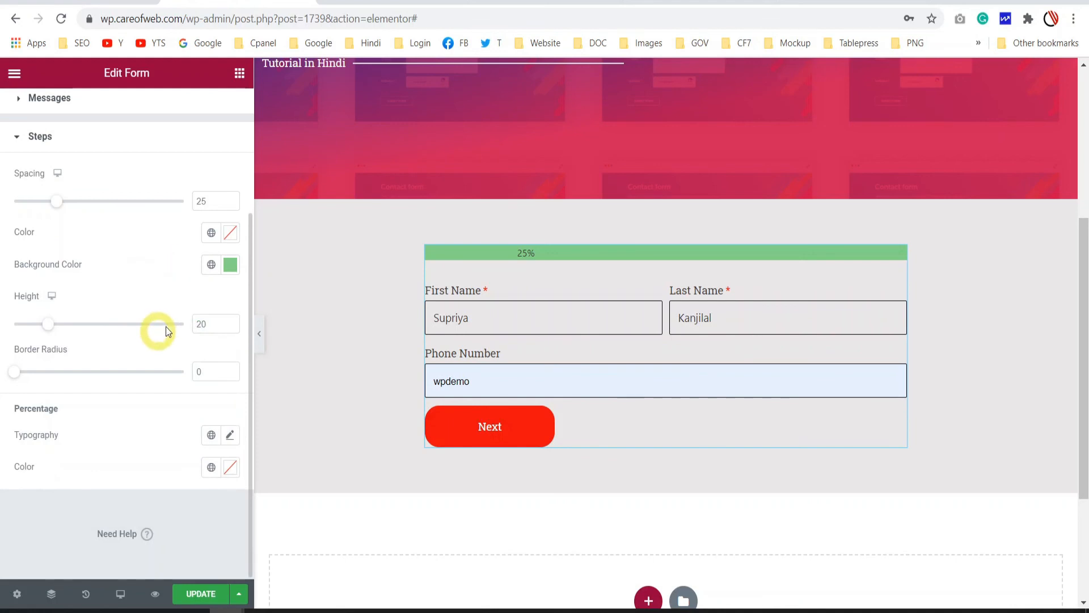
Step: Set the progress bar's fill color to dark red #960101
click(230, 234)
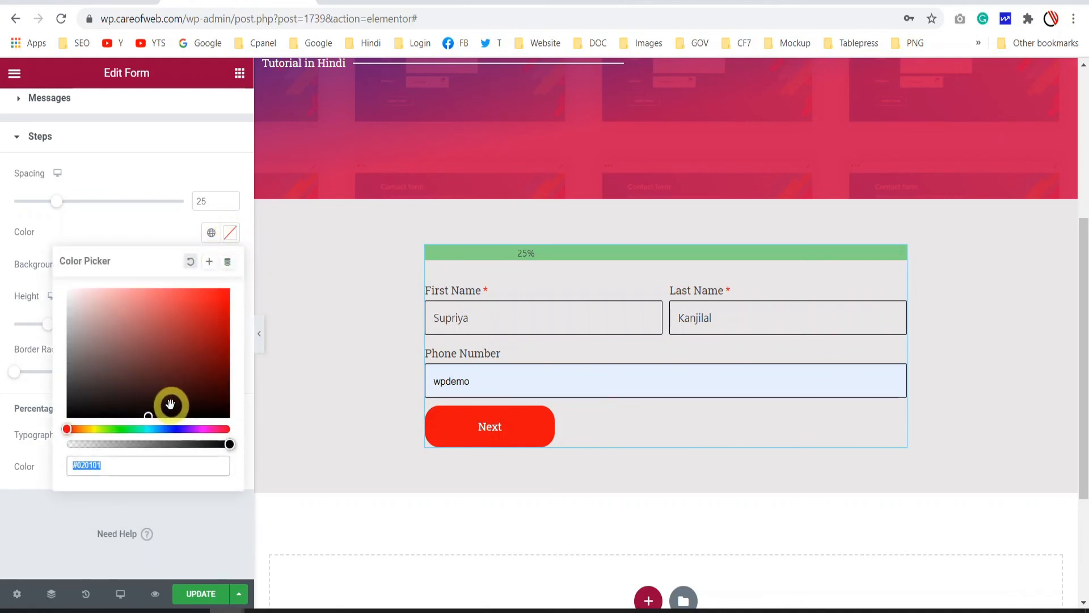
text(#254478)
click(77, 429)
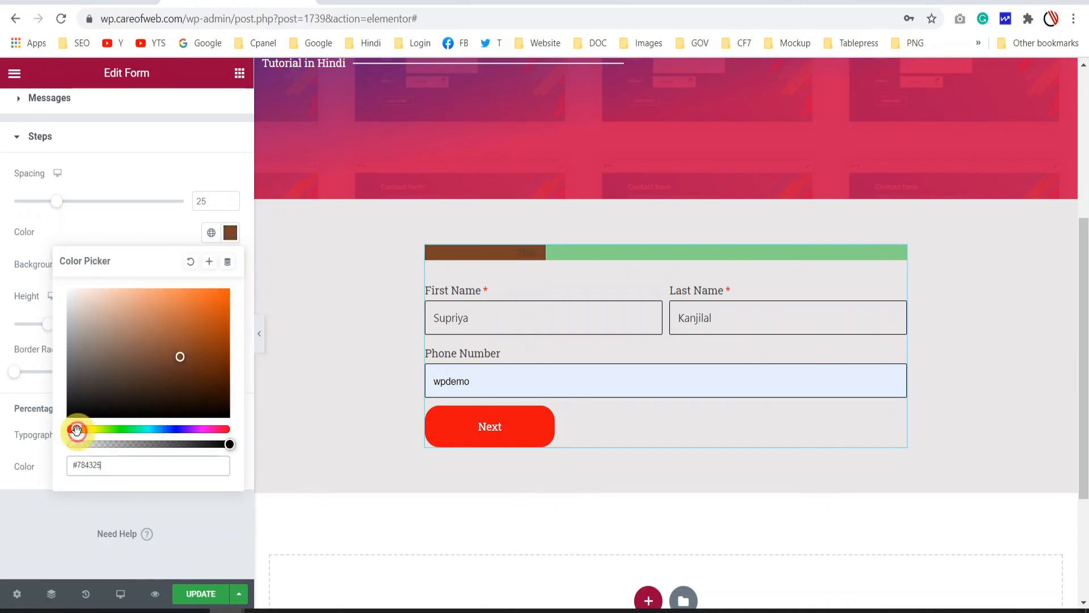
click(227, 341)
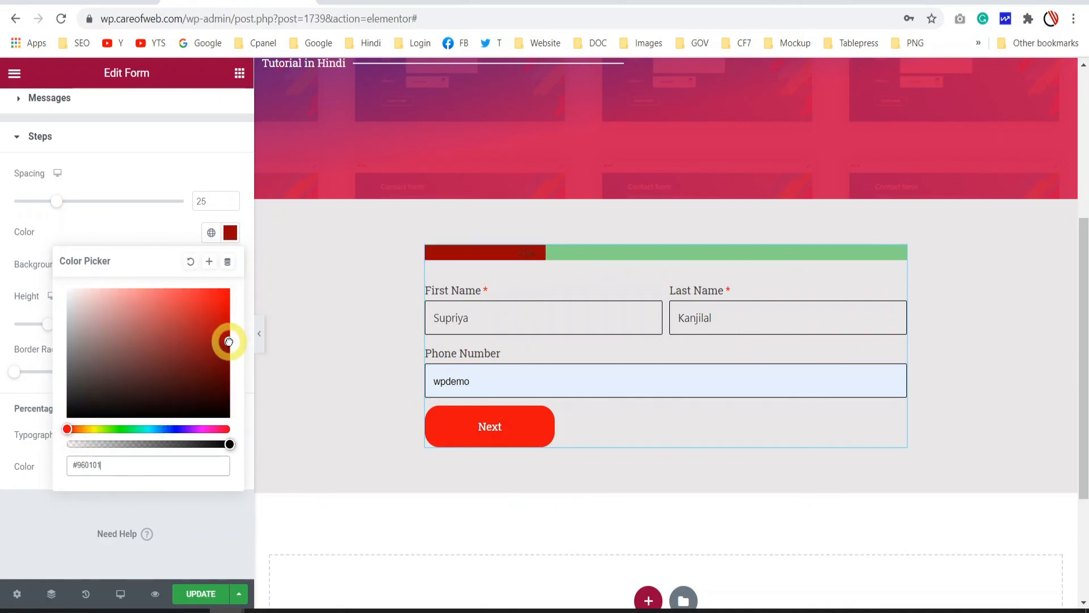
click(134, 219)
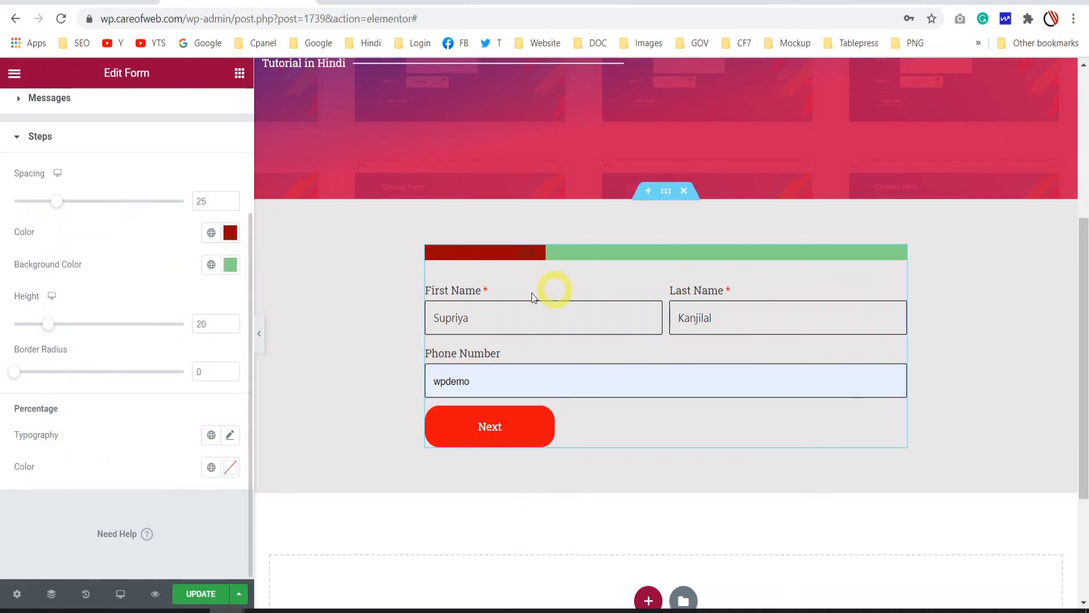
Step: Set the progress percentage's text color to white and its typography to Roboto Slab with Bold weight
click(231, 467)
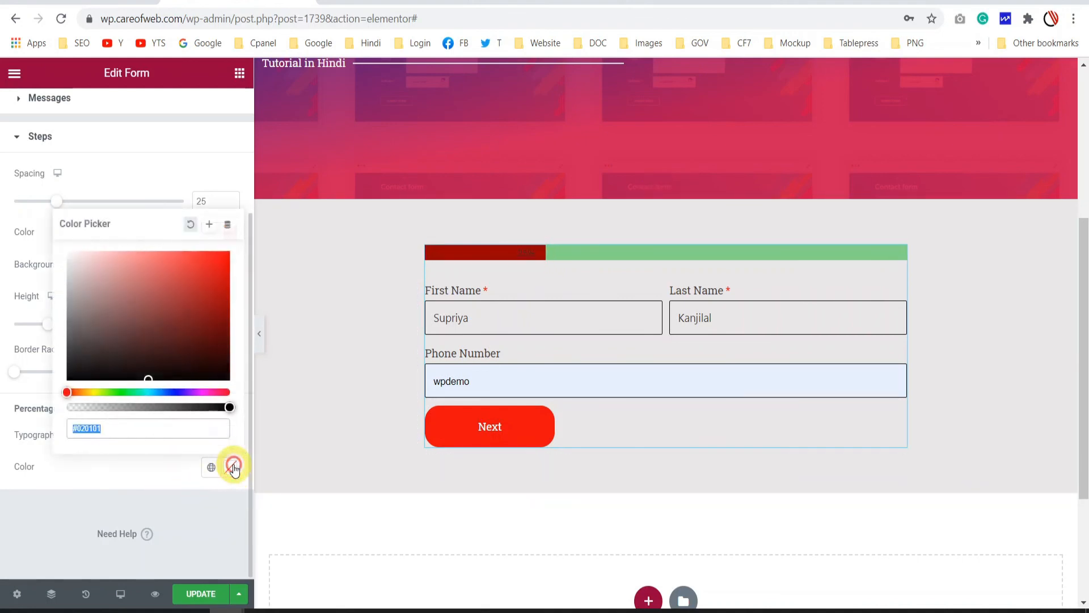
click(29, 404)
click(230, 433)
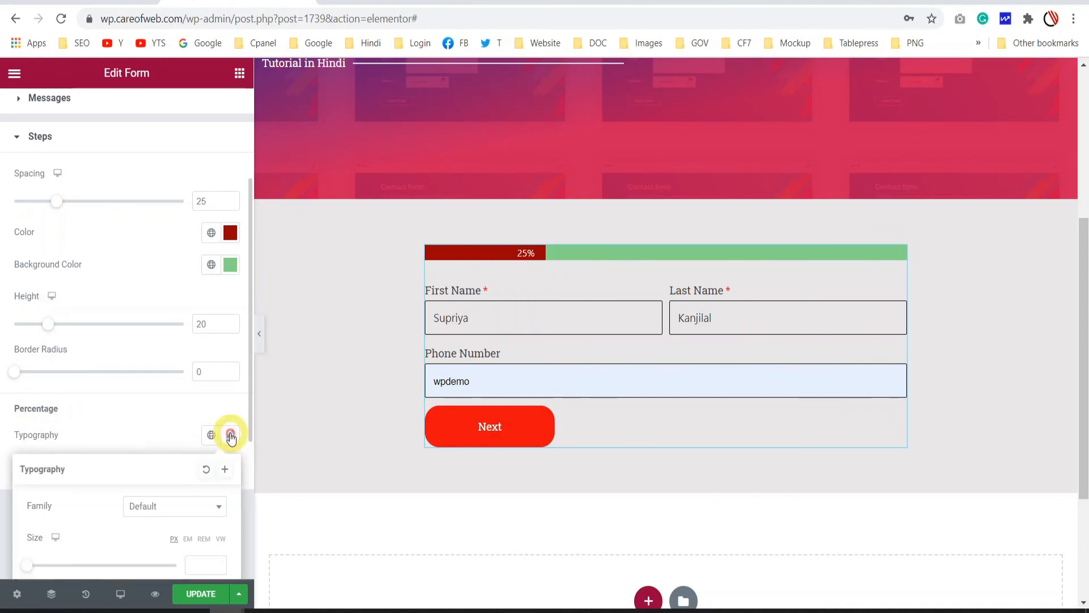
scroll(127, 476, down, 4)
click(202, 253)
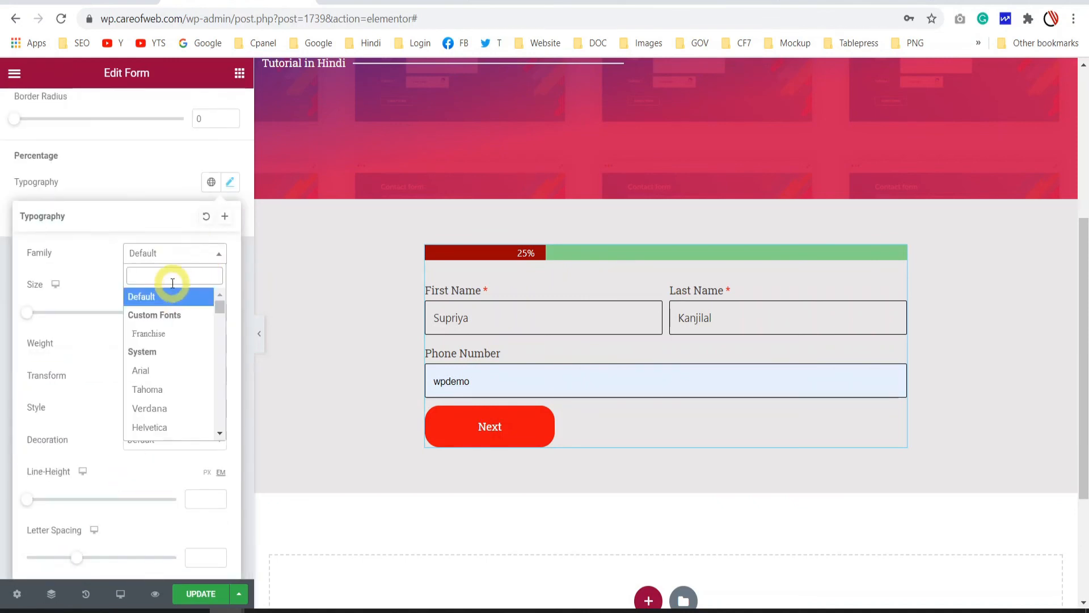
text(bo)
click(139, 391)
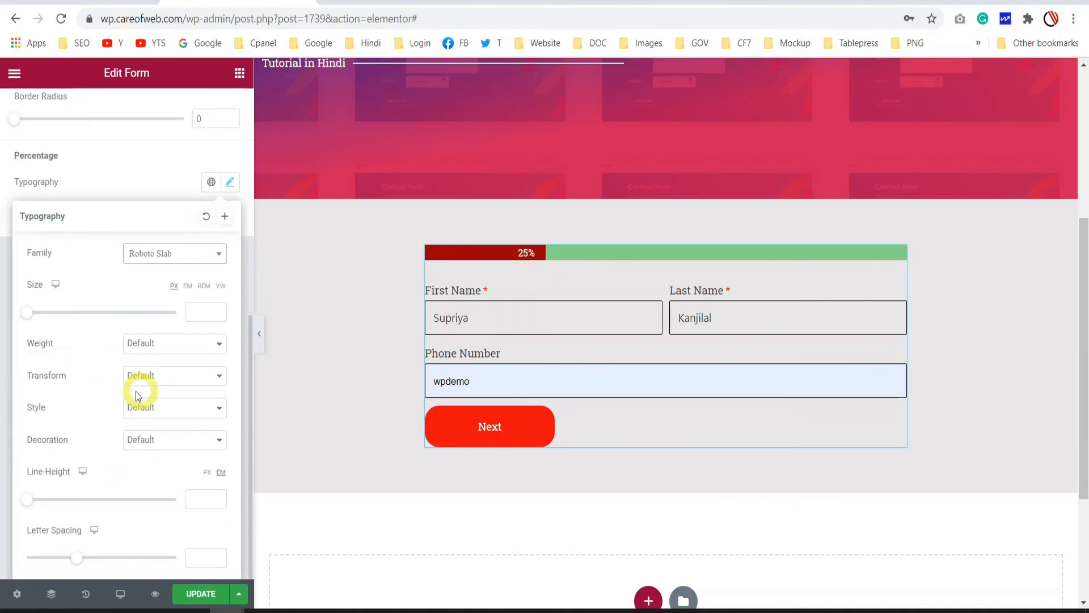
click(175, 347)
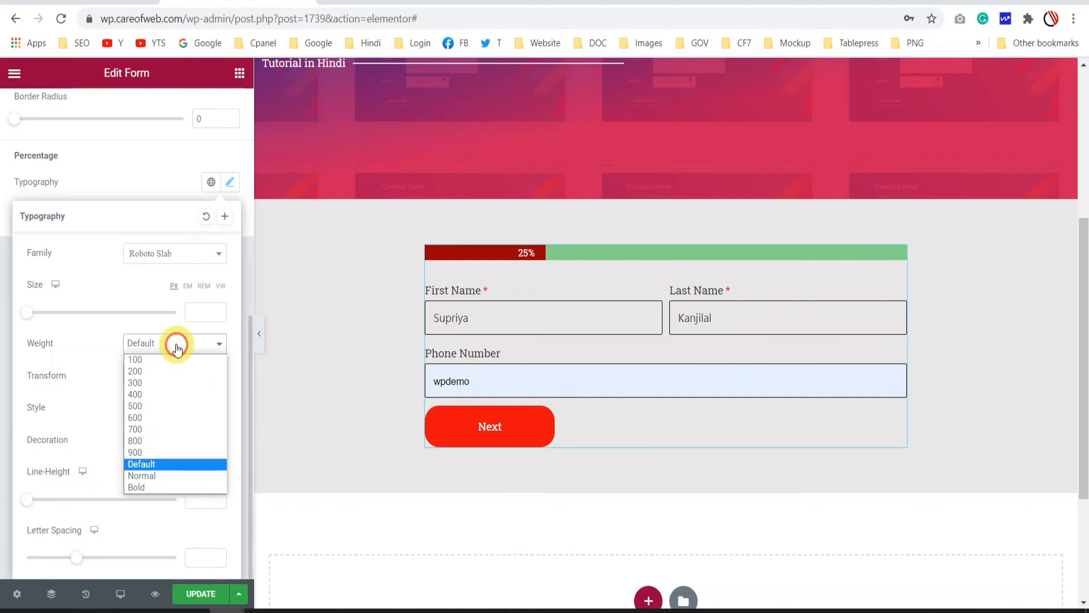
click(148, 487)
click(564, 253)
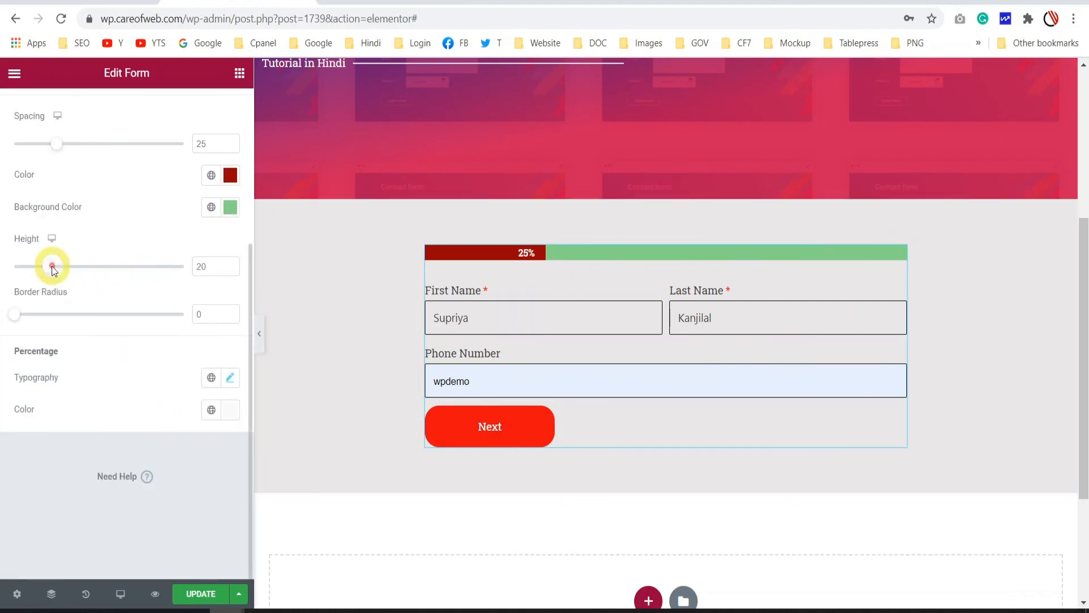
Step: Set the progress bar's height to 23 and its border radius to 13
drag(51, 266, 54, 266)
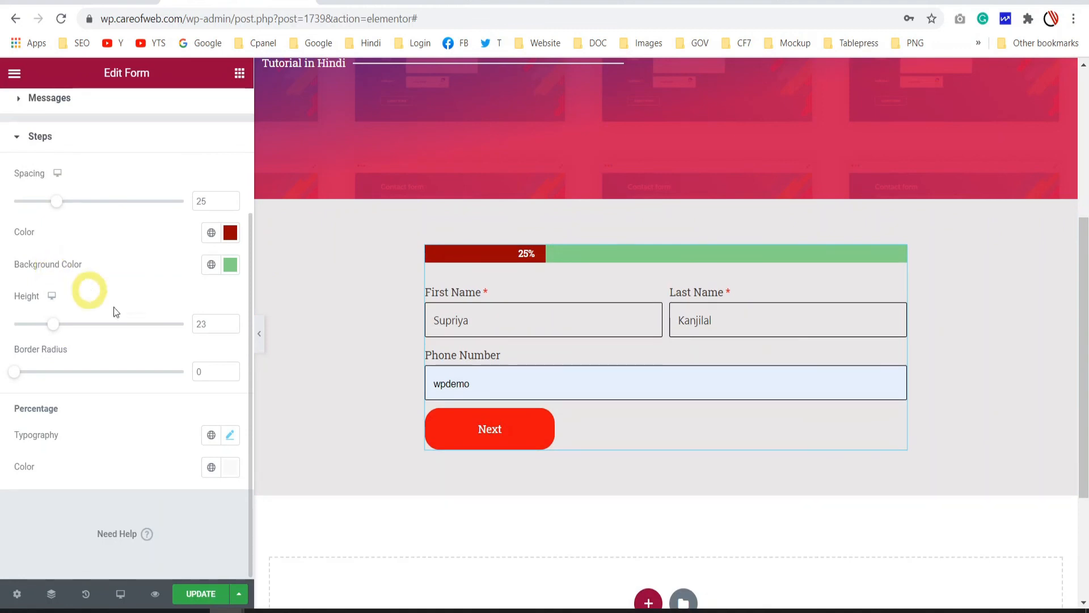
click(259, 334)
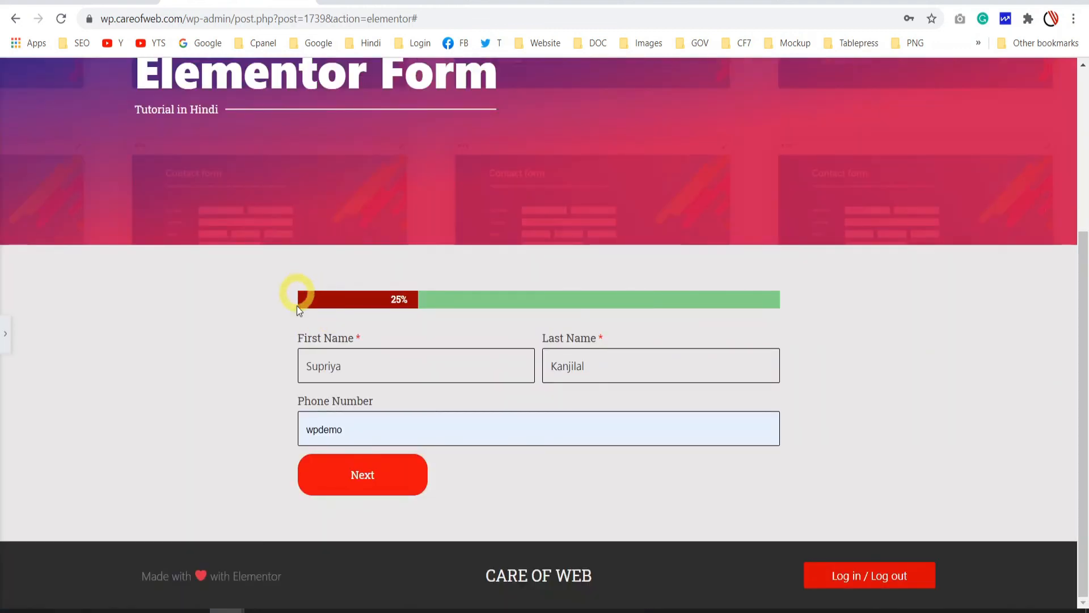
click(4, 343)
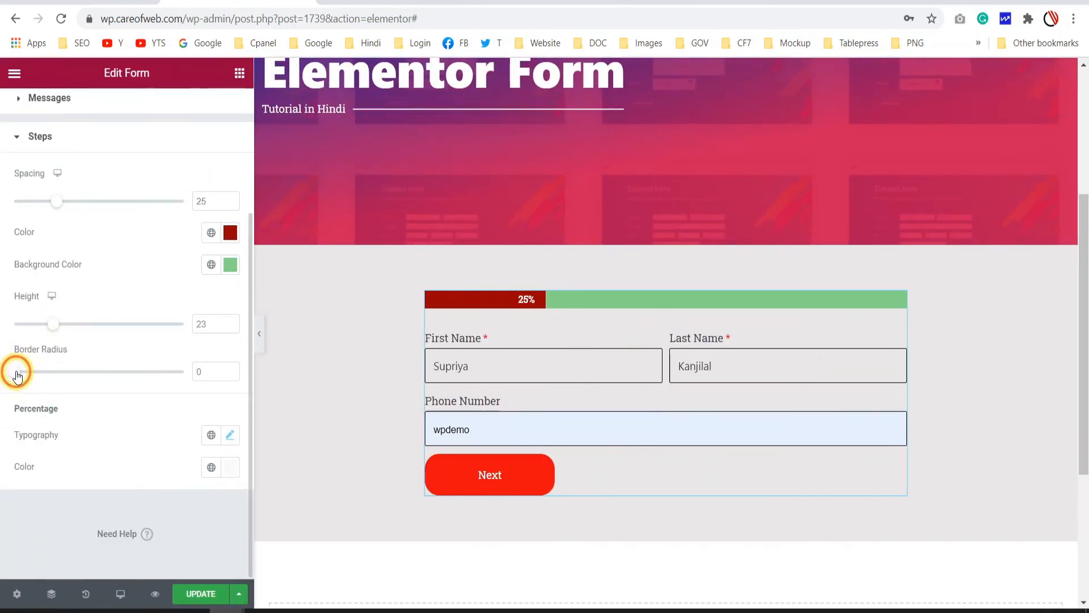
drag(20, 376, 28, 375)
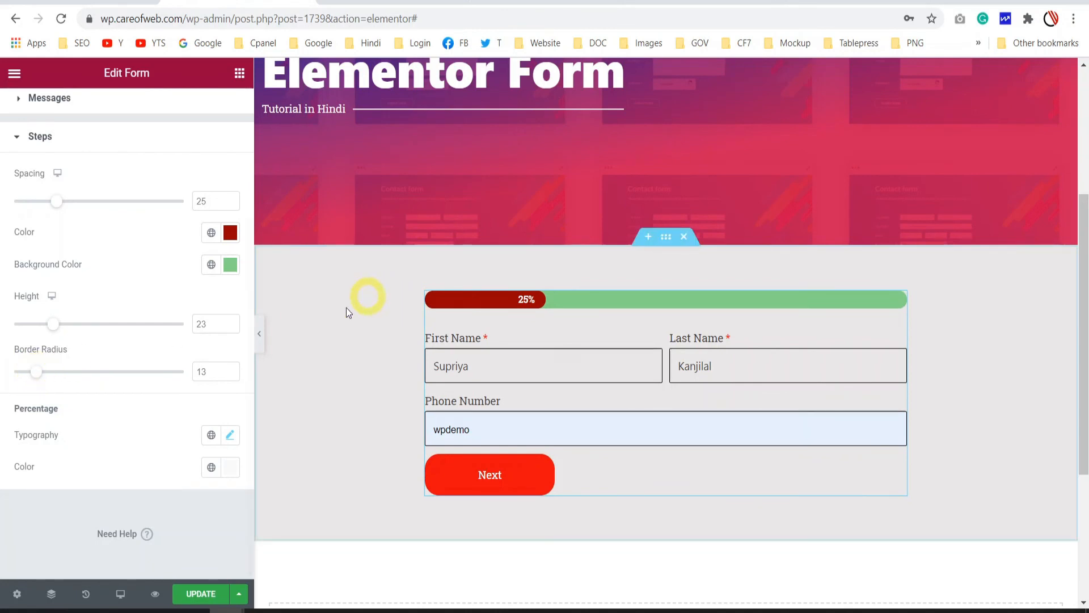
Step: Preview the rounded progress bar at full page width and update the page
click(260, 333)
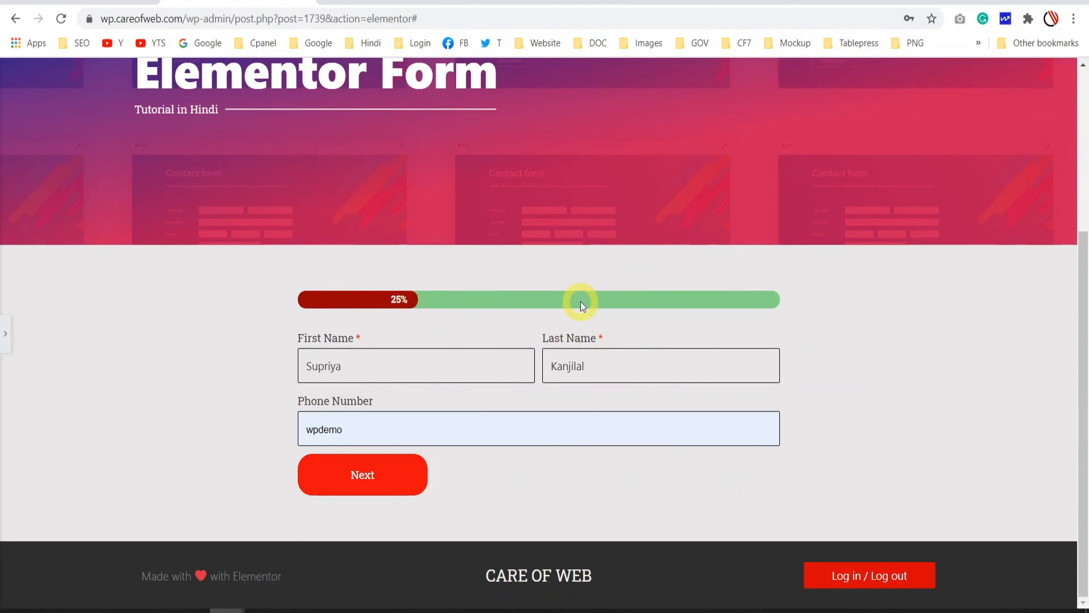
click(7, 336)
click(193, 594)
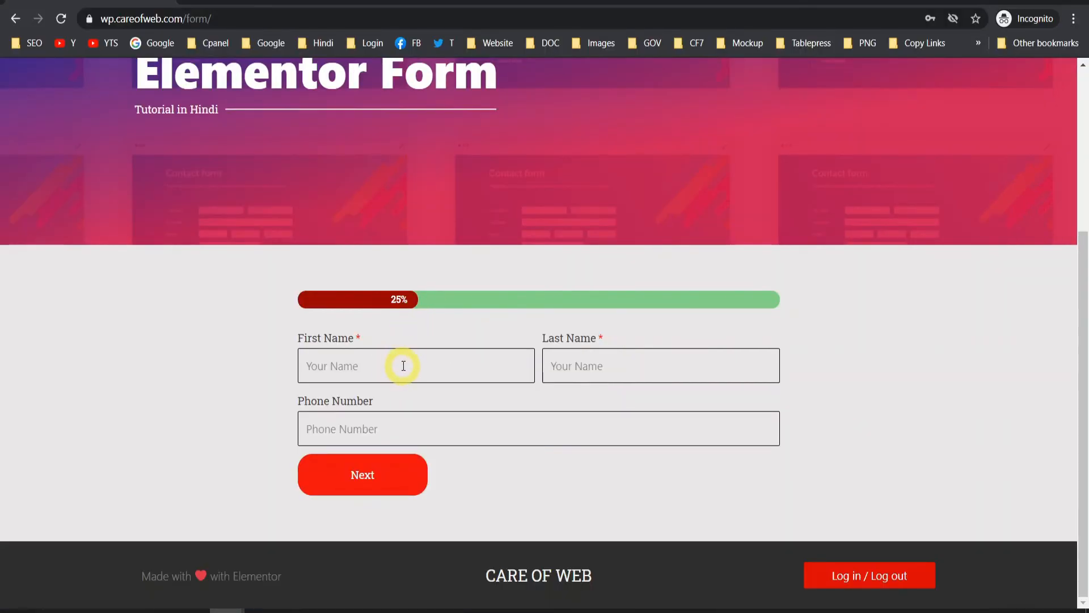
Step: In the Incognito window, fill in the published form's name and phone fields, advance to the second step and inspect its progress bar
click(403, 358)
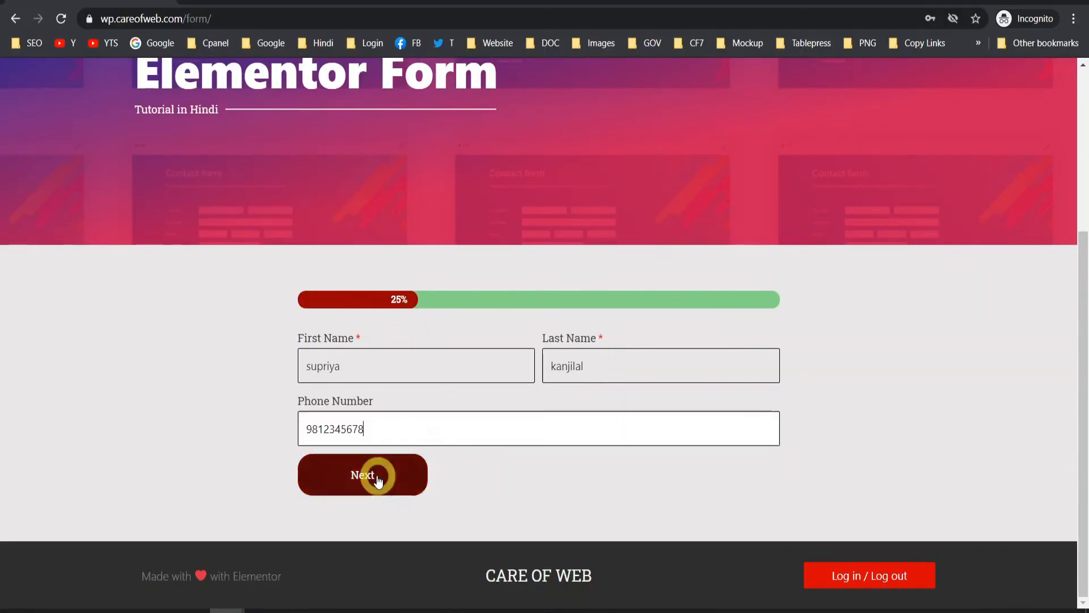
click(369, 474)
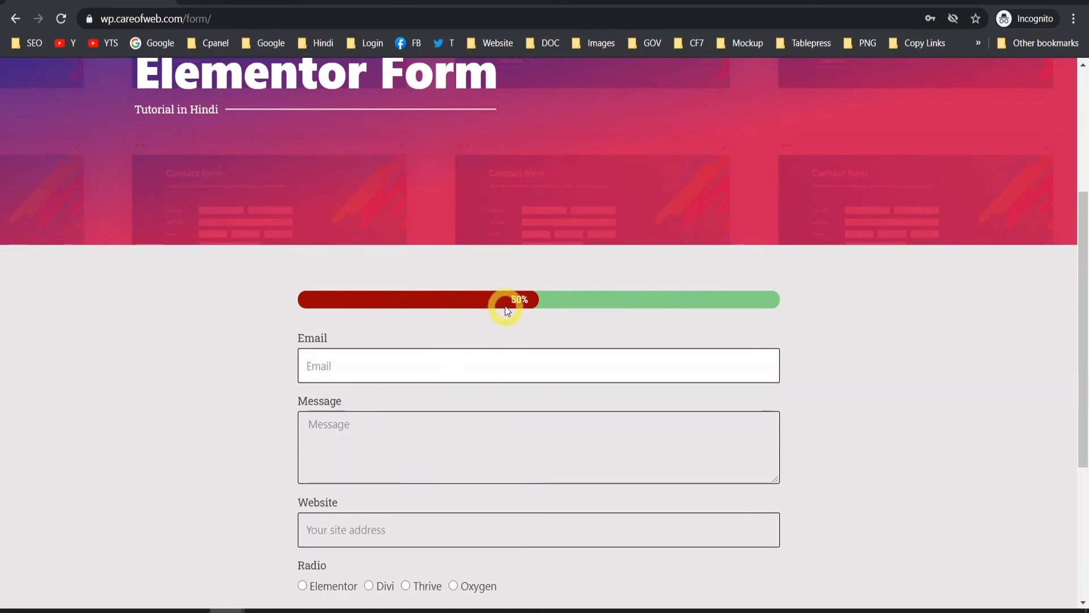
scroll(537, 314, down, 4)
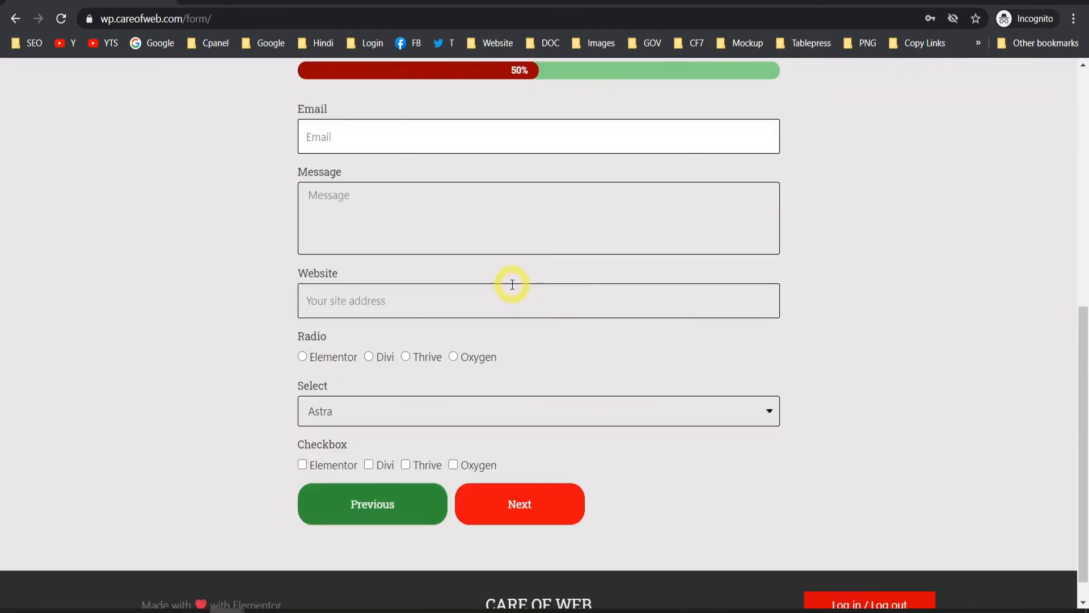
Step: Examine the progress bar, fields and navigation buttons on the published form's second step
scroll(512, 284, up, 3)
scroll(620, 331, down, 3)
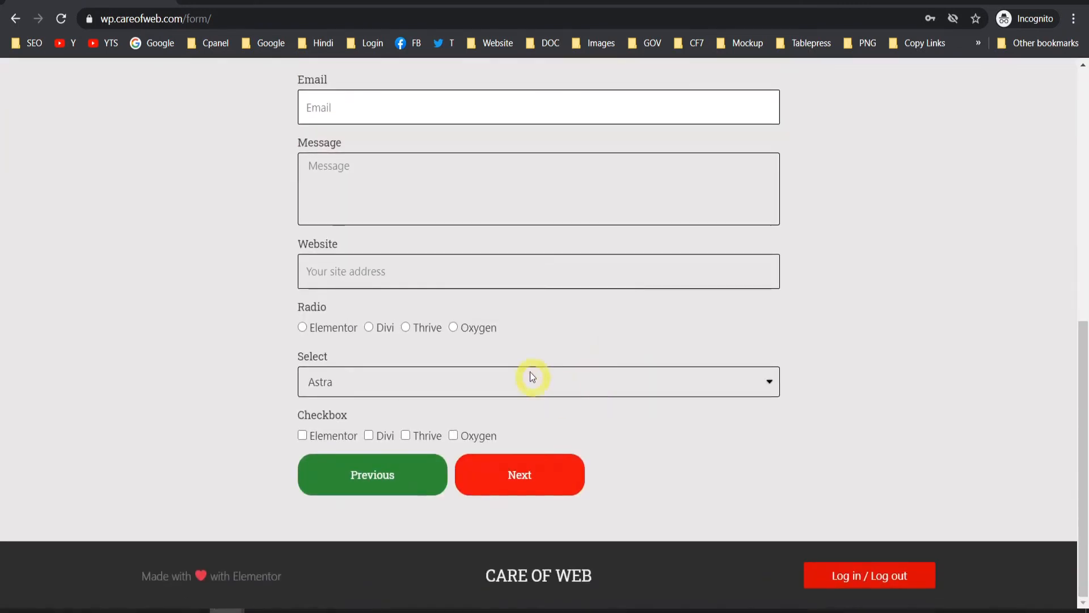
scroll(624, 376, up, 4)
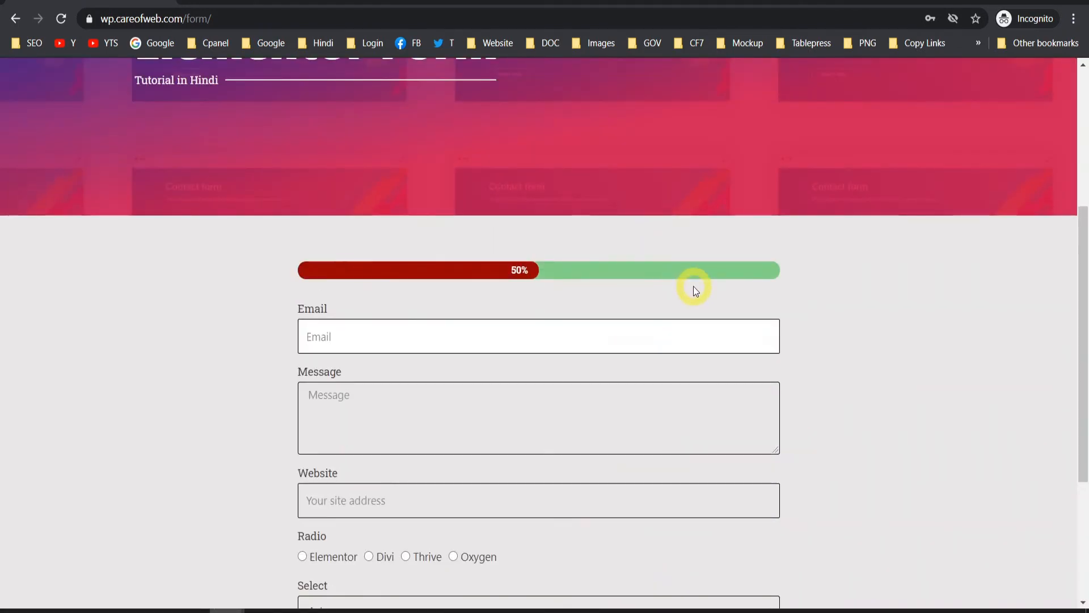
scroll(758, 288, down, 4)
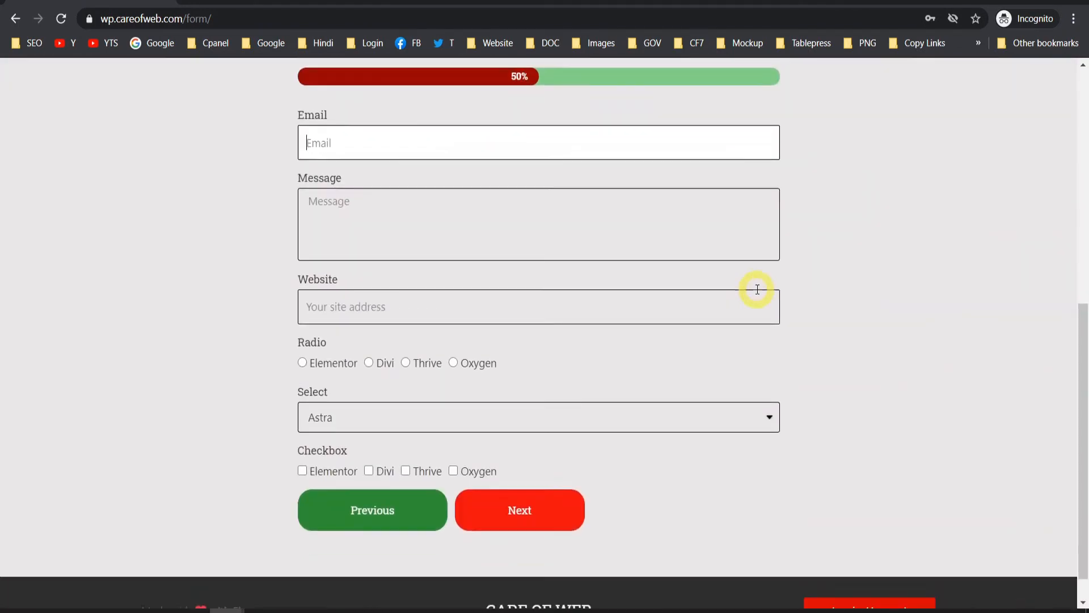
scroll(673, 354, up, 8)
scroll(528, 348, down, 1)
scroll(528, 348, down, 5)
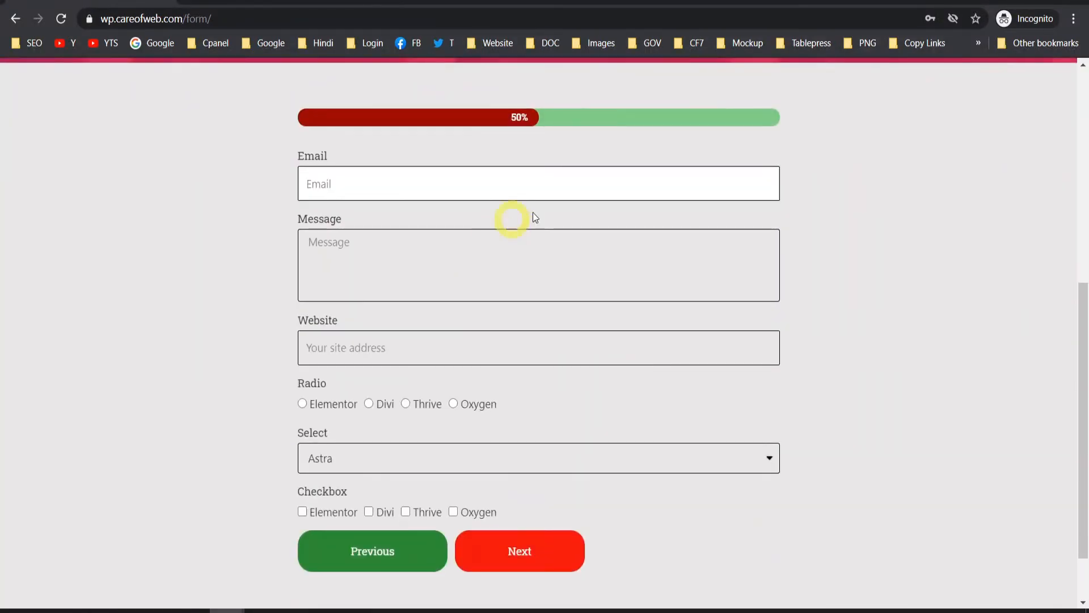
Step: Switch from the Incognito window to Gmail and open the Tutorial Elementor Form conversation
click(231, 611)
scroll(464, 379, down, 6)
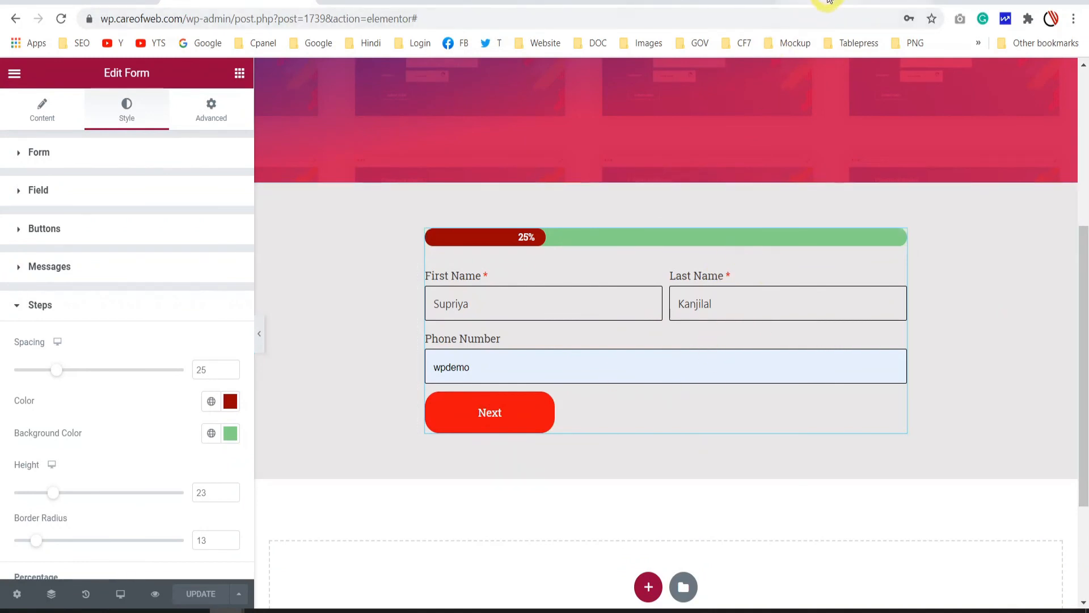
click(848, 3)
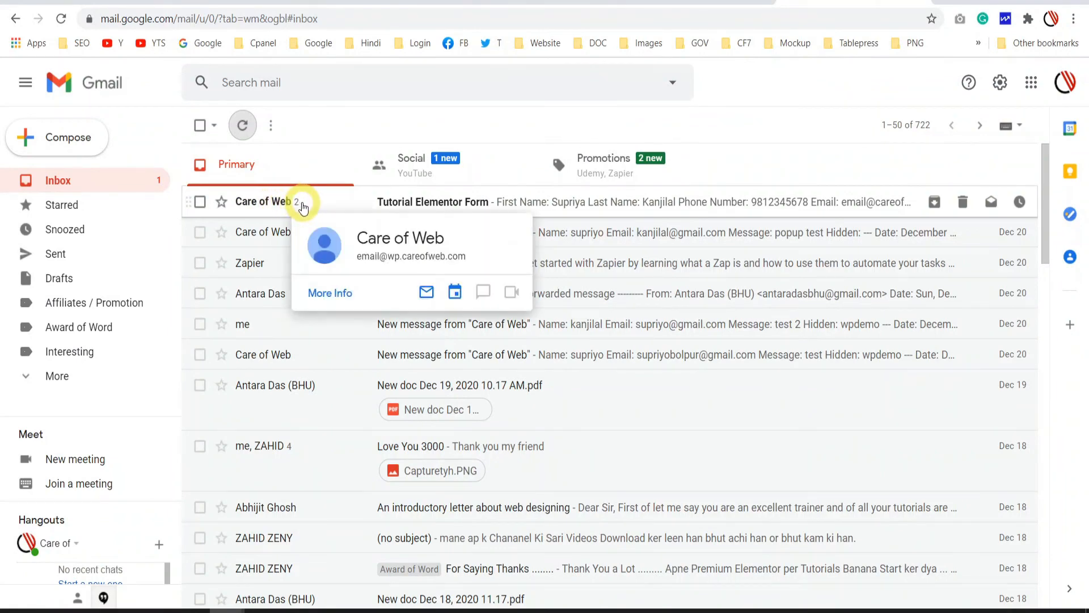
click(337, 204)
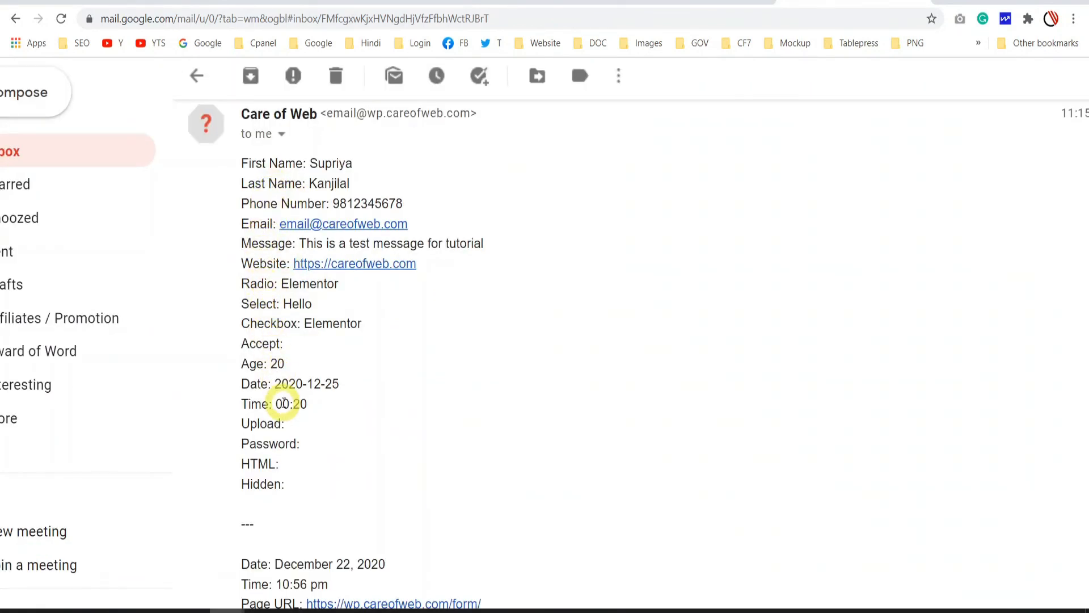
Step: Read the first submission e-mail's field values, its Hidden entry and the date, page URL and IP metadata
scroll(275, 272, down, 3)
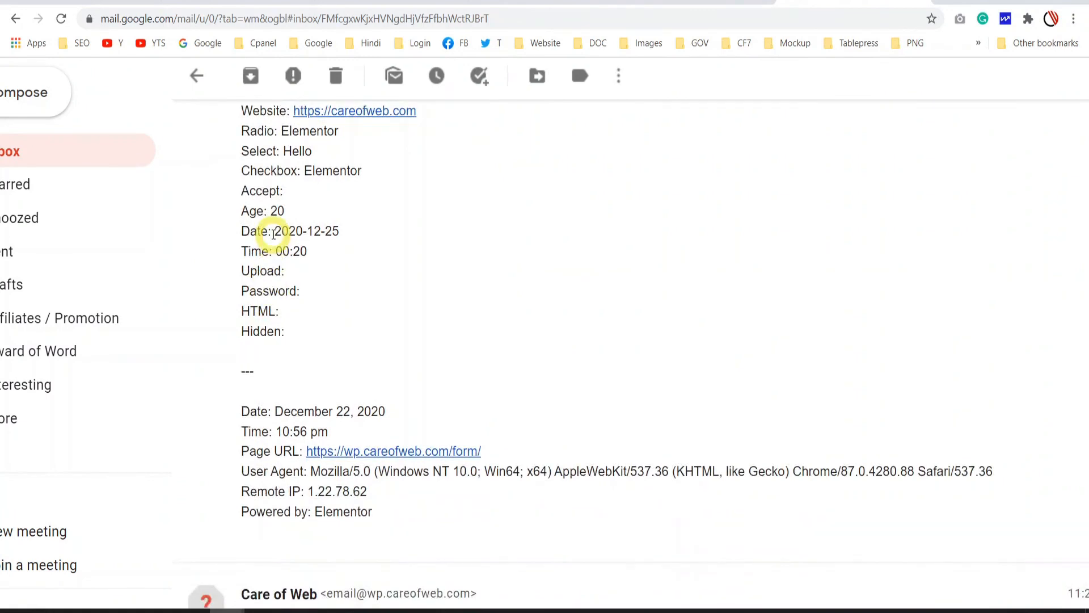
scroll(274, 234, down, 1)
scroll(273, 235, down, 1)
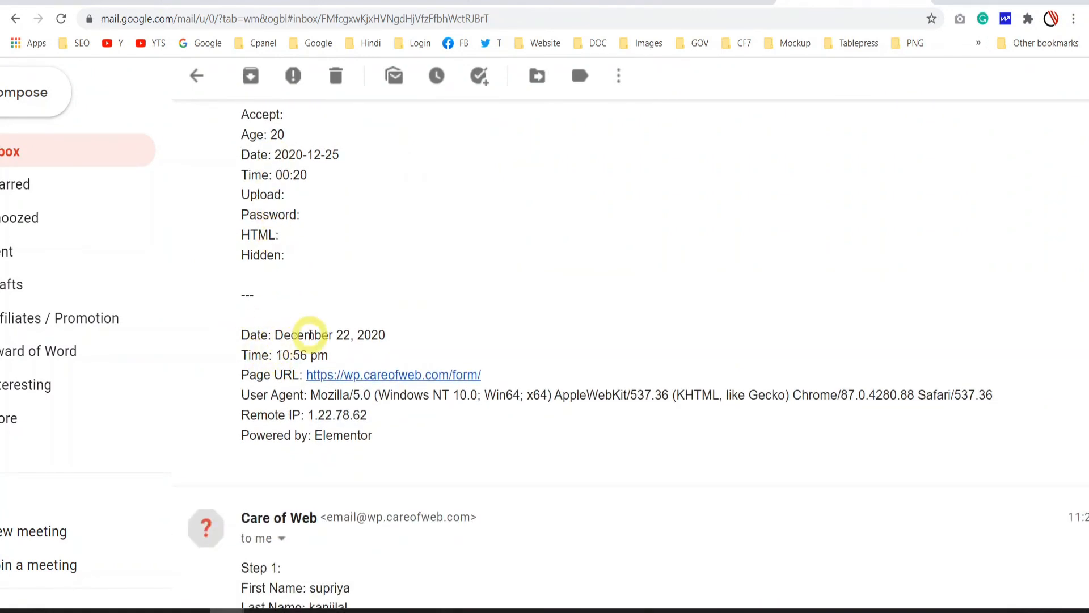
scroll(341, 348, down, 1)
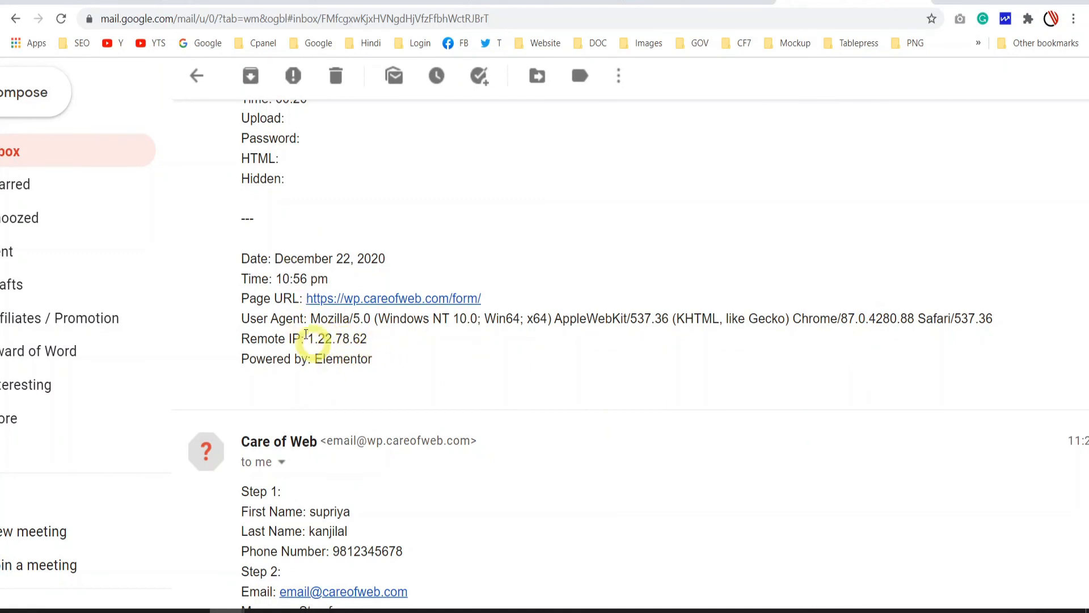
scroll(311, 348, up, 1)
scroll(286, 356, up, 2)
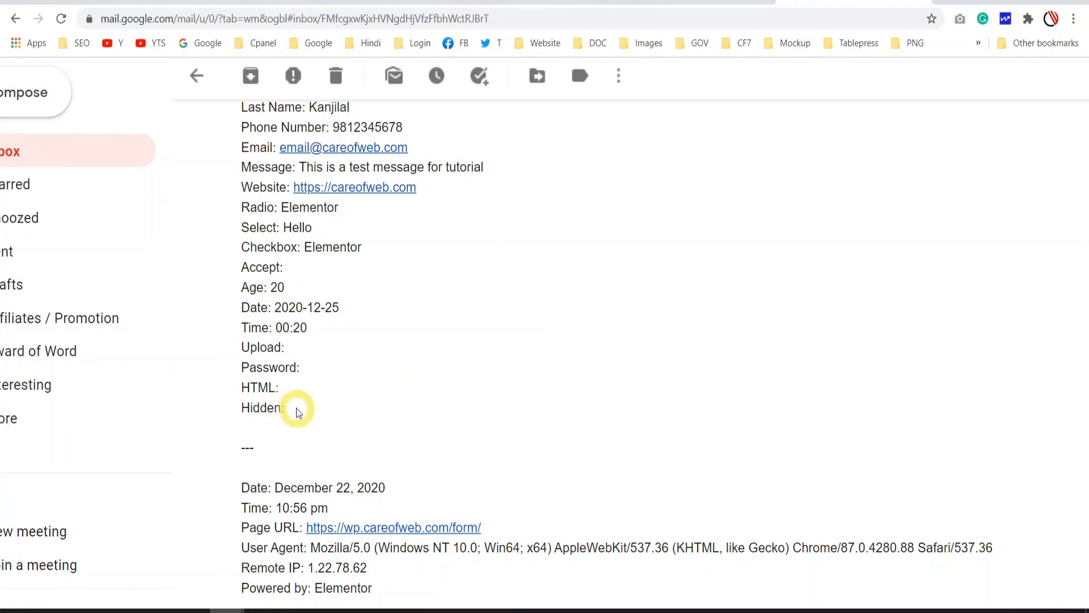
scroll(304, 406, up, 2)
scroll(304, 406, down, 2)
scroll(336, 372, down, 1)
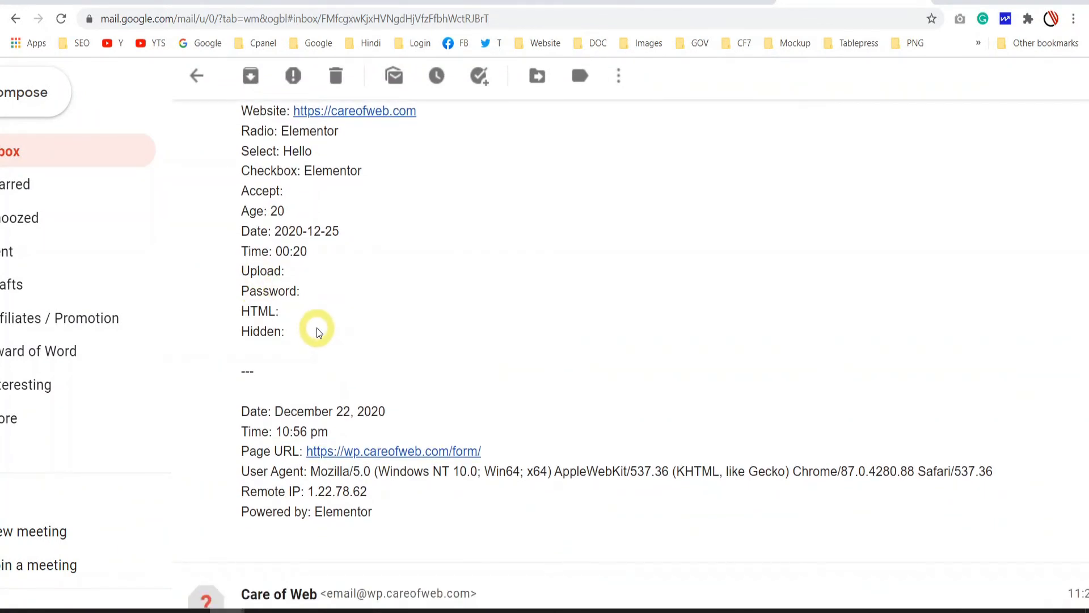
scroll(317, 332, up, 1)
scroll(316, 329, down, 2)
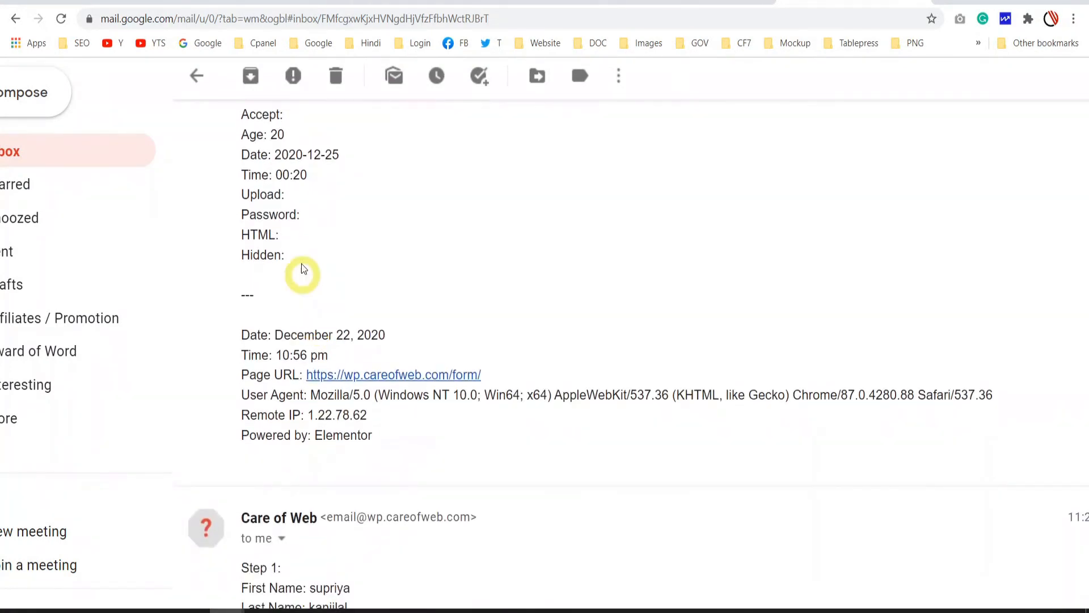
Step: Read the second submission e-mail and examine how its fields are grouped under Step 1 to Step 4
scroll(301, 261, down, 5)
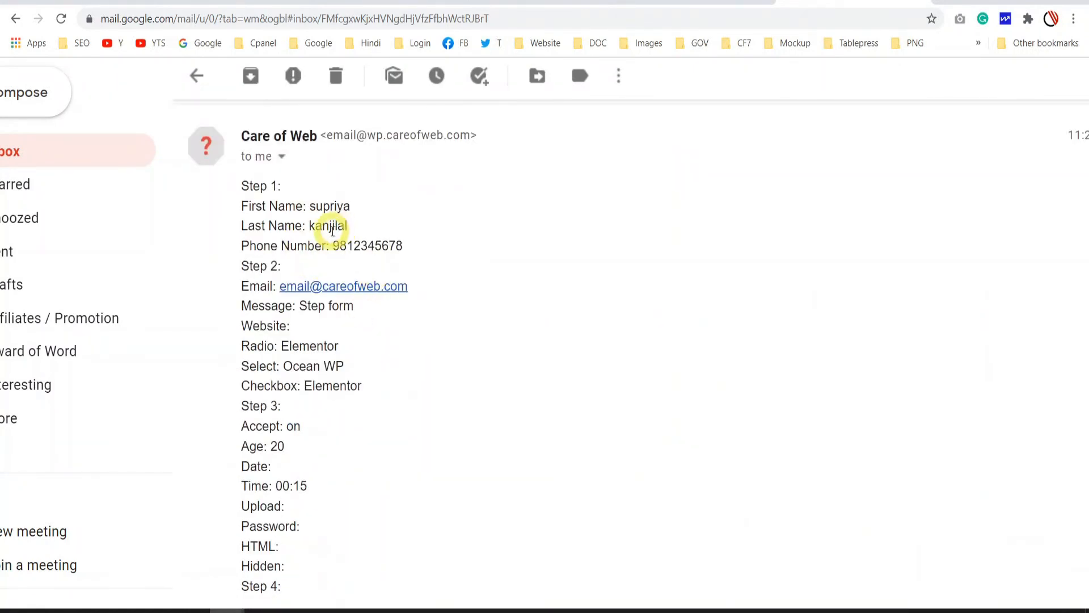
scroll(336, 227, up, 1)
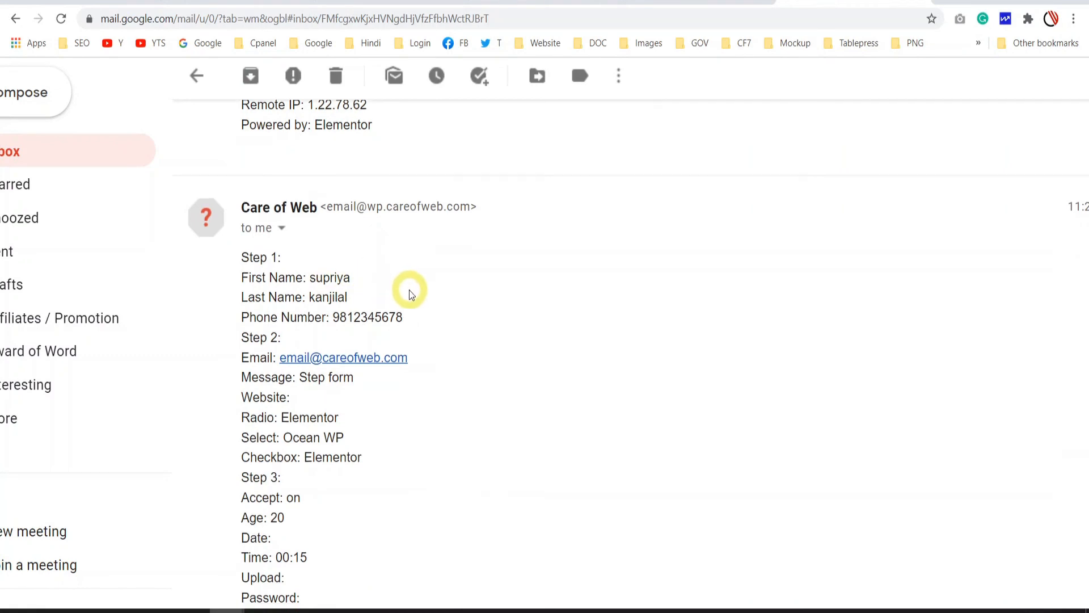
scroll(221, 168, down, 1)
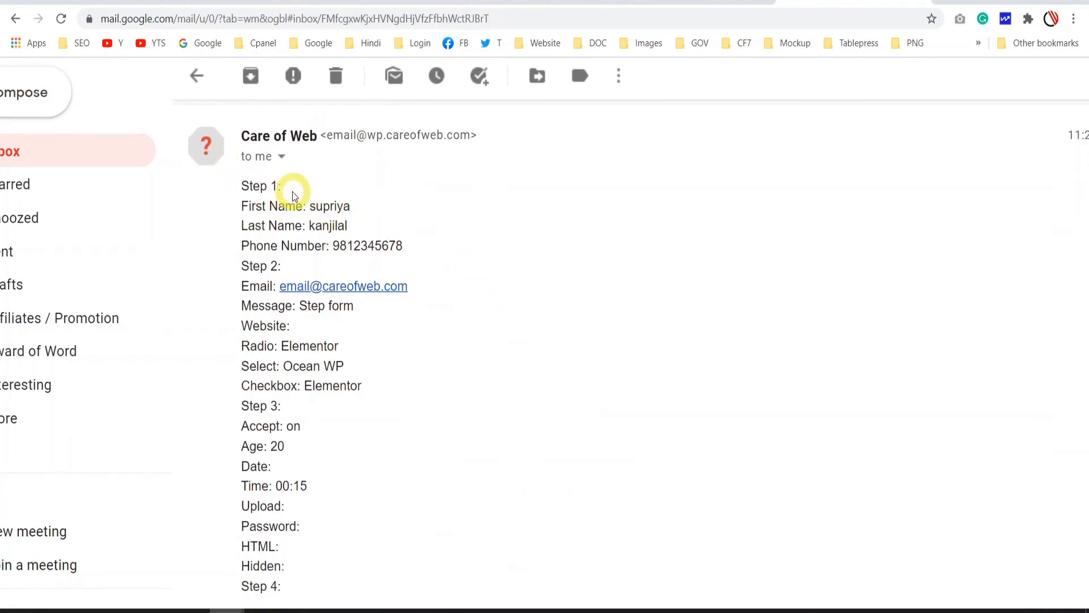
scroll(287, 209, down, 1)
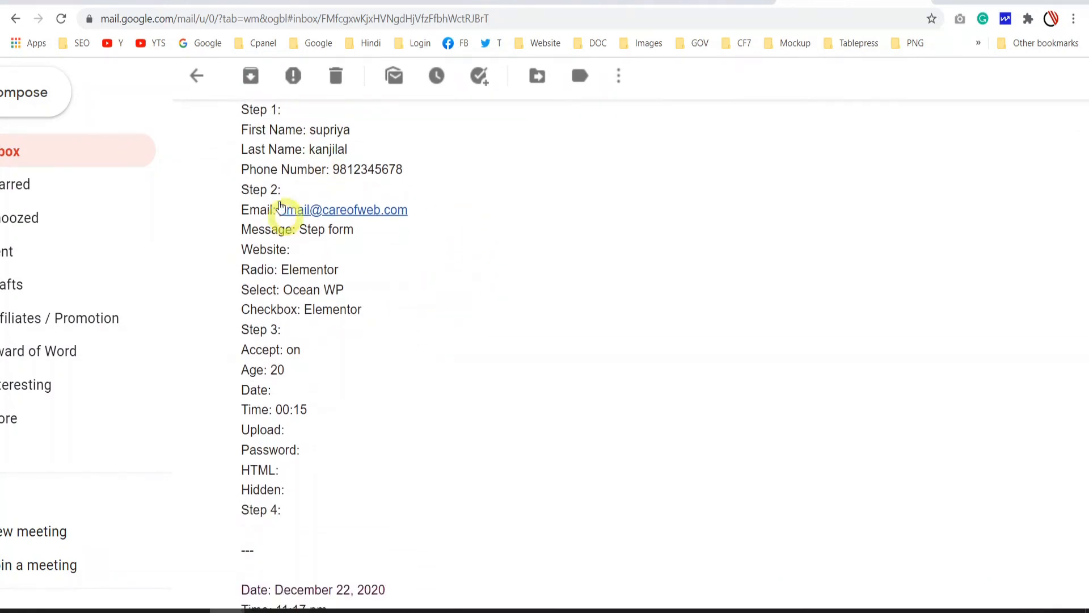
scroll(288, 306, down, 2)
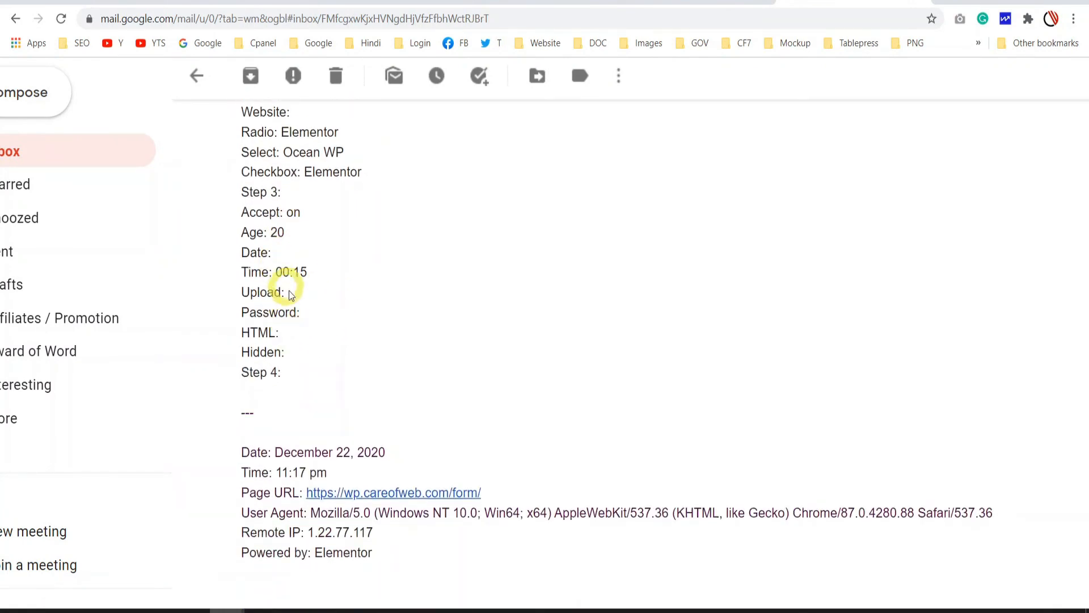
scroll(341, 289, down, 2)
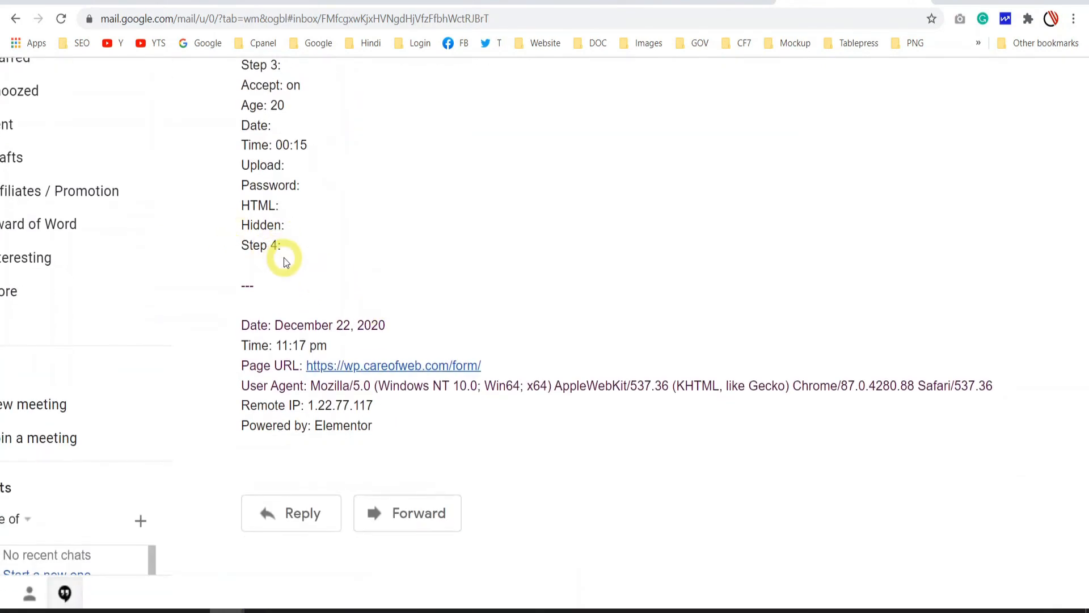
scroll(347, 268, up, 10)
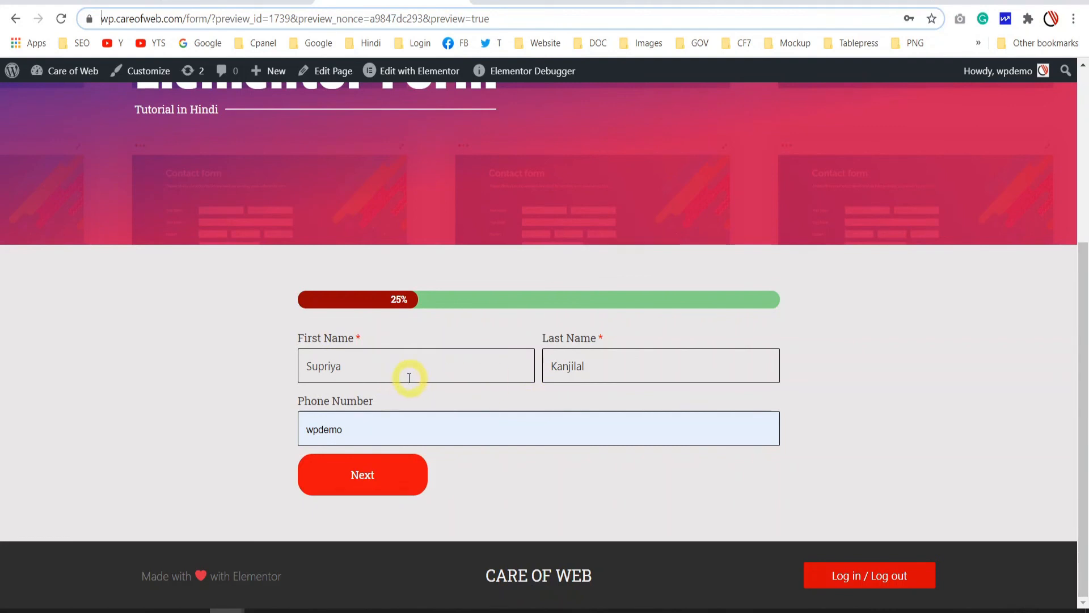
Step: In the logged-in form preview, complete the phone number and the second step with the message "log in form test", and advance to step three
click(436, 430)
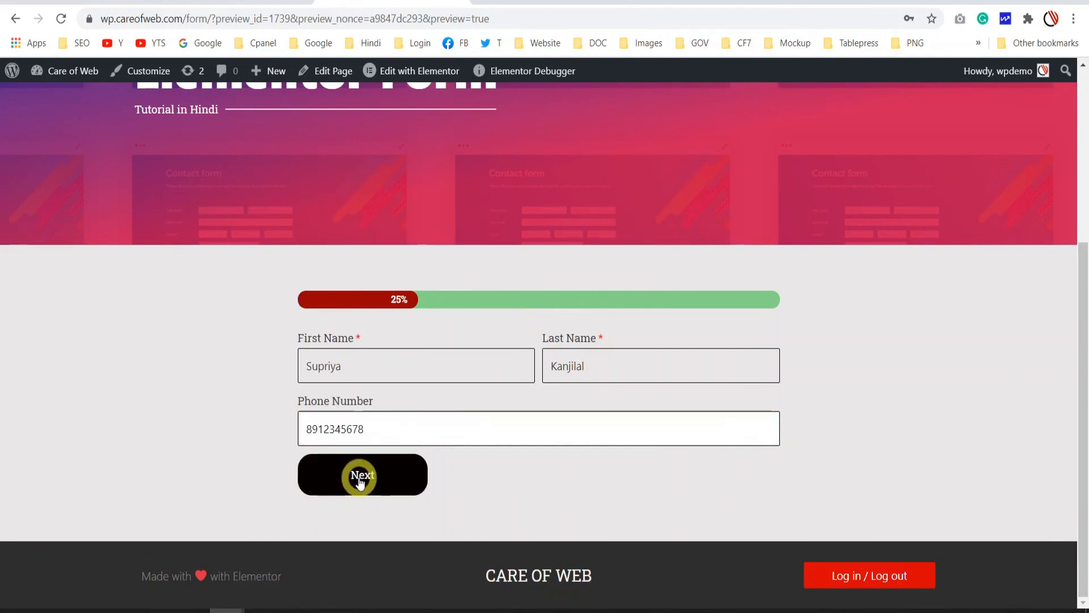
click(360, 475)
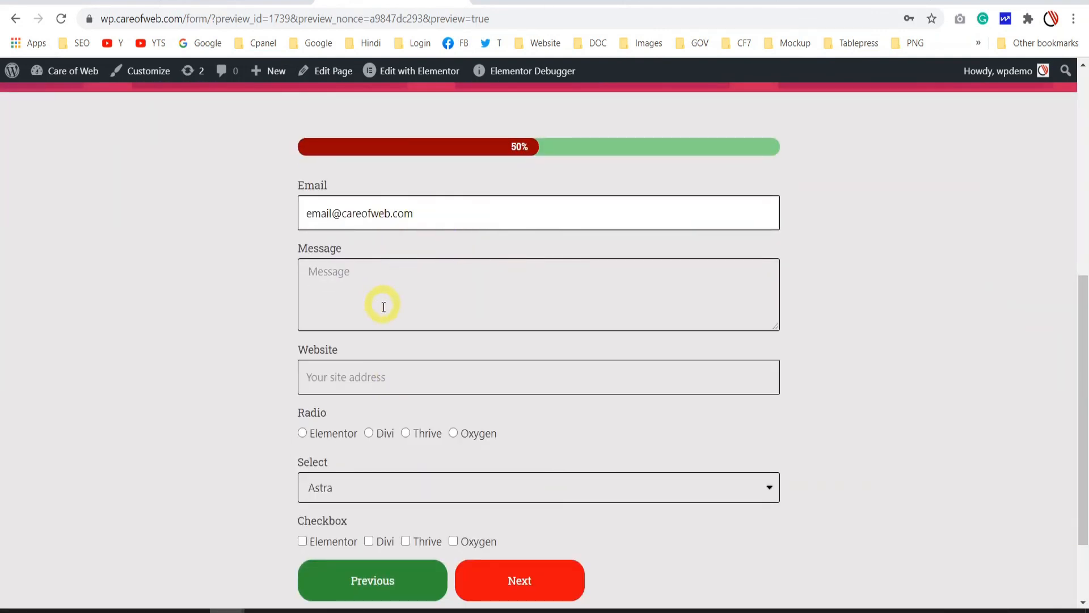
click(388, 284)
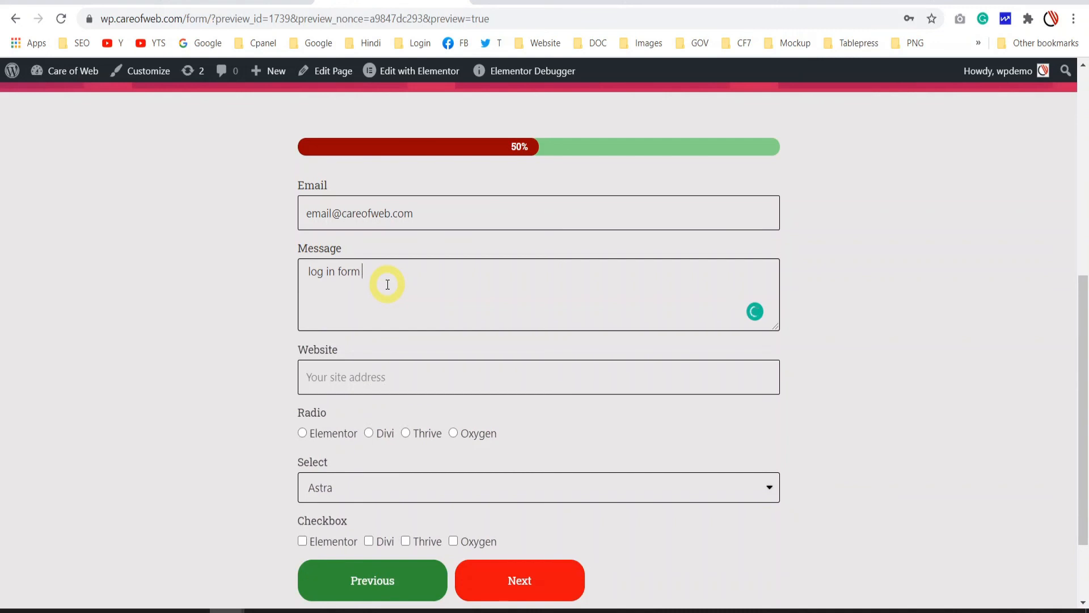
text(log in form test)
scroll(374, 397, down, 2)
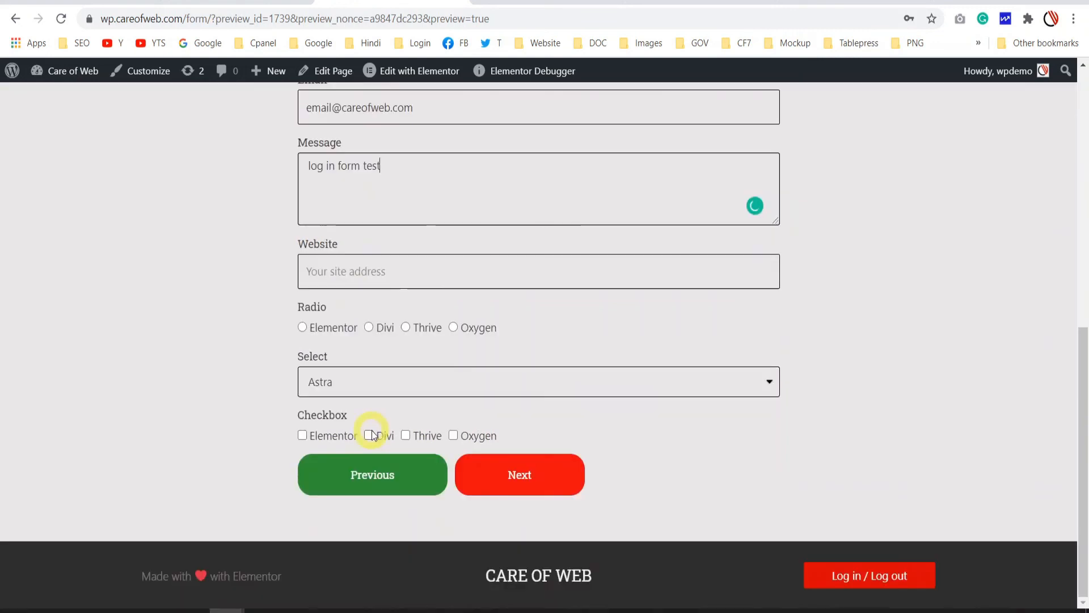
click(531, 480)
Step: Complete the reCAPTCHA on the third step, advance to the last step and submit the form
scroll(499, 352, down, 3)
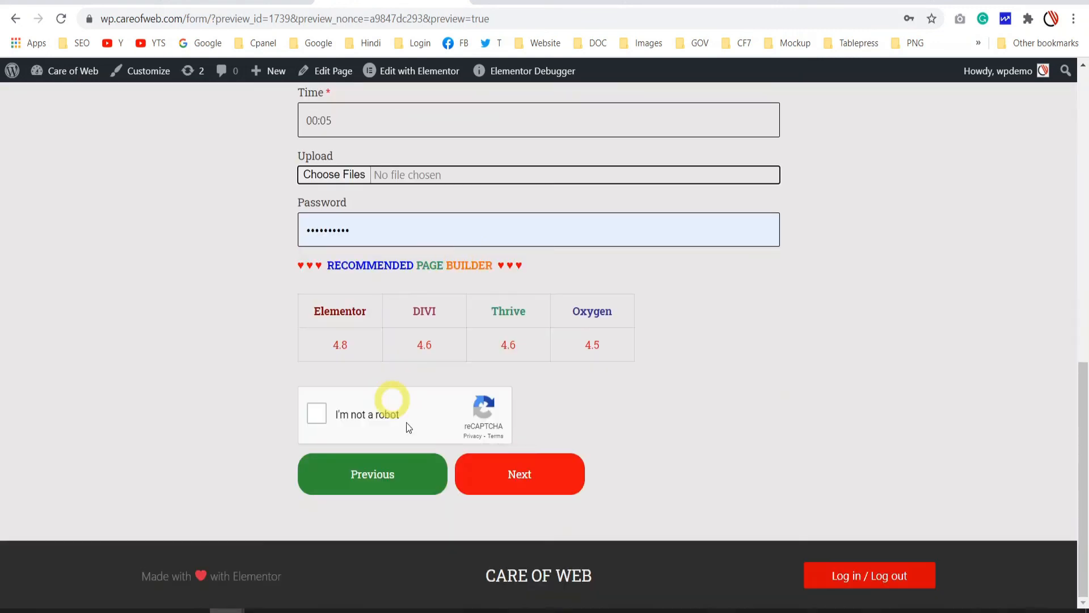
click(321, 414)
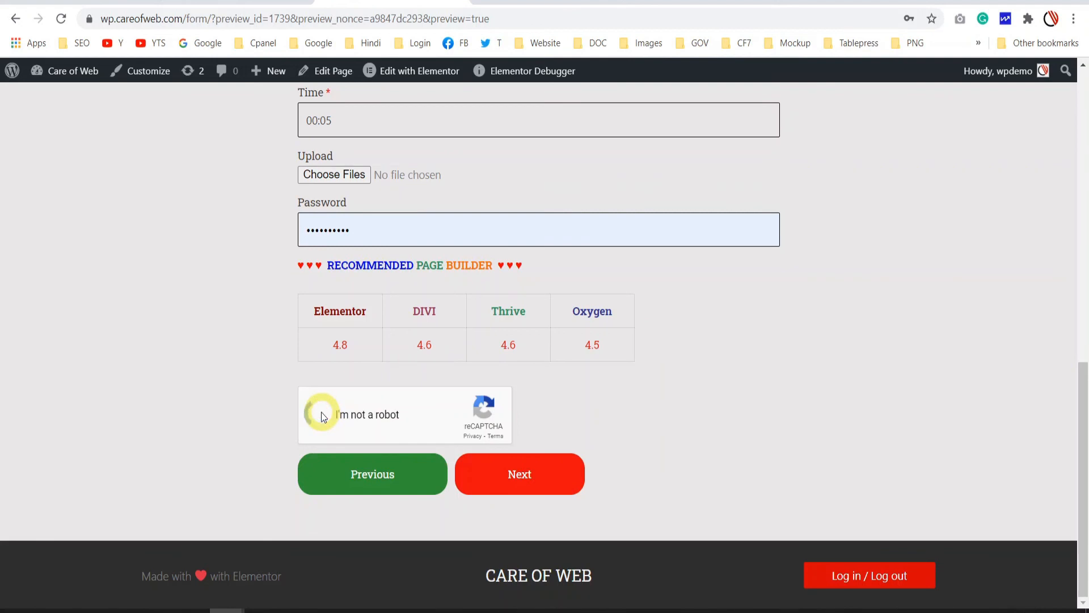
click(556, 479)
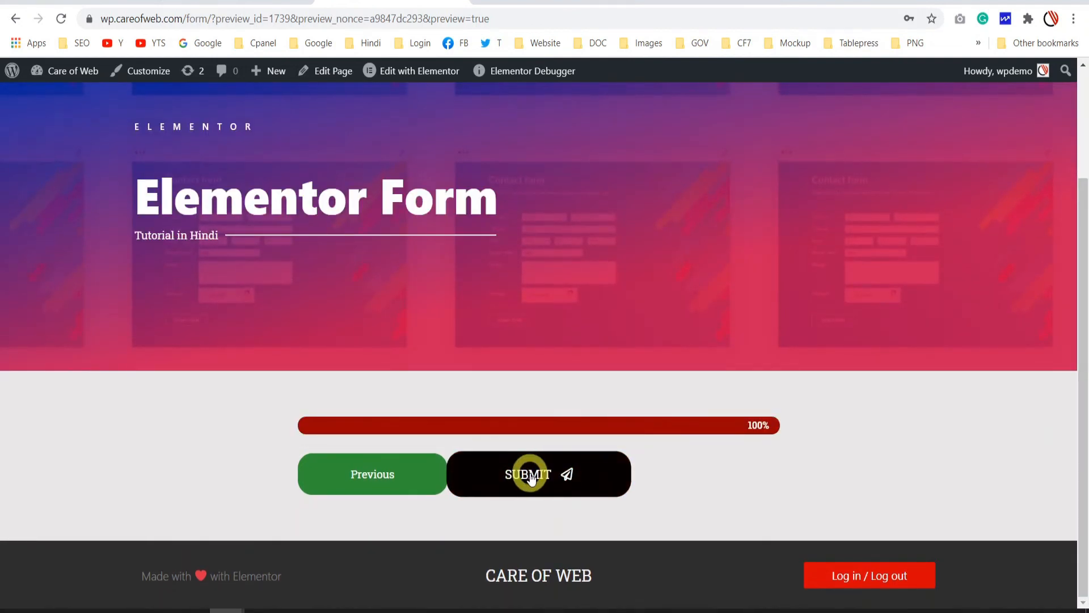
click(531, 477)
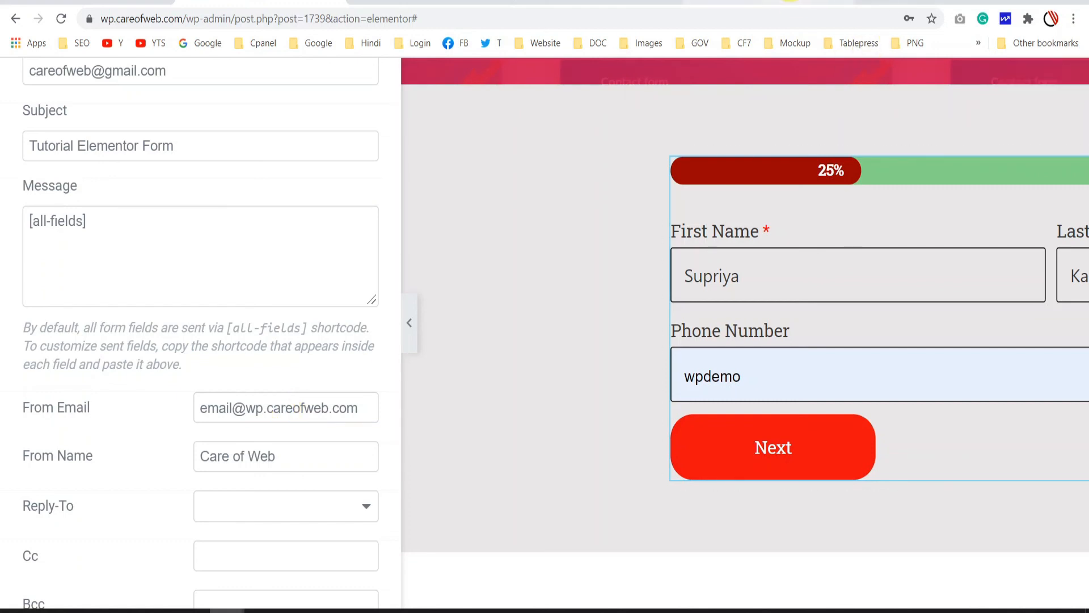
Step: Return to the Gmail inbox, open the Tutorial Elementor Form conversation and check the newest submission's Hidden field
click(787, 2)
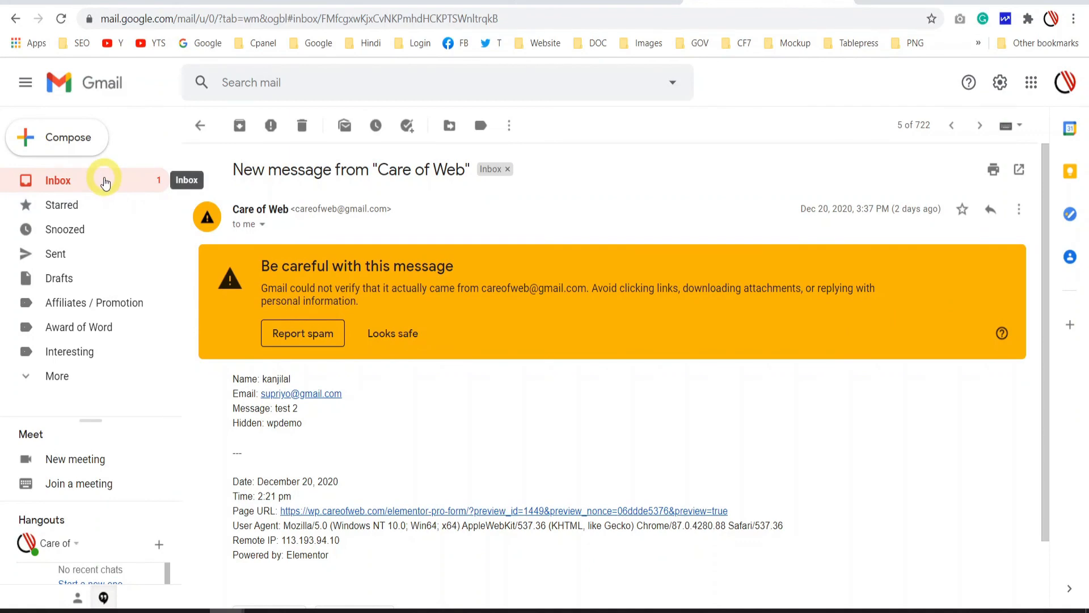
click(104, 181)
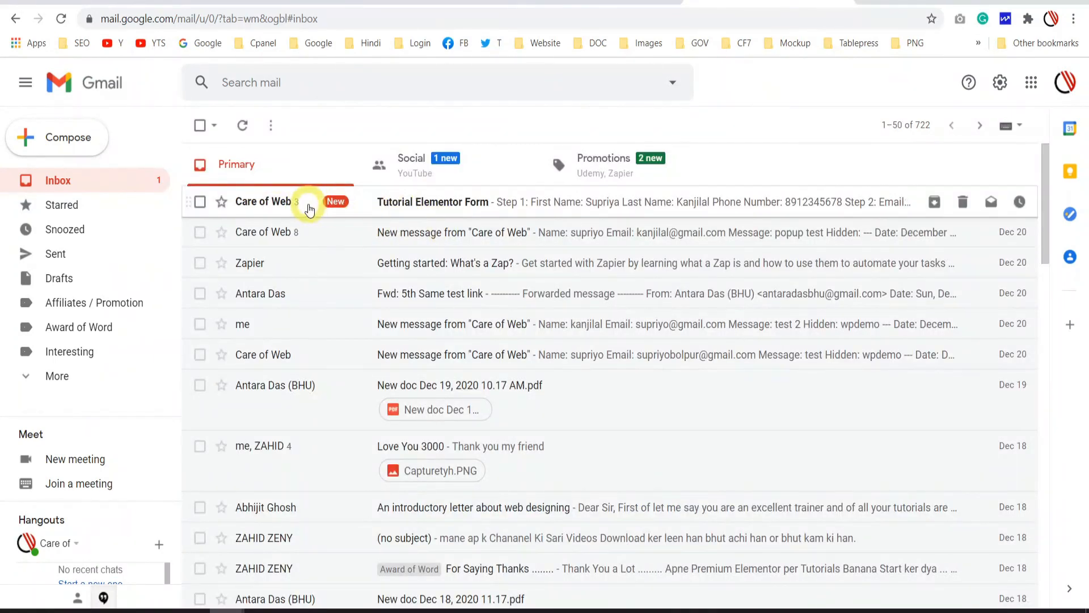
click(411, 205)
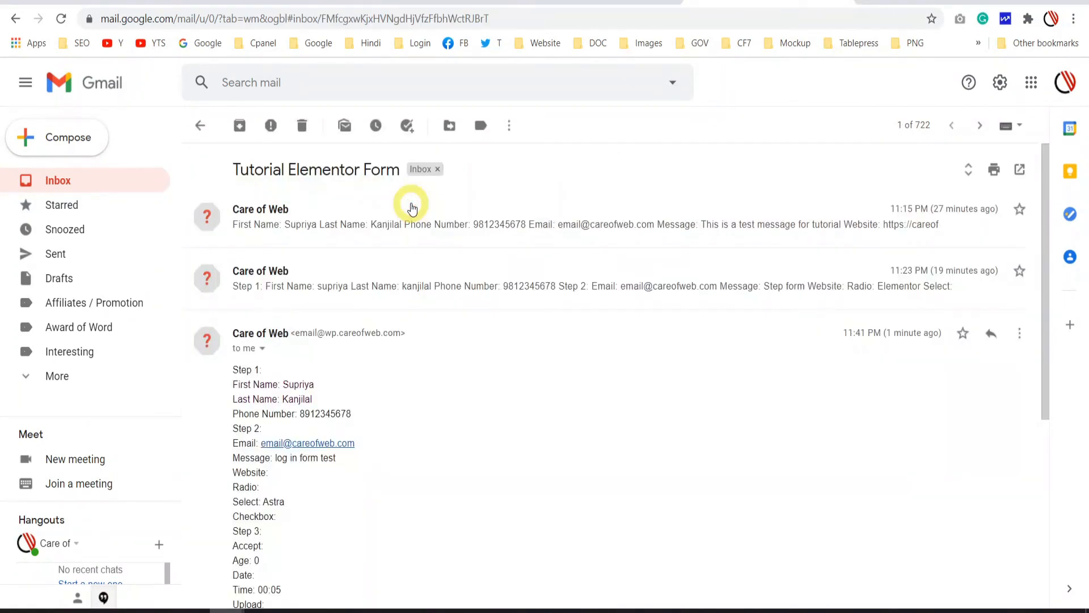
scroll(241, 244, down, 2)
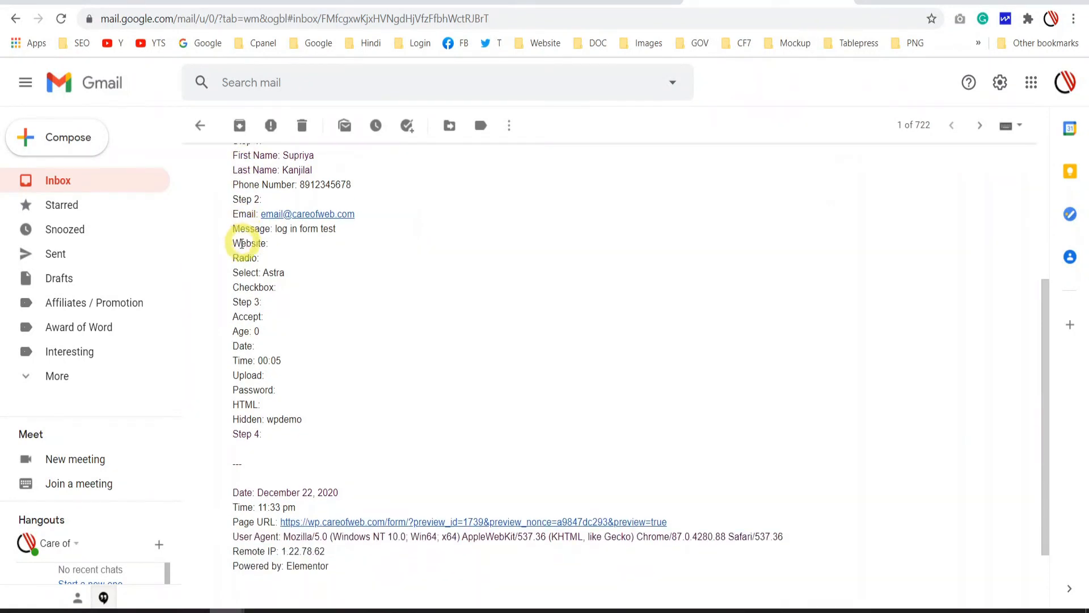
scroll(248, 316, down, 1)
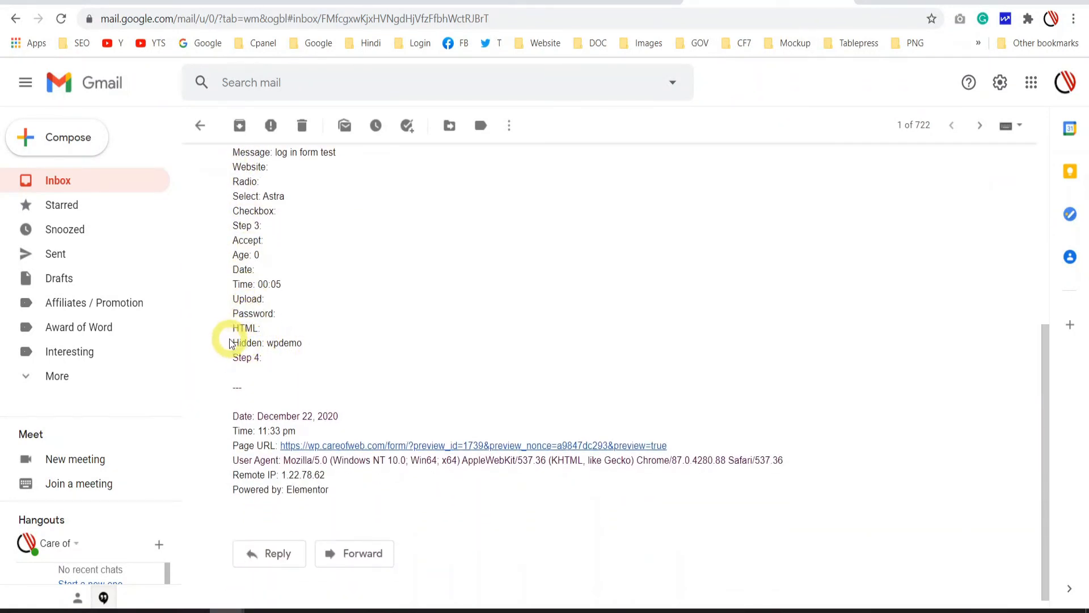
scroll(229, 339, up, 5)
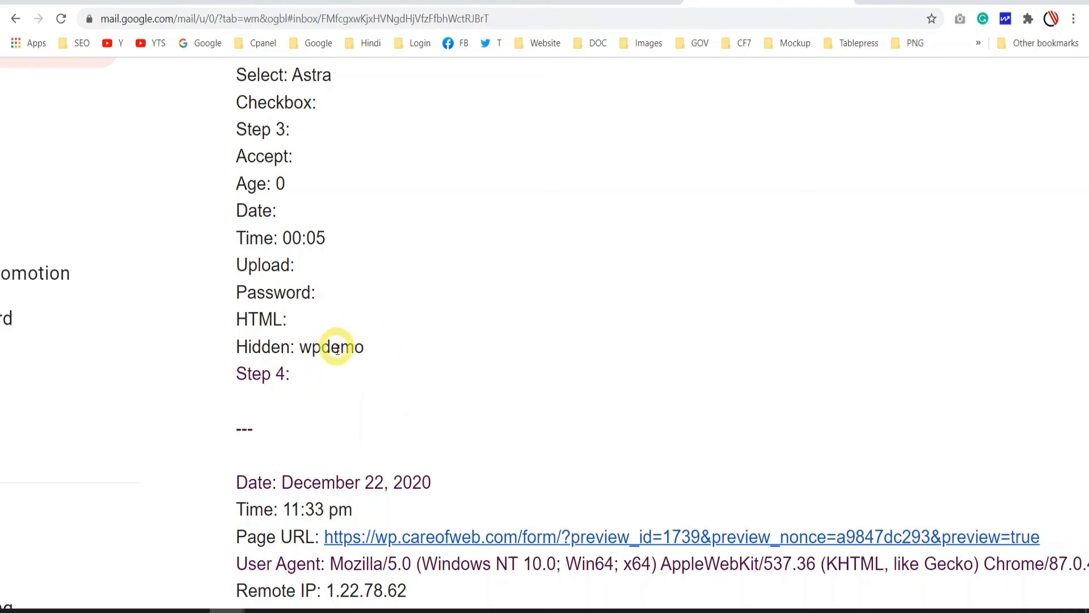
Step: In the Elementor editor, view the Hidden field's dynamic default value settings and compare them with the submission e-mail in Gmail
click(283, 2)
scroll(67, 349, down, 3)
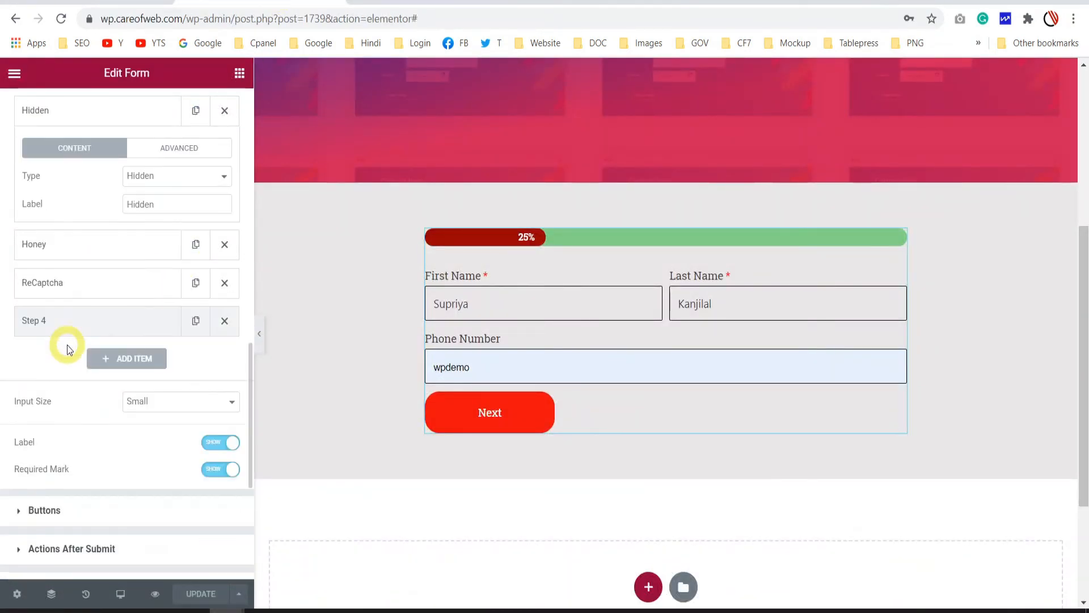
click(188, 147)
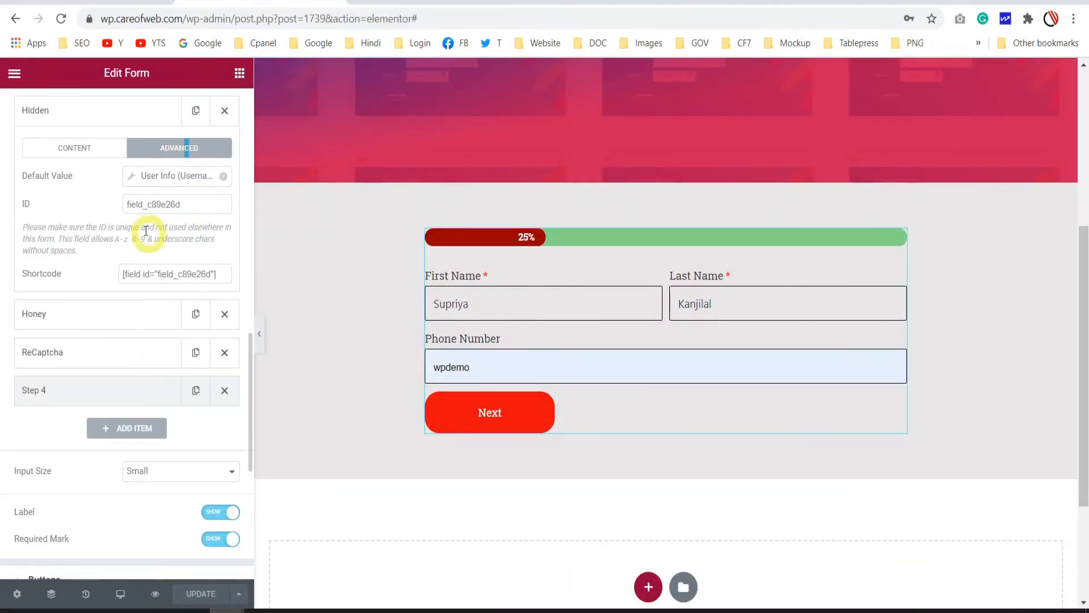
click(133, 178)
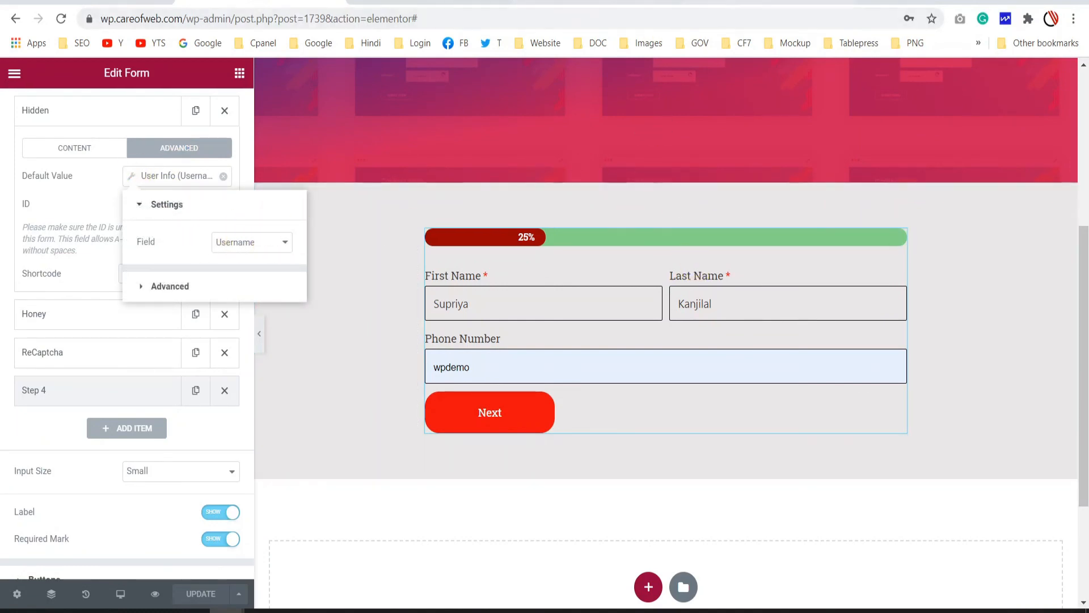
click(767, 3)
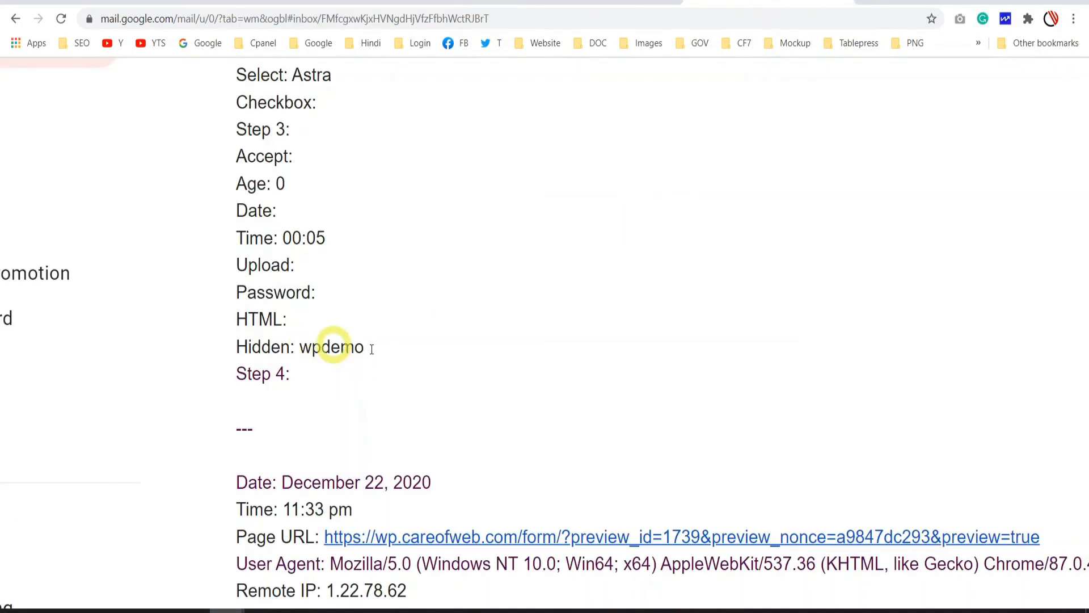